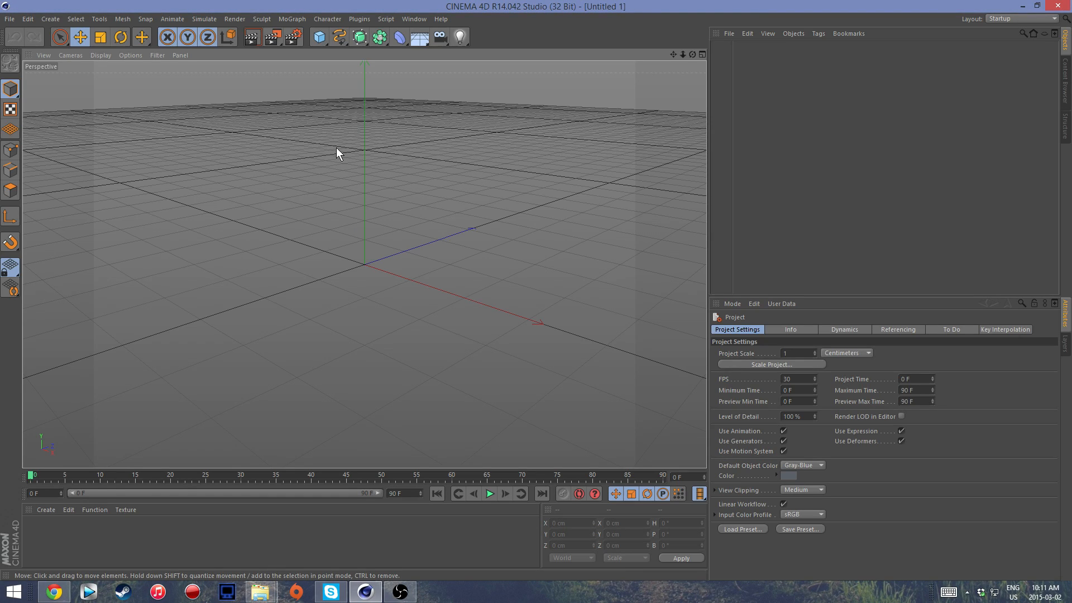
Add a MoText object to the empty scene.
click(292, 18)
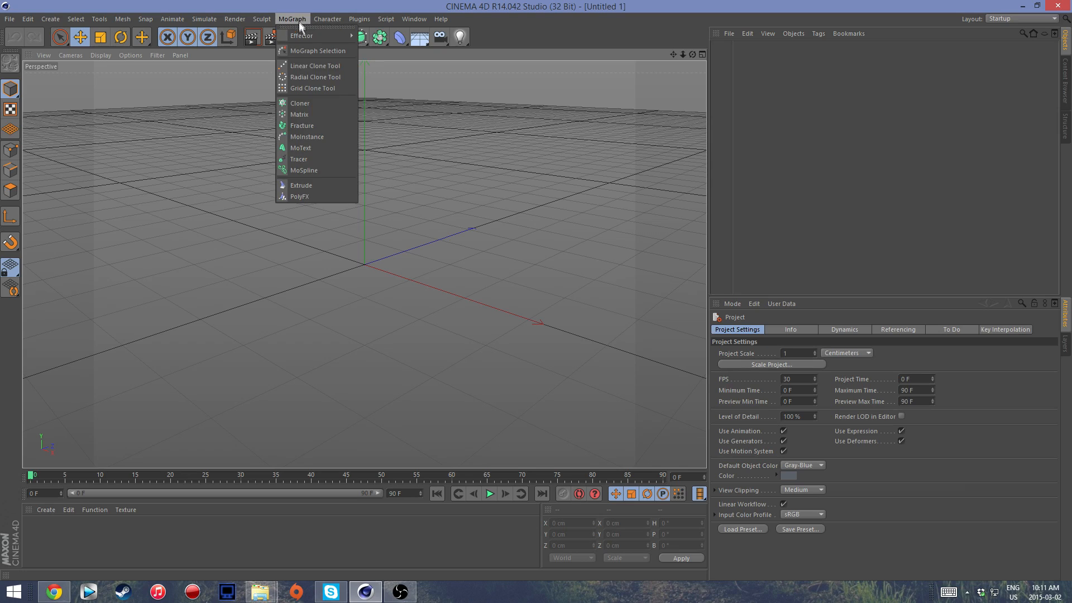
mouse_move(305, 36)
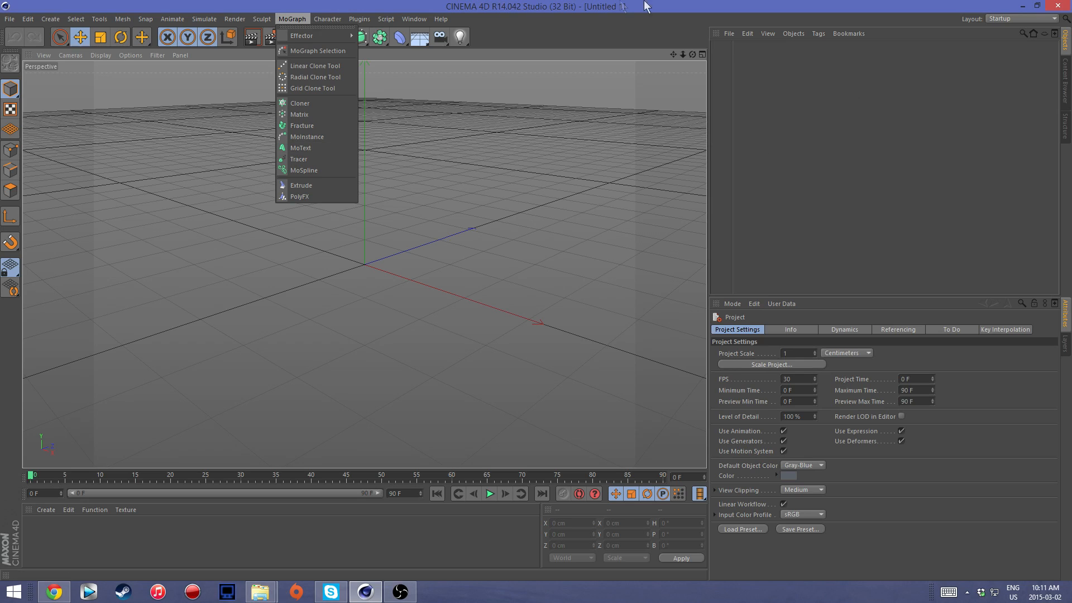
click(618, 3)
mouse_move(693, 55)
mouse_down()
mouse_move(693, 151)
mouse_move(678, 162)
mouse_move(637, 95)
mouse_move(580, 53)
mouse_move(636, 78)
mouse_move(678, 72)
mouse_move(664, 59)
mouse_move(673, 48)
mouse_up()
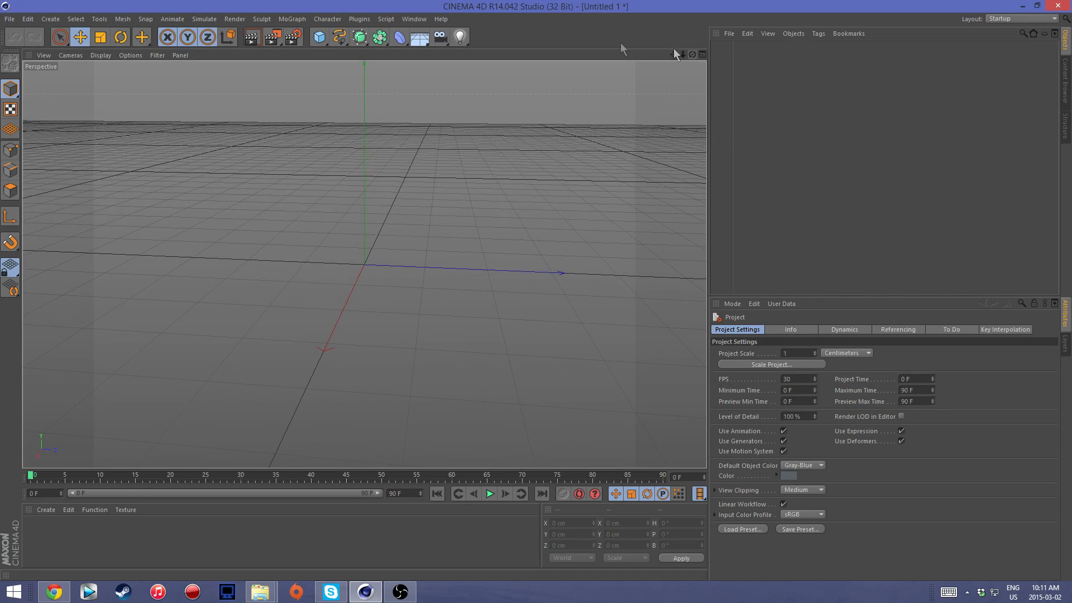
click(292, 18)
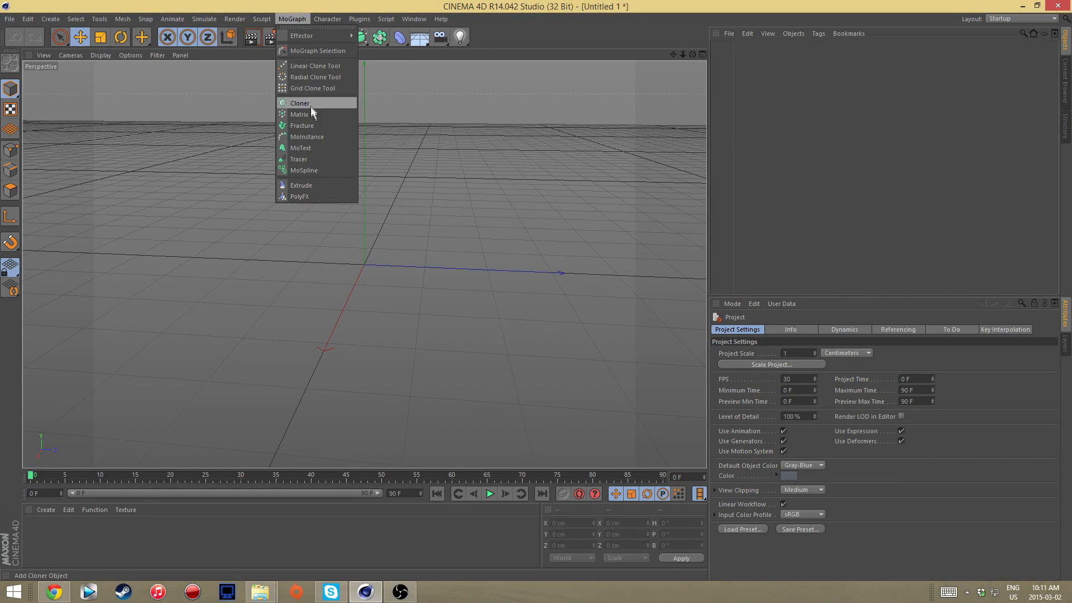
click(304, 146)
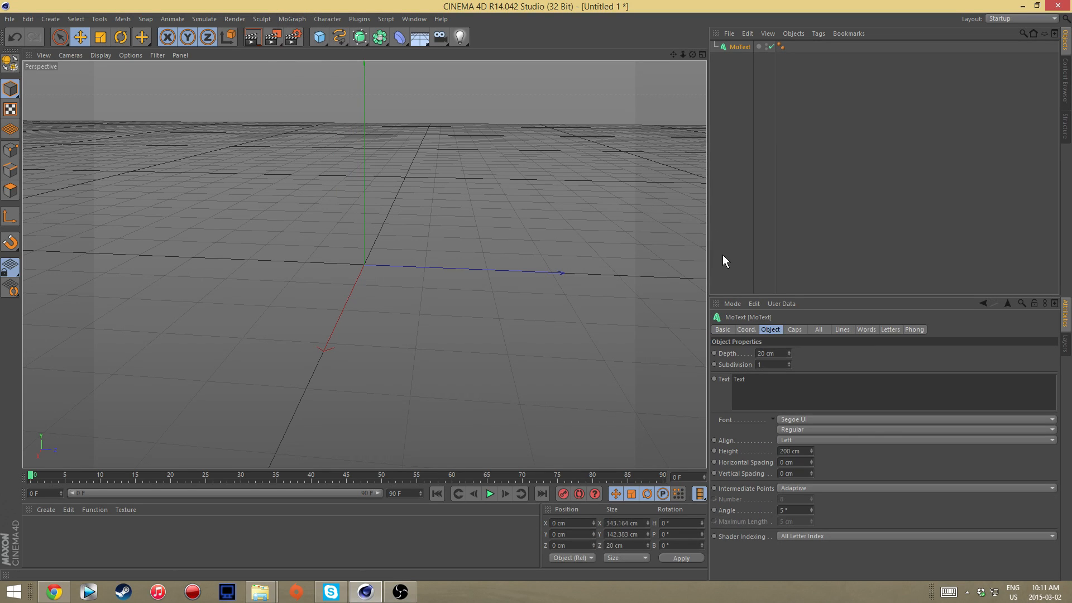
drag(692, 54, 641, 64)
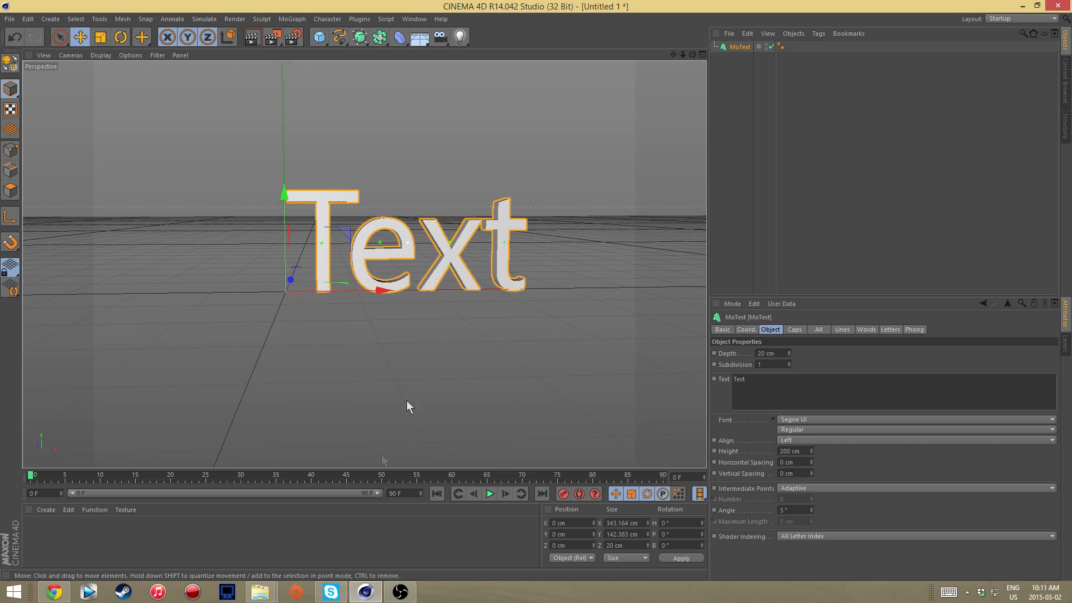
Switch the MoText alignment to Middle and back to Left.
click(797, 439)
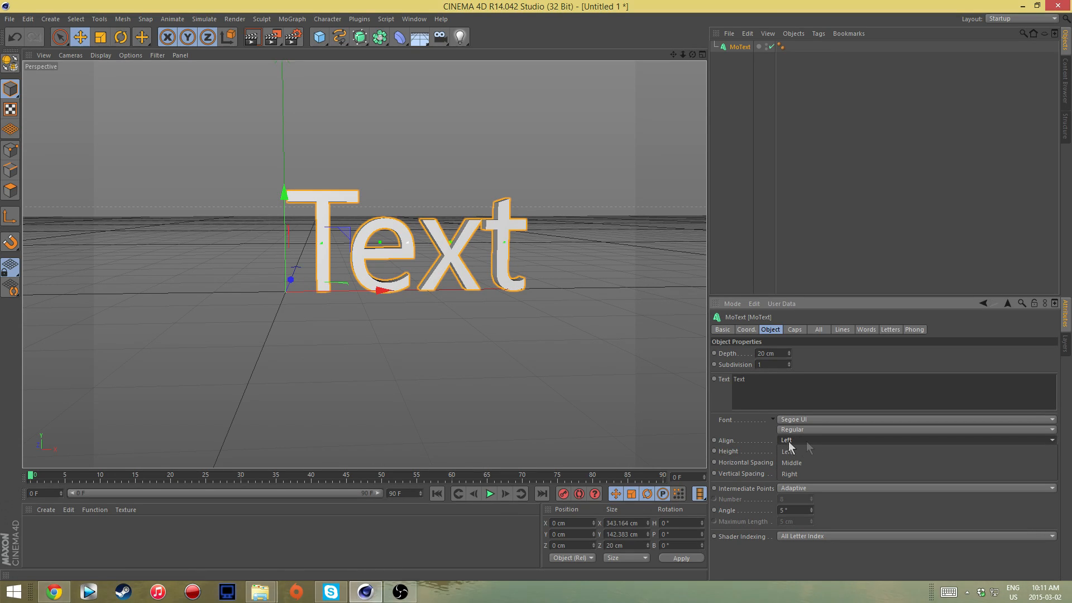
click(797, 462)
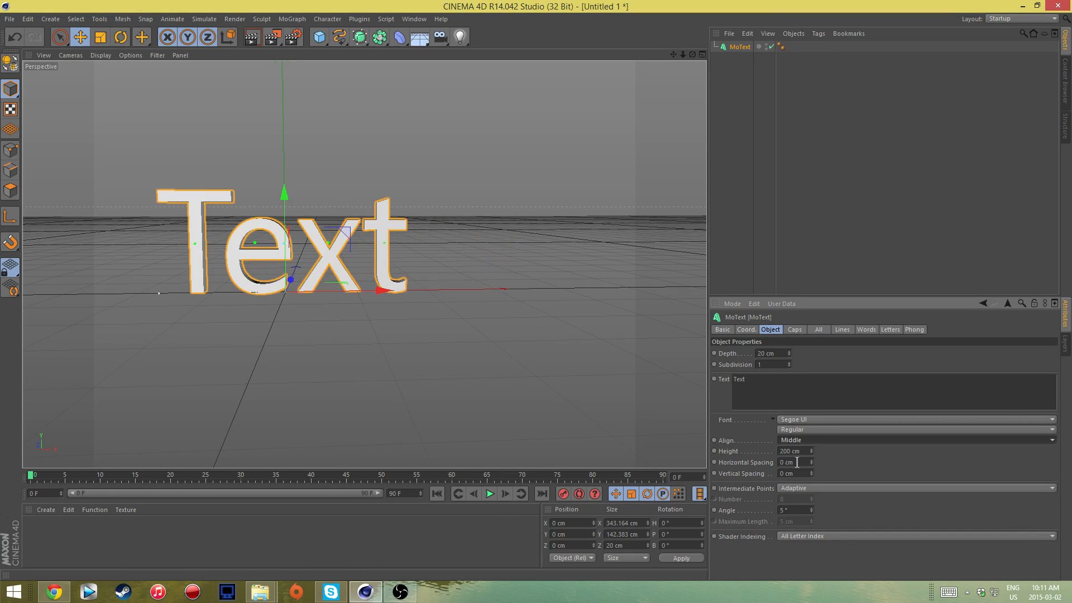
click(800, 439)
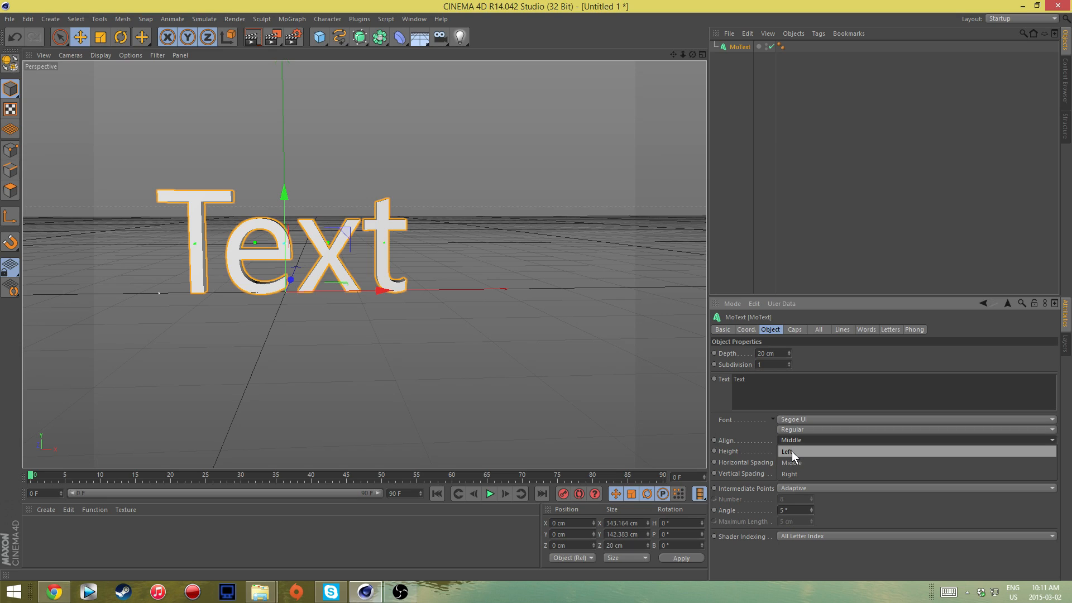
click(792, 451)
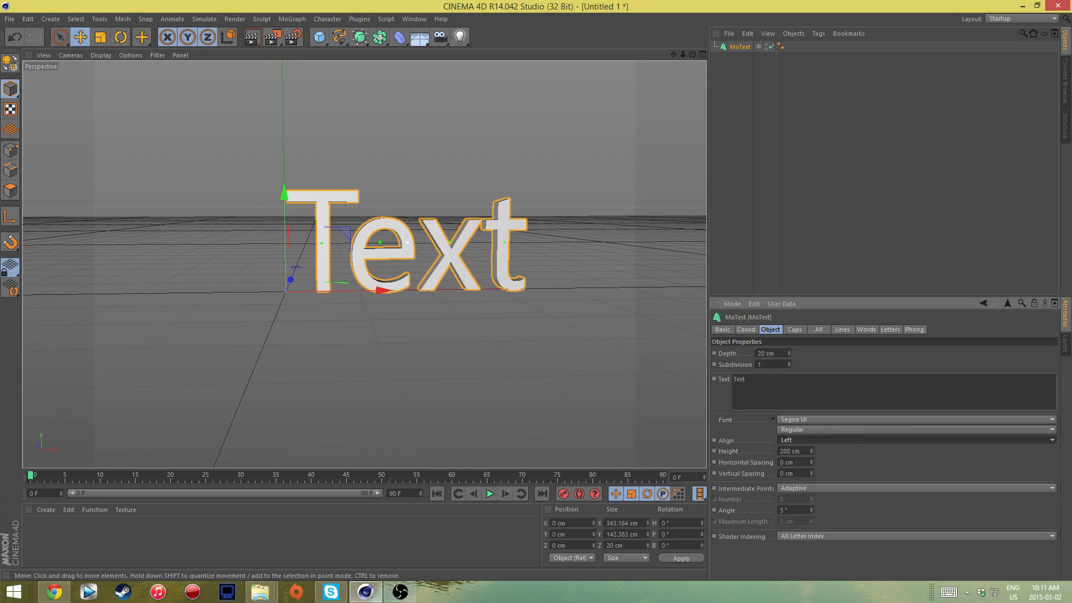
Try rotating the left-aligned text about its vertical axis, and undo the rotation.
click(122, 38)
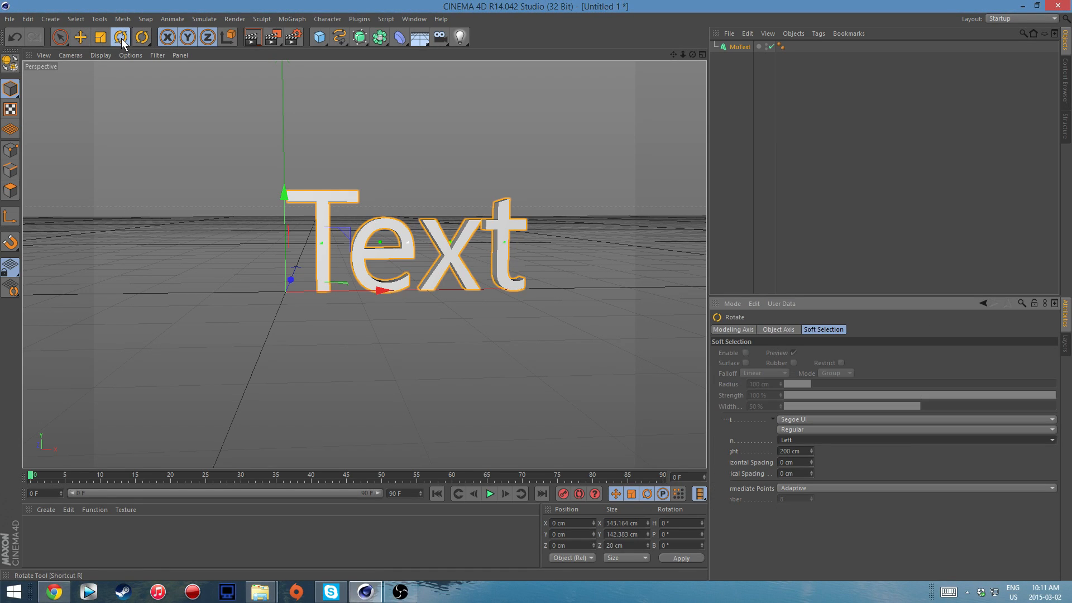
drag(321, 297, 342, 328)
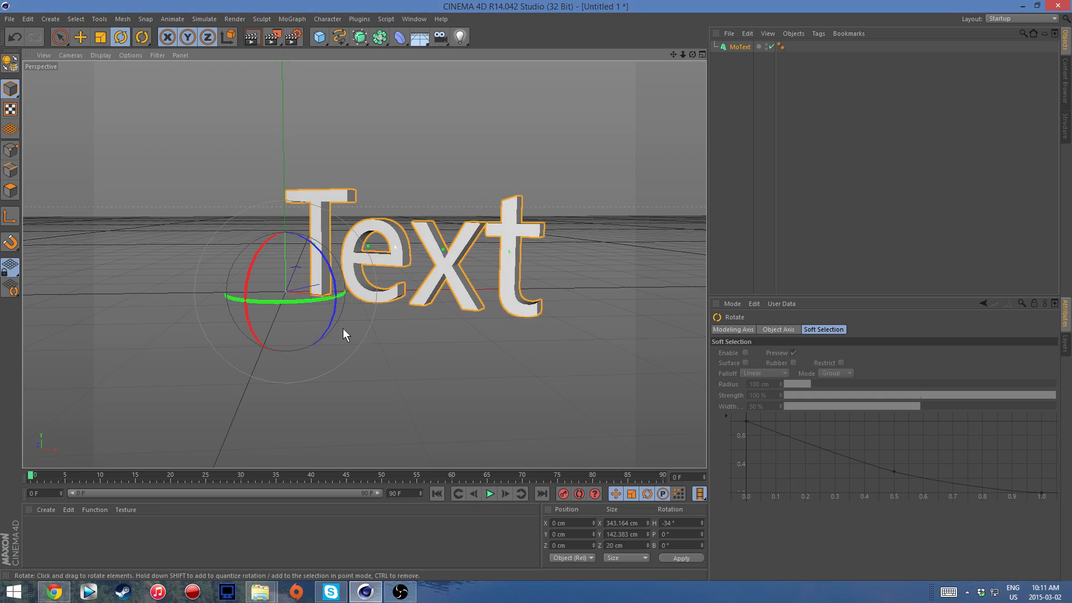
key(ctrl+z)
Set the MoText alignment to Middle, test a rotation about the vertical axis and undo that rotation.
click(740, 47)
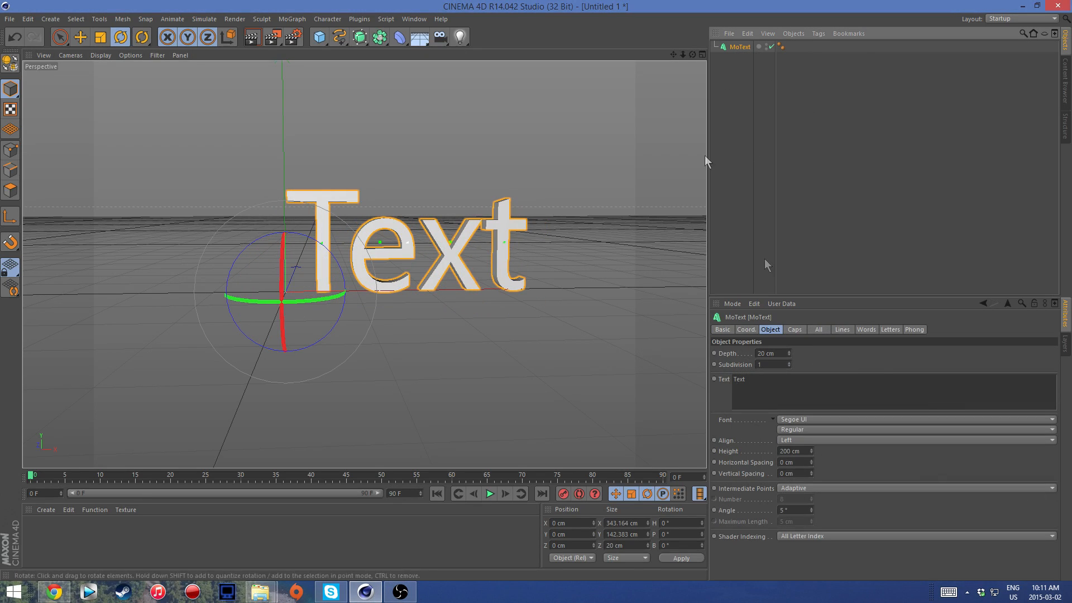
click(790, 439)
click(787, 462)
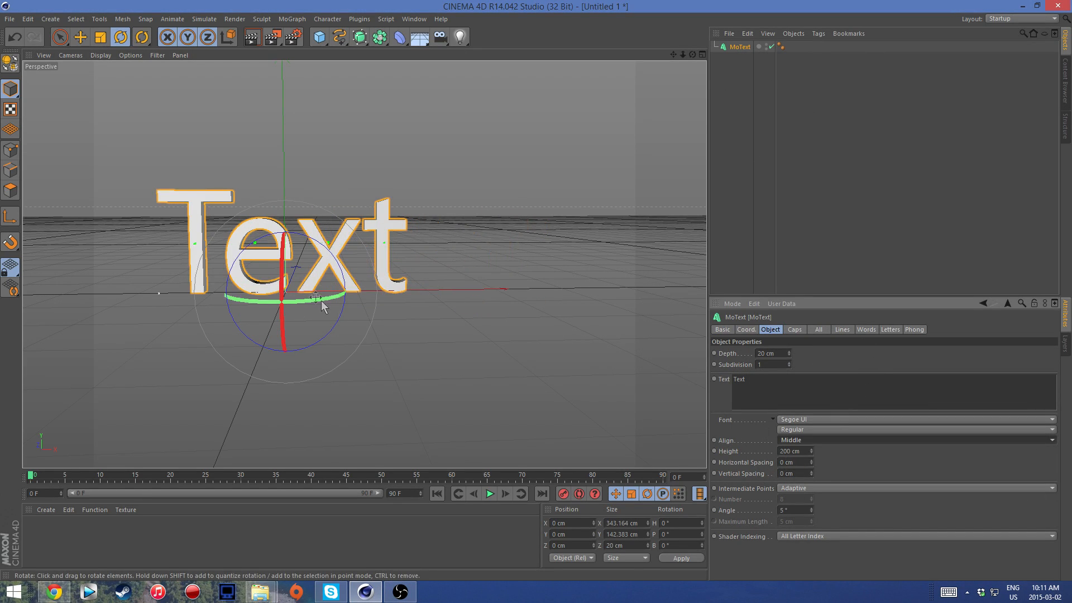
drag(321, 300, 369, 313)
key(ctrl+z)
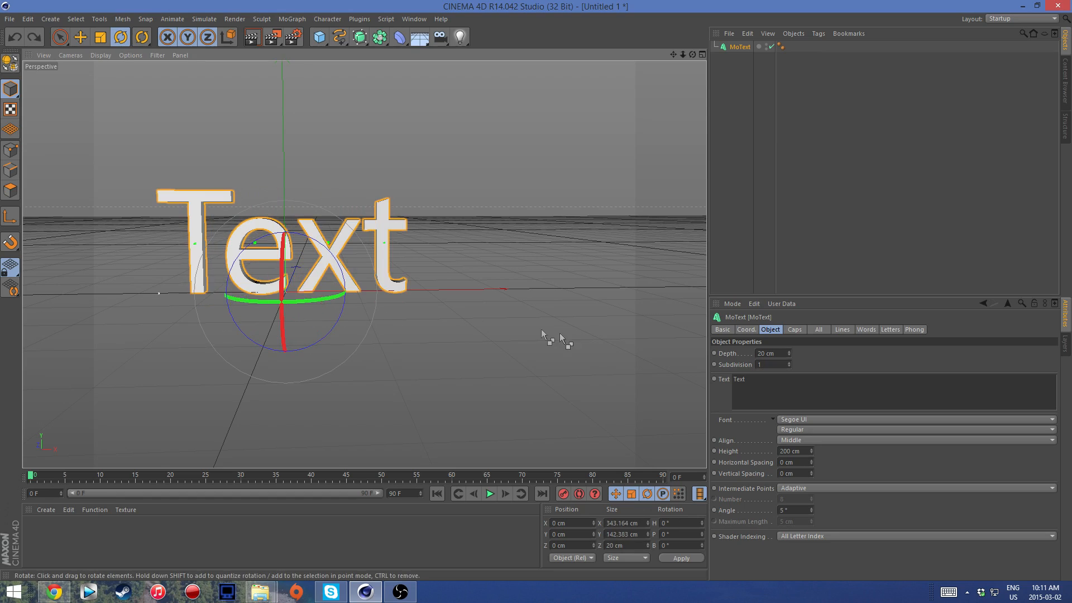
Replace the MoText object's default wording with "SalmoNinja".
double_click(779, 380)
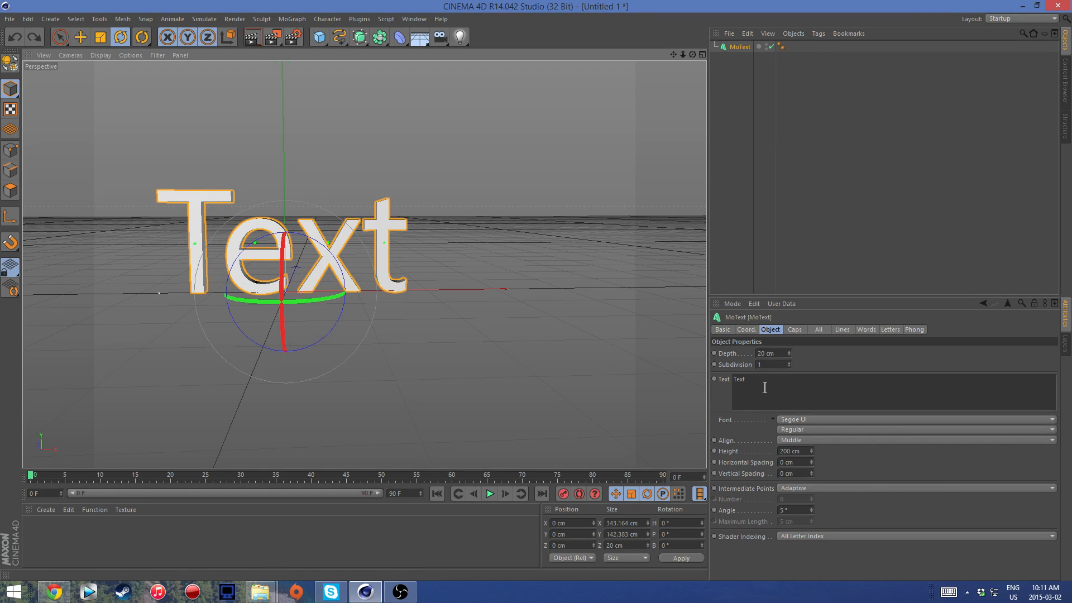
key(BackSpace)
text(Sal)
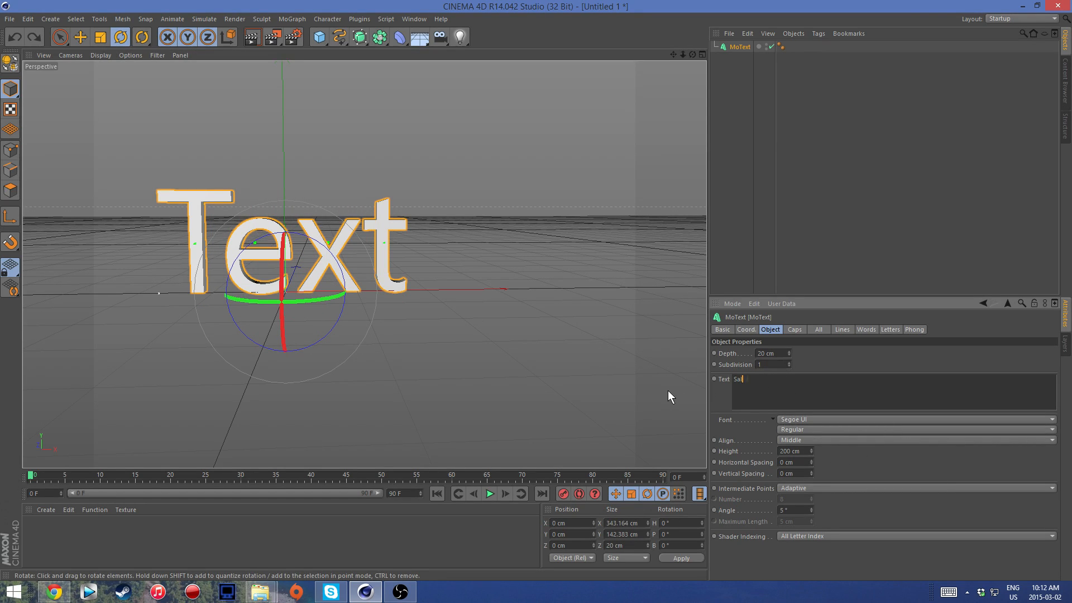
text(moNinja)
Change the MoText font to Devil Breeze.
click(801, 417)
scroll(871, 325, up, 15)
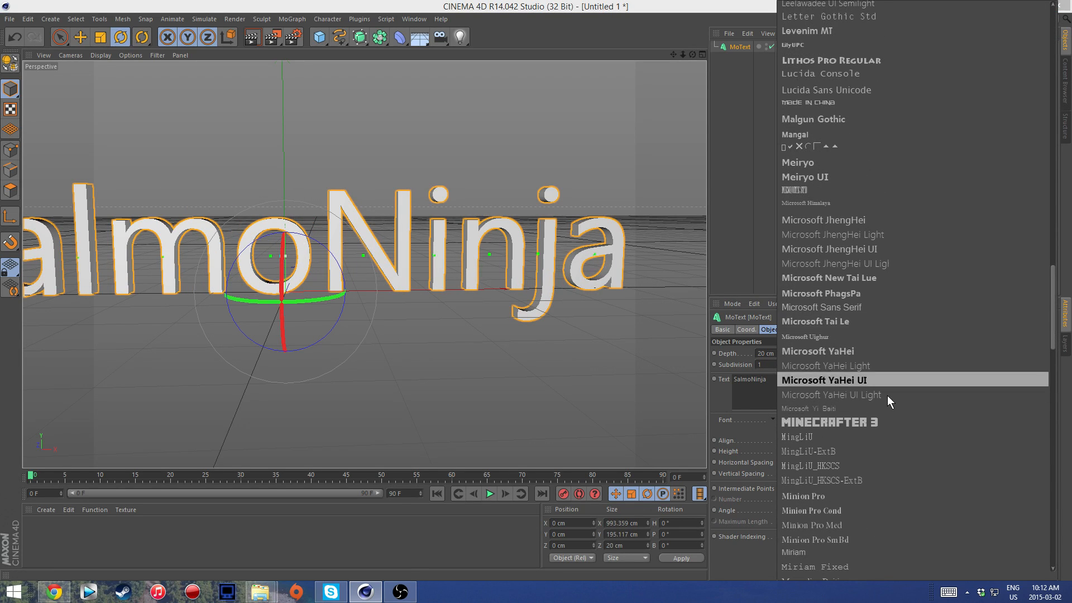
scroll(886, 405, up, 20)
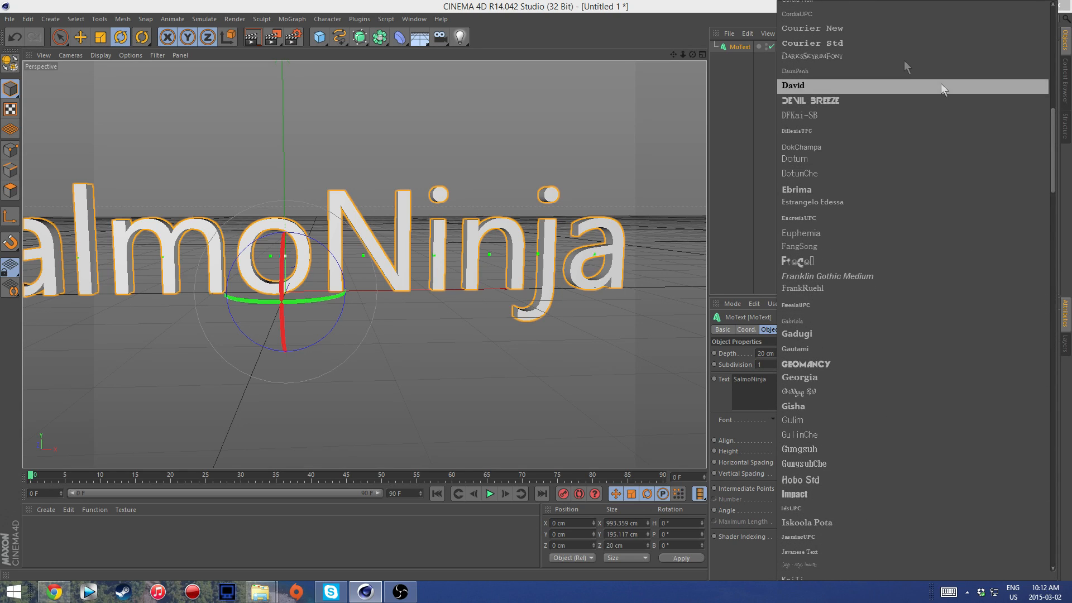
click(940, 85)
drag(683, 54, 627, 54)
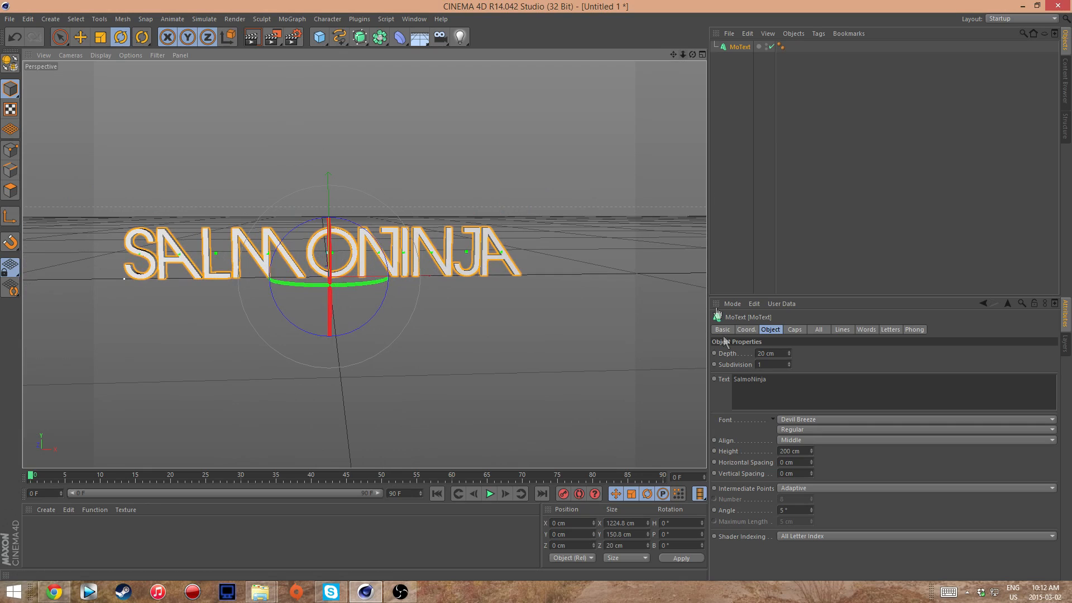
Set the MoText font to Geomancy.
click(829, 420)
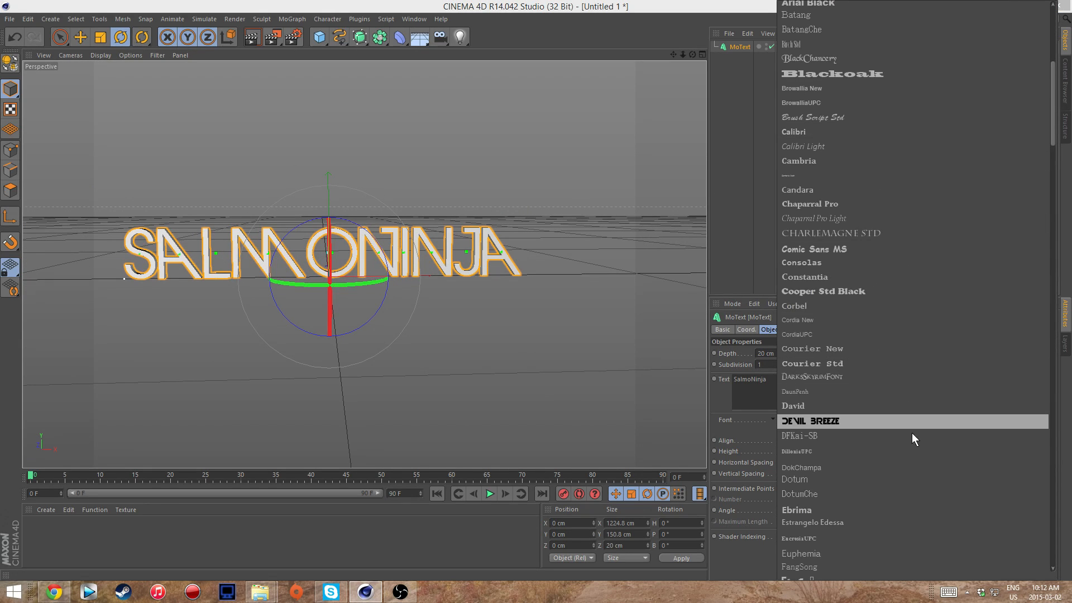
scroll(845, 413, down, 2)
scroll(845, 414, down, 4)
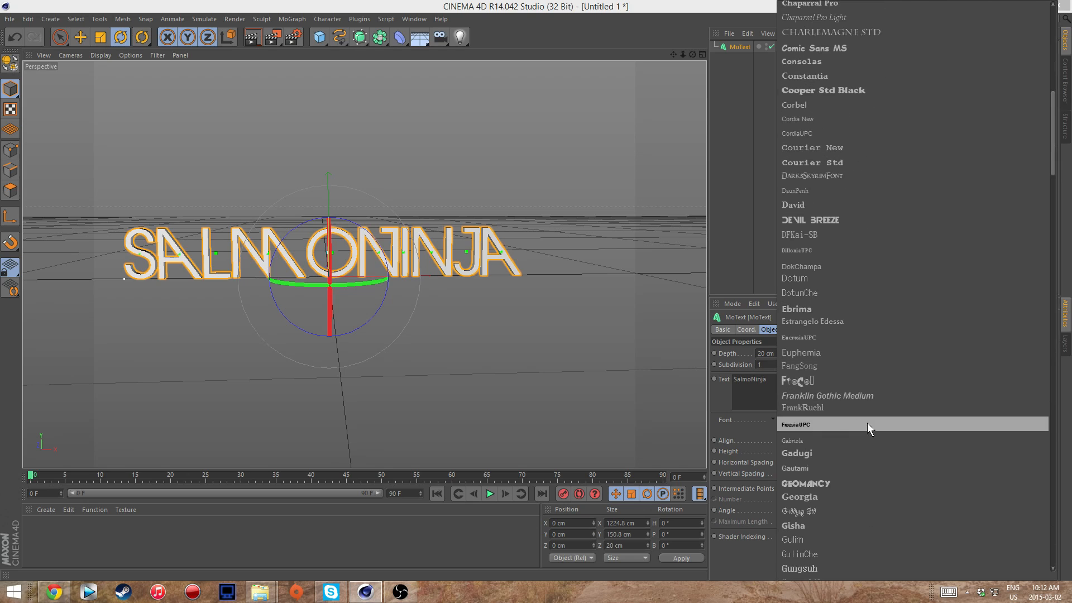
click(813, 486)
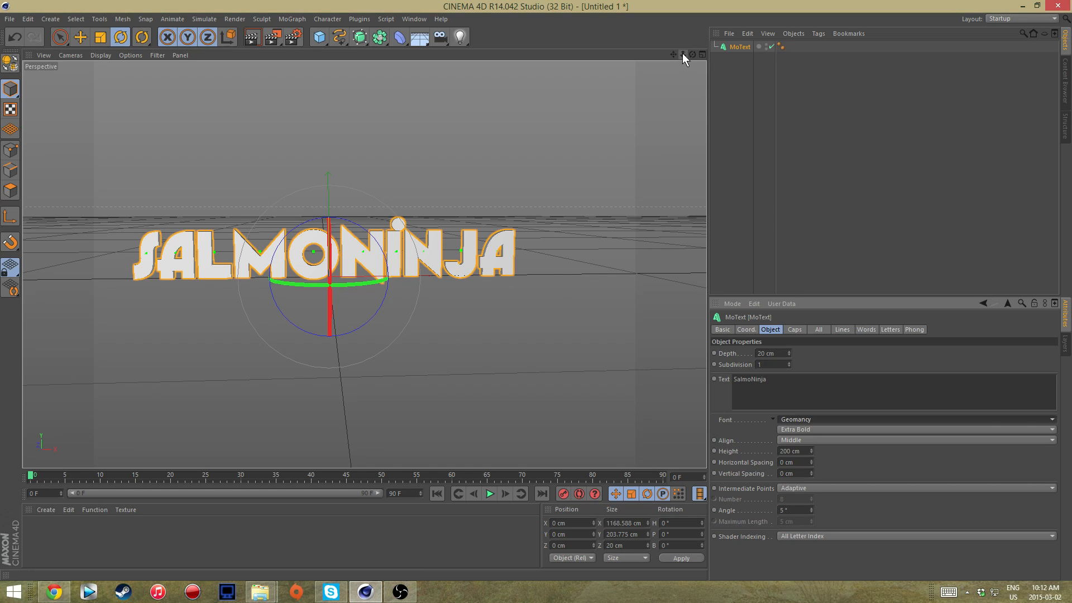
Set the MoText object's extrusion depth to 80 cm.
mouse_move(692, 54)
mouse_down()
mouse_move(776, 73)
mouse_move(725, 33)
mouse_move(697, 51)
mouse_move(642, 25)
mouse_move(692, 39)
mouse_up()
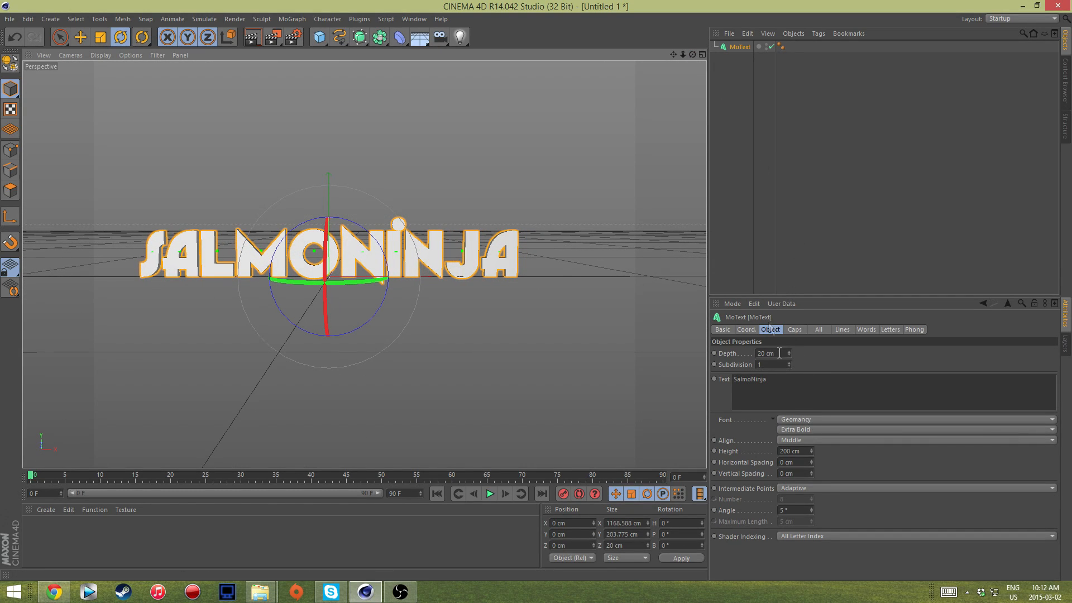
drag(766, 352, 681, 357)
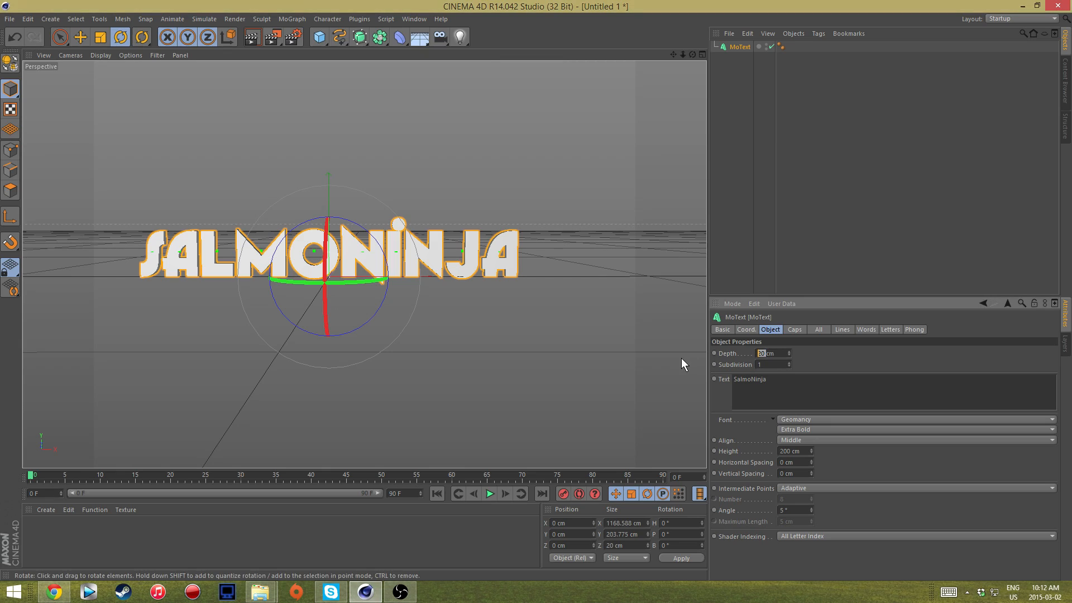
key(BackSpace)
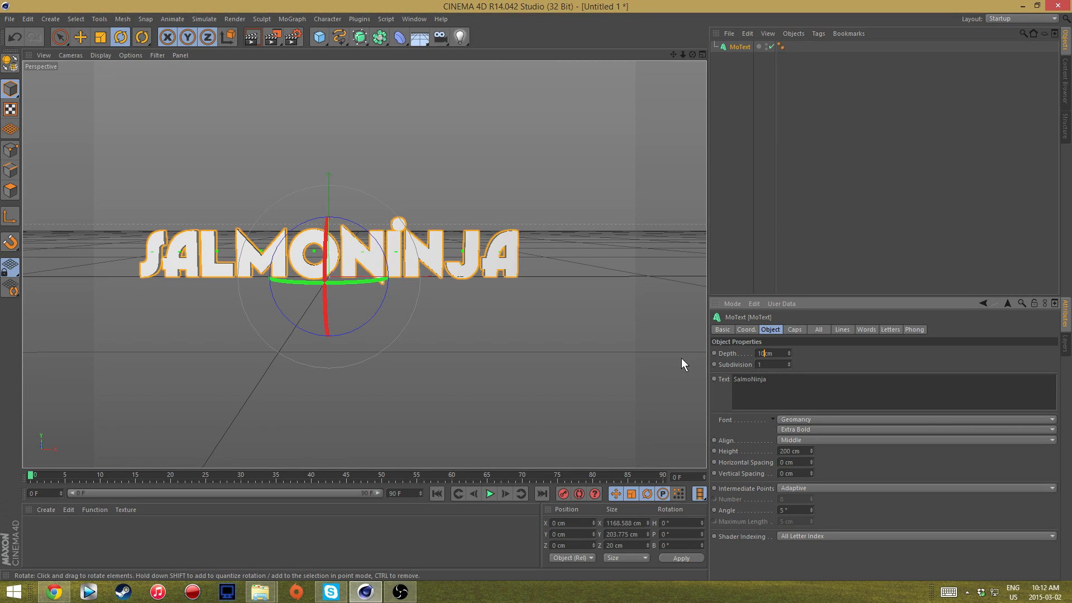
text(80)
key(Return)
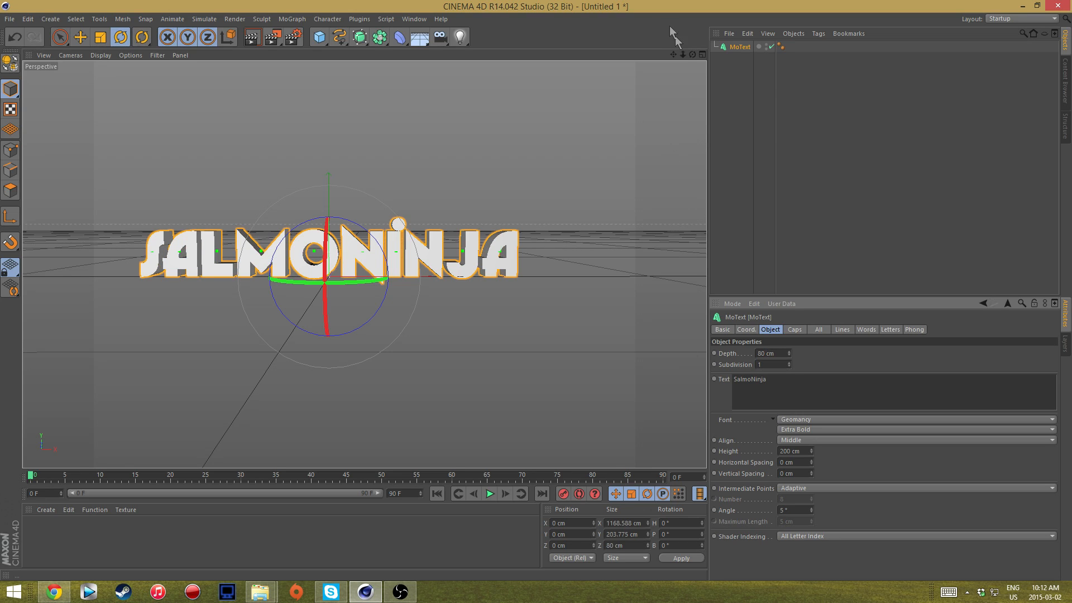
Duplicate the MoText object in place by copying and pasting it.
mouse_move(692, 55)
mouse_down()
mouse_move(614, 95)
mouse_move(706, 47)
mouse_move(686, 57)
mouse_up()
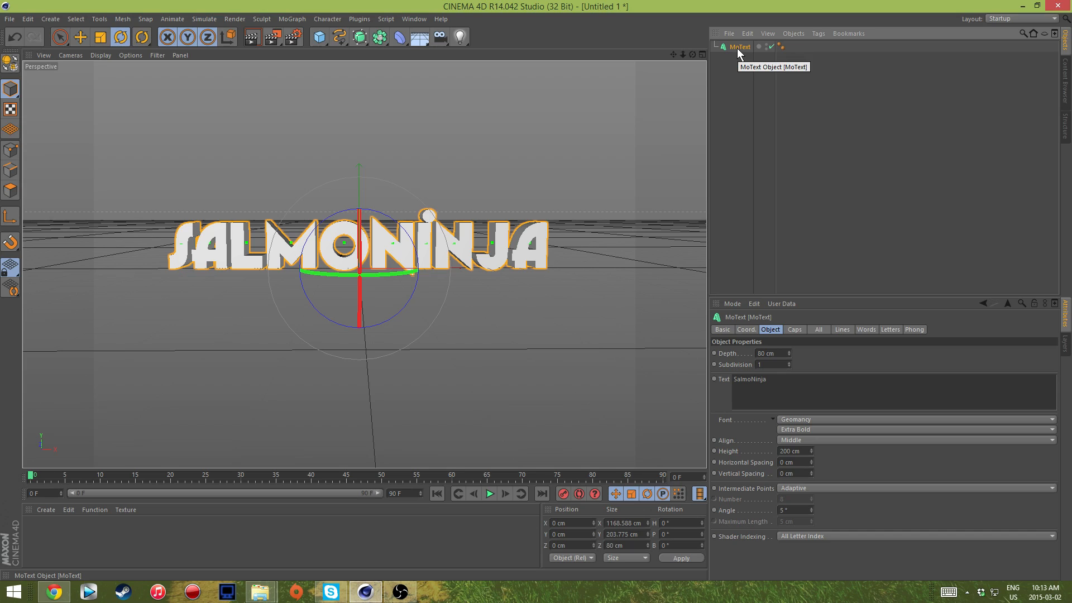
key(ctrl+v)
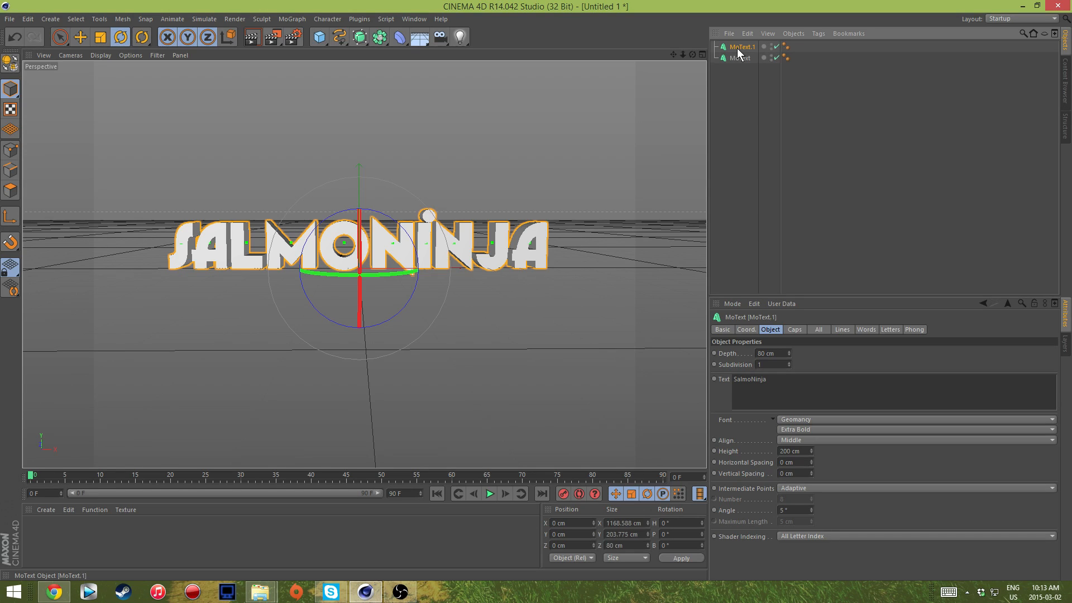
right_click(737, 52)
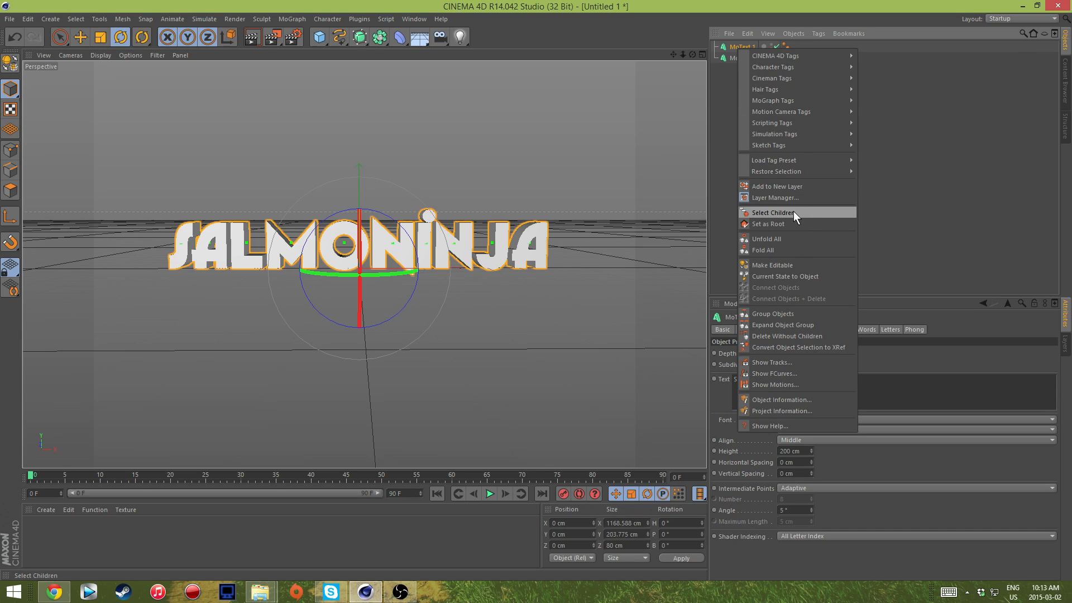
click(969, 199)
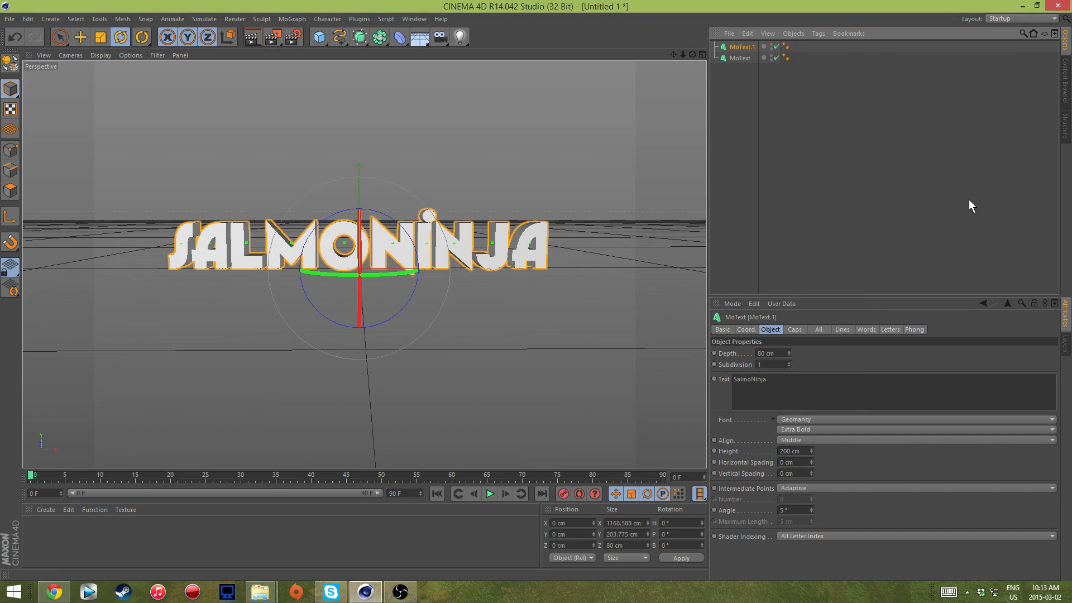
Select both MoText objects and set their start and end caps to Fillet Cap.
click(740, 58)
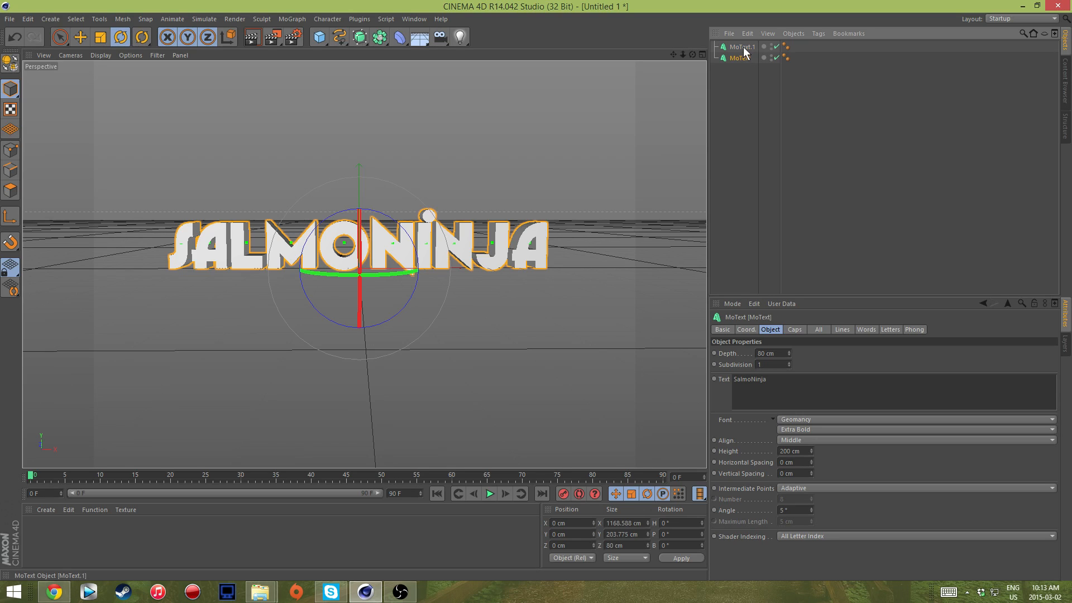
click(741, 47)
ctrl+click(738, 58)
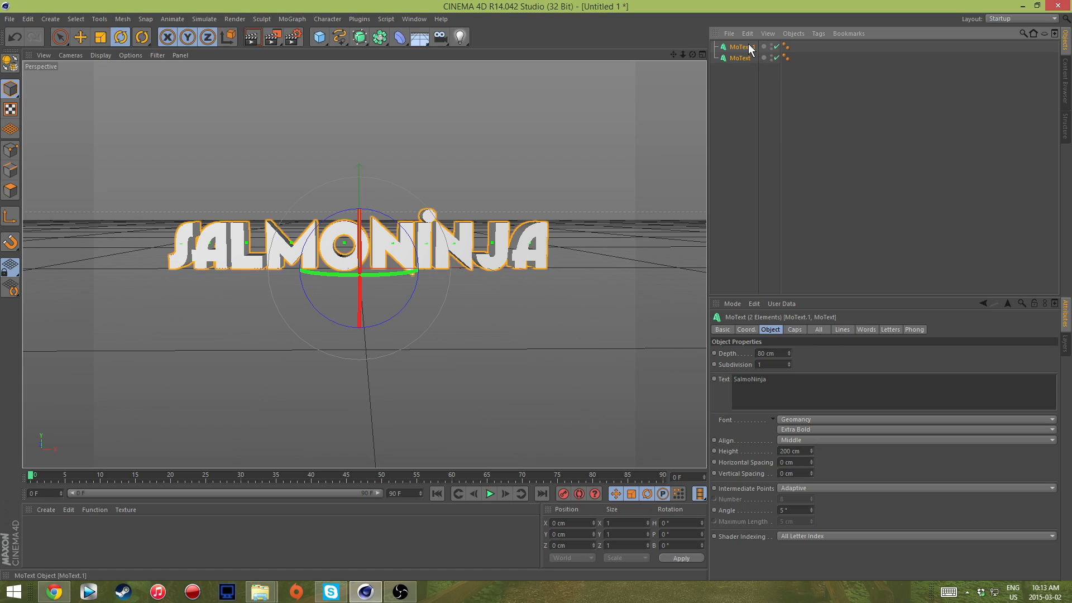
click(794, 329)
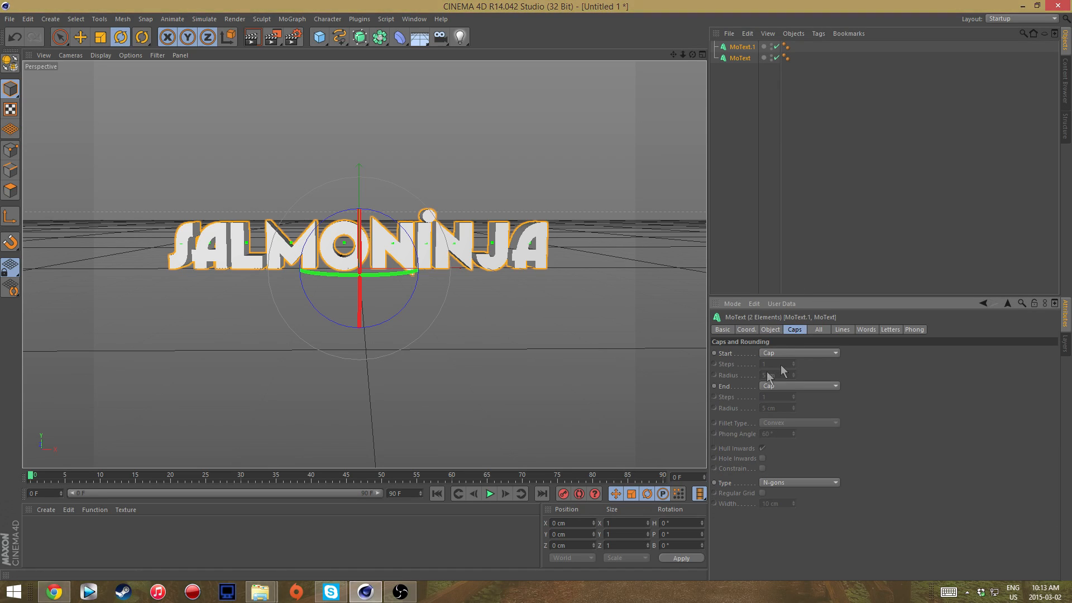
click(798, 353)
click(781, 398)
click(798, 385)
click(791, 417)
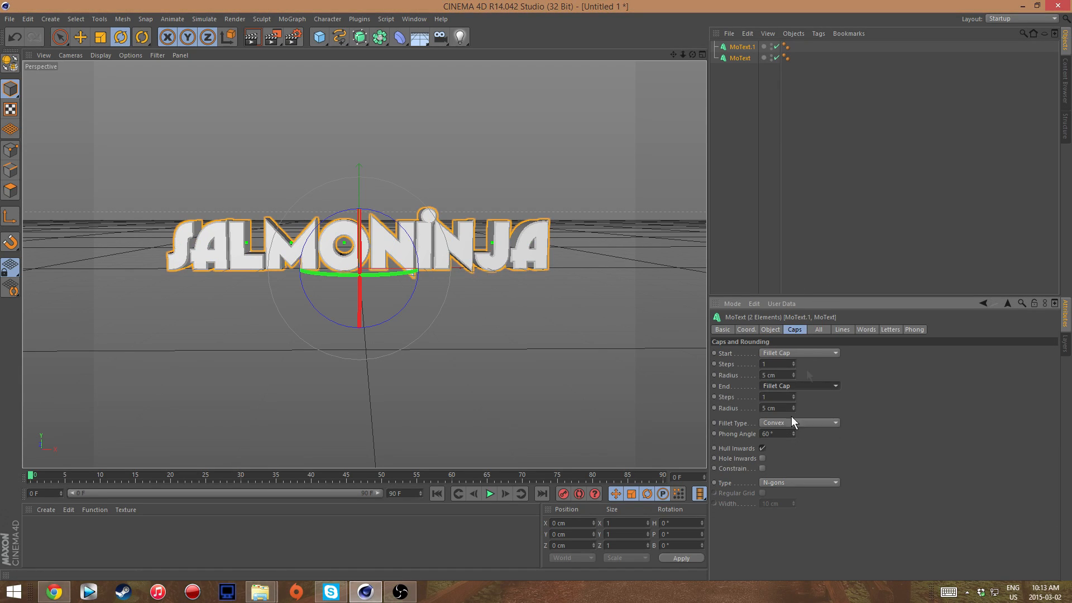
Set the start and end fillet cap steps of both MoText objects to 10.
text(0)
click(775, 397)
text(0)
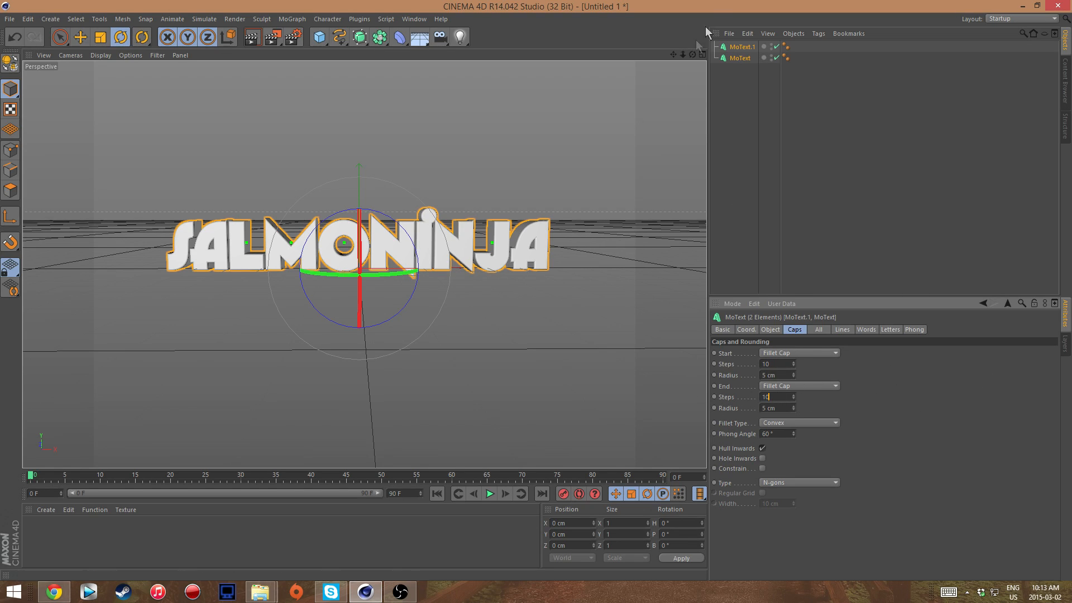
mouse_move(695, 55)
mouse_down()
mouse_move(743, 69)
mouse_move(698, 56)
mouse_up()
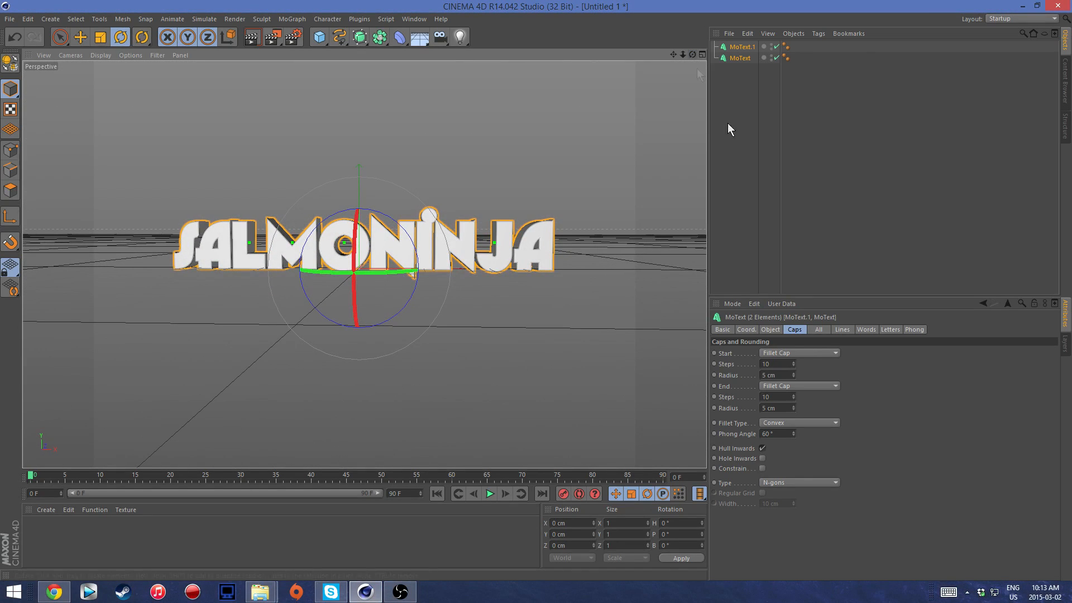
Set the start and end fillet cap radius of both MoText objects to 6 cm.
double_click(767, 375)
text(6)
key(Tab)
key(Tab)
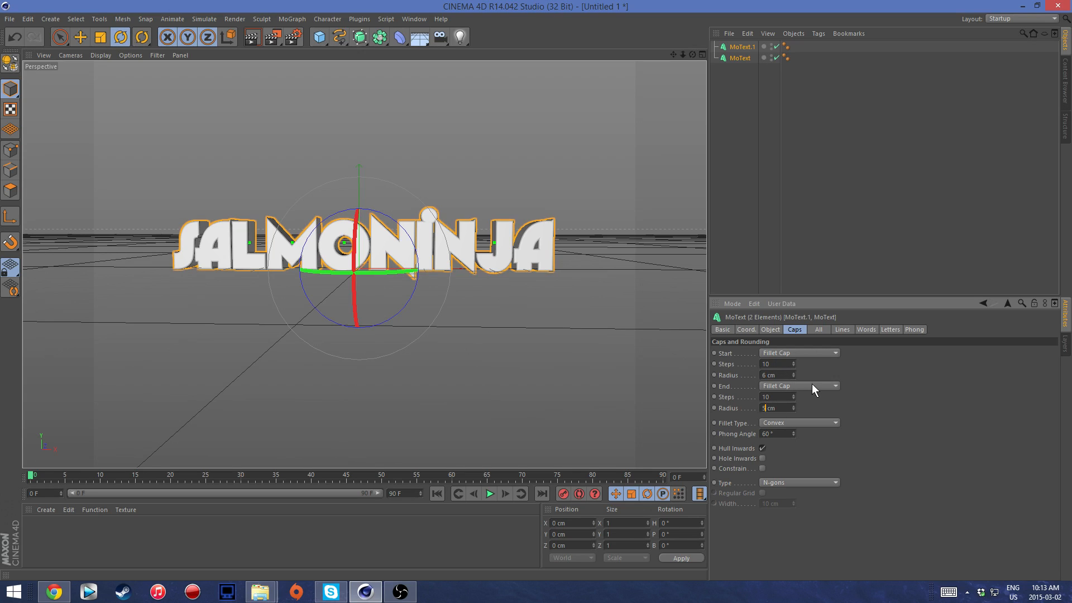
text(6)
key(Return)
Set the start and end fillet radius of the original MoText object alone to 4 cm.
click(745, 52)
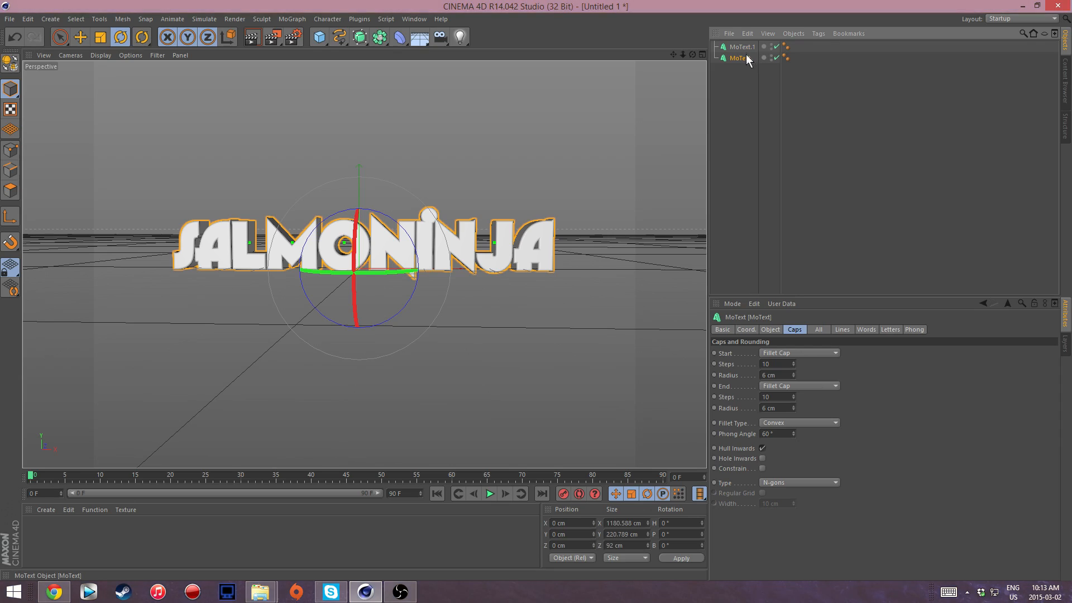
click(740, 57)
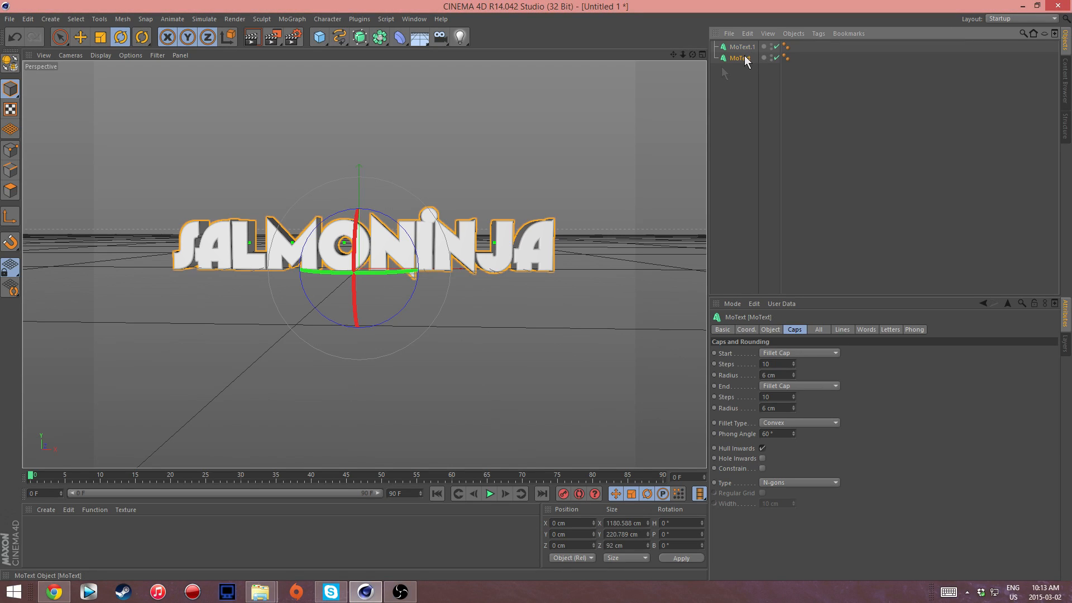
click(765, 375)
text(4)
key(Return)
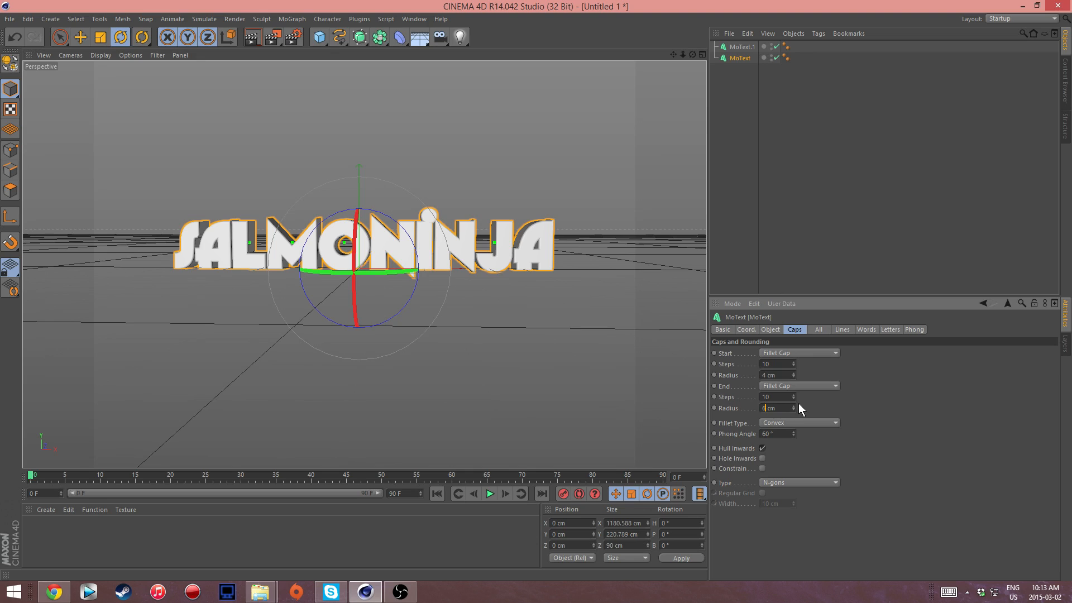
text(4)
key(Return)
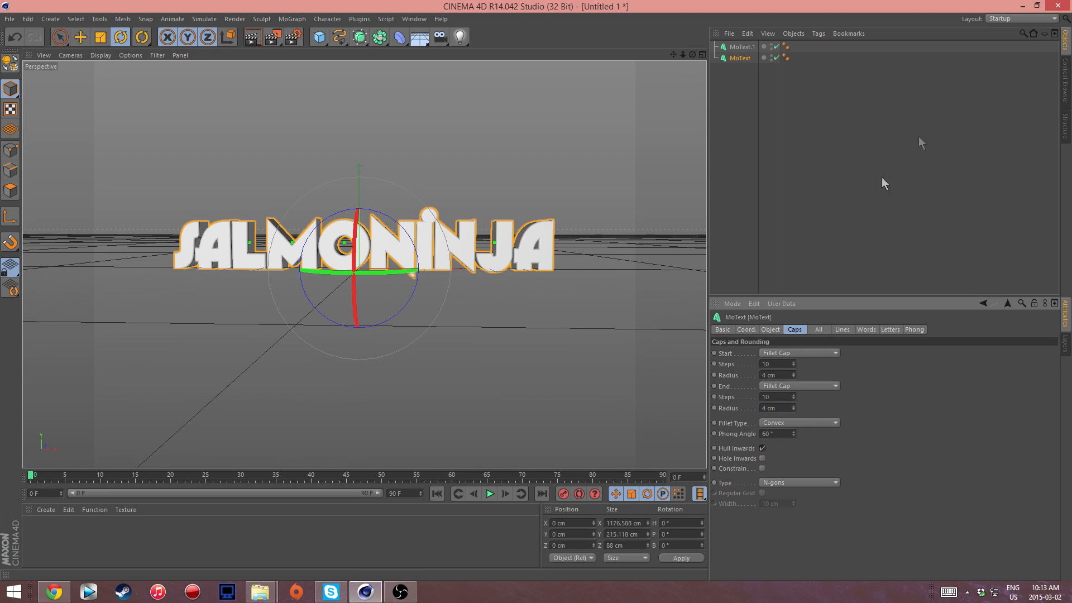
Set the original MoText object's extrusion depth to 60 cm.
click(751, 46)
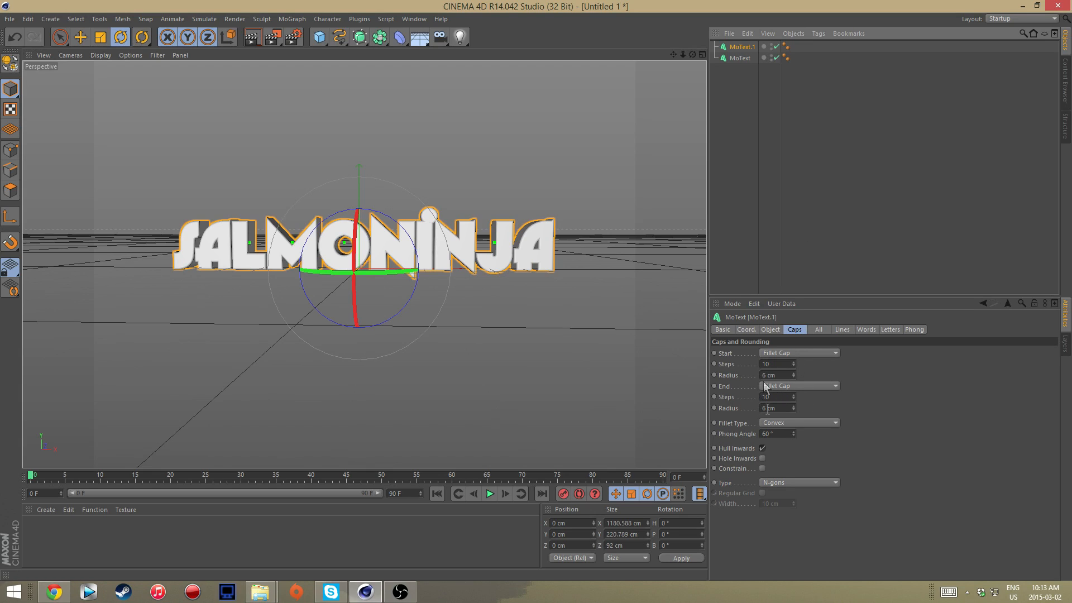
click(737, 59)
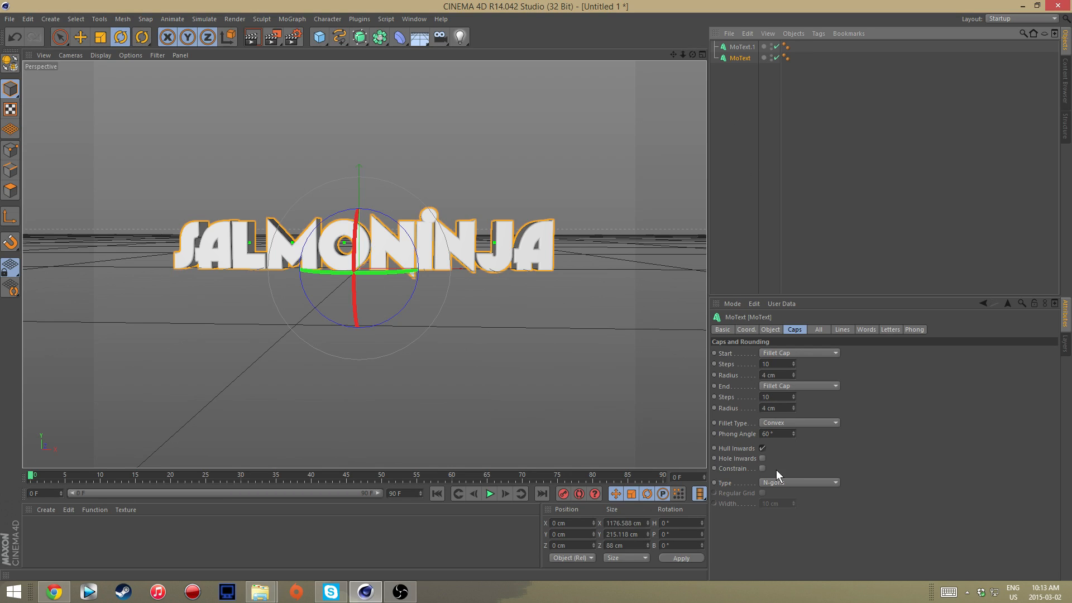
click(766, 329)
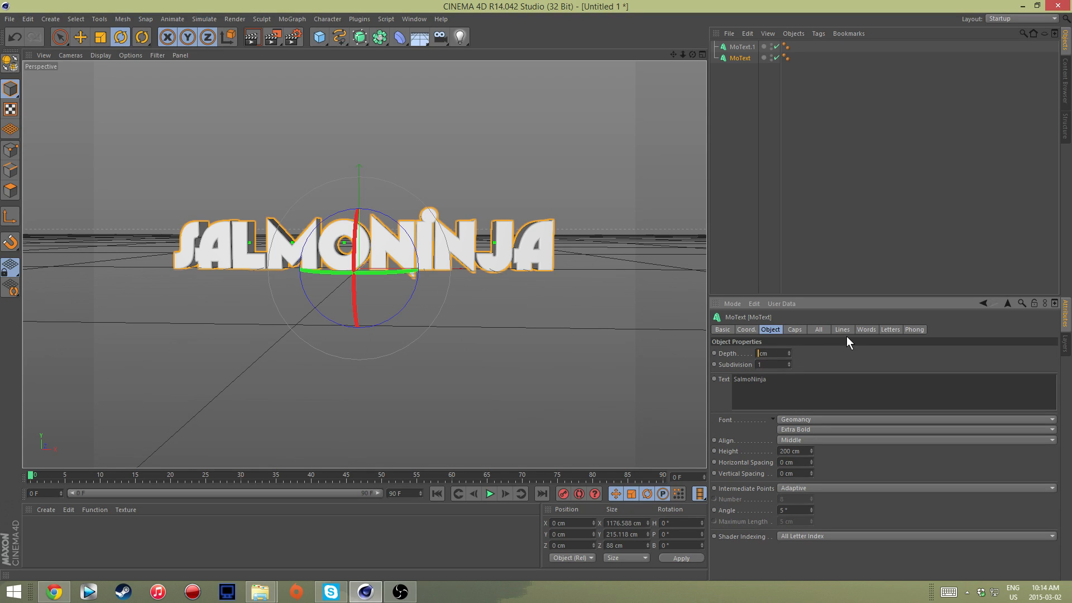
text(60)
key(Return)
mouse_move(692, 55)
mouse_down()
mouse_move(648, 100)
mouse_move(692, 55)
mouse_up()
drag(329, 185, 337, 231)
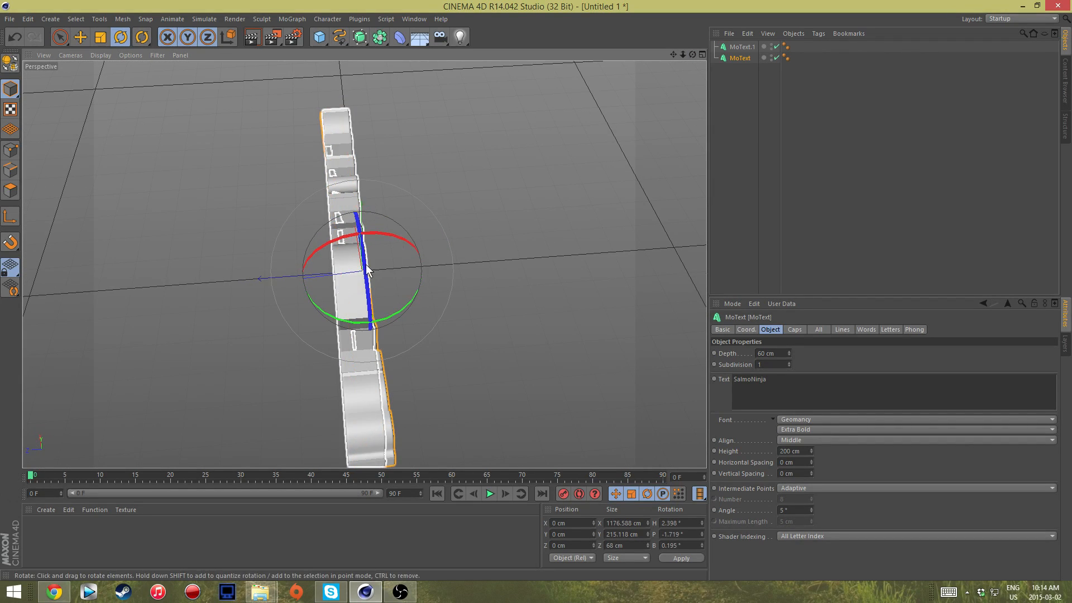
key(ctrl+z)
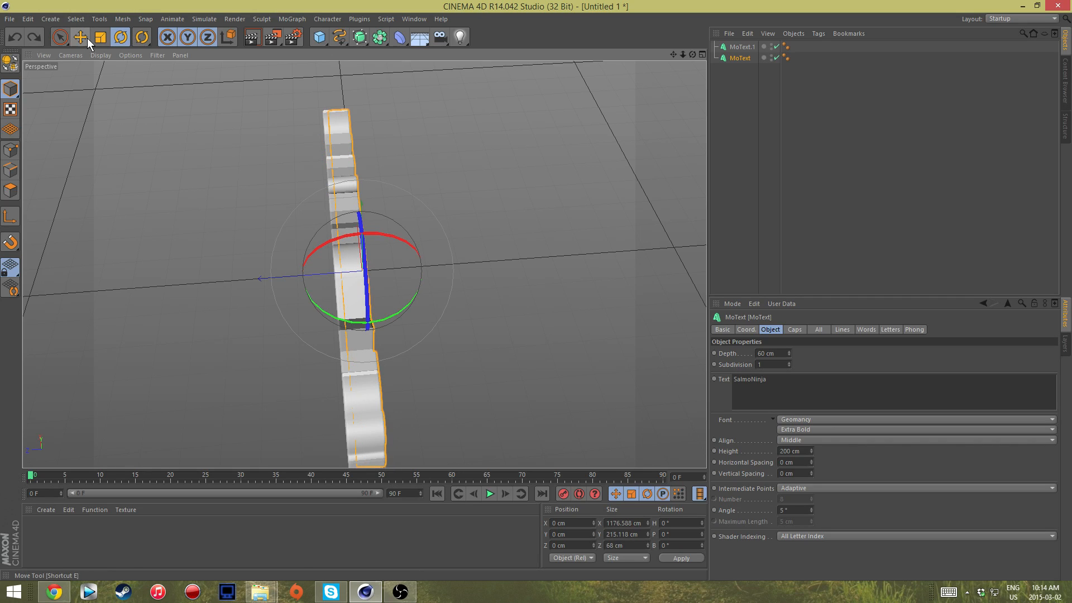
In the Right view, move the original MoText along Z to about 9.5 cm, inside the deeper duplicate.
click(87, 38)
drag(692, 54, 599, 14)
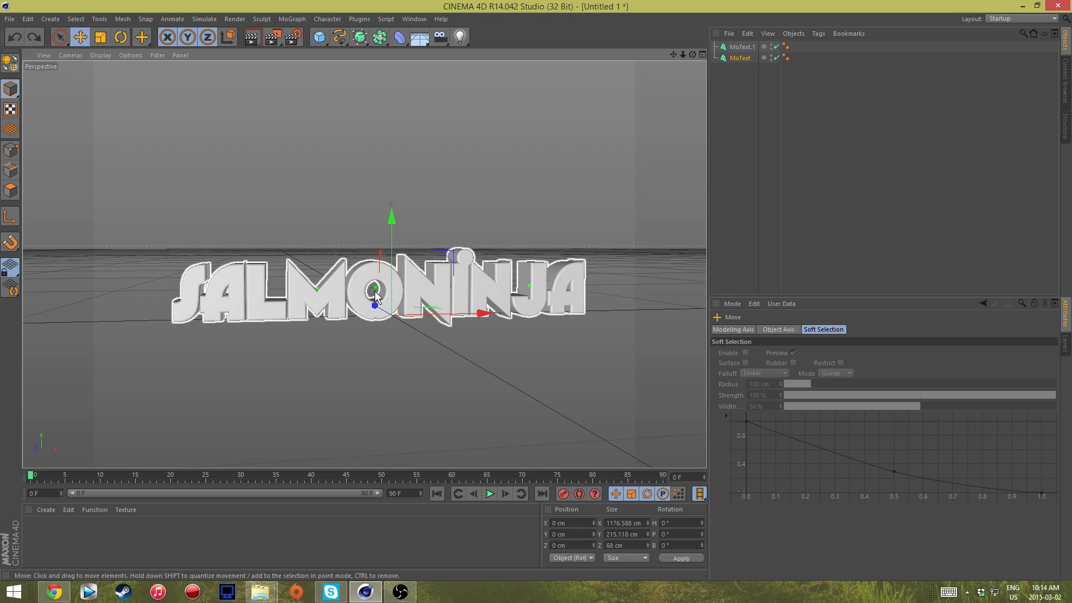
middle_click(374, 291)
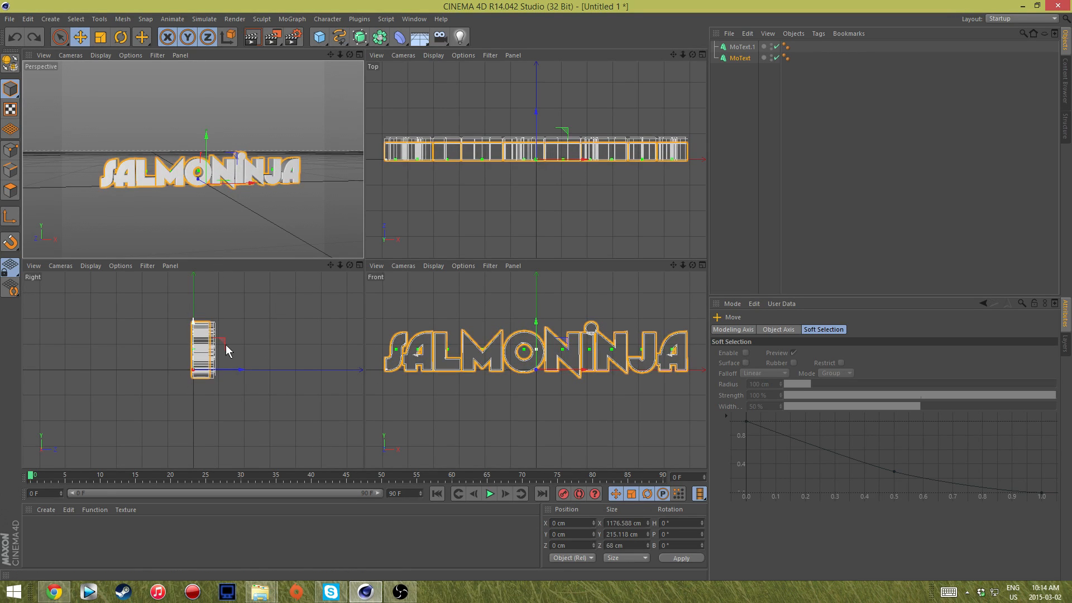
middle_click(212, 353)
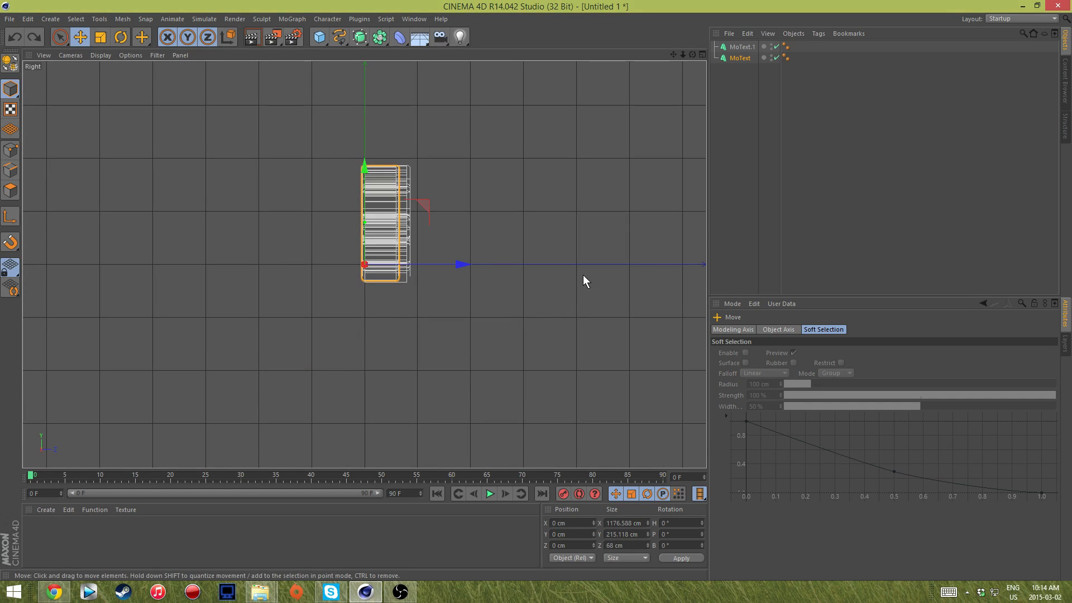
drag(460, 266, 465, 263)
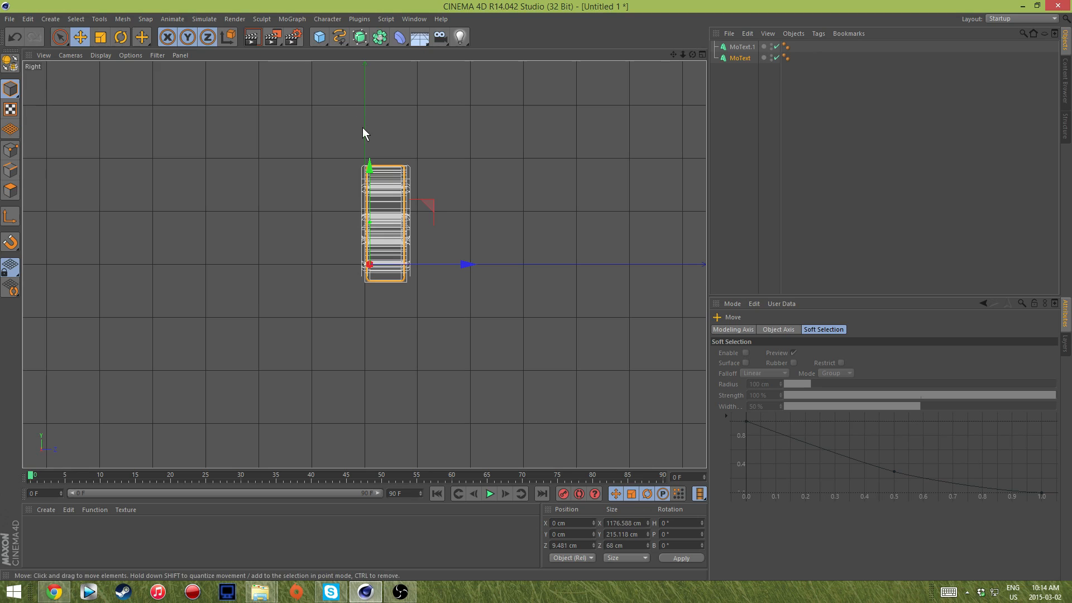
middle_click(366, 205)
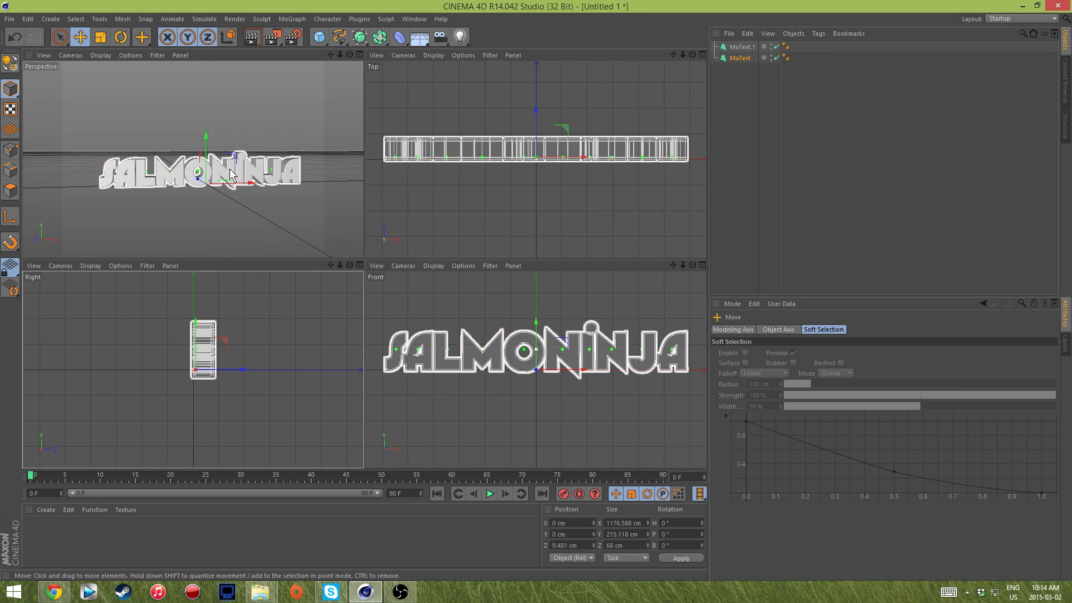
Check the layers in perspective and nudge the original MoText back along Z to about 8.4 cm.
middle_click(230, 169)
drag(692, 54, 614, 89)
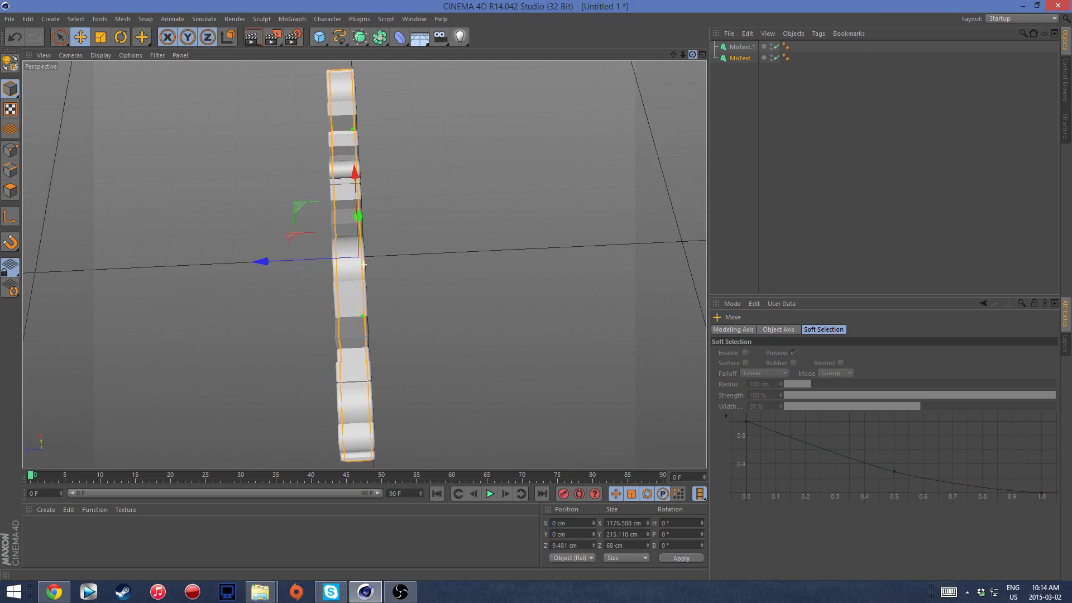
click(739, 58)
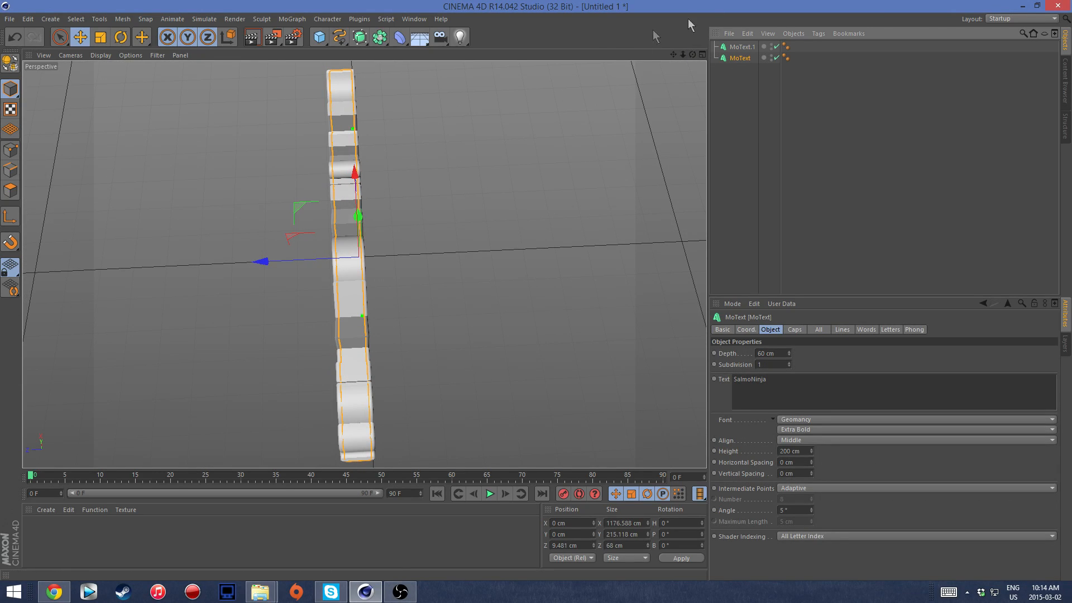
middle_click(376, 229)
middle_click(286, 357)
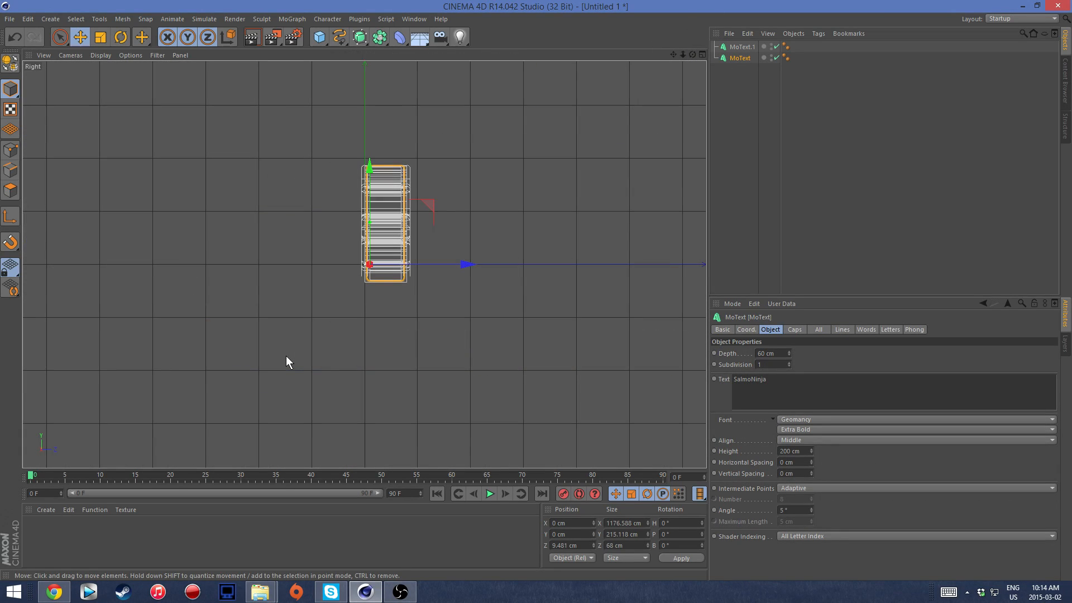
drag(462, 262, 461, 262)
middle_click(460, 253)
middle_click(284, 172)
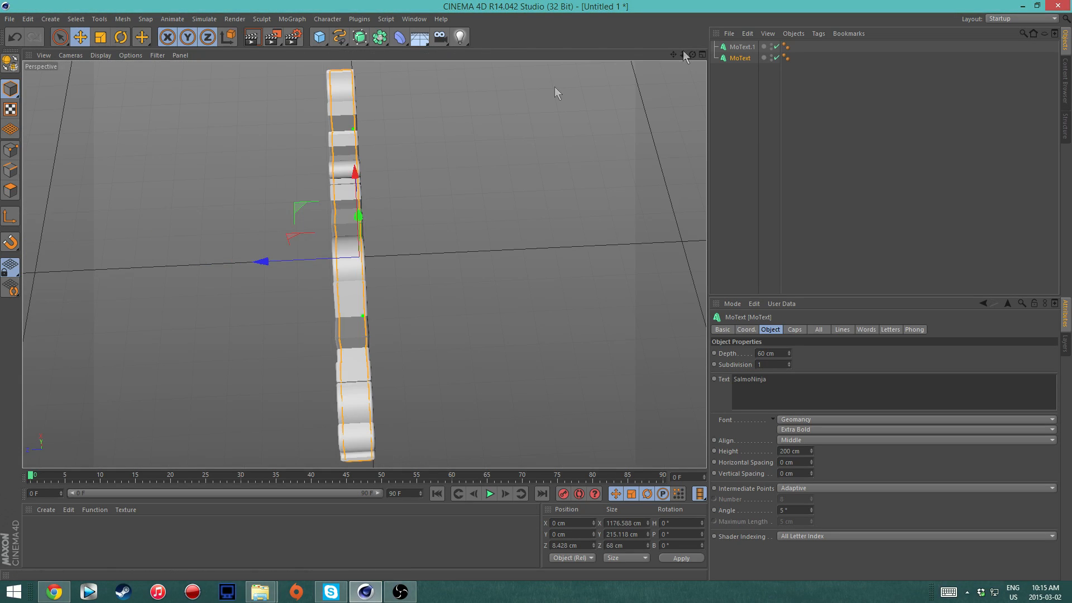
drag(693, 54, 584, 2)
drag(683, 54, 673, 55)
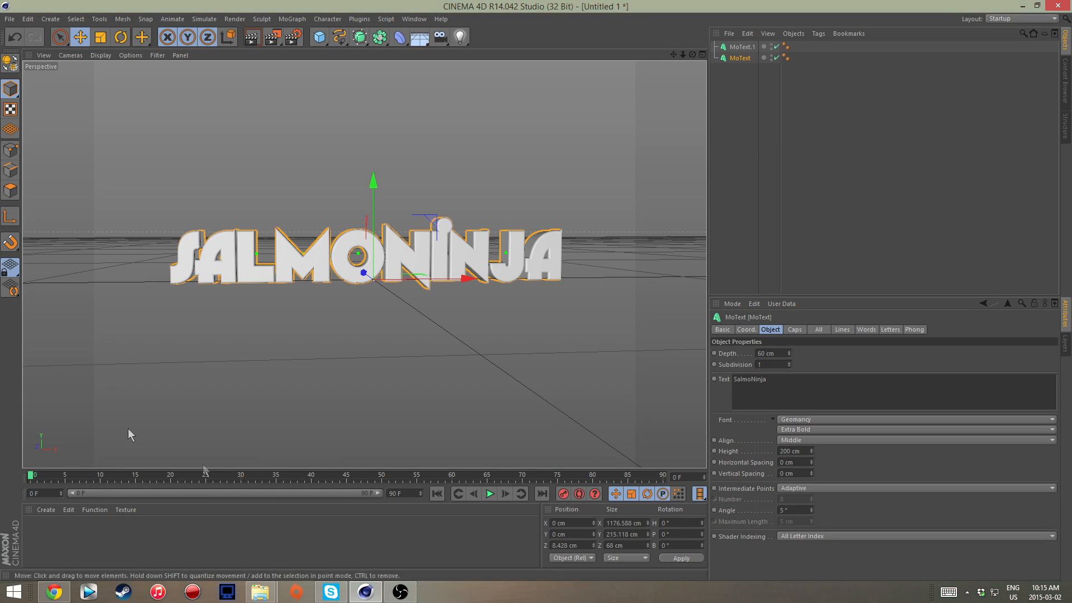
Create a new material and set its color to a soft red, R 221, G 113, B 113.
click(46, 509)
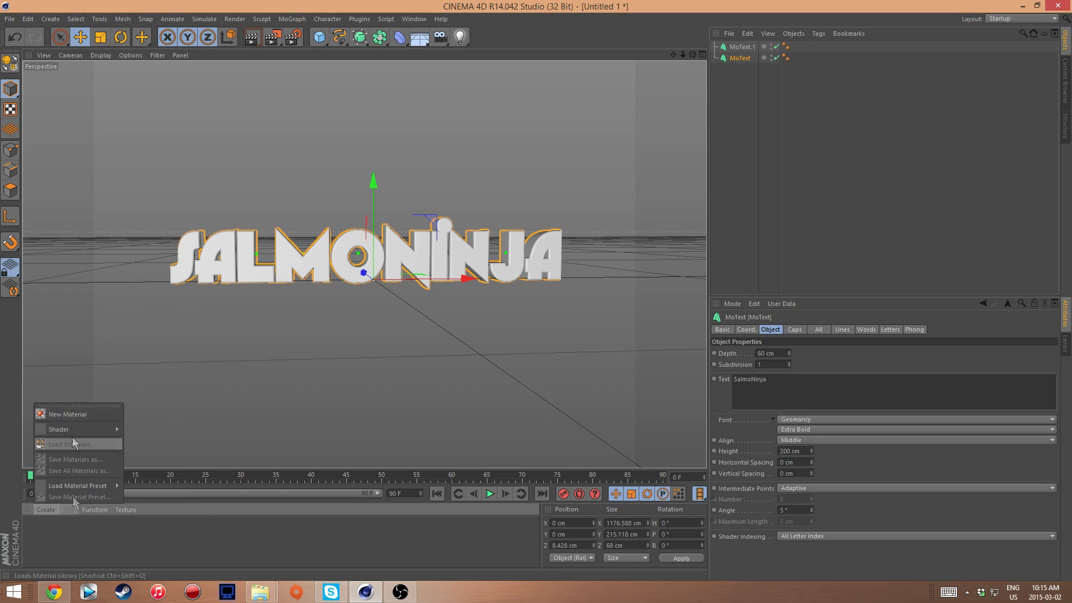
click(85, 557)
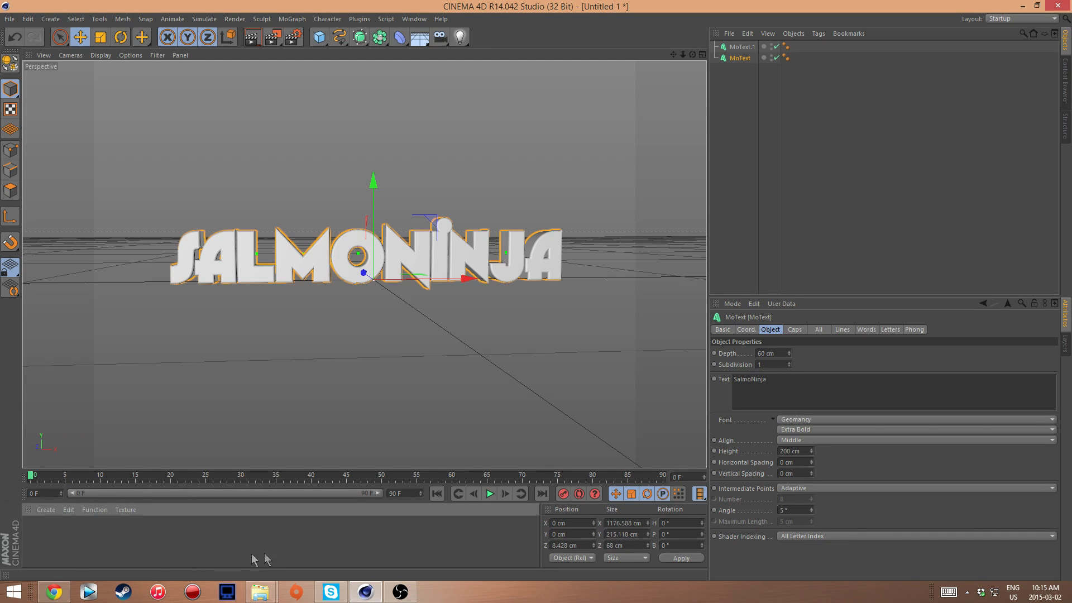
double_click(49, 534)
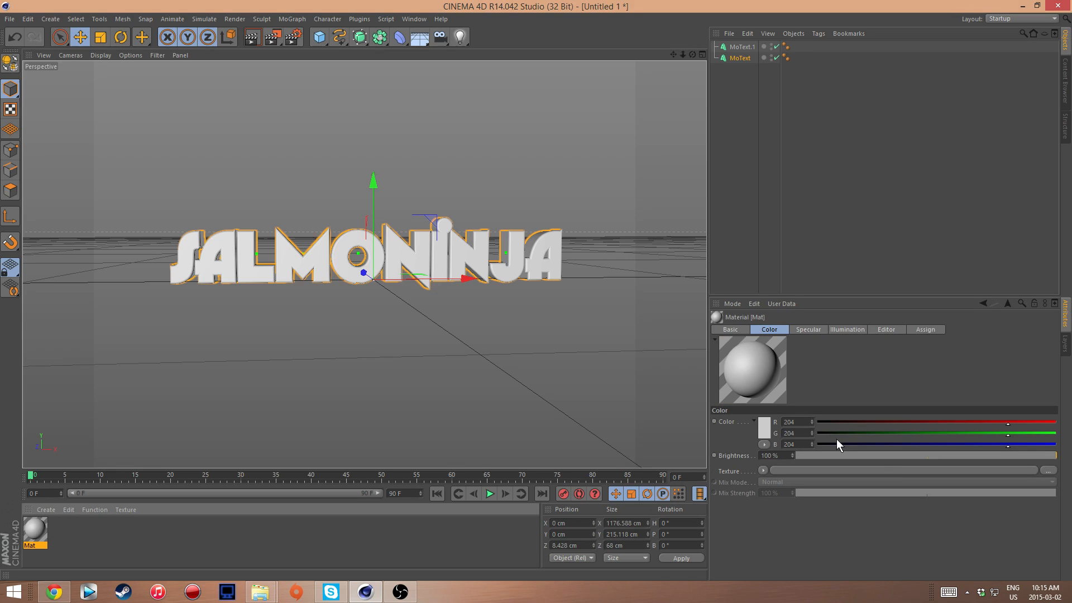
click(768, 428)
drag(773, 406, 740, 400)
click(749, 481)
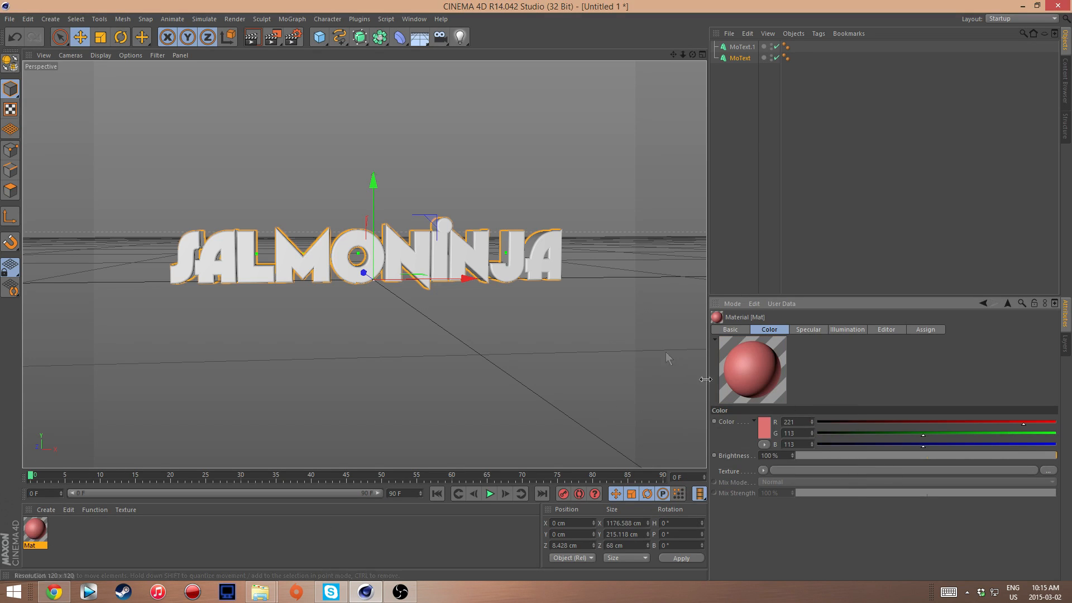
Try out the material's Diffusion, Transparency, Environment, Bump, Alpha and Glow channels and switch them off again.
click(732, 330)
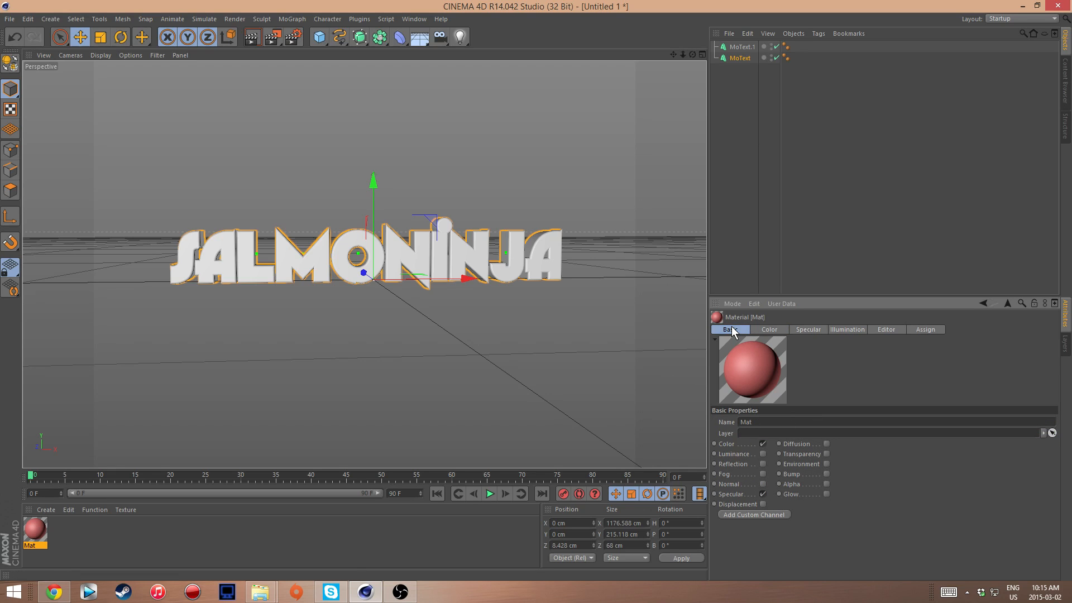
click(826, 444)
click(826, 453)
click(826, 462)
click(826, 483)
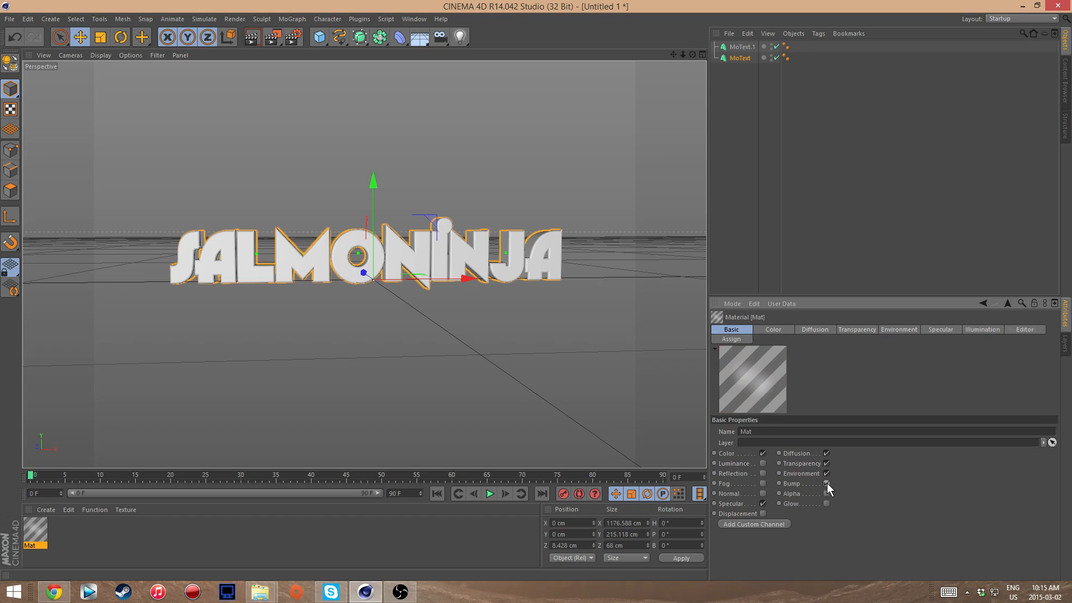
click(826, 493)
click(826, 502)
click(826, 453)
click(826, 463)
click(826, 473)
click(826, 483)
click(825, 494)
click(826, 483)
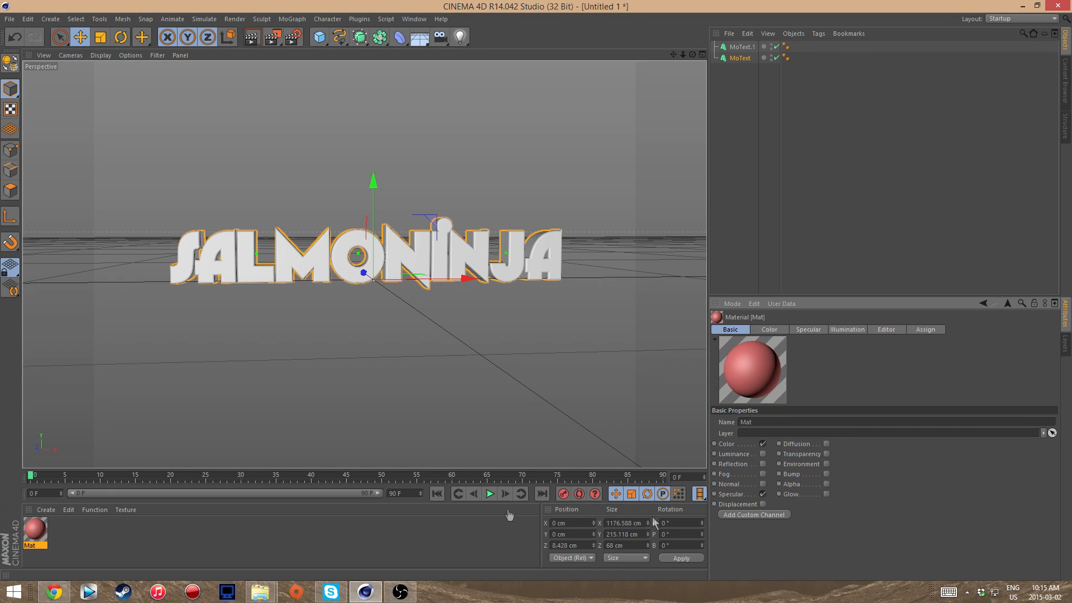
key(Delete)
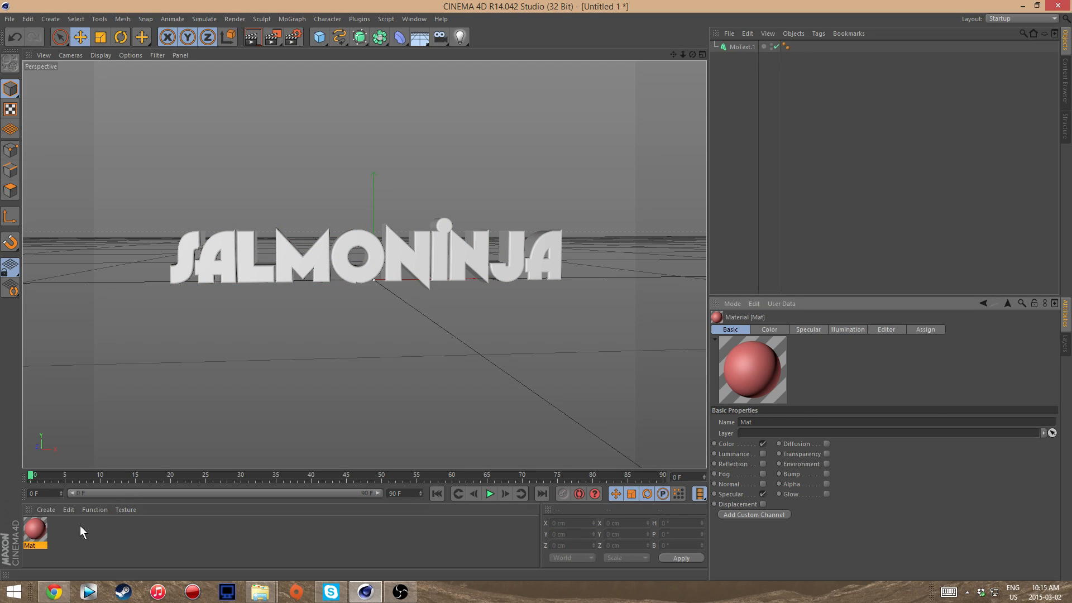
key(ctrl+z)
click(89, 550)
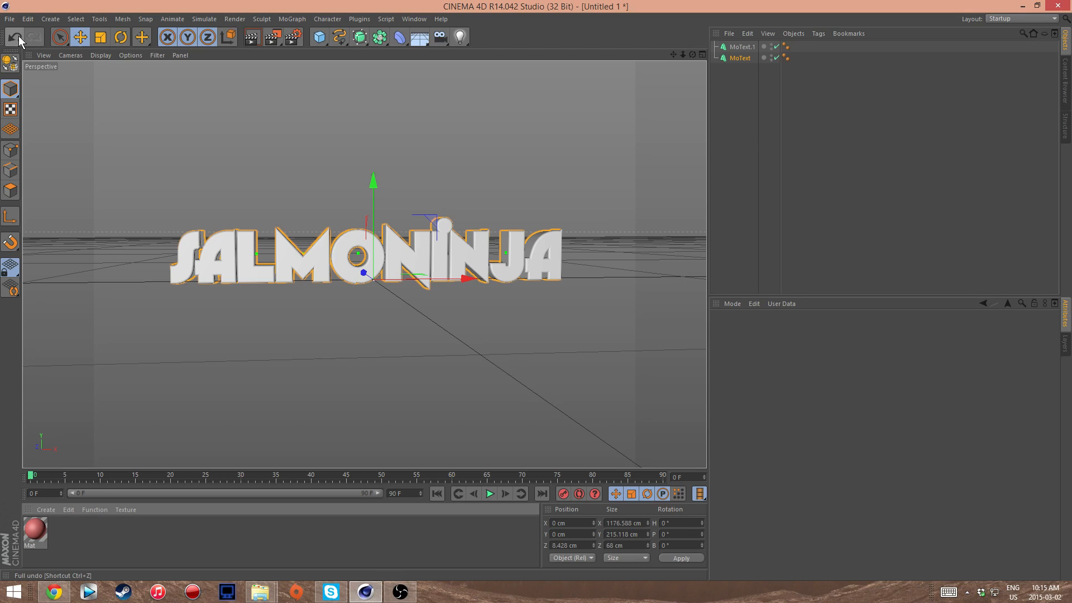
Delete the red material from the scene.
click(35, 533)
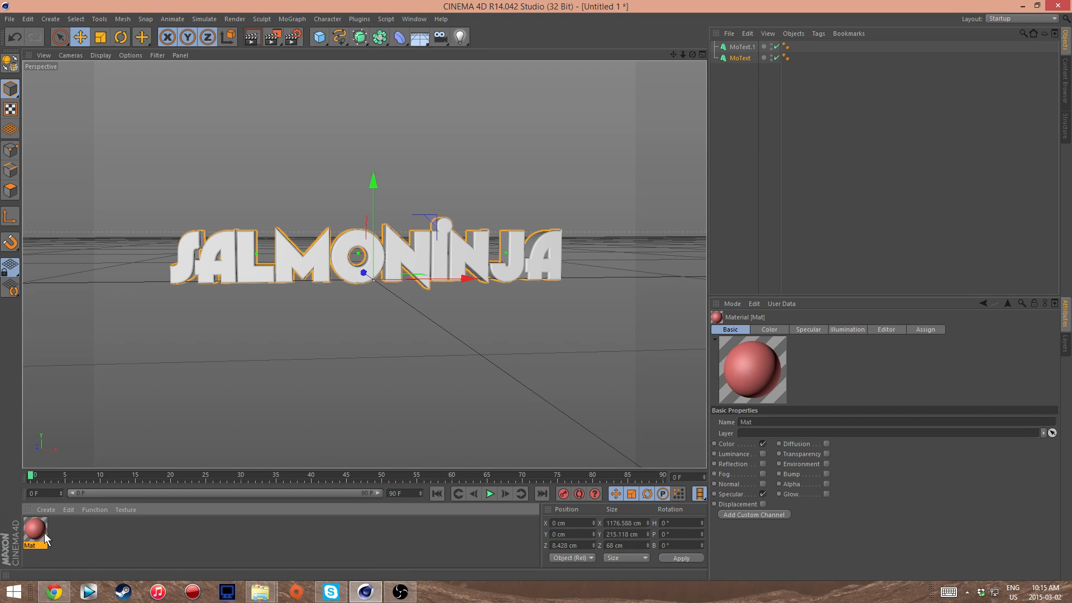
key(Delete)
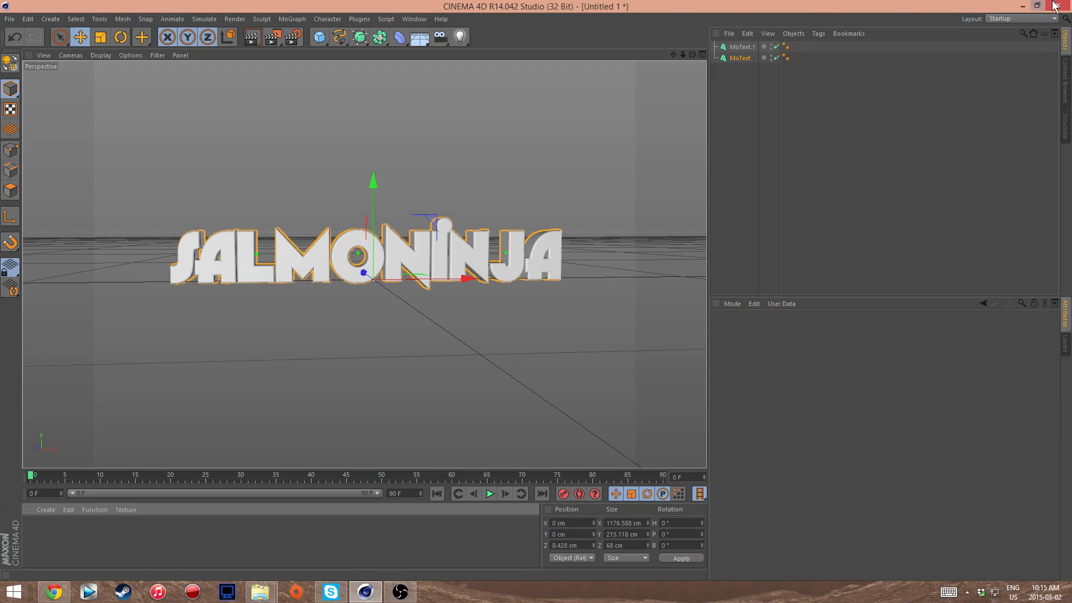
Open lightkit by kiing arts.lib4d from the Lightkit folder of MotionPack kiing arts, under Creative > Inrtos > GFX packs.
click(1023, 6)
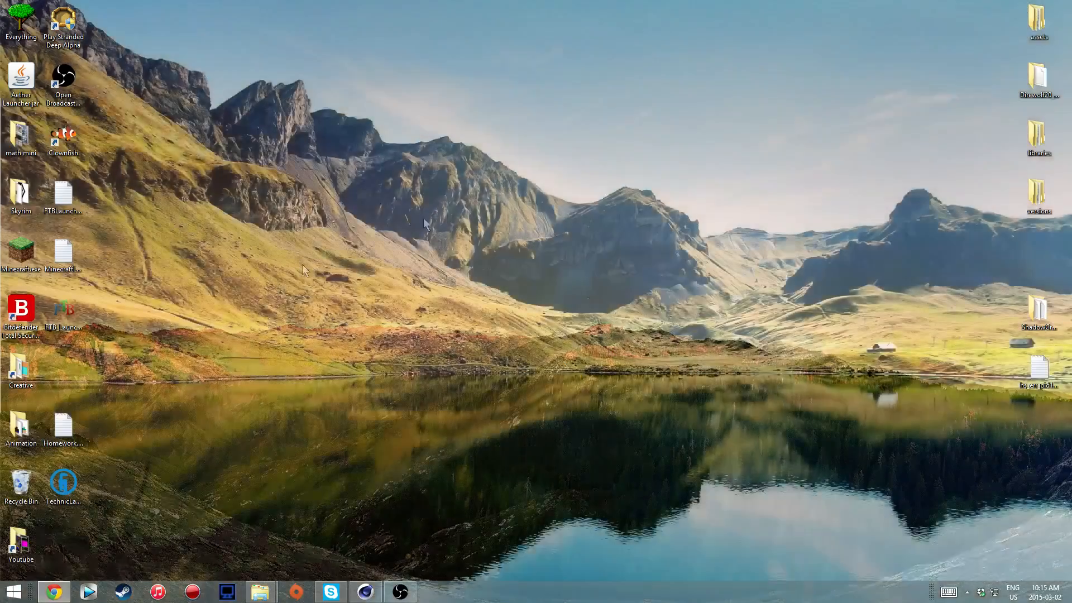
double_click(20, 370)
double_click(195, 164)
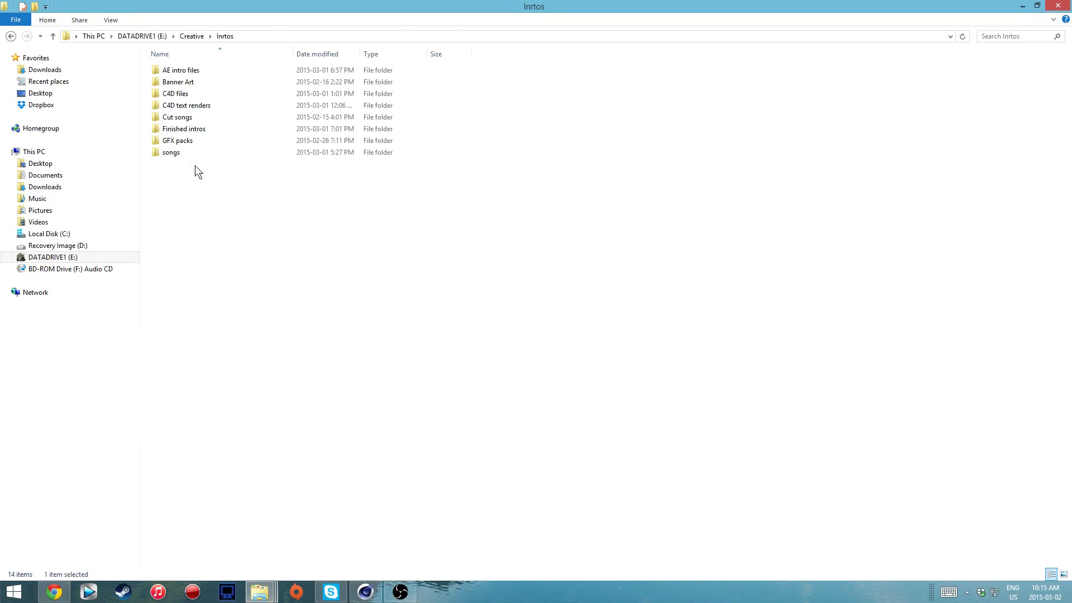
double_click(203, 143)
double_click(211, 130)
drag(558, 6, 788, 123)
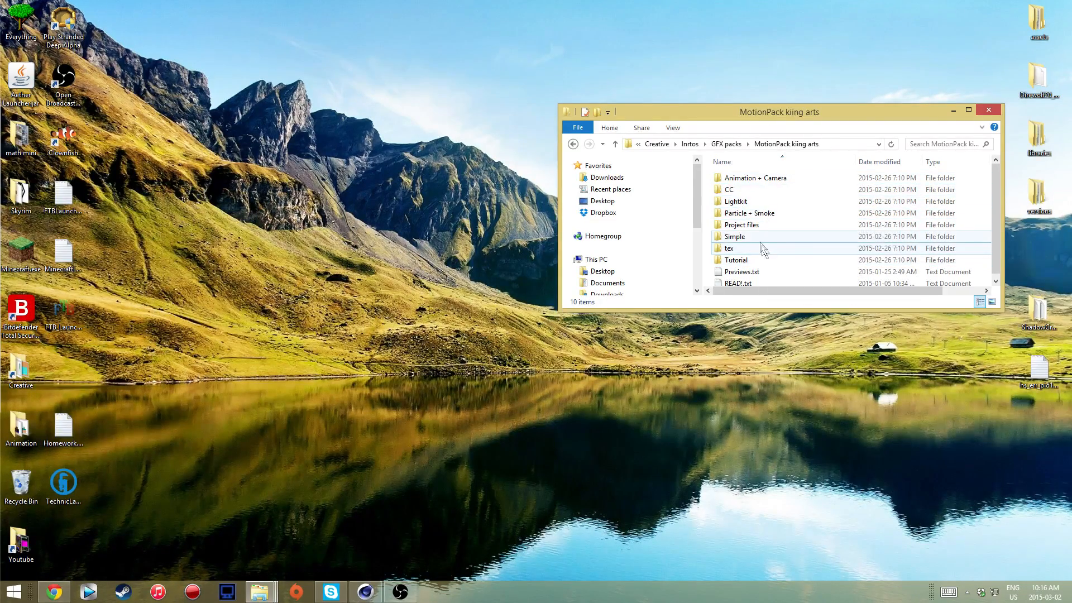
double_click(773, 202)
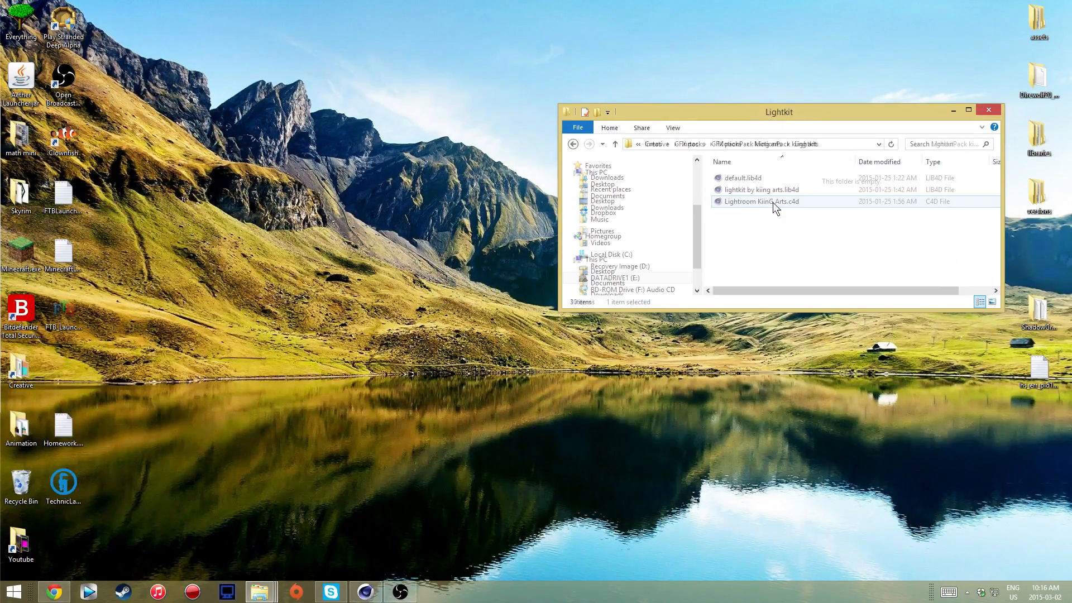
double_click(804, 193)
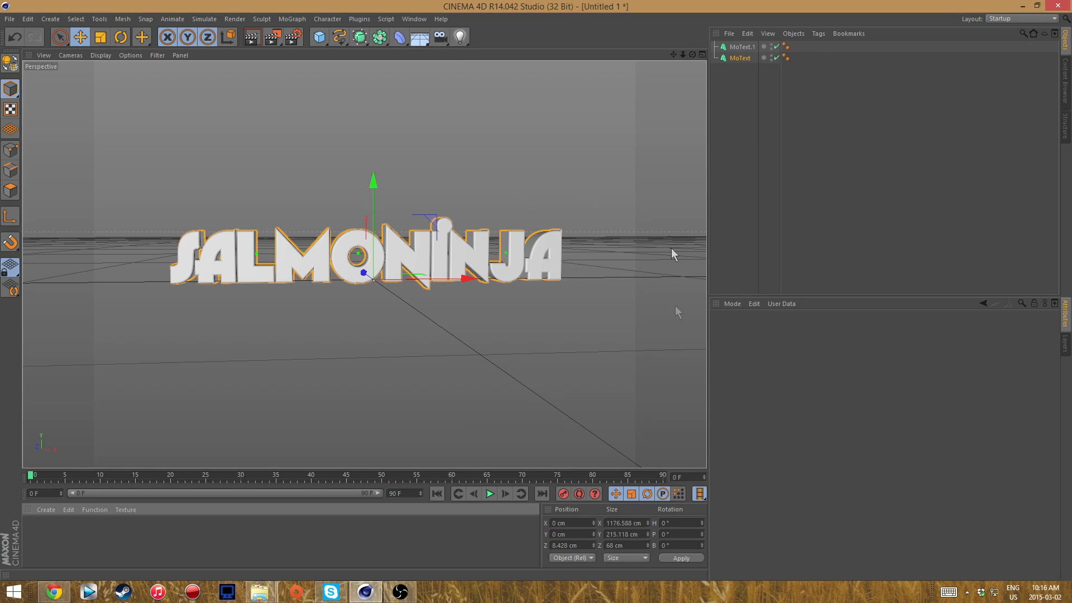
Add the Lightroom preset from the light kit to the scene and place it below both MoText objects in the hierarchy.
drag(805, 119, 513, 159)
scroll(540, 262, down, 1)
scroll(541, 267, up, 1)
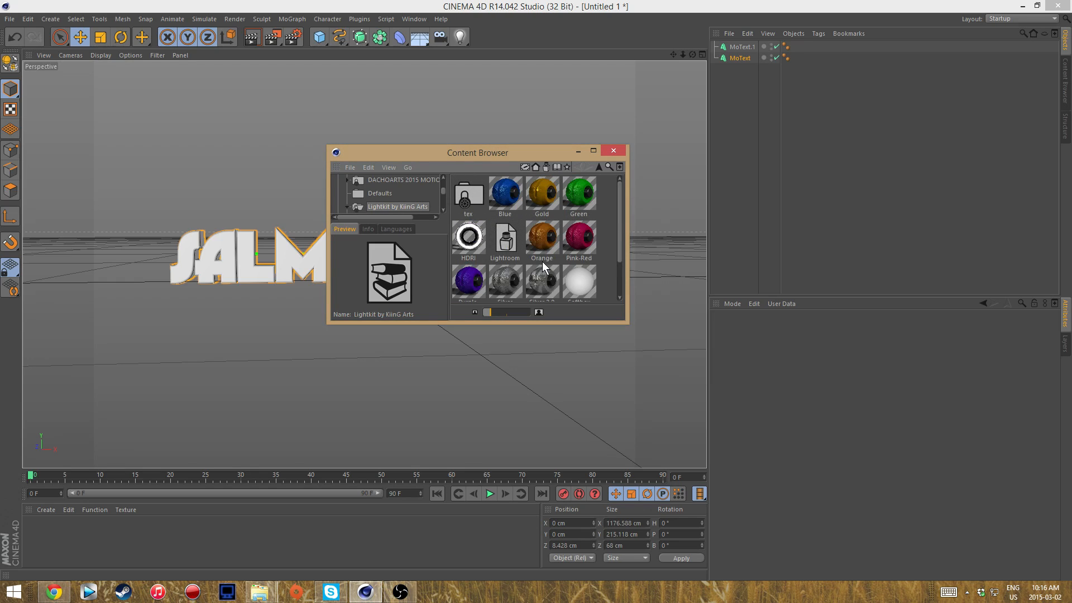
double_click(506, 236)
drag(745, 48, 749, 91)
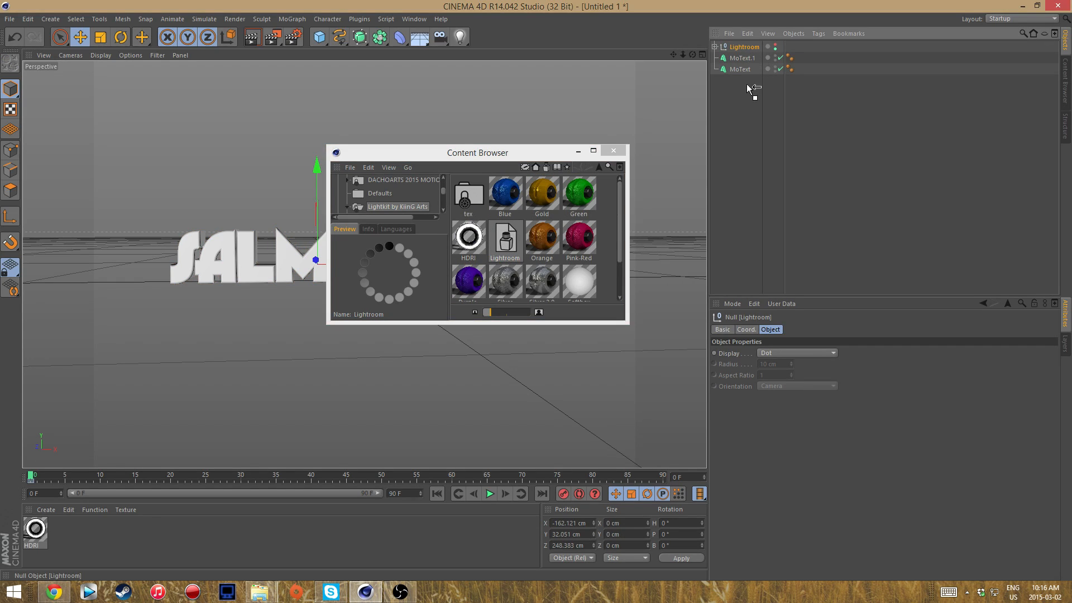
Add the Pink-Red and Silver 2.0 materials from the light kit to the scene and minimize the Content Browser.
click(495, 157)
scroll(553, 250, down, 1)
scroll(556, 251, up, 1)
drag(583, 234, 416, 344)
drag(56, 535, 70, 530)
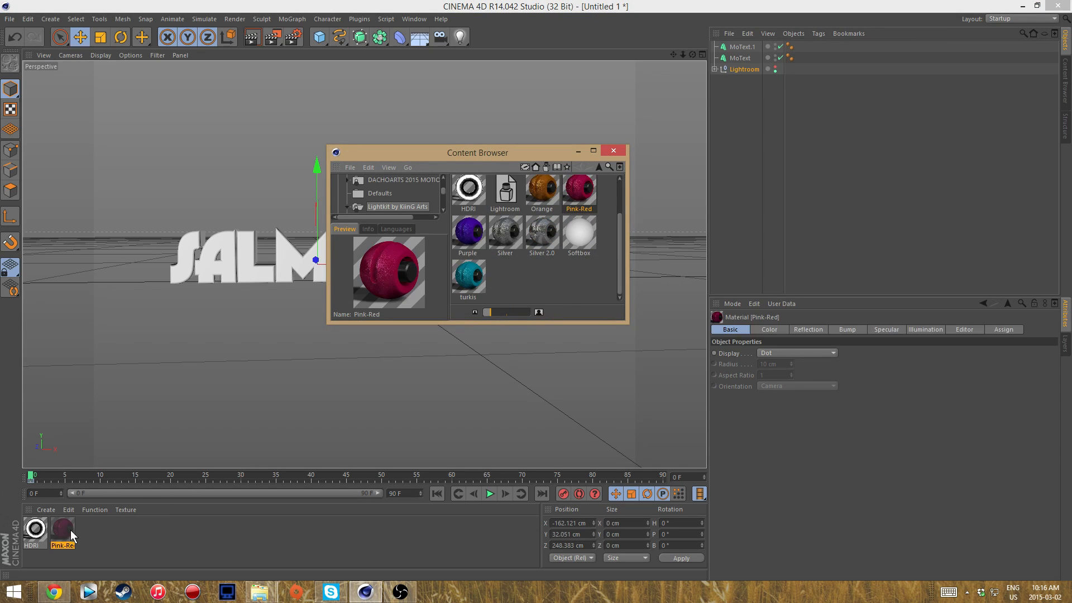
click(522, 262)
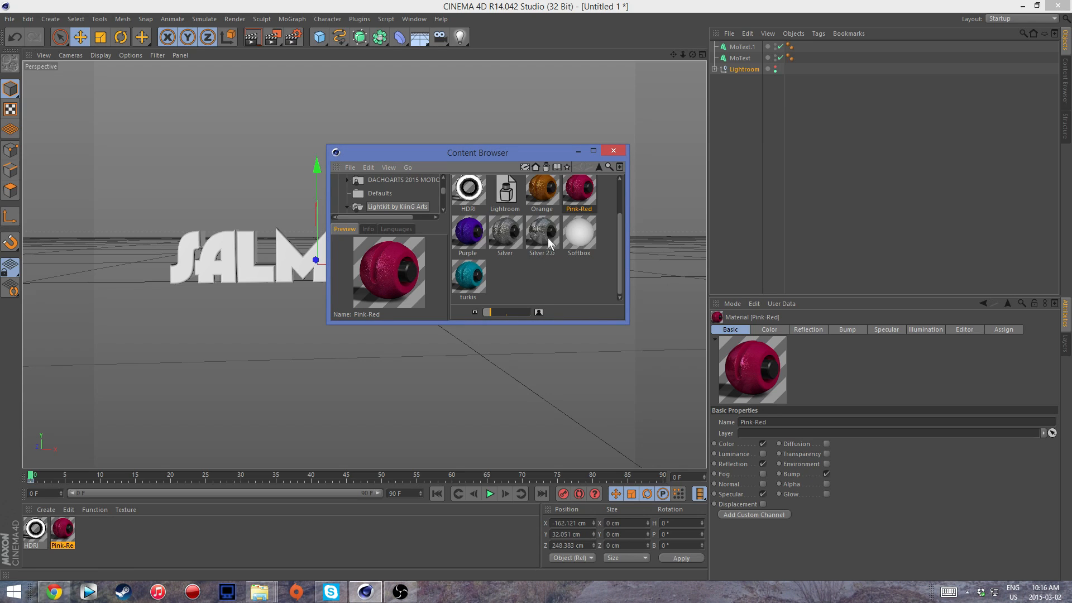
drag(135, 543, 140, 542)
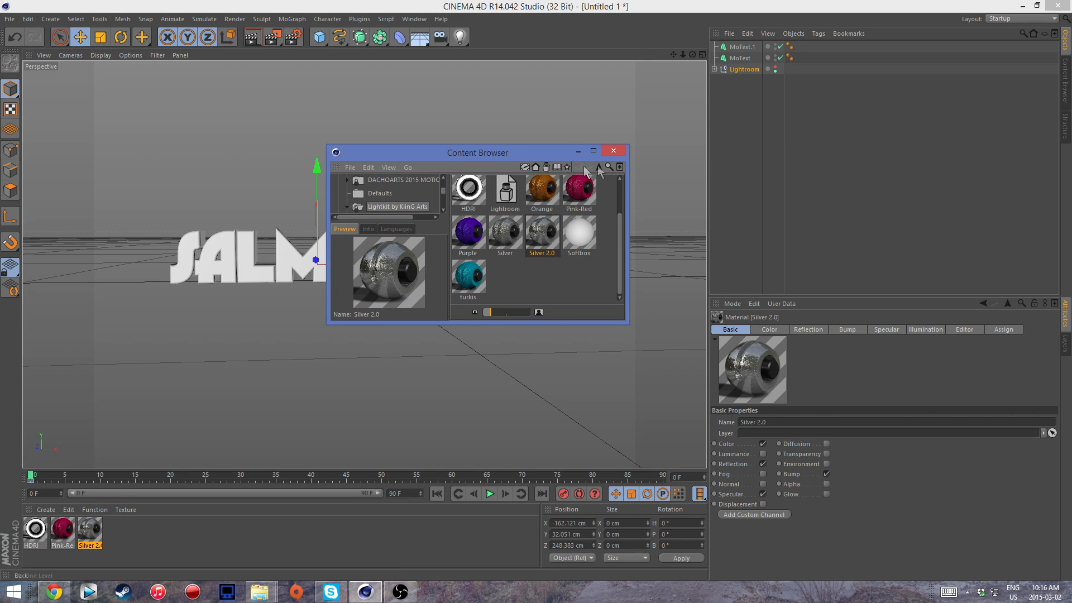
click(575, 150)
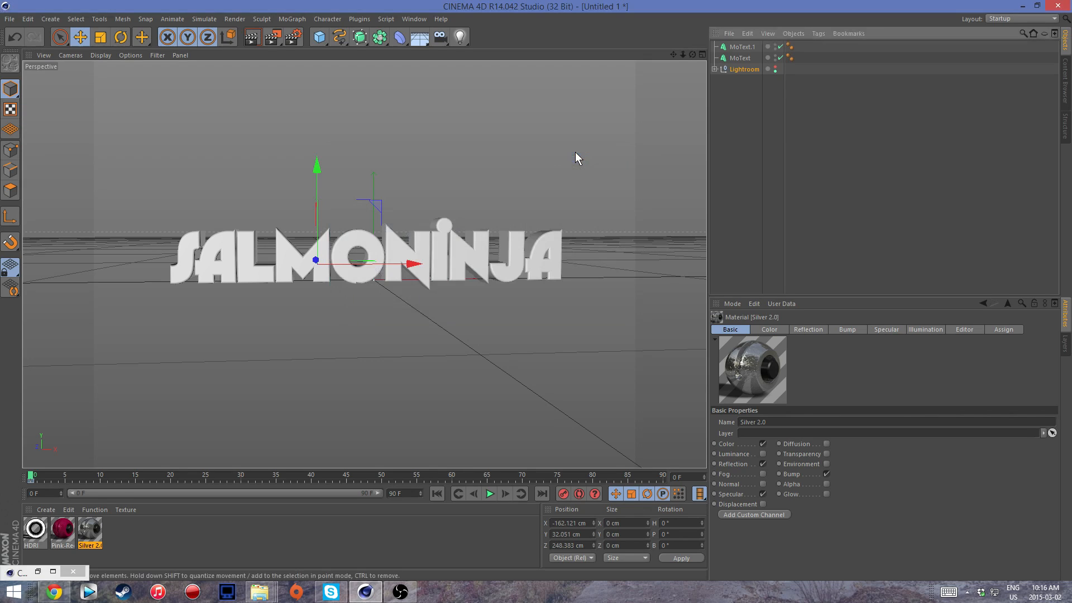
Select the Lightroom's ob sky and all its lights, and move them about 63 cm along Z and slightly up around the text.
click(713, 70)
click(740, 82)
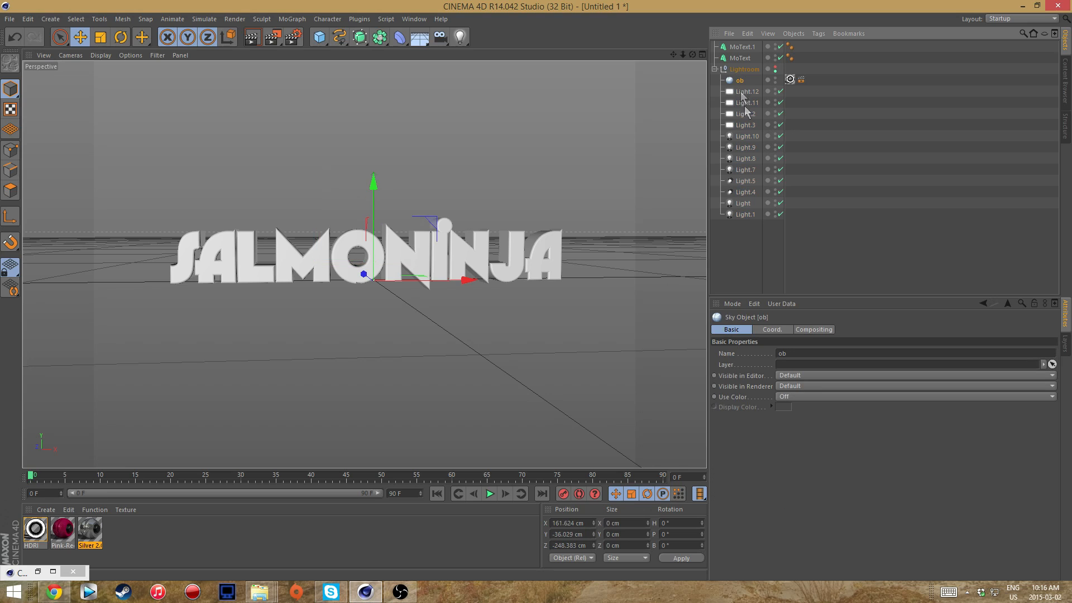
shift+click(745, 215)
drag(682, 54, 826, 70)
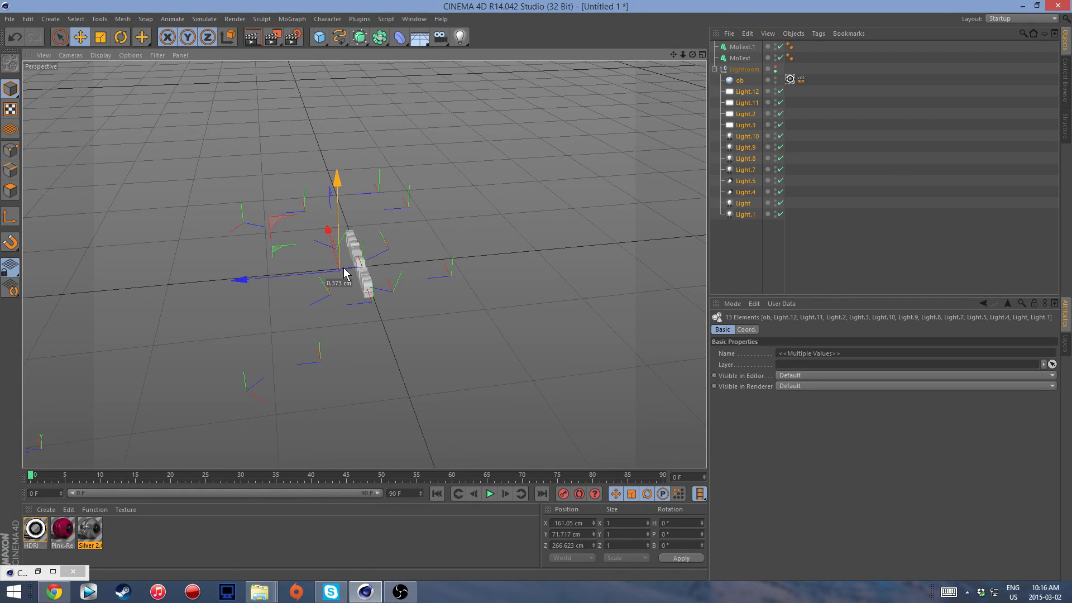
drag(300, 272, 306, 271)
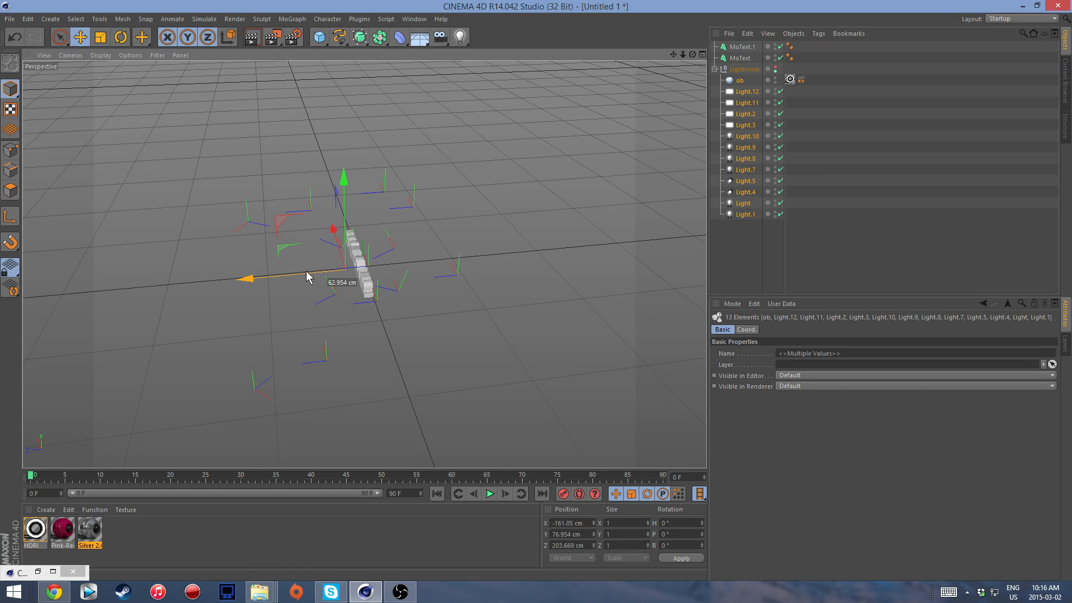
drag(692, 54, 658, 33)
drag(364, 264, 380, 278)
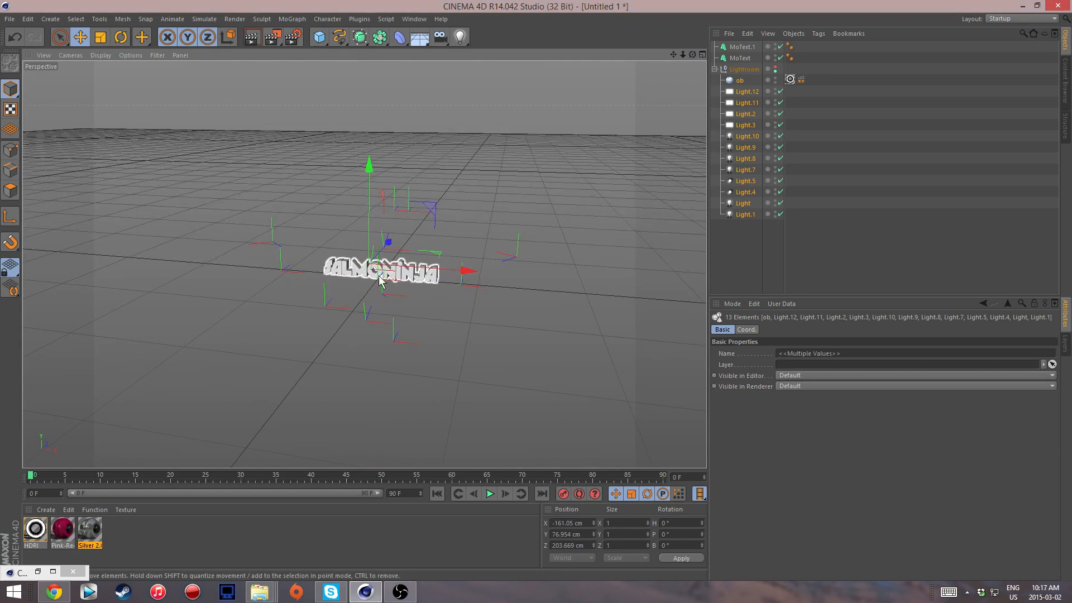
scroll(380, 277, up, 10)
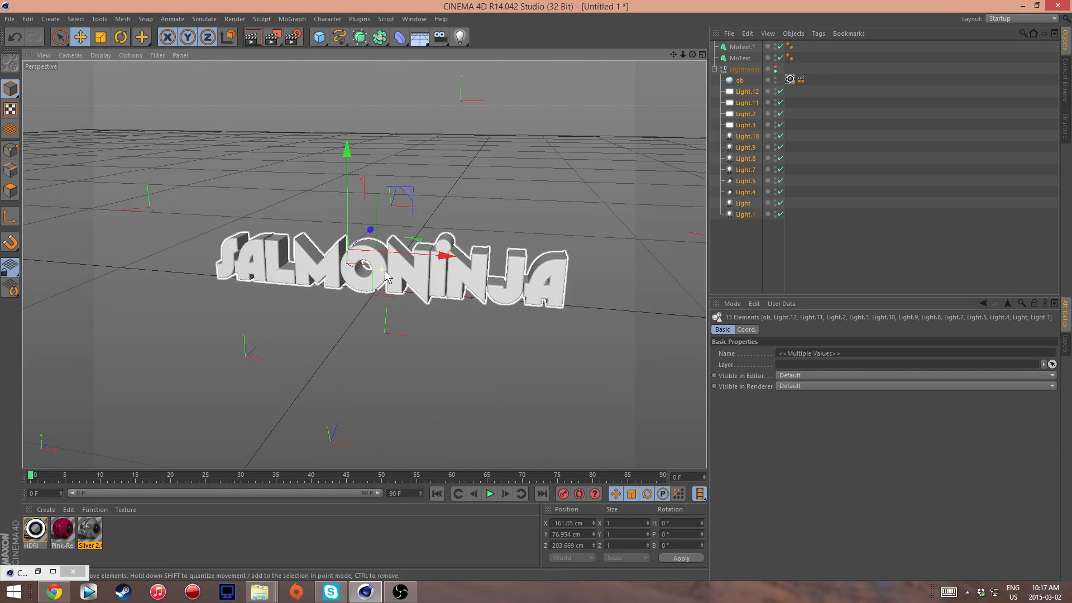
click(714, 69)
click(732, 125)
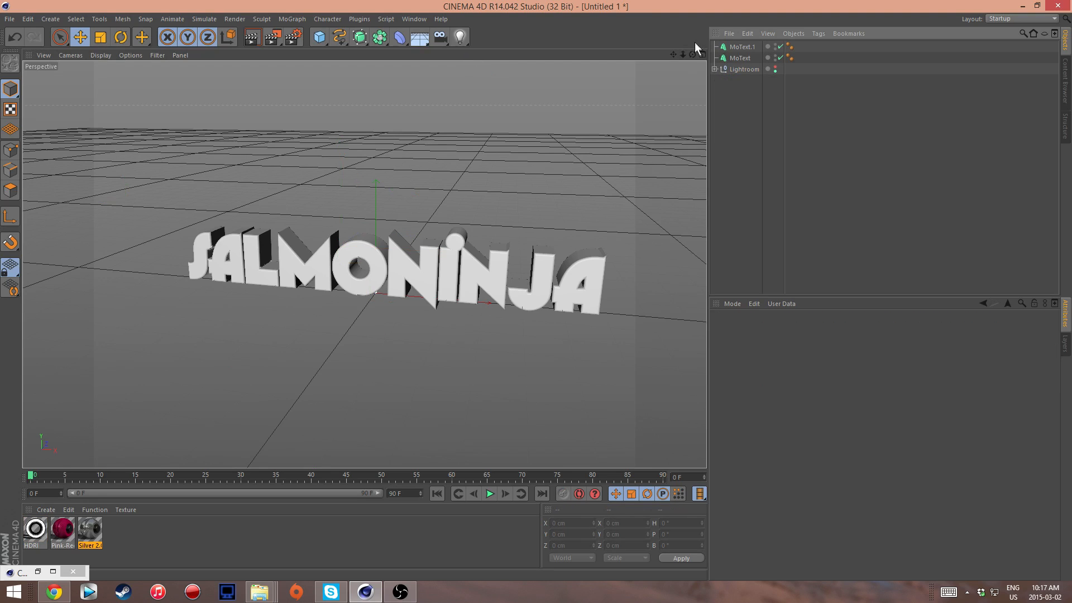
Apply the Pink-Red material to the original MoText layer.
drag(691, 54, 692, 55)
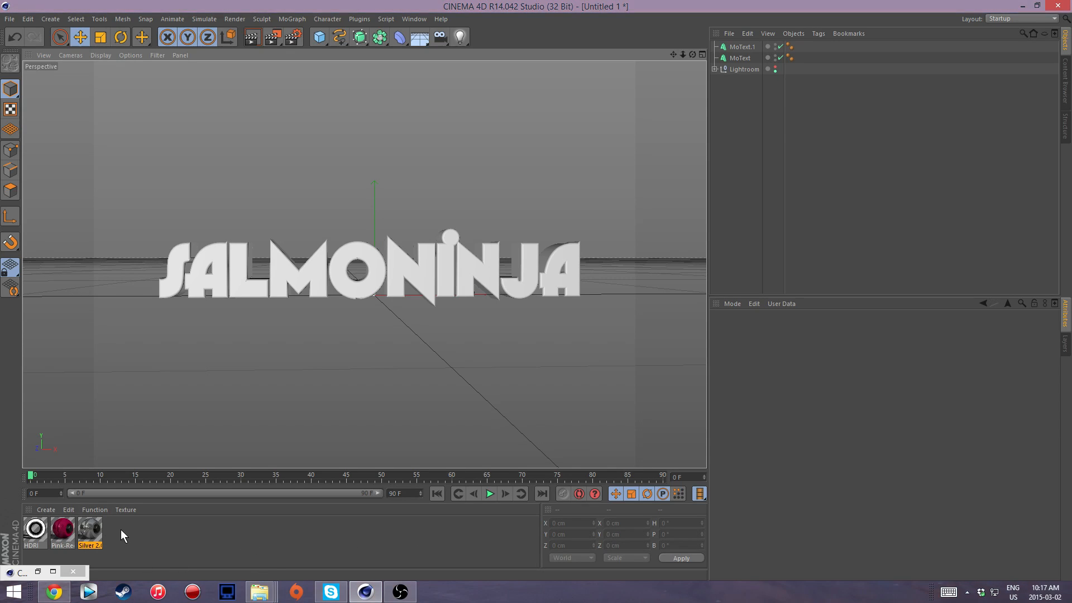
click(738, 57)
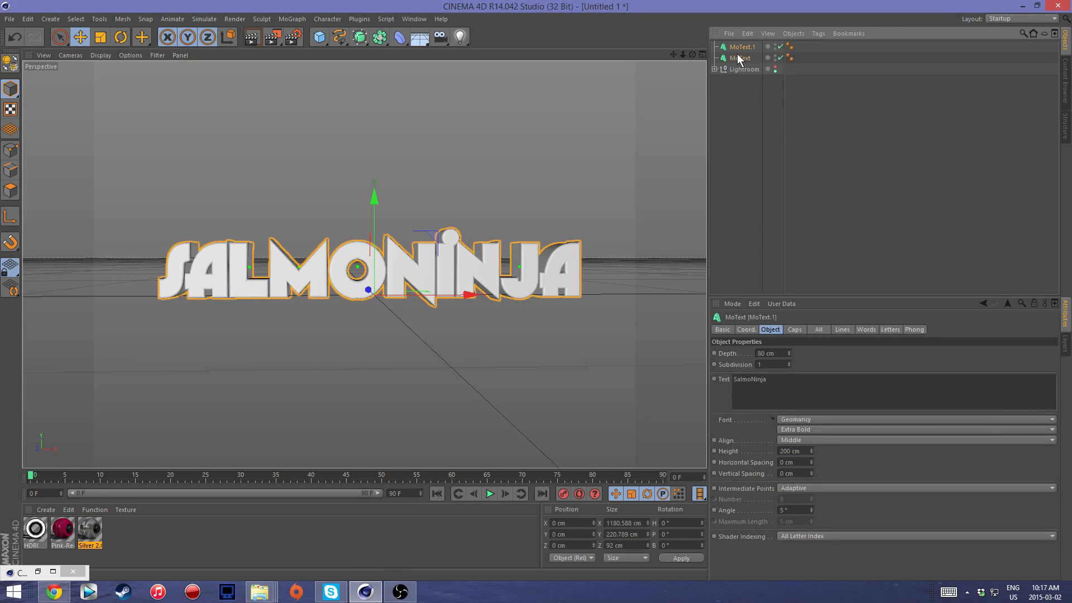
click(69, 537)
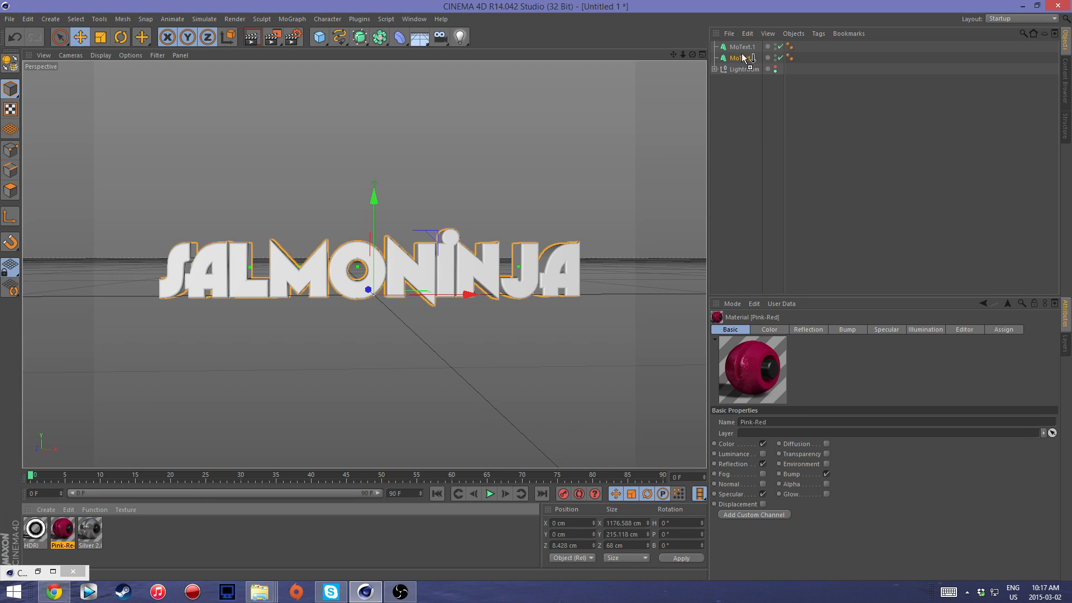
drag(742, 58, 743, 60)
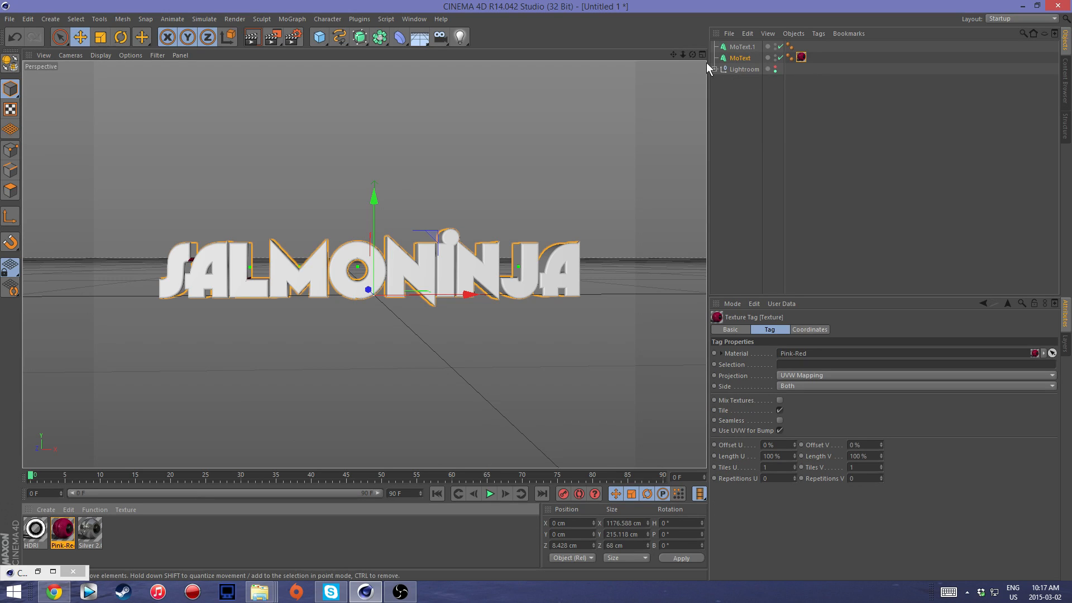
Check the Pink-Red layer from behind with a render of the perspective view.
drag(692, 54, 893, 190)
drag(692, 54, 751, 125)
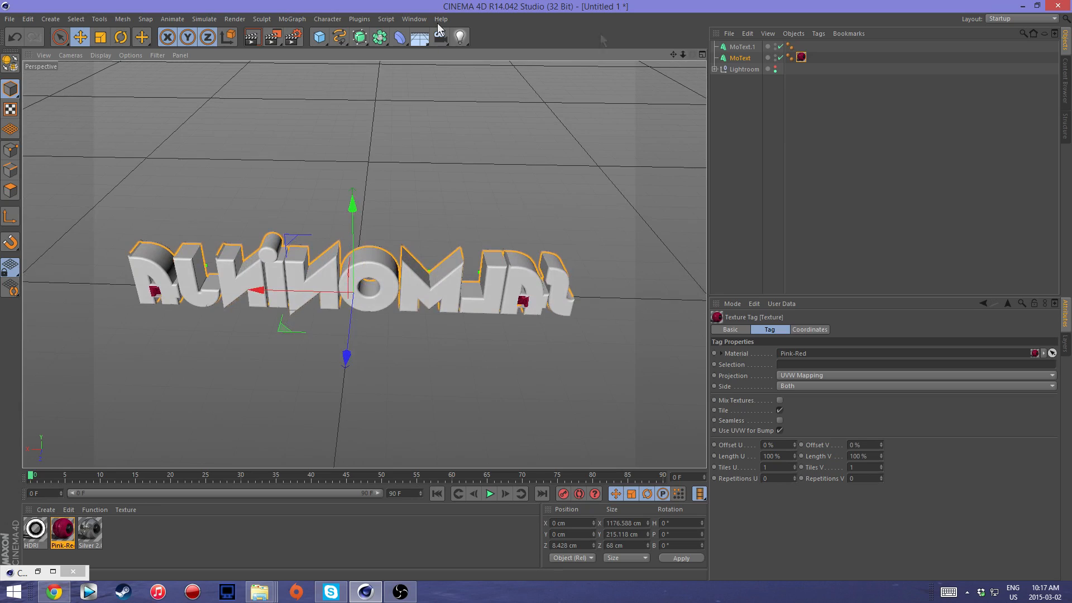
click(252, 38)
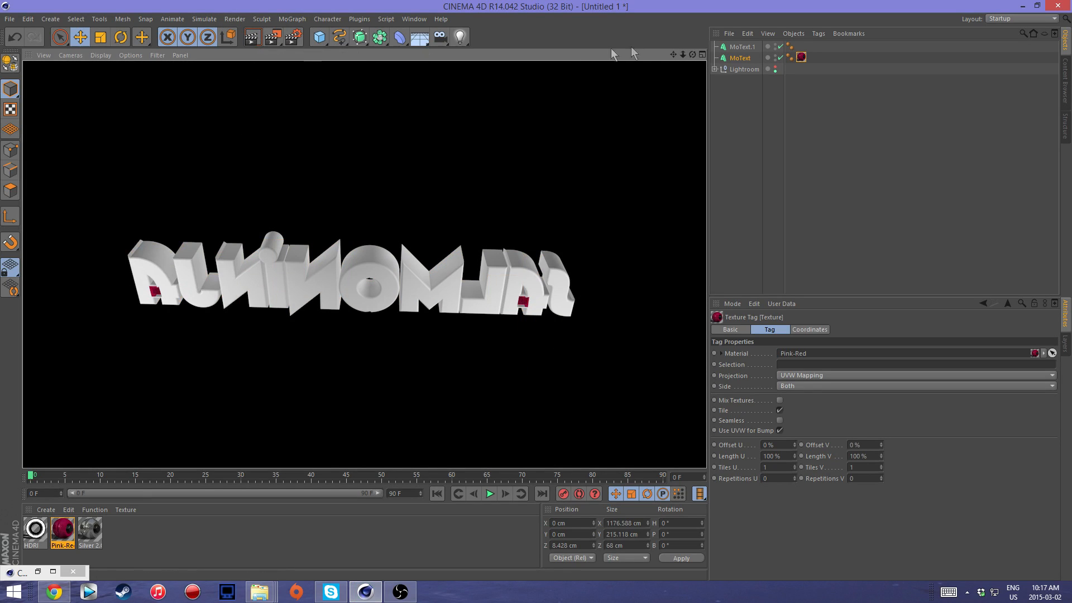
drag(693, 54, 473, 11)
Try out the Pink-Red texture on MoText.1 and compare both text layers in perspective.
click(793, 58)
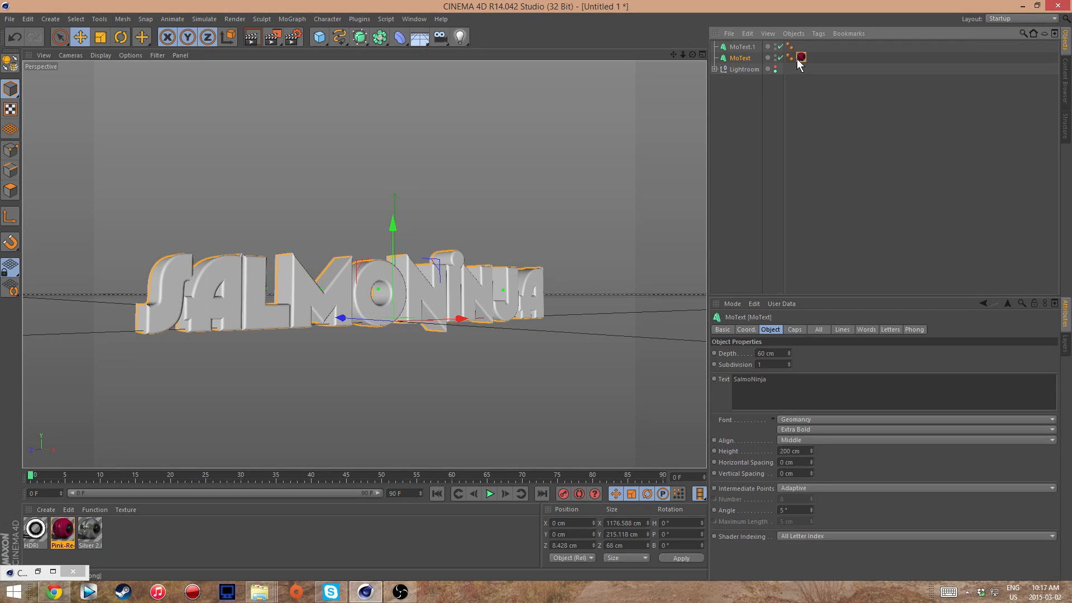
drag(804, 52, 363, 264)
click(739, 58)
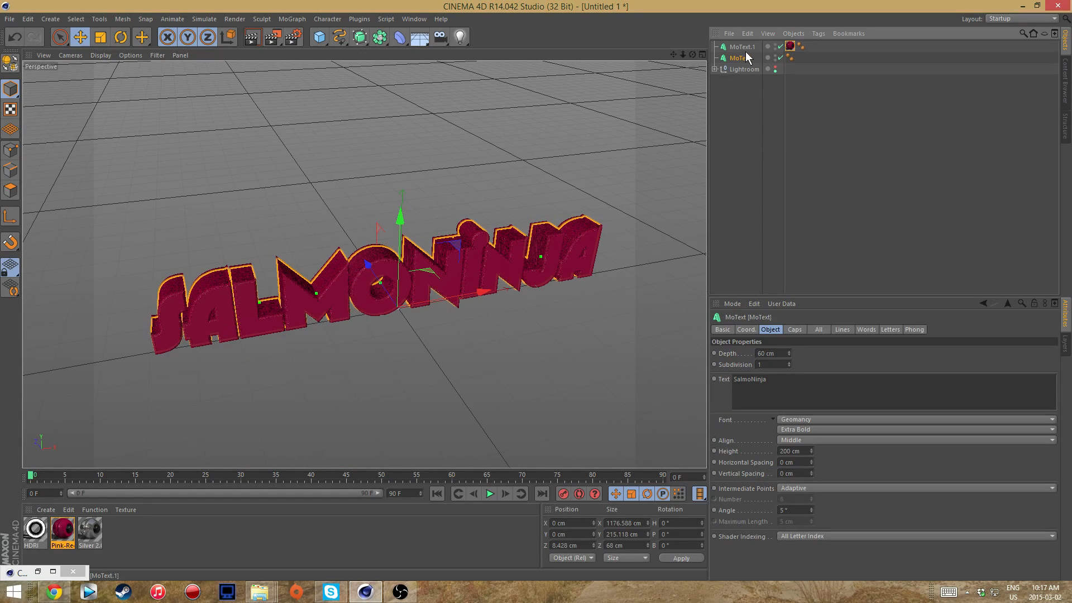
click(747, 47)
click(740, 58)
drag(692, 54, 363, 264)
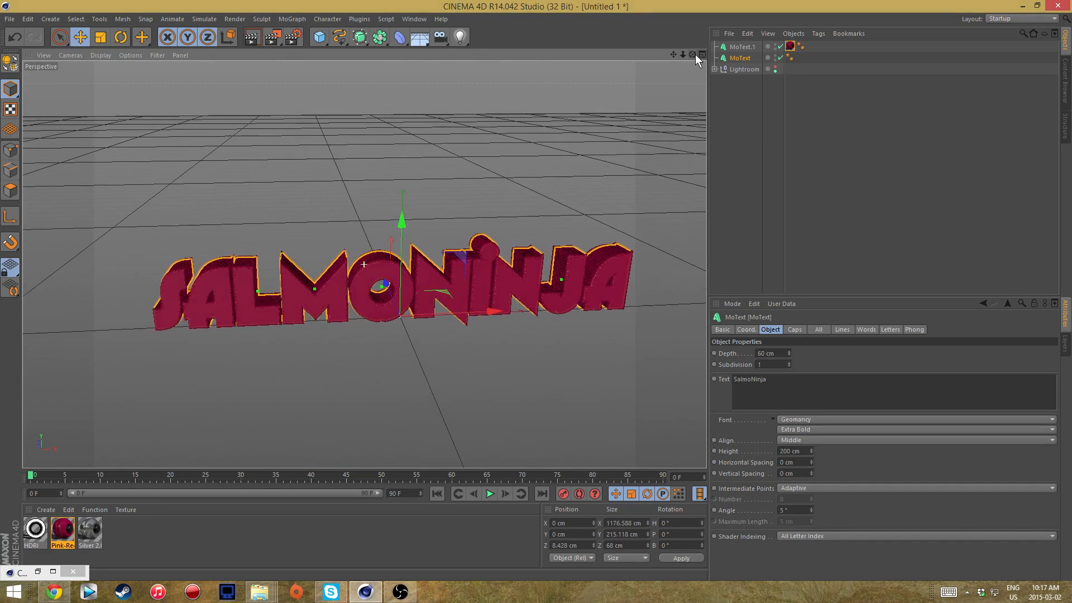
Check the original MoText's cap and object settings and return the Pink-Red texture from MoText.1 to it.
click(794, 329)
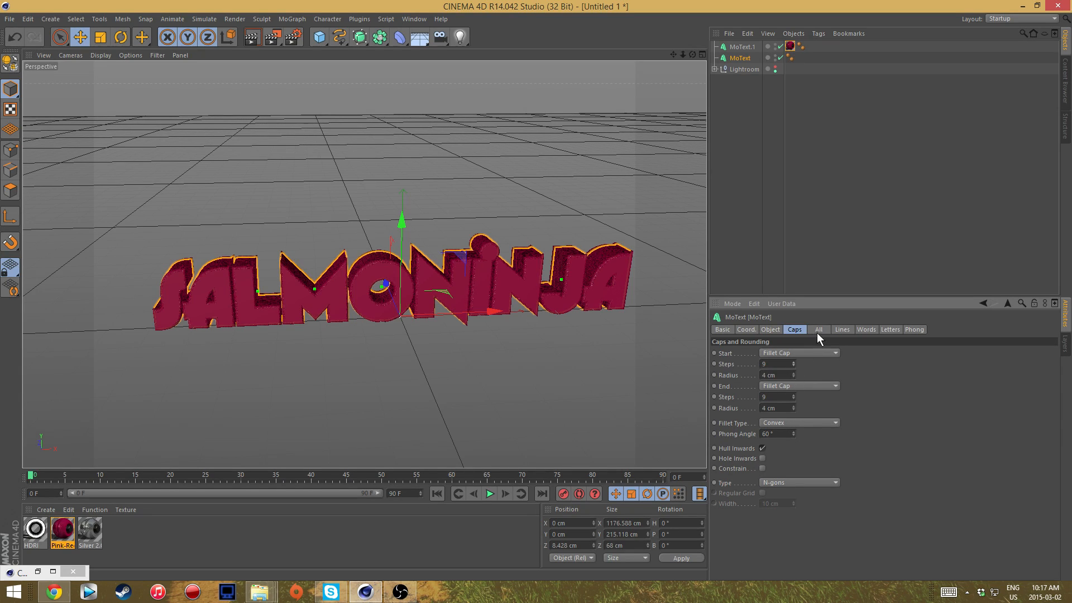
click(777, 329)
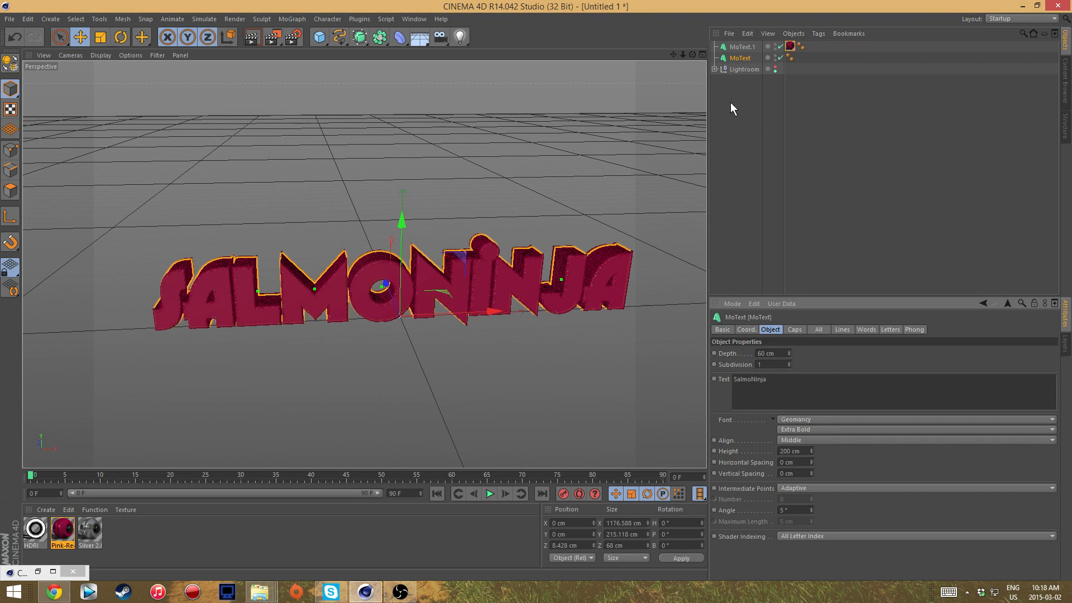
click(742, 47)
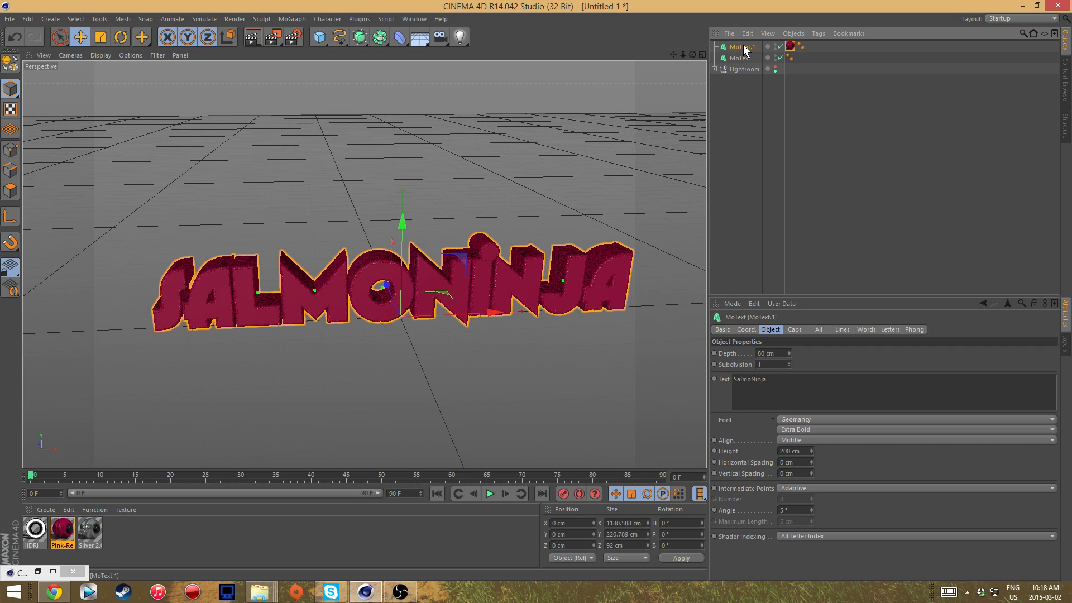
drag(789, 46, 790, 57)
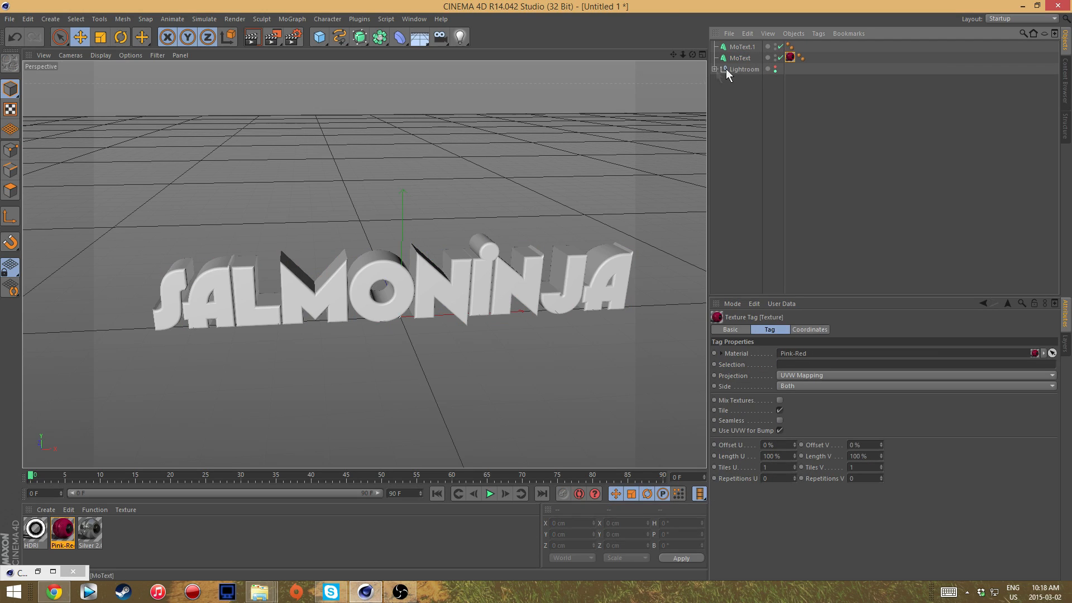
Try moving the original MoText upward along Y and undo the move.
click(81, 36)
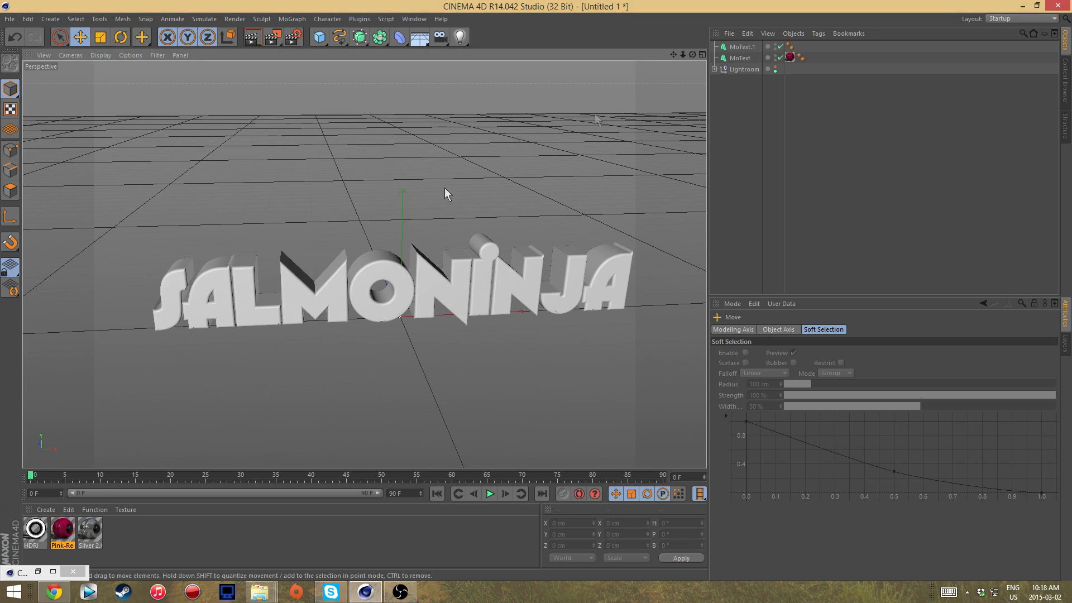
click(740, 58)
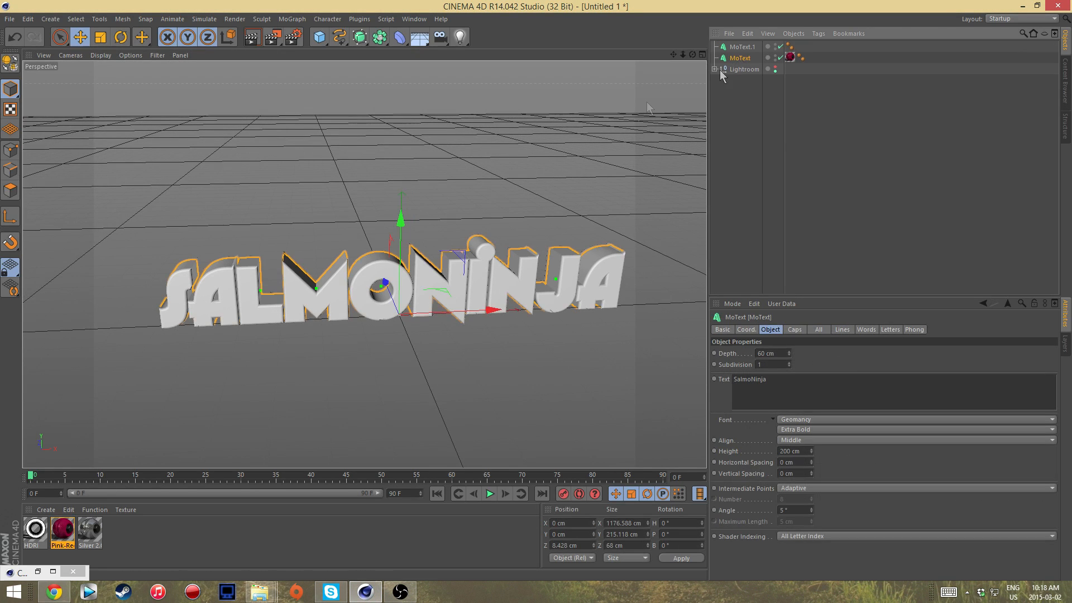
mouse_move(399, 229)
mouse_down()
mouse_move(402, 182)
mouse_move(408, 240)
mouse_move(404, 158)
mouse_move(401, 219)
mouse_up()
key(ctrl+z)
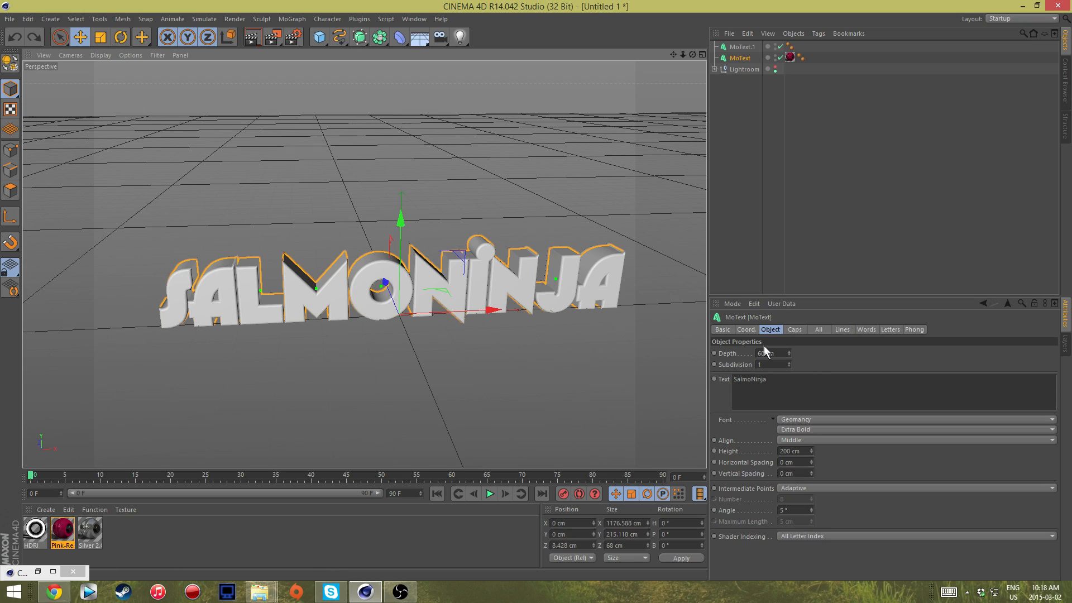
Set the original MoText's start and end fillet caps to 11 steps and a 6 cm radius.
click(795, 329)
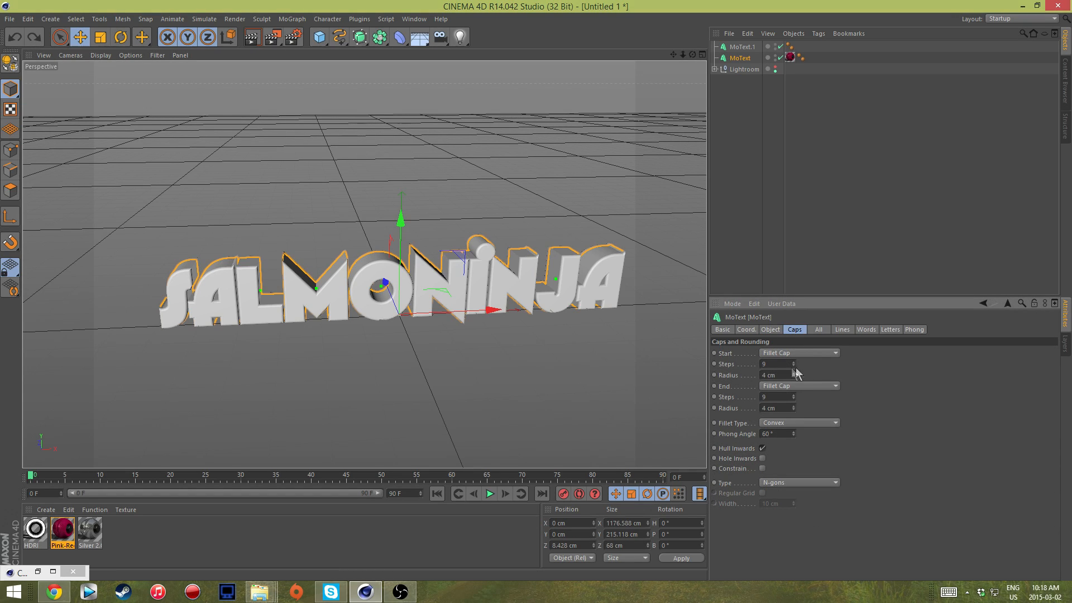
click(793, 406)
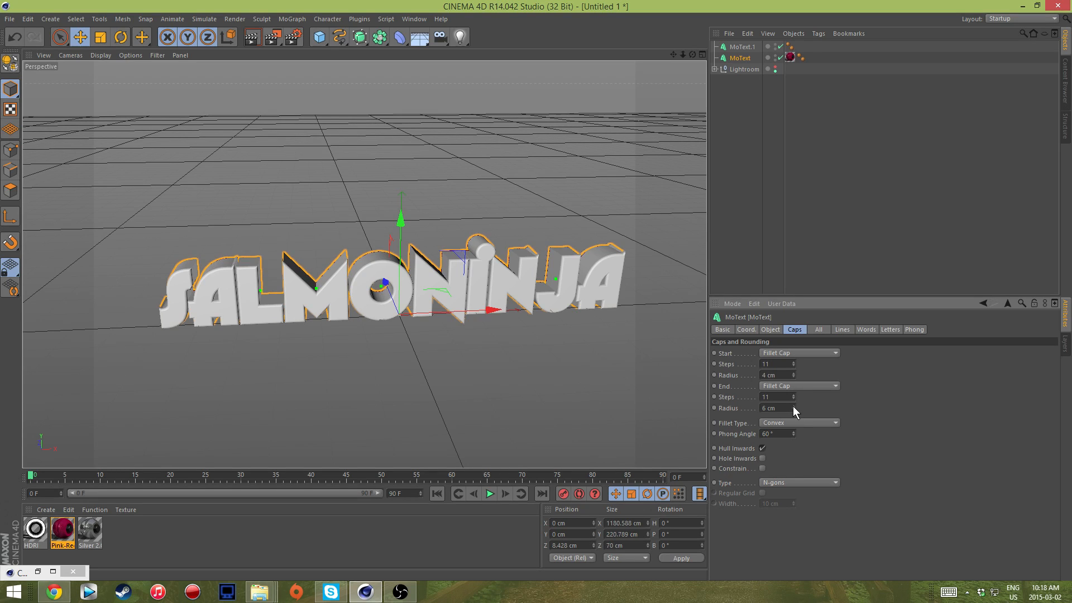
click(793, 373)
click(793, 373)
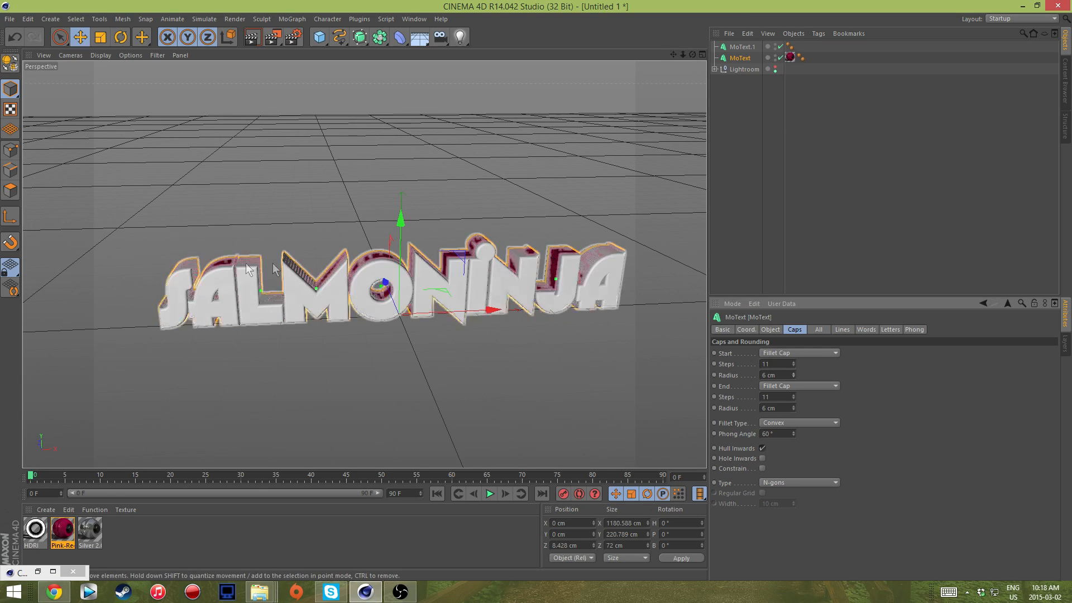
Set the start and end fillet cap radius of MoText.1 to 4 cm.
click(745, 47)
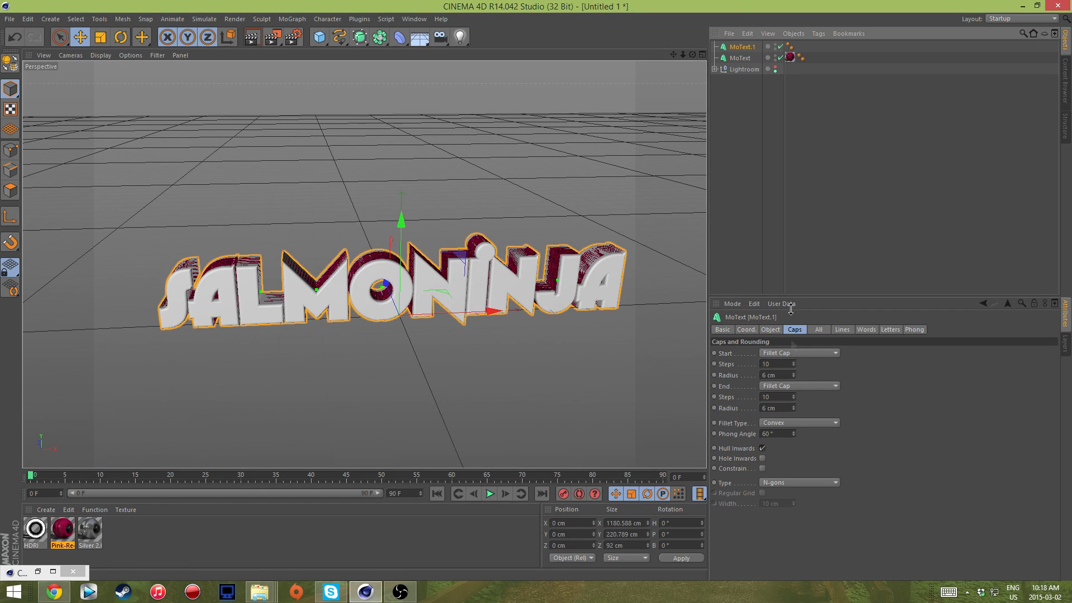
click(793, 410)
click(793, 410)
click(793, 377)
click(794, 377)
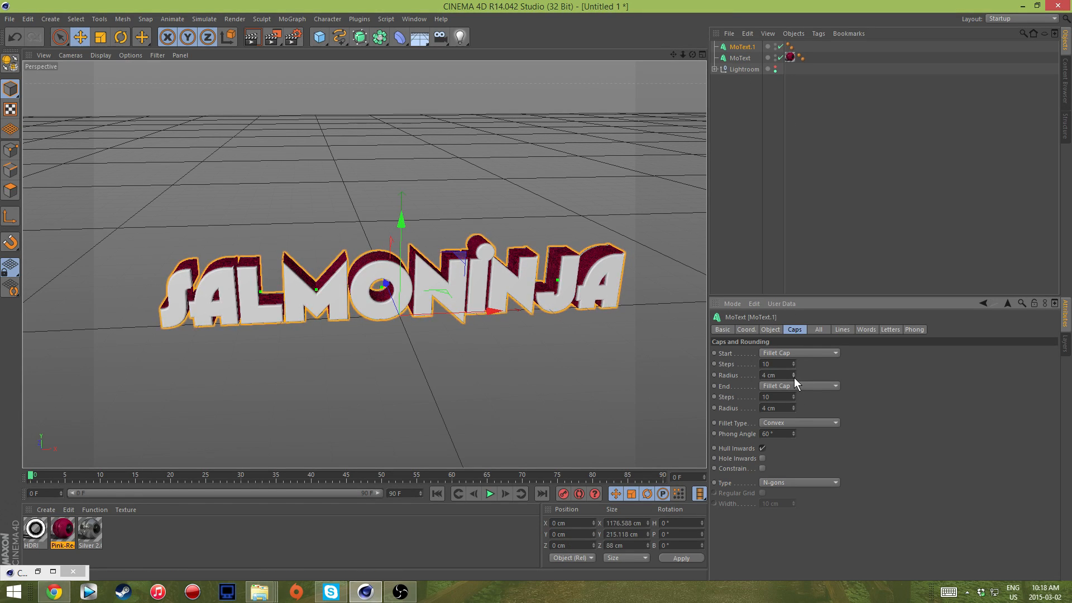
Apply the Silver 2.0 material to MoText.1 and render the perspective view from the front.
mouse_move(692, 55)
mouse_down()
mouse_move(692, 179)
mouse_move(726, 167)
mouse_move(697, 95)
mouse_move(603, 103)
mouse_move(558, 70)
mouse_move(642, 67)
mouse_move(742, 131)
mouse_move(706, 92)
mouse_move(686, 156)
mouse_move(697, 112)
mouse_move(691, 51)
mouse_up()
click(737, 58)
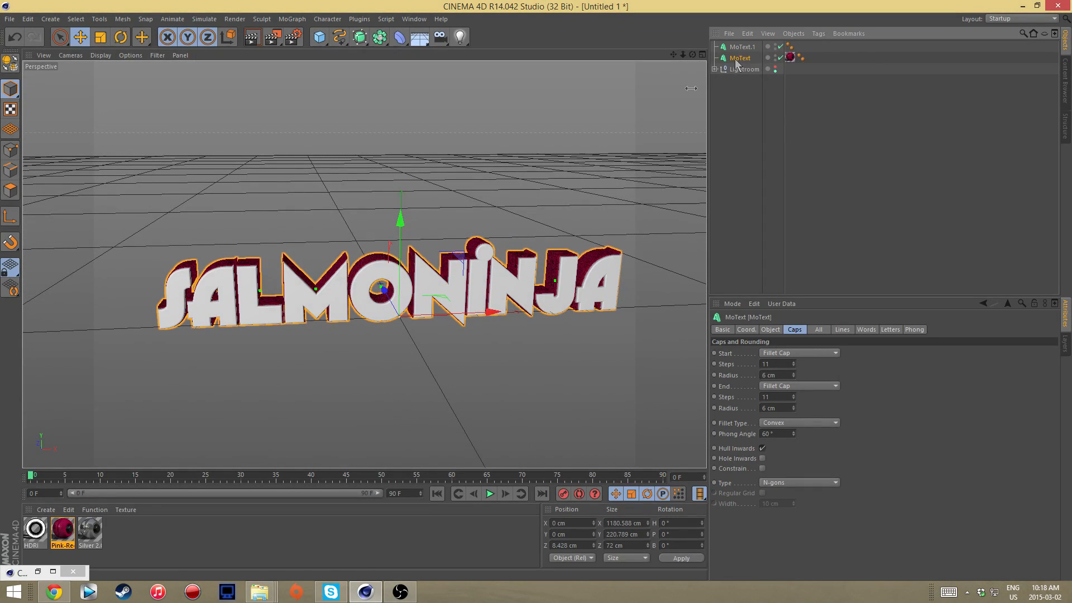
drag(692, 54, 732, 126)
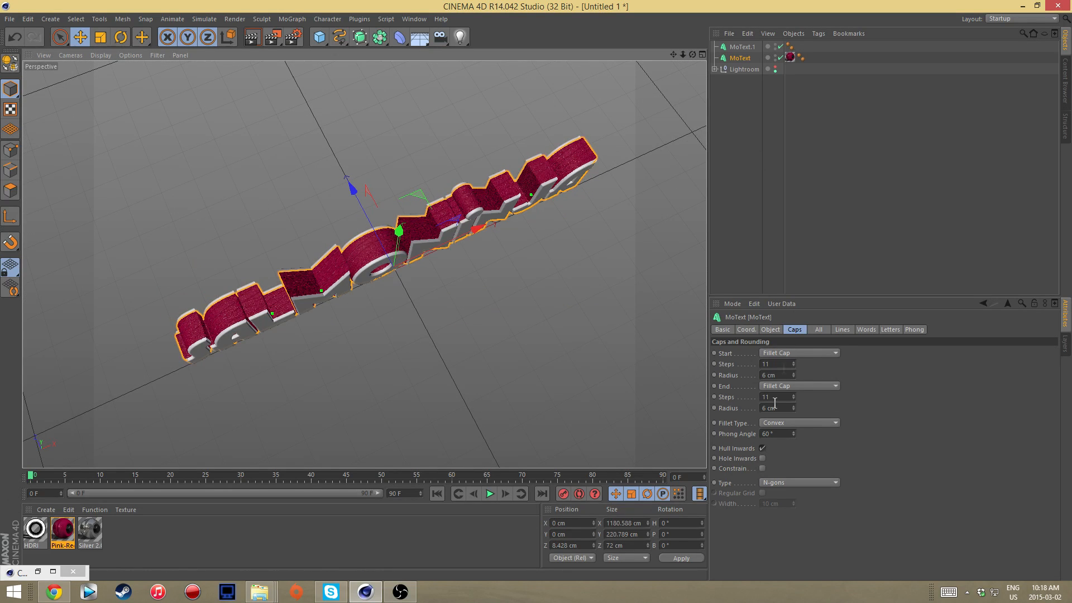
drag(692, 54, 663, 34)
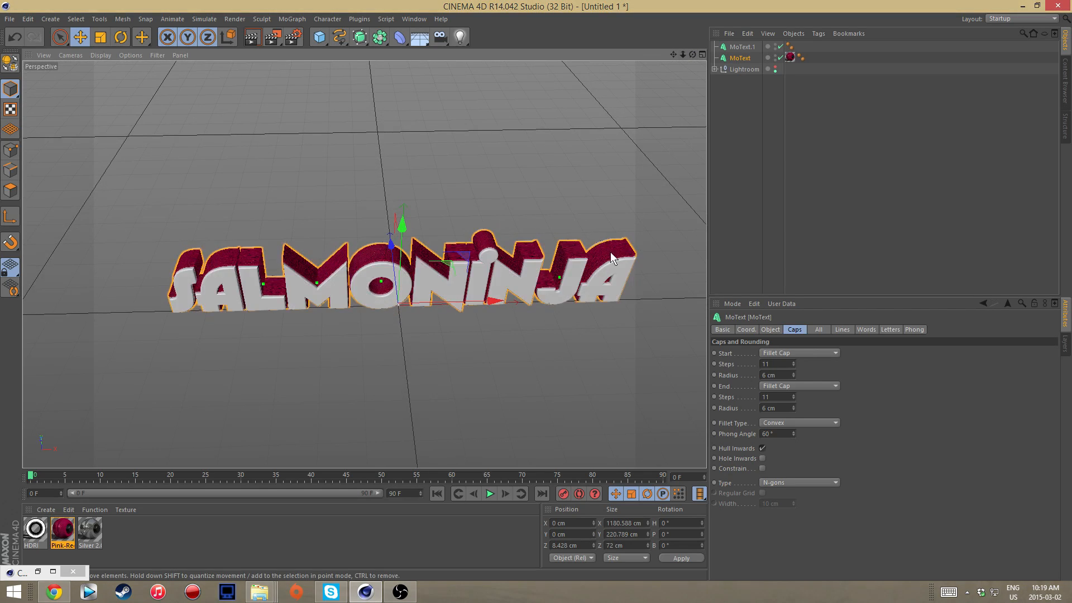
click(748, 47)
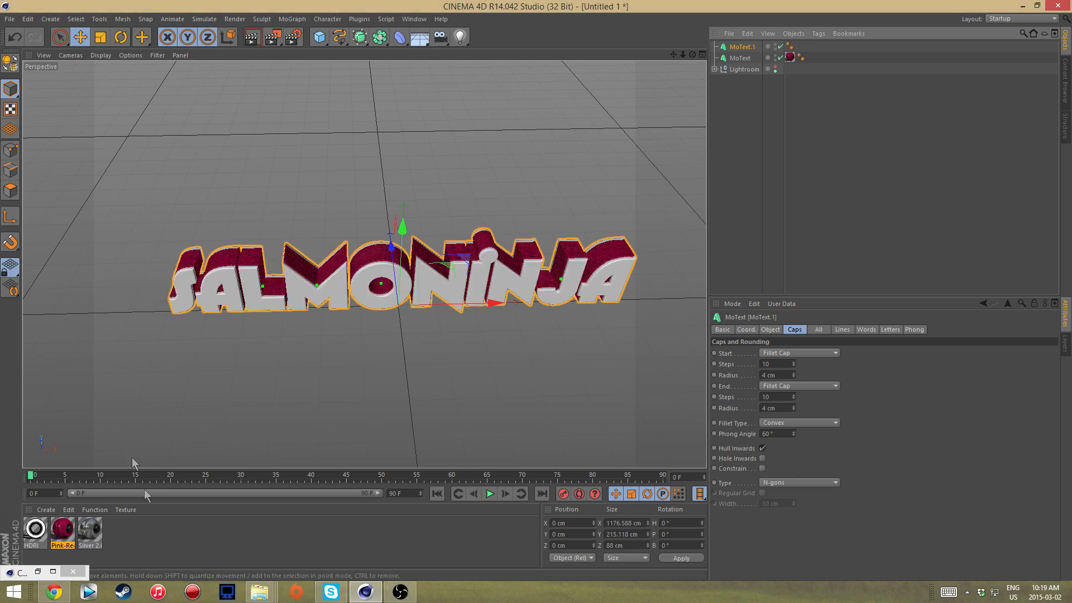
click(89, 530)
drag(95, 536, 746, 52)
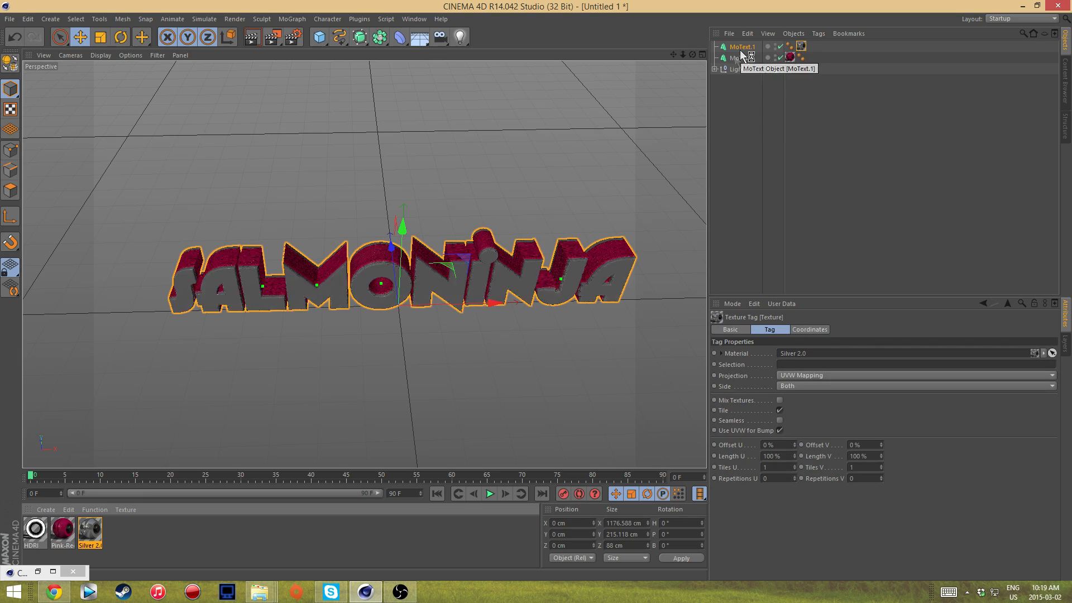
drag(692, 54, 663, 53)
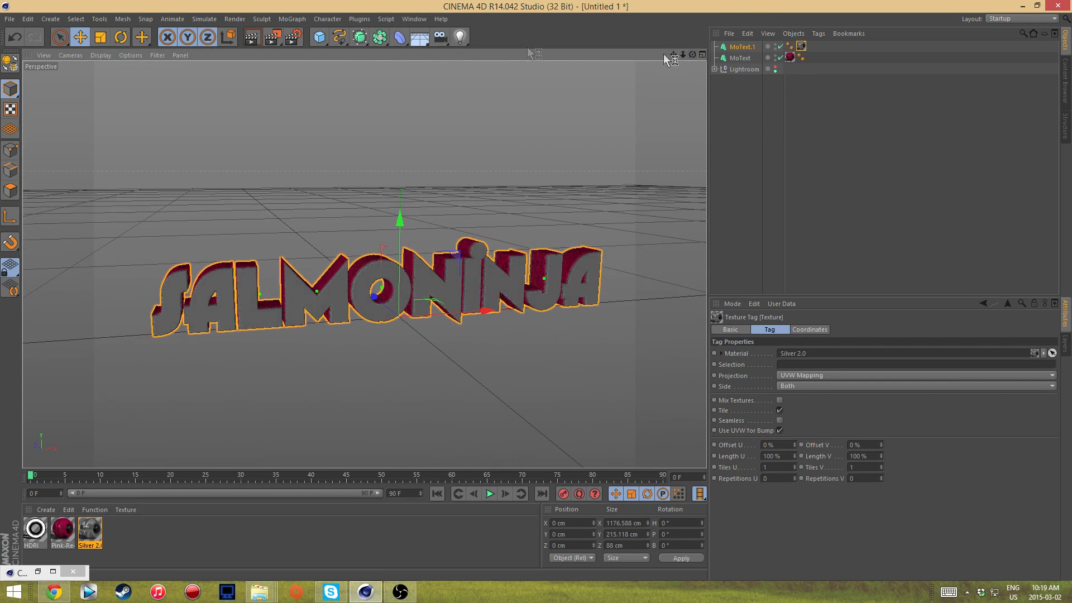
click(253, 36)
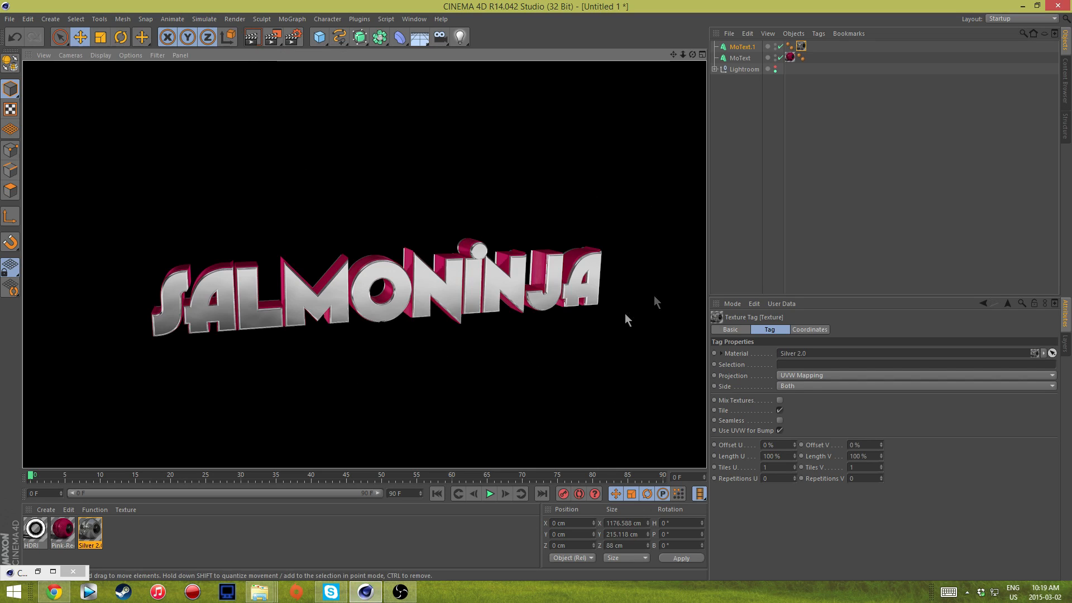
Change the Pink-Red material's color hue to 341° in the Color Picker.
click(789, 57)
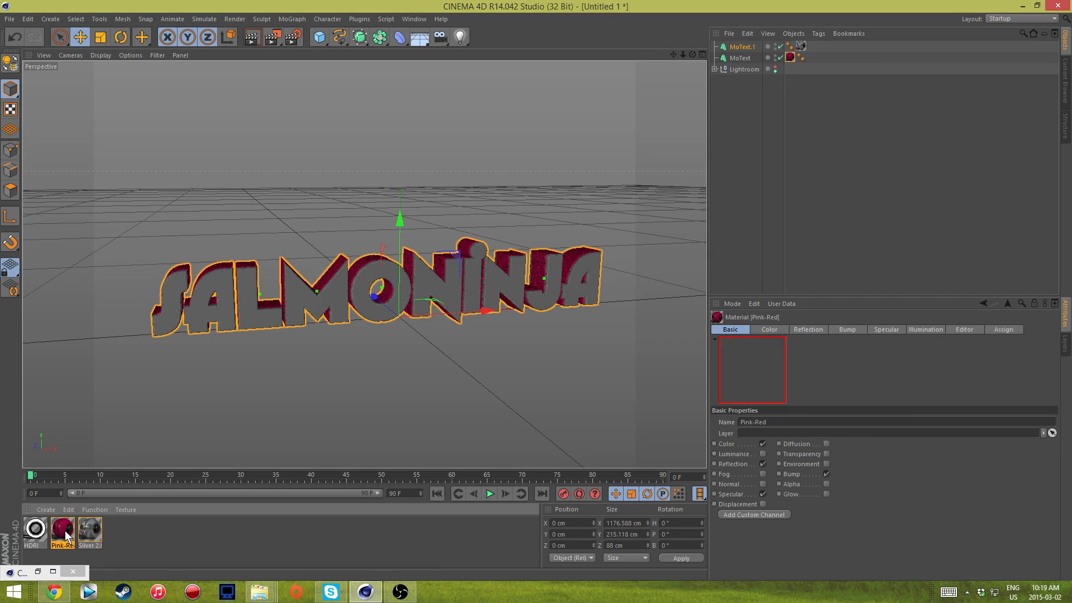
double_click(67, 533)
click(303, 137)
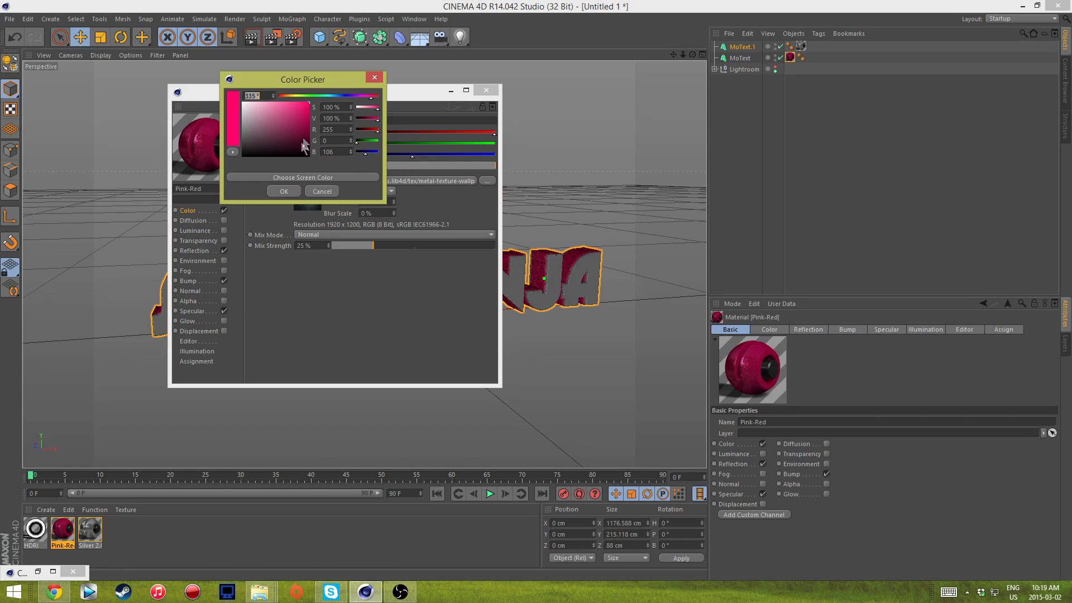
click(372, 98)
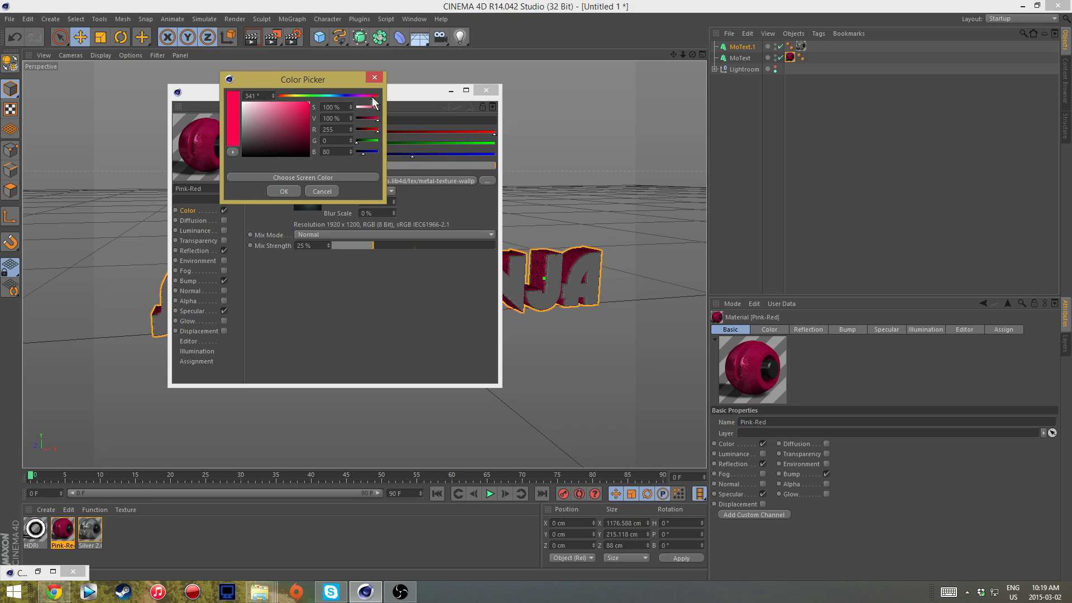
click(286, 191)
Enable Glow on the Pink-Red material with 33% inner strength and about 399% outer strength, and render the view.
click(201, 221)
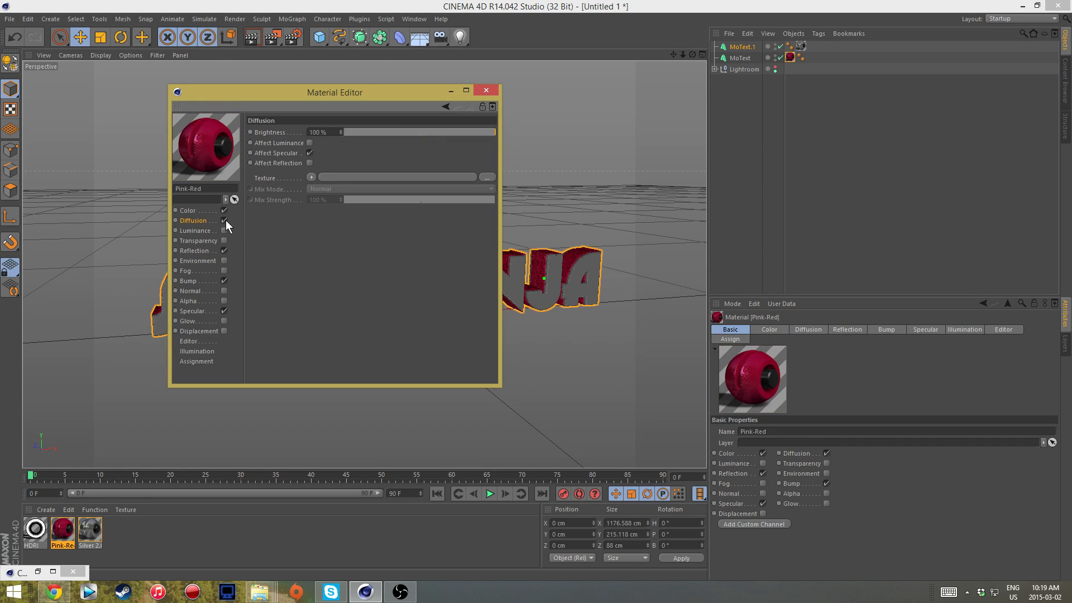
click(225, 321)
drag(345, 155, 344, 165)
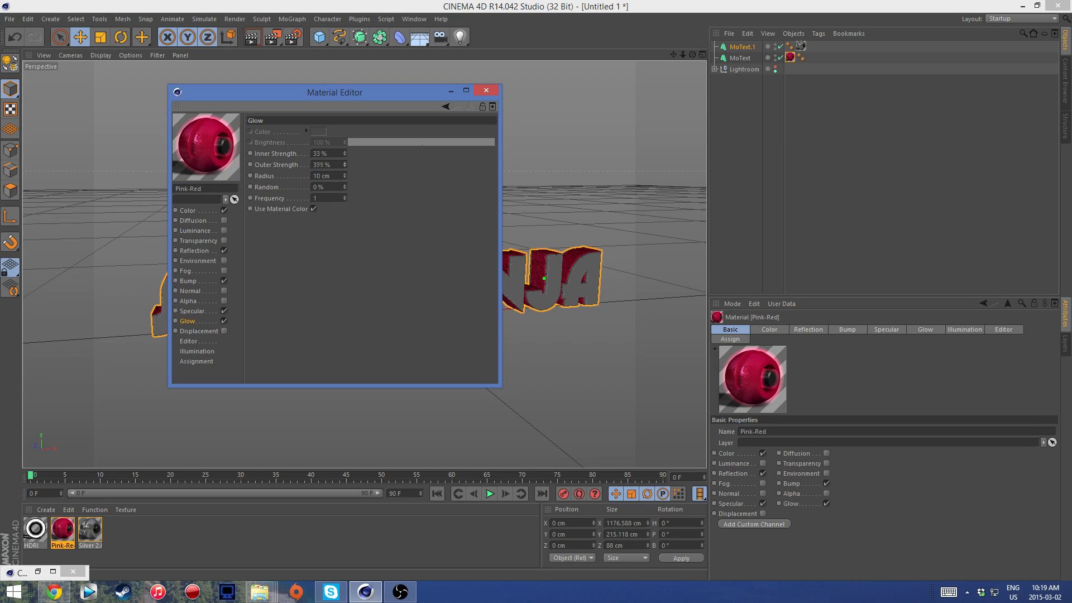
drag(344, 165, 346, 149)
click(487, 93)
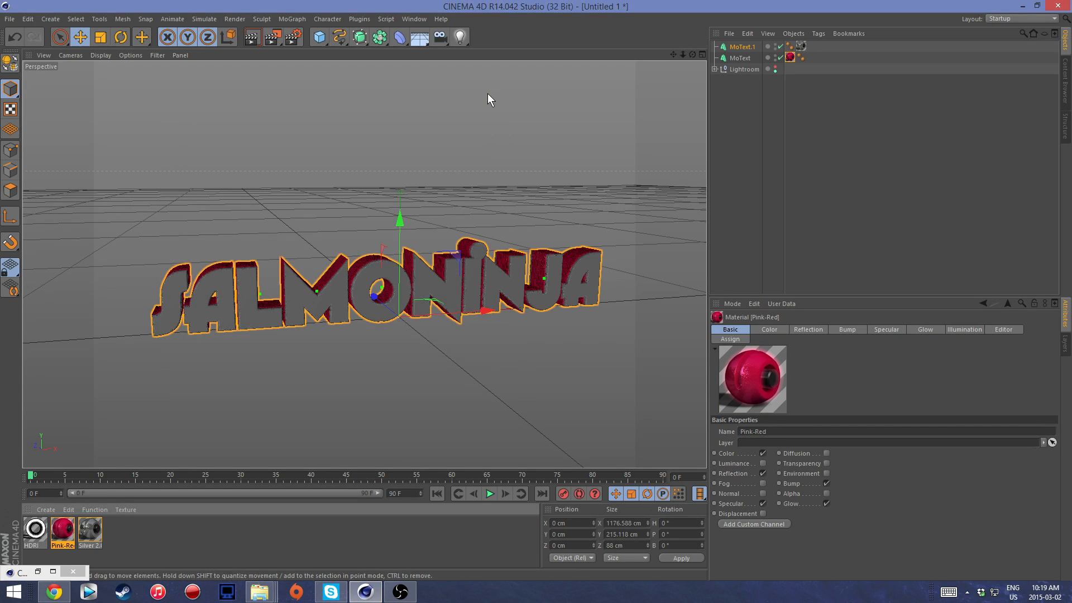
click(258, 39)
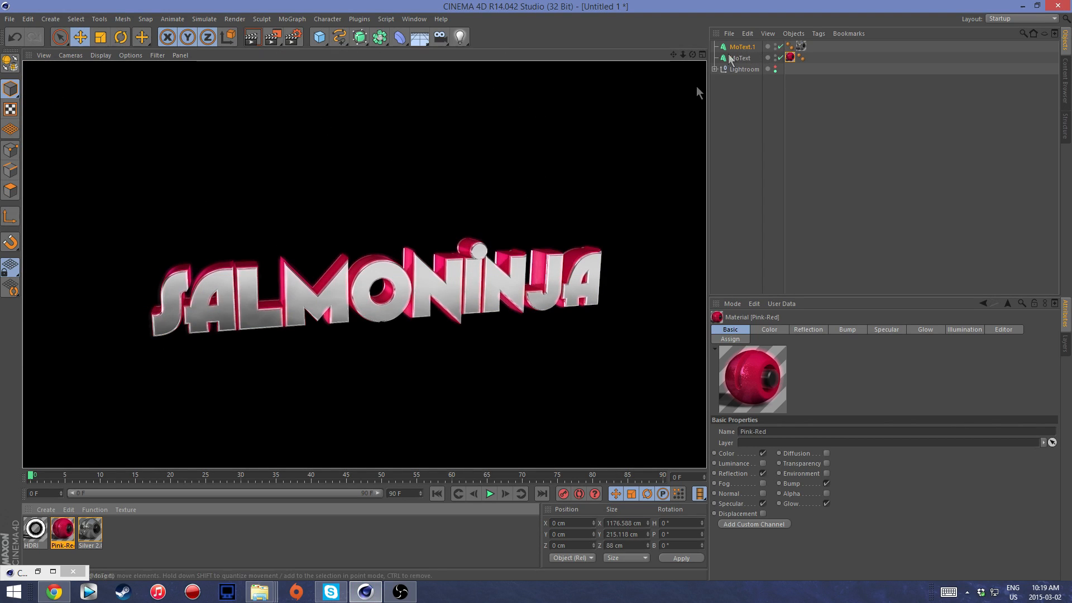
Check the Silver 2.0 material's color texture and open the Lightkit by KiinG Arts tex folder in a smaller Content Browser window.
click(89, 530)
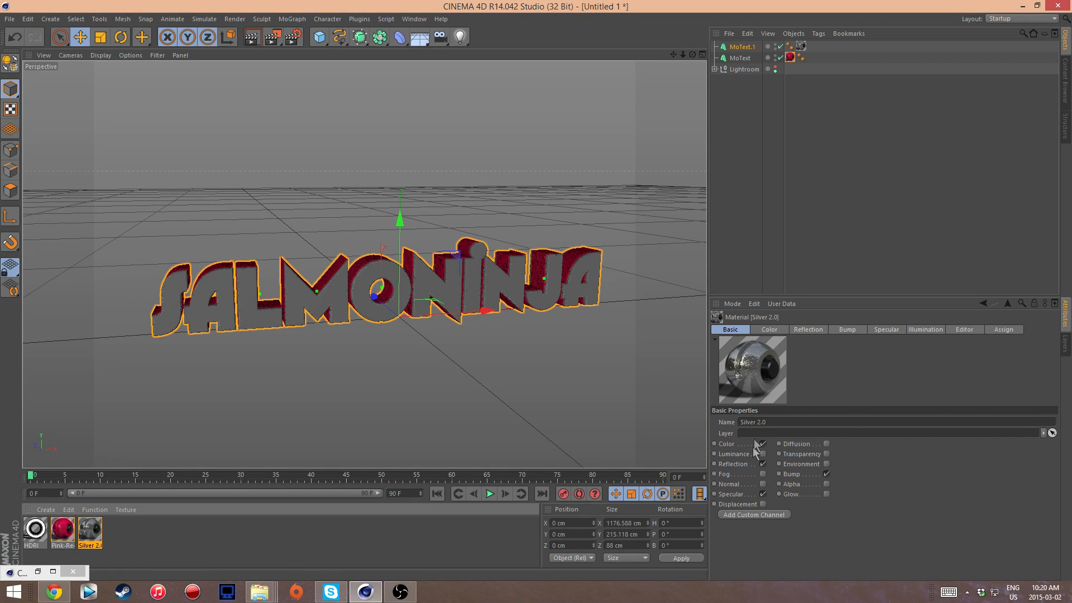
click(770, 328)
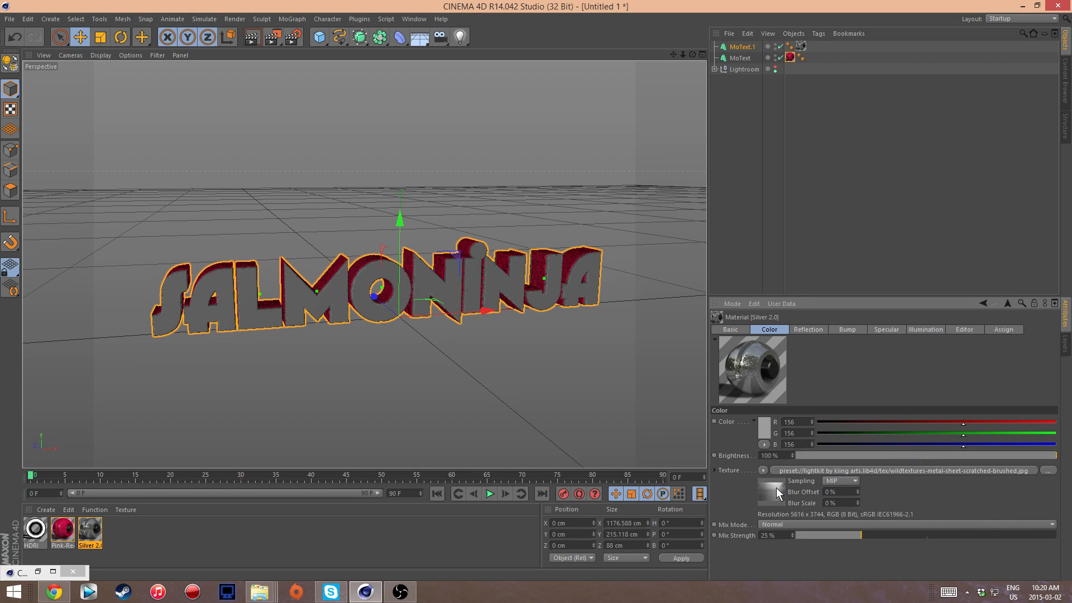
click(53, 571)
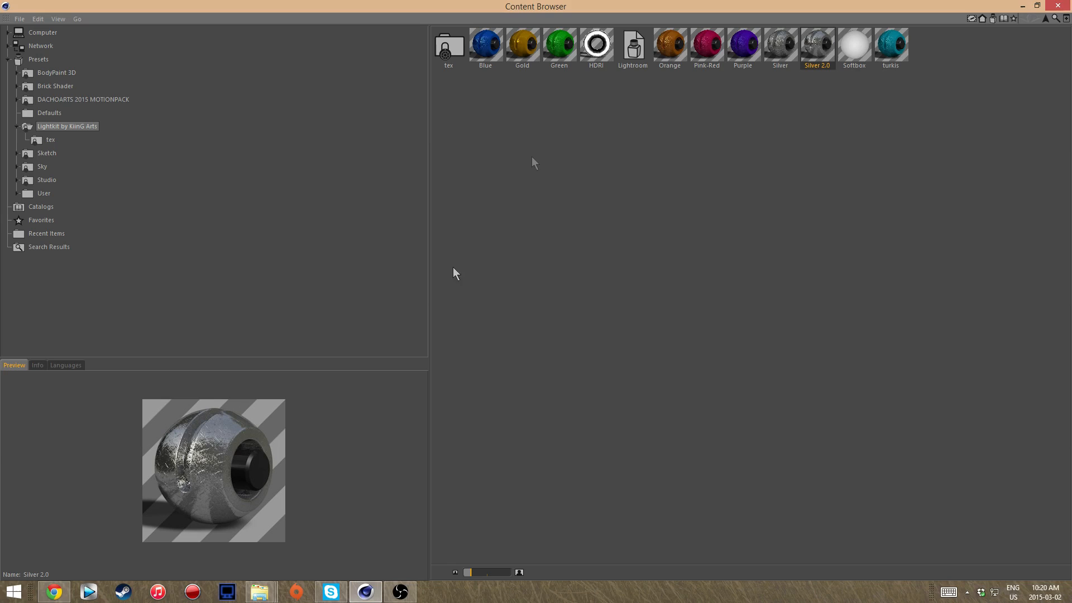
double_click(503, 8)
drag(504, 8, 477, 101)
double_click(472, 143)
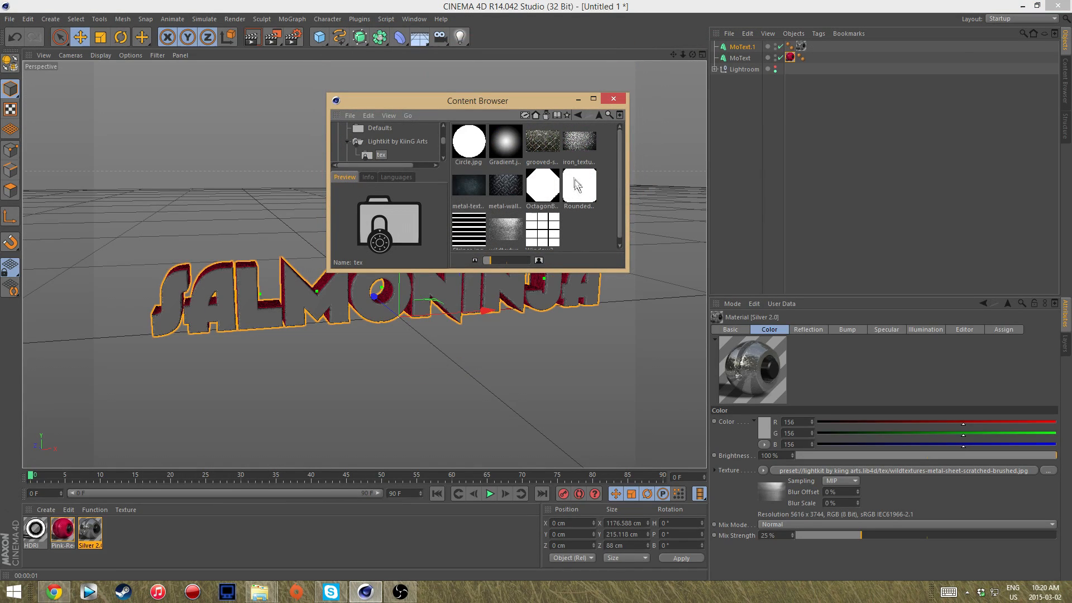
Preview the metal and pattern textures in the light kit's tex folder, including the grooved steel one, and close the Content Browser.
click(578, 140)
click(504, 183)
click(504, 219)
click(474, 216)
click(478, 205)
click(504, 187)
click(555, 146)
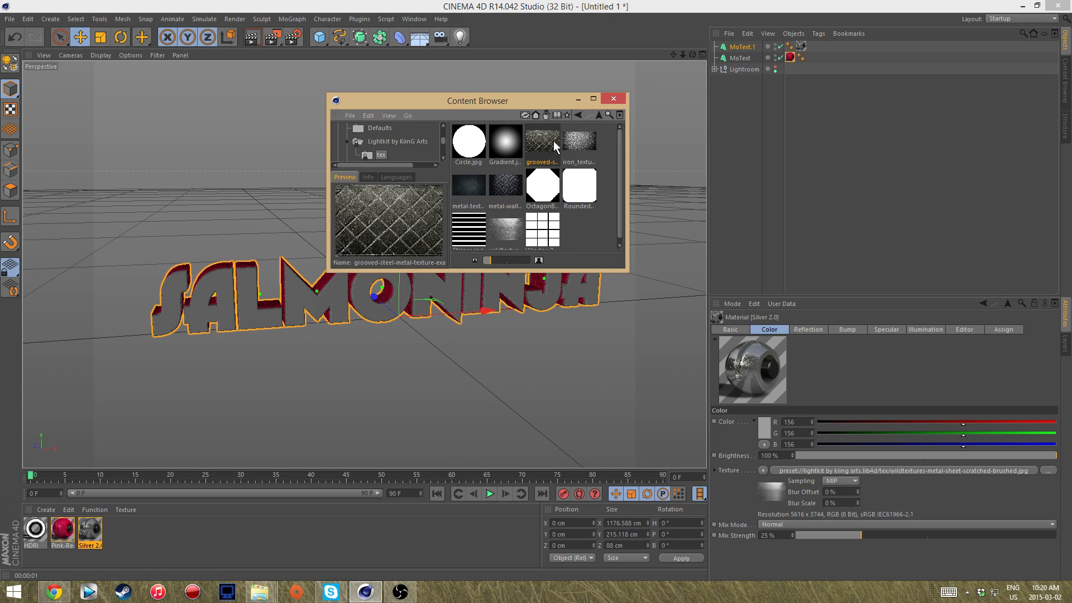
click(529, 184)
click(505, 143)
click(542, 141)
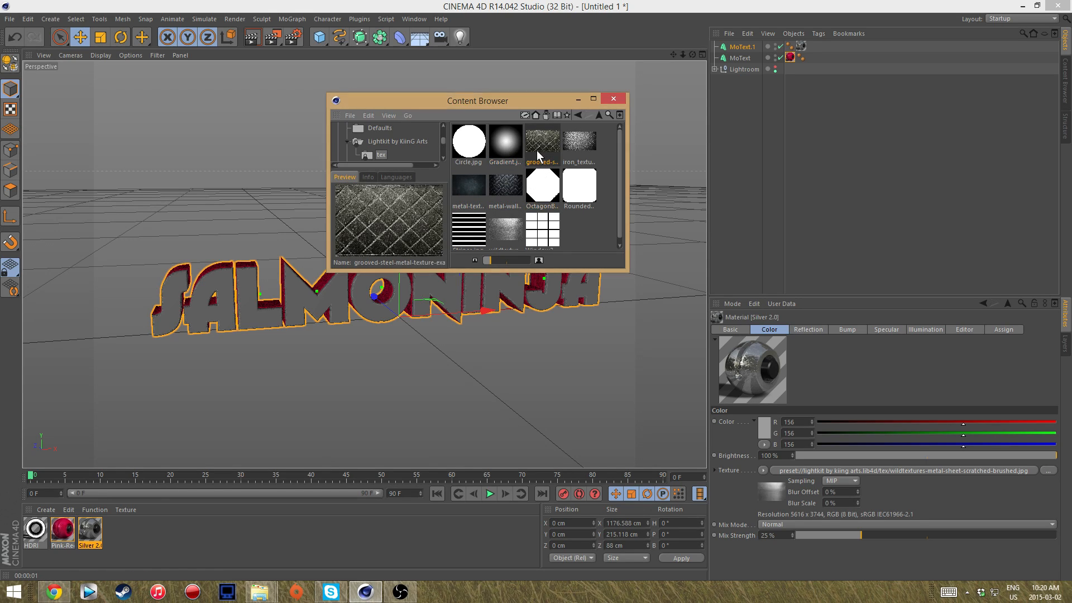
click(613, 99)
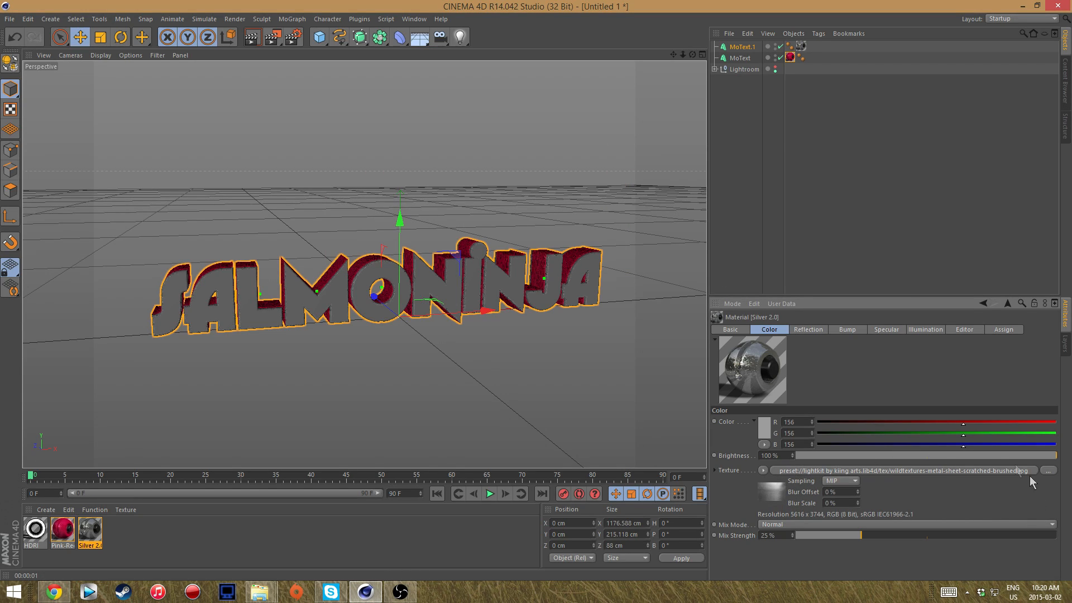
click(802, 46)
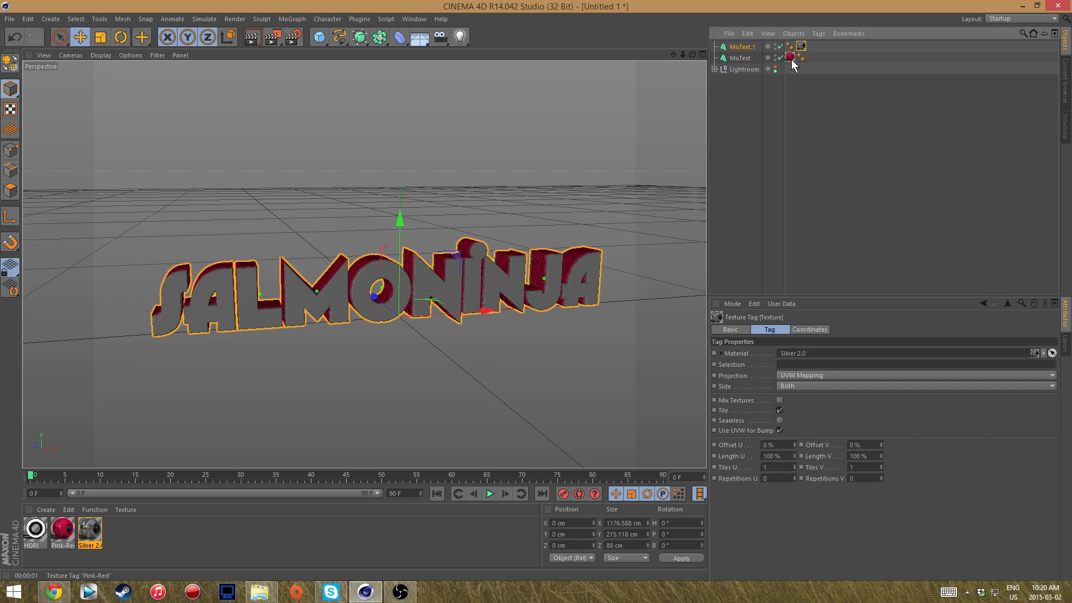
shift+click(791, 59)
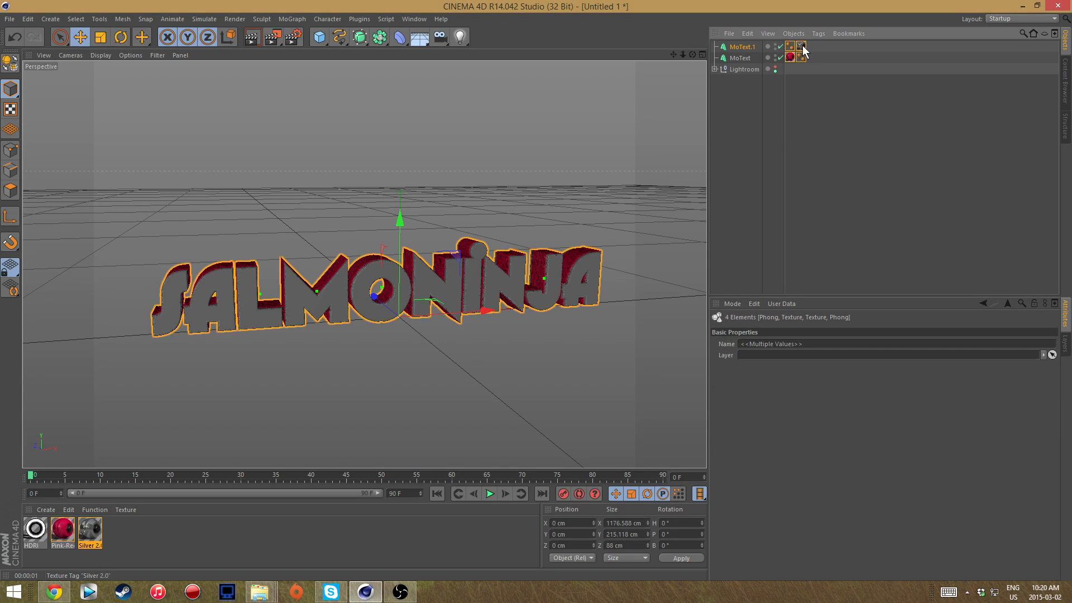
click(816, 63)
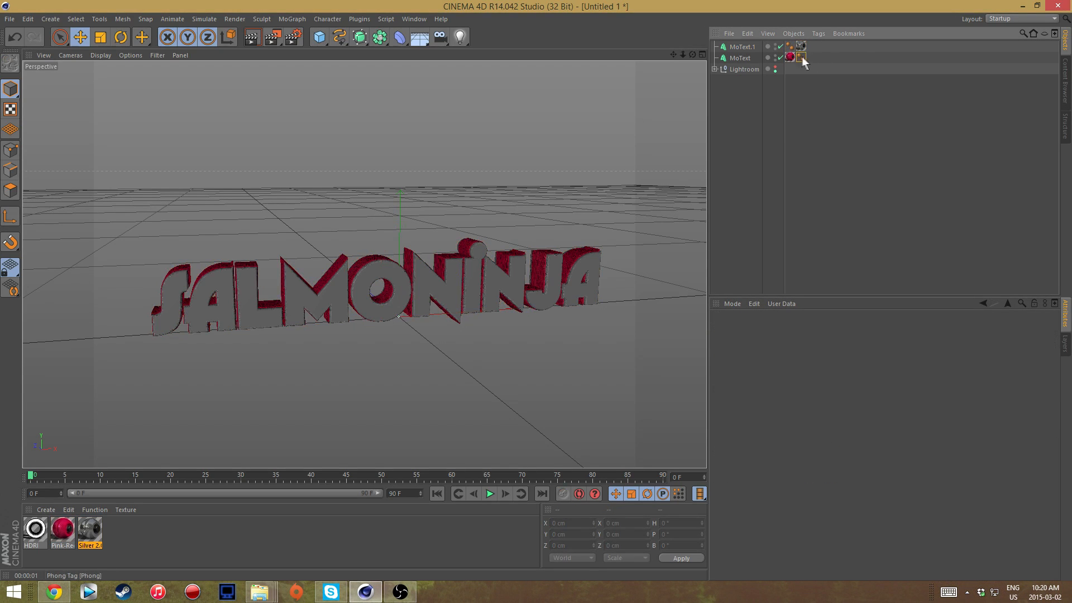
Place MoText's Phong tag before its texture tag, set both layers' texture tags to Cubic projection, and render the view.
drag(786, 57, 786, 58)
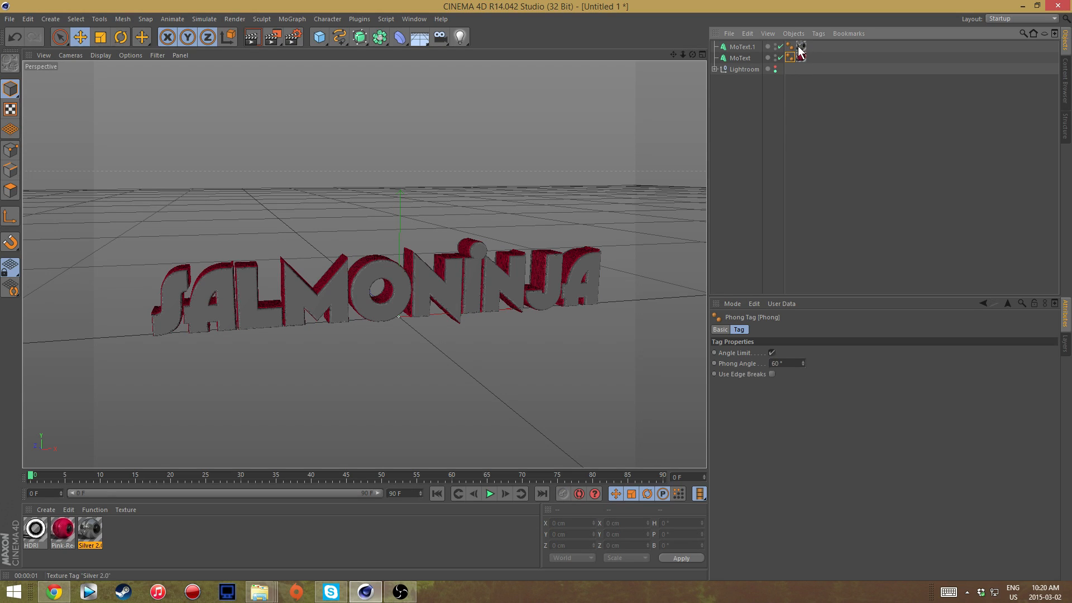
click(800, 46)
shift+click(803, 55)
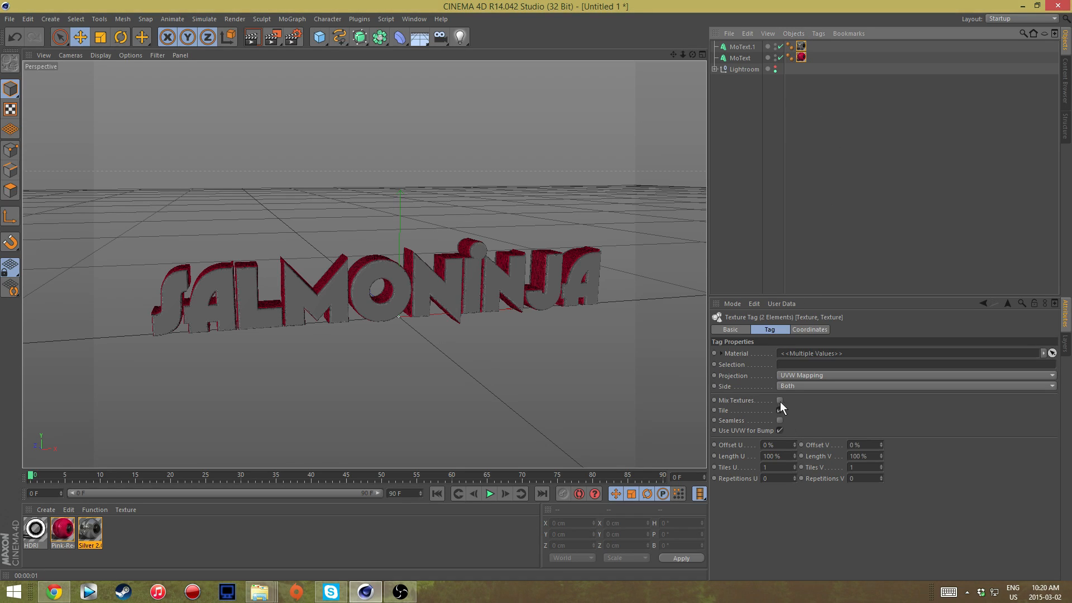
click(829, 375)
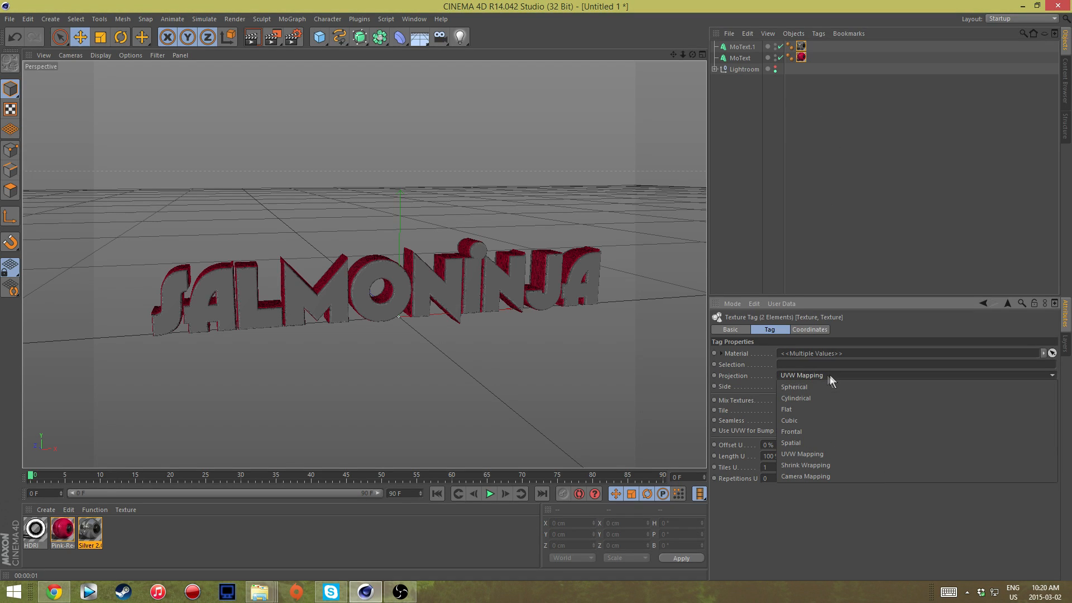
click(828, 420)
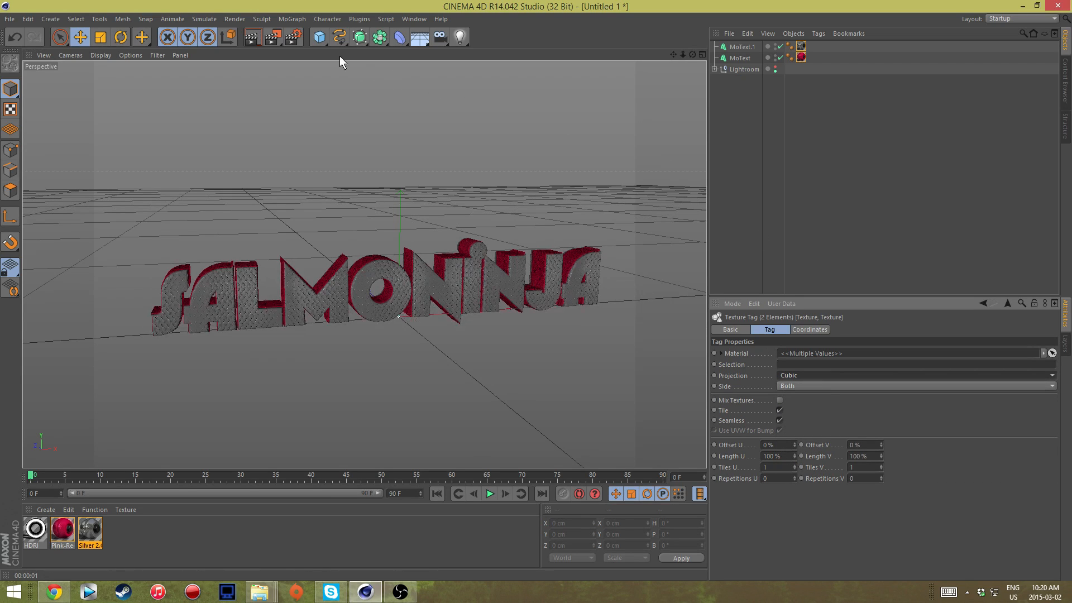
click(252, 37)
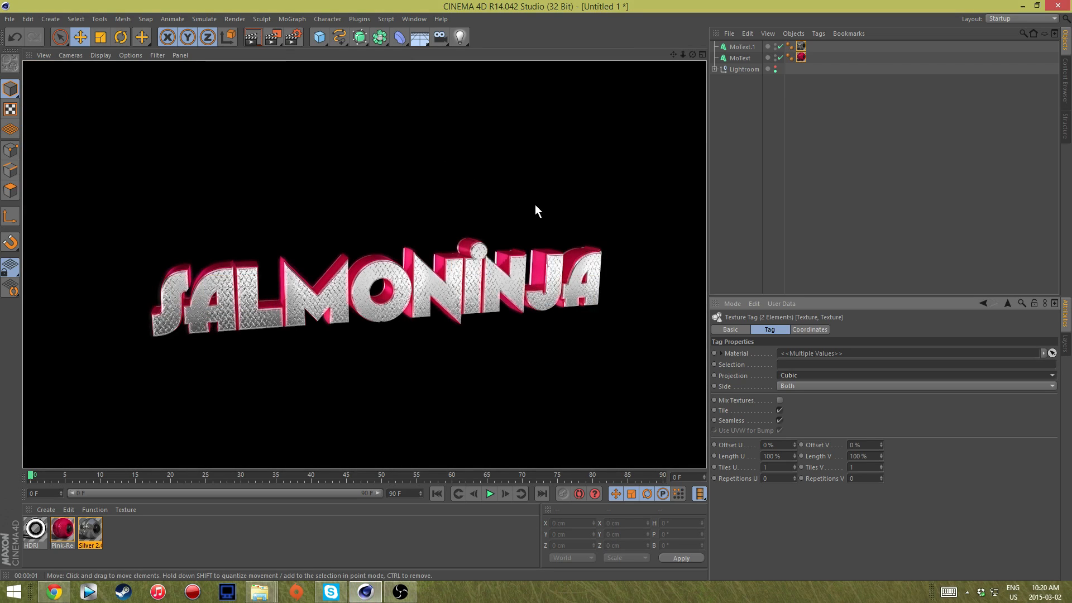
Set the Pink-Red material's color to RGB 255, 0, 55 and render the view.
drag(692, 54, 636, 67)
click(63, 530)
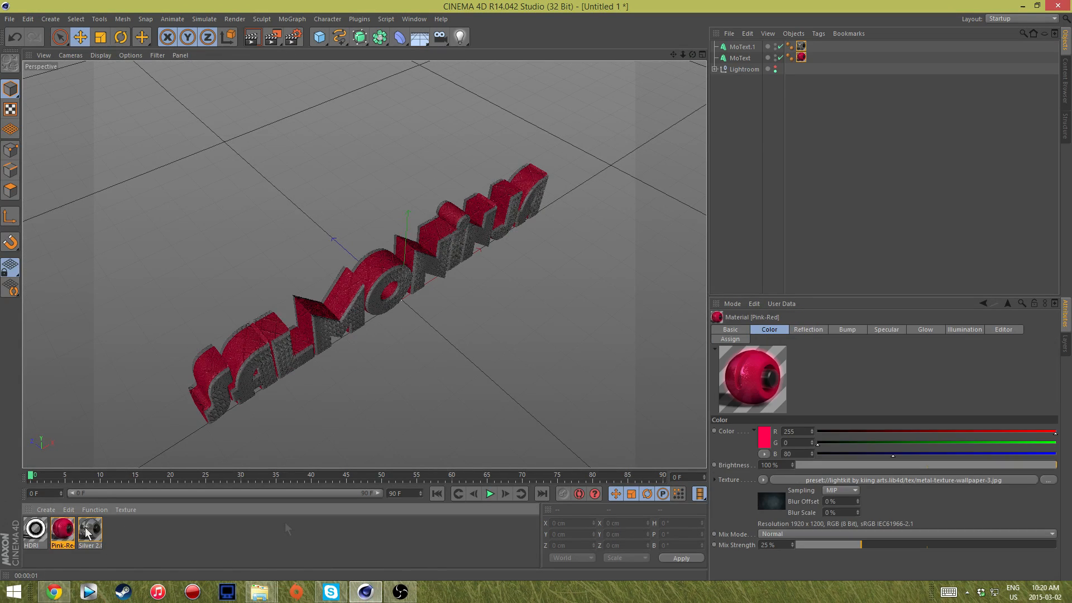
click(765, 429)
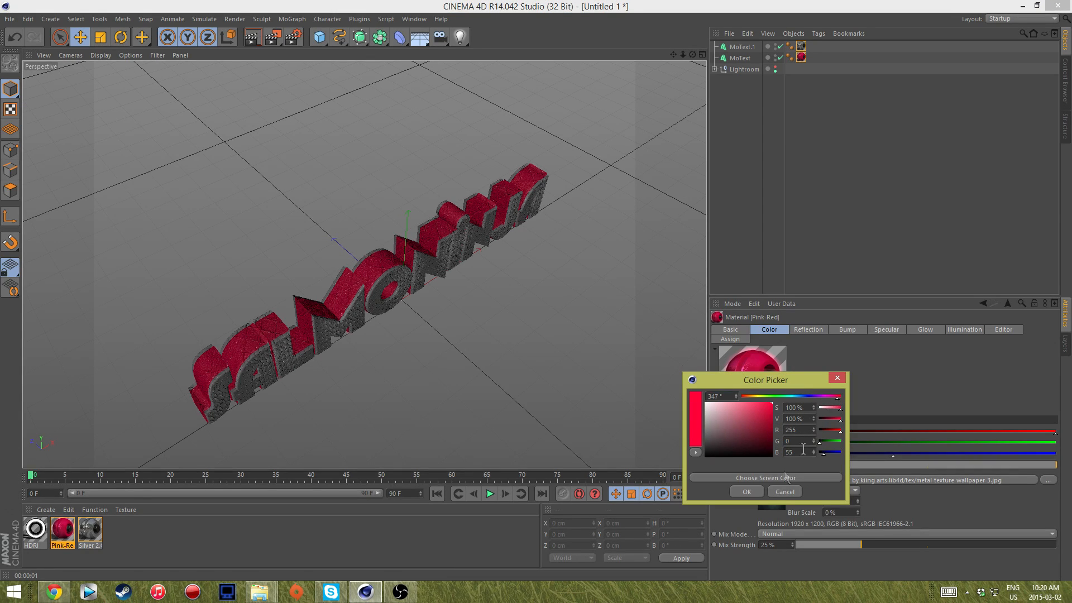
click(749, 492)
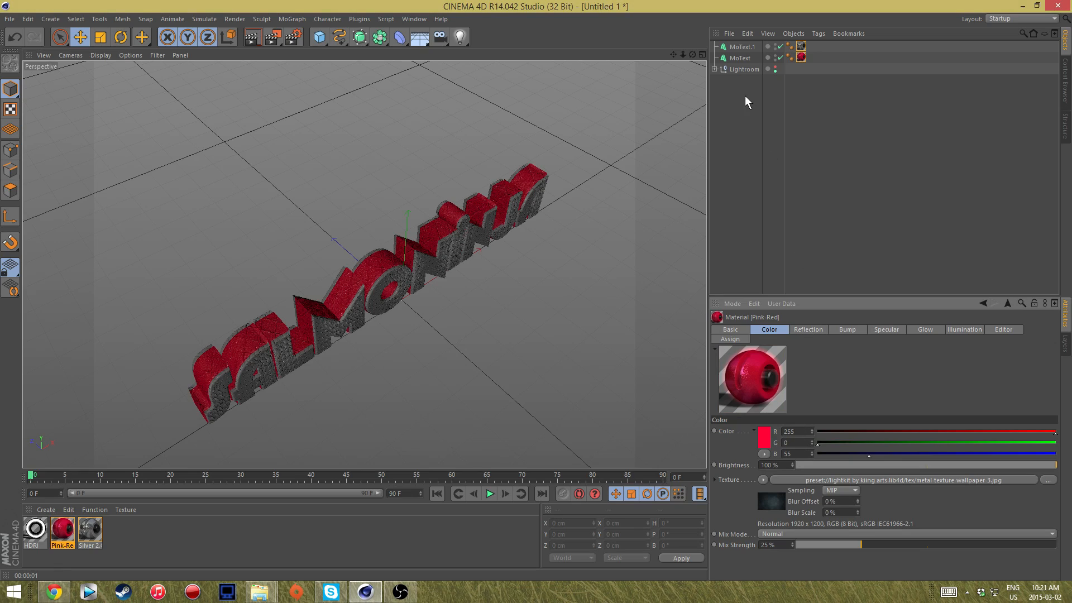
click(254, 36)
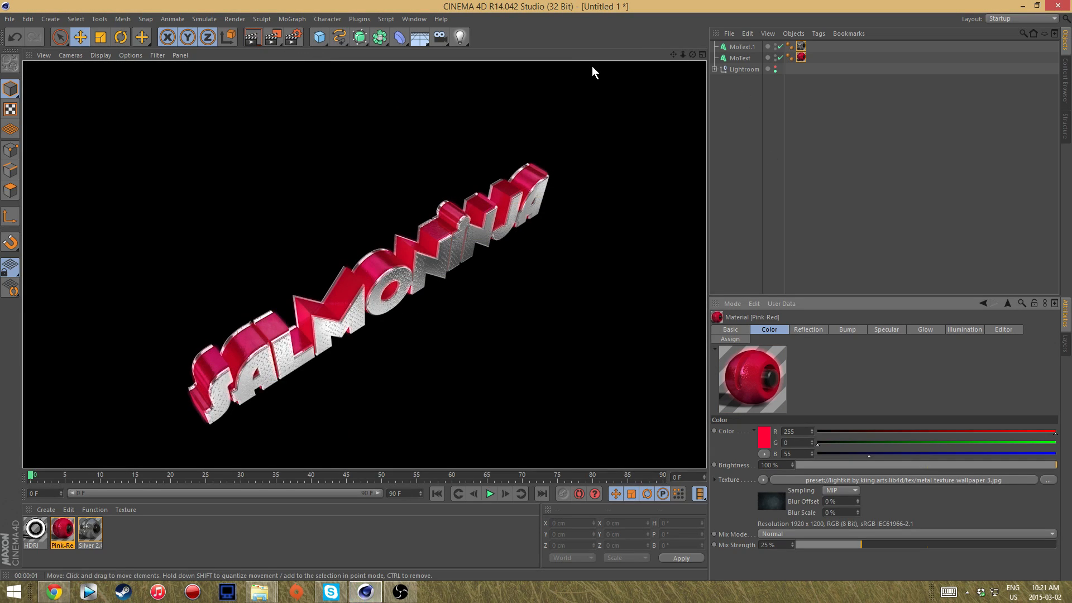
Shift the Pink-Red material's color to a purer red with RGB 255, 0, 12.
click(766, 437)
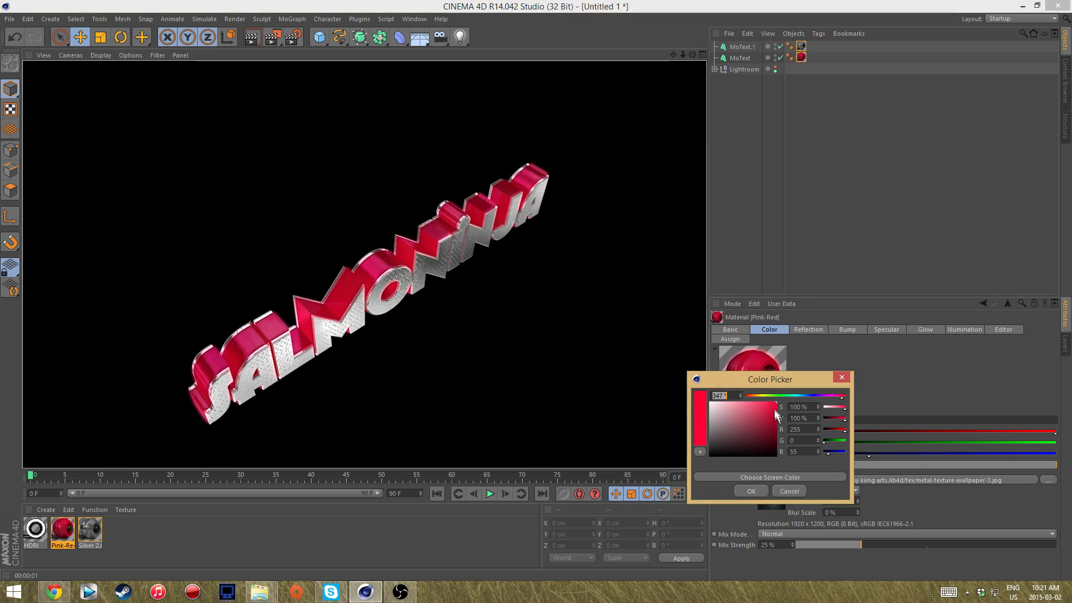
drag(842, 397, 844, 396)
click(751, 491)
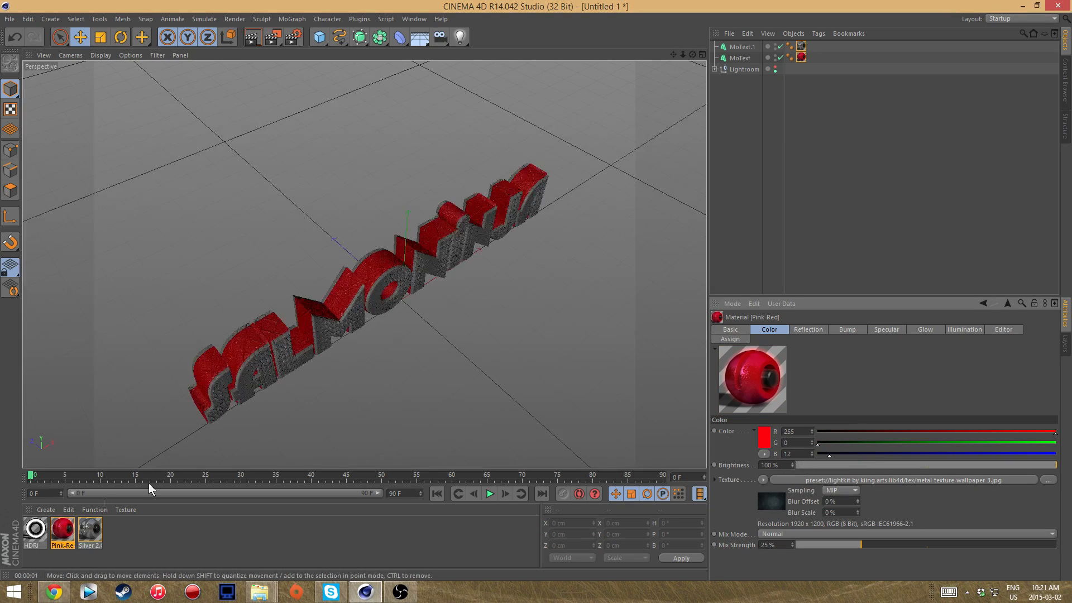
Raise the Pink-Red material's inner glow strength to 62% and render the view.
click(921, 330)
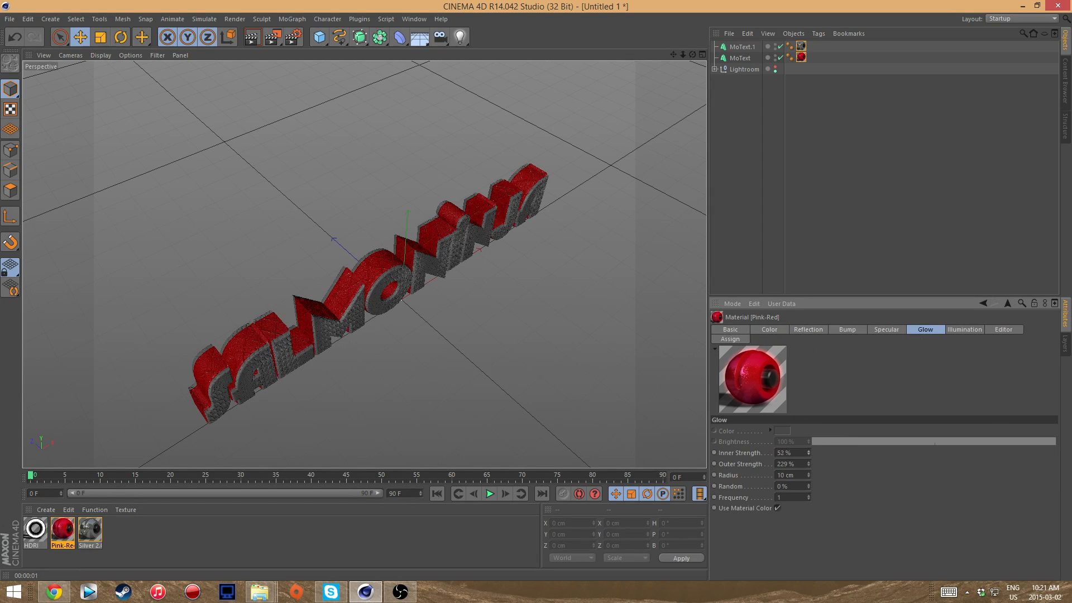
drag(808, 454, 846, 441)
click(253, 37)
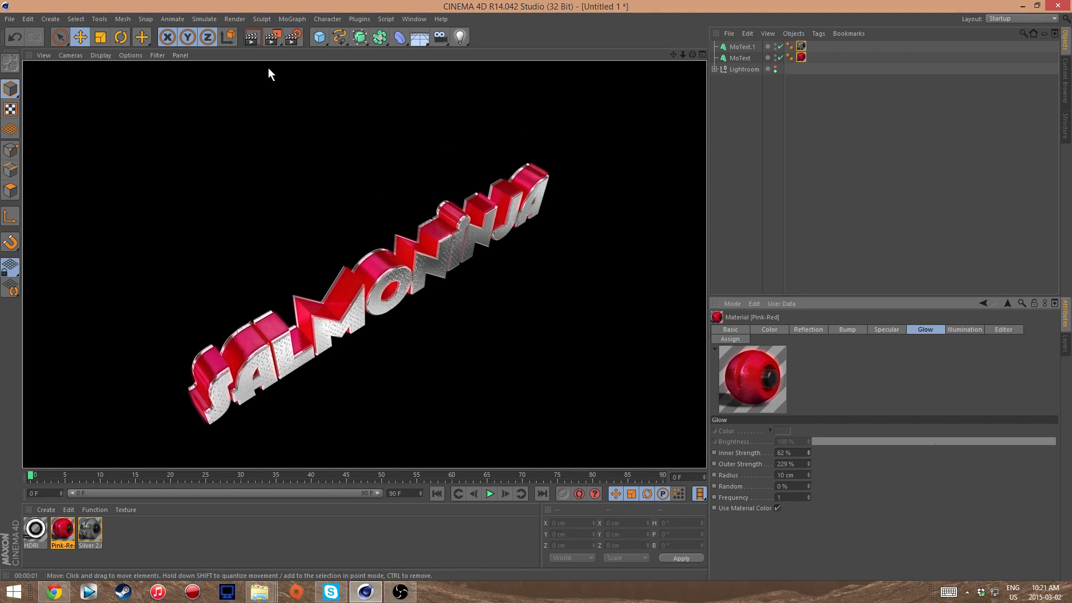
Open lightkit by kiing arts.lib4d from its Lightkit folder and apply grooved-steel-metal-texture-example.jpg as the Silver 2.0 material's color texture.
drag(692, 54, 692, 55)
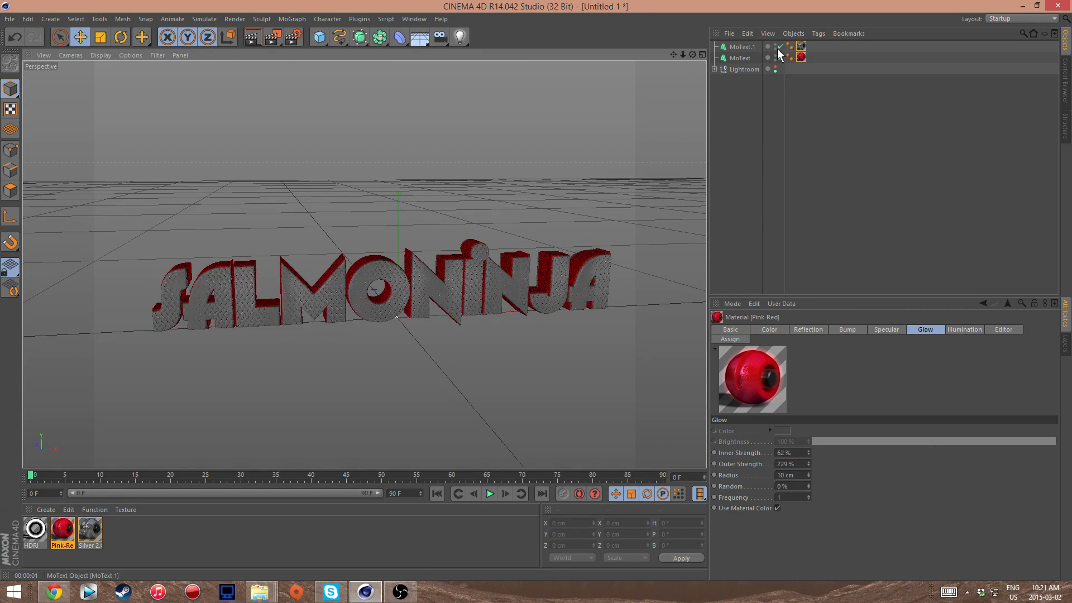
click(800, 46)
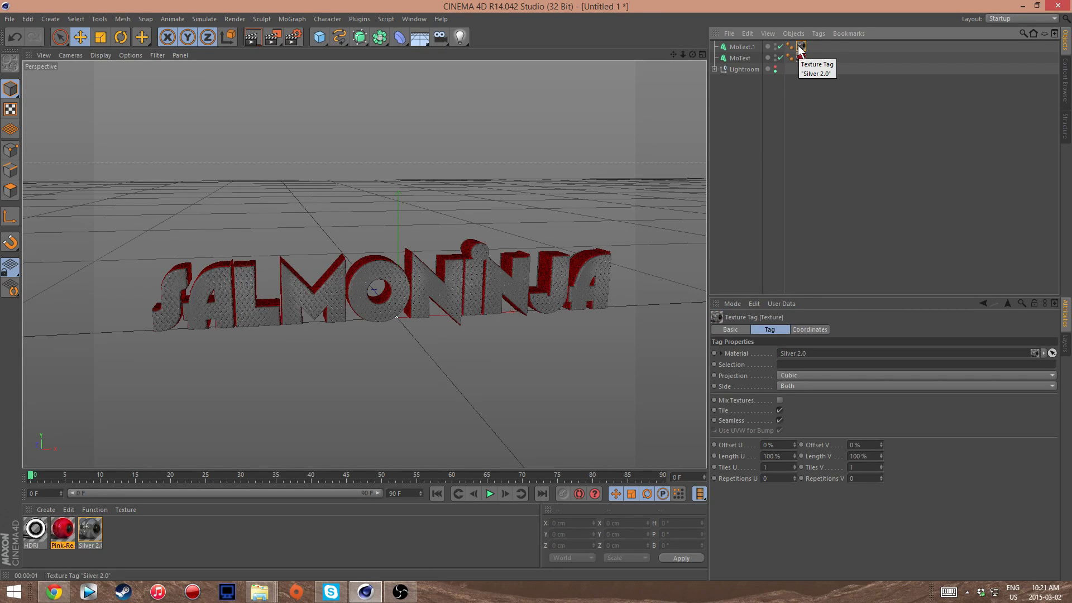
click(88, 533)
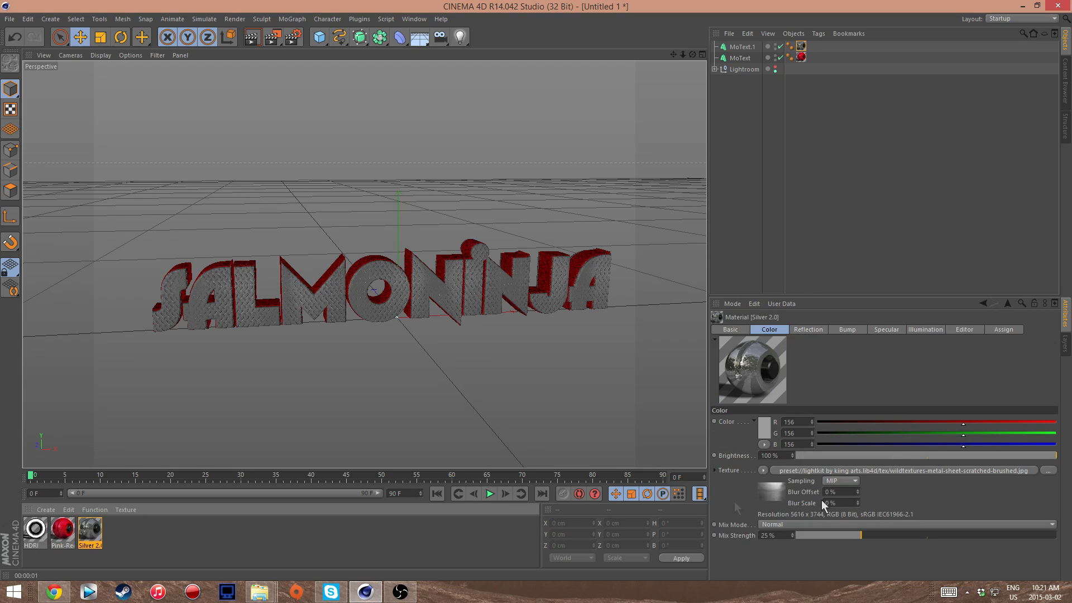
click(762, 470)
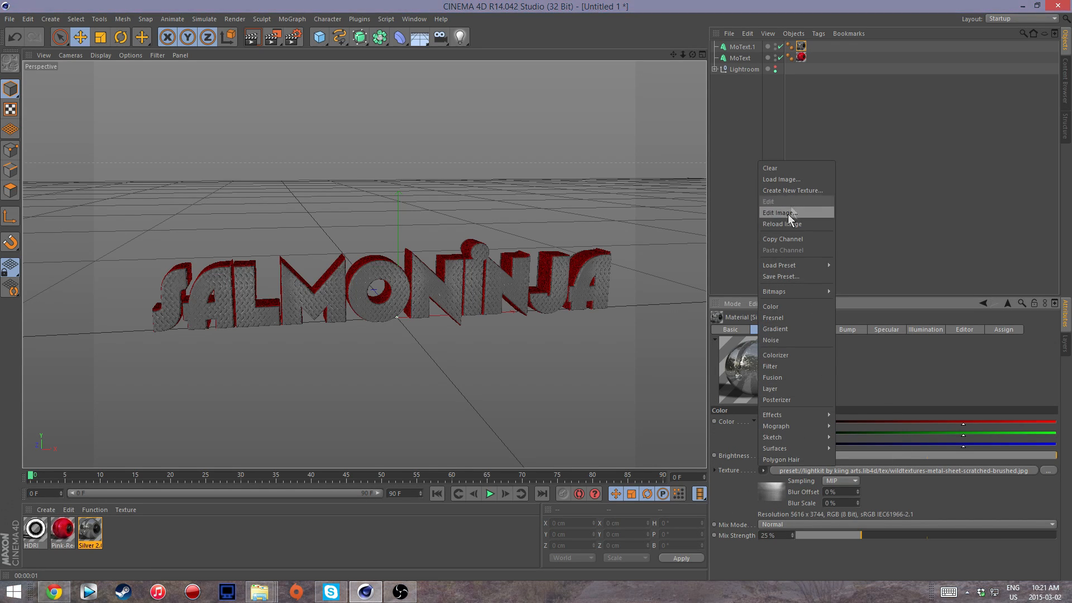
click(261, 594)
click(361, 527)
double_click(762, 189)
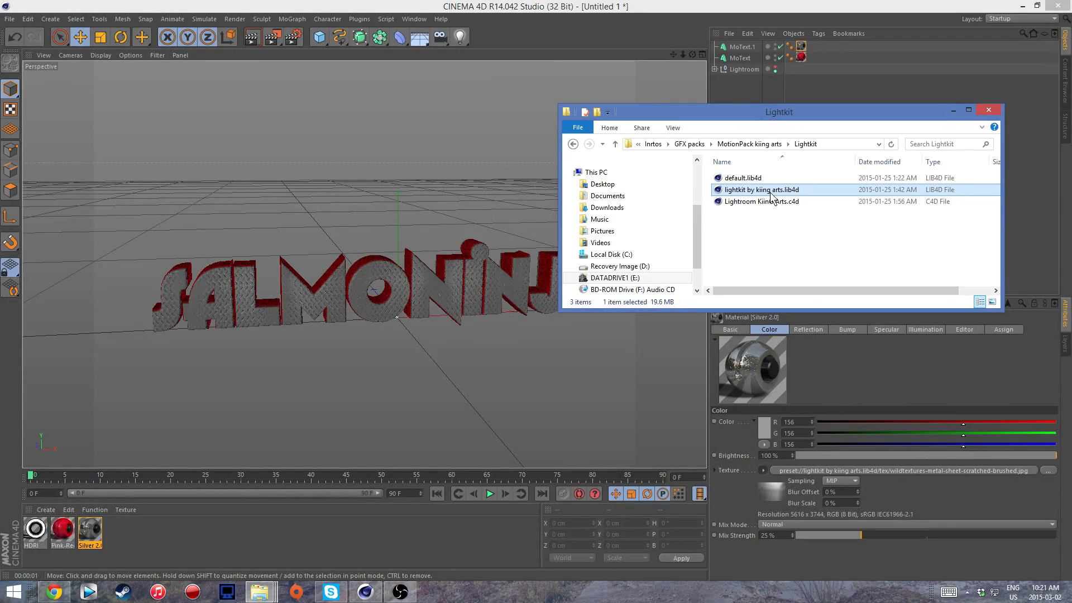
click(956, 109)
double_click(466, 146)
drag(643, 187, 826, 472)
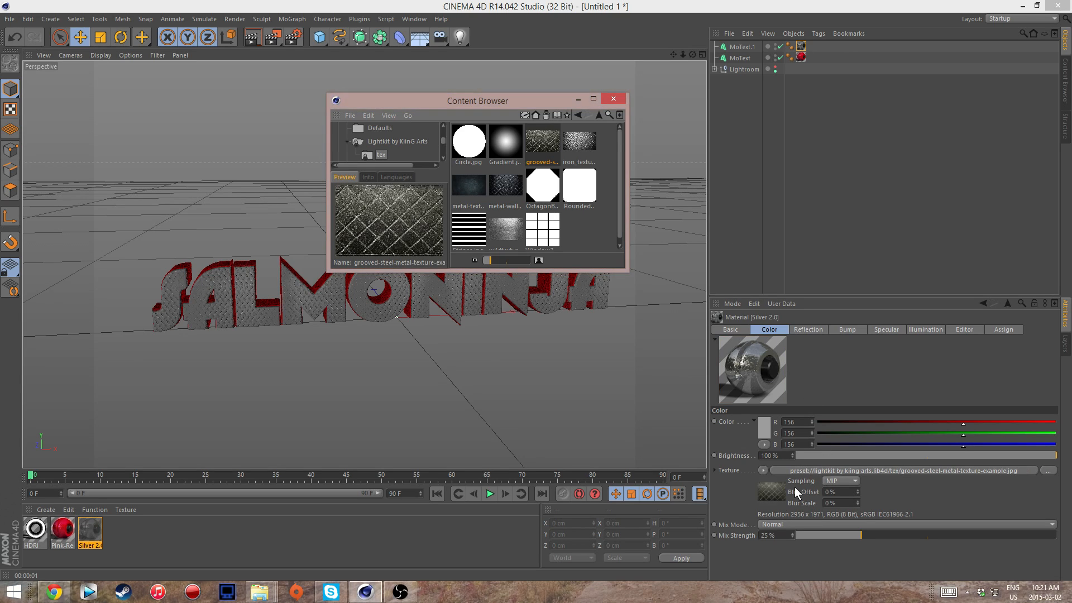
click(578, 99)
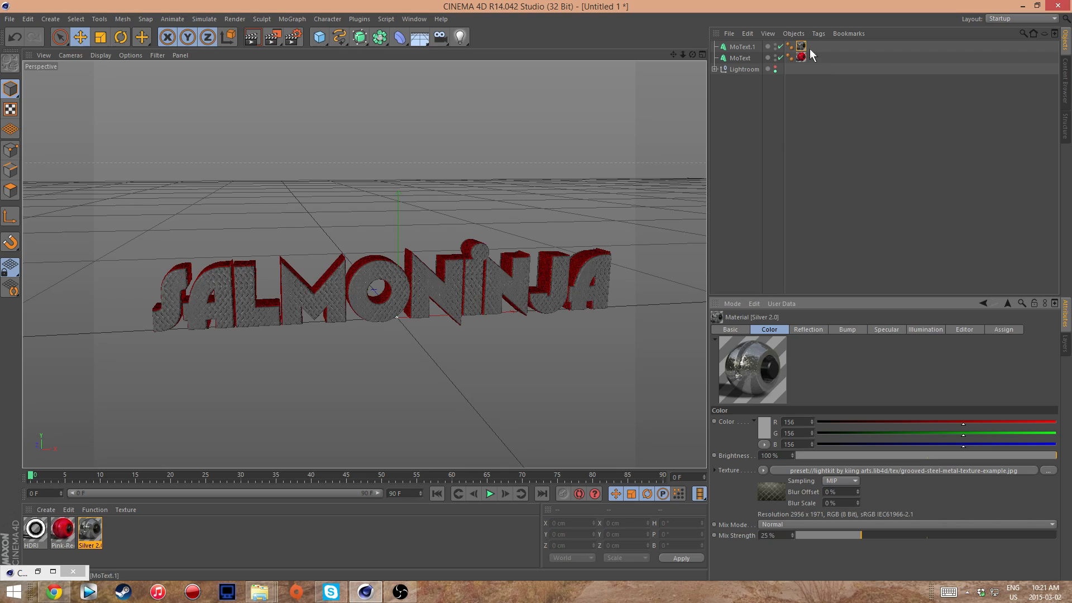
Apply the grooved steel image from the light kit's tex folder as the Silver 2.0 material's reflection and bump textures.
click(809, 329)
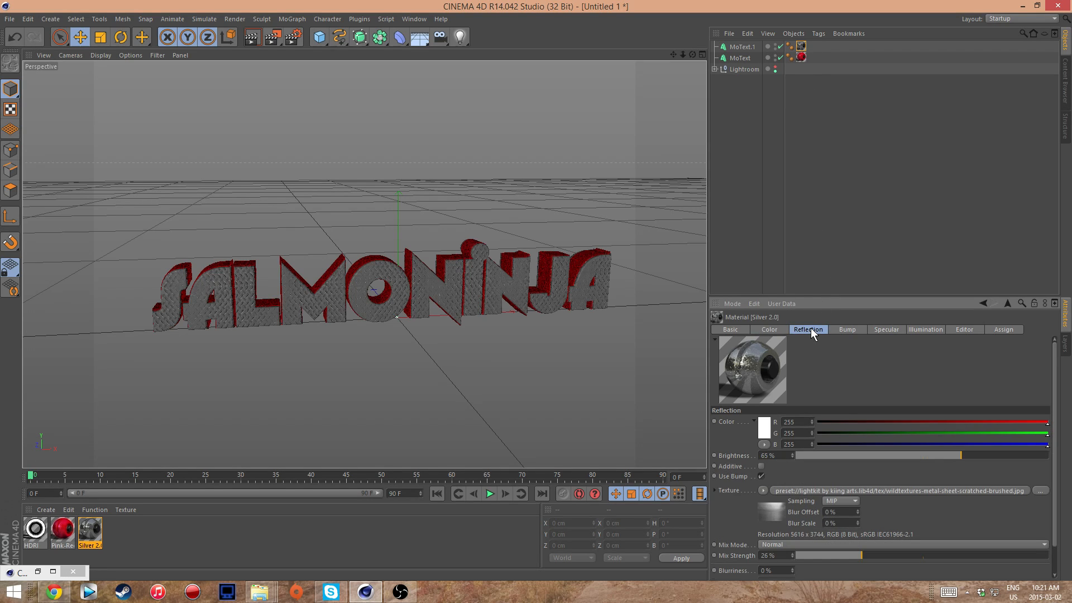
click(38, 571)
drag(547, 151, 818, 494)
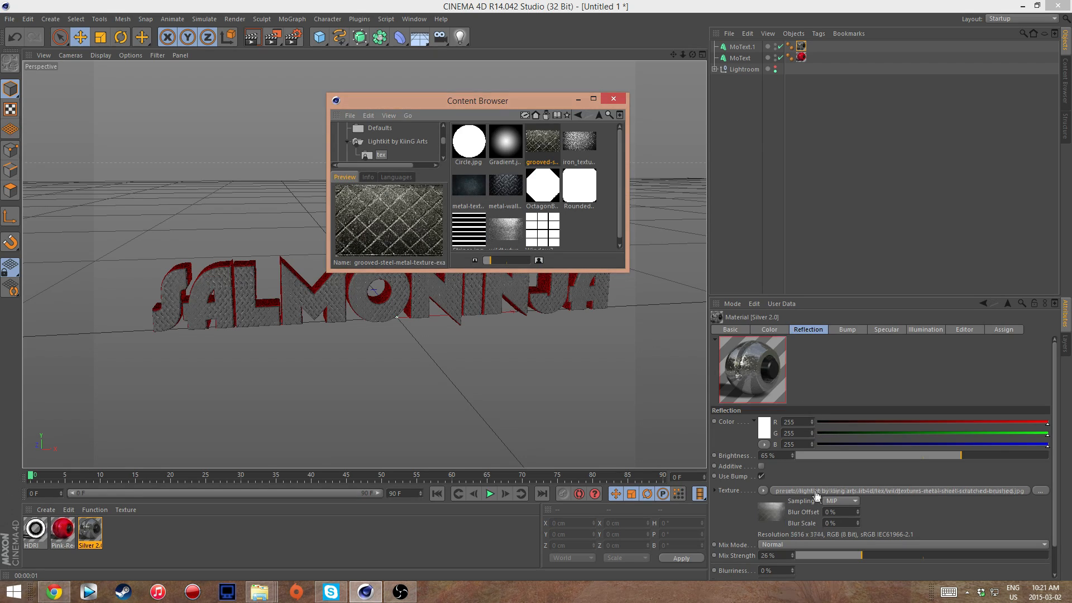
click(846, 329)
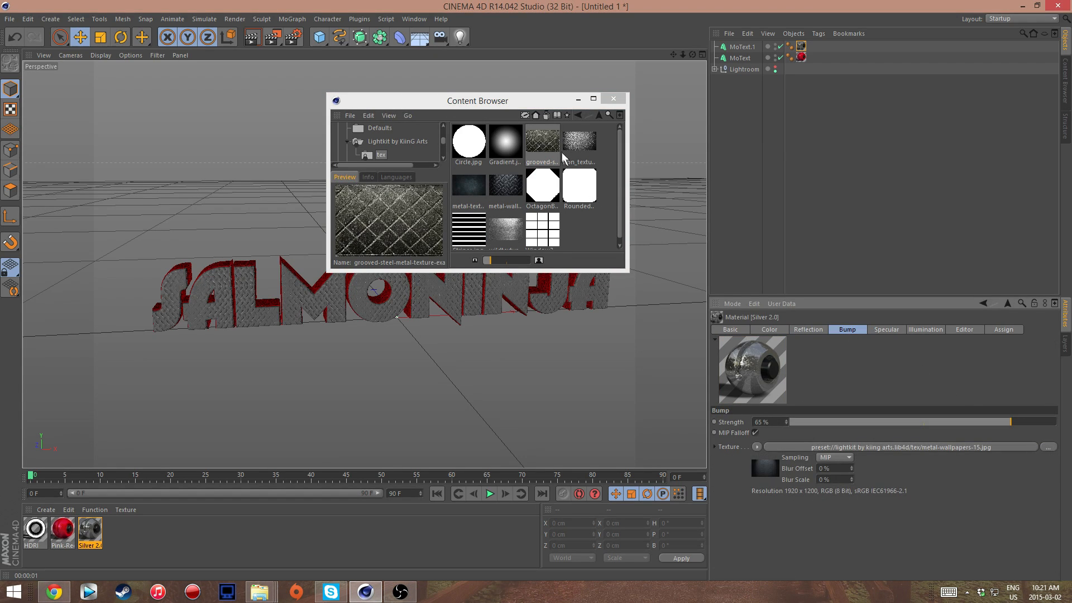
drag(548, 150, 751, 397)
drag(795, 450, 796, 447)
Review the Silver 2.0 material's remaining channels and object assignment, put the Content Browser away, and render the view.
click(886, 329)
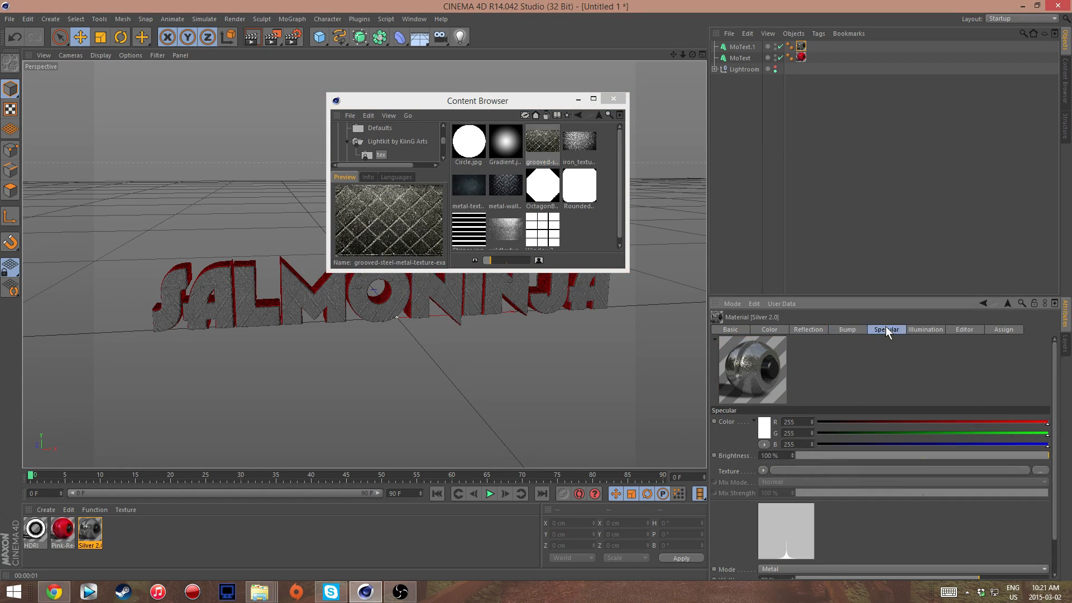
click(922, 330)
click(964, 330)
click(1003, 331)
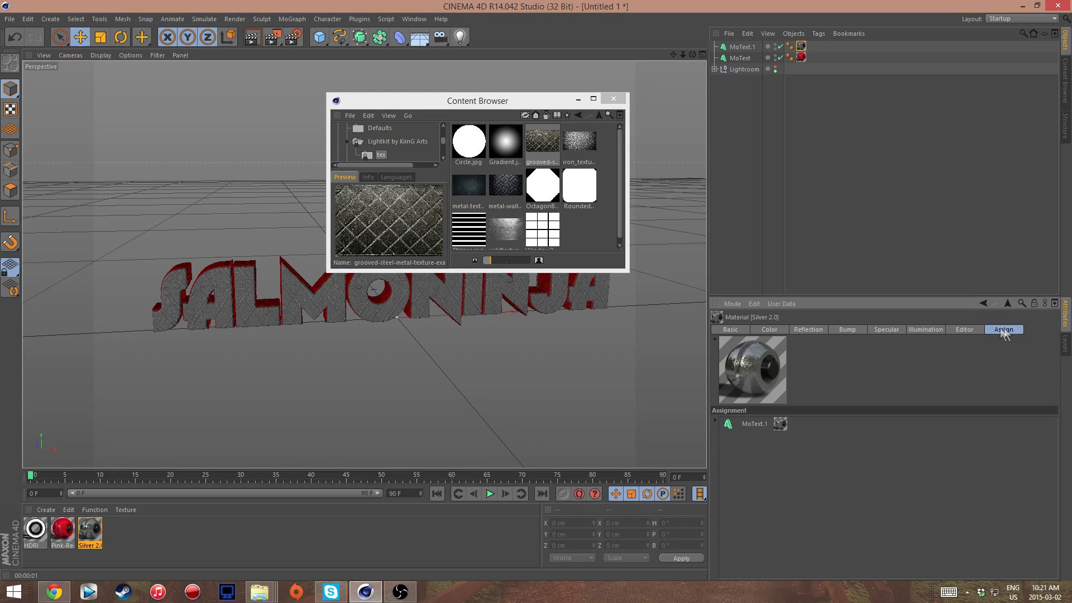
click(770, 330)
click(726, 330)
click(772, 329)
click(807, 328)
click(845, 330)
click(886, 329)
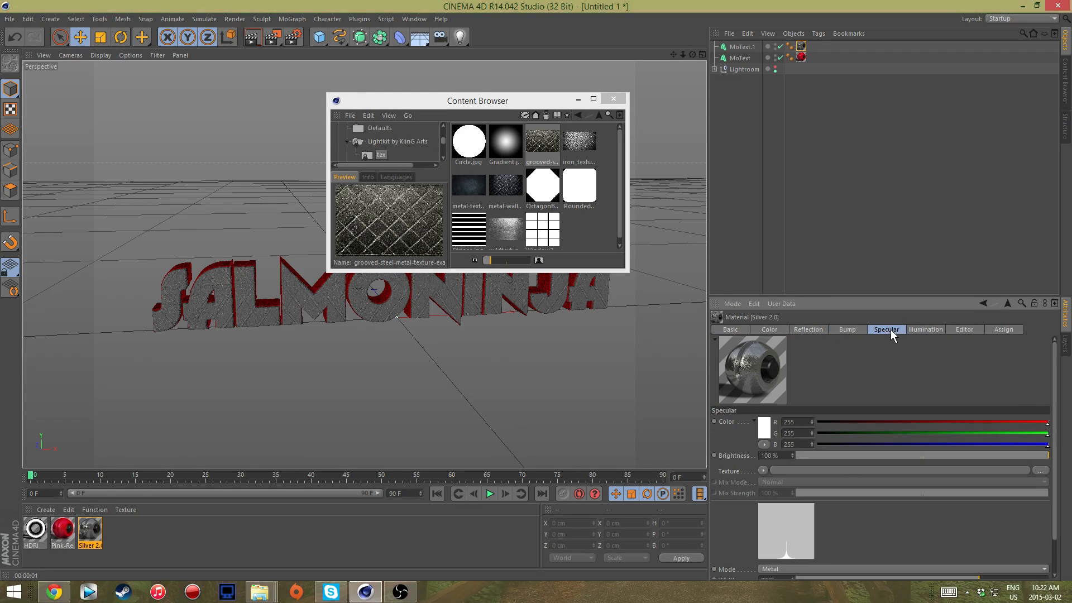
click(578, 99)
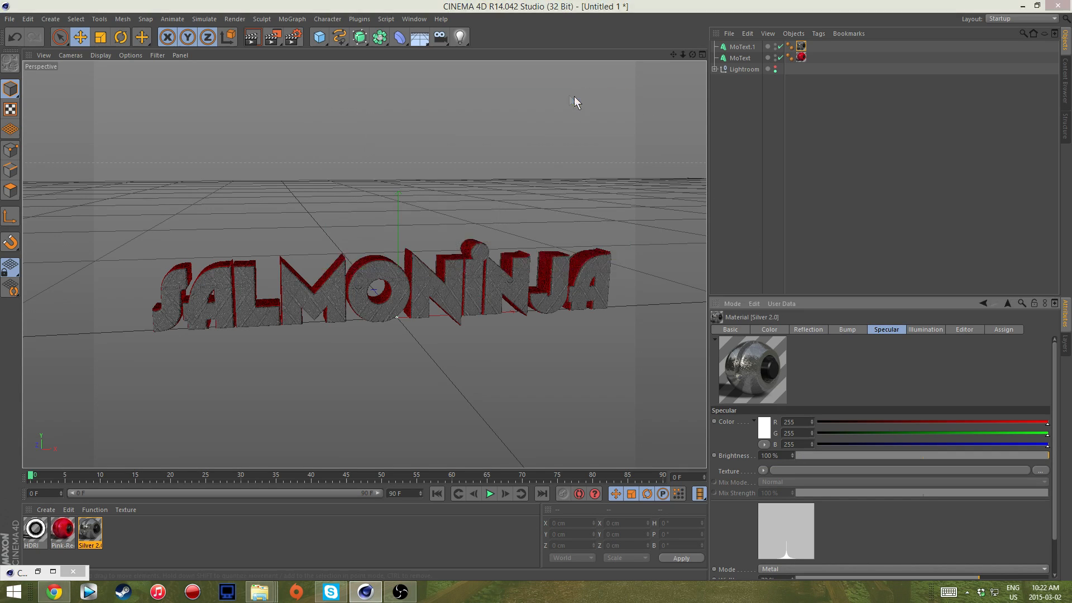
click(260, 37)
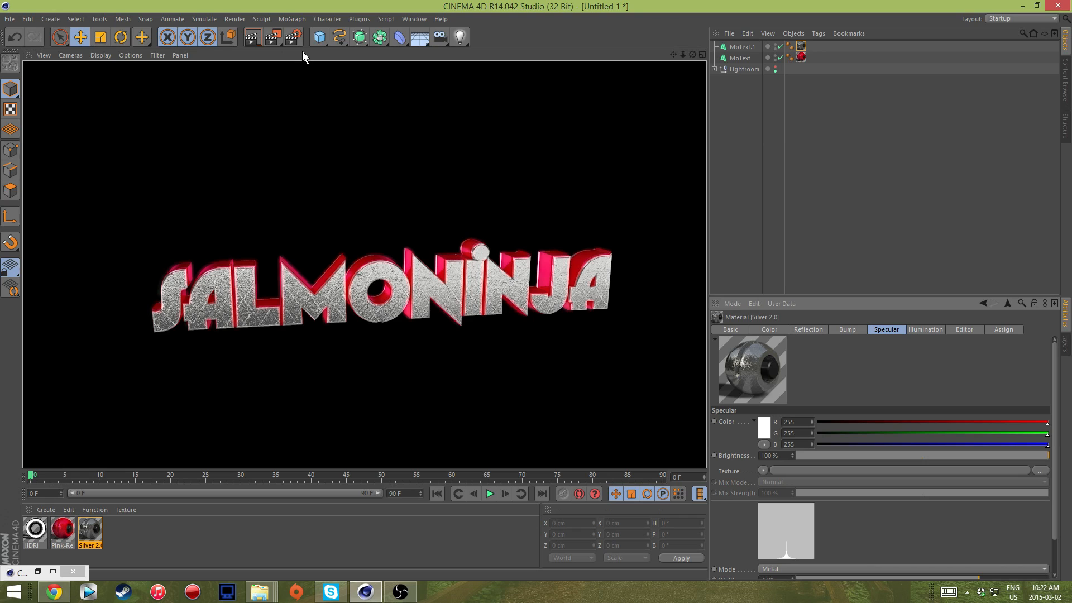
Add a Camera from a nearly frontal view of the text and try its view on and off.
drag(692, 55, 684, 54)
drag(363, 264, 424, 81)
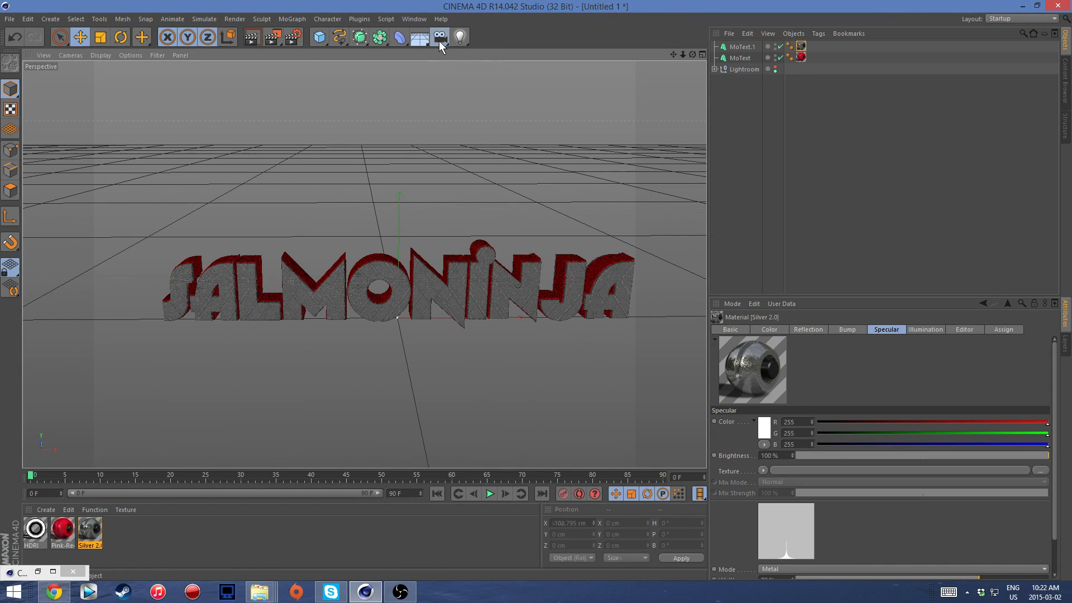
click(439, 39)
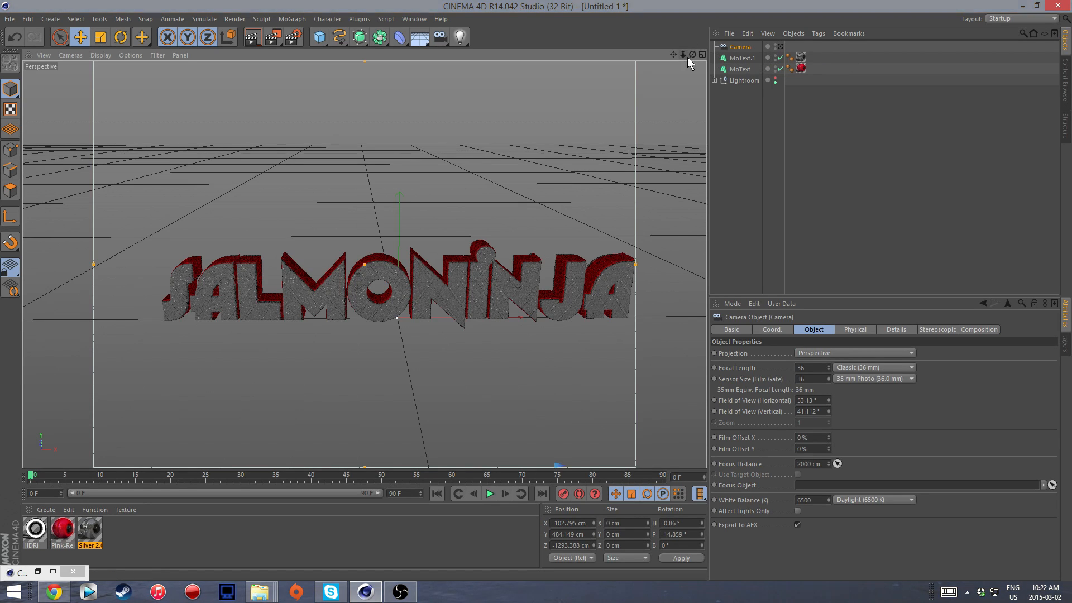
drag(692, 54, 809, 56)
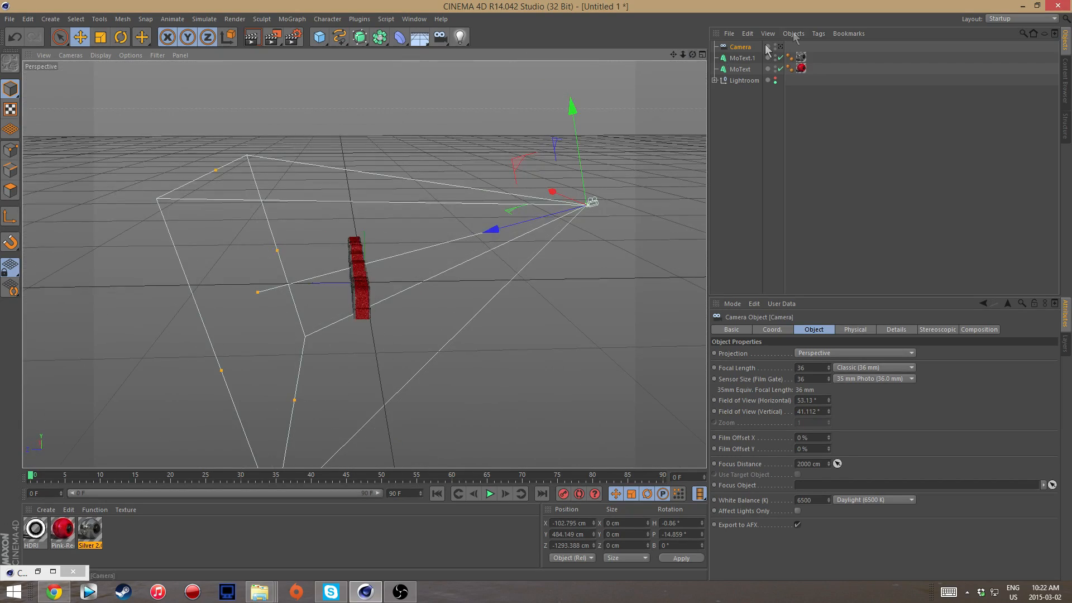
click(781, 47)
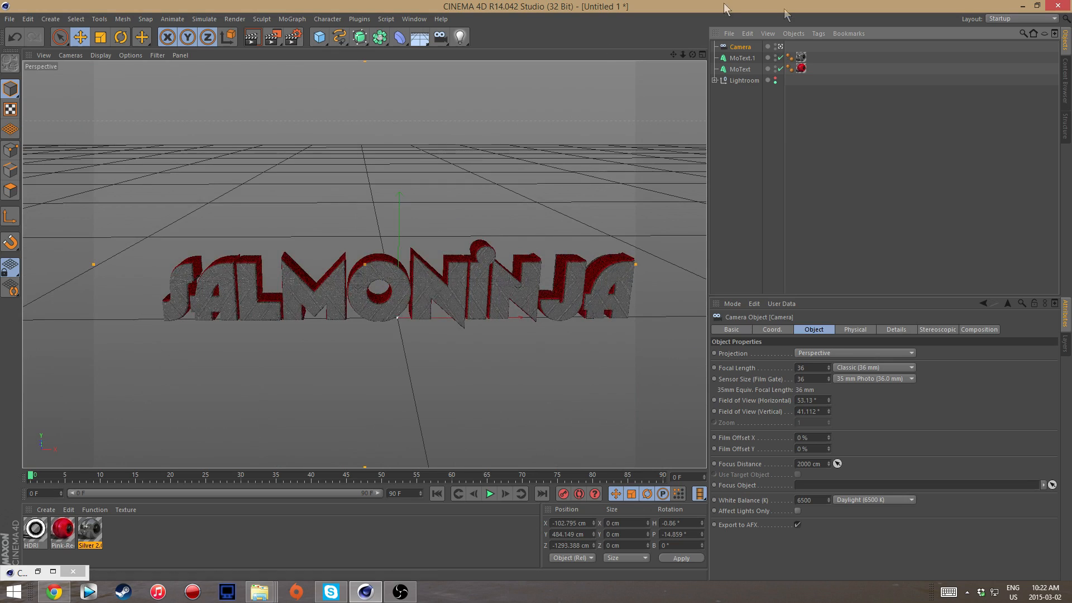
click(780, 48)
Activate the Camera's view and move it to about X -46, Y 474, Z -1541 cm to center the text in frame.
drag(692, 55, 600, 55)
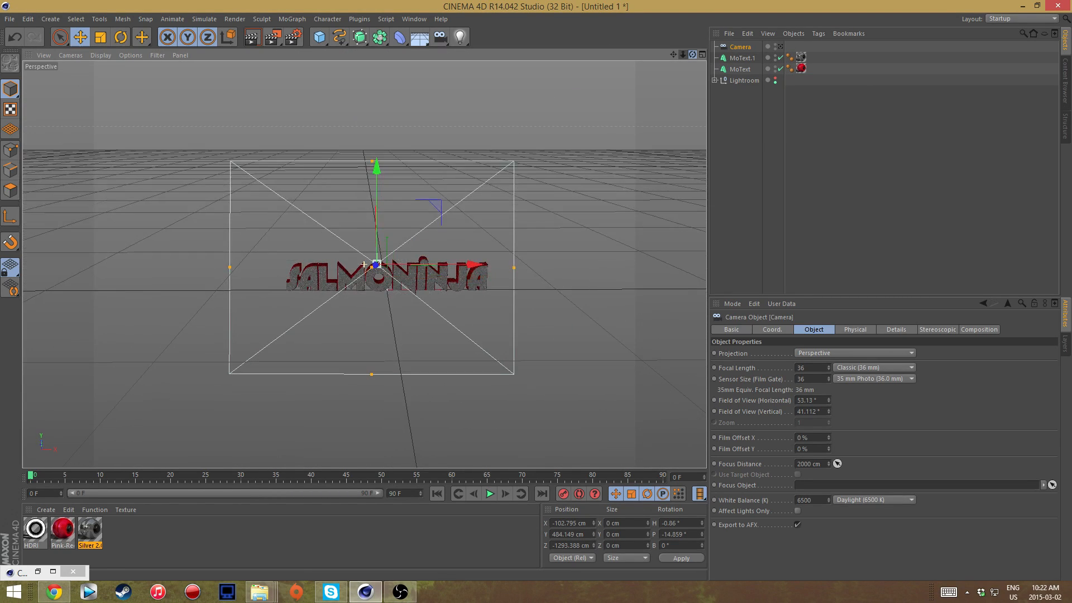
drag(682, 55, 776, 64)
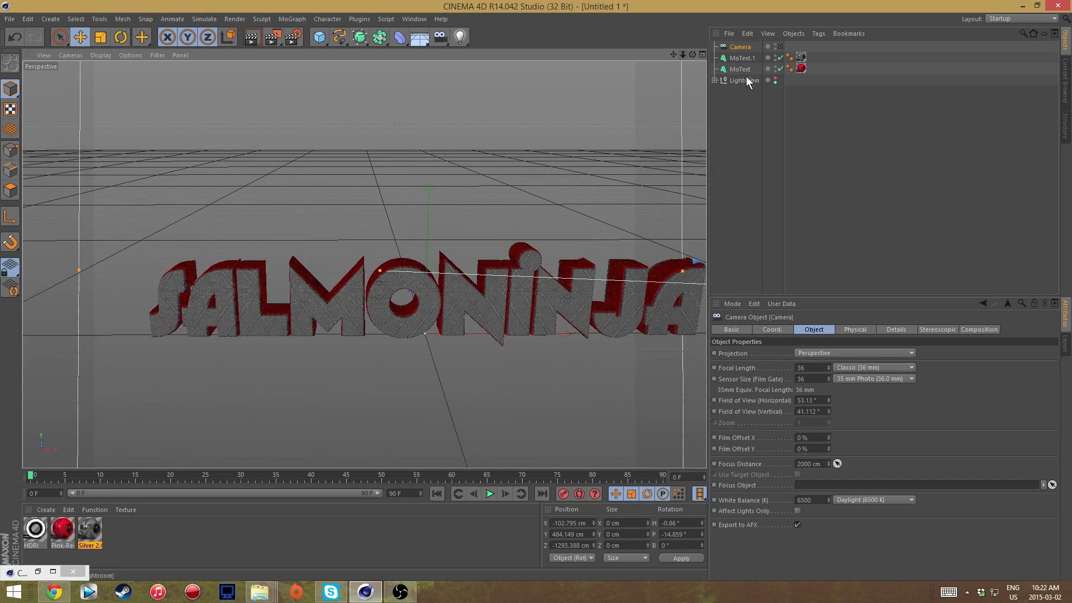
drag(674, 54, 639, 26)
mouse_move(692, 55)
mouse_down()
mouse_move(664, 57)
mouse_move(689, 55)
mouse_up()
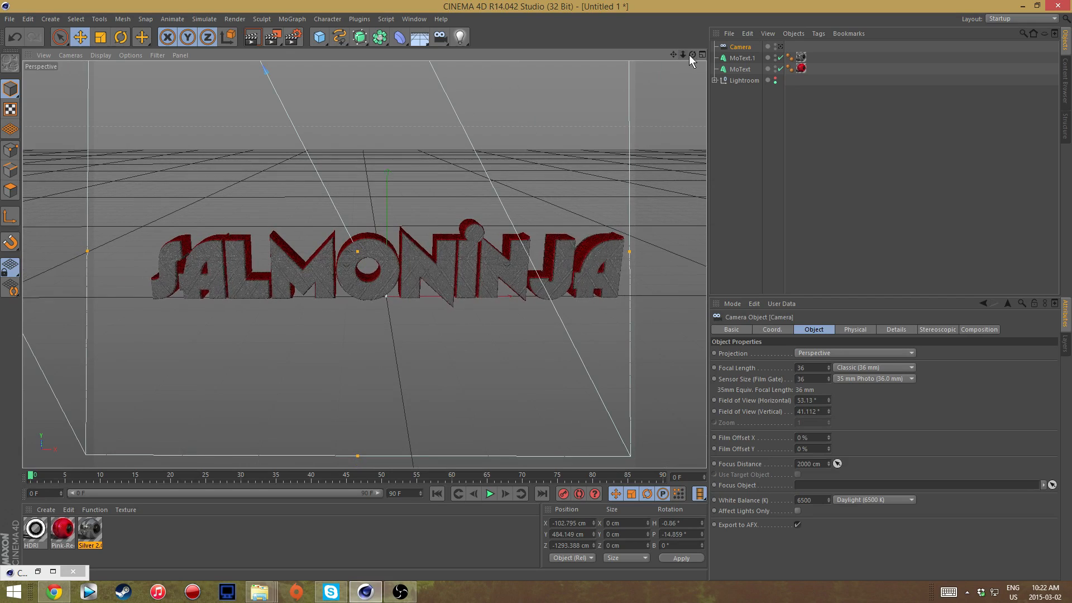
click(780, 46)
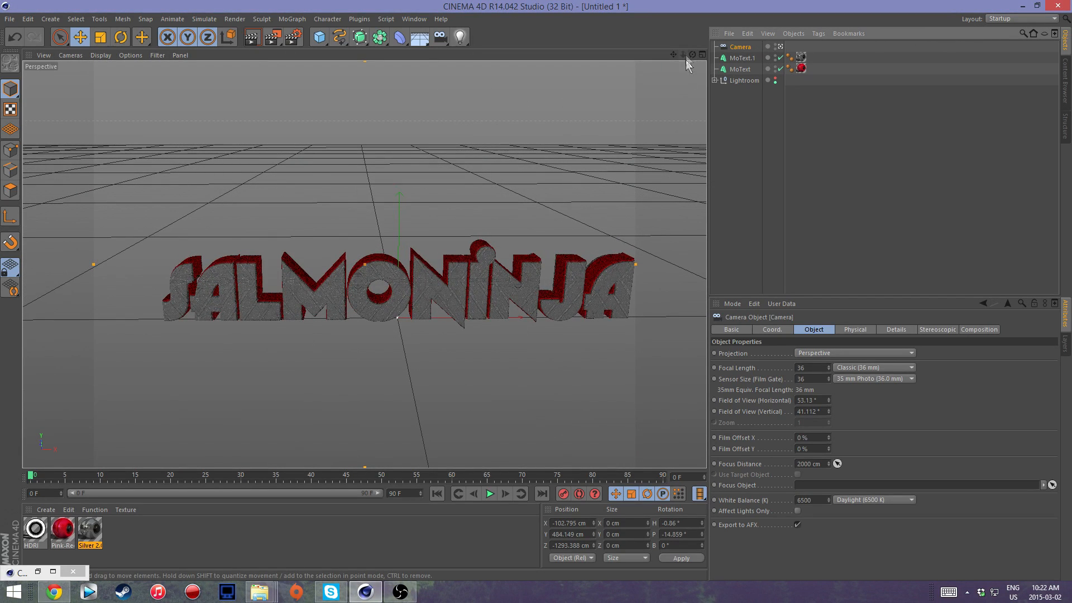
drag(673, 54, 593, 67)
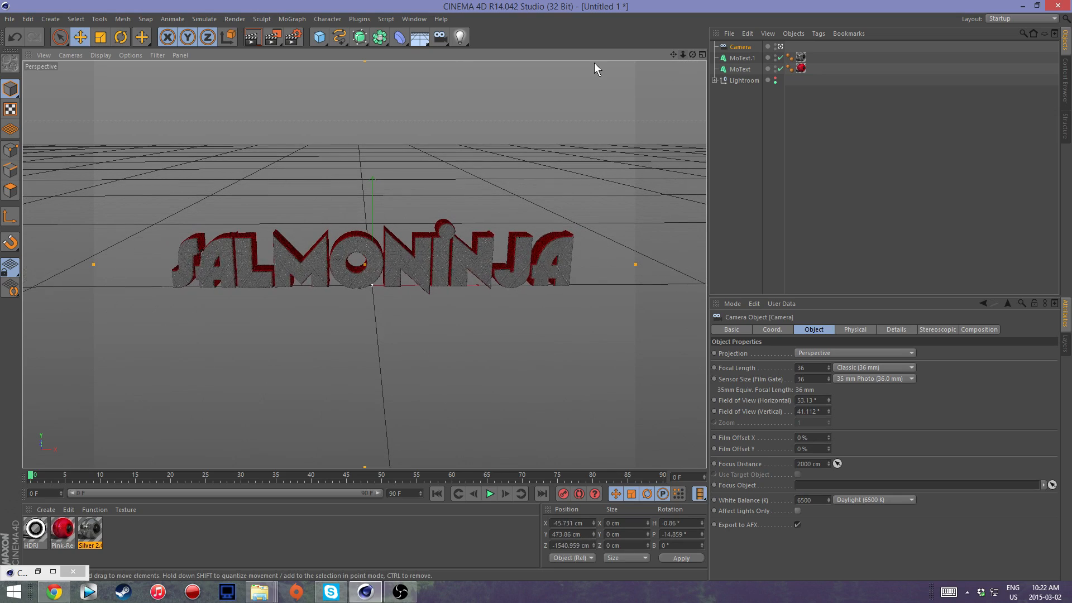
Add a Circle spline of 200 cm radius and raise it to about Y 64 cm behind the text.
click(338, 38)
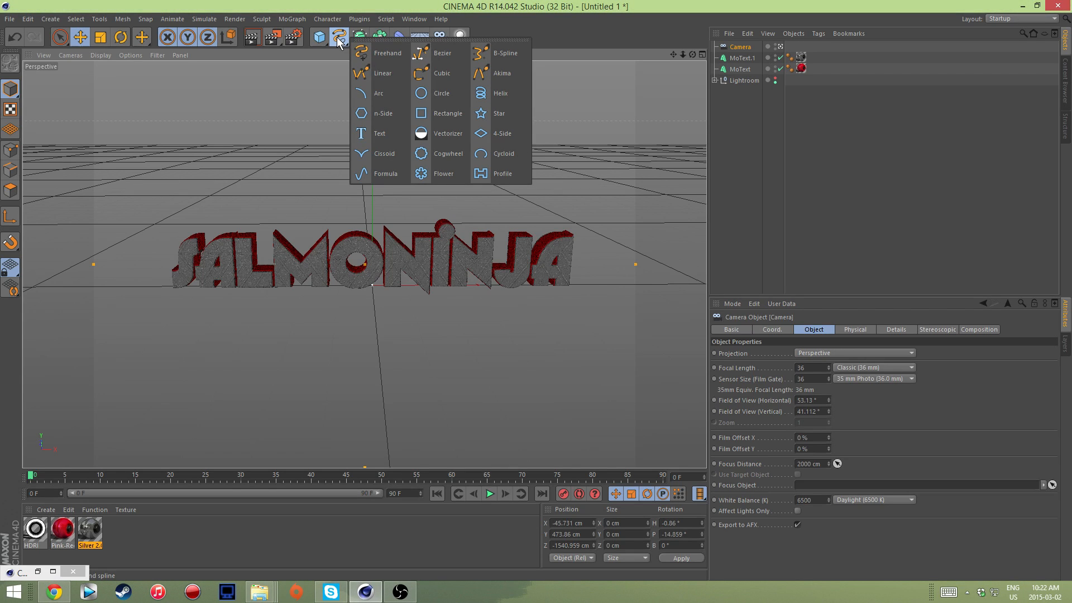
click(446, 90)
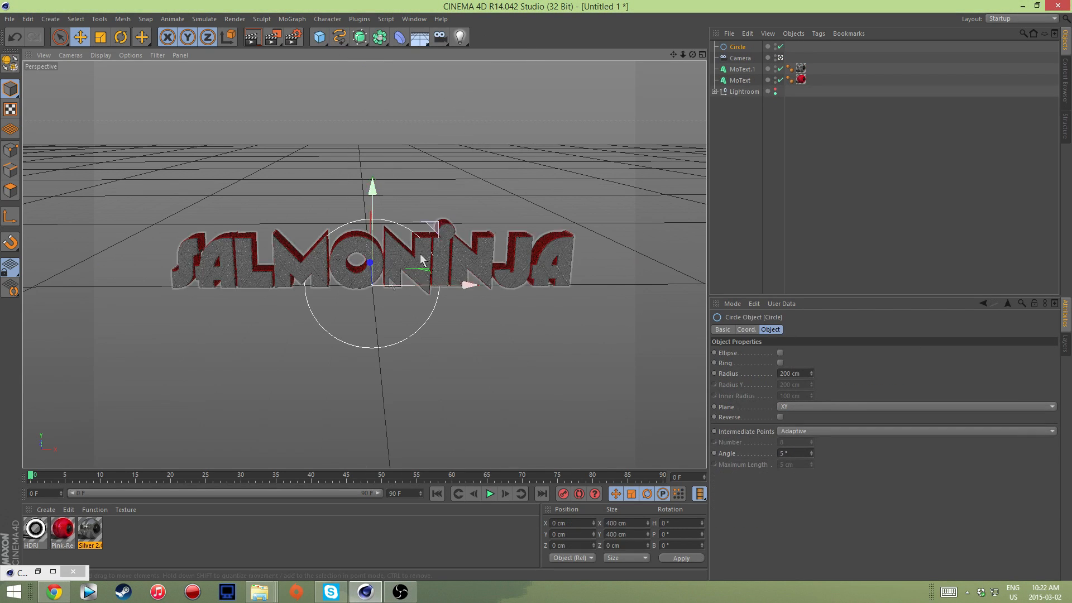
drag(369, 191, 370, 168)
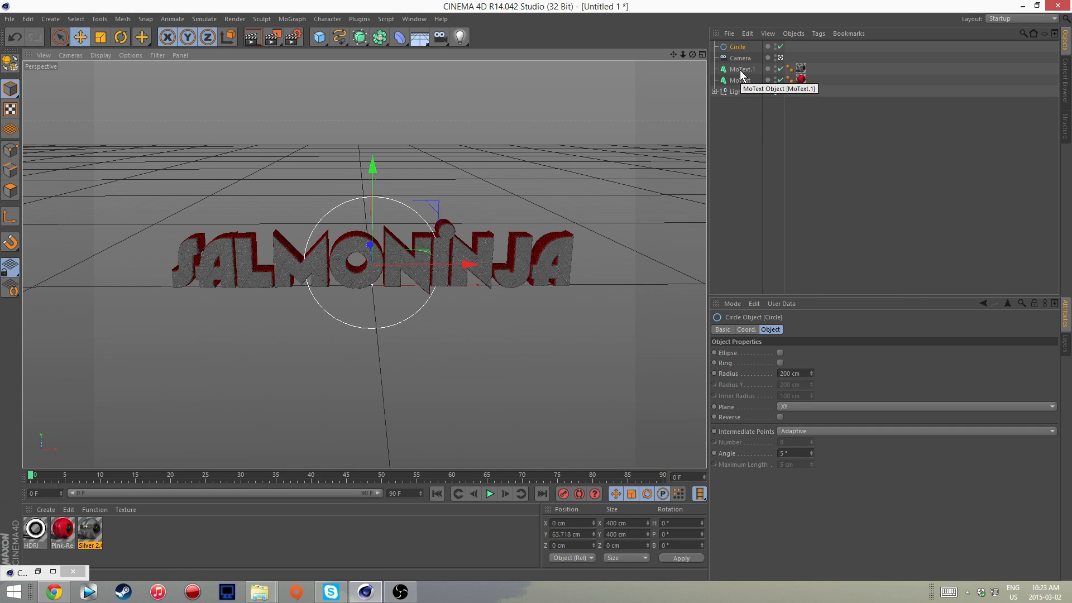
Orbit the camera to a lower, more frontal angle of the text and make Camera a child of Circle.
drag(693, 54, 690, 92)
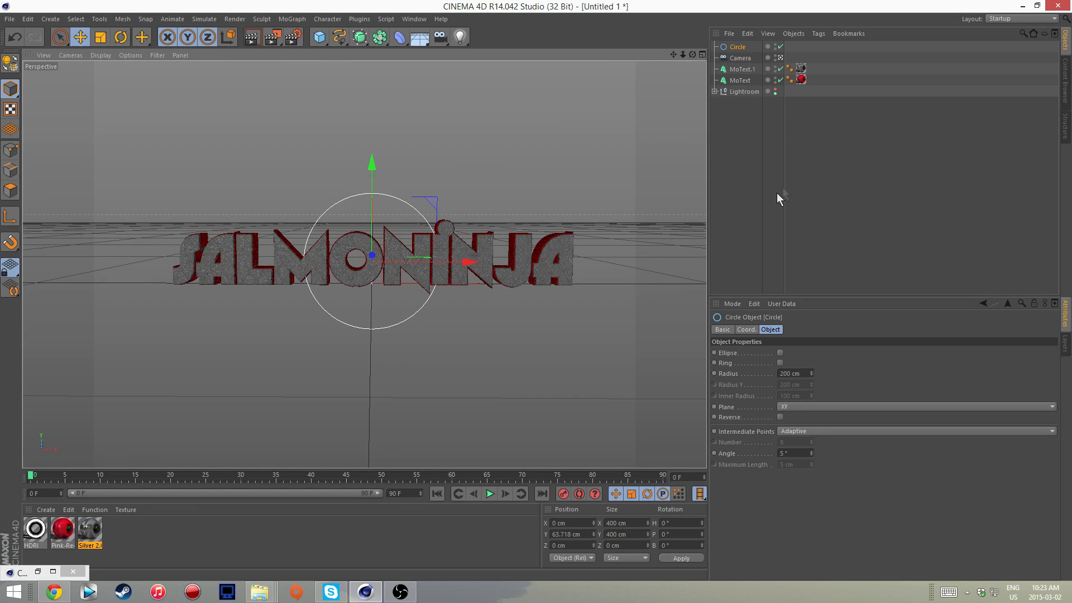
click(741, 58)
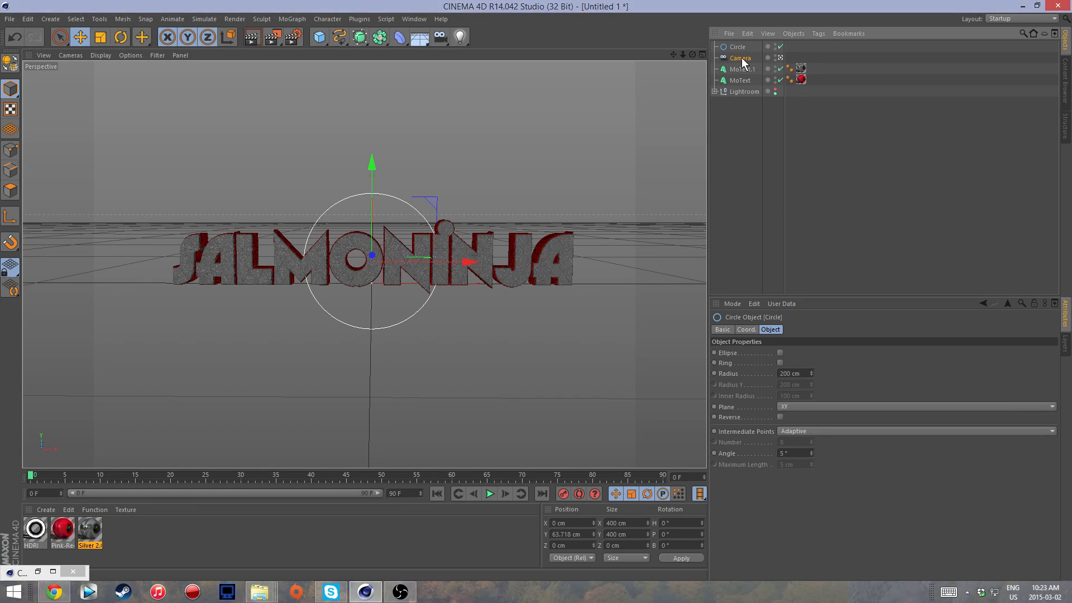
drag(741, 58, 742, 50)
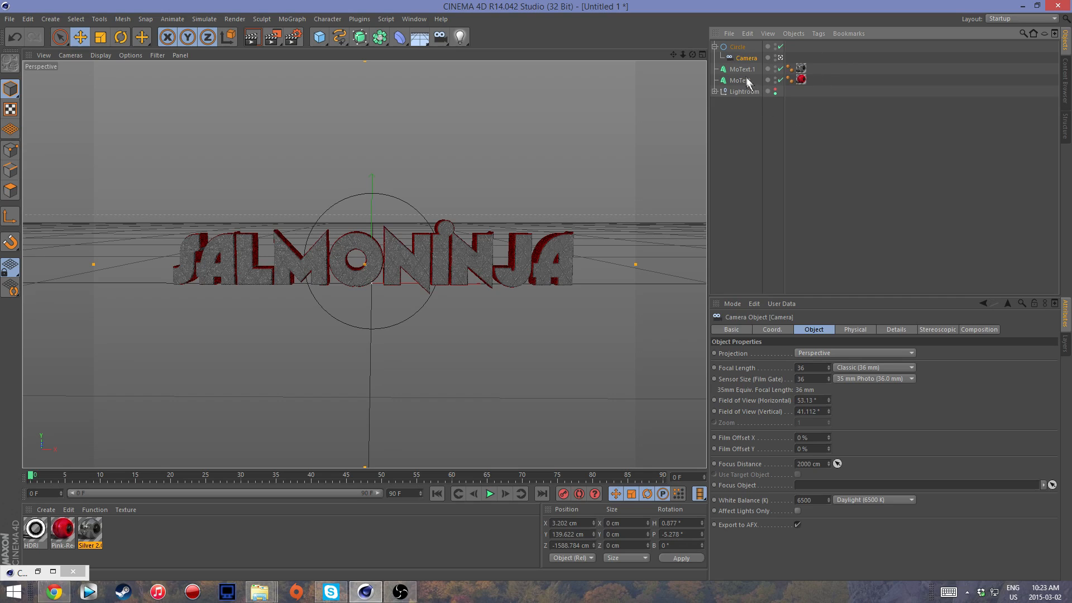
Group MoText.1 and MoText into a null and rename it Text.
click(747, 70)
shift+click(744, 80)
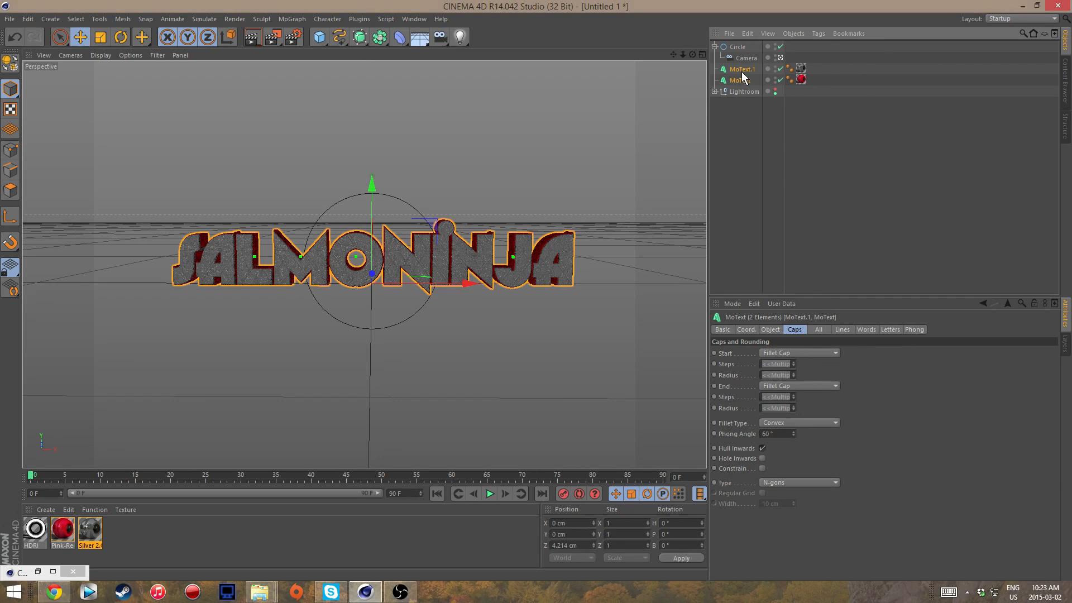
right_click(741, 72)
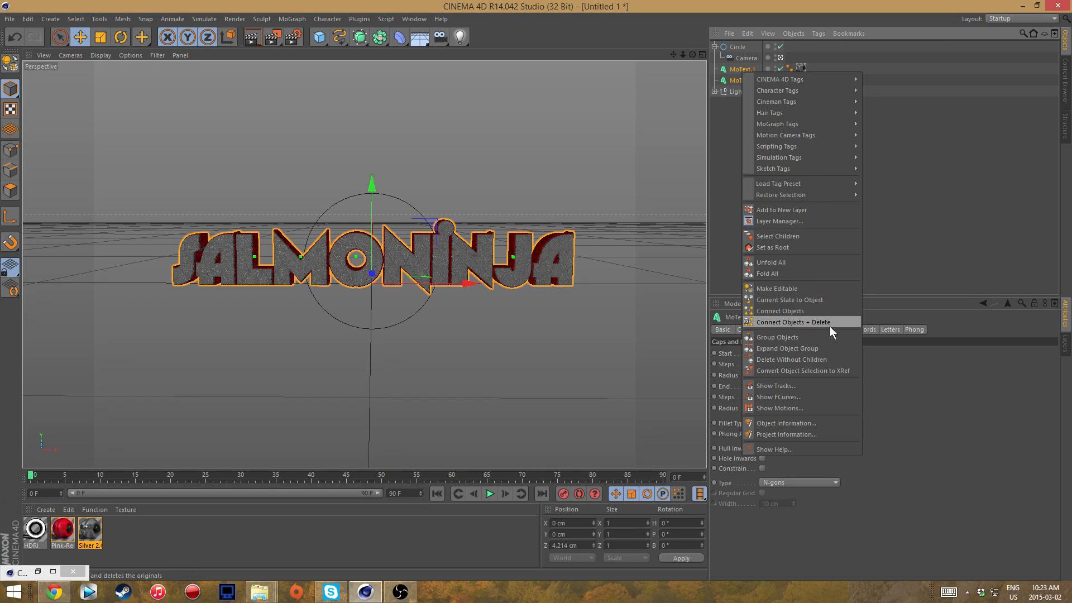
click(781, 337)
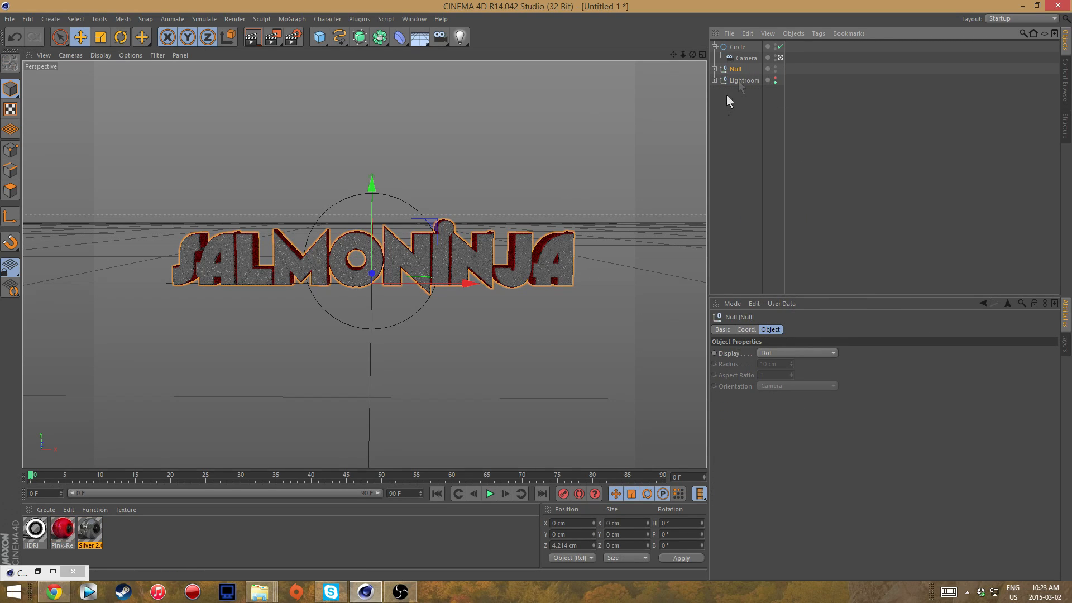
right_click(729, 67)
click(727, 69)
double_click(728, 69)
text(Te)
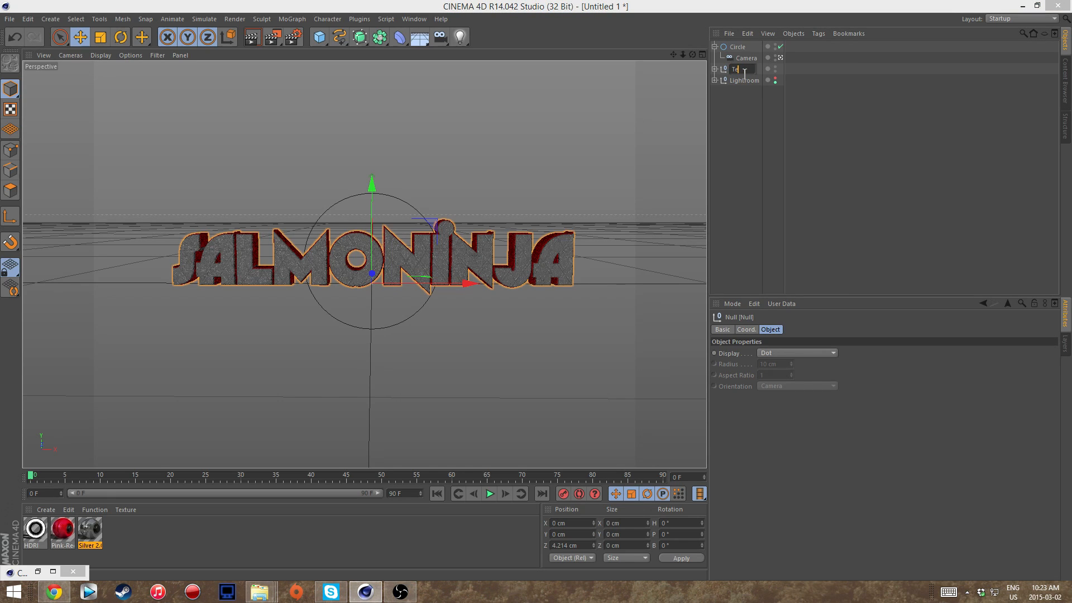
text(xt)
key(Return)
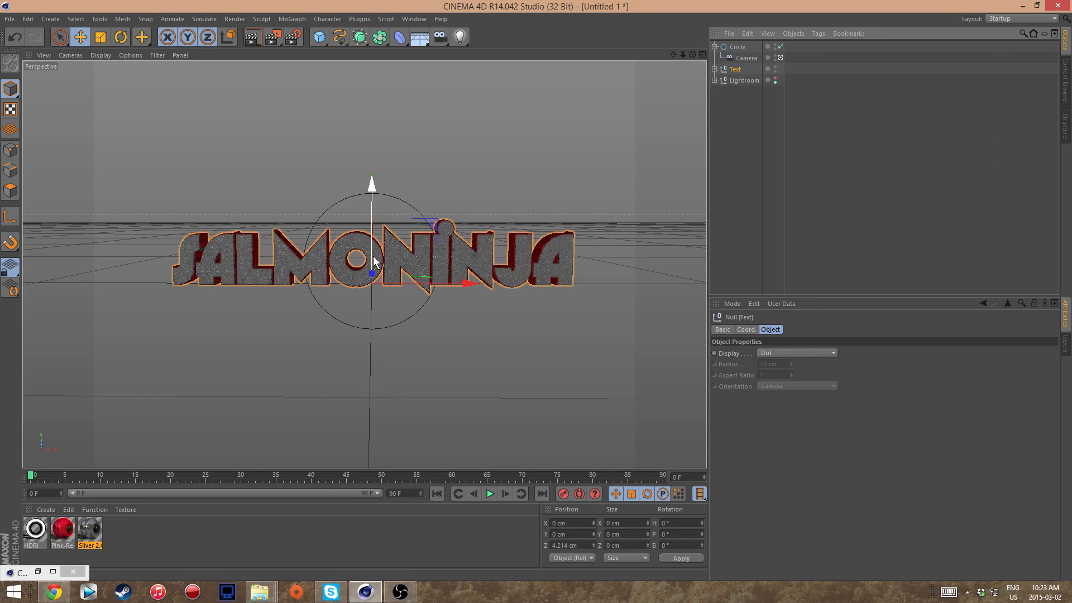
Move only the Text null's axis to about Y 73 cm and Z 41 cm, the middle of the text's height and depth.
click(10, 215)
drag(370, 180, 377, 157)
drag(469, 259, 479, 259)
middle_click(389, 277)
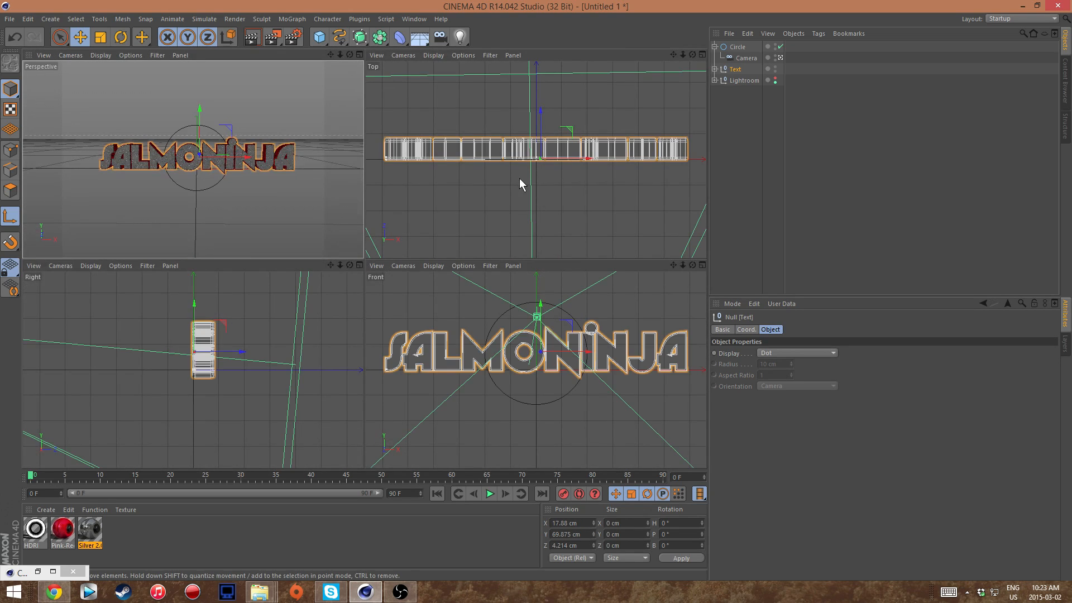
middle_click(237, 385)
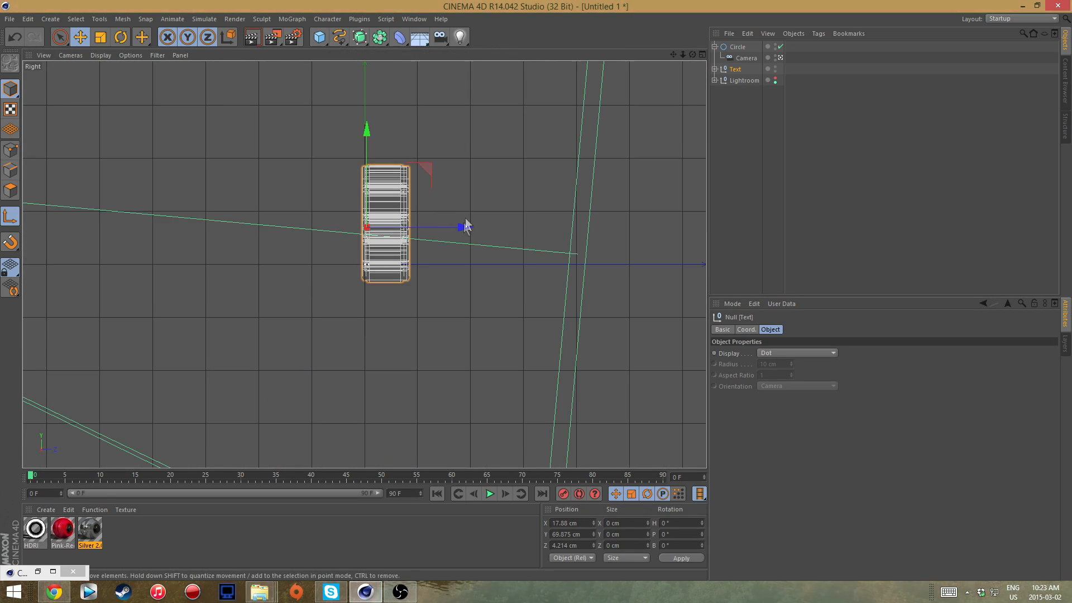
drag(461, 229, 484, 229)
drag(391, 135, 394, 140)
drag(481, 229, 485, 227)
middle_click(414, 218)
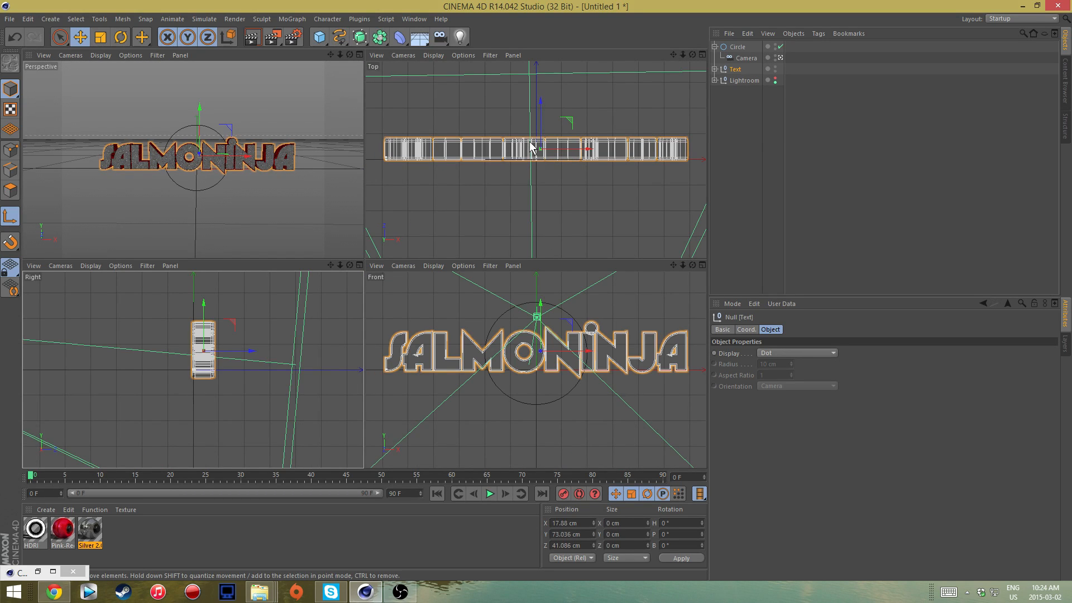
Center the Text null's axis horizontally at about X 3 cm and leave axis editing.
middle_click(533, 164)
drag(462, 240, 458, 244)
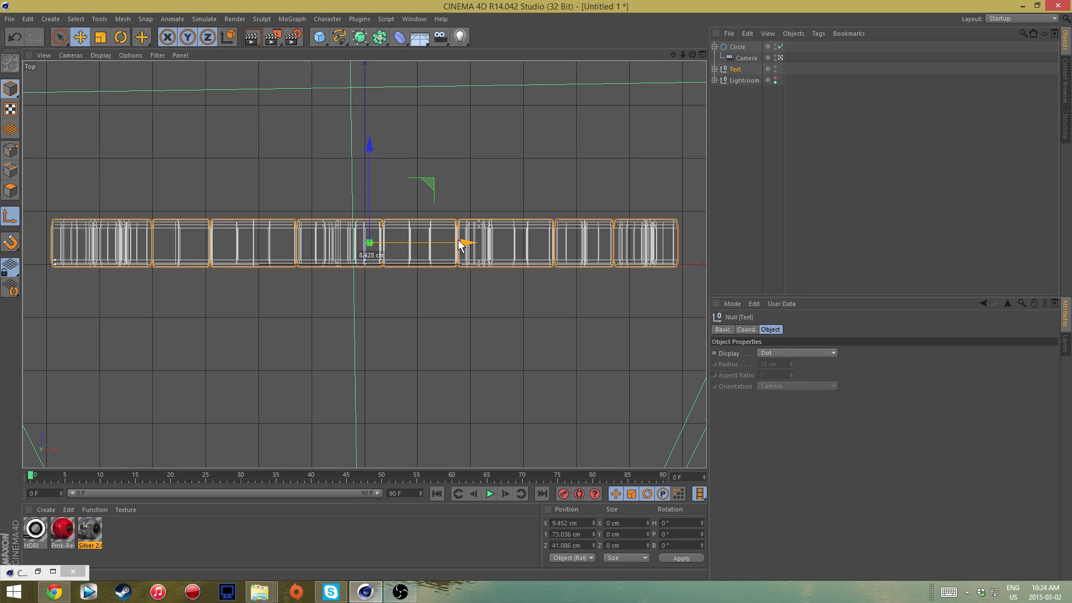
middle_click(427, 262)
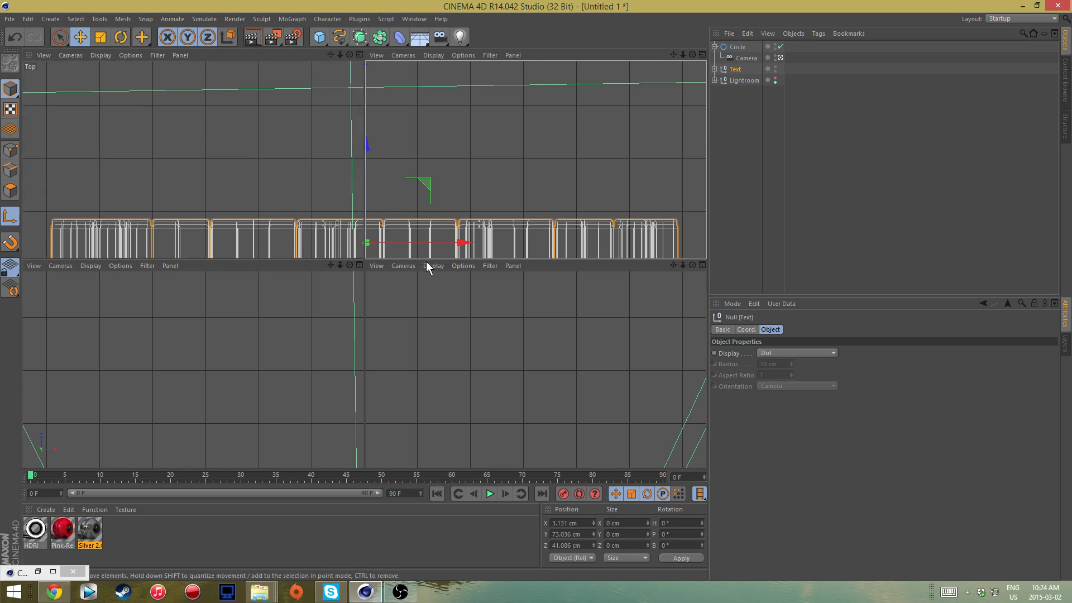
middle_click(246, 166)
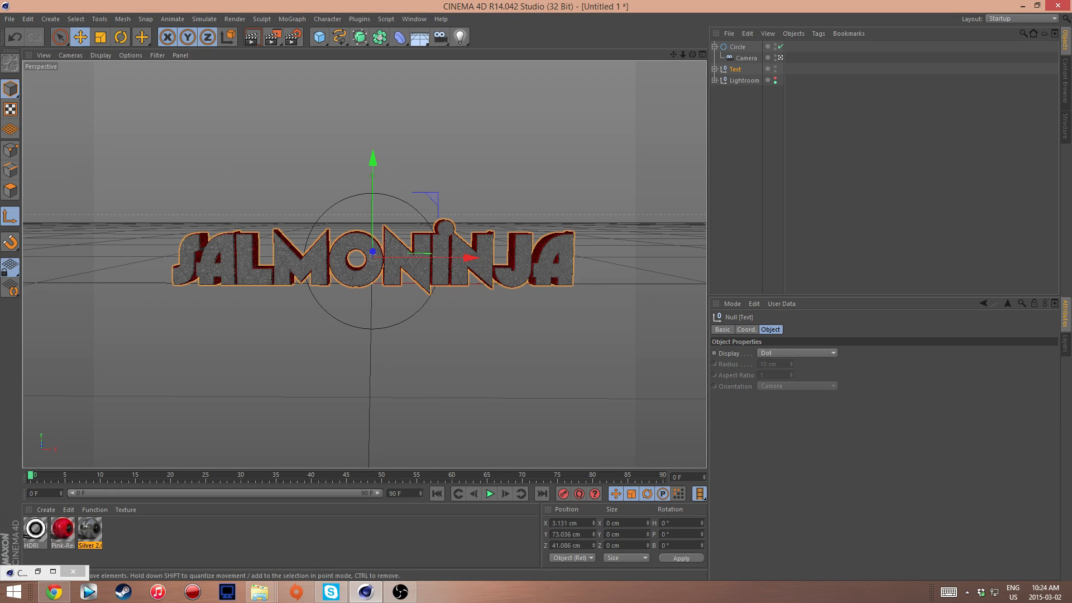
click(10, 215)
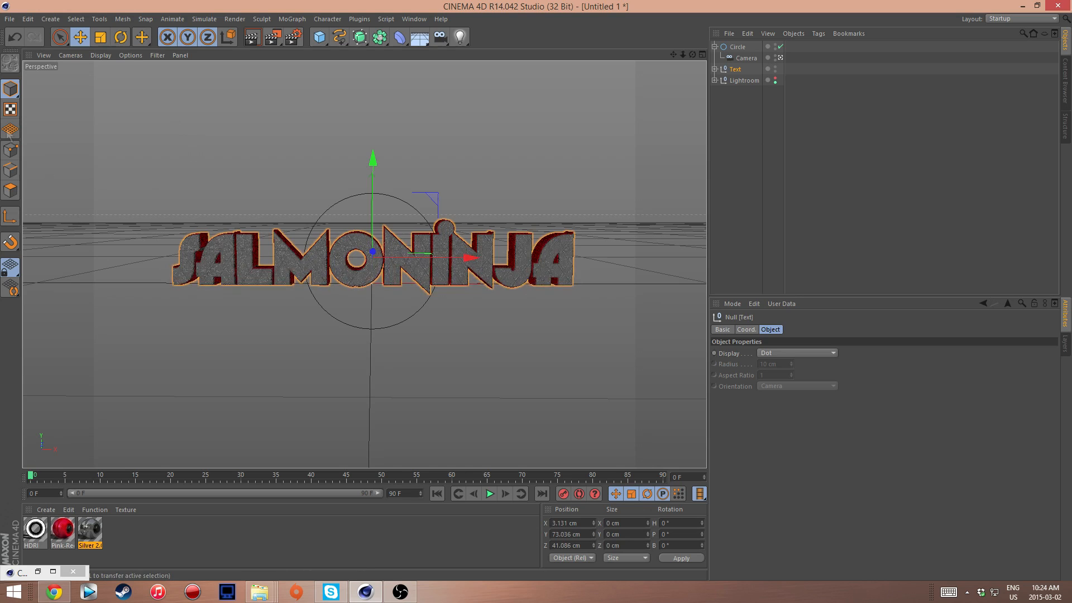
mouse_move(376, 152)
mouse_down()
mouse_move(377, 90)
mouse_move(381, 135)
mouse_up()
key(ctrl+z)
Move the Circle, with its Camera child, to the text's center at about Y 68 cm and Z 38 cm.
click(734, 47)
middle_click(346, 270)
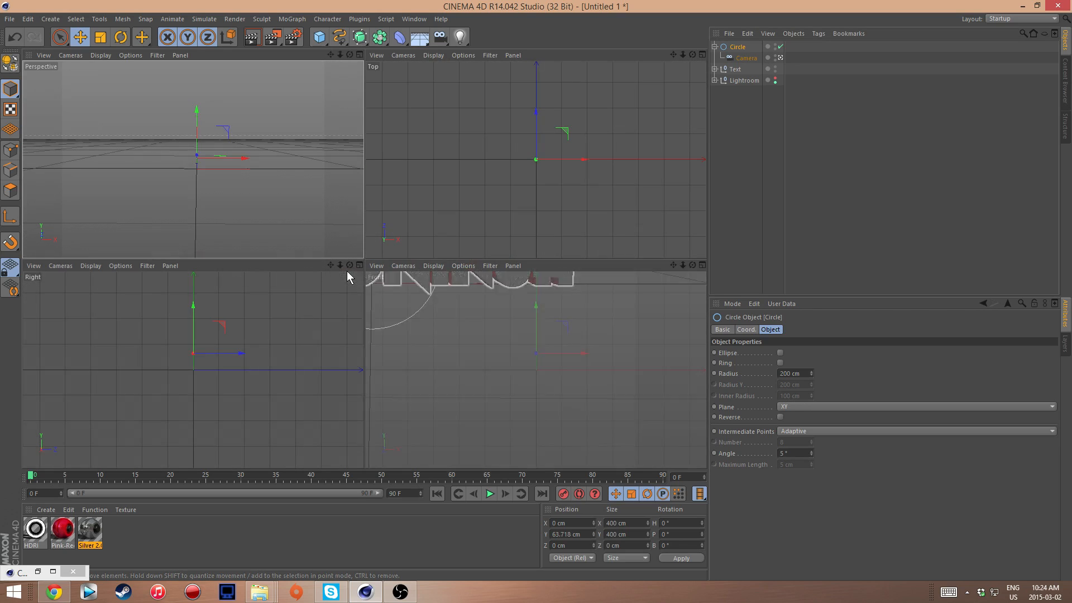
middle_click(217, 351)
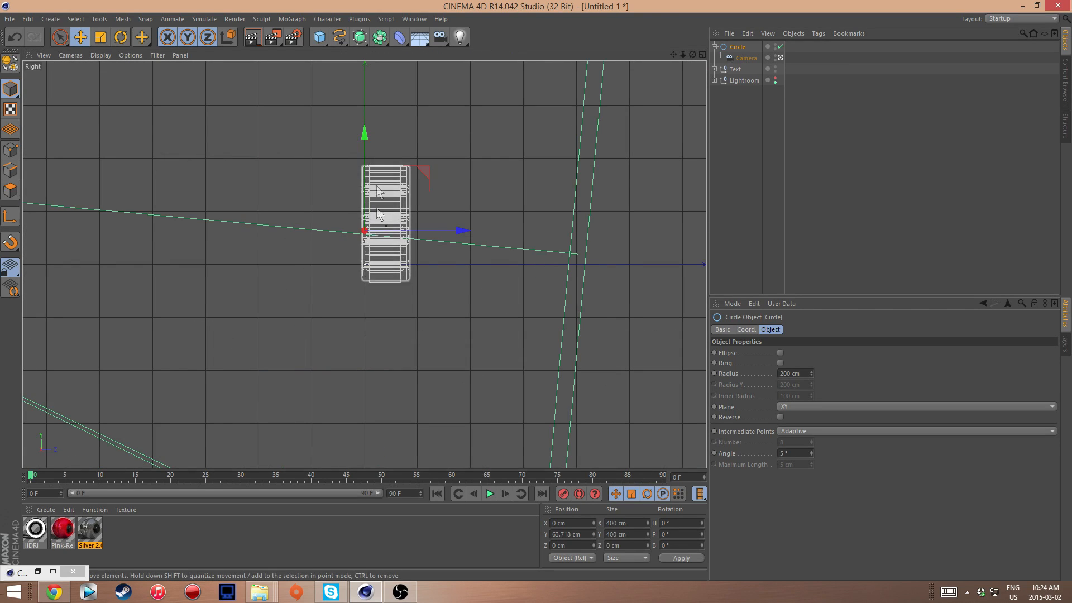
drag(460, 232, 474, 226)
drag(386, 136, 387, 131)
middle_click(446, 303)
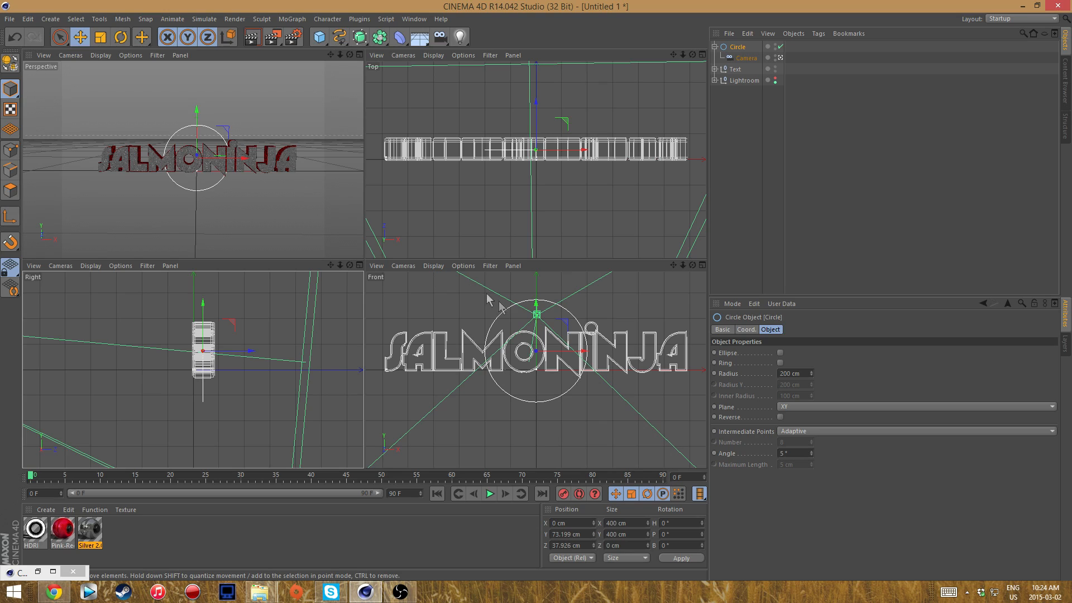
middle_click(538, 347)
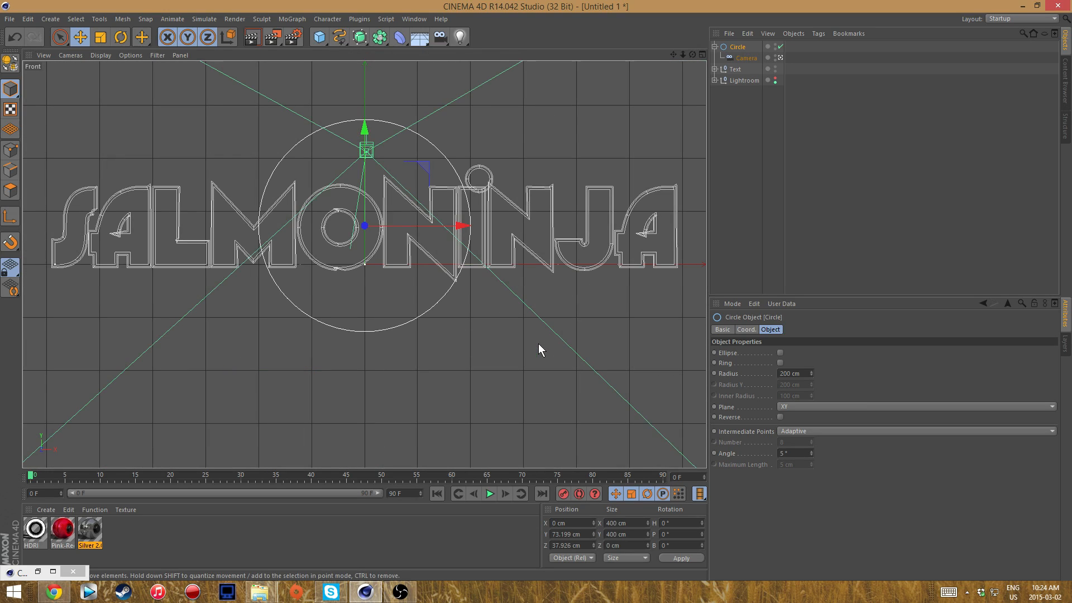
drag(365, 130, 367, 139)
middle_click(367, 139)
middle_click(256, 156)
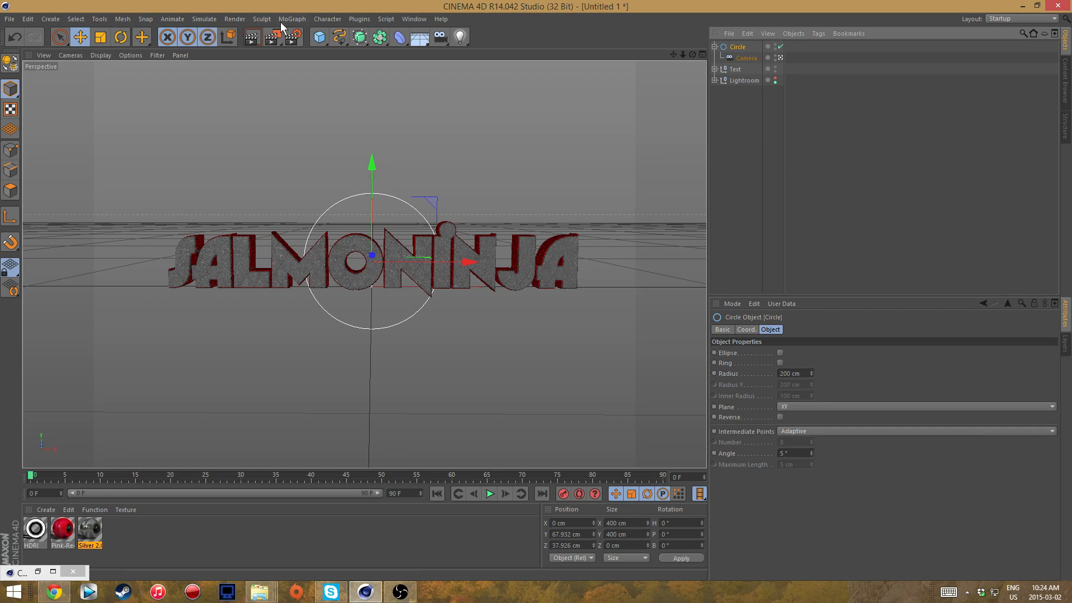
Rotate the Circle to about H 861°, P -113°, B -415° for a tilted starting camera angle.
click(123, 38)
mouse_move(390, 256)
mouse_down()
mouse_move(237, 162)
mouse_move(409, 91)
mouse_move(528, 98)
mouse_move(682, 143)
mouse_move(771, 190)
mouse_move(463, 335)
mouse_move(313, 201)
mouse_move(335, 240)
mouse_move(380, 268)
mouse_move(424, 279)
mouse_move(500, 270)
mouse_move(481, 174)
mouse_move(371, 222)
mouse_move(379, 22)
mouse_move(383, 165)
mouse_move(303, 290)
mouse_move(284, 365)
mouse_move(324, 312)
mouse_move(407, 249)
mouse_move(491, 267)
mouse_move(605, 262)
mouse_move(361, 283)
mouse_move(586, 268)
mouse_move(366, 284)
mouse_move(389, 268)
mouse_up()
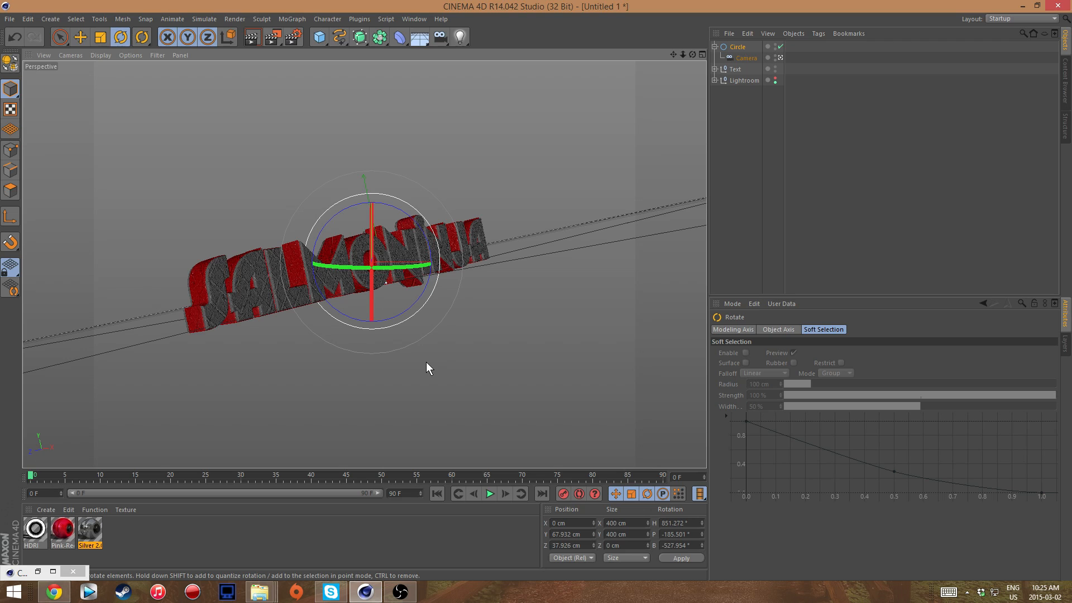
mouse_move(373, 267)
mouse_down()
mouse_move(362, 267)
mouse_move(380, 262)
mouse_up()
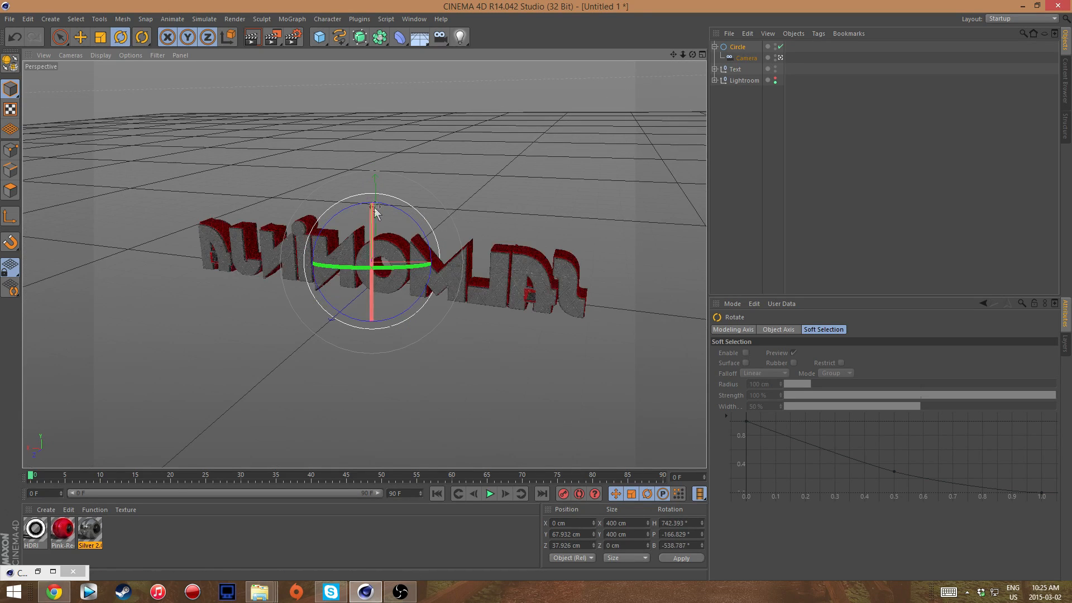
mouse_move(374, 204)
mouse_down()
mouse_move(387, 179)
mouse_move(415, 253)
mouse_move(382, 178)
mouse_move(403, 209)
mouse_move(420, 213)
mouse_move(372, 279)
mouse_move(379, 266)
mouse_move(402, 266)
mouse_move(374, 278)
mouse_move(372, 207)
mouse_up()
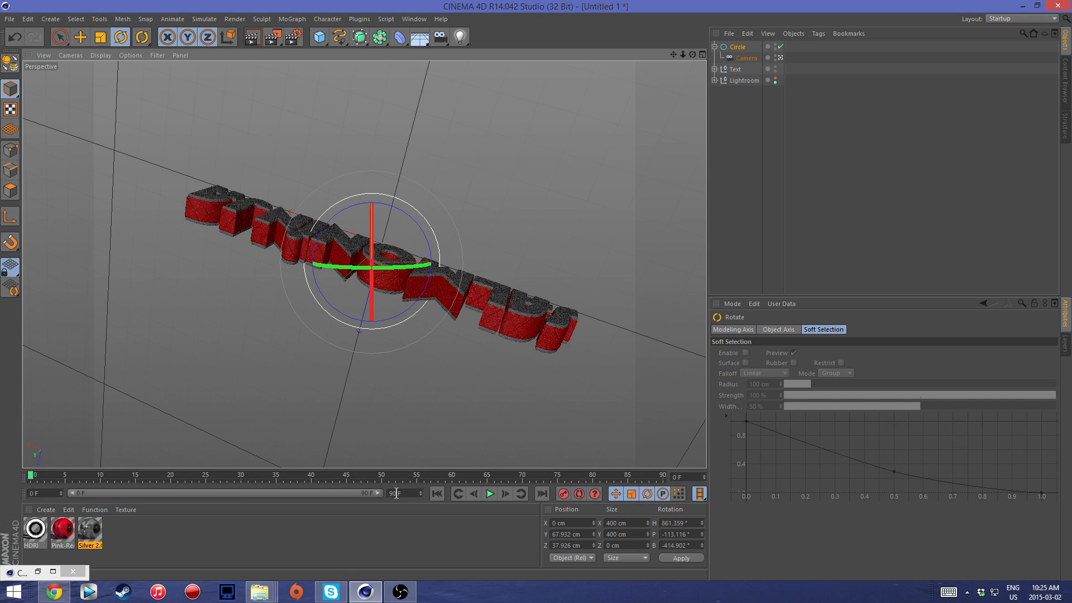
Set the animation length to 300 frames and extend the visible timeline range to frame 300.
drag(396, 493, 378, 500)
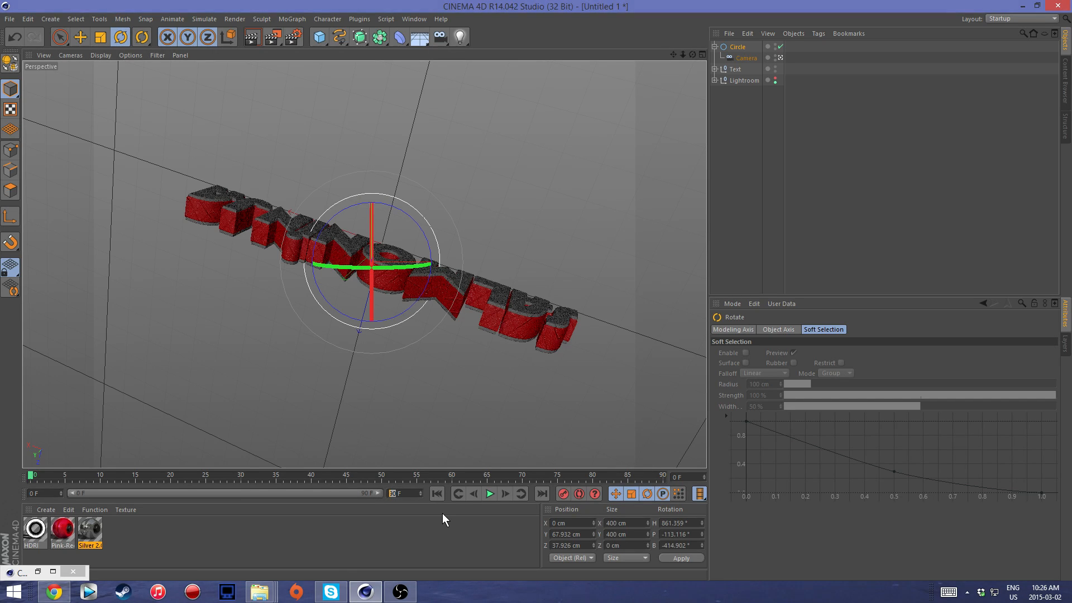
text(0)
key(Return)
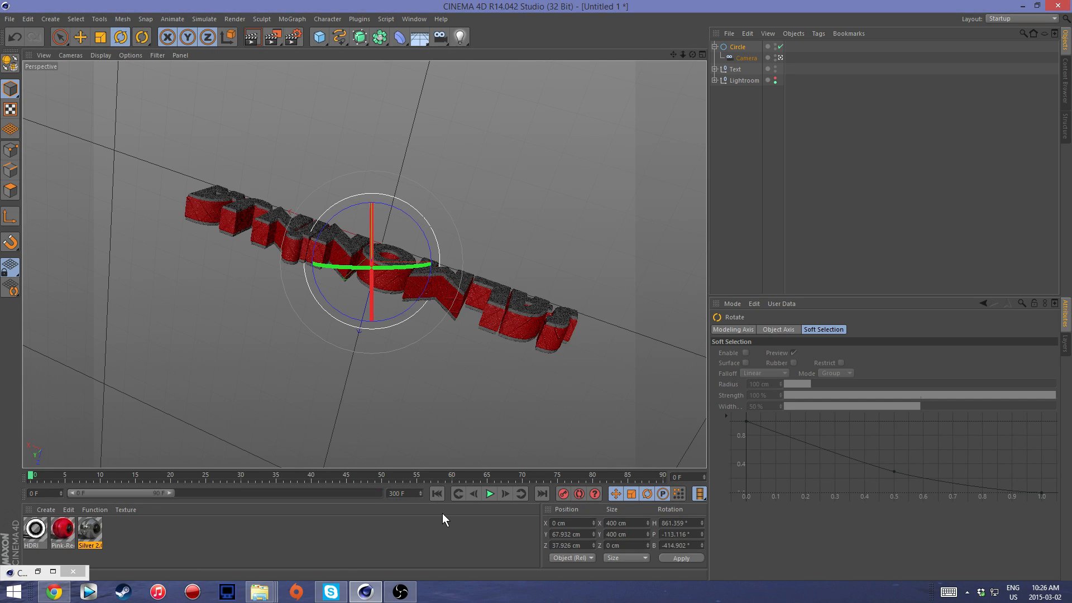
drag(170, 493, 400, 506)
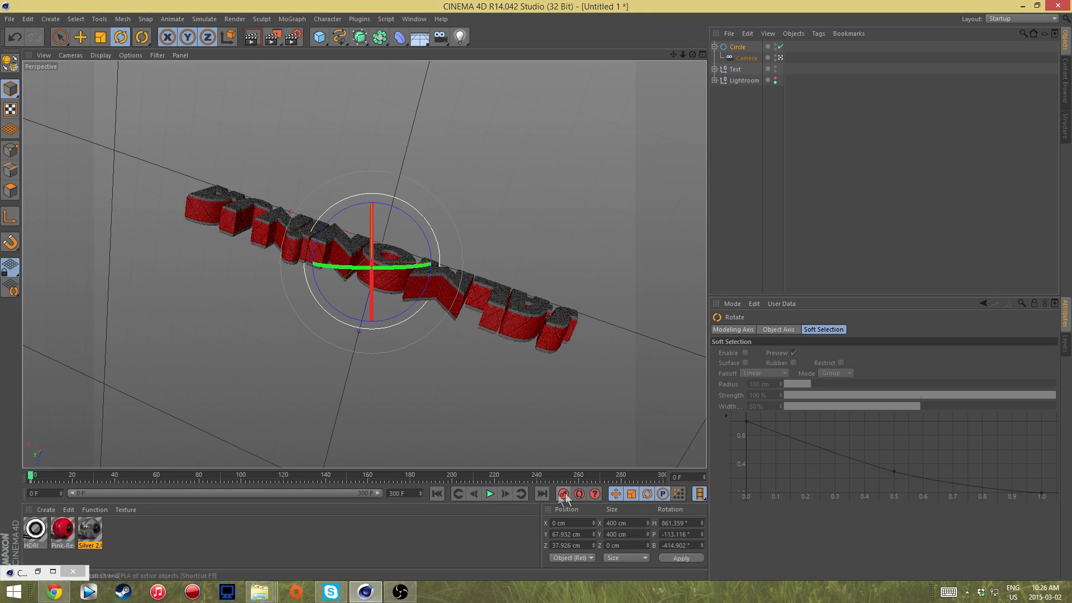
Keyframe the Circle at frame 0 and again at frame 70, rotated to about H 802°, P -184°, B -505°.
click(179, 484)
drag(373, 282, 370, 242)
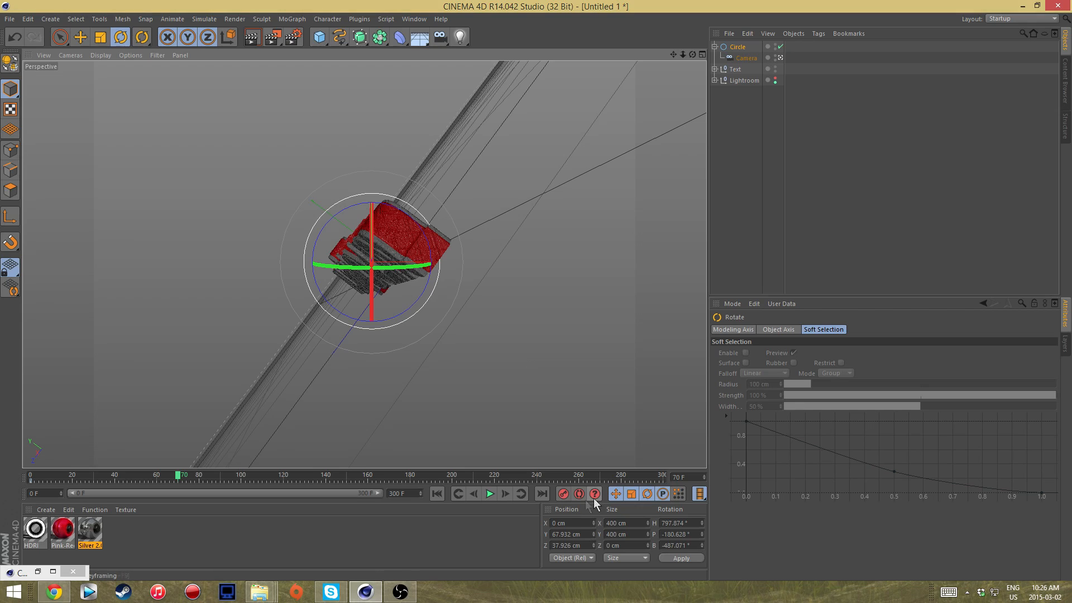
drag(414, 221, 400, 210)
drag(394, 268, 400, 267)
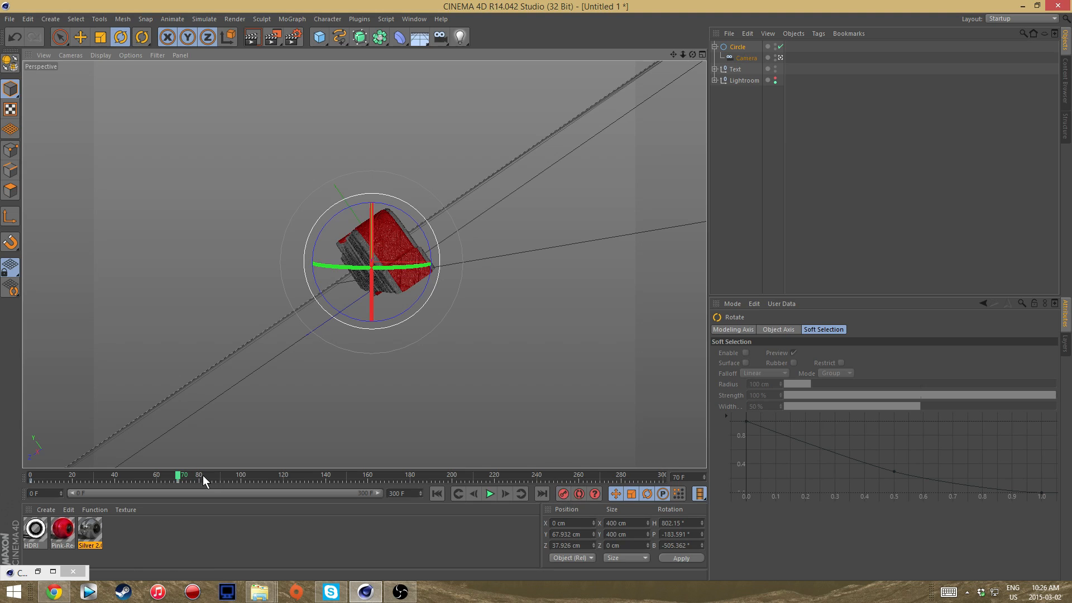
Keyframe the Circle at frame 80, rotated to about H 868°, P -198°, B -525° with the text readable.
mouse_move(178, 475)
mouse_down()
mouse_move(25, 477)
mouse_move(118, 474)
mouse_move(179, 488)
mouse_up()
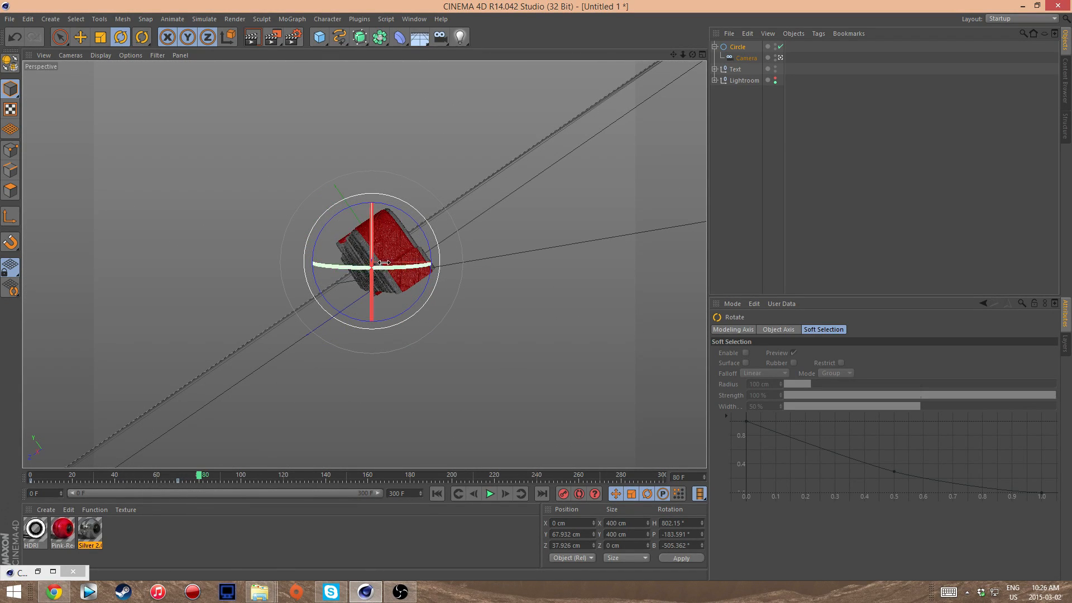
drag(397, 267, 444, 270)
drag(372, 229, 371, 211)
drag(394, 266, 425, 263)
drag(371, 226, 372, 212)
drag(391, 265, 388, 265)
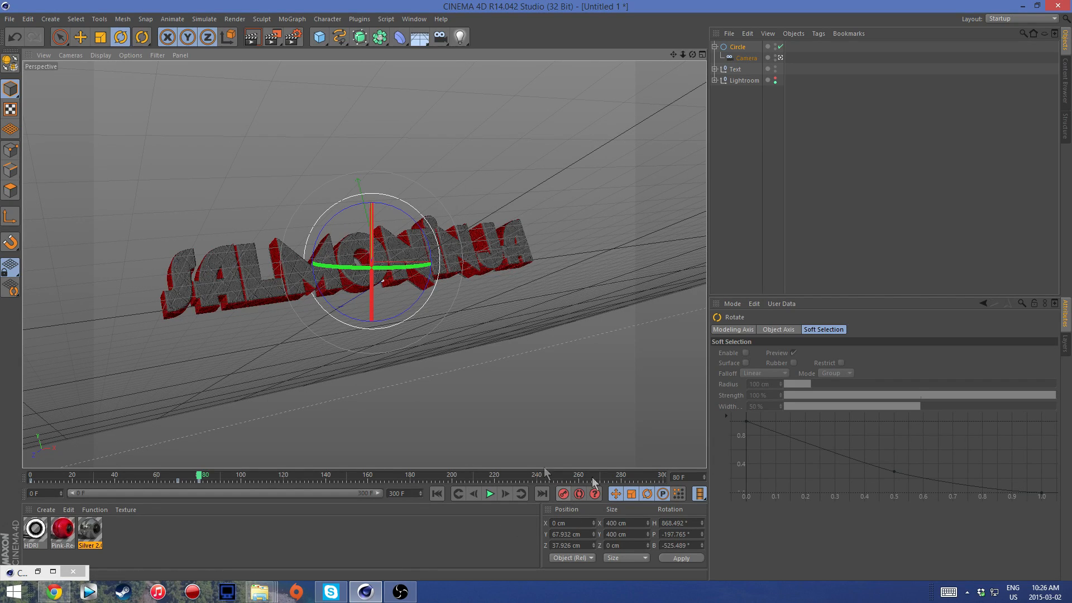
Play the camera animation from frame 0, inspect the frame 70 key, and scrub back to the start.
drag(200, 474, 31, 479)
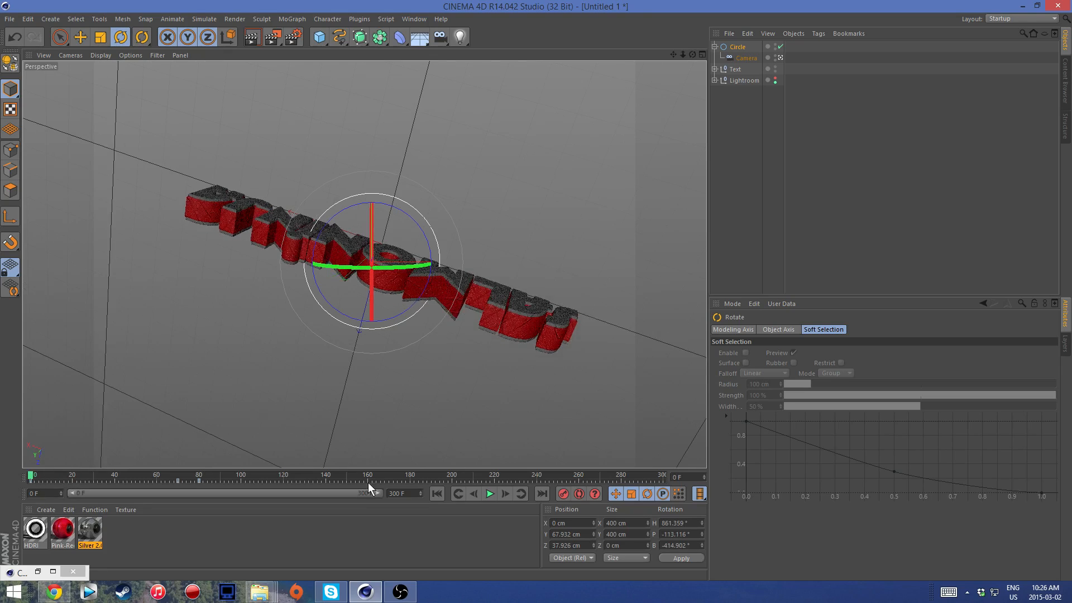
click(488, 491)
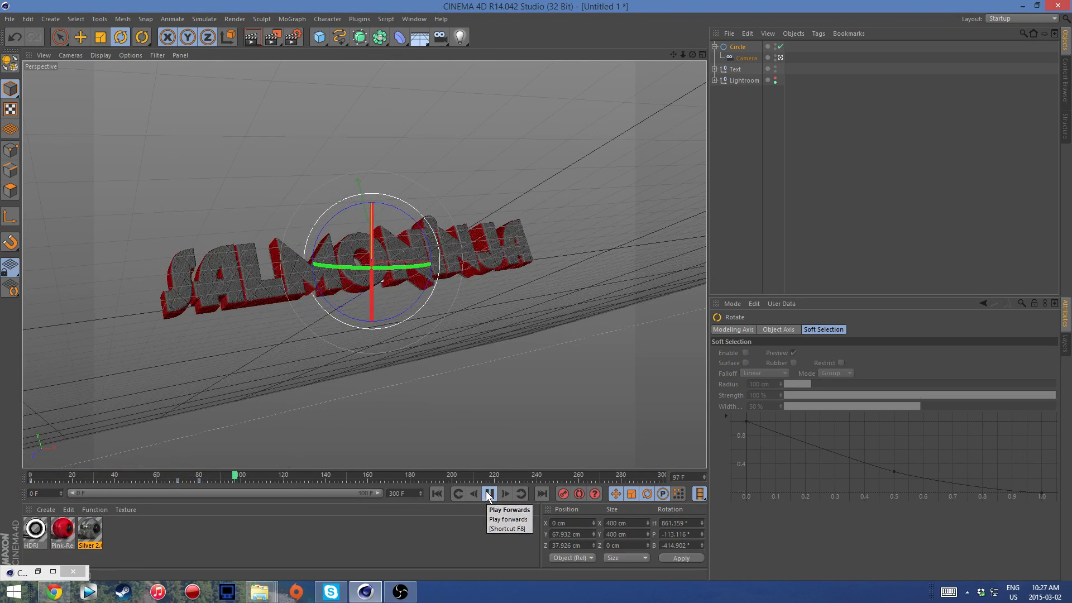
click(178, 480)
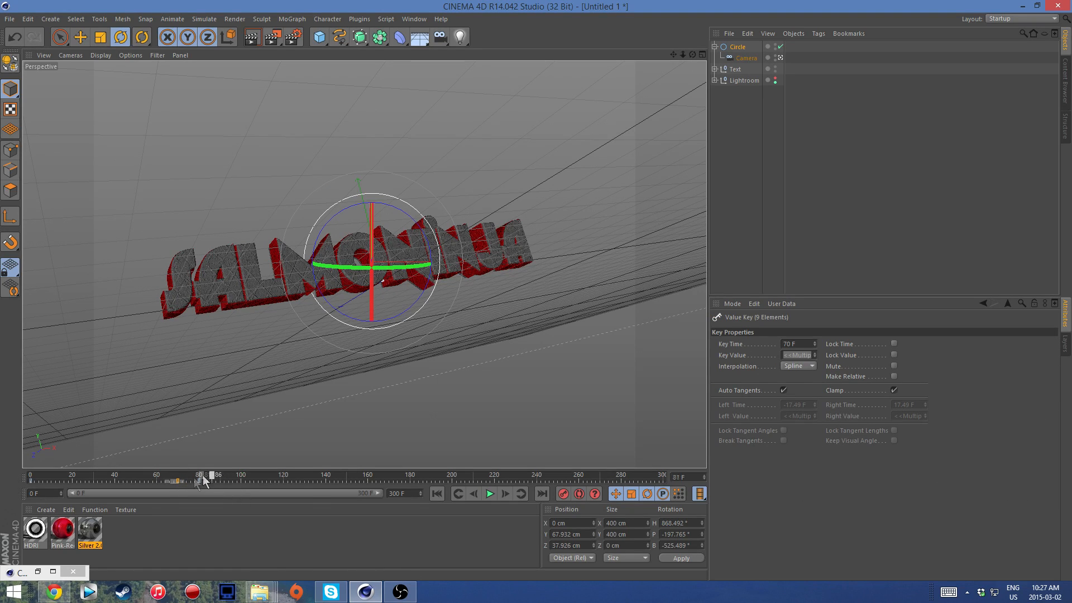
drag(204, 481, 175, 491)
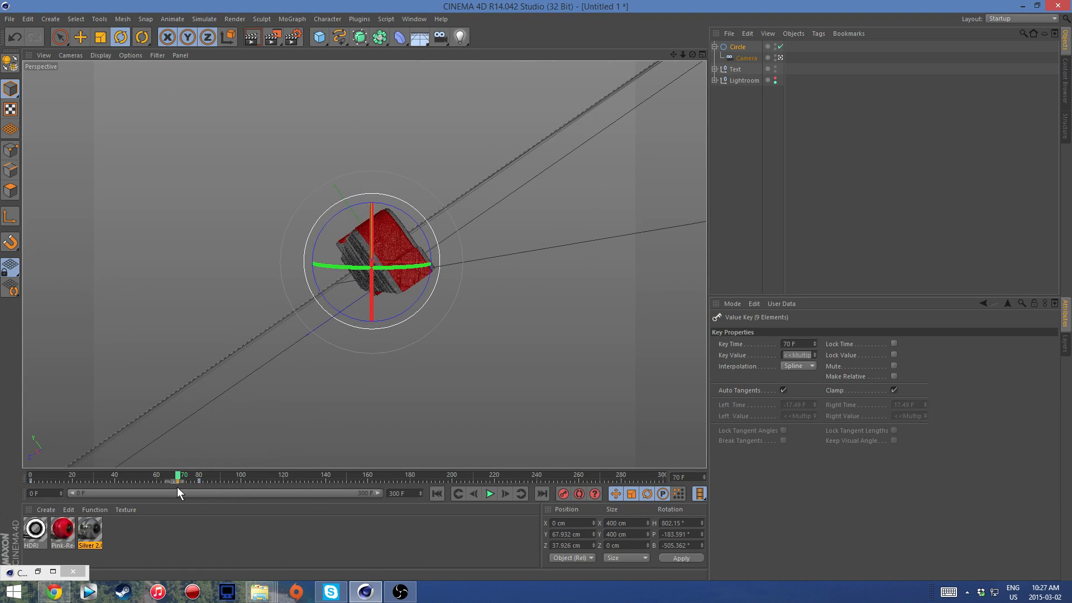
click(178, 490)
drag(179, 477, 26, 502)
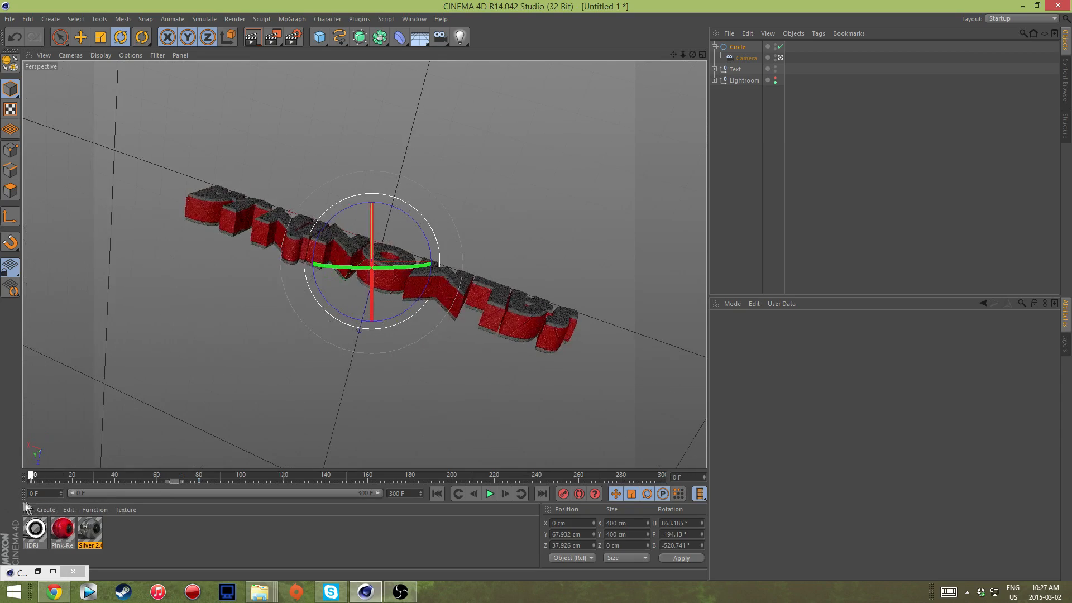
Clear the Circle's existing keys at frames 70 and 80 and return to frame 0.
drag(244, 390, 375, 392)
drag(81, 472, 179, 478)
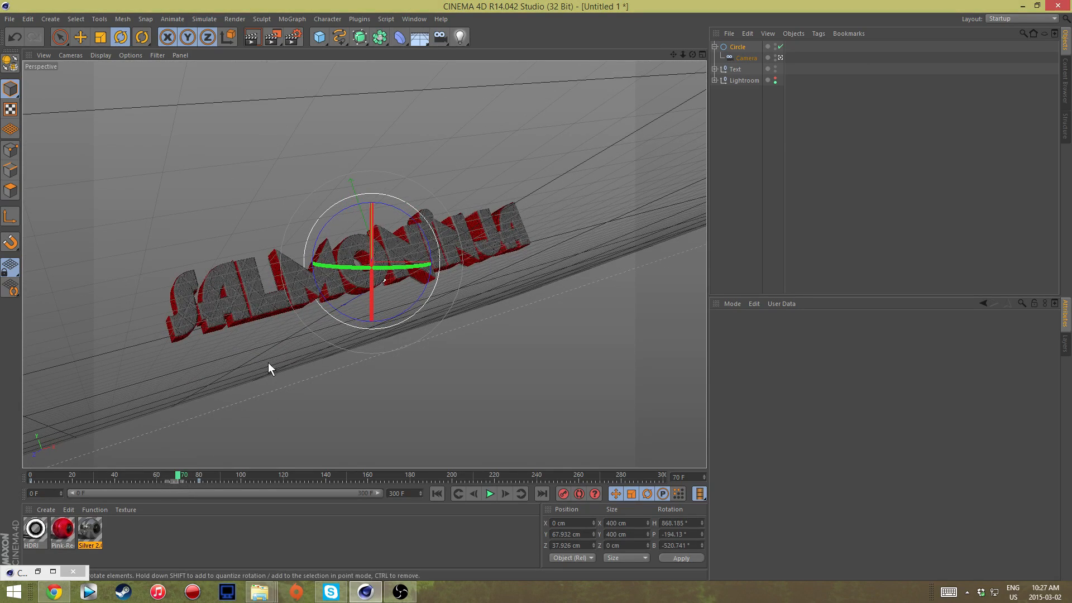
drag(371, 250, 372, 241)
drag(379, 155, 377, 113)
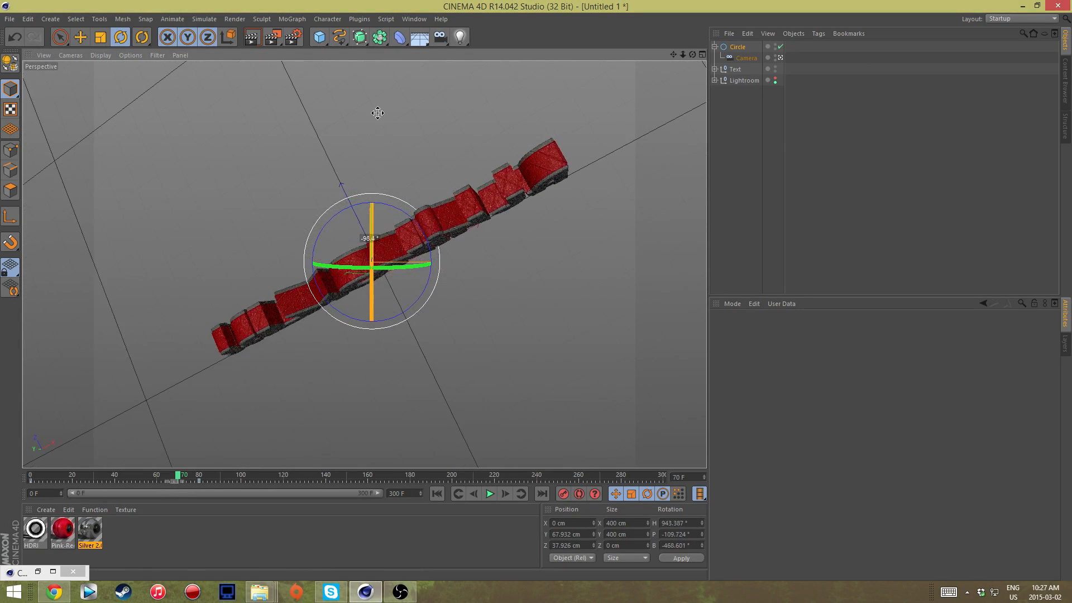
mouse_move(230, 473)
mouse_down()
mouse_move(210, 480)
mouse_move(223, 488)
mouse_up()
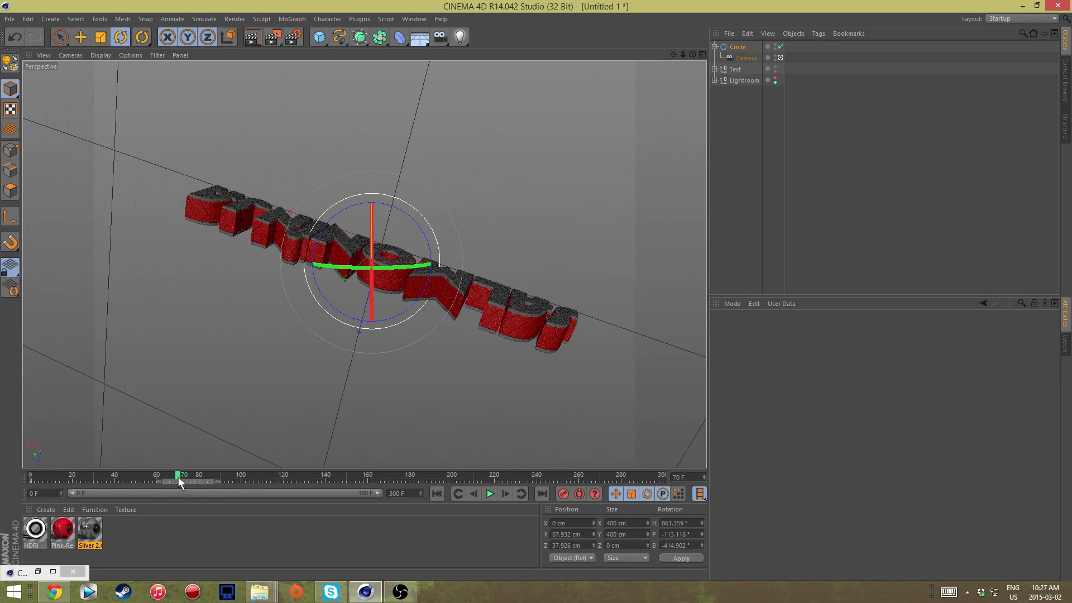
drag(371, 280, 366, 344)
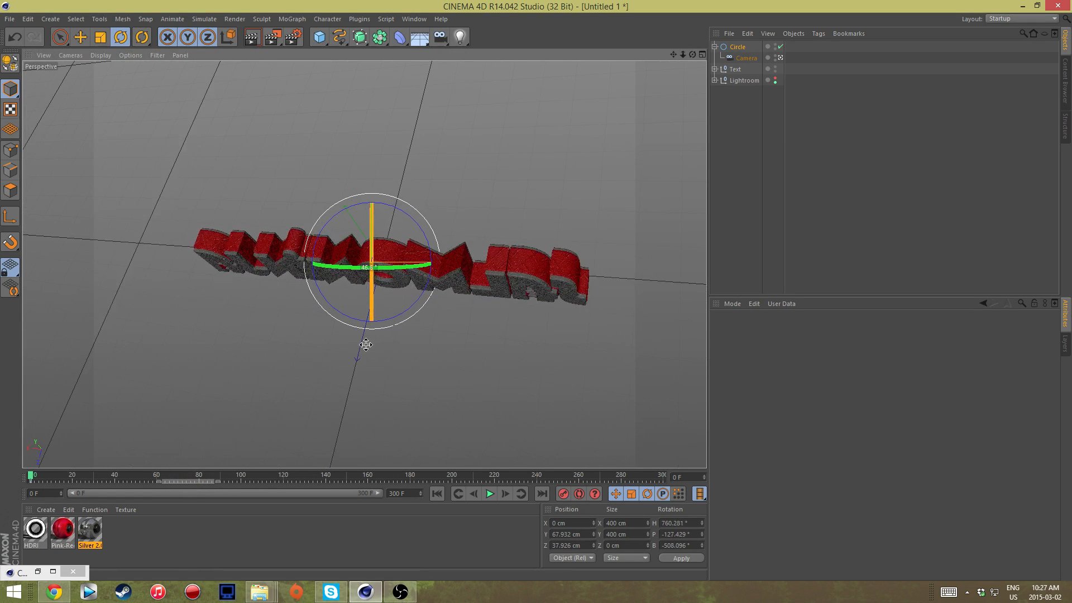
click(51, 478)
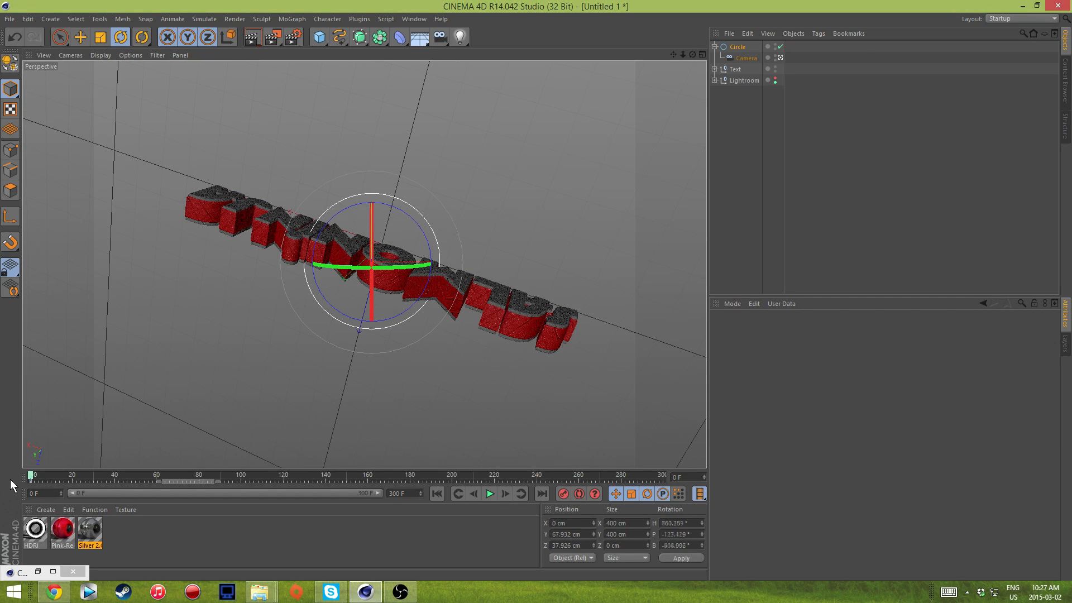
Keyframe the Circle at frame 0, rotated to about H 729°, P -143°, B -518°.
drag(368, 274, 422, 406)
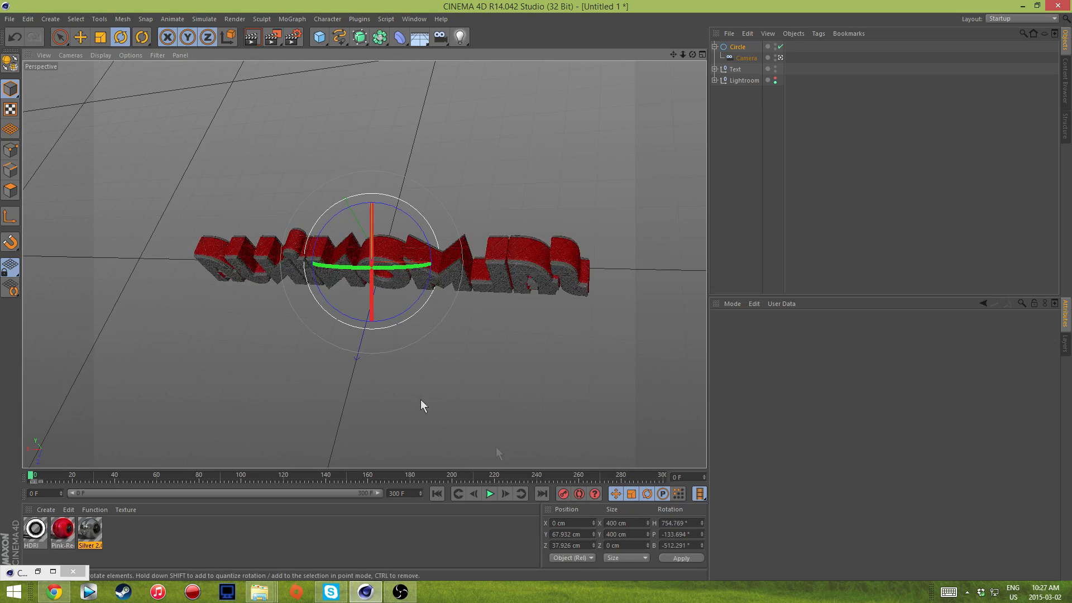
drag(395, 264, 268, 255)
drag(430, 246, 440, 277)
drag(373, 216, 373, 209)
drag(358, 266, 406, 265)
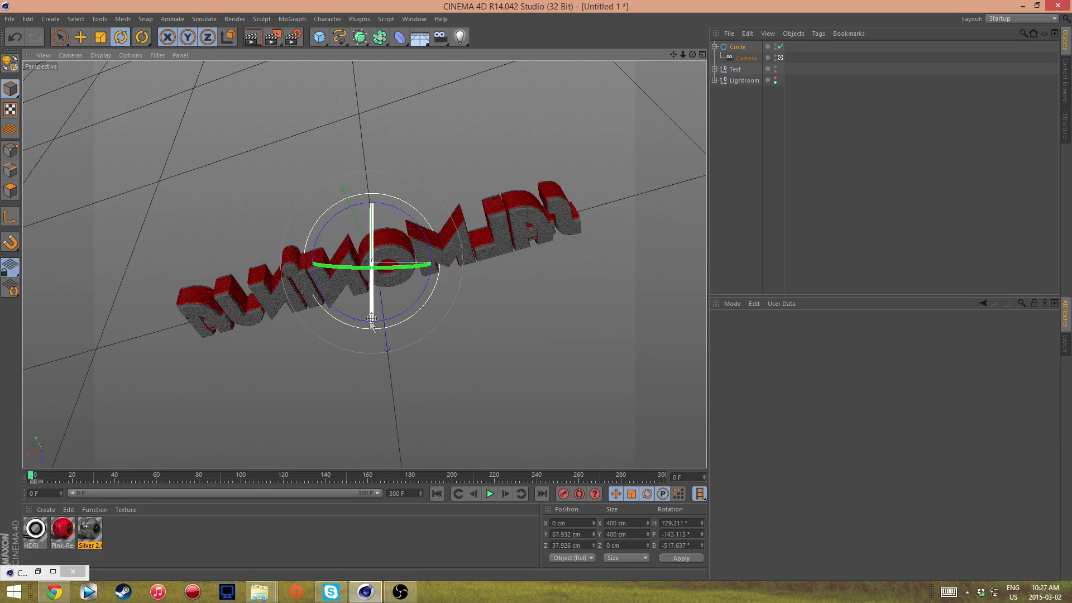
Keyframe the Circle at frame 70, rotated to about H 804°, P -184°, B -499°, and scrub back to check the motion.
drag(30, 474, 78, 481)
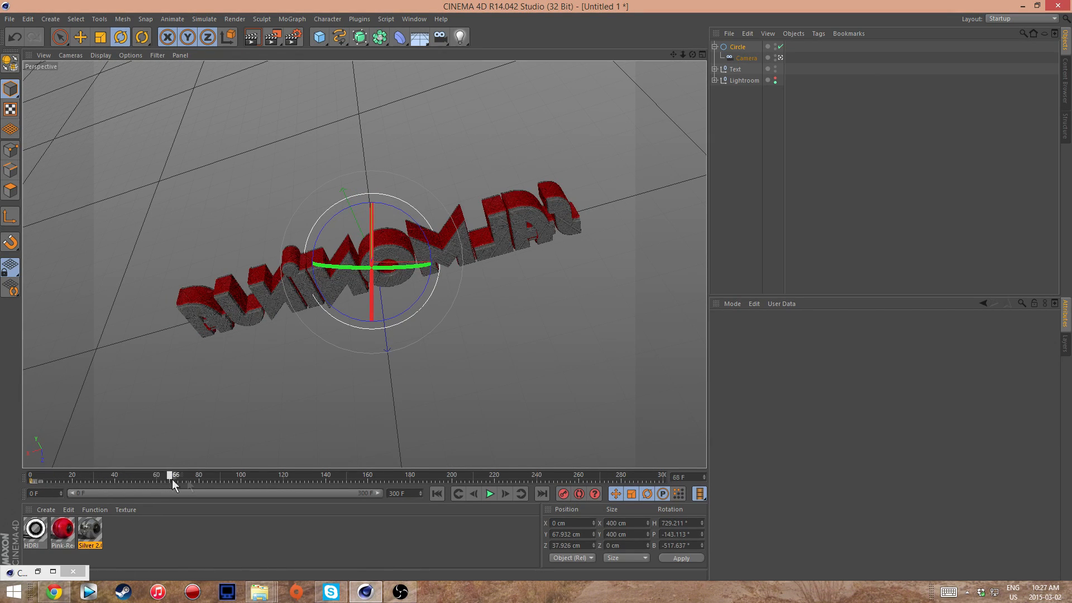
drag(176, 477, 178, 477)
drag(394, 263, 506, 272)
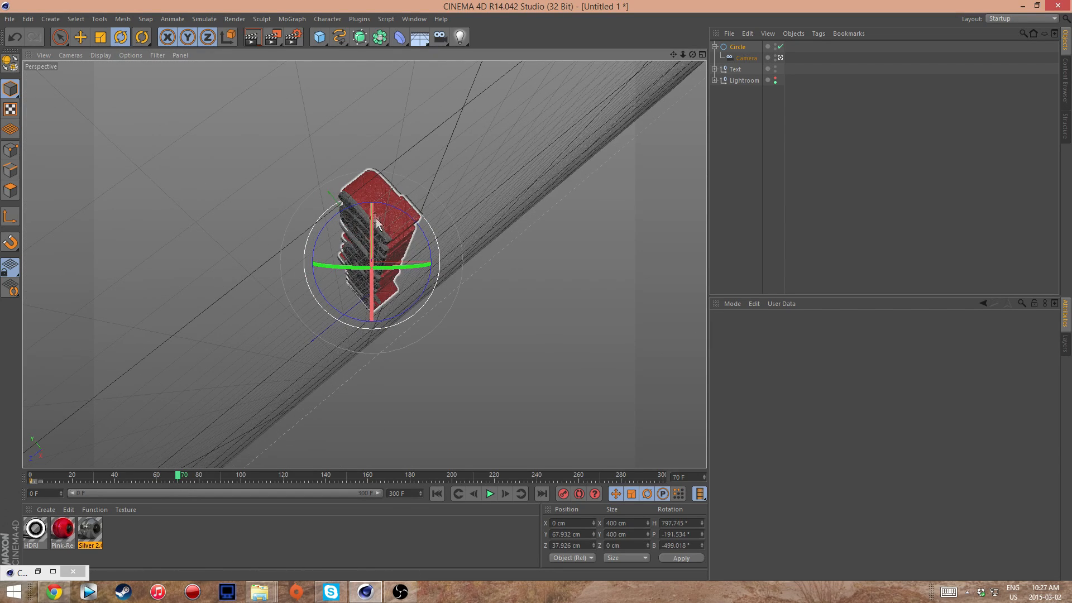
mouse_move(374, 218)
mouse_down()
mouse_move(337, 212)
mouse_move(354, 213)
mouse_up()
drag(356, 265, 322, 228)
drag(402, 267, 425, 264)
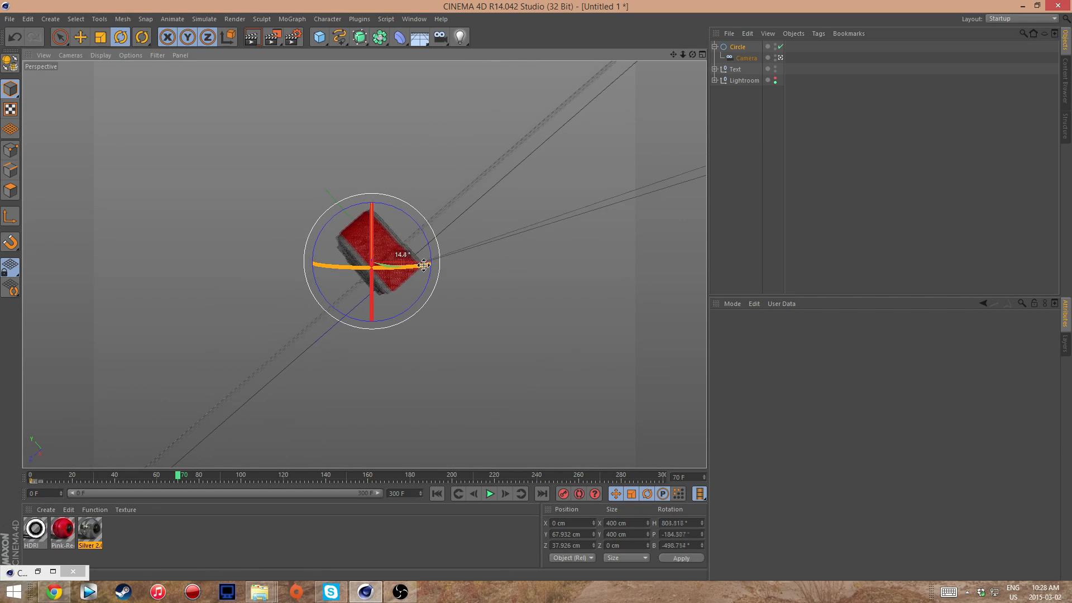
drag(179, 480, 6, 482)
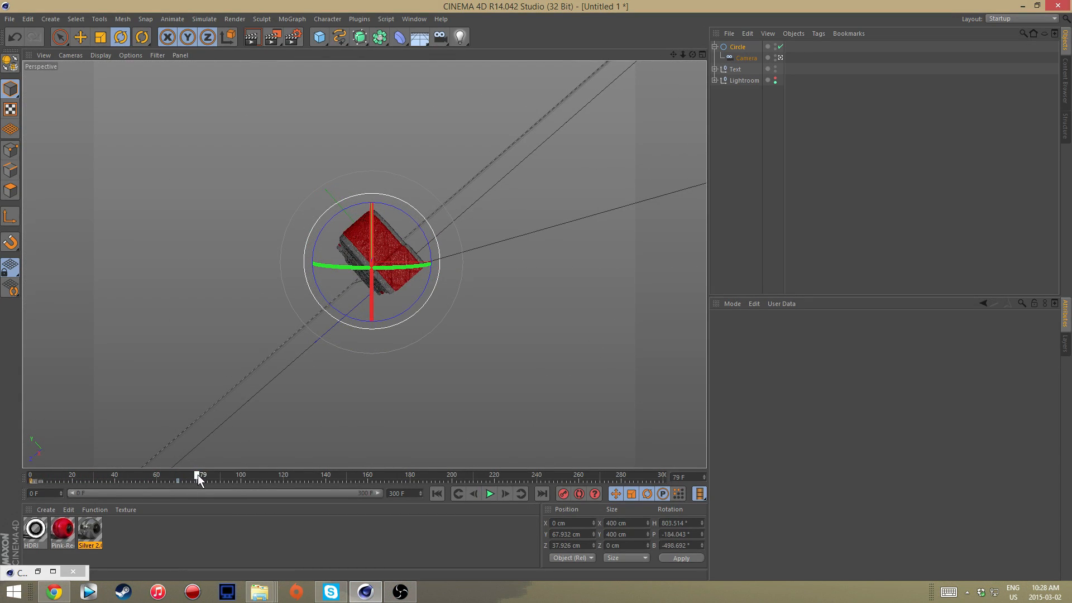
Keyframe the Circle at frame 80, rotated to about H 870°, P -198°, B -523°, and scrub back to the start.
drag(394, 264, 419, 266)
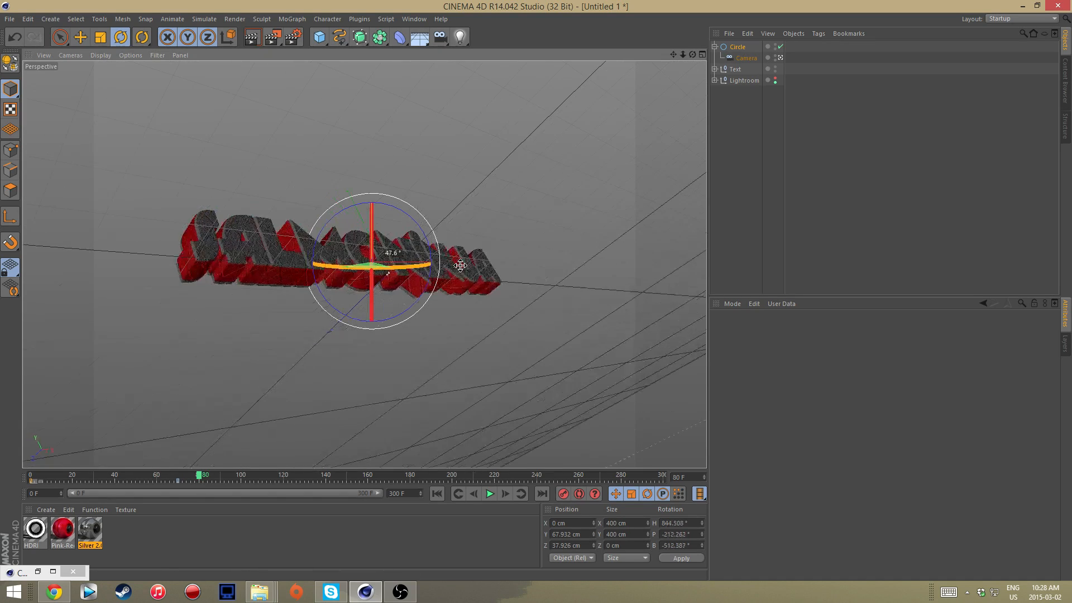
drag(373, 210, 395, 208)
drag(373, 260, 408, 268)
drag(371, 224, 335, 218)
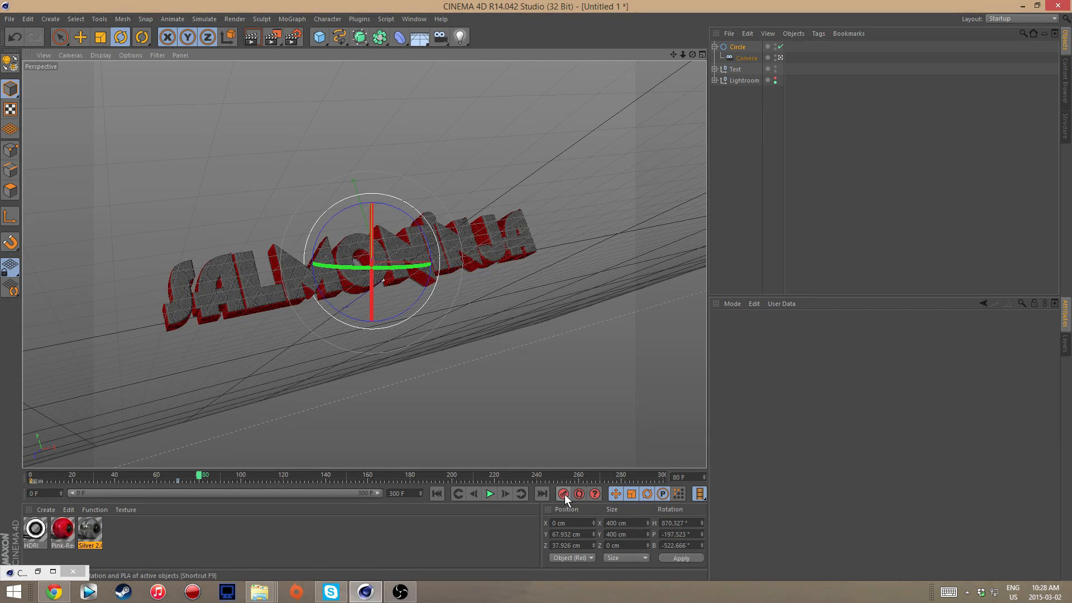
drag(199, 479, 6, 490)
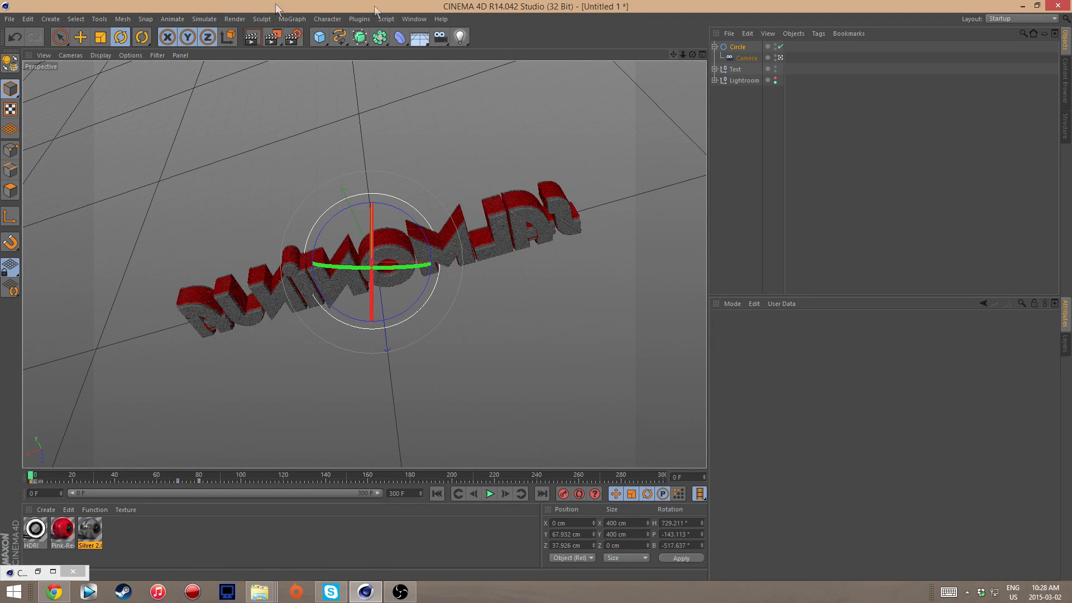
Leave the camera view to examine the Circle and Camera around the text, and look through the camera again to play the animation.
click(780, 56)
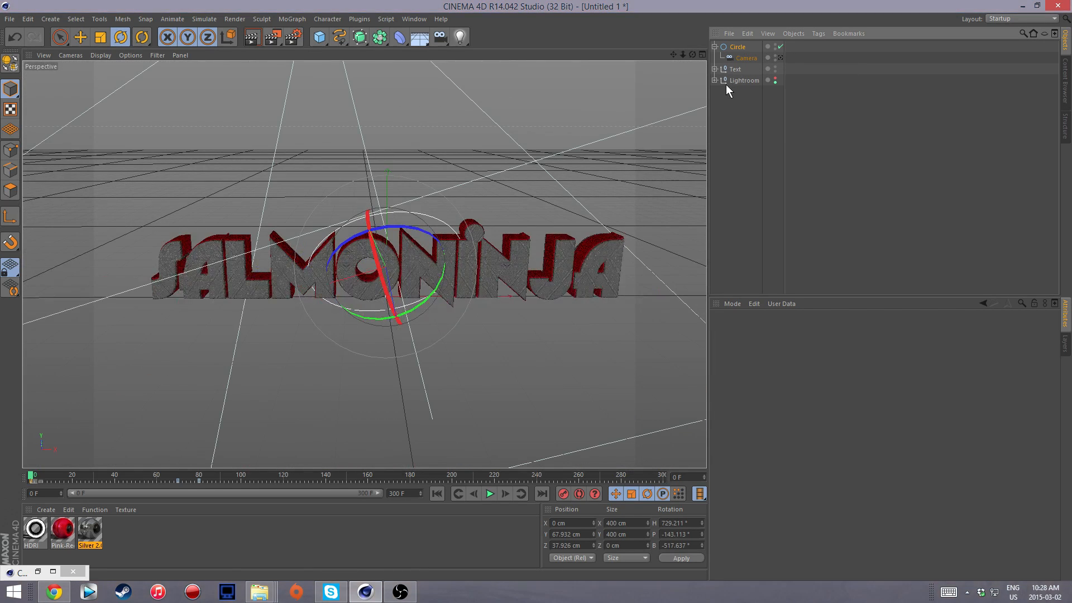
mouse_move(683, 55)
mouse_down()
mouse_move(602, 60)
mouse_move(683, 54)
mouse_up()
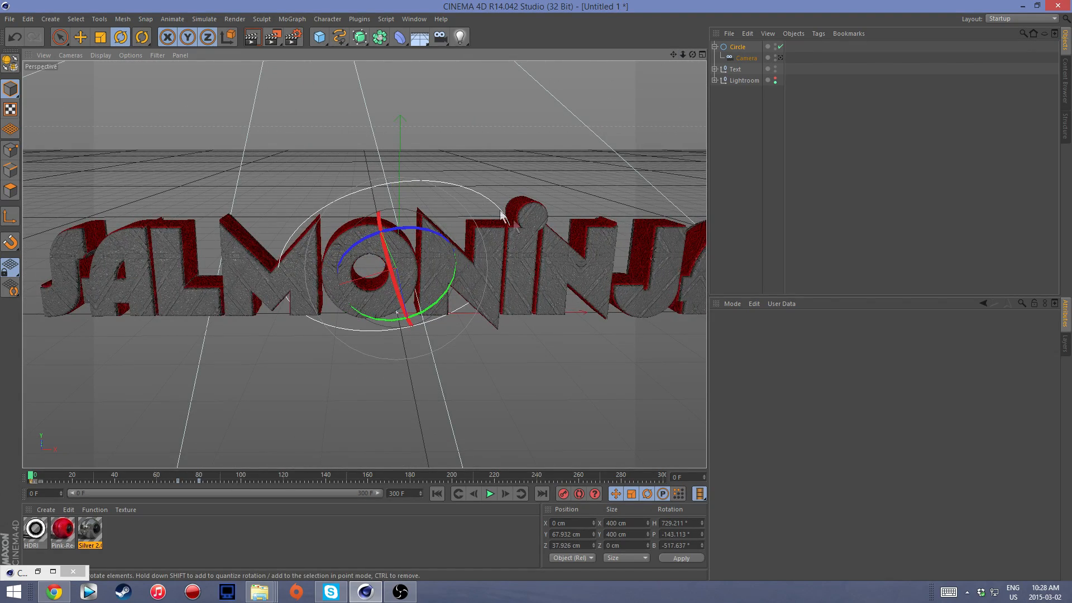
drag(682, 55, 653, 55)
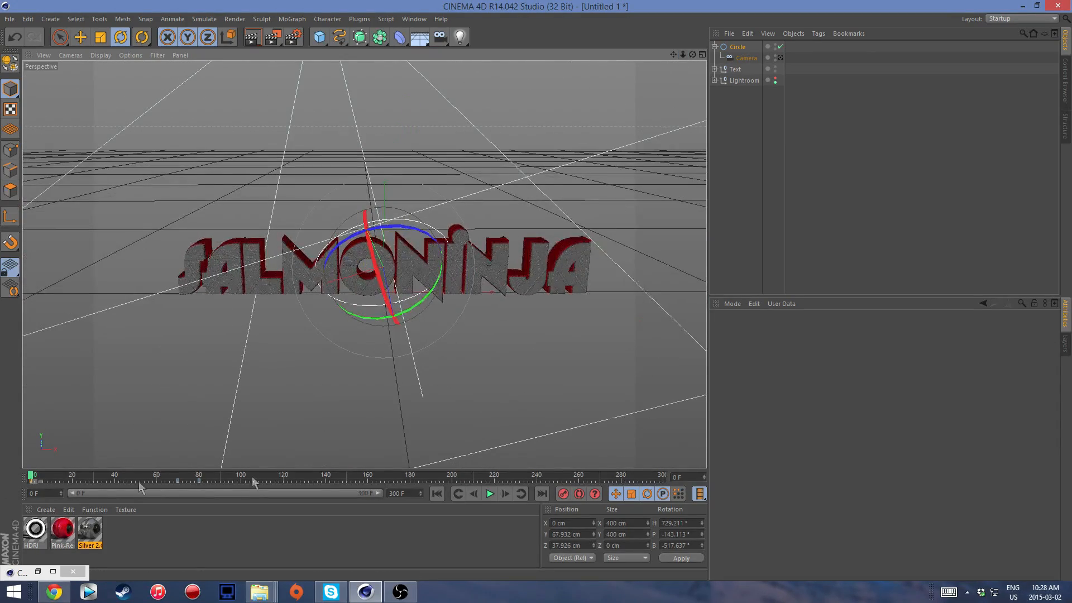
mouse_move(31, 477)
mouse_down()
mouse_move(213, 479)
mouse_move(209, 465)
mouse_move(28, 475)
mouse_up()
drag(15, 397, 19, 426)
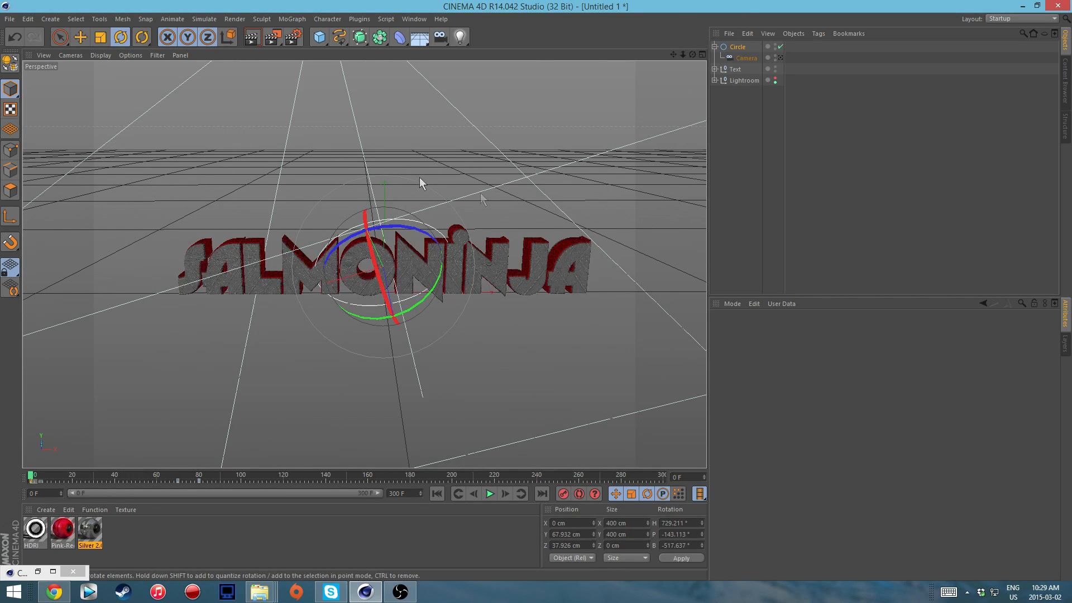
click(744, 48)
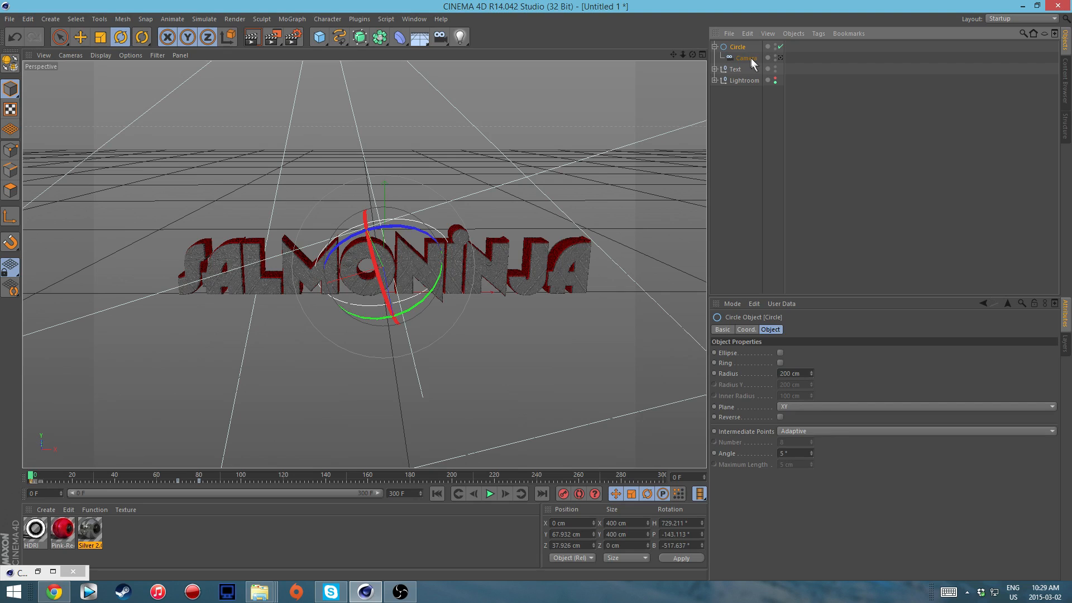
click(750, 58)
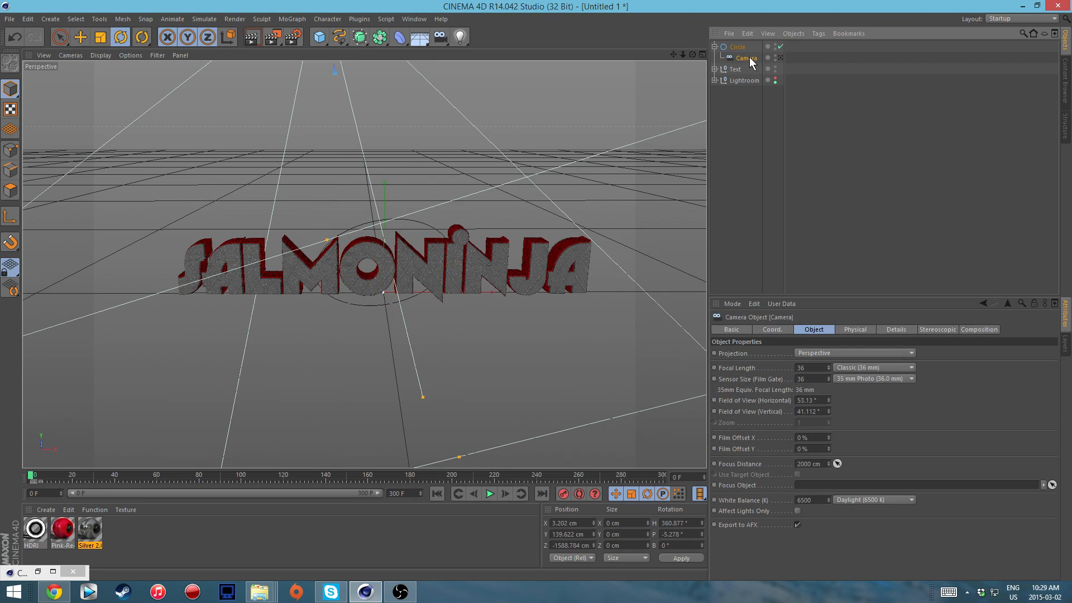
click(780, 57)
click(489, 495)
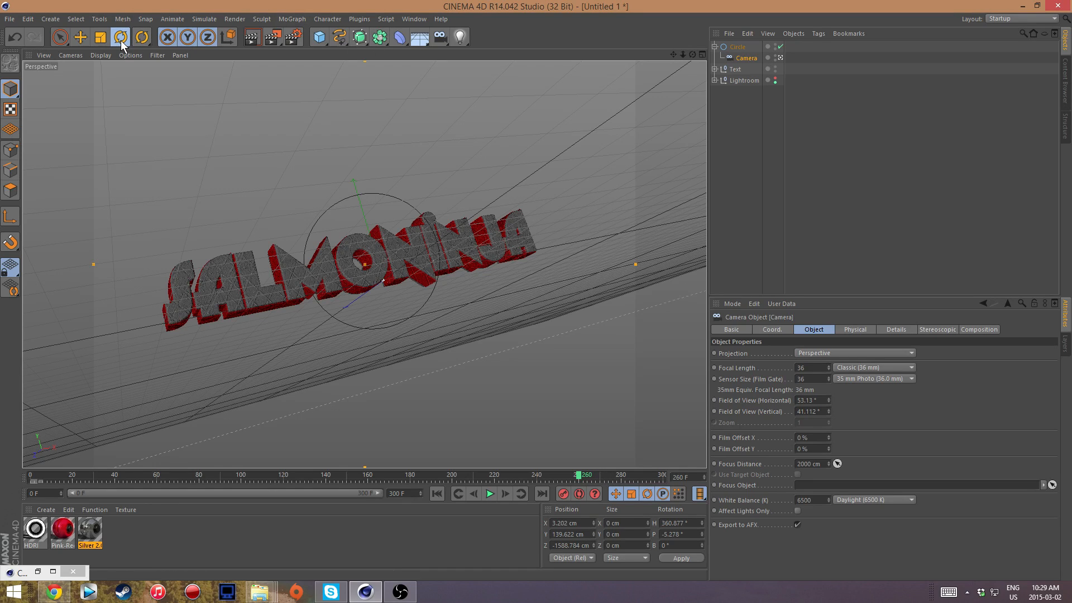
Keyframe the Circle at frame 260, rotated to about H 863°, P -195°, B -521°.
click(742, 46)
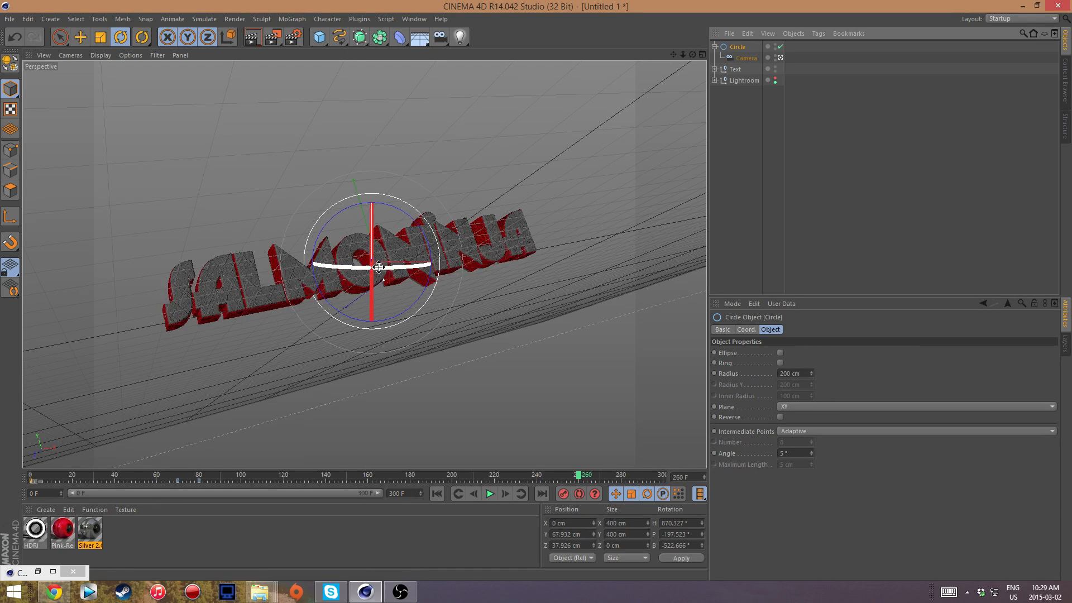
drag(379, 267, 369, 268)
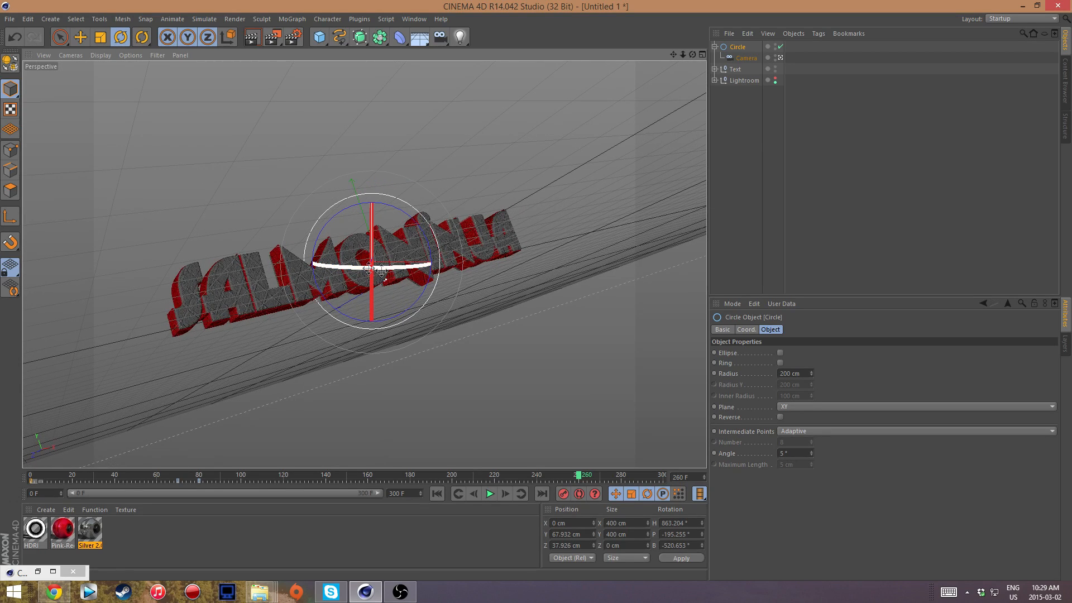
click(563, 492)
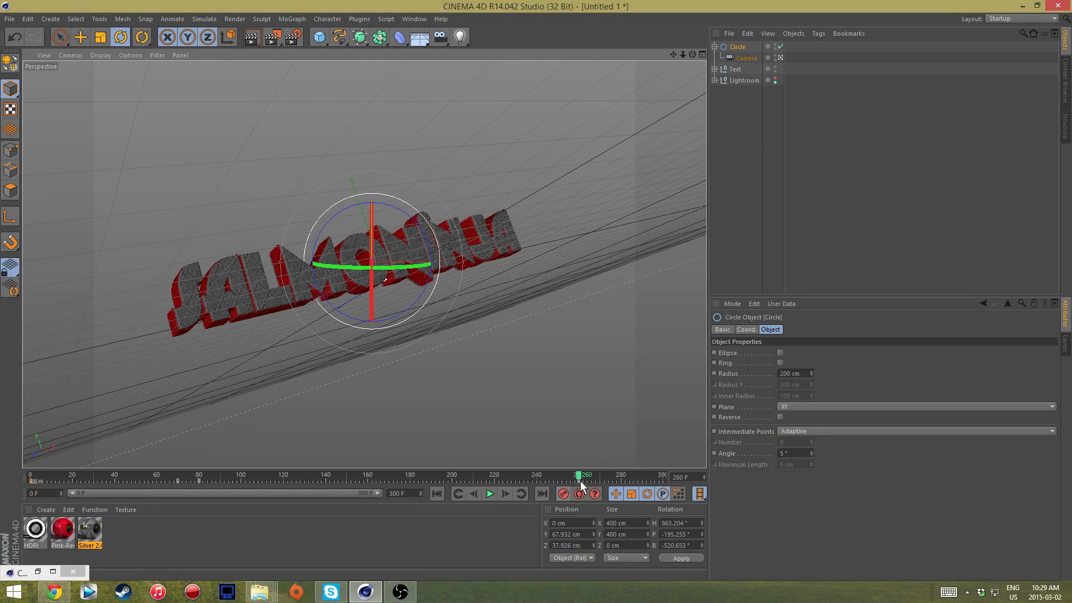
Rotate the Circle to a new camera angle at frame 300 and keyframe it there.
drag(580, 476, 589, 474)
drag(401, 267, 489, 266)
drag(372, 231, 457, 261)
drag(405, 215, 359, 202)
drag(393, 267, 439, 264)
Play the animation from frame 0 and delete the Circle's key at frame 260.
drag(663, 477, 31, 475)
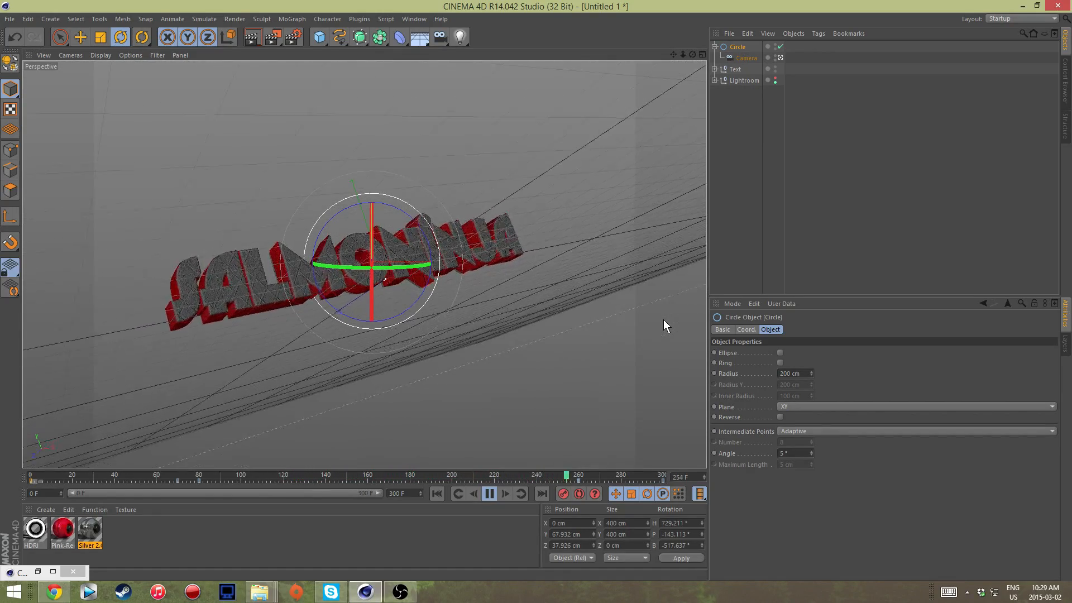
click(488, 494)
click(581, 474)
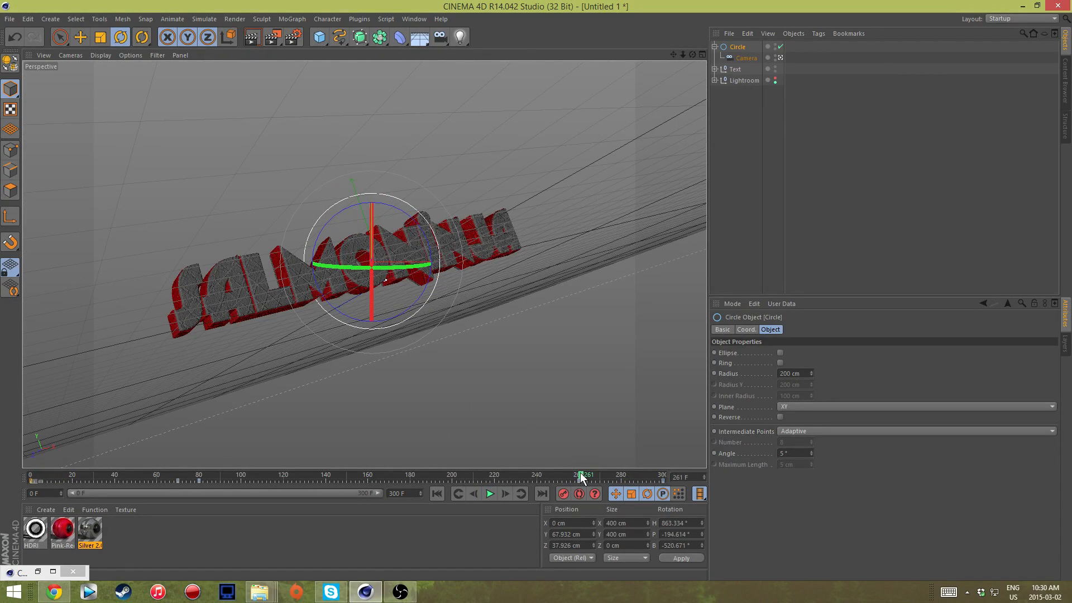
mouse_move(579, 473)
mouse_down()
mouse_move(176, 493)
mouse_move(581, 480)
mouse_up()
click(578, 479)
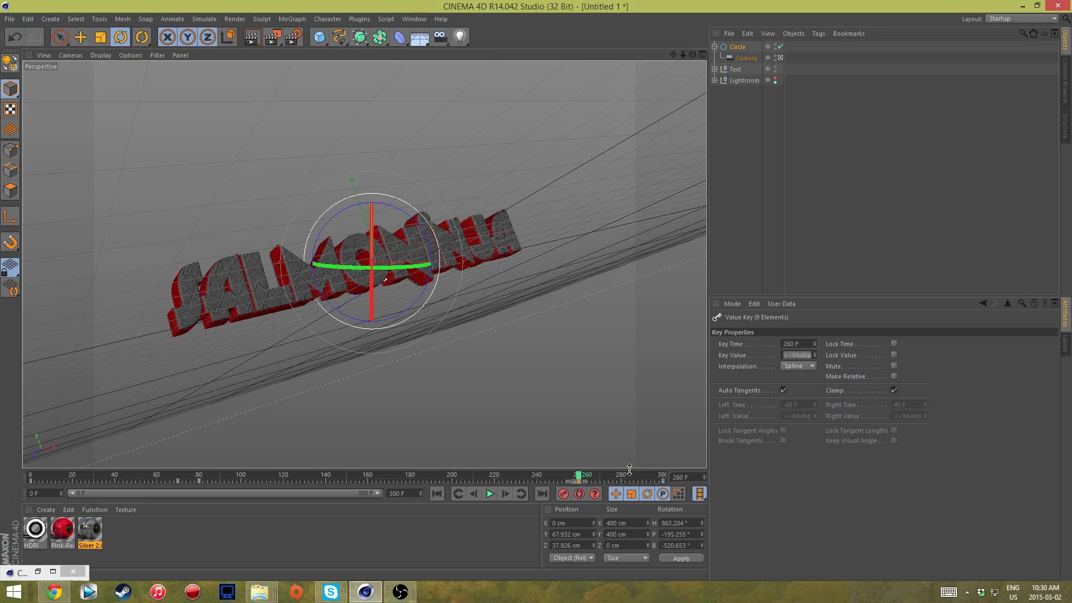
key(Delete)
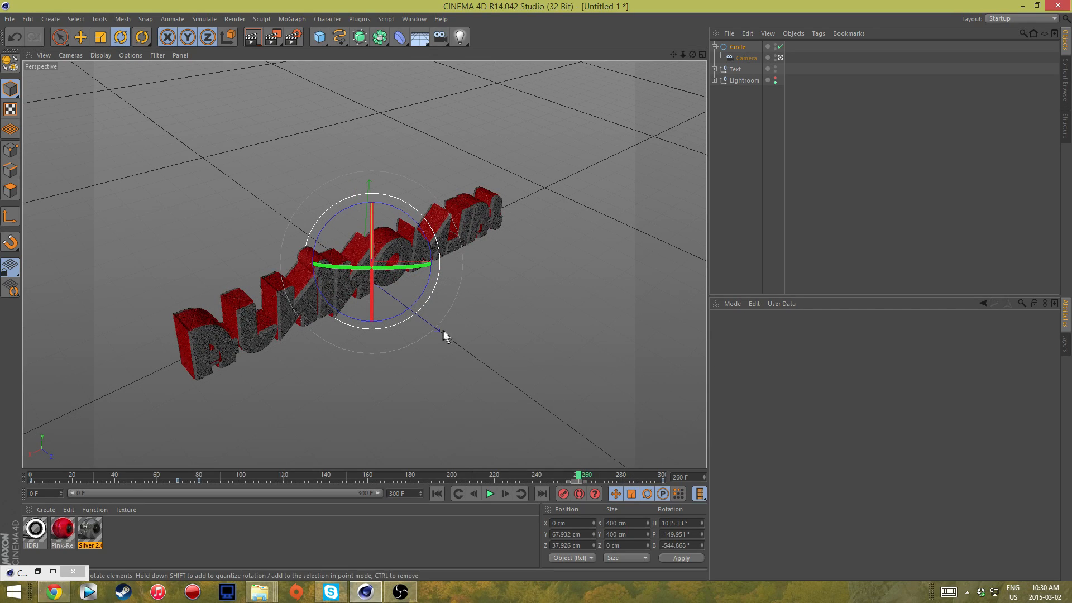
Keyframe the Circle at frame 260 with a new rotation of about H 900°, P -201°, B -550°.
mouse_move(579, 479)
mouse_down()
mouse_move(166, 481)
mouse_move(577, 483)
mouse_up()
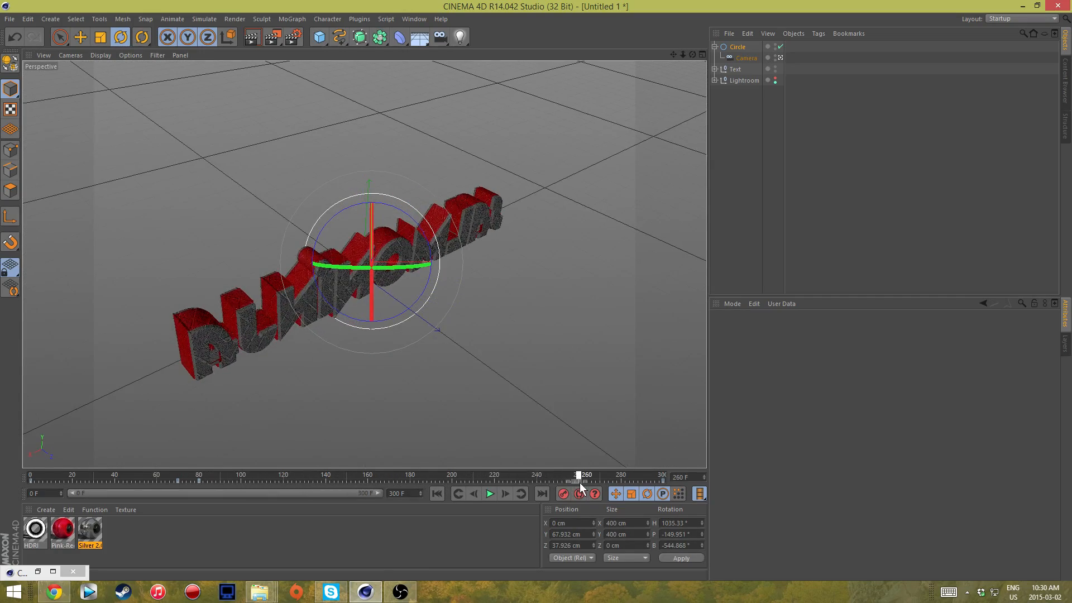
drag(384, 275, 215, 263)
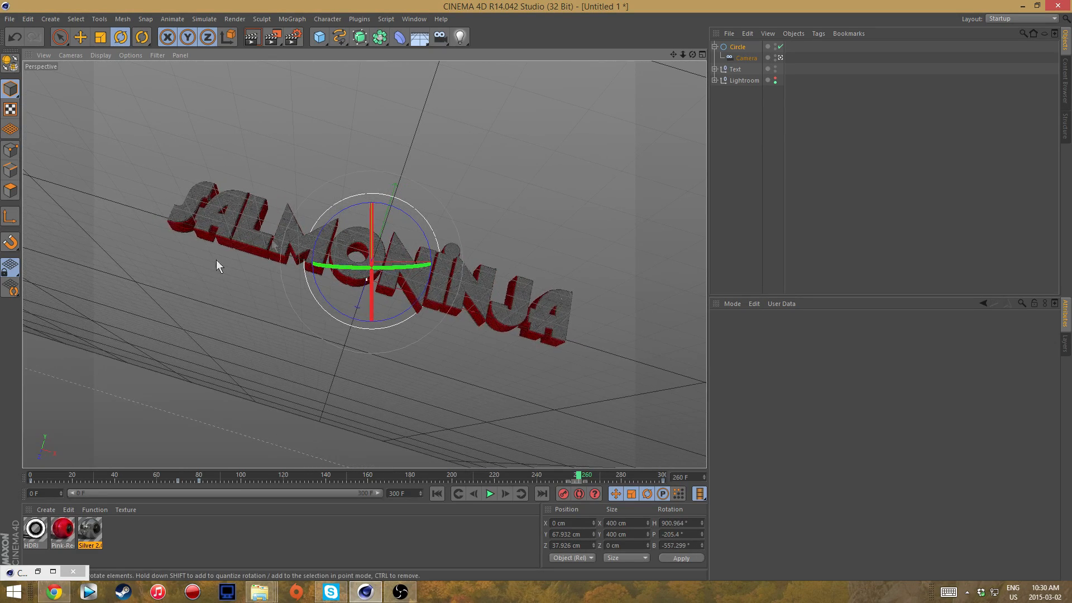
drag(346, 205, 347, 207)
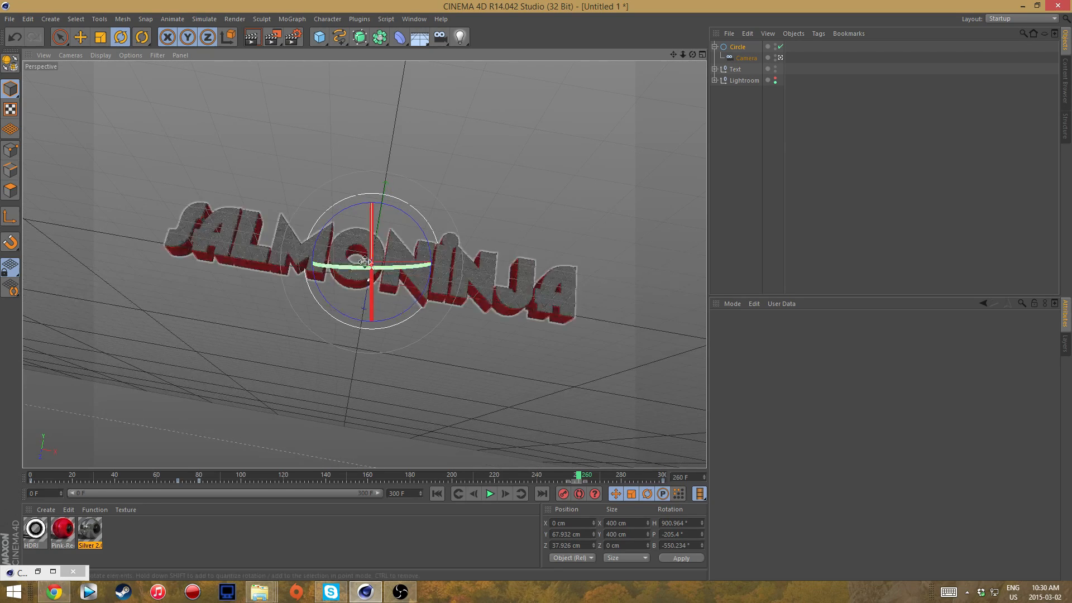
drag(371, 245, 370, 240)
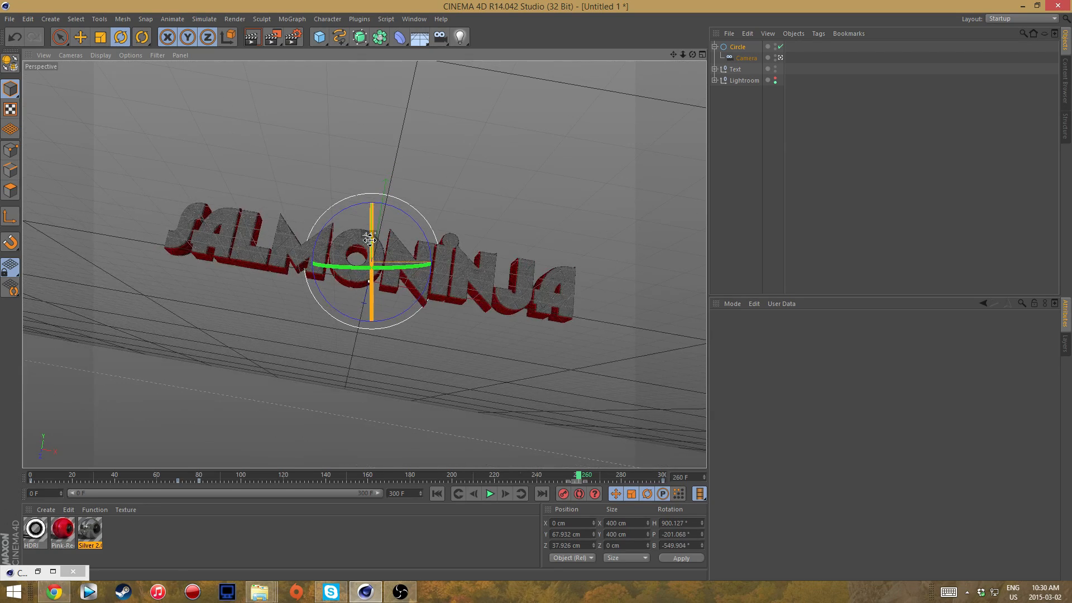
click(564, 494)
Play the revised camera animation from frame 0 and inspect the view around frame 260.
drag(578, 476, 31, 477)
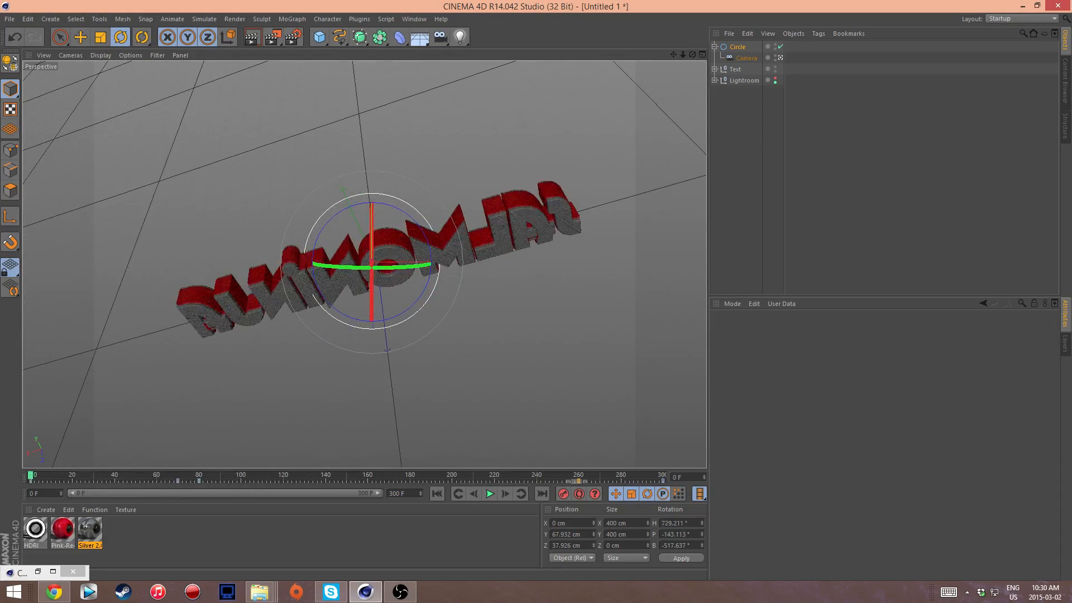
click(489, 494)
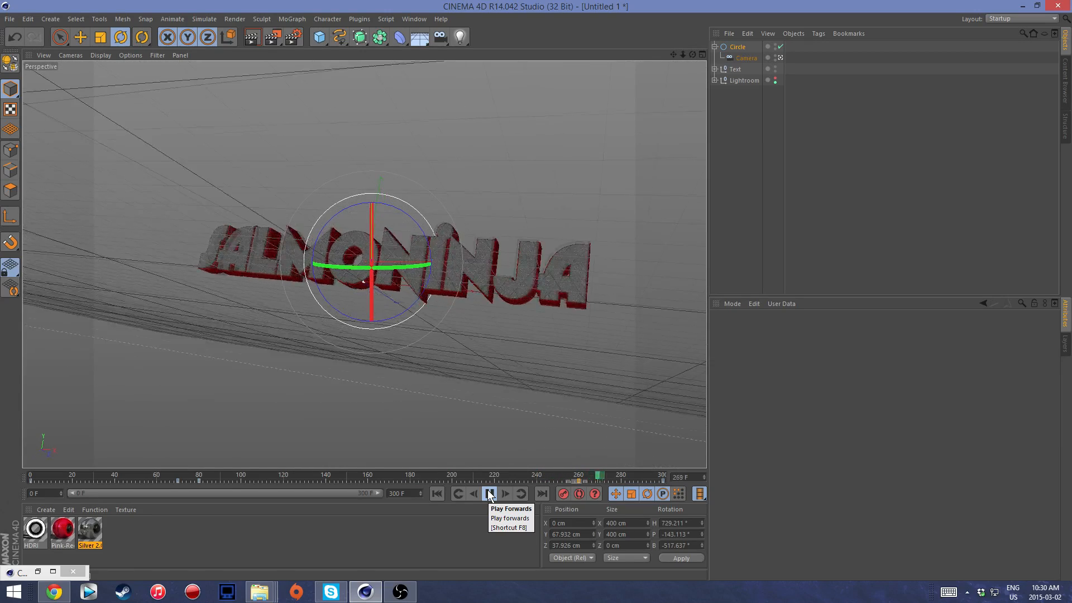
click(489, 493)
click(581, 477)
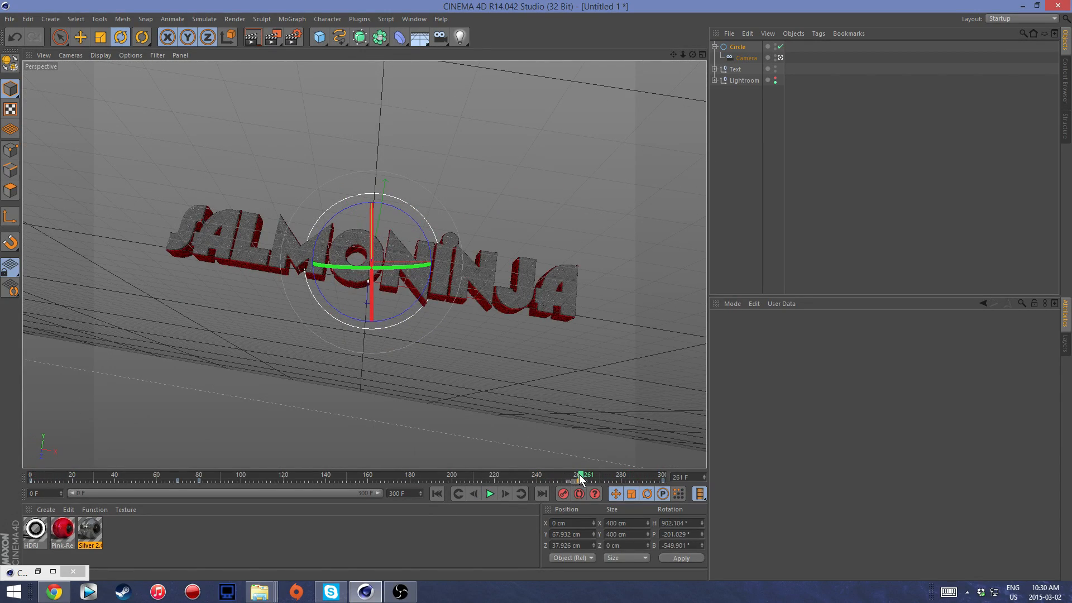
Replace the Circle's key at frame 260 with a new keyframe rotated to about H 871°, P -200°, B -543°.
click(576, 477)
mouse_move(576, 477)
mouse_down()
mouse_move(111, 484)
mouse_move(580, 484)
mouse_up()
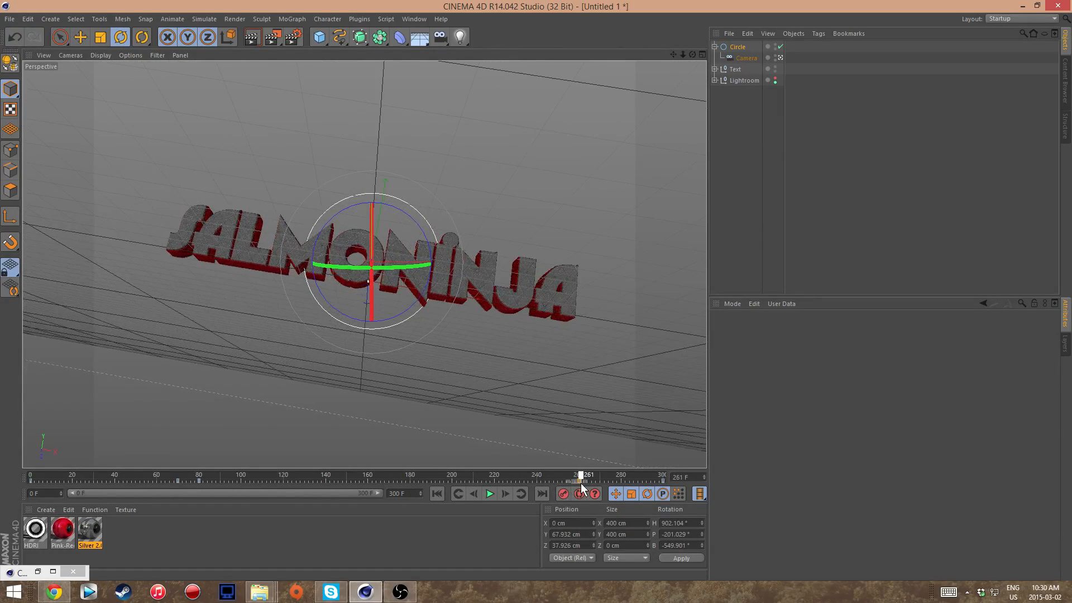
click(579, 481)
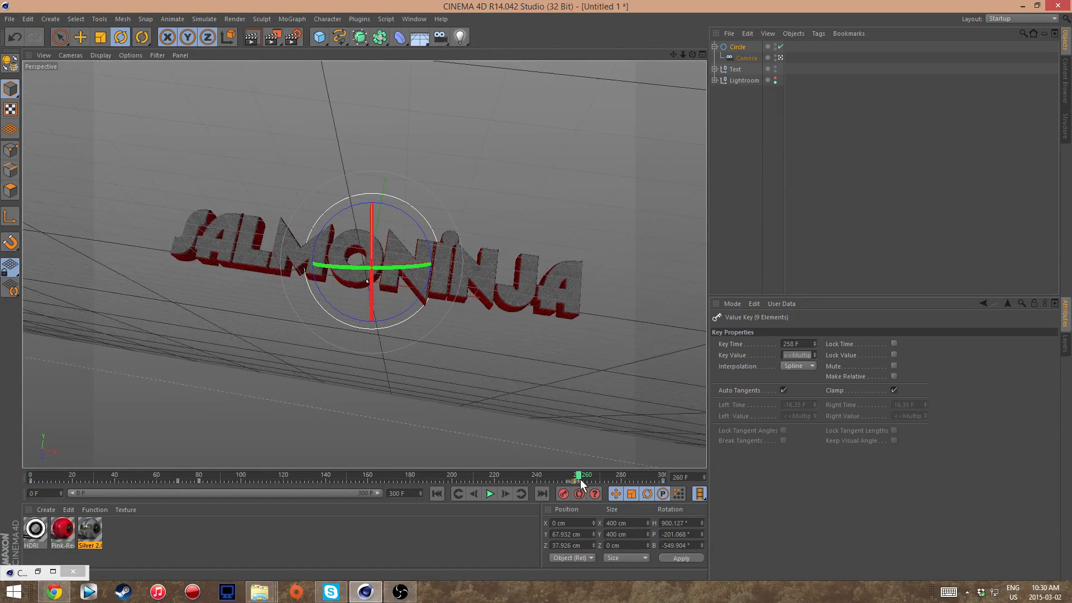
drag(585, 480, 578, 481)
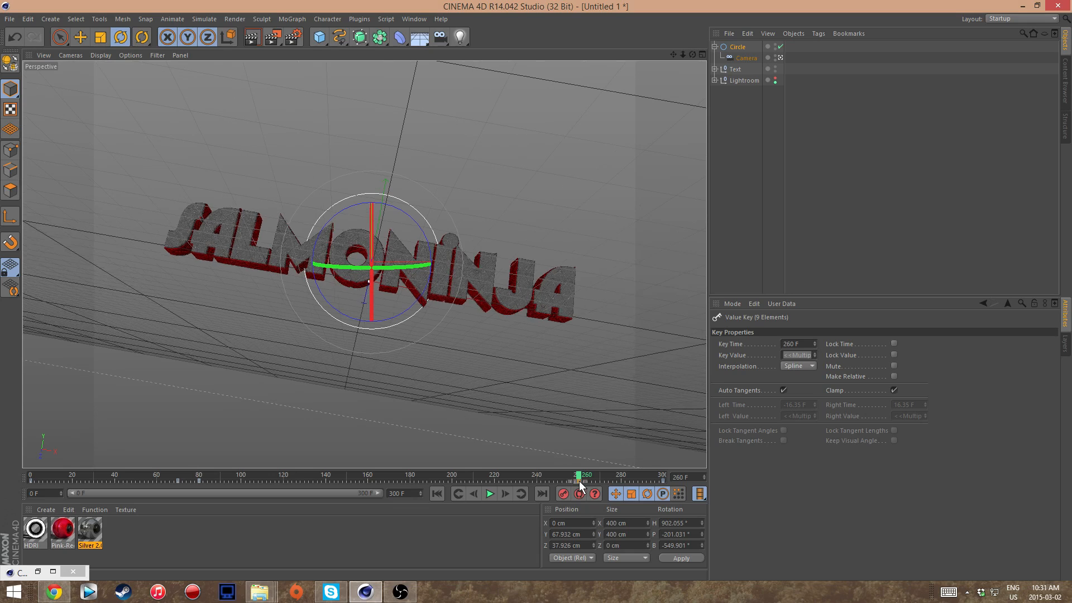
key(Delete)
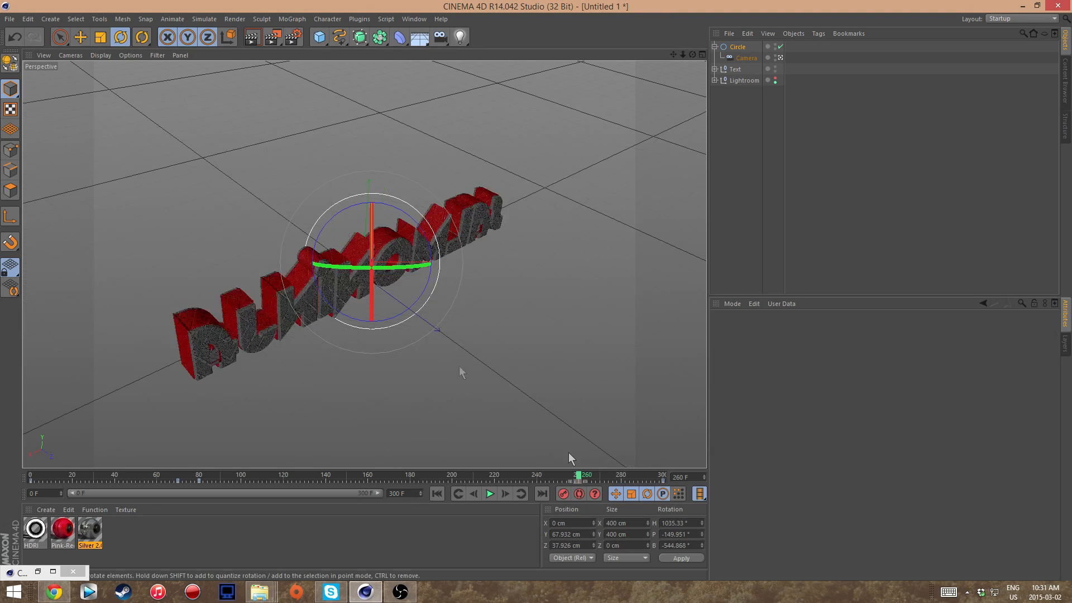
drag(384, 272, 305, 228)
mouse_move(371, 232)
mouse_down()
mouse_move(372, 218)
mouse_move(373, 230)
mouse_up()
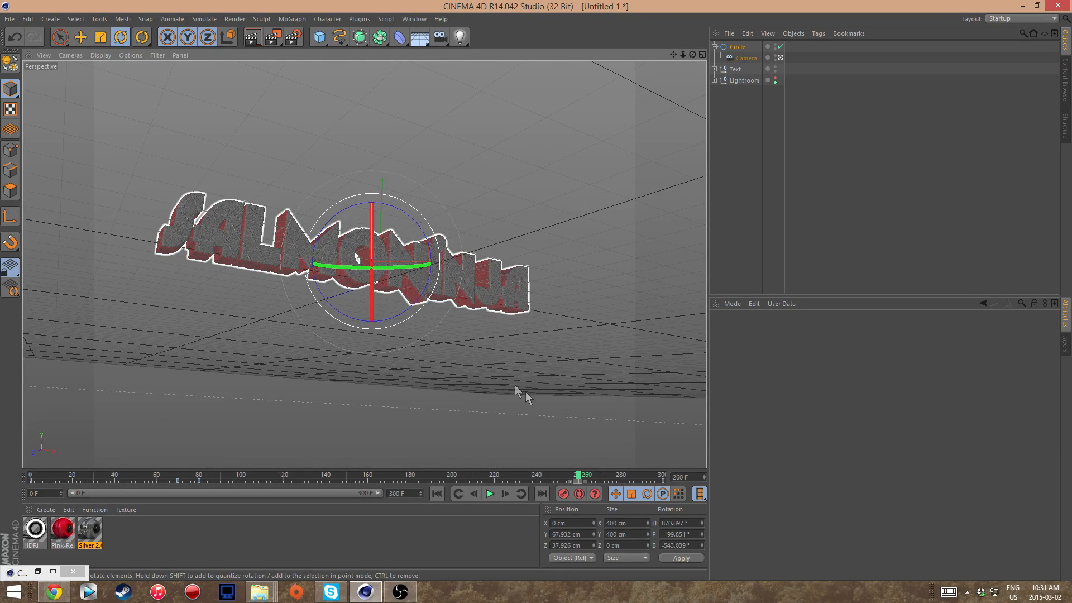
Play the camera animation from frame 0 and scrub through its early part to review the motion, stopping at frame 130.
drag(578, 474, 85, 474)
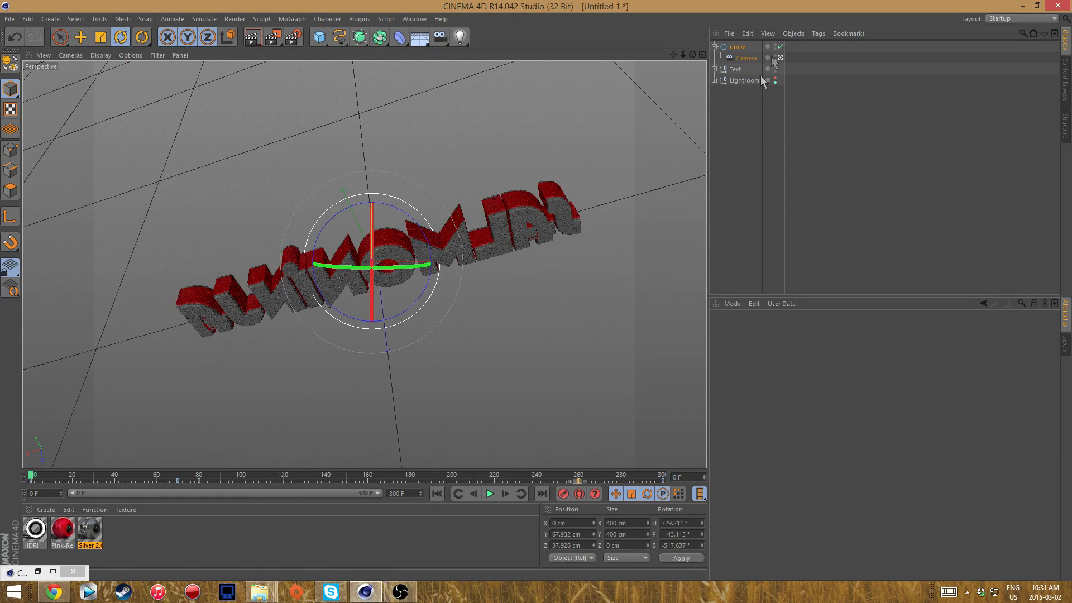
click(489, 493)
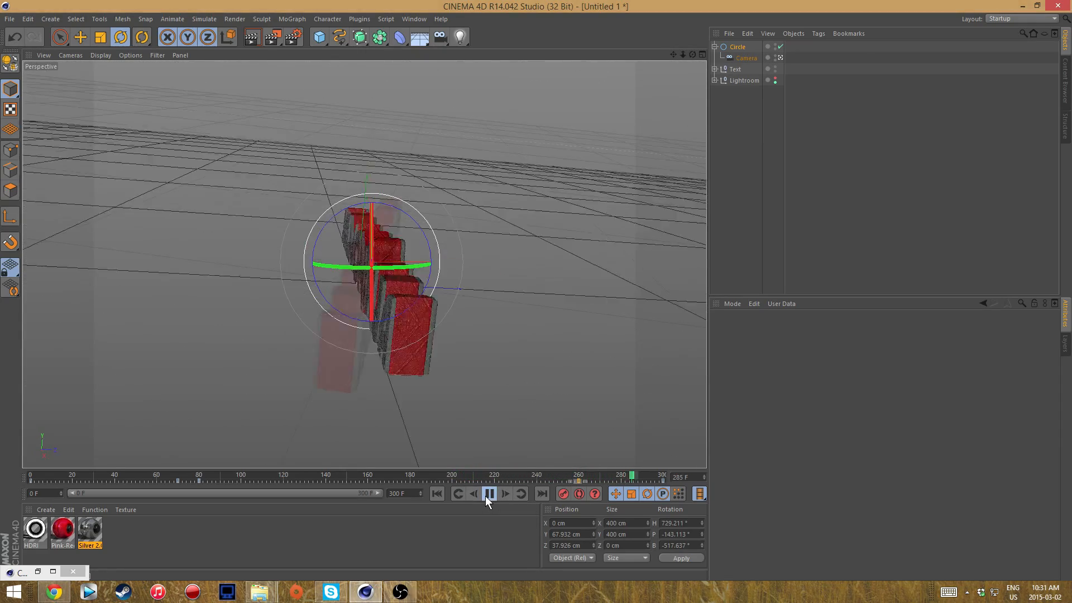
click(488, 494)
click(31, 479)
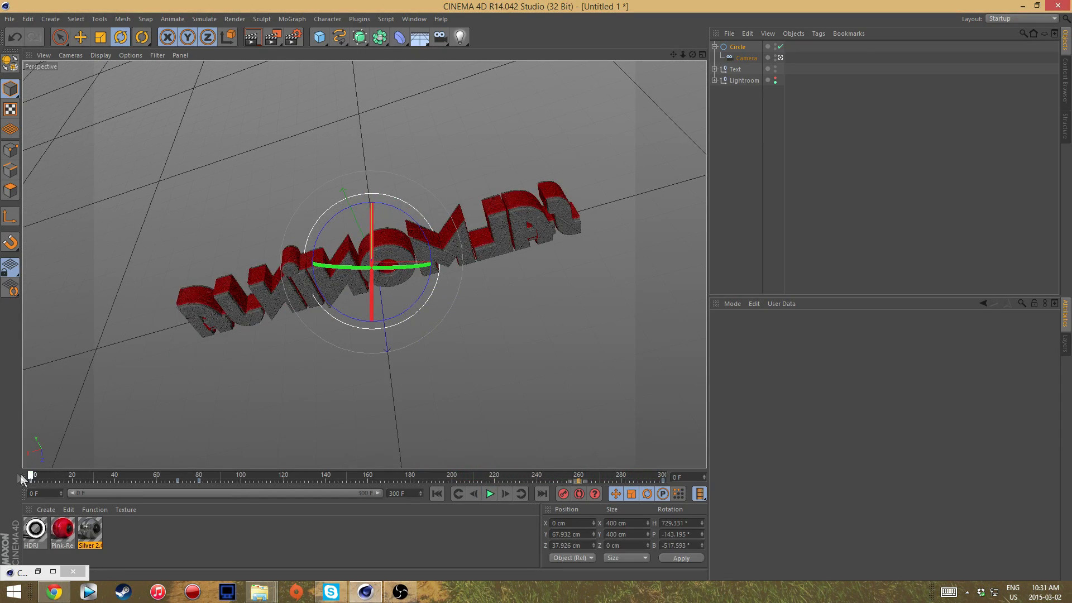
drag(38, 477, 258, 477)
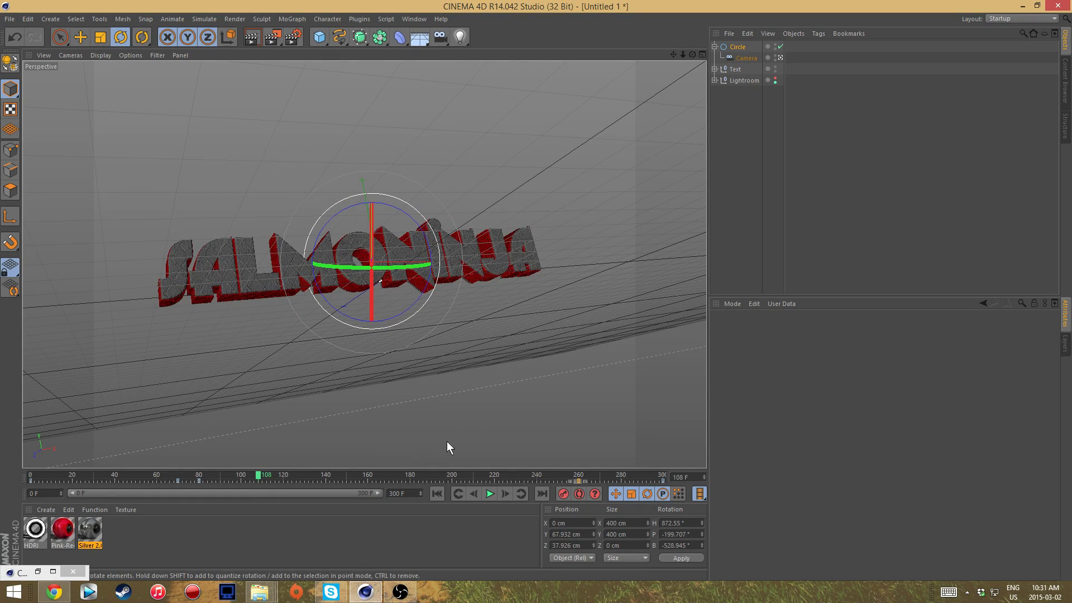
click(436, 493)
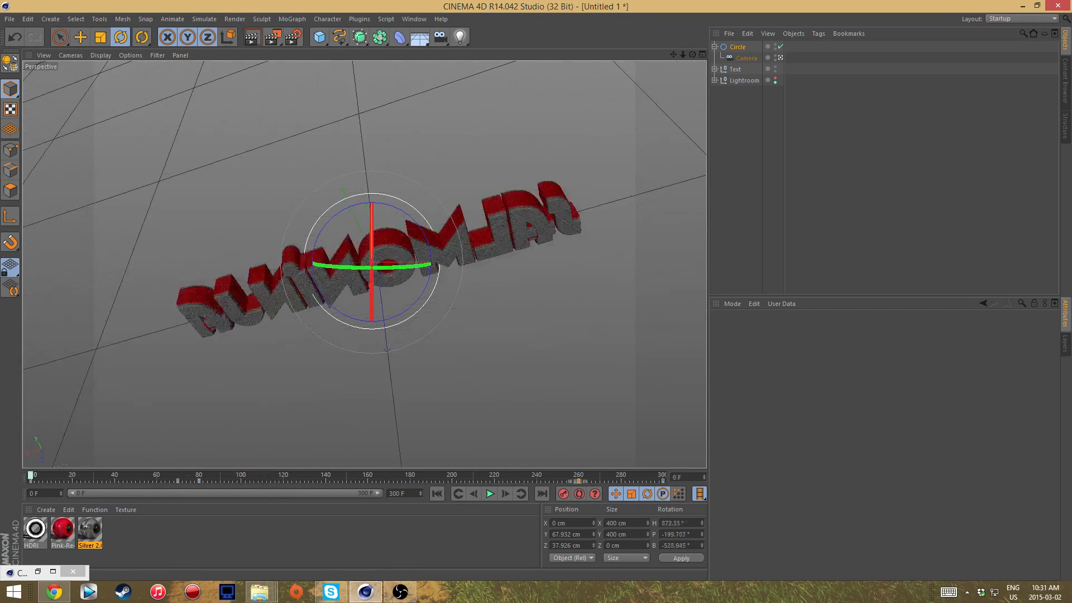
click(489, 494)
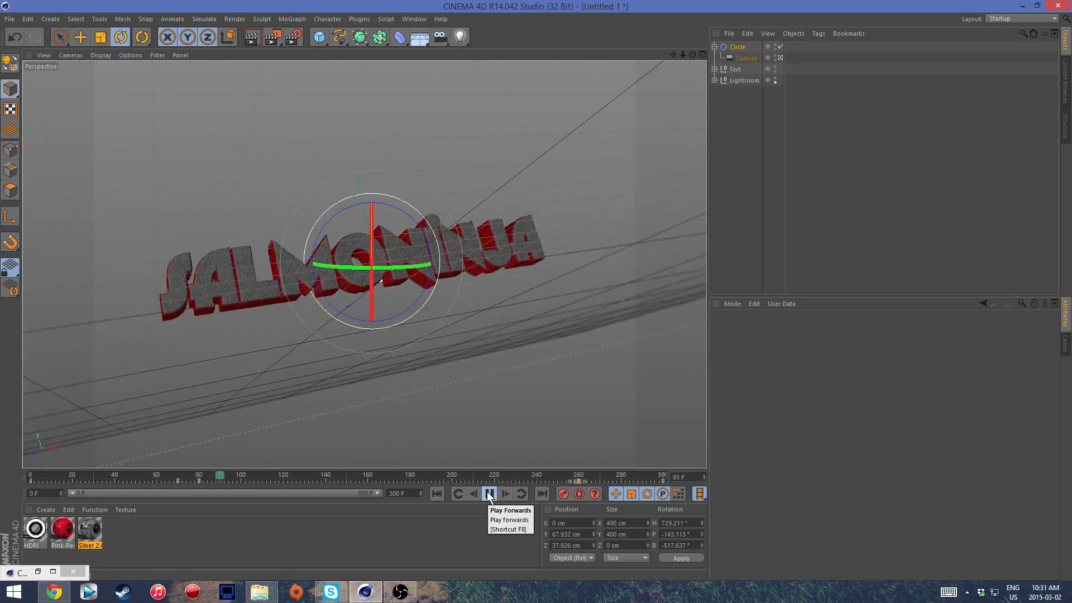
click(489, 494)
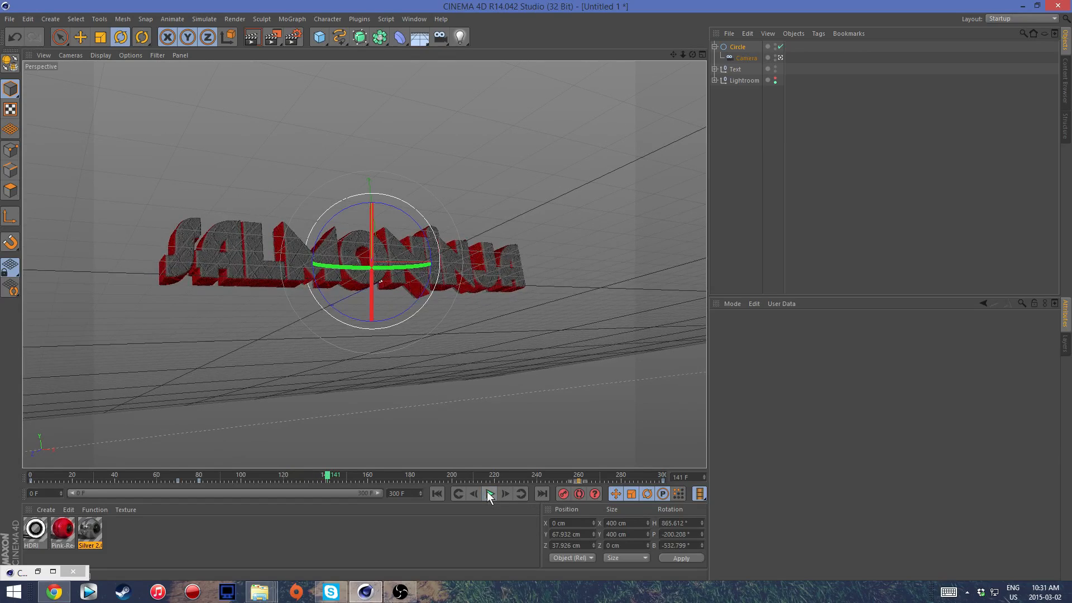
drag(327, 475, 305, 477)
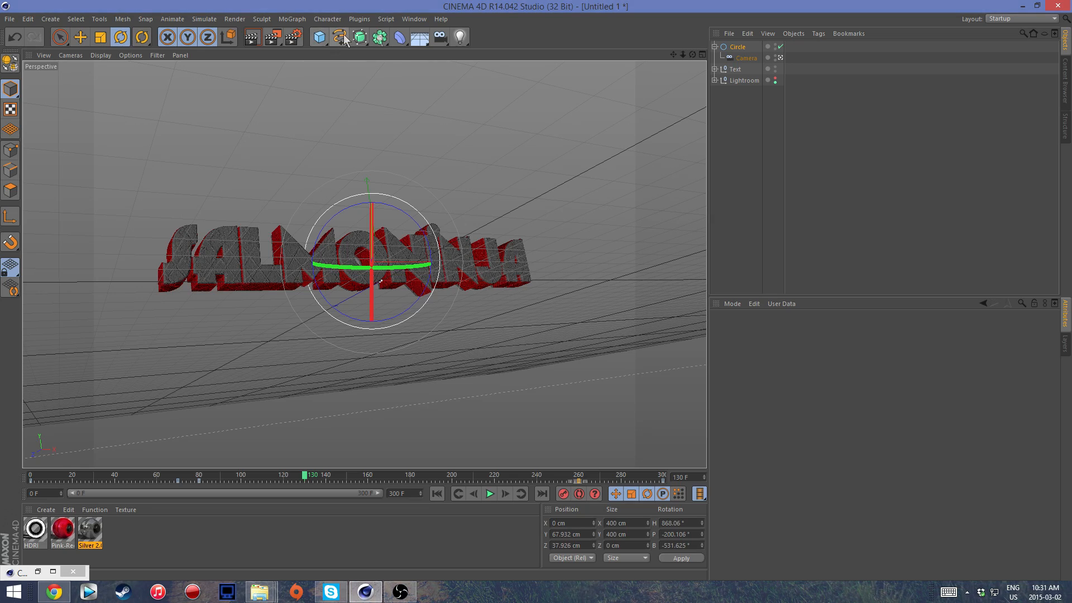
Add a Plain effector to both MoText objects inside the Text group.
click(291, 19)
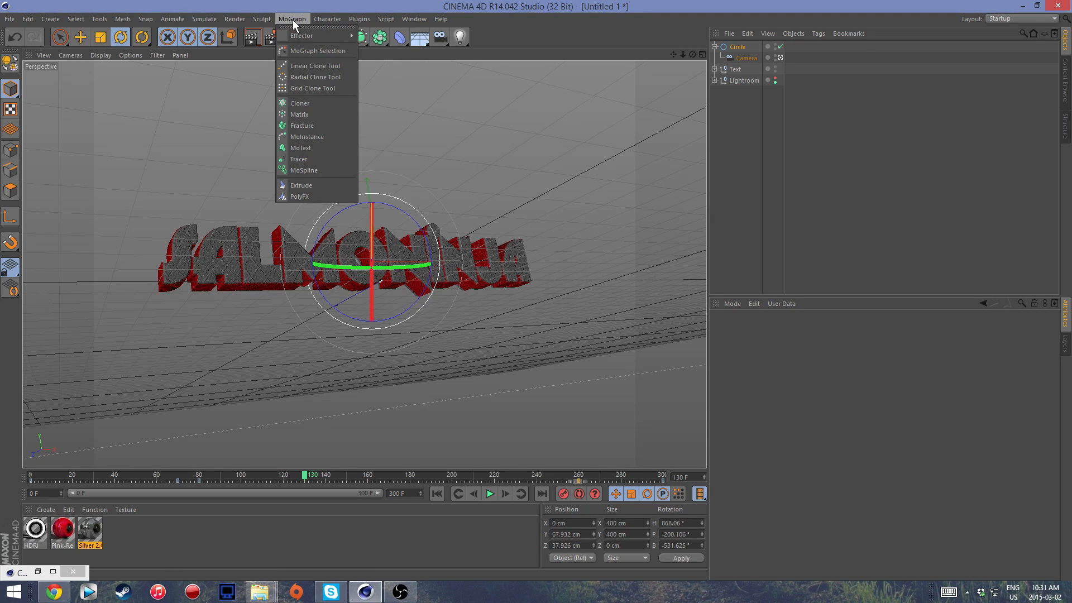
click(714, 69)
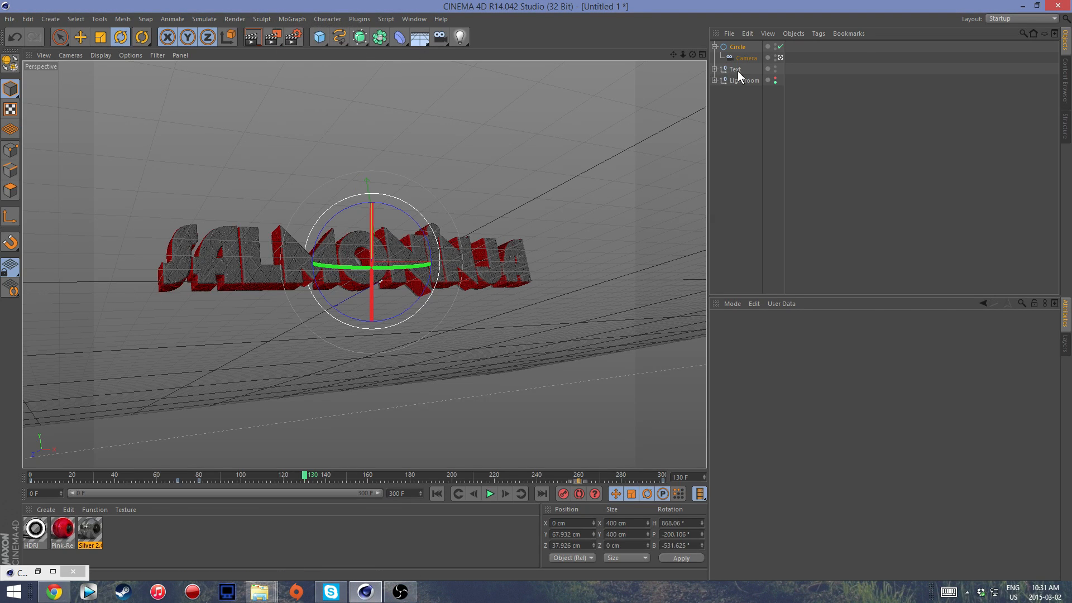
click(736, 69)
click(714, 70)
click(742, 83)
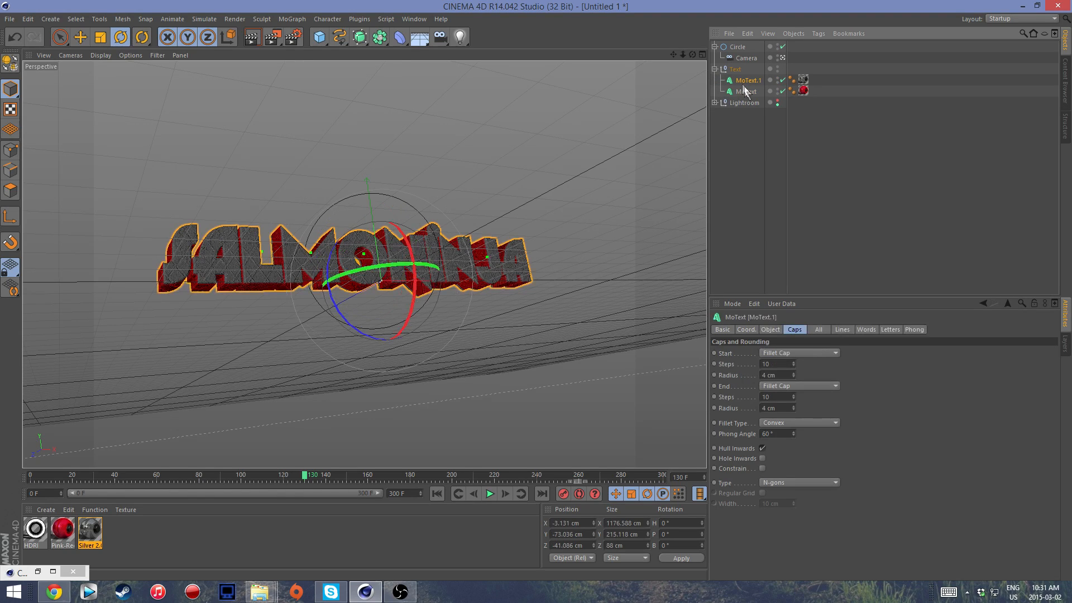
ctrl+click(746, 90)
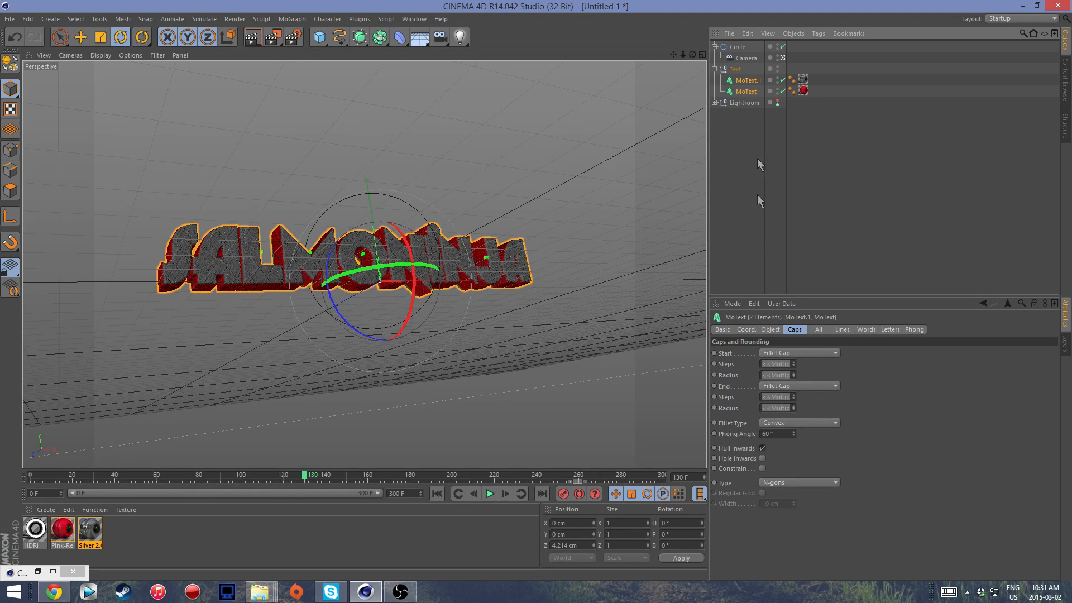
click(233, 18)
mouse_move(291, 18)
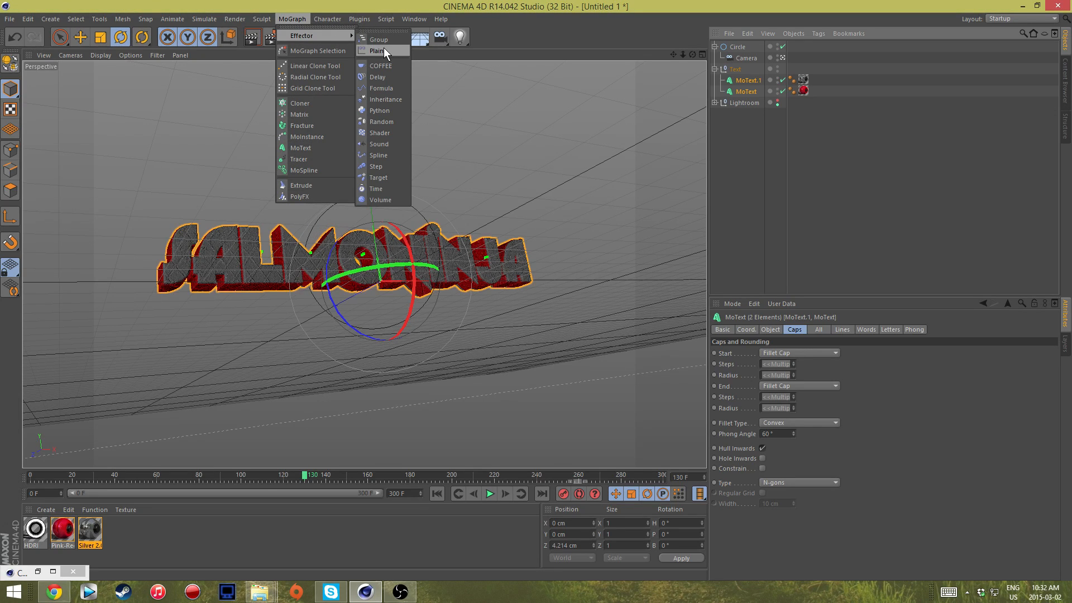
click(384, 50)
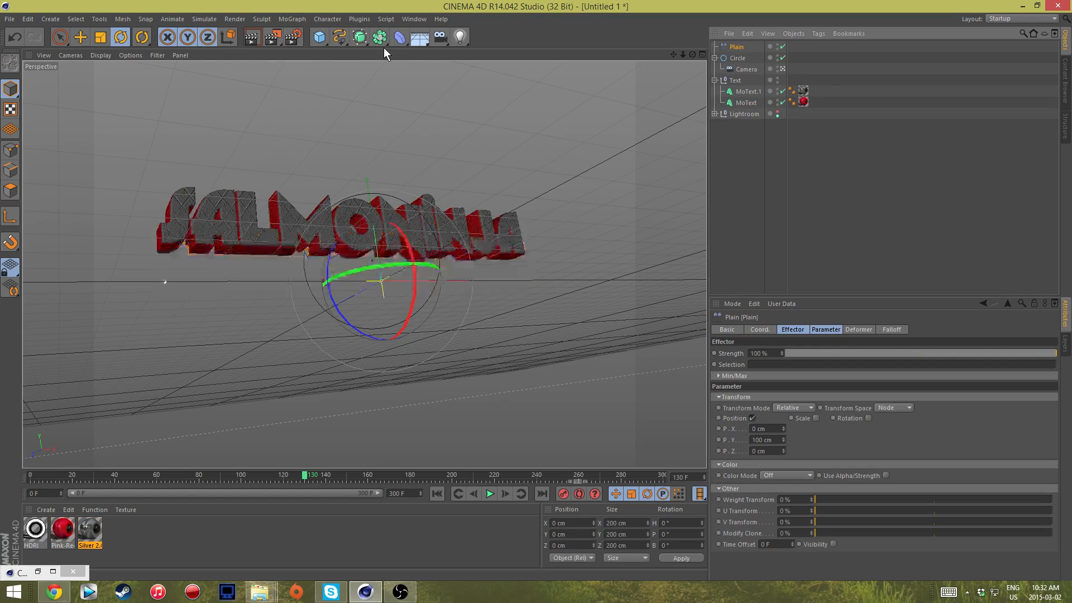
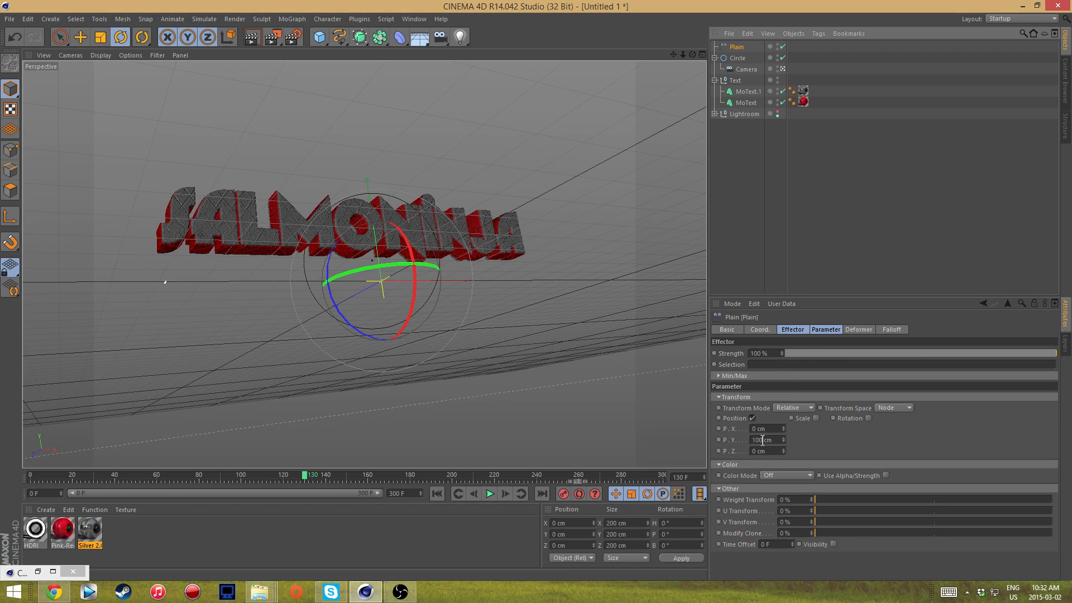
Set the Plain effector's Y position offset to 0 cm and its falloff shape to Box.
drag(761, 440, 703, 439)
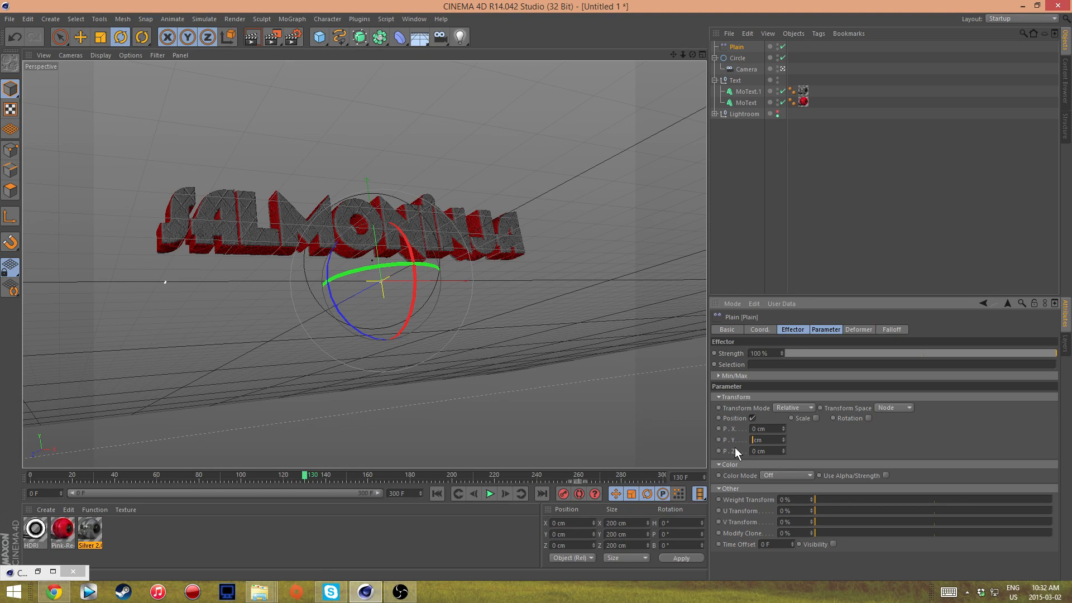
key(Return)
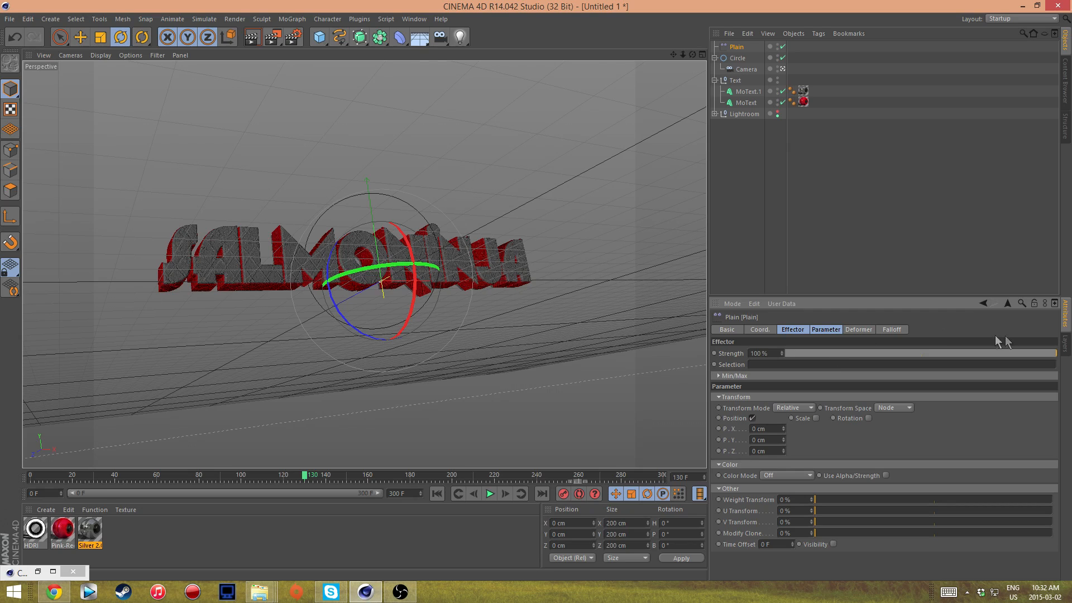
click(898, 329)
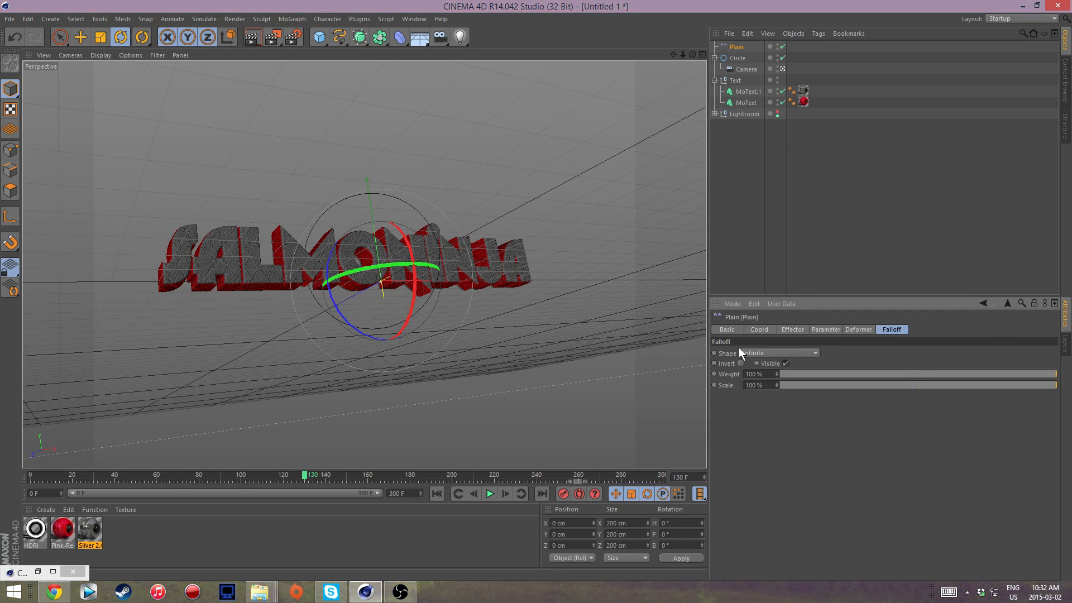
click(776, 353)
click(772, 375)
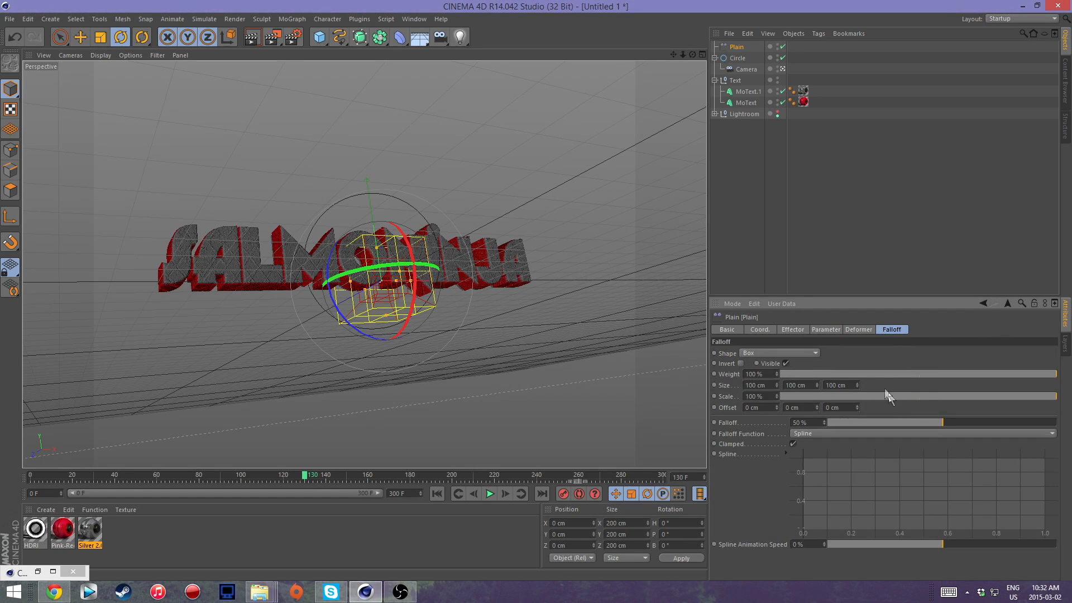
click(861, 329)
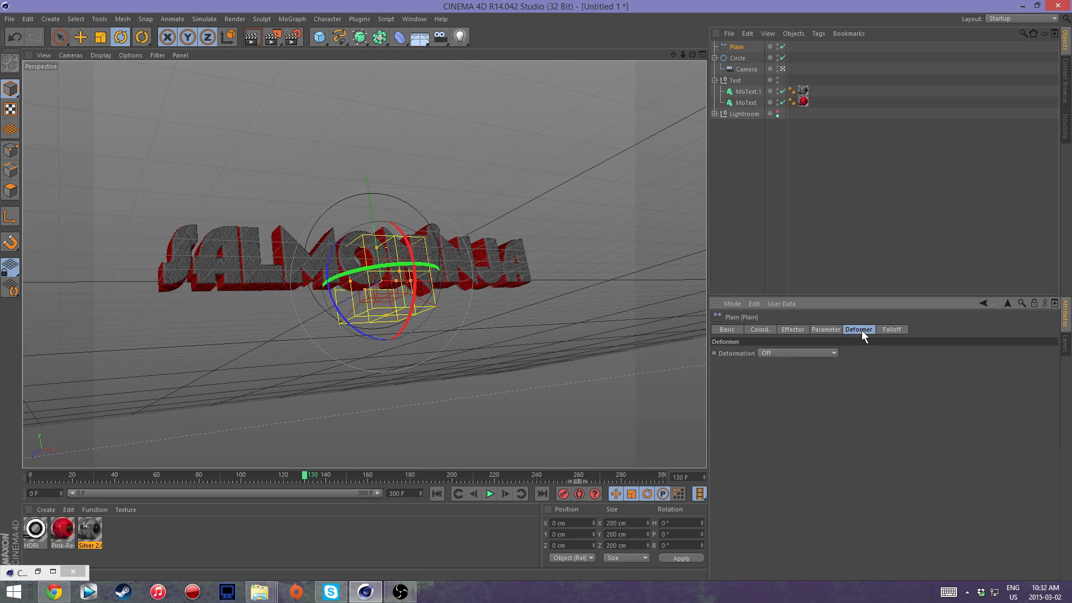
click(826, 331)
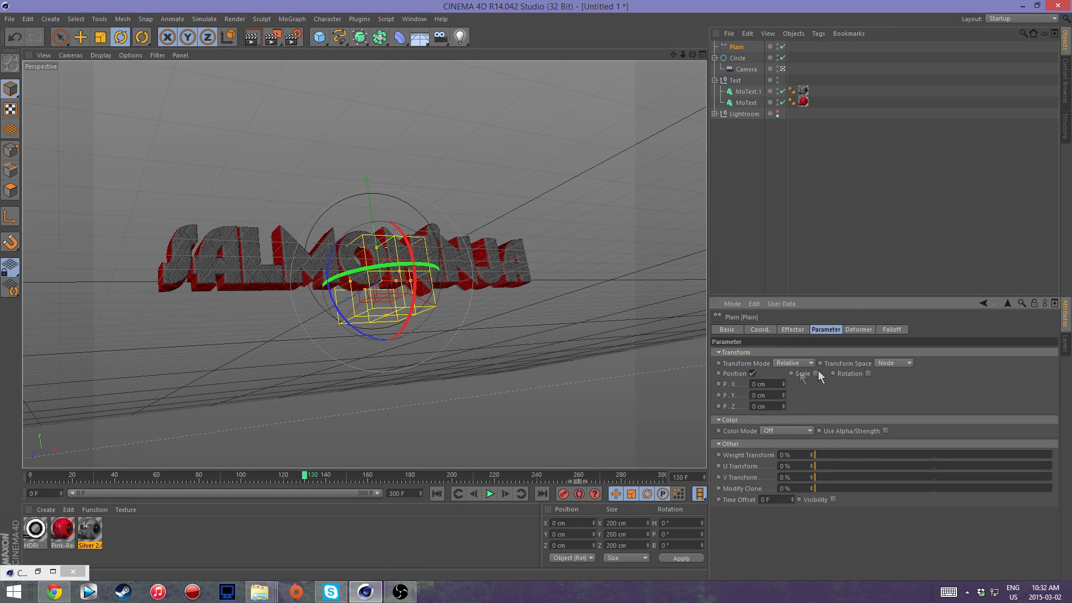
click(869, 373)
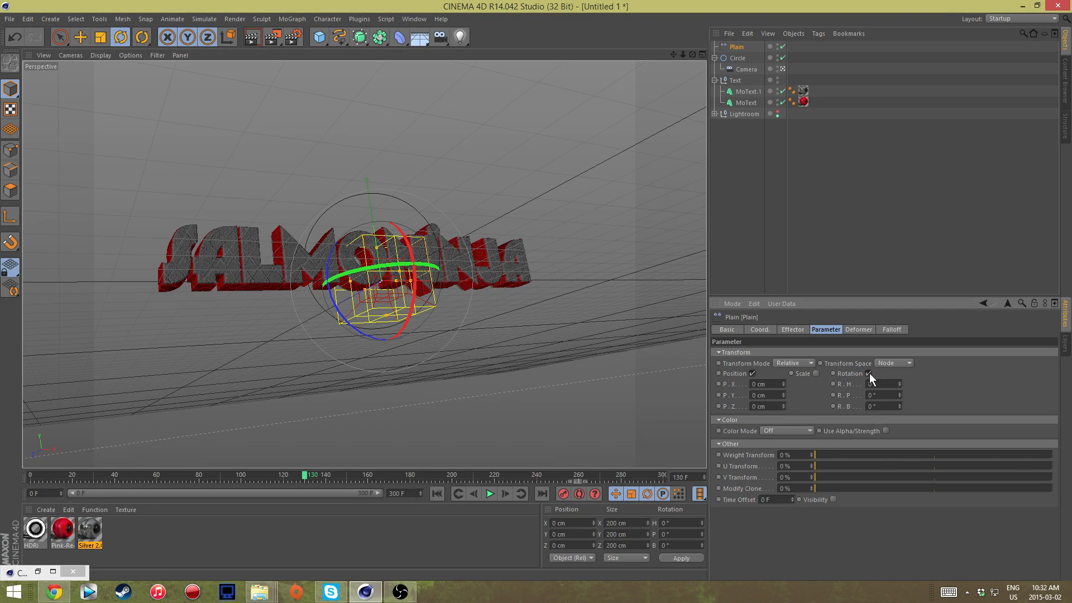
click(869, 372)
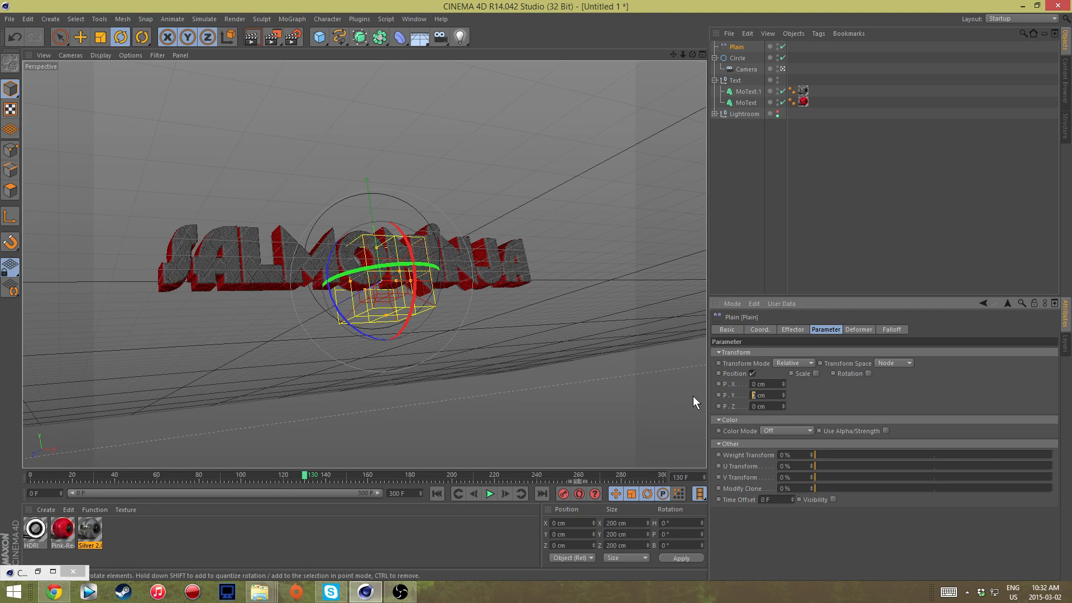
Try Y position offsets of 80 cm and 130 cm for the Plain effector, and settle on 170 cm.
key(BackSpace)
text(80)
key(Return)
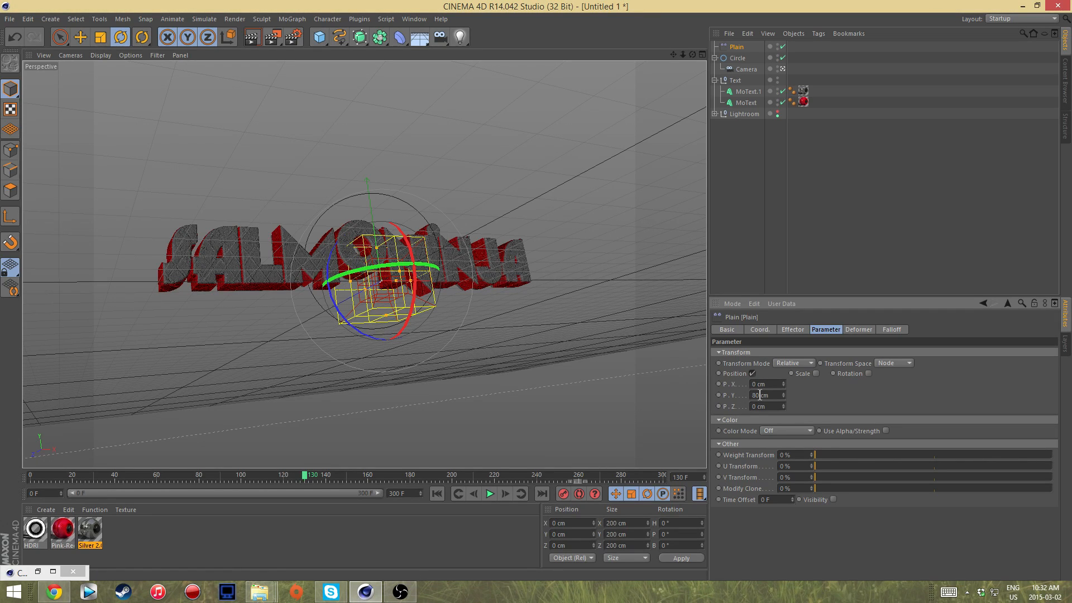
key(BackSpace)
text(130)
key(Return)
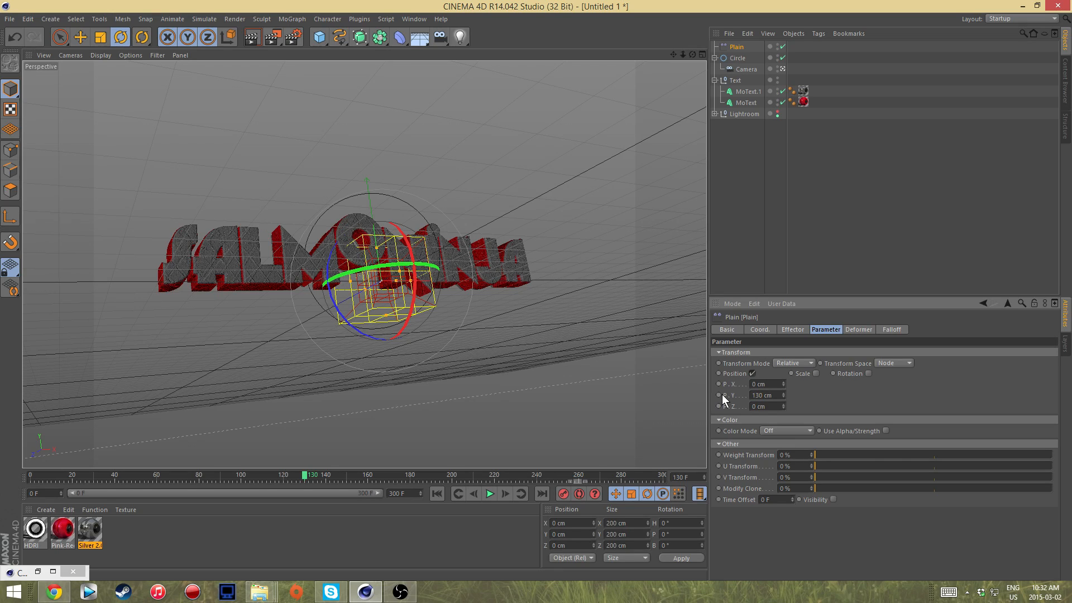
drag(763, 396, 709, 391)
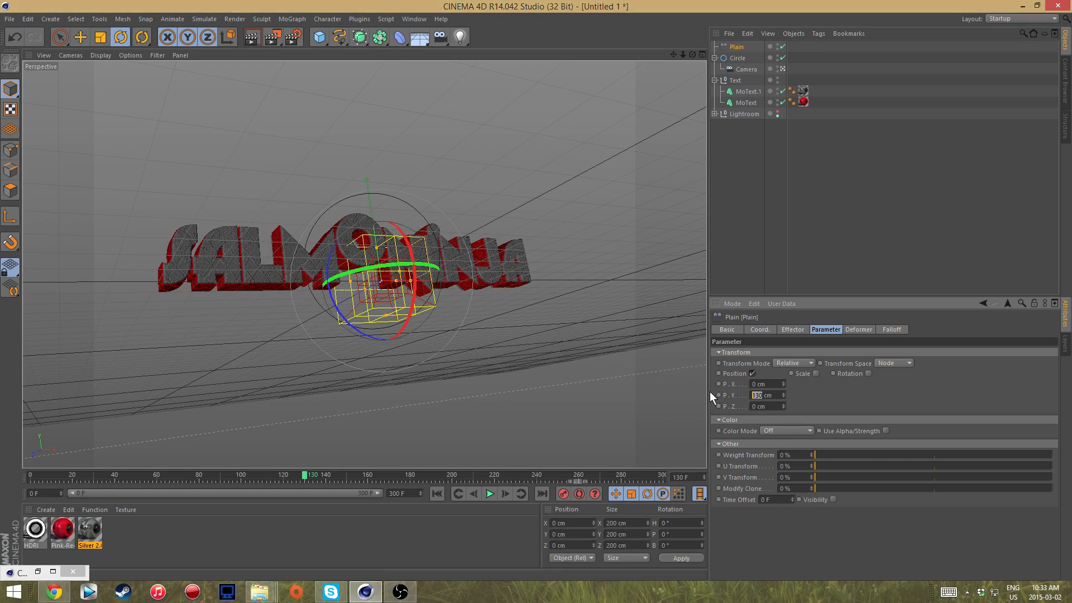
text(170)
key(Return)
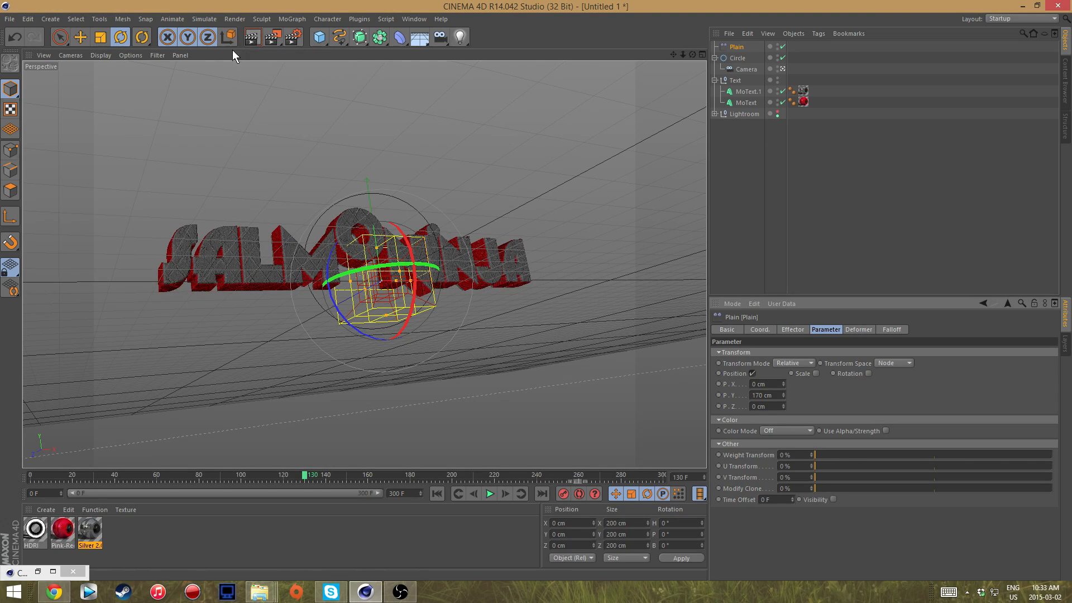
Move the Plain effector along the X axis to about -69 cm and show its parameters.
click(83, 38)
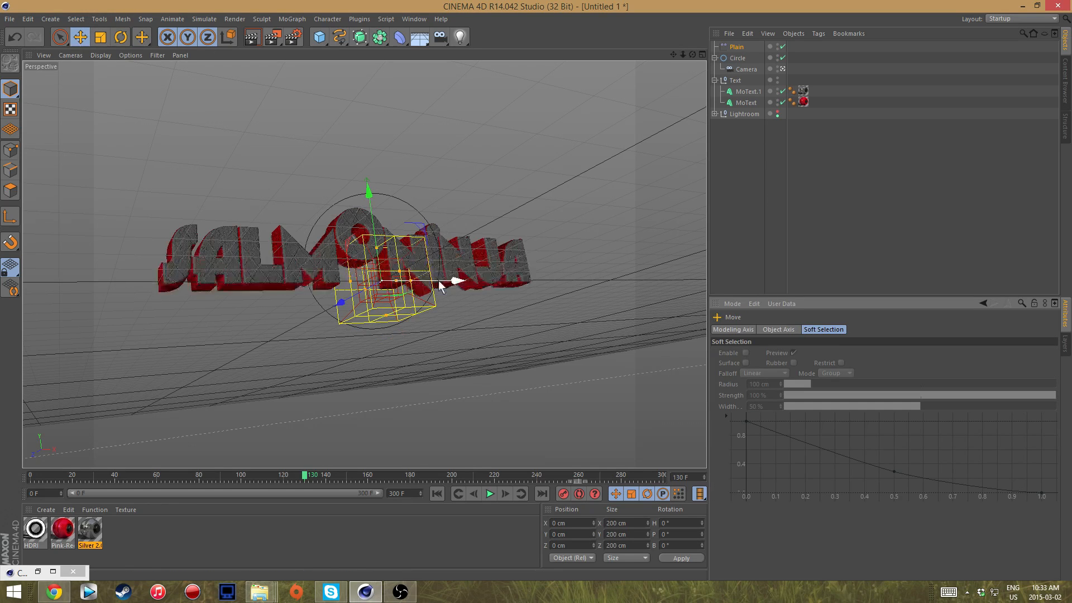
drag(447, 279, 430, 299)
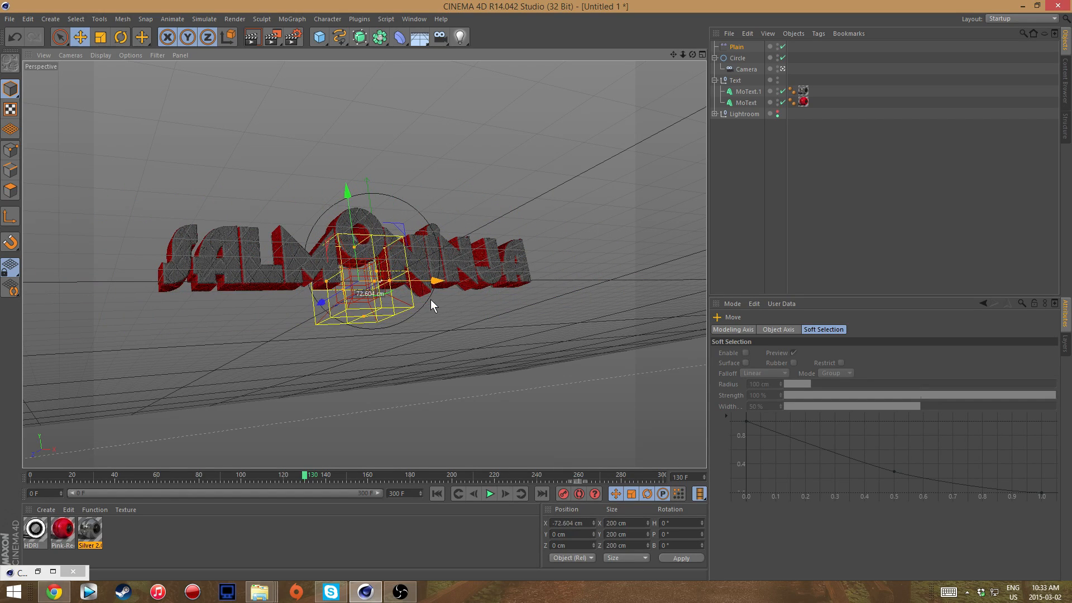
click(736, 47)
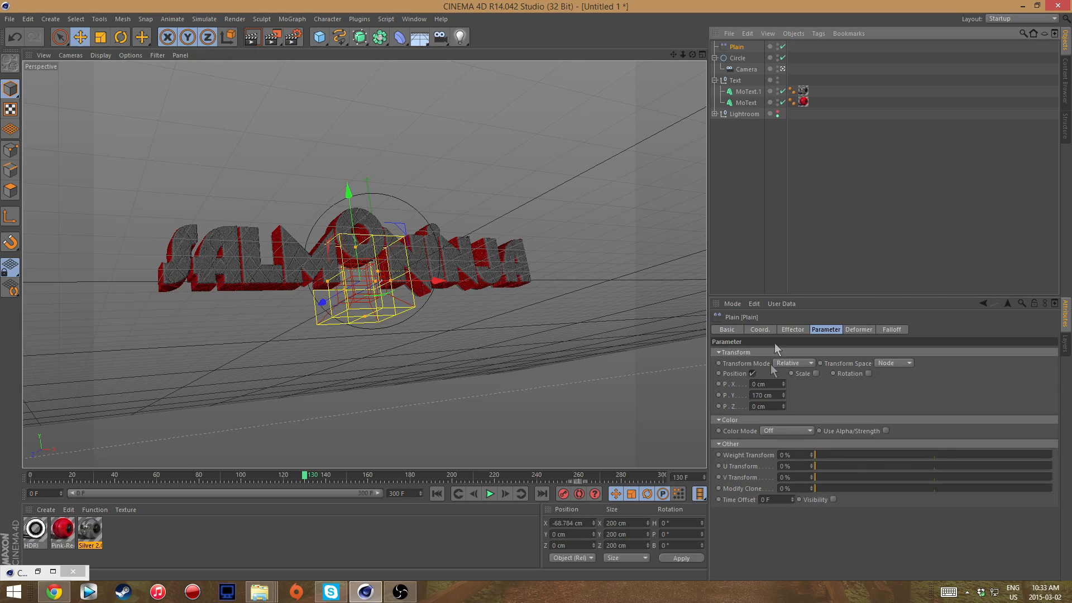
Set the Plain effector's Y position offset to 0 cm.
drag(762, 395, 660, 384)
text(0)
key(Return)
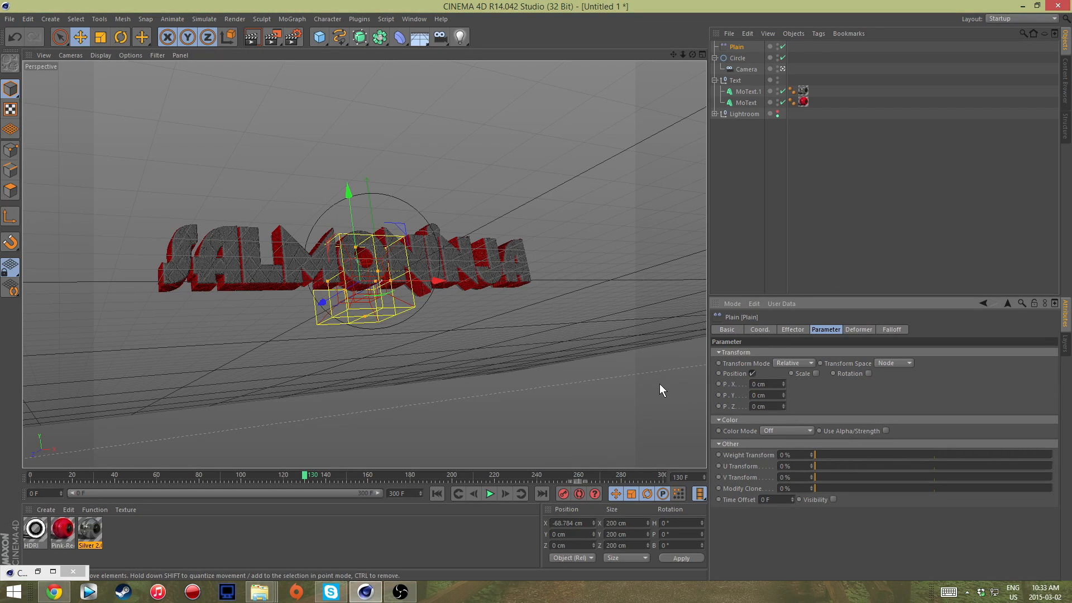
Enable rotation on the Plain effector with a bank angle of 100°, and move the effector along the X axis to about -368 cm.
click(869, 373)
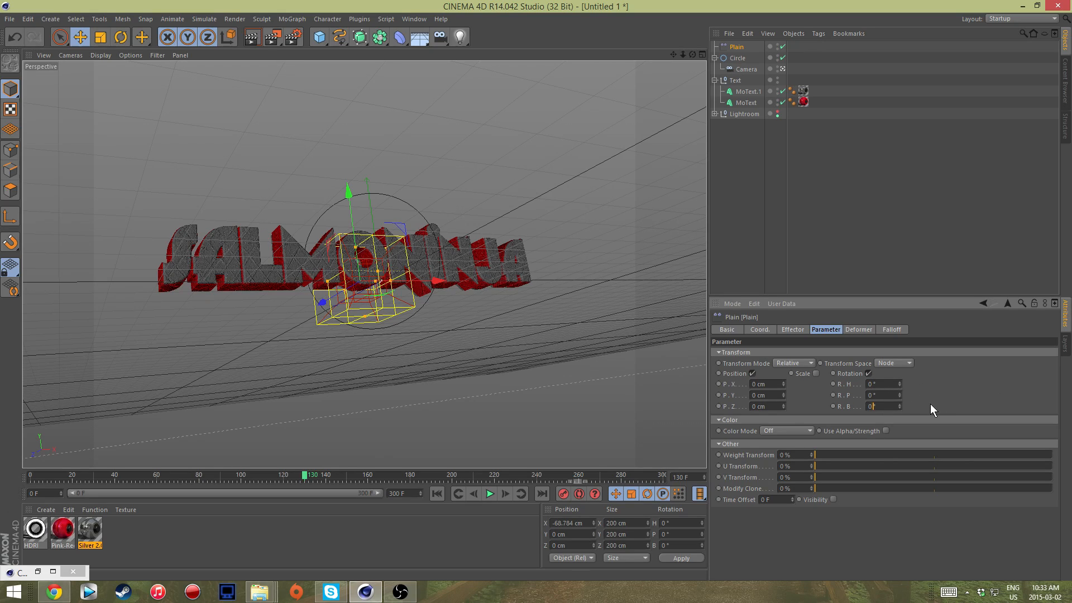
text(100)
key(Return)
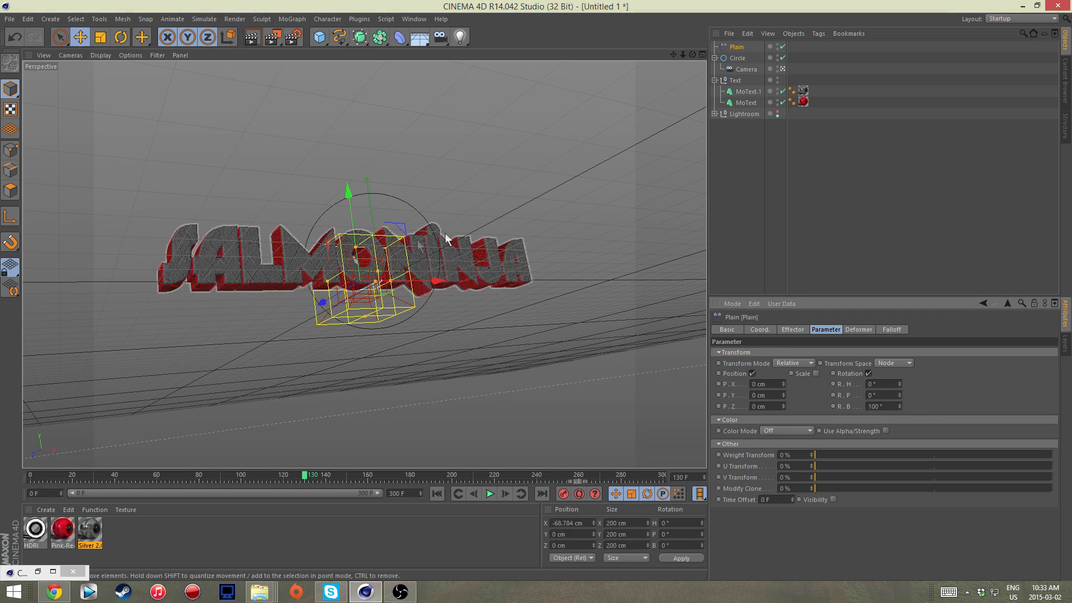
drag(440, 280, 344, 313)
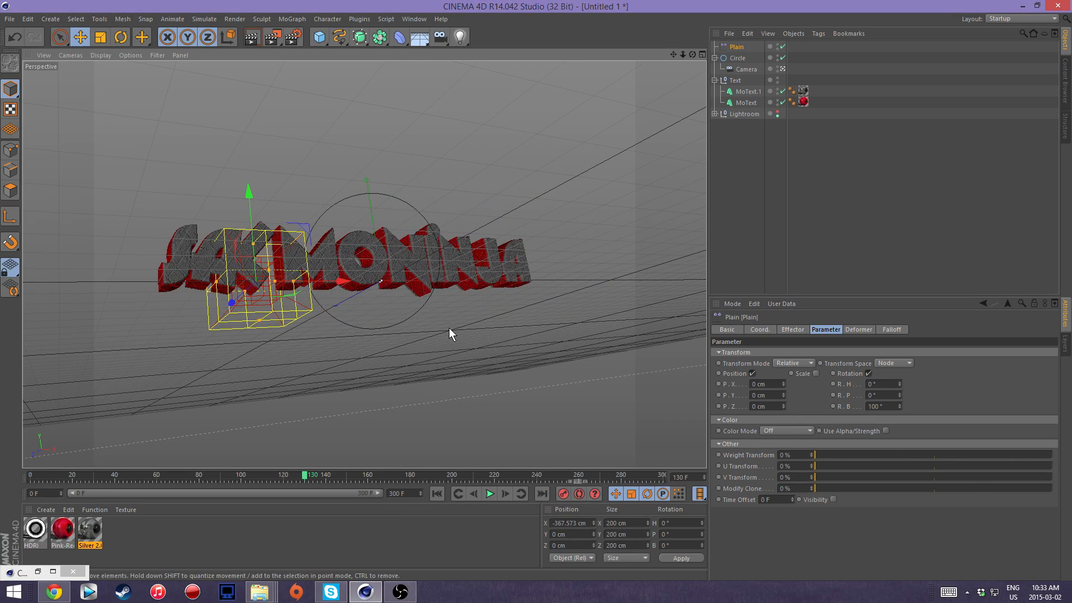
Try a bank rotation of 80° for the Plain effector, and settle on 60°.
key(BackSpace)
key(BackSpace)
key(BackSpace)
text(80)
key(Return)
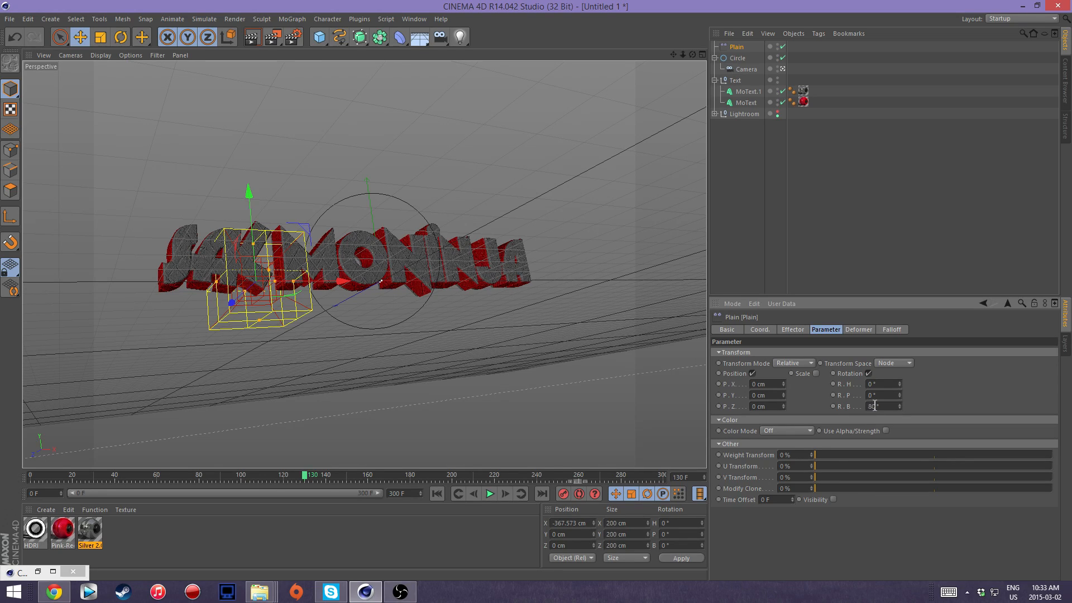
text(60)
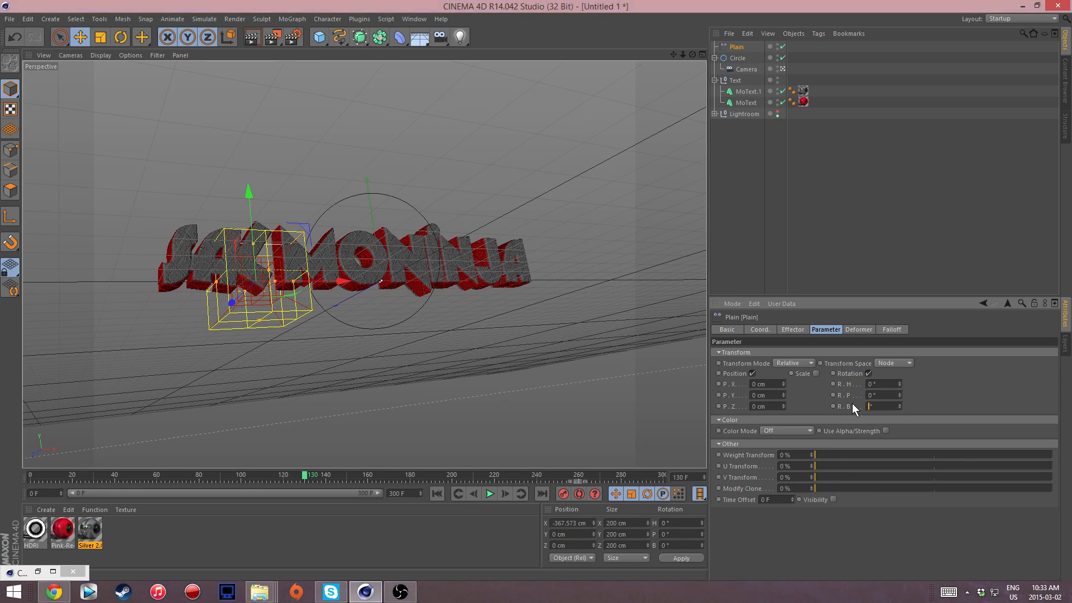
key(Return)
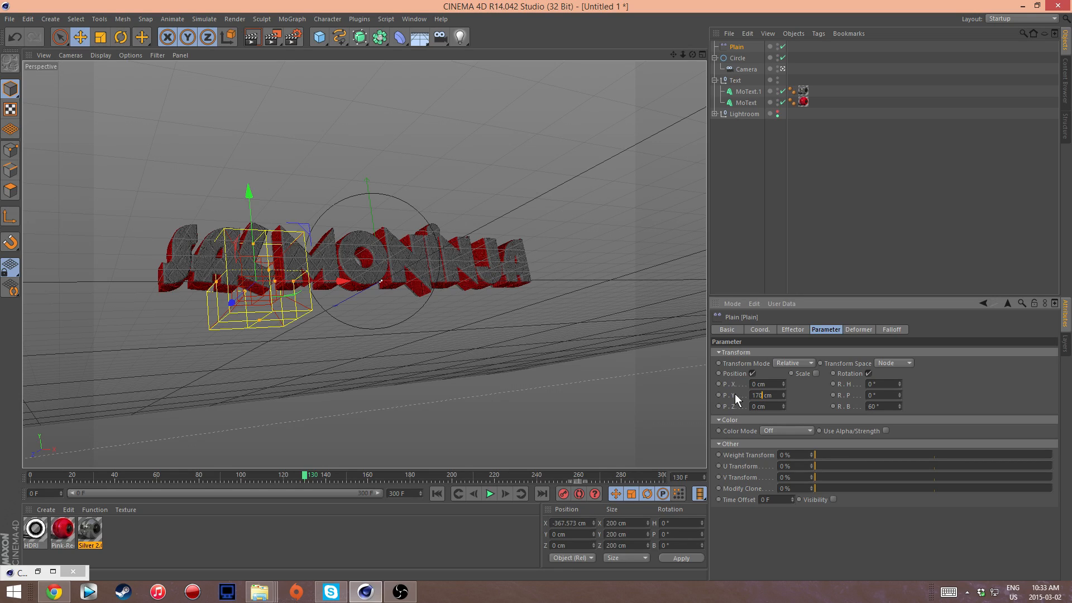
Set the Plain effector's Y position parameter to 170 cm.
key(Return)
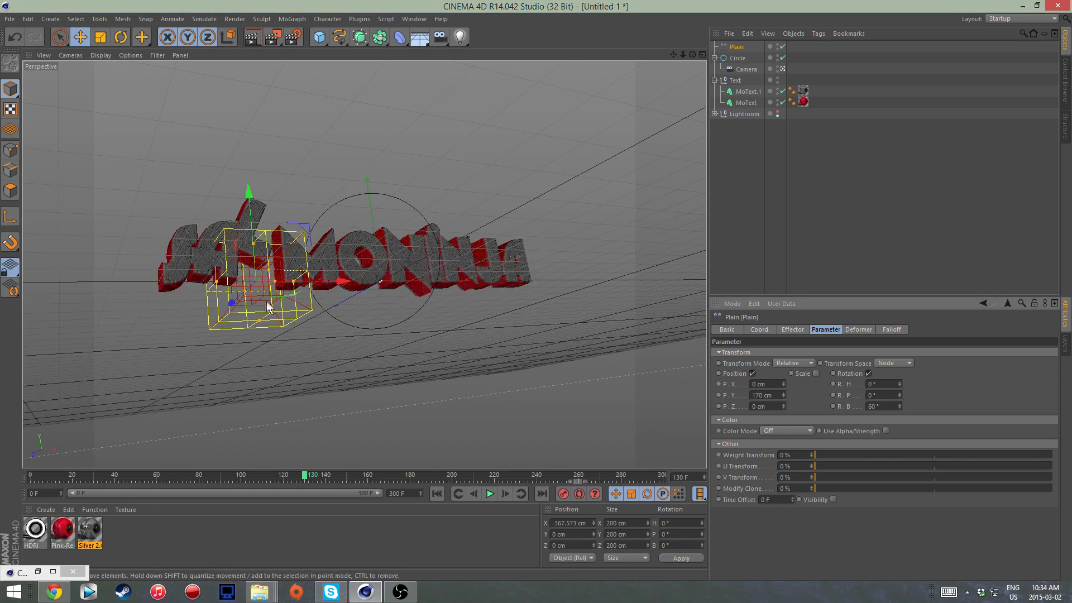
Slide the Plain effector along the text to test its influence on the letters, and undo the move.
drag(342, 281, 392, 290)
drag(530, 286, 447, 301)
drag(692, 54, 670, 56)
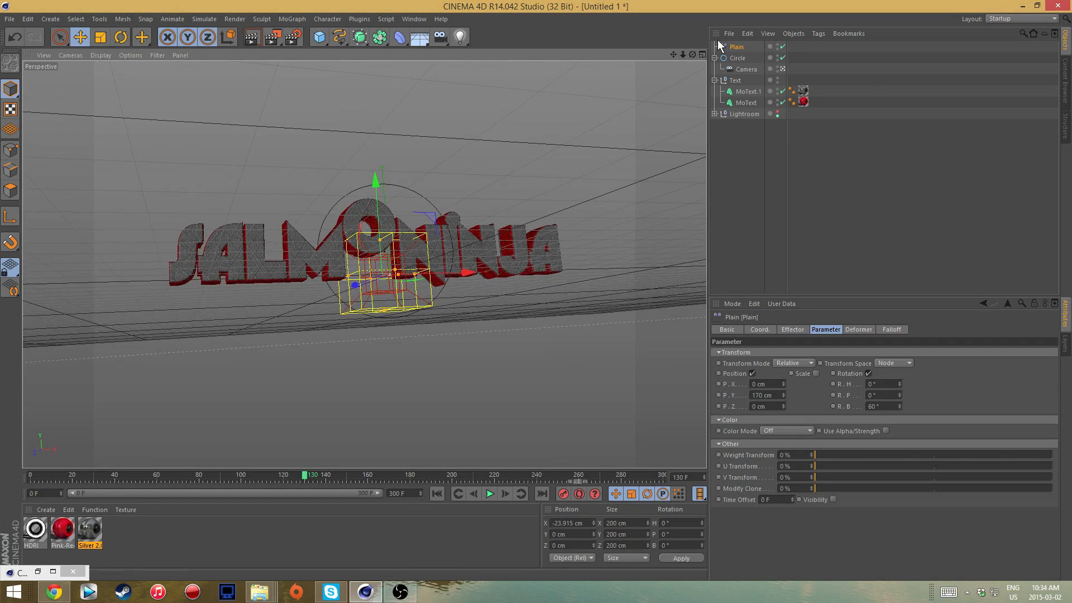
key(ctrl+z)
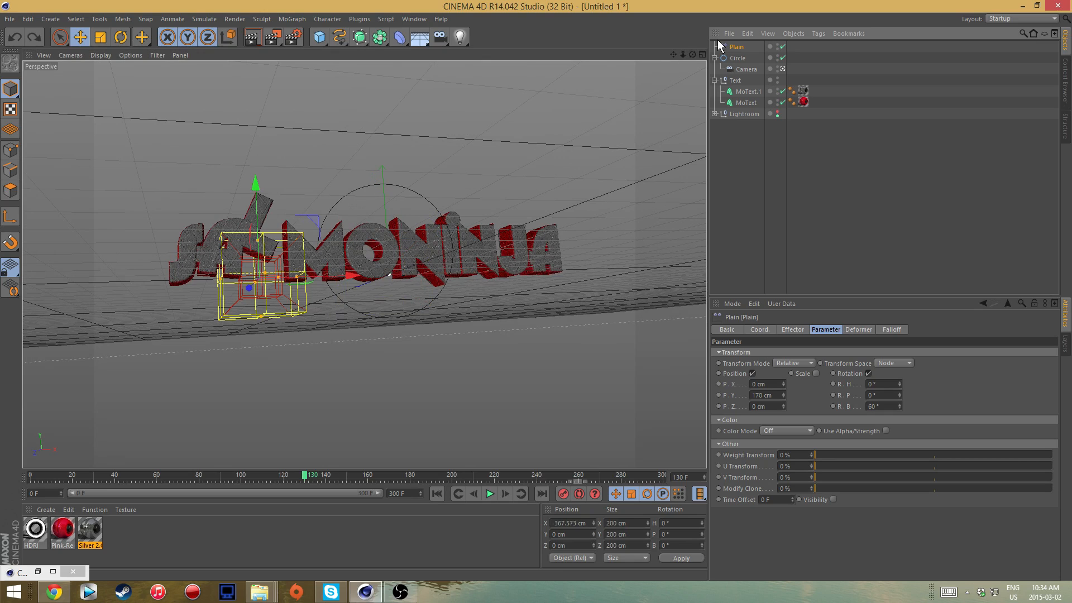
Leave the scene camera's view and widen the Plain effector's falloff box to about 527 cm along X.
click(782, 69)
mouse_move(308, 478)
mouse_down()
mouse_move(128, 479)
mouse_move(316, 483)
mouse_move(305, 475)
mouse_up()
drag(353, 292, 435, 286)
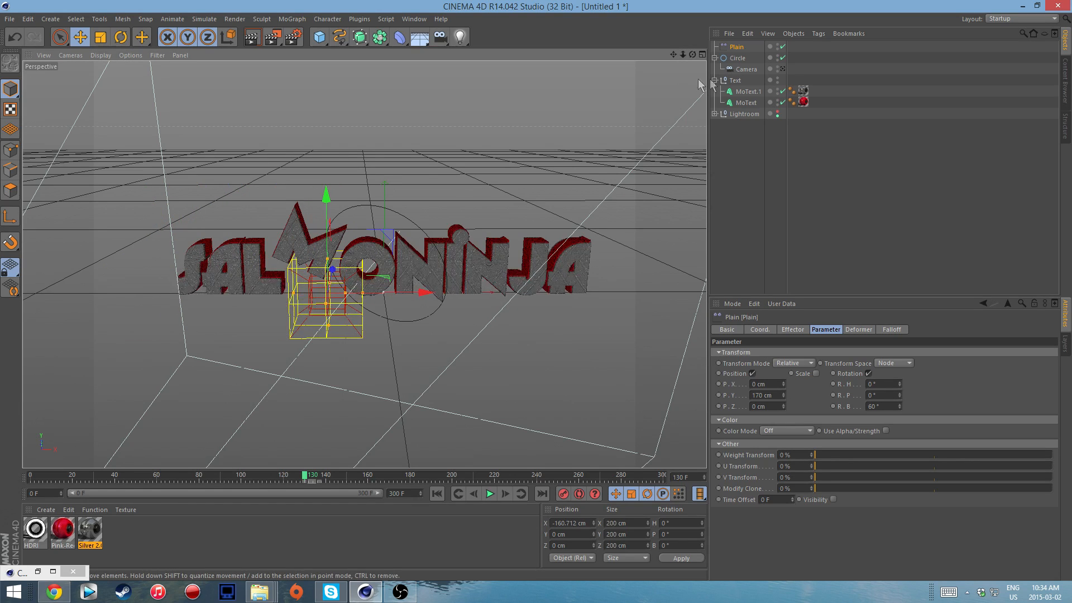
drag(692, 55, 680, 96)
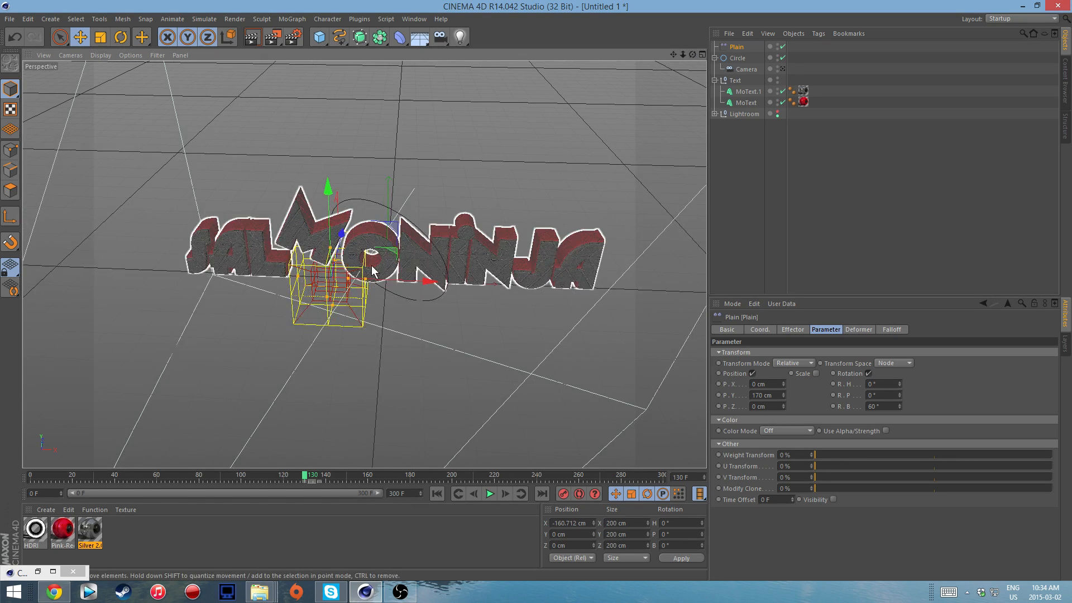
drag(366, 280, 391, 287)
In the side view, centre the Plain effector on the text's depth at Z about 45.3 cm and resize its box height to about 195 cm.
middle_click(328, 277)
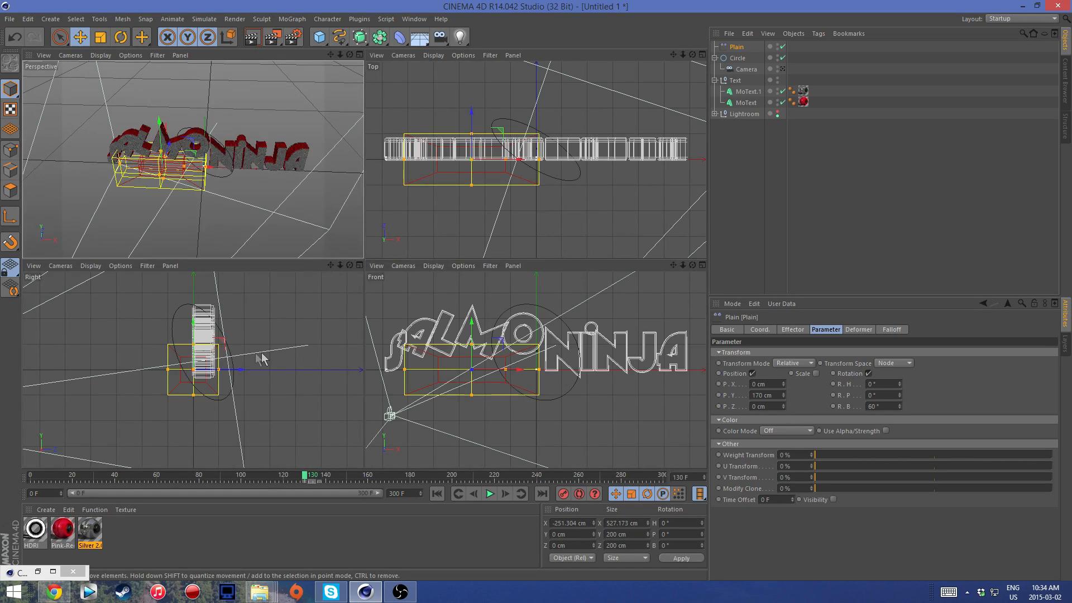
middle_click(239, 358)
drag(454, 262, 479, 263)
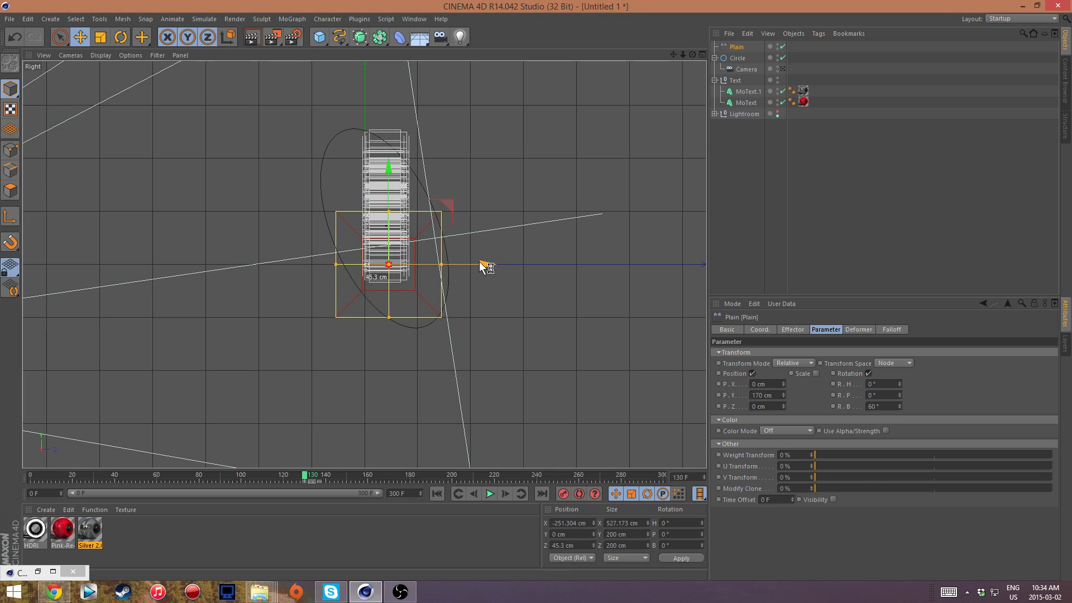
drag(388, 317, 386, 316)
middle_click(386, 313)
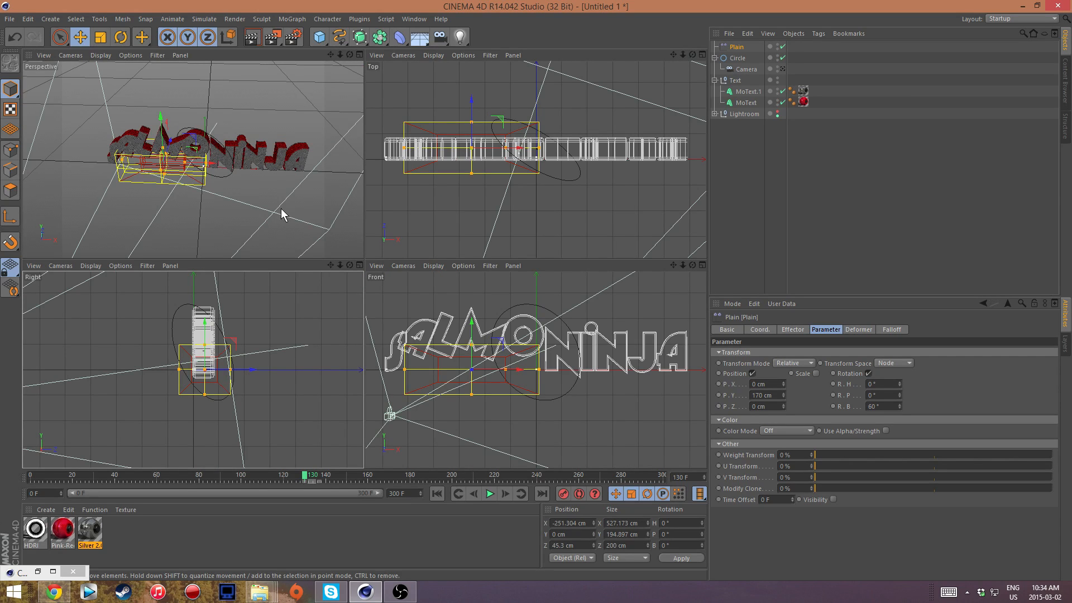
In the perspective view, increase the falloff box height to about 224 cm and lower the Plain effector to Y about -5.4 cm.
click(176, 162)
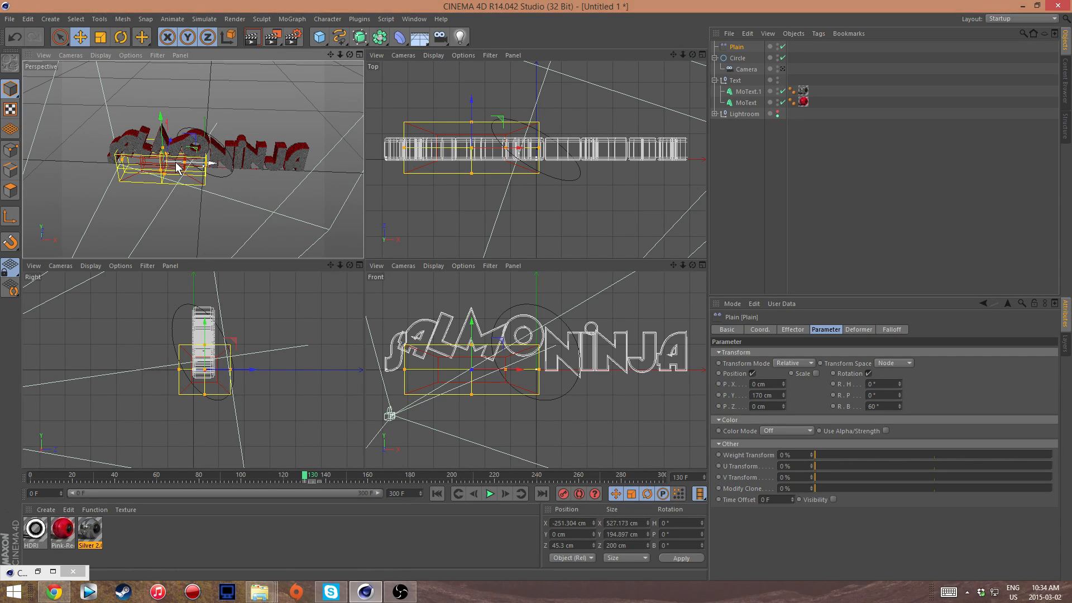
middle_click(176, 162)
mouse_move(301, 244)
mouse_down()
mouse_move(306, 226)
mouse_move(306, 238)
mouse_up()
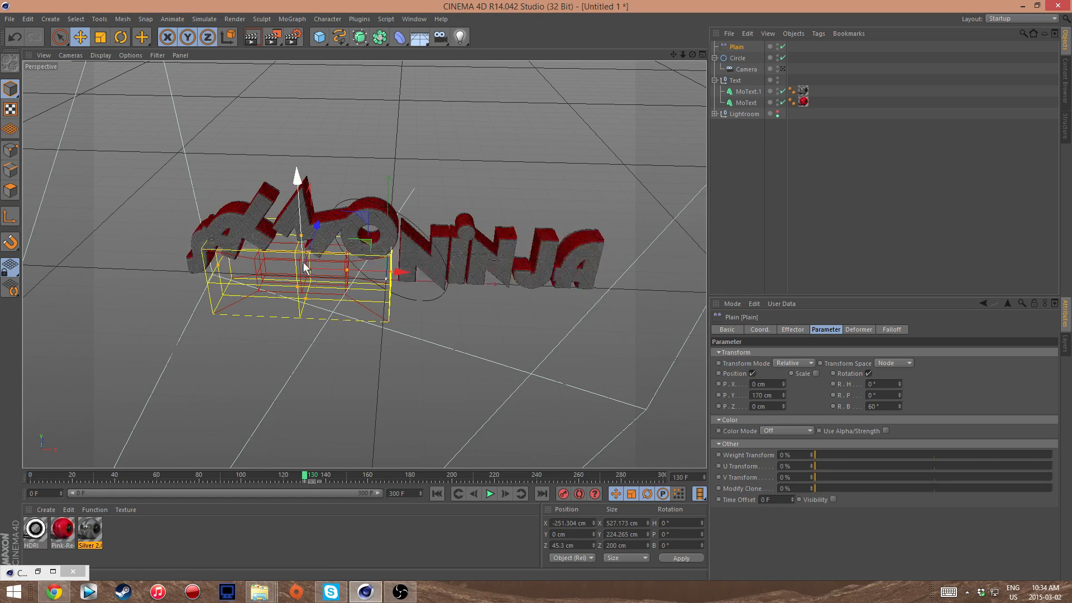
mouse_move(299, 178)
mouse_down()
mouse_move(298, 192)
mouse_move(297, 175)
mouse_up()
Move the Plain effector to X about -801 cm, before the first letter, and narrow its falloff box to about 323 cm.
drag(399, 272, 459, 282)
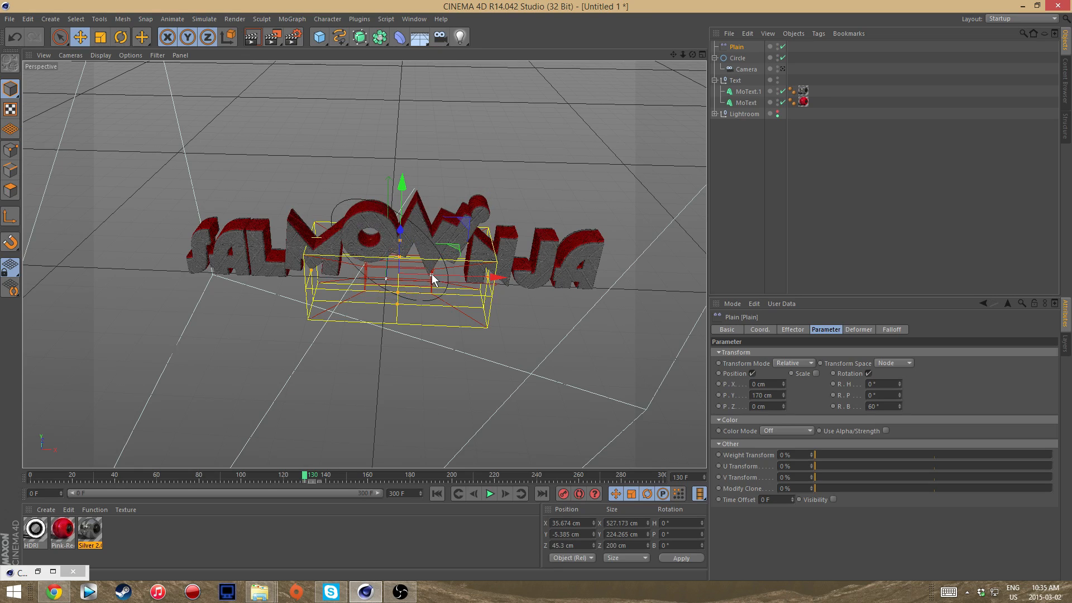
drag(469, 276, 201, 266)
drag(267, 271, 220, 273)
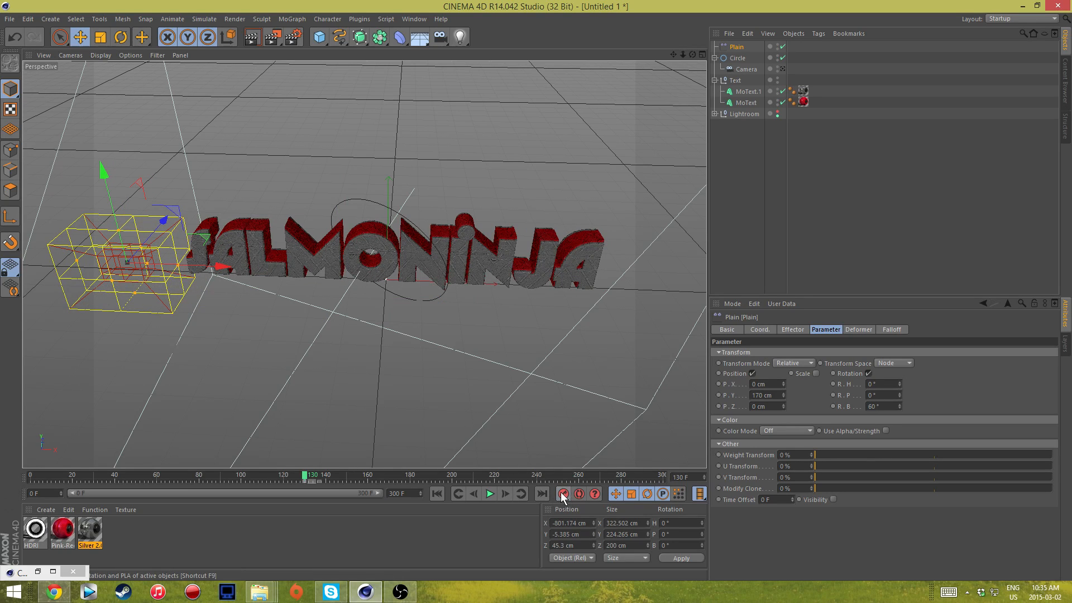
At frame 160, move the Plain effector past the last letter to X about 734 cm and widen its falloff box to about 492 cm.
drag(311, 481, 369, 483)
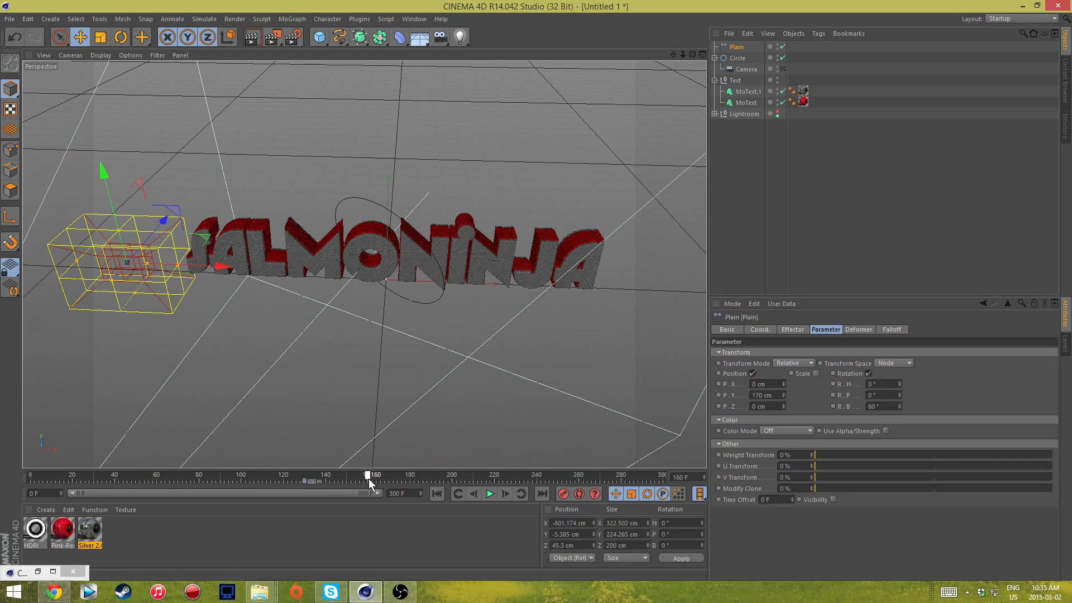
drag(227, 268, 756, 277)
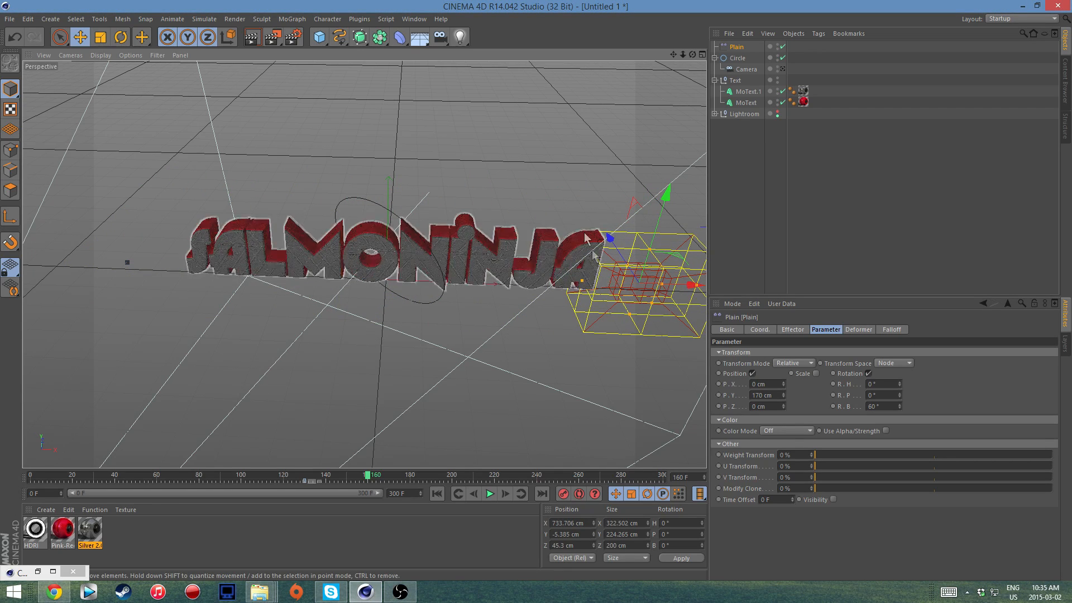
drag(575, 285, 552, 280)
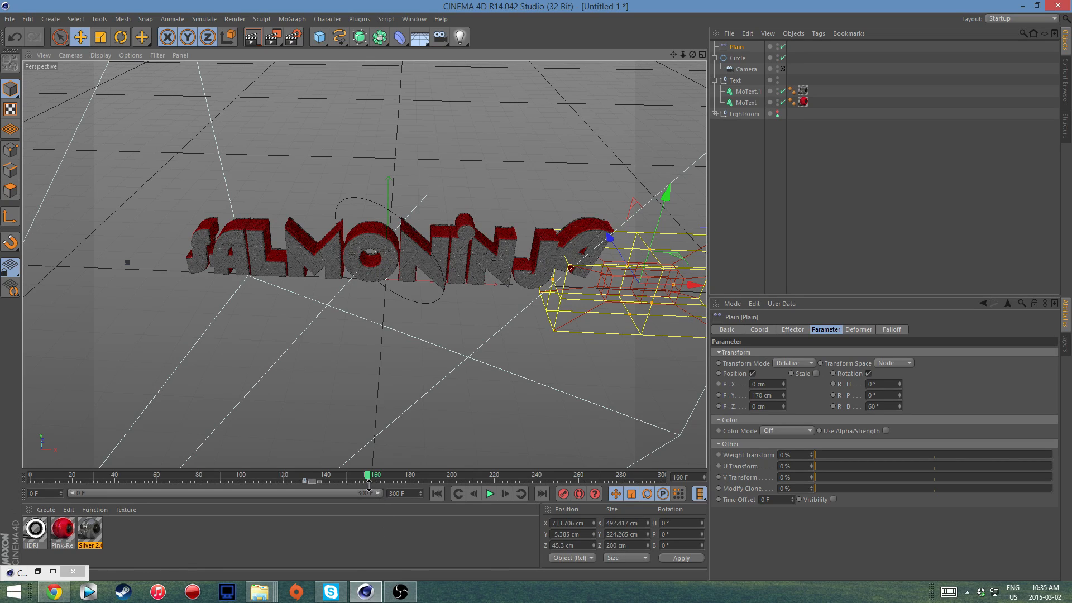
Replace the Plain effector's keyframe at frame 130, keeping the widened falloff box before the first letter.
click(306, 484)
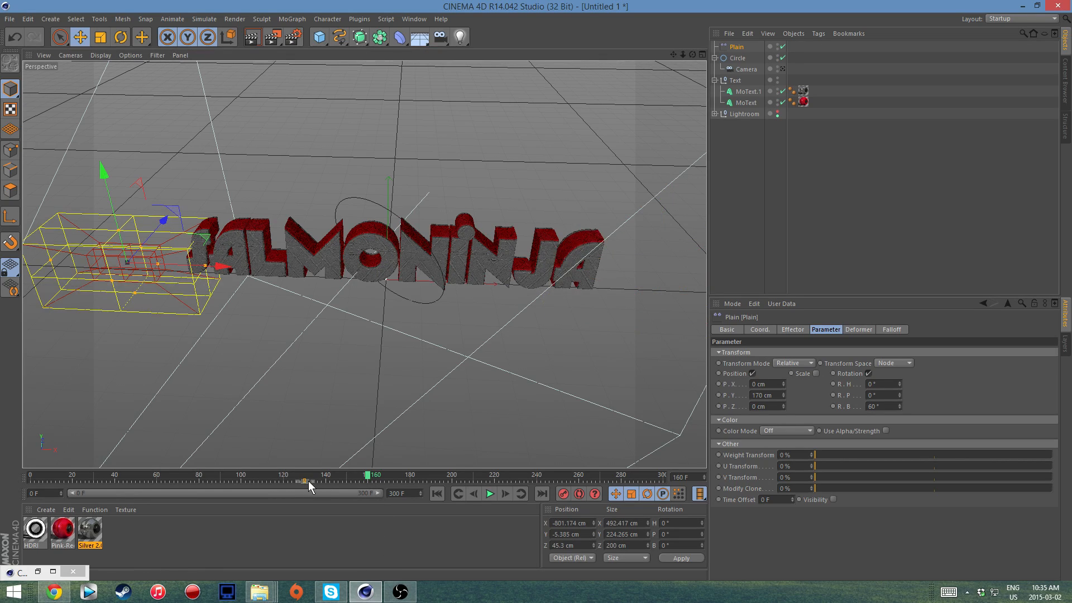
drag(308, 481, 306, 481)
click(313, 484)
drag(373, 477, 302, 479)
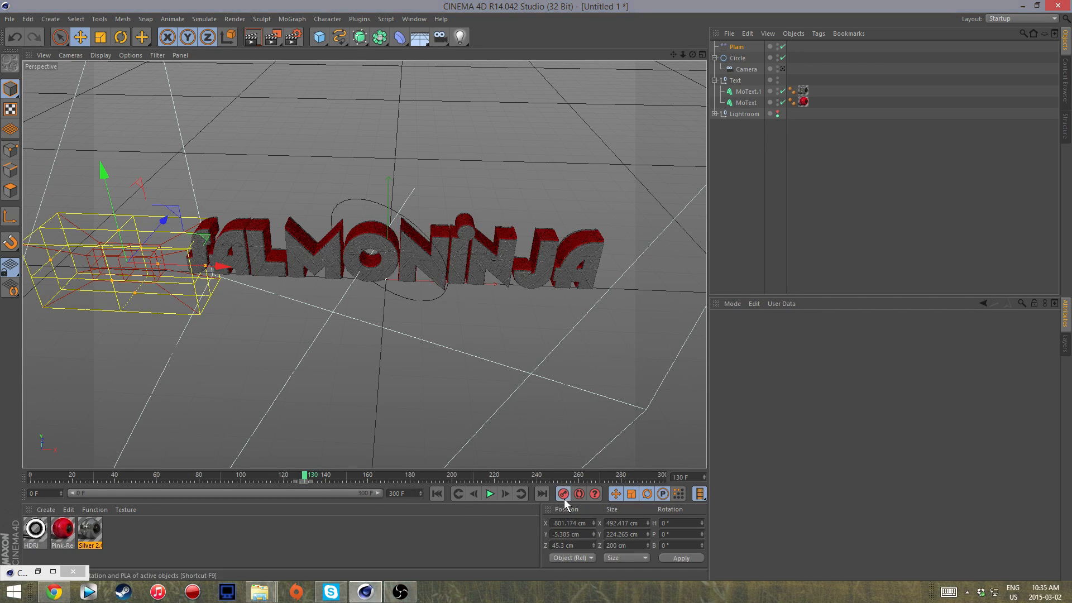
Keyframe the Plain effector past the last letter at X about 857 cm on frame 160, and play the animation from the start.
drag(300, 474, 368, 480)
drag(218, 263, 383, 279)
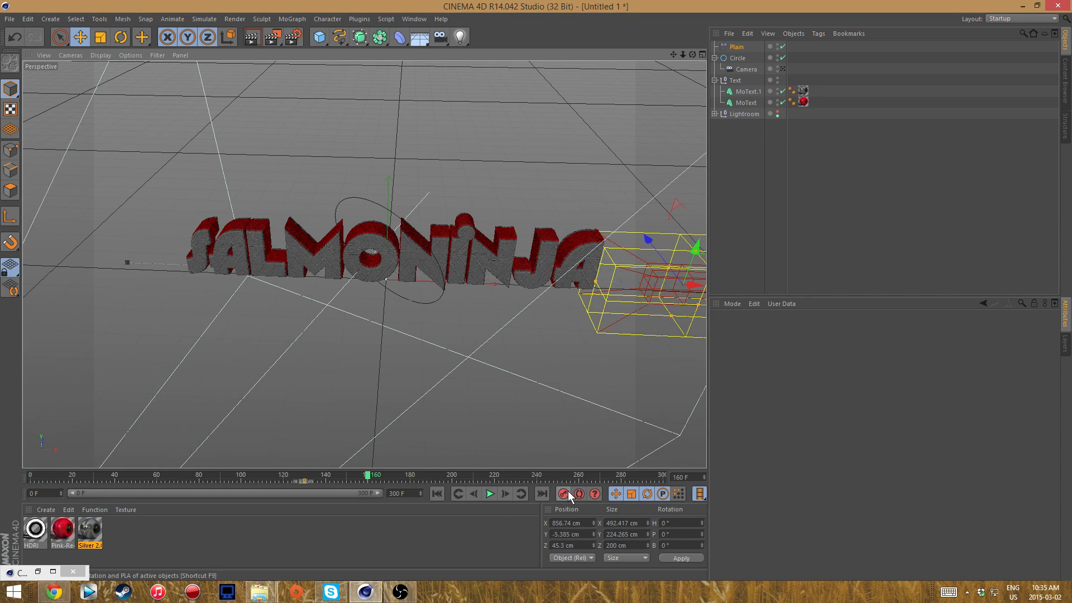
click(437, 494)
click(489, 493)
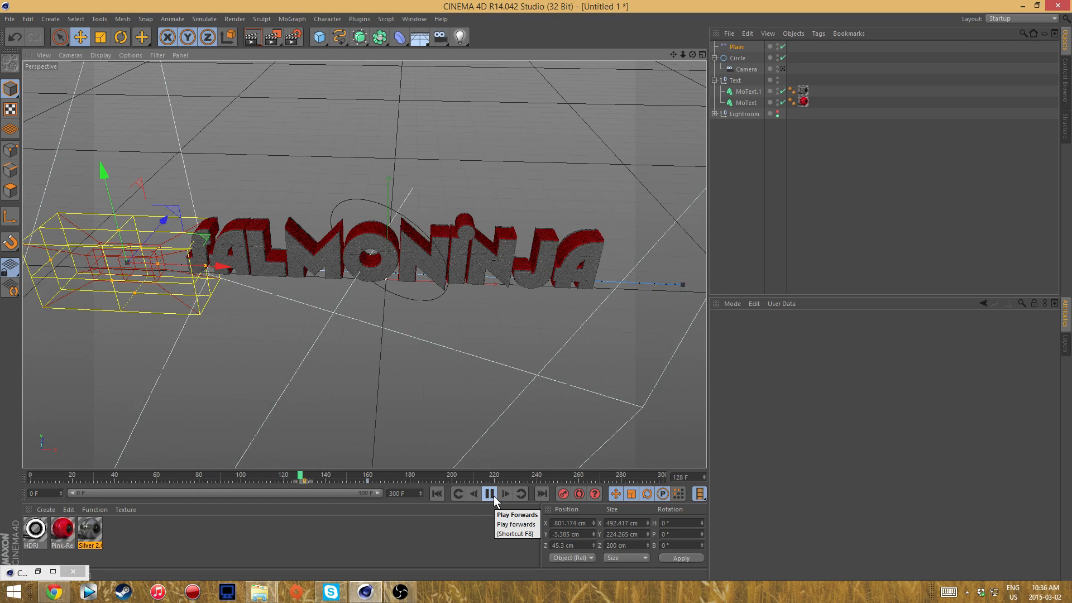
click(493, 498)
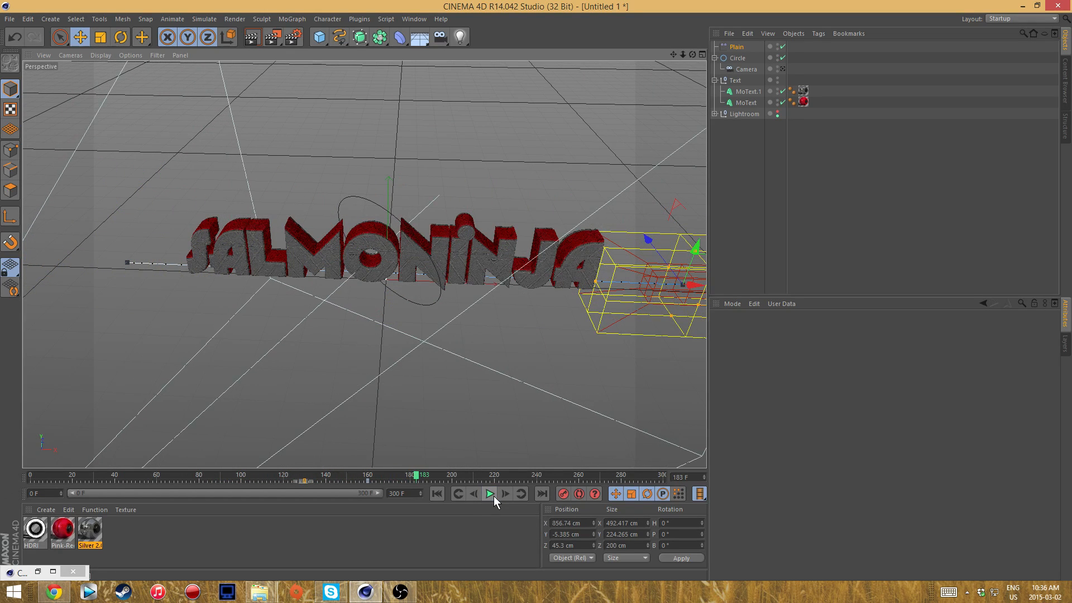
Move the Plain effector's start keyframe to frame 140 and its end keyframe to frame 220, and play the animation.
drag(306, 479, 388, 480)
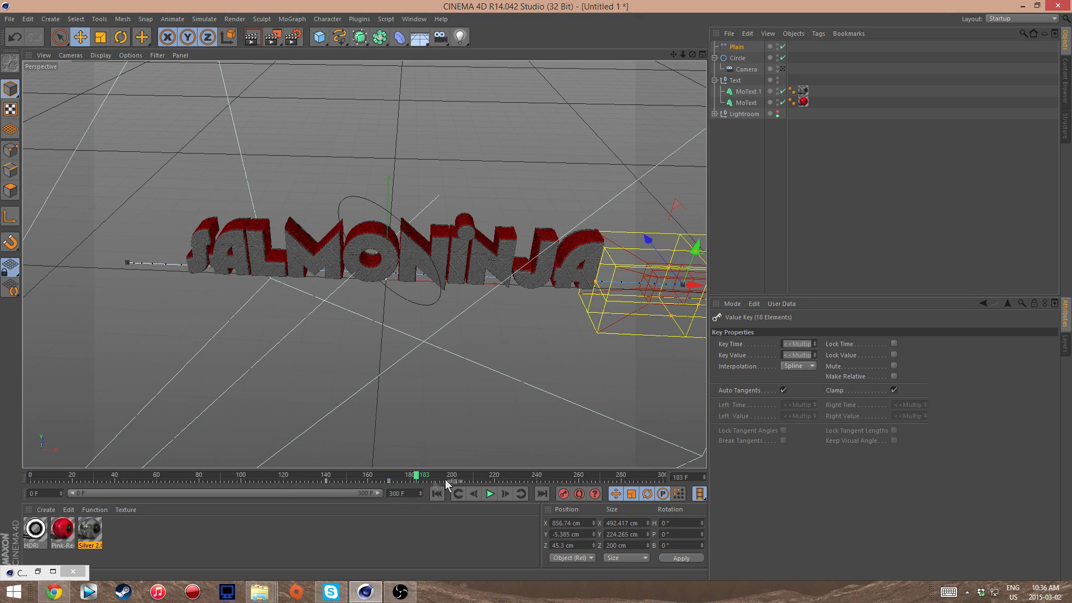
drag(409, 483, 493, 488)
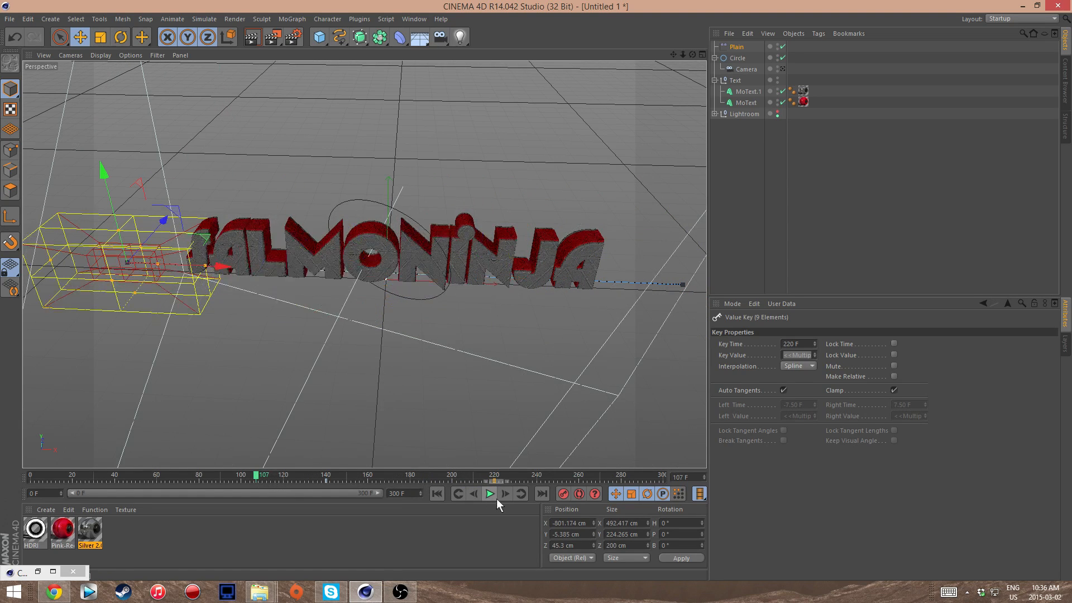
click(490, 494)
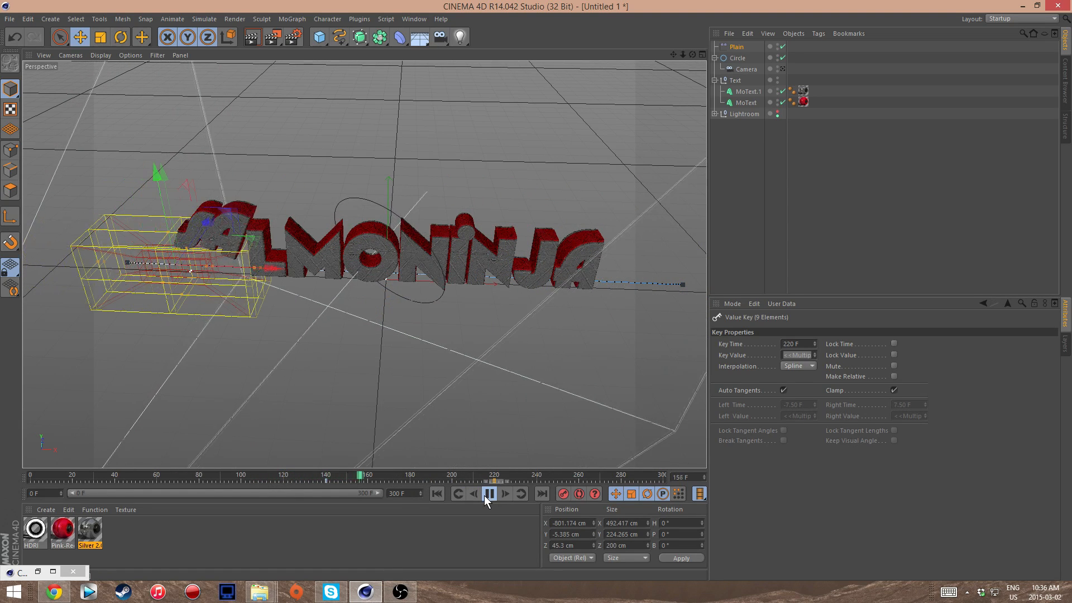
click(489, 494)
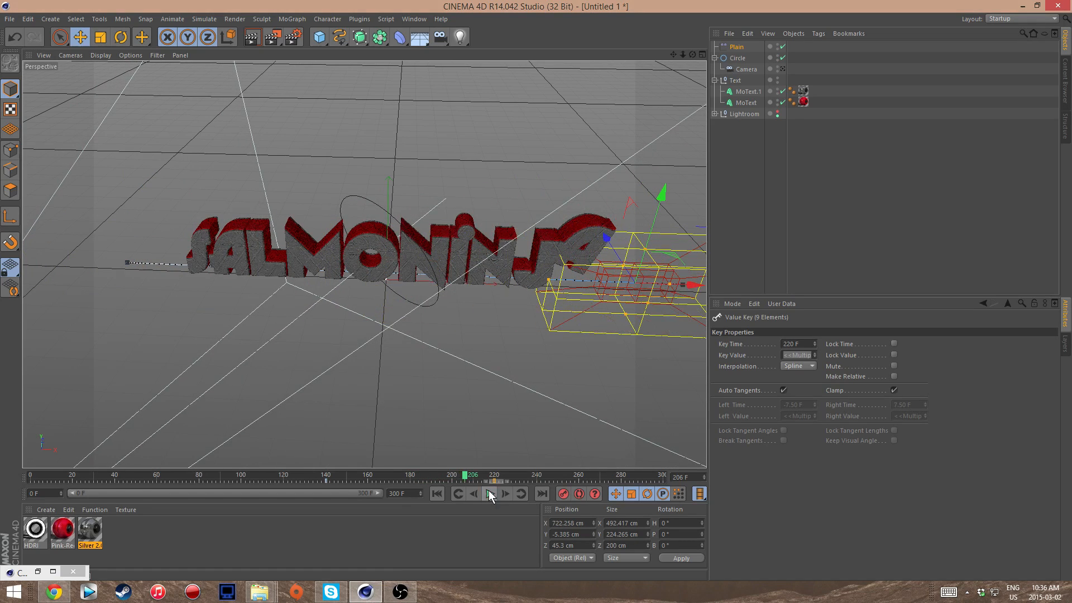
Move the Plain effector's end keyframe to frame 200 and play back the animation.
drag(492, 484, 327, 477)
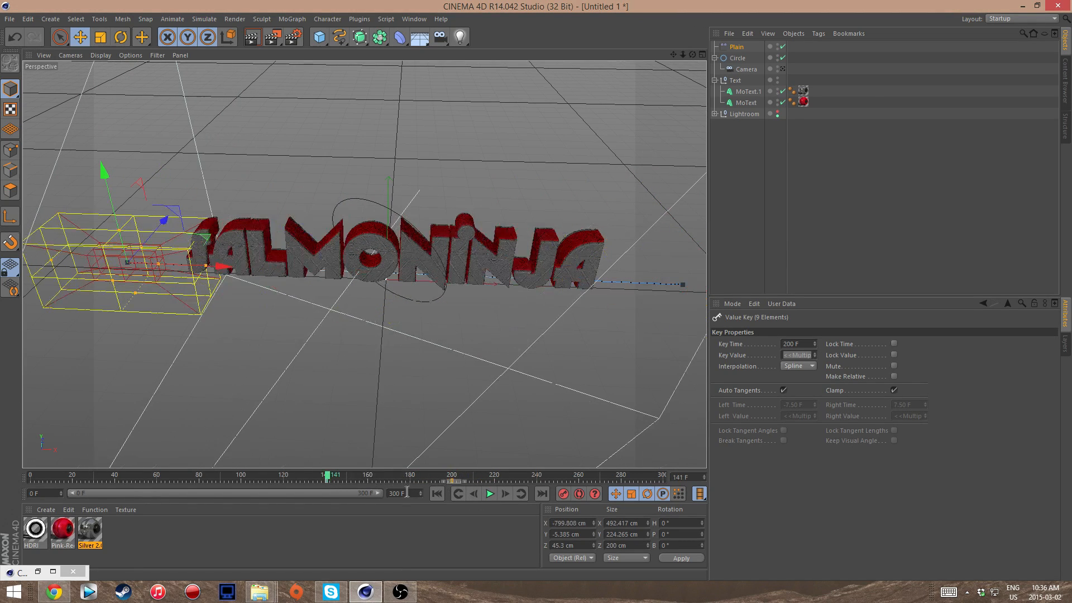
click(490, 495)
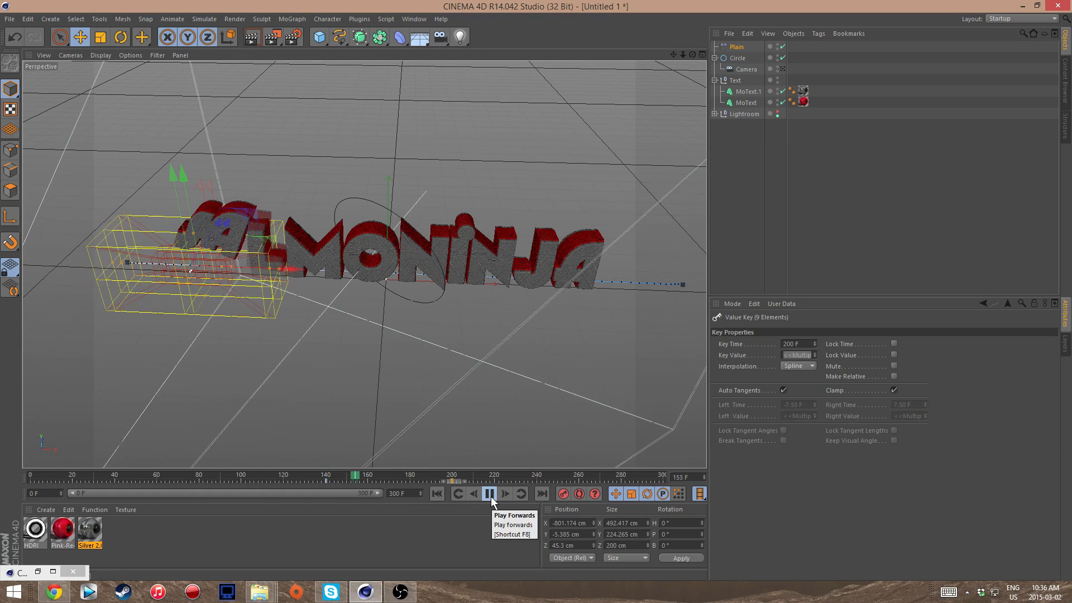
click(491, 493)
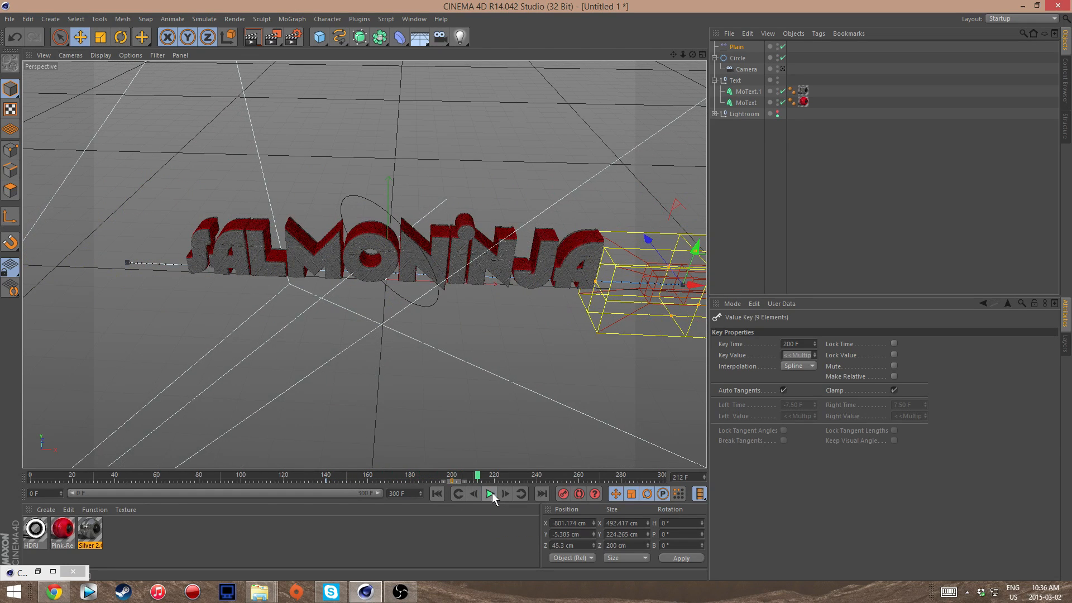
Return to the scene camera's view and scrub through the letter animation up to frame 199.
click(781, 69)
drag(477, 476, 419, 487)
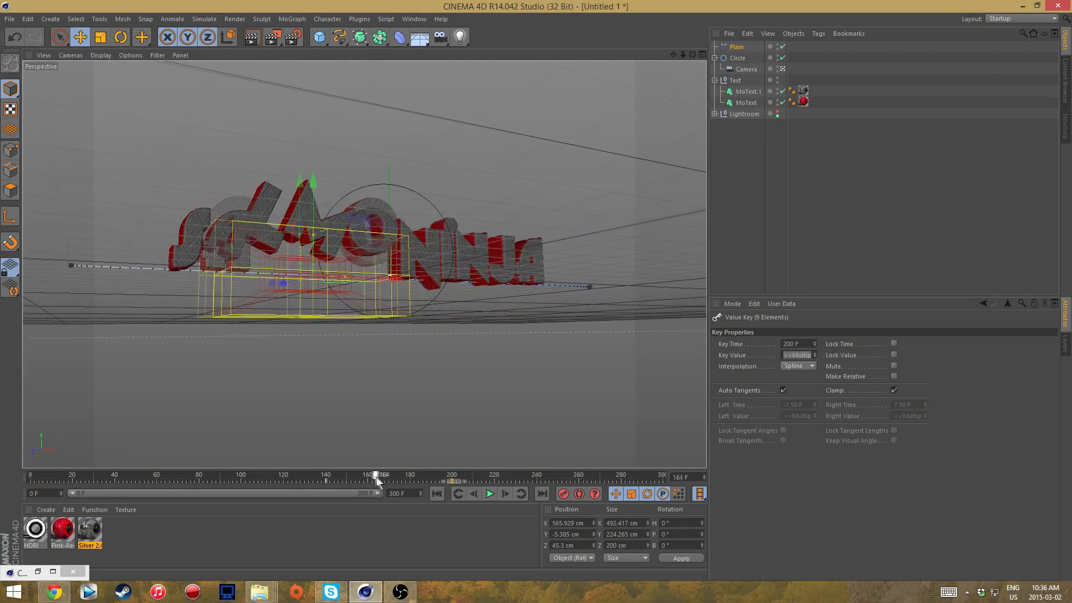
mouse_move(364, 477)
mouse_down()
mouse_move(328, 476)
mouse_move(433, 473)
mouse_move(316, 470)
mouse_move(445, 474)
mouse_move(112, 484)
mouse_move(292, 477)
mouse_move(444, 508)
mouse_move(344, 513)
mouse_move(451, 507)
mouse_up()
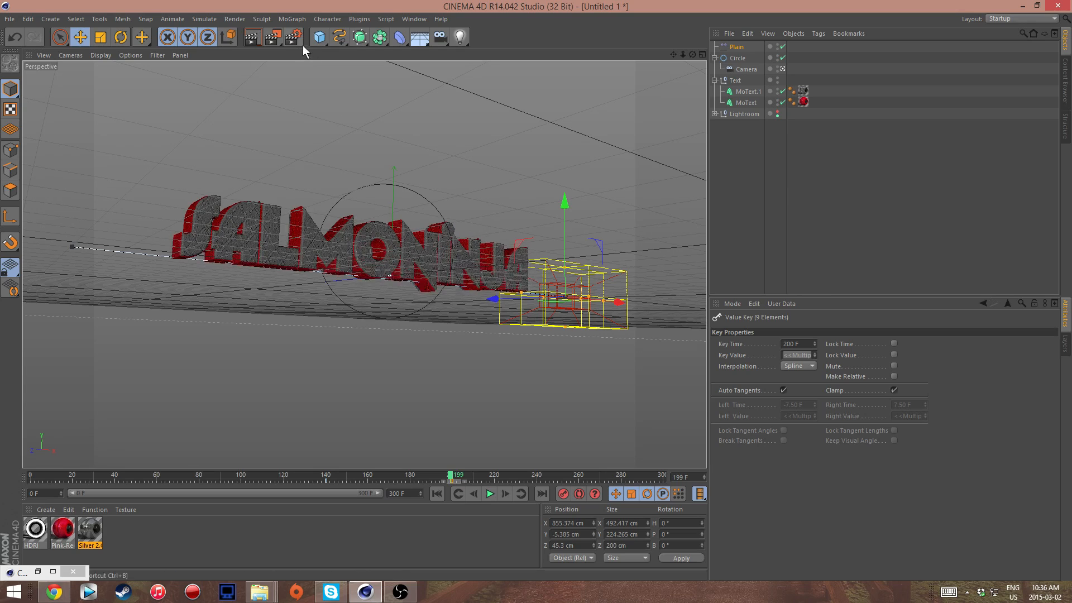
Add a Delay effector to both the MoText.1 and MoText objects.
click(299, 18)
click(798, 177)
click(748, 91)
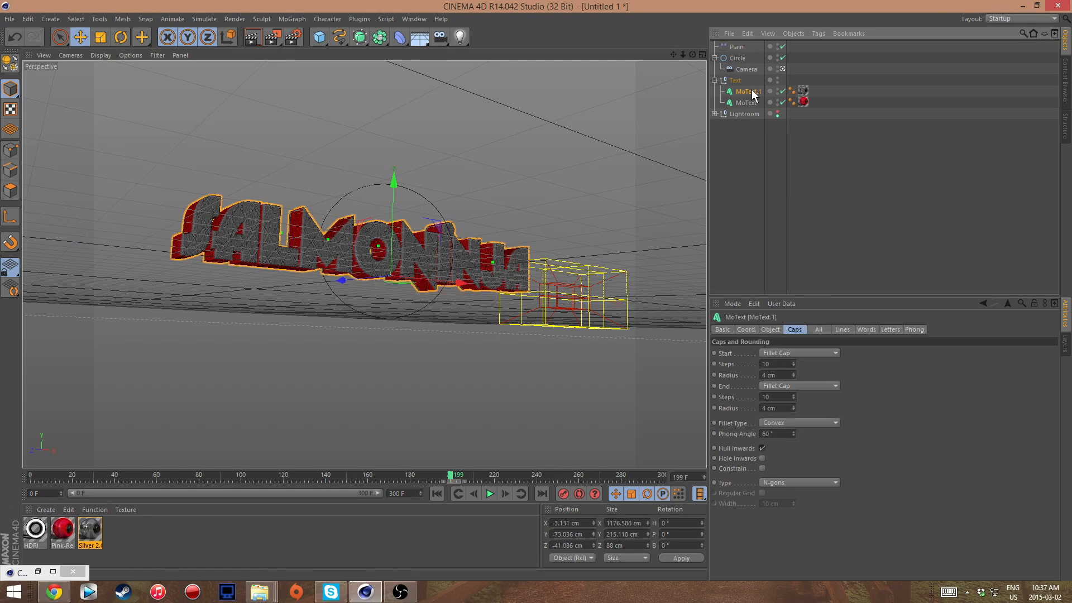
ctrl+click(746, 103)
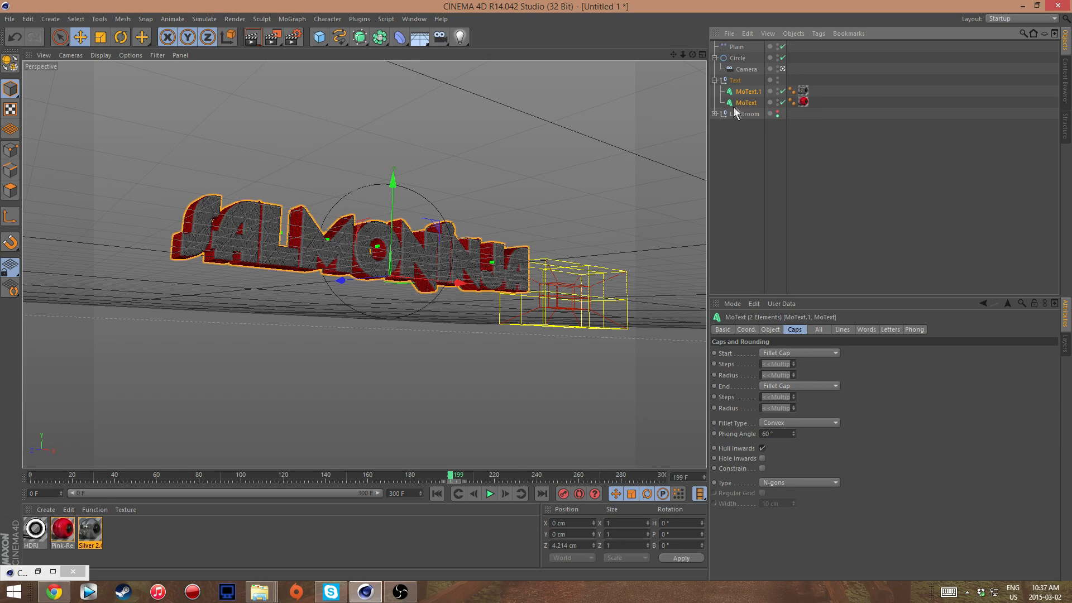
click(291, 20)
mouse_move(300, 38)
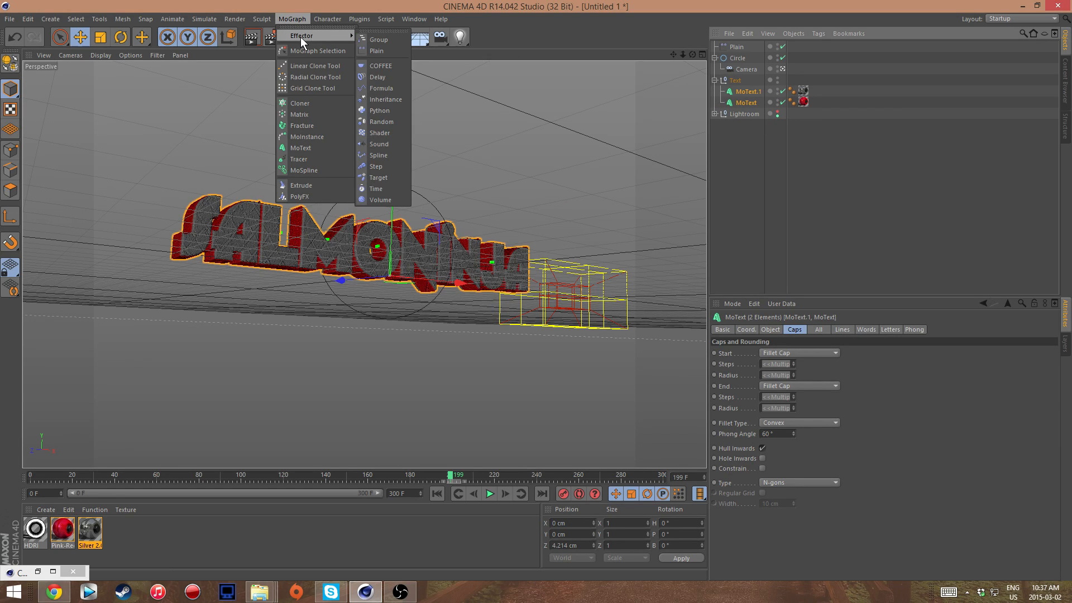
click(379, 75)
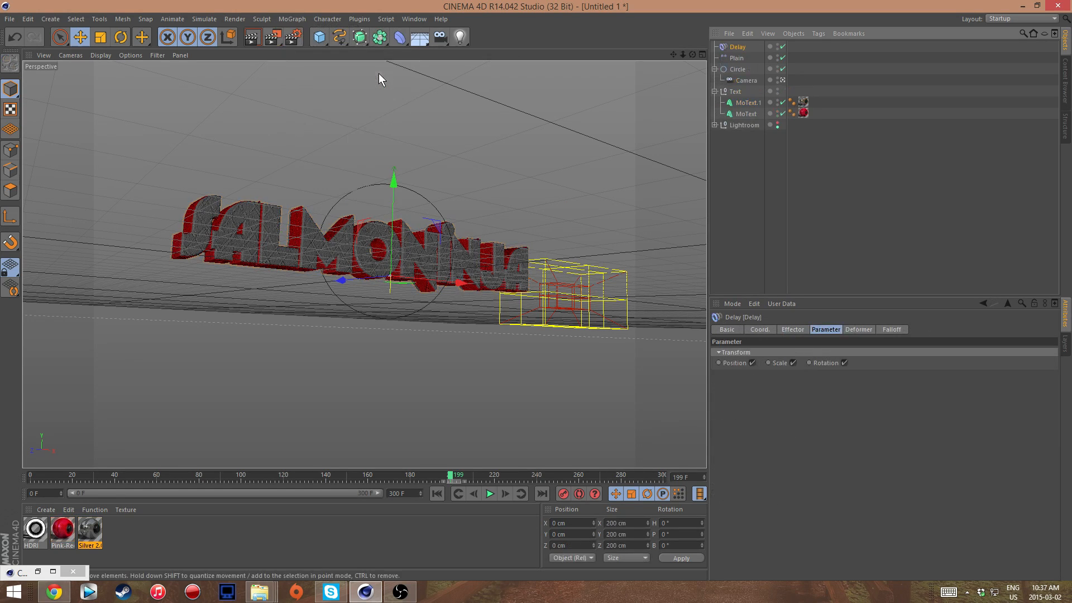
Set the Delay effector's mode to Spring.
click(793, 330)
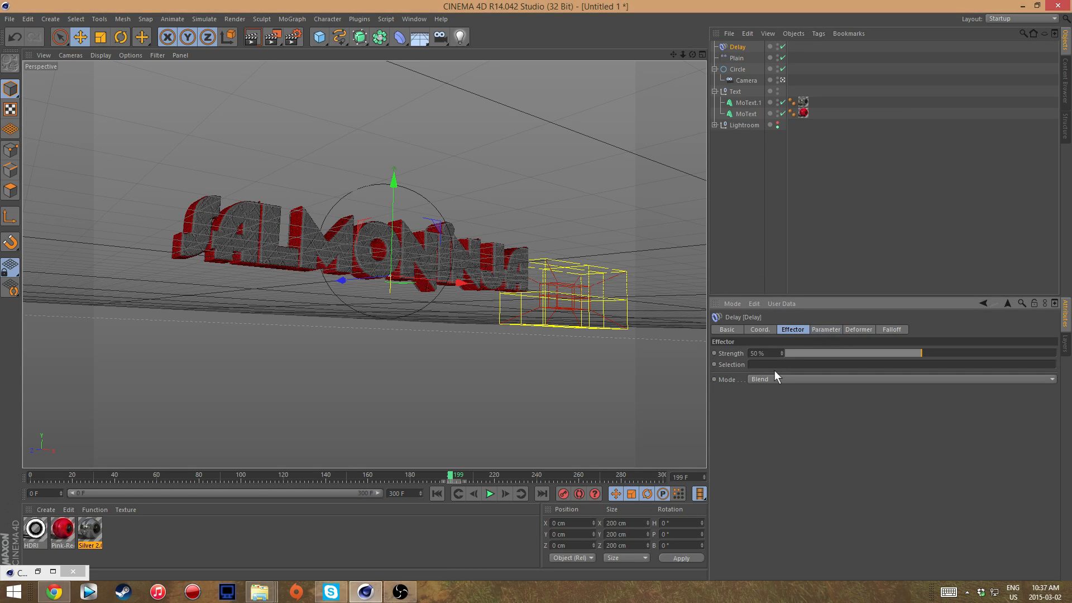
click(787, 379)
click(769, 413)
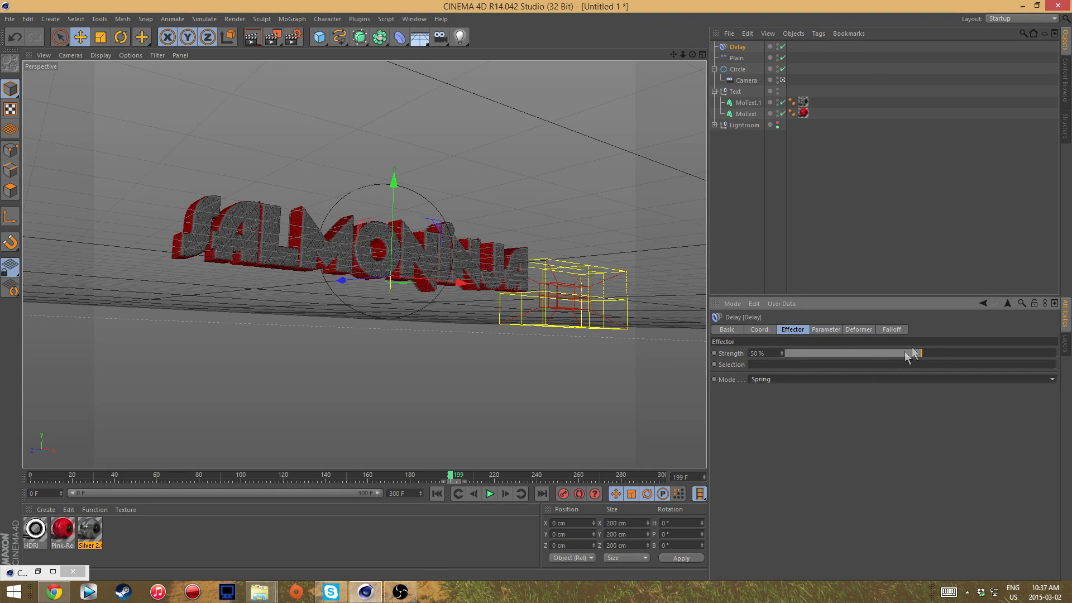
Set the Delay effector's strength to 69%.
drag(904, 351, 934, 351)
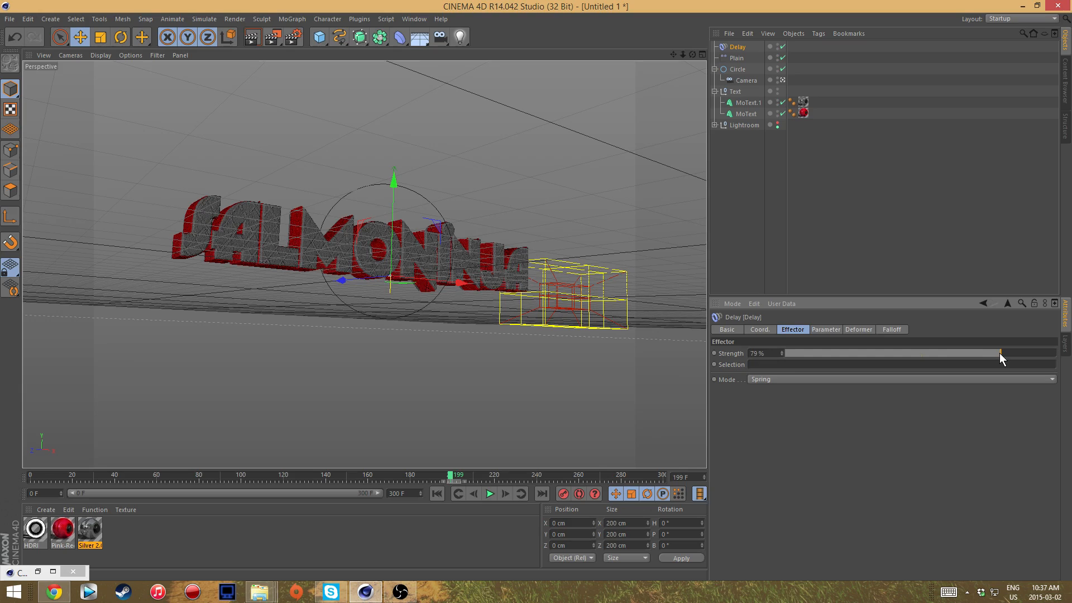
drag(450, 478, 279, 475)
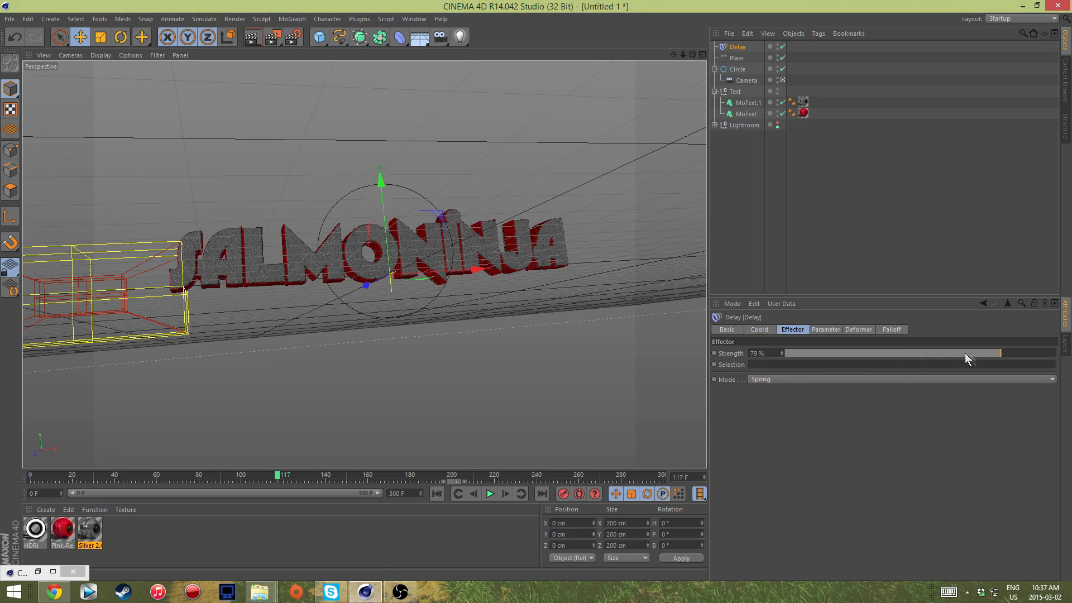
drag(964, 353, 970, 353)
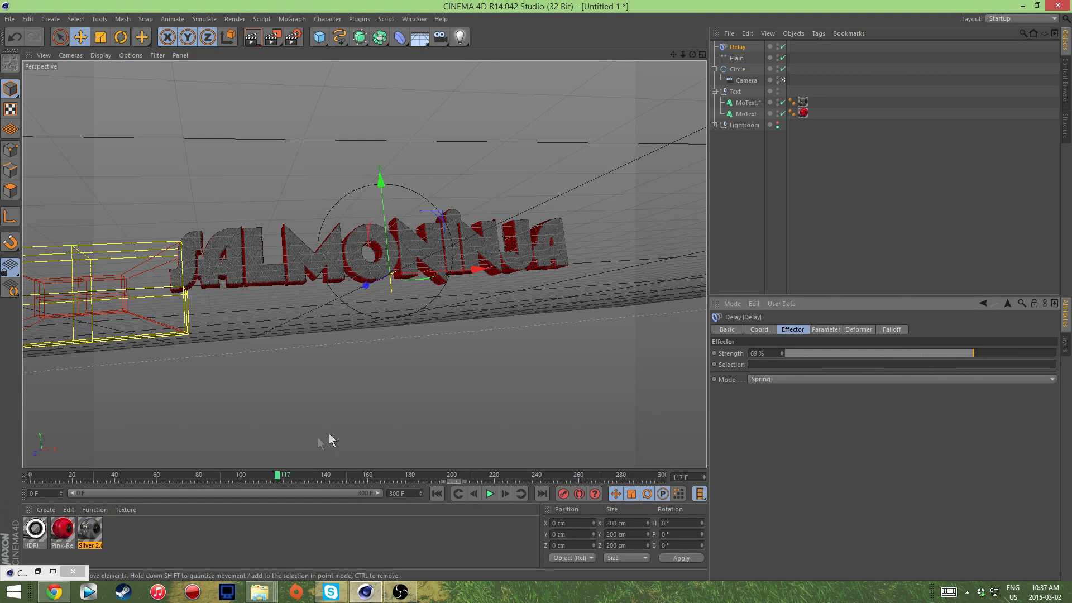
Scrub through the timeline and play back the letter animation to check the spring motion.
drag(278, 477, 262, 476)
drag(273, 479, 464, 478)
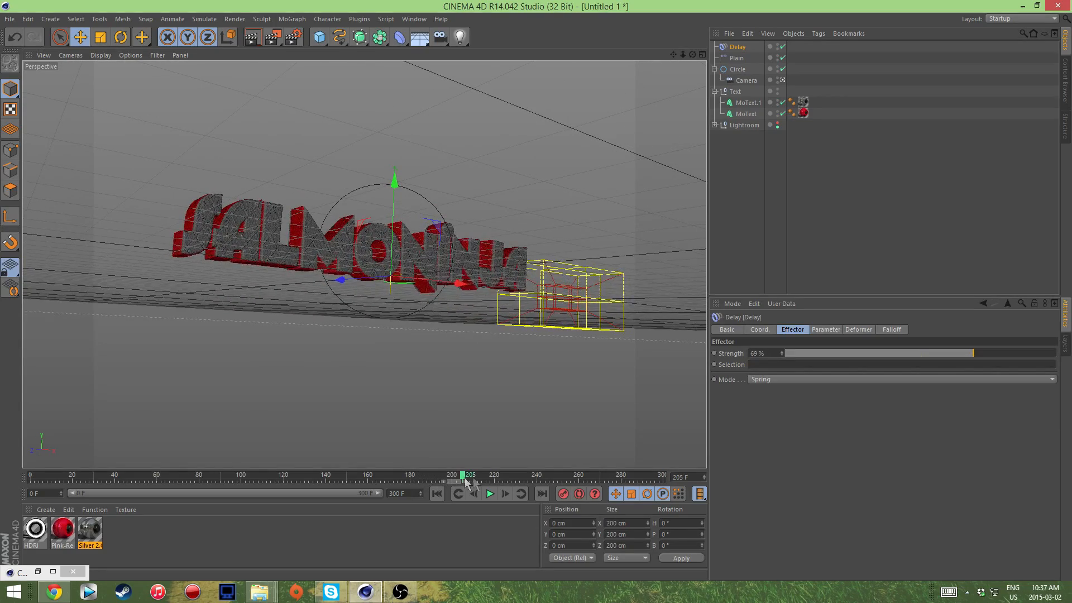
click(469, 493)
click(489, 493)
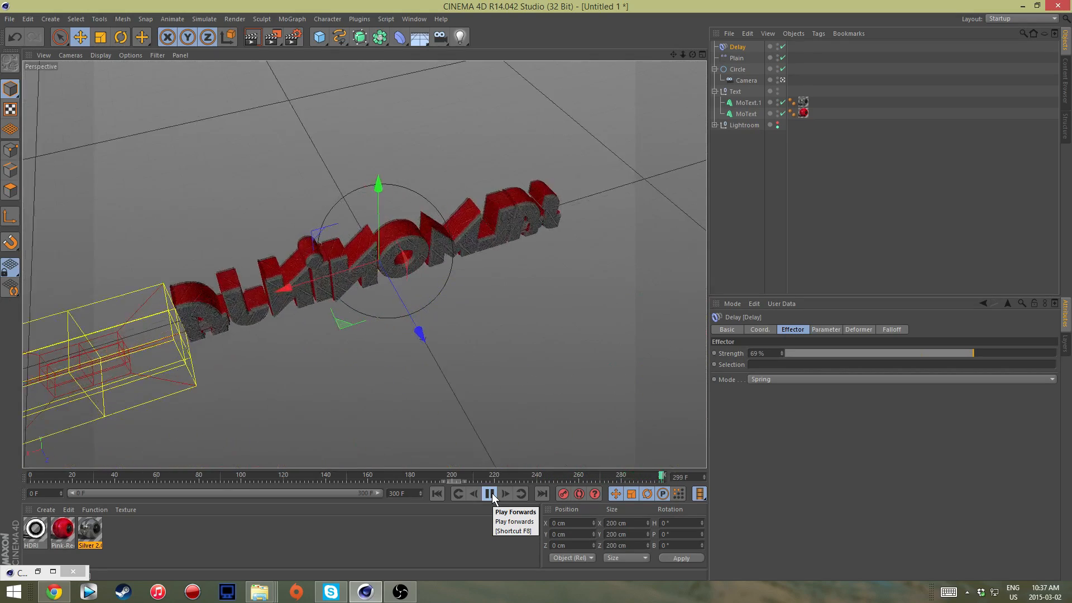
click(490, 494)
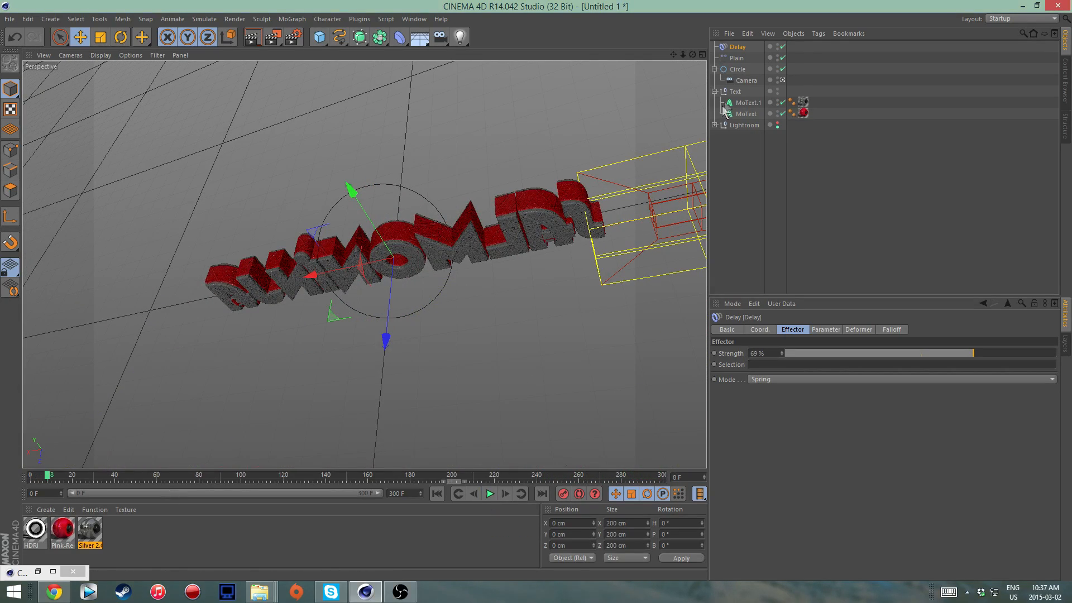
click(289, 38)
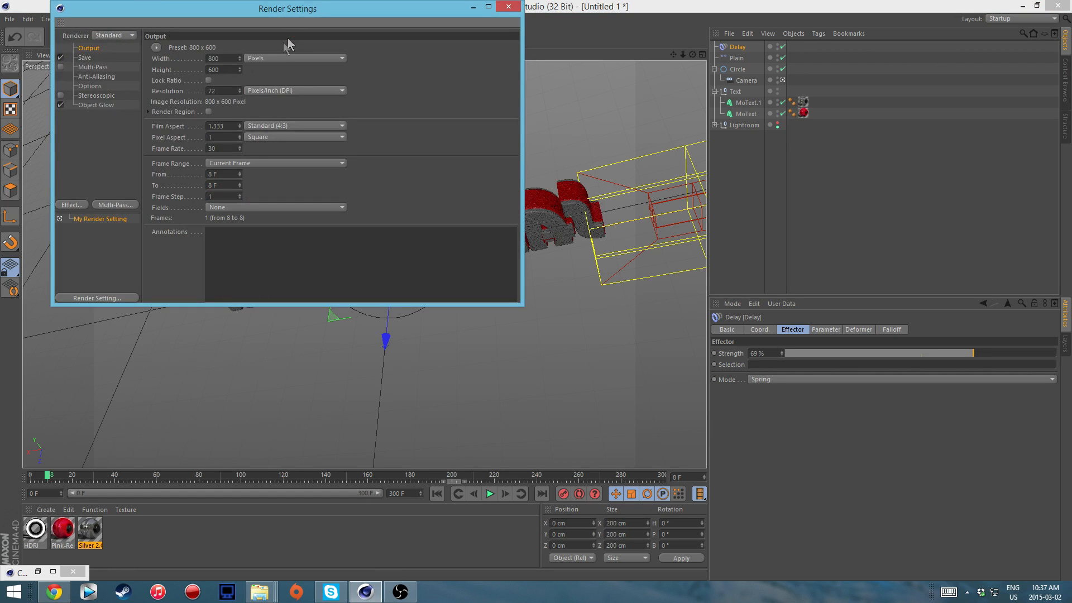
drag(322, 13, 813, 118)
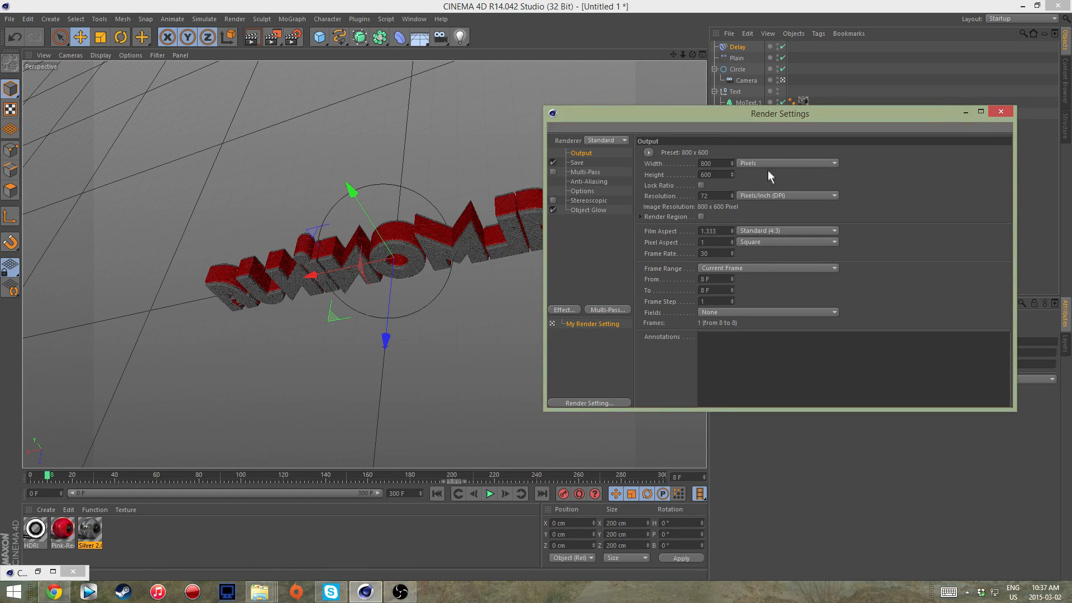
click(964, 111)
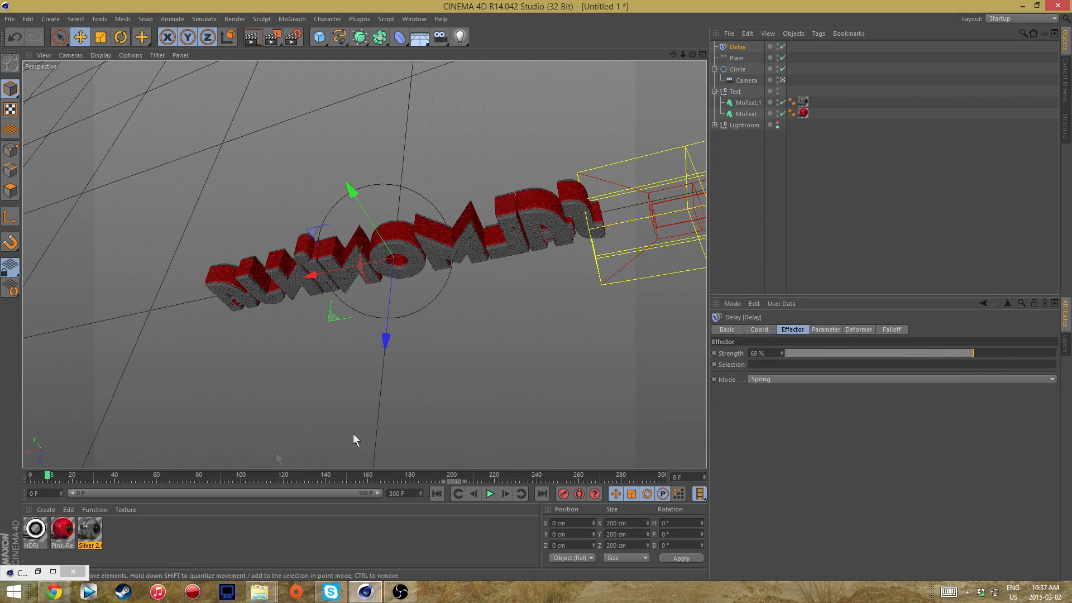
drag(59, 474, 242, 491)
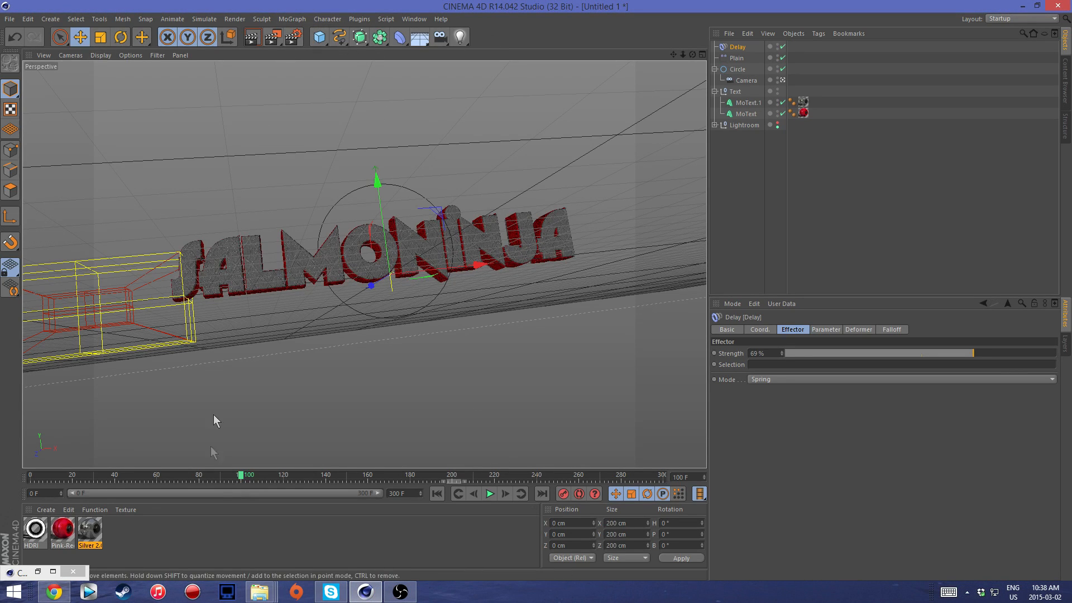
Return to frame 0 and load the FEBUARY FIRST 2015 preset into the render settings.
drag(241, 474, 31, 475)
click(293, 38)
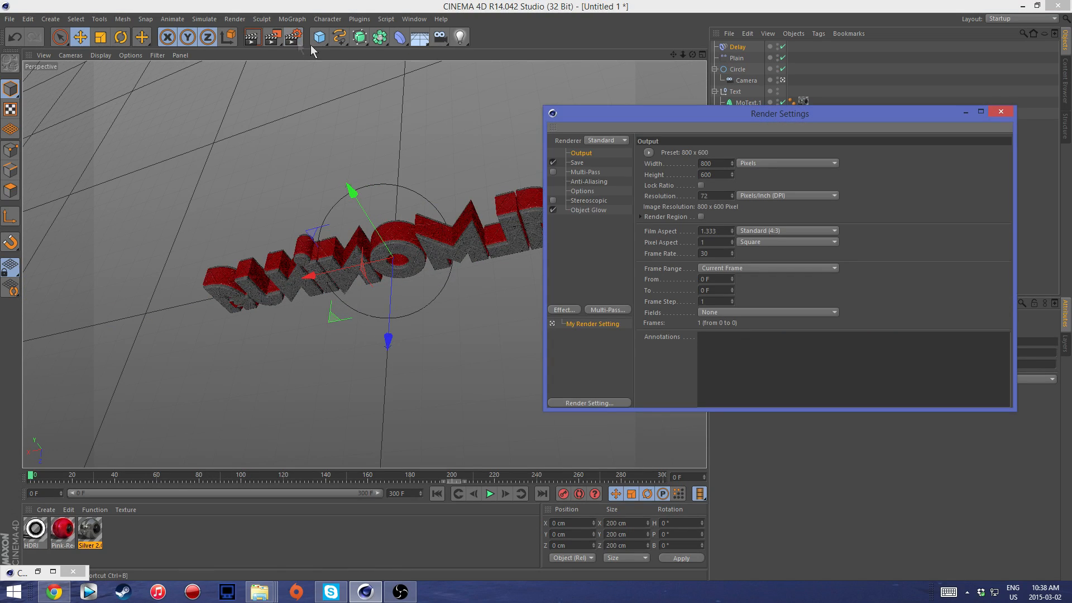
click(611, 402)
mouse_move(675, 529)
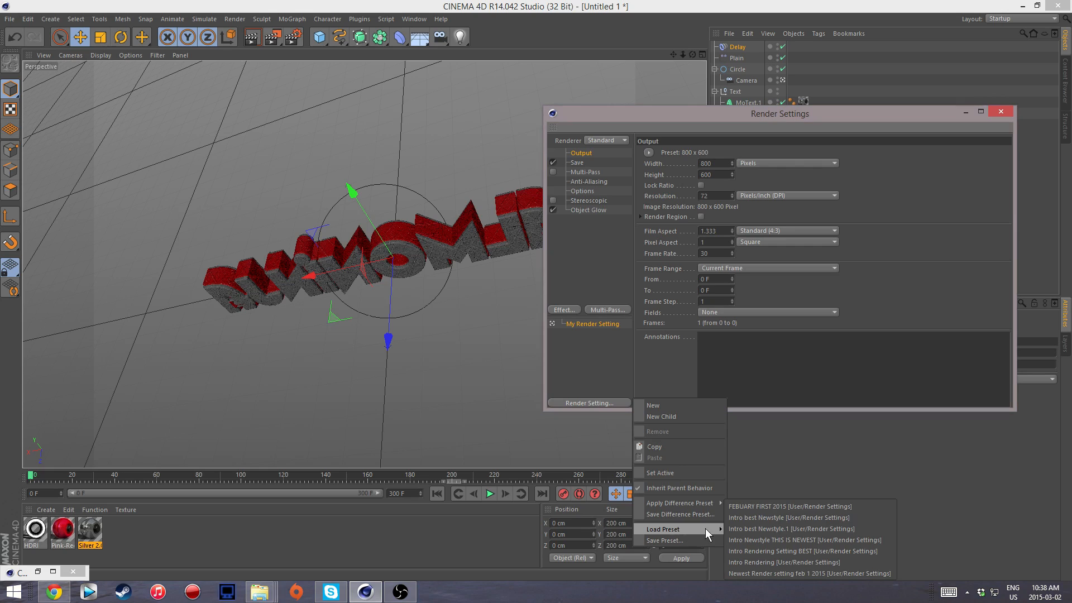
click(786, 506)
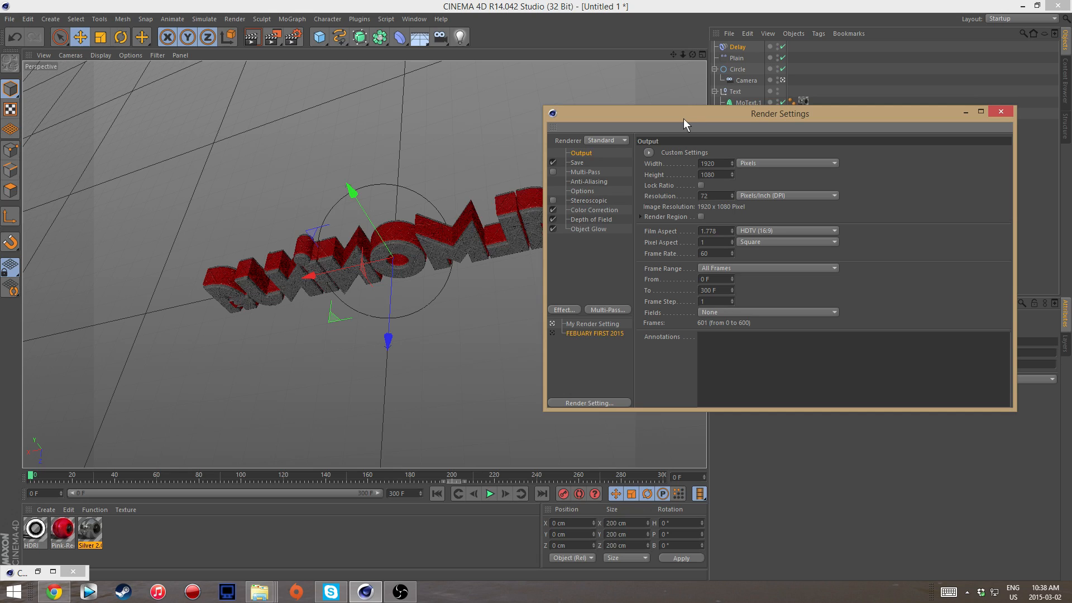
click(965, 112)
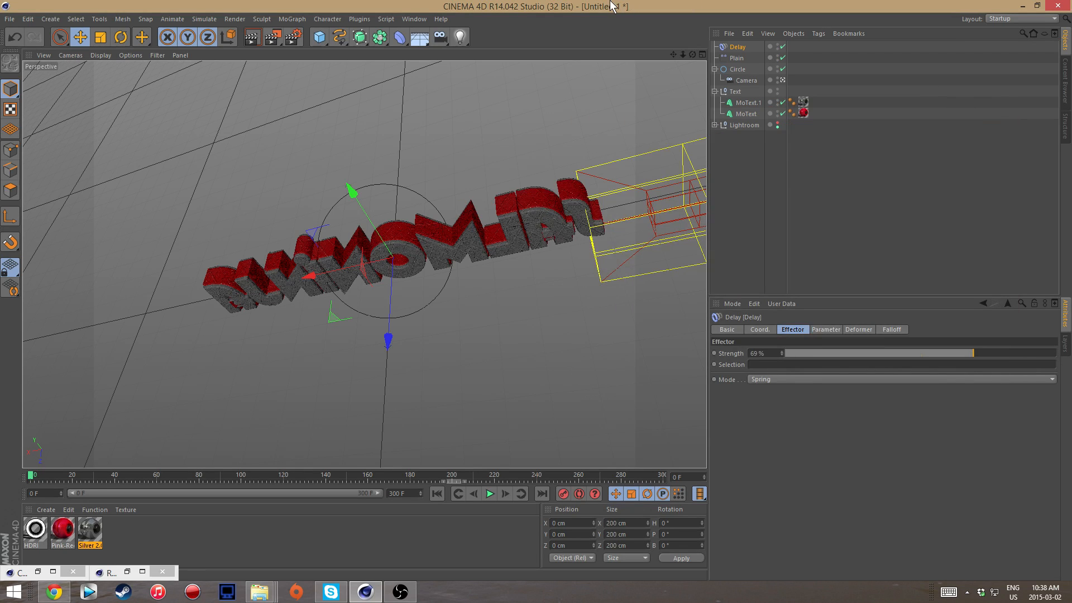
Render the camera view at frame 0 and again at frame 105 to check the text's look.
click(251, 37)
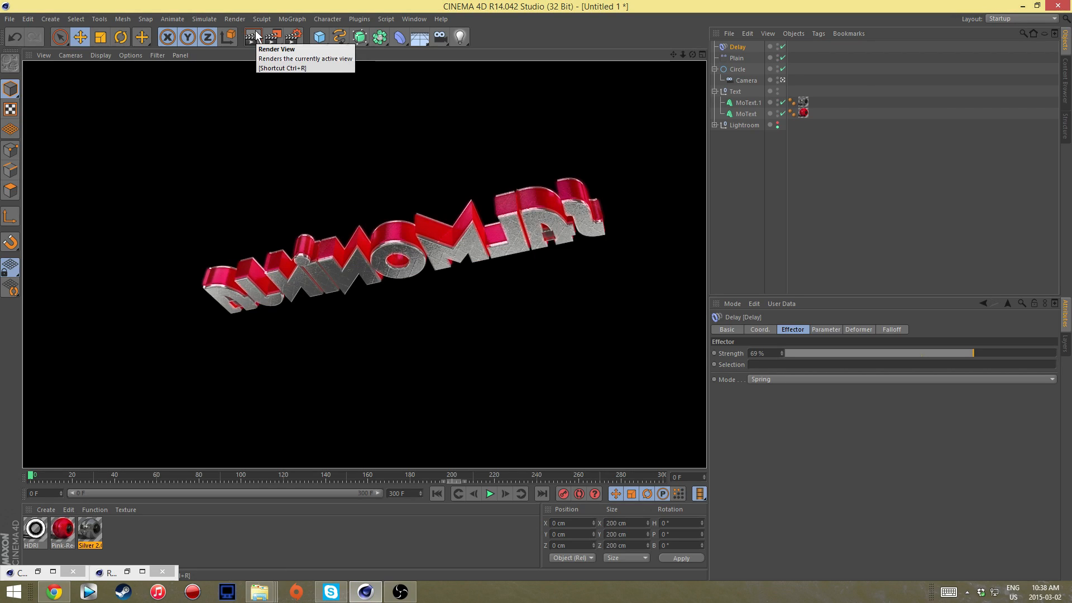
drag(31, 477, 252, 457)
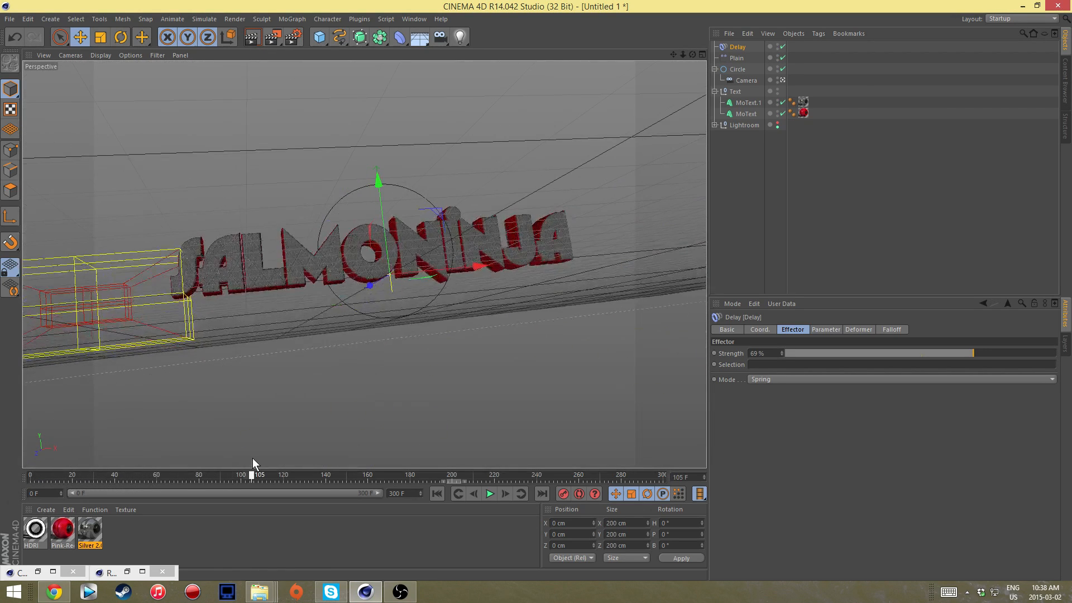
click(255, 36)
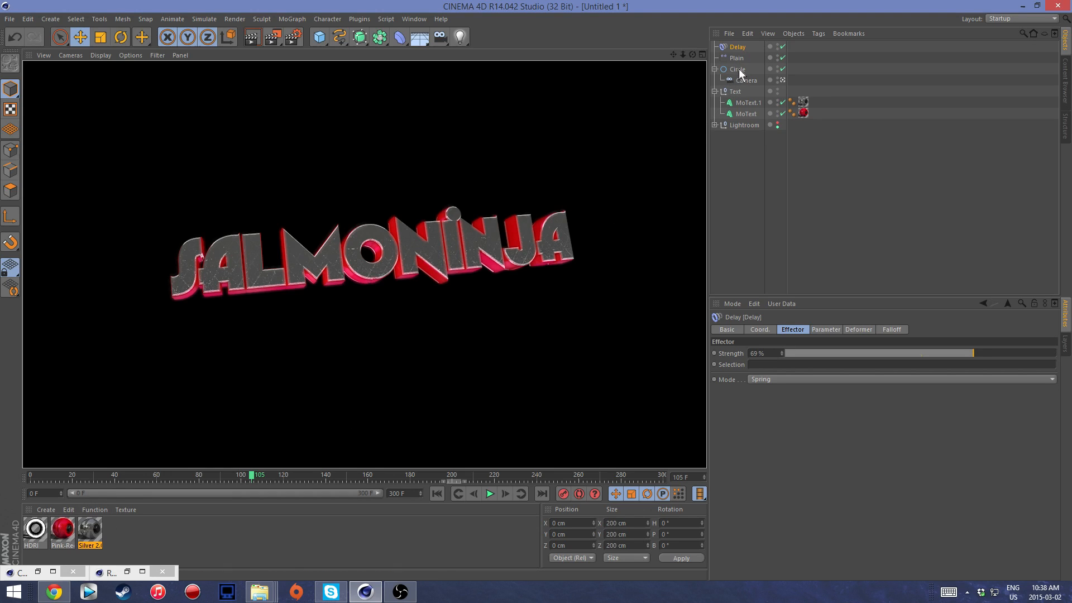
Darken the Silver 2.0 material's base color to RGB 117, 117, 117.
double_click(89, 527)
click(186, 194)
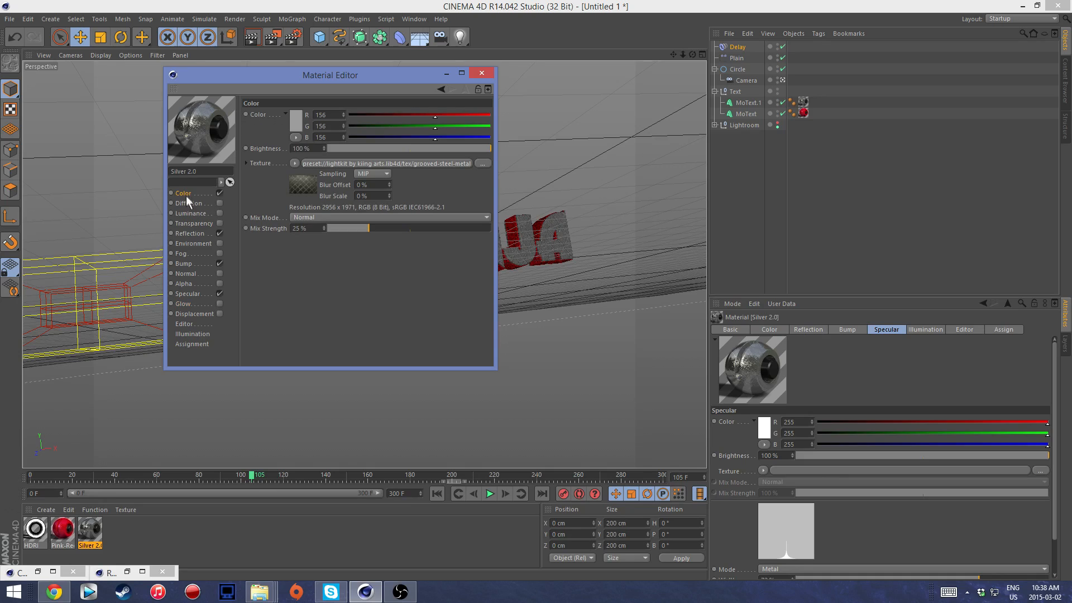
click(298, 126)
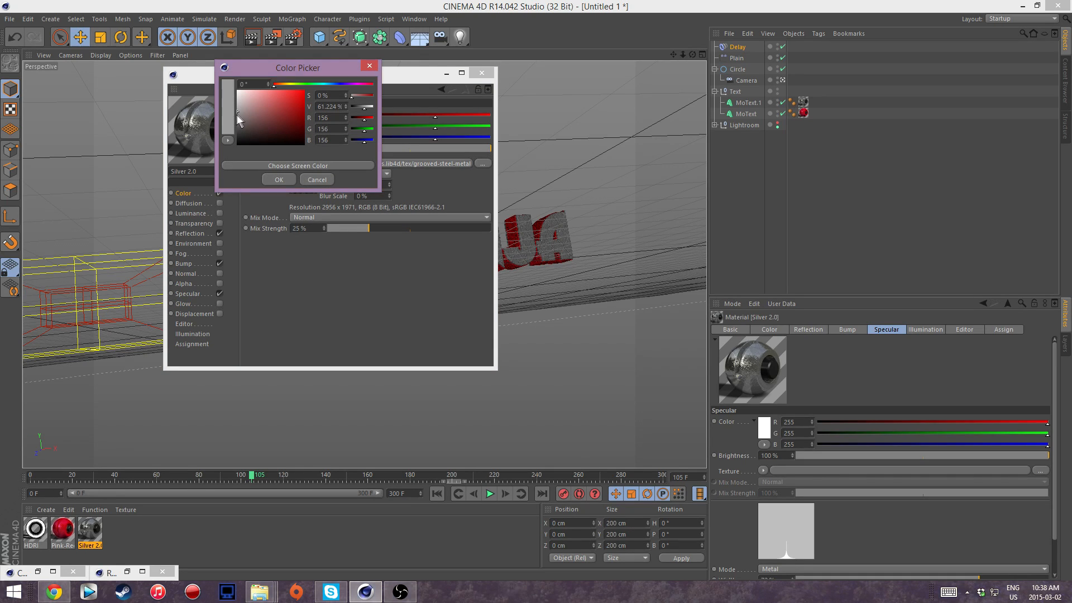
drag(236, 117, 233, 120)
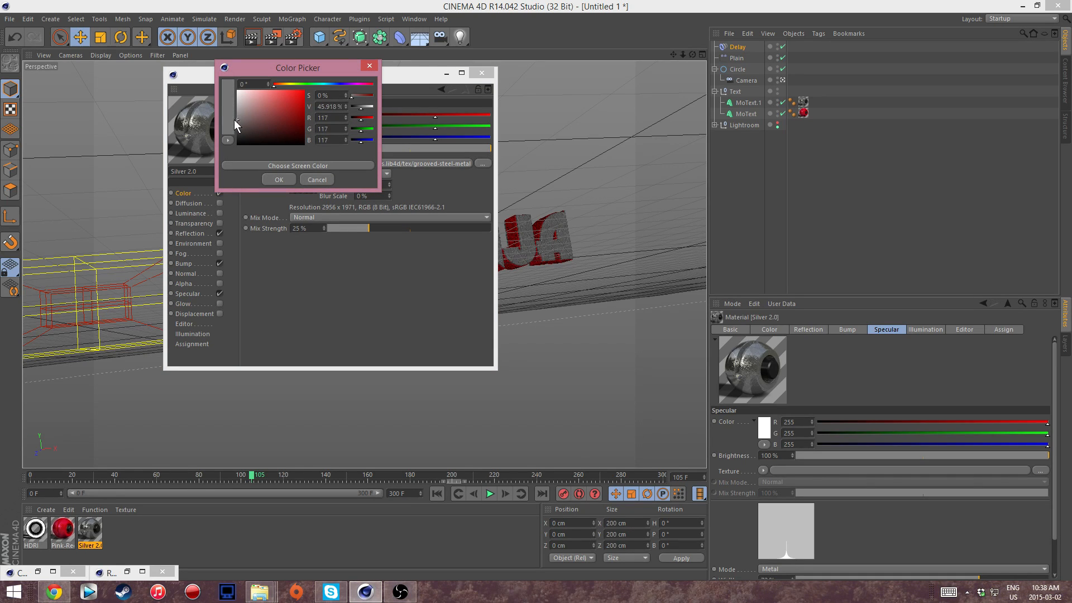
click(272, 179)
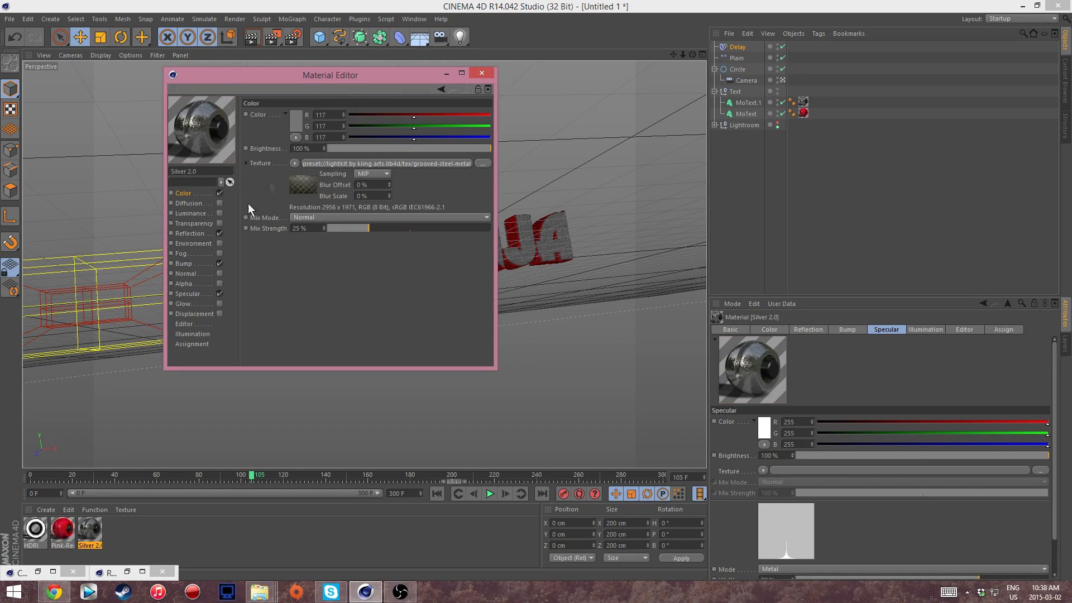
Enable glow on the Silver 2.0 material with 1% inner and 10% outer strength, and render the view.
click(184, 304)
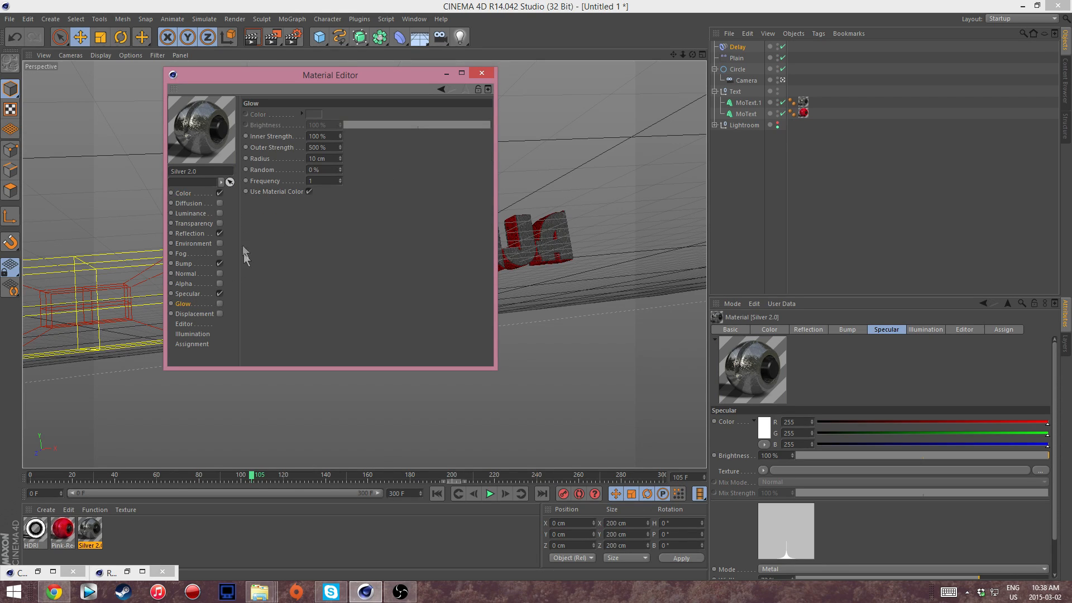
click(219, 303)
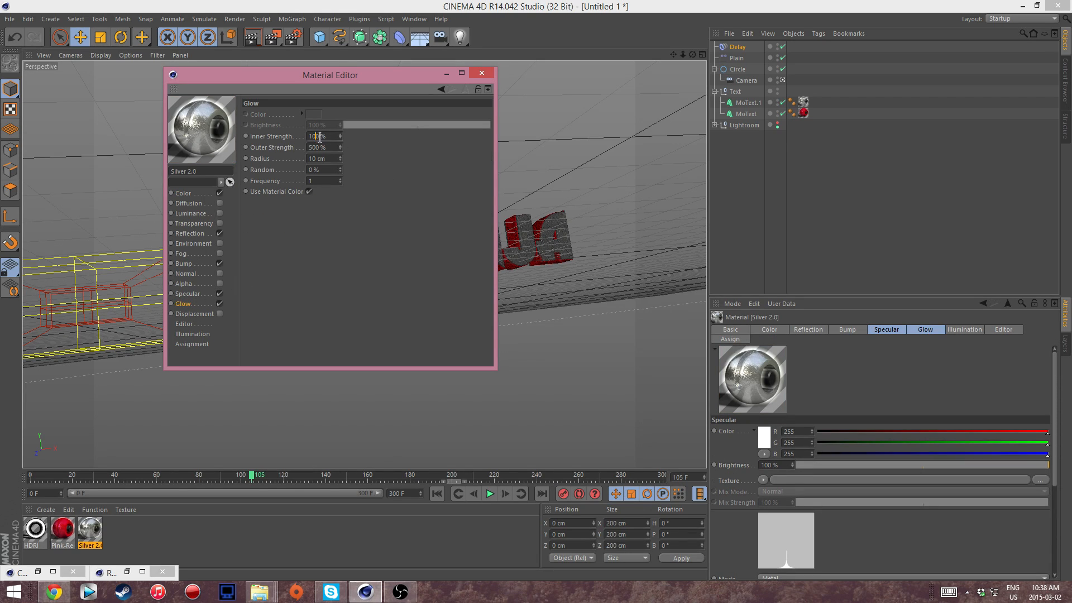
key(BackSpace)
key(BackSpace)
key(Return)
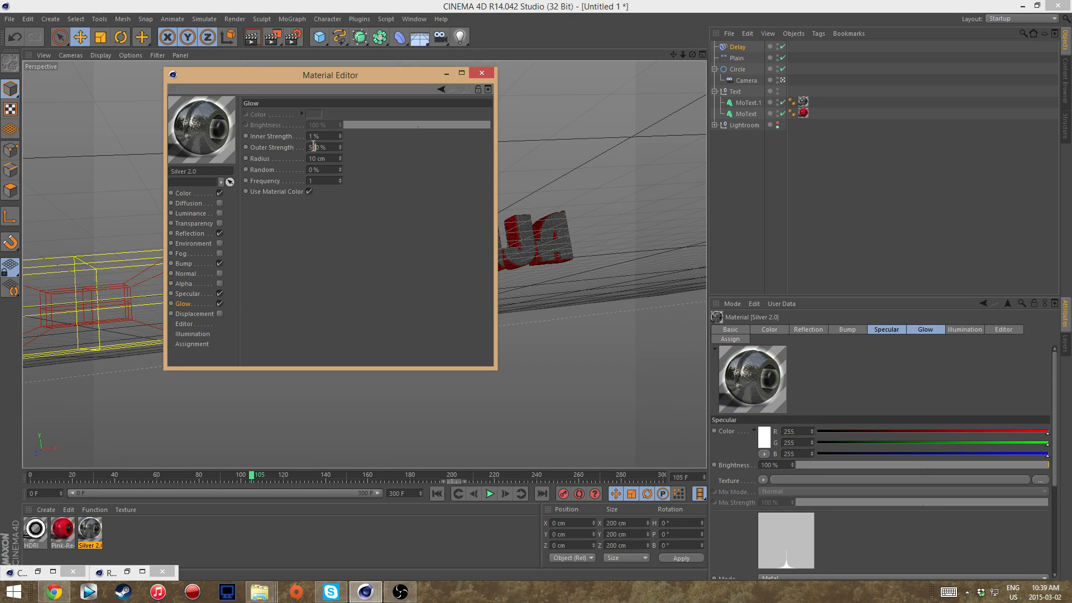
key(BackSpace)
key(BackSpace)
key(BackSpace)
text(10)
key(Return)
click(481, 73)
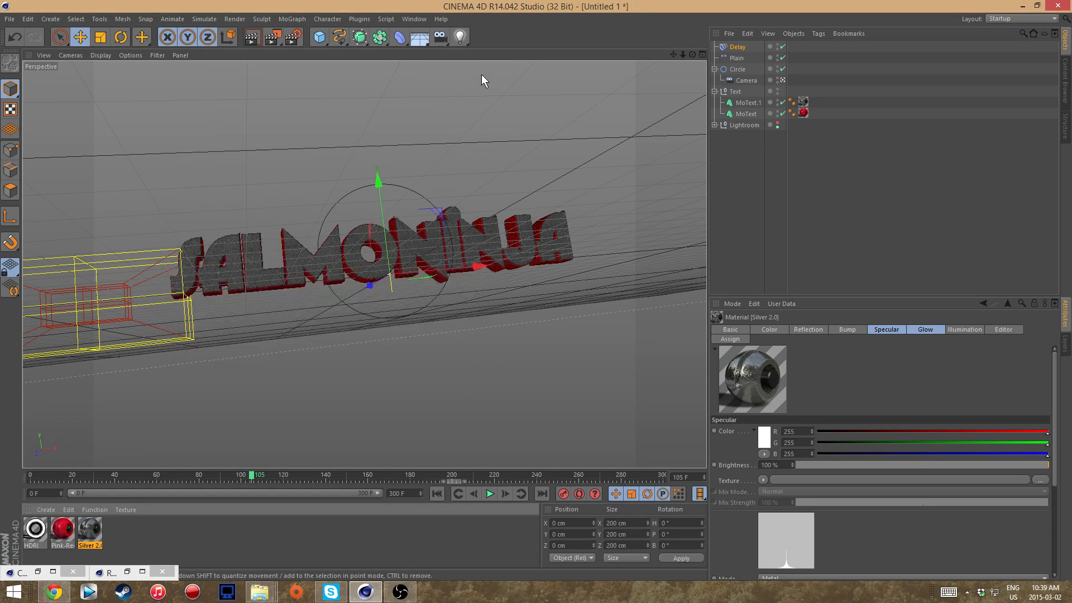
click(251, 37)
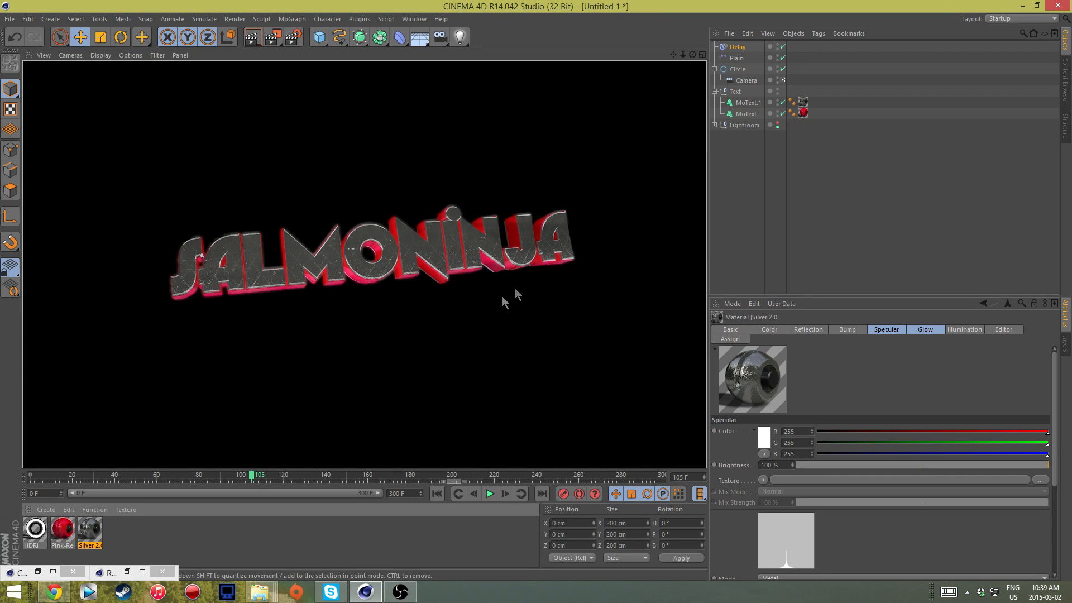
Change the Pink-Red material's glow inner strength and set its outer strength to 250%.
double_click(63, 531)
double_click(313, 137)
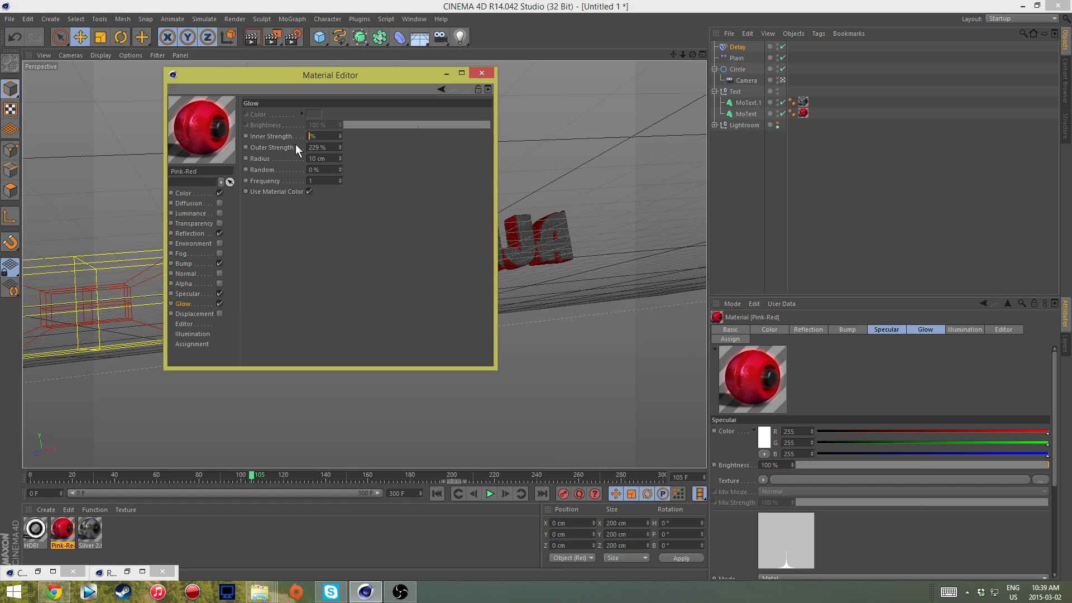
key(Return)
text(250)
key(Return)
click(483, 73)
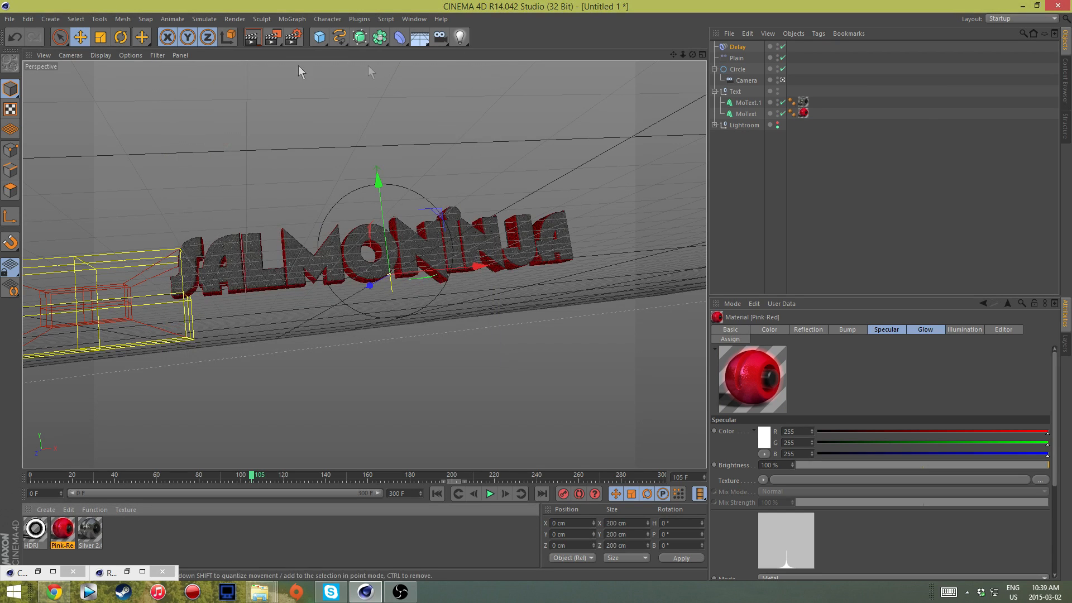
Review the render output's resolution, frame rate and All Frames range, and scrub the animation to frame 126.
click(293, 39)
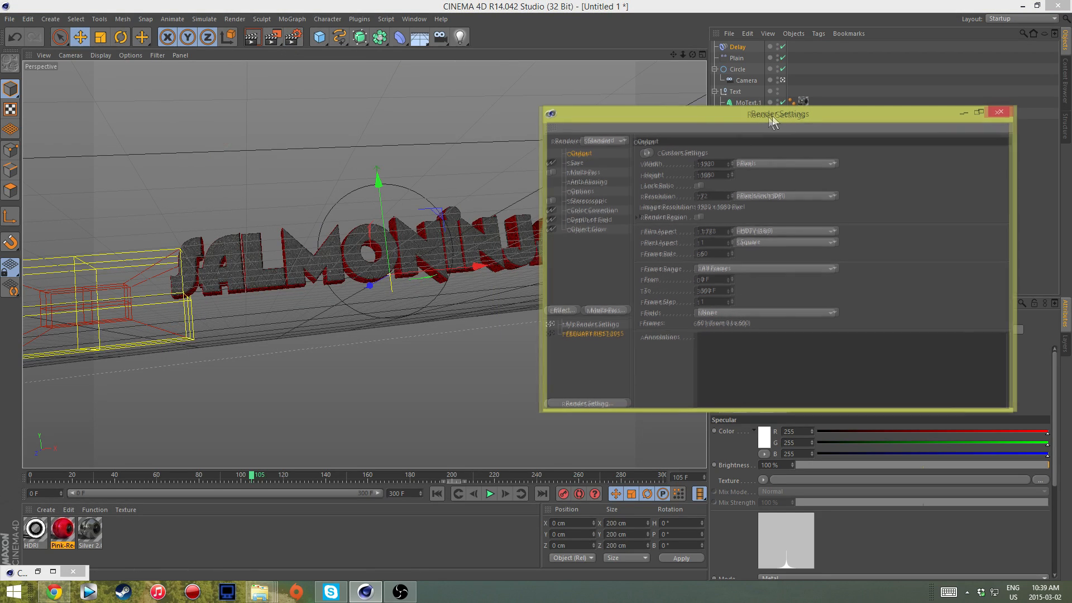
drag(772, 116, 469, 127)
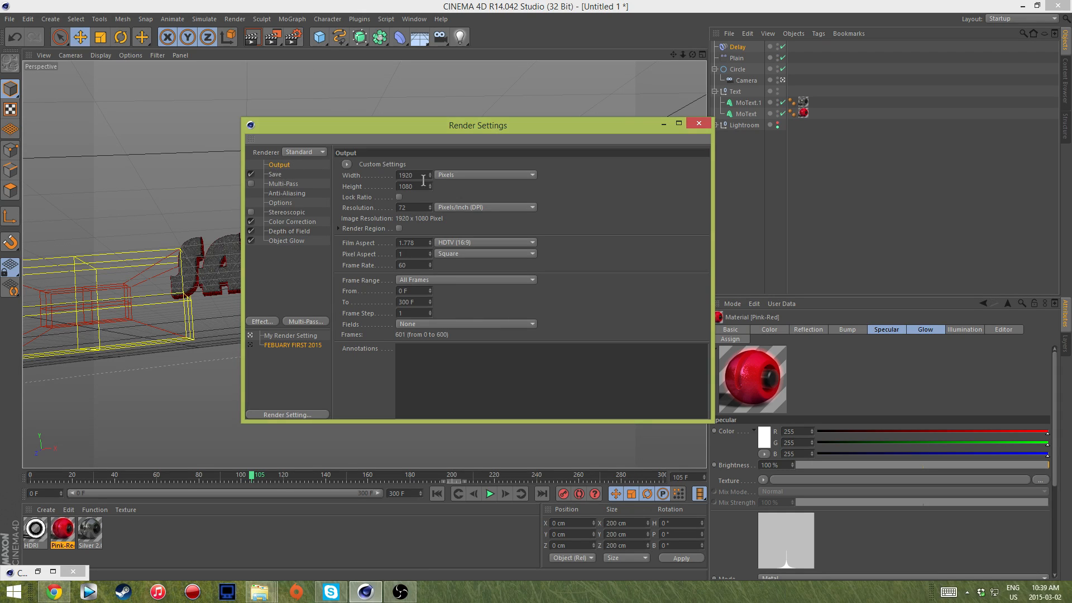
click(400, 175)
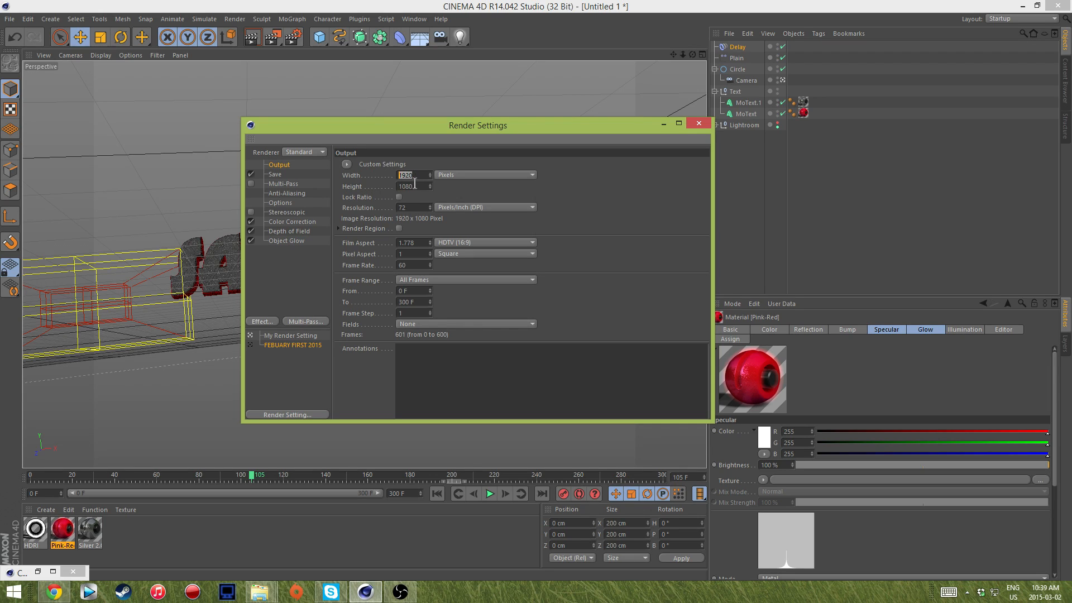
click(402, 188)
drag(419, 177, 376, 200)
click(418, 175)
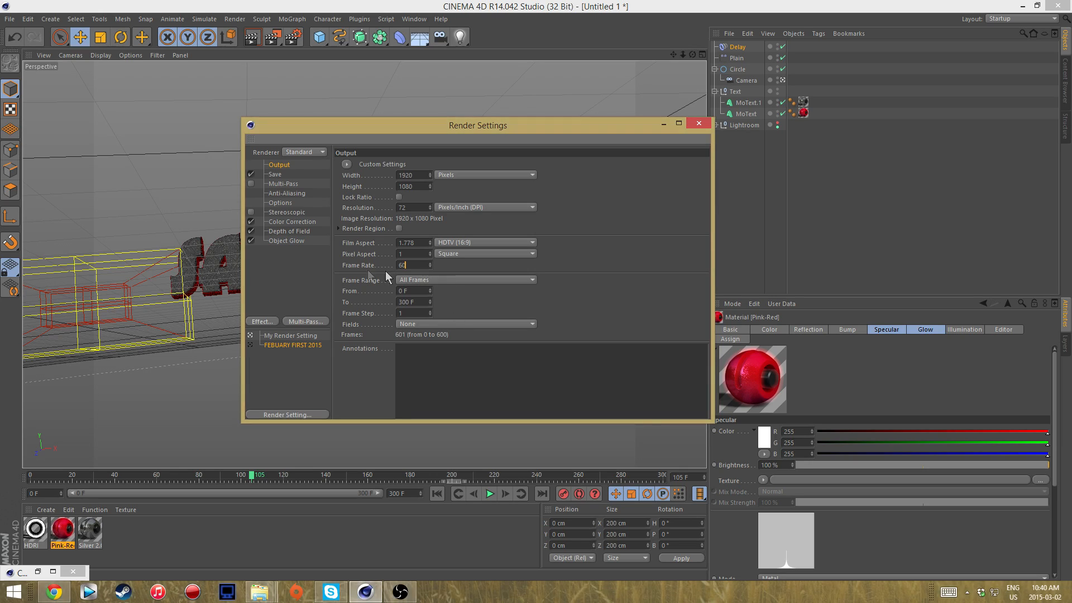
click(420, 279)
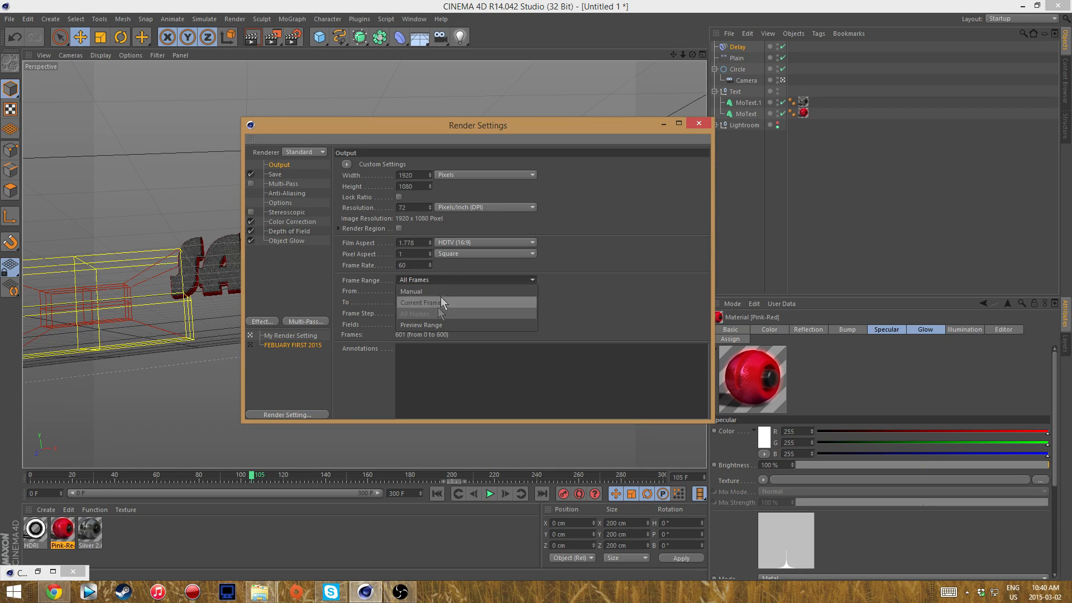
click(423, 313)
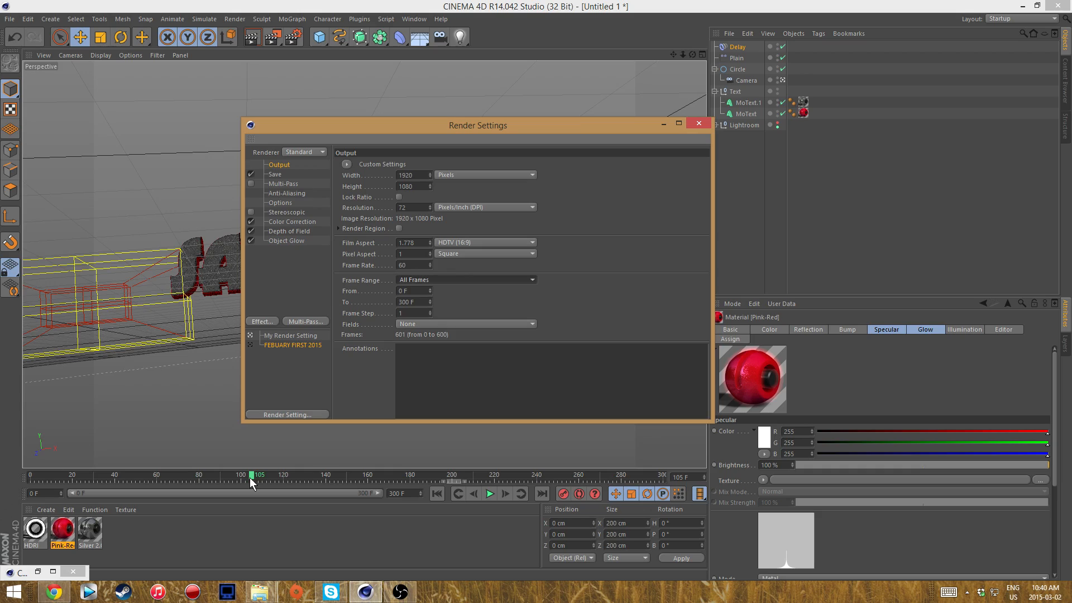
click(663, 124)
drag(252, 481, 295, 476)
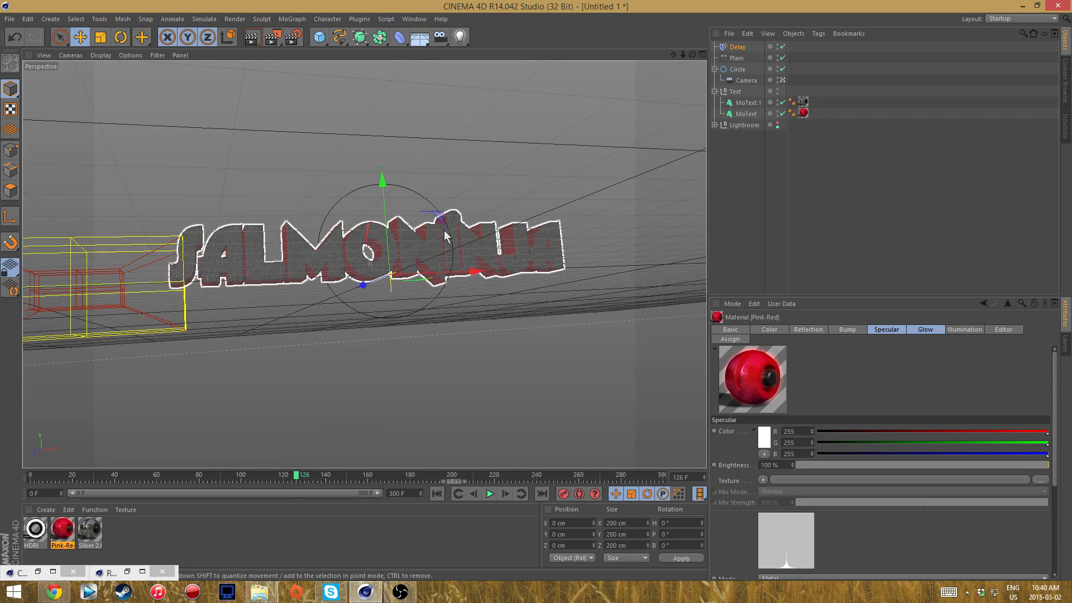
Make FEBUARY FIRST 2015 the active render preset and open its Save settings.
click(128, 569)
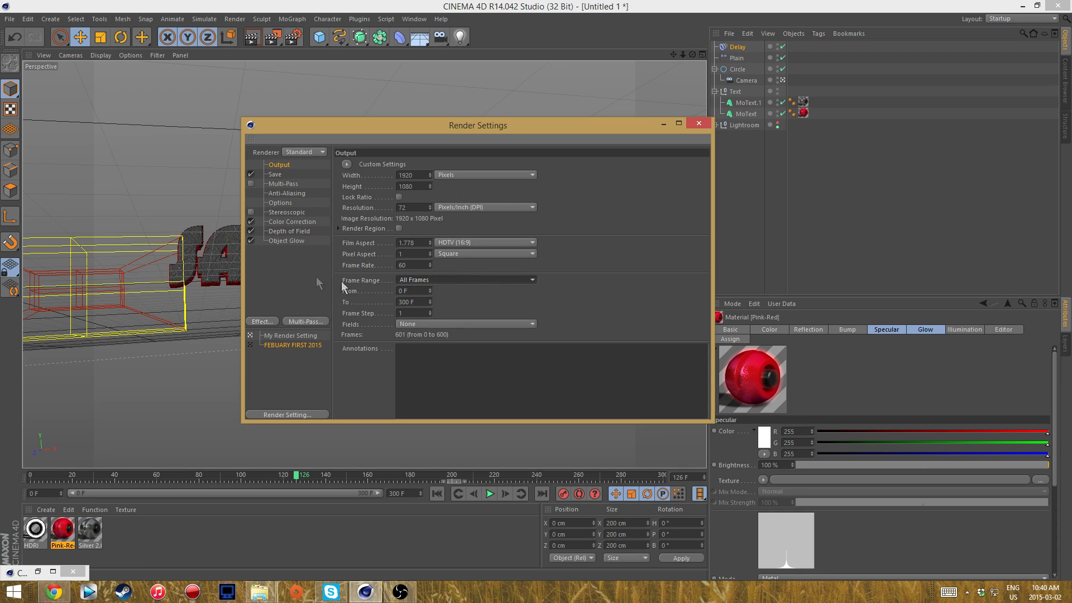
click(250, 345)
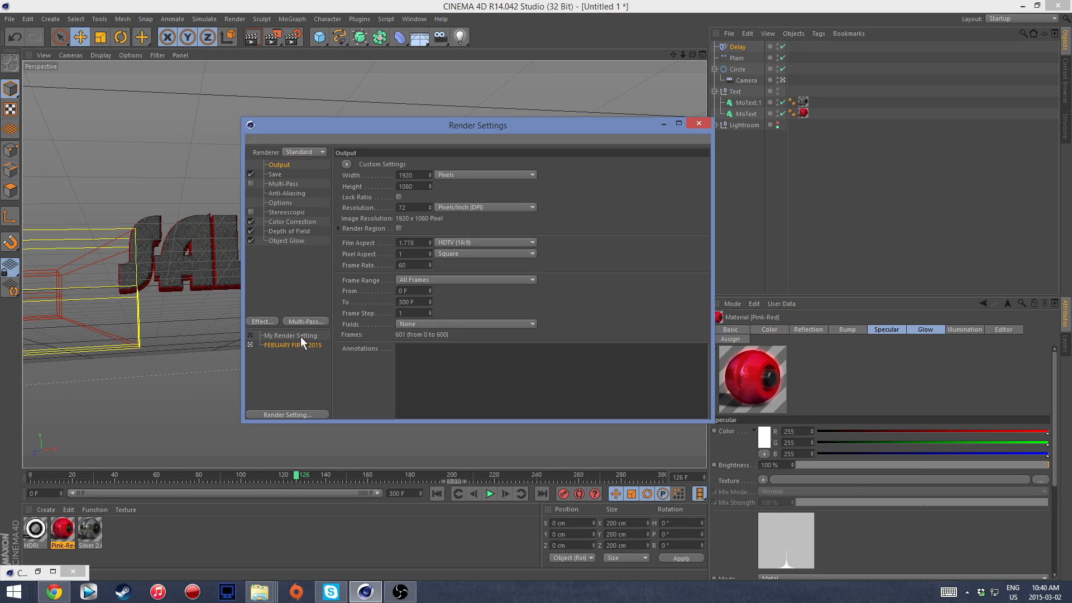
click(275, 175)
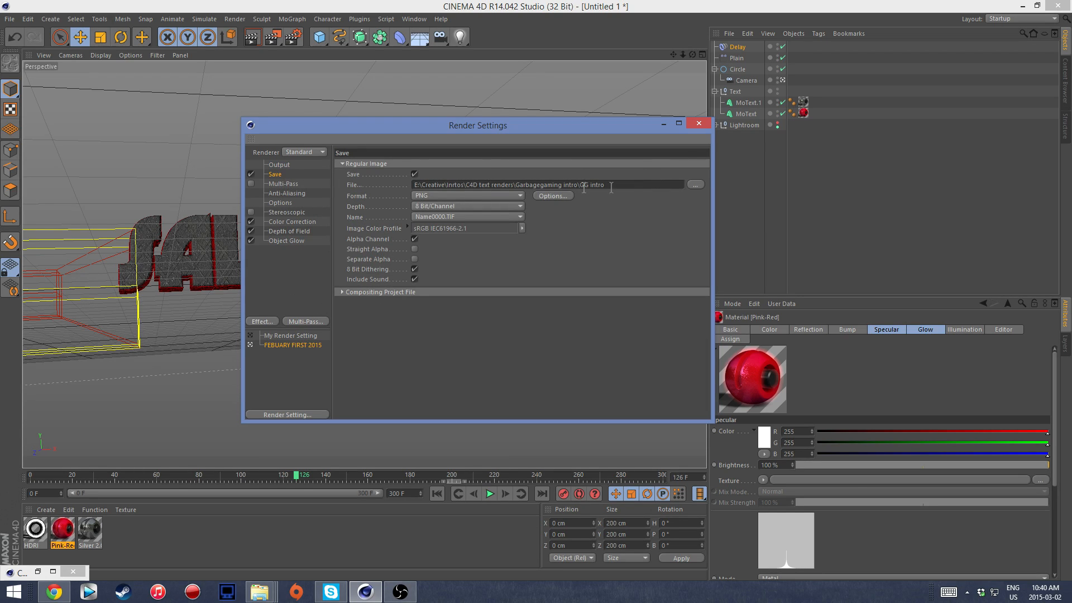
Choose a new output location by creating and opening a folder named SalmoNinja v2 inside C4D text renders.
click(695, 185)
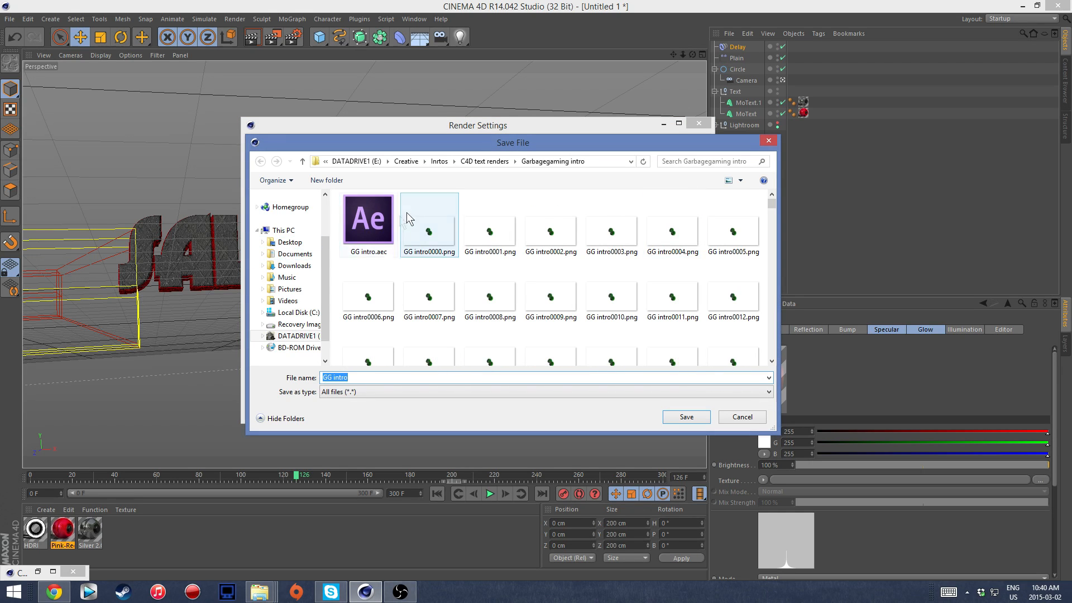
click(487, 160)
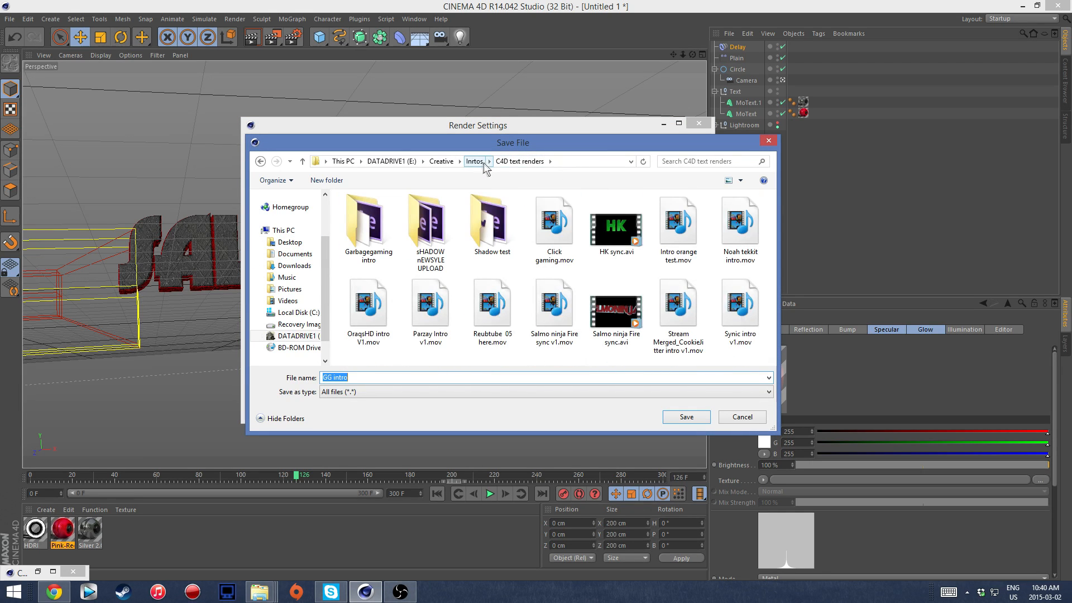
click(327, 180)
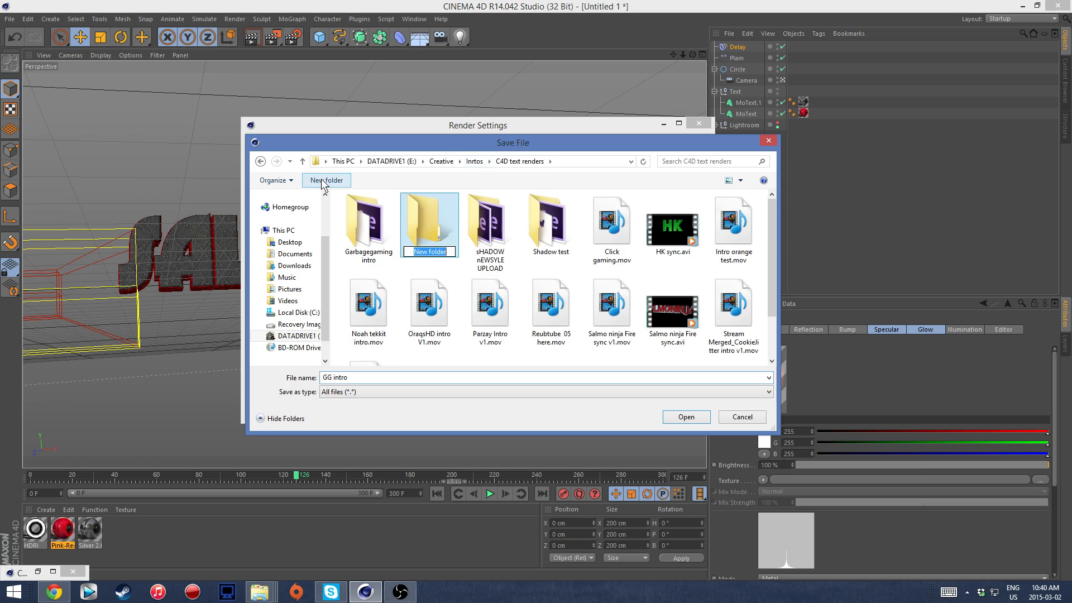
text(s)
text(SA)
key(BackSpace)
text(a)
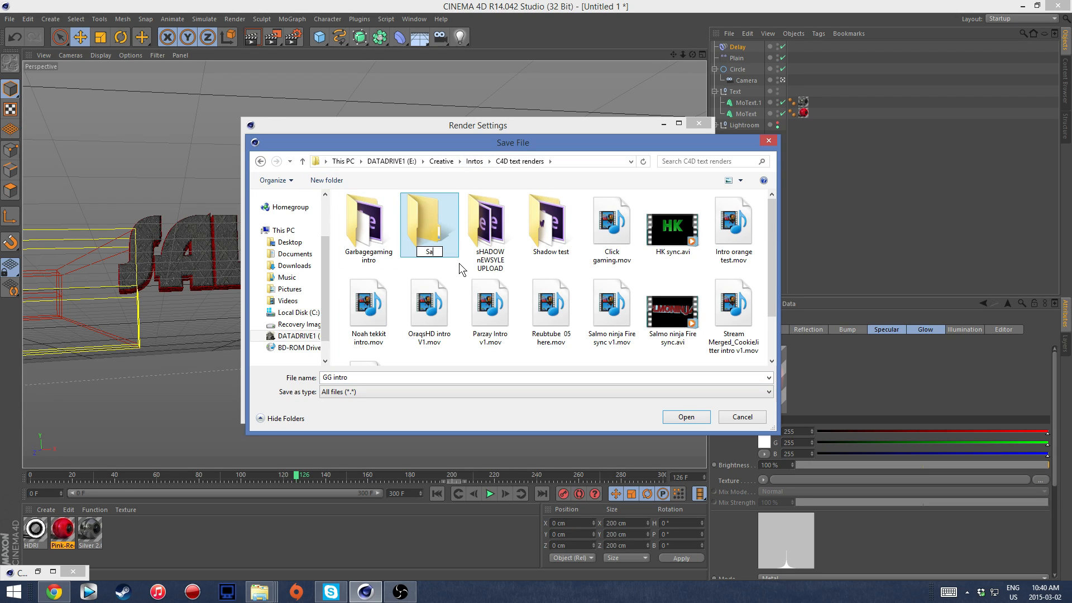
text(lmoNinja v2)
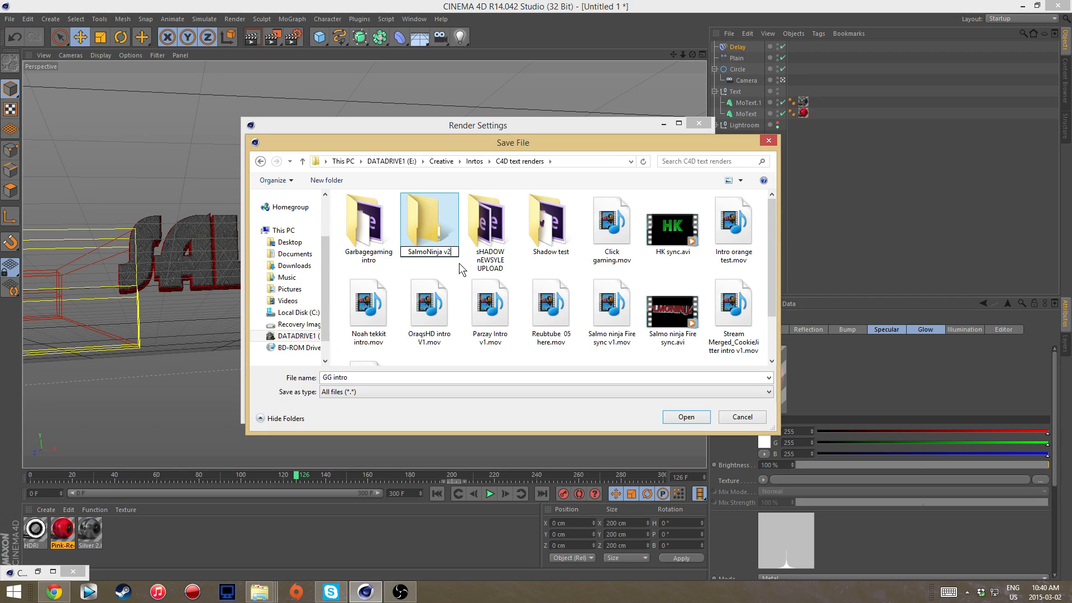
key(Return)
double_click(418, 237)
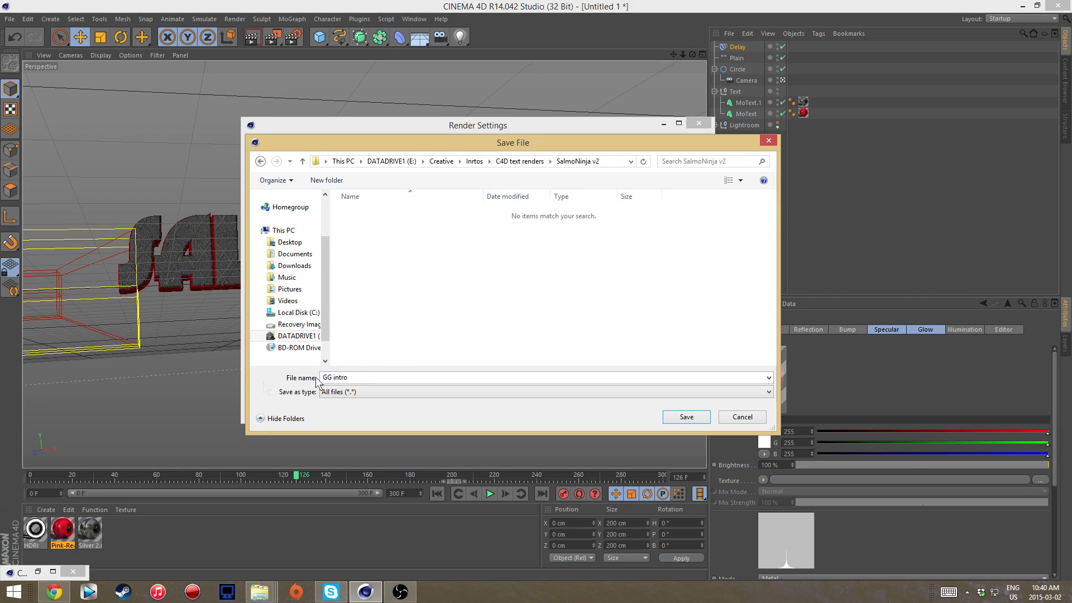
Save the render output path with the file name salmoninja v2 and review the available image formats.
triple_click(369, 378)
key(BackSpace)
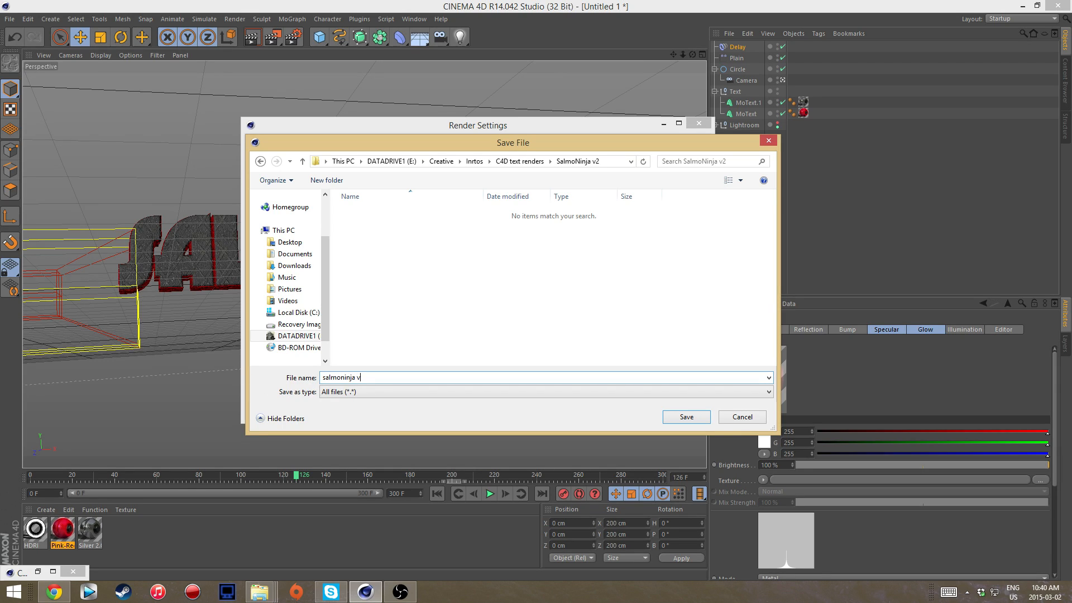
click(686, 415)
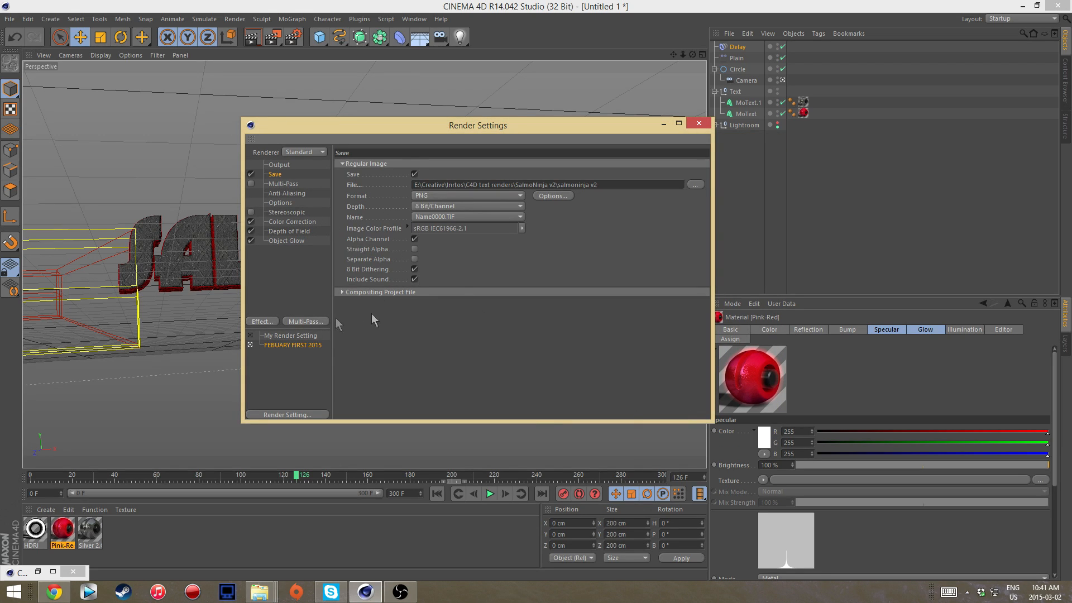
click(440, 196)
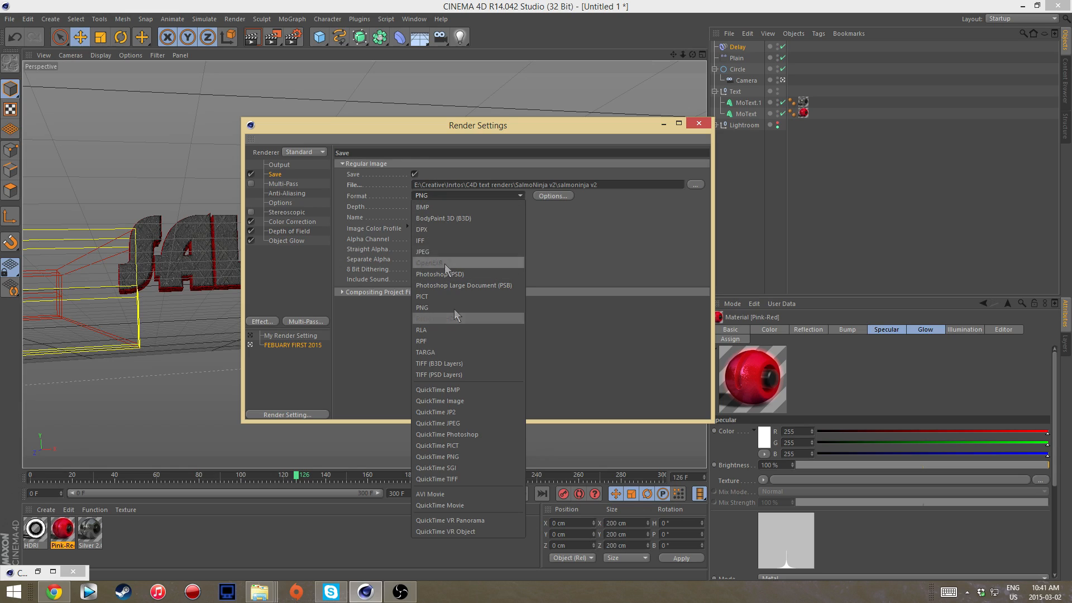
click(611, 348)
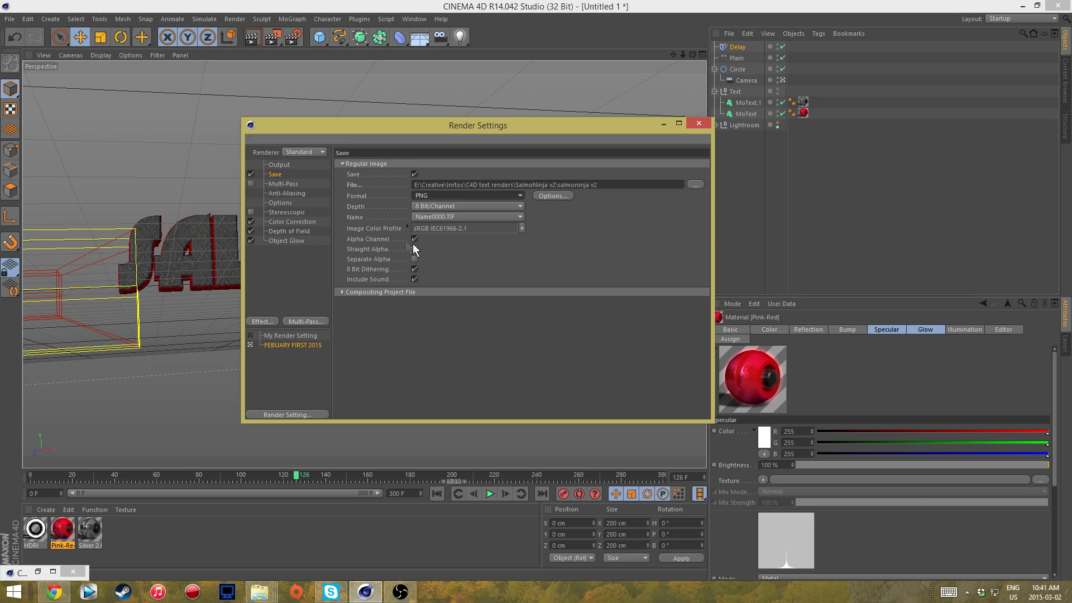
Save the After Effects compositing project file as salmoninja v2 in the SalmoNinja v2 folder.
click(347, 293)
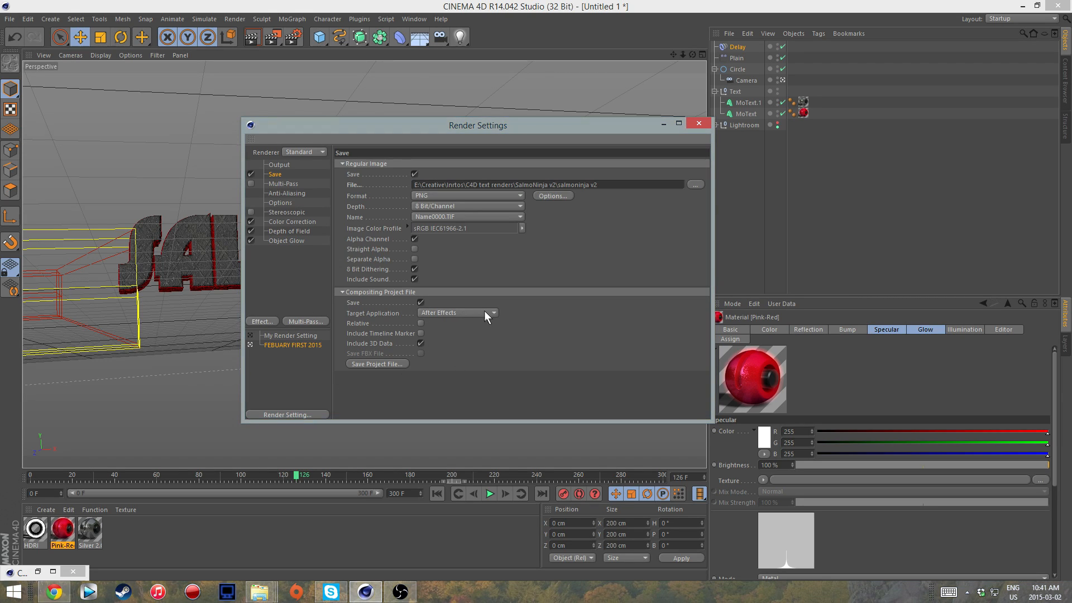
click(368, 364)
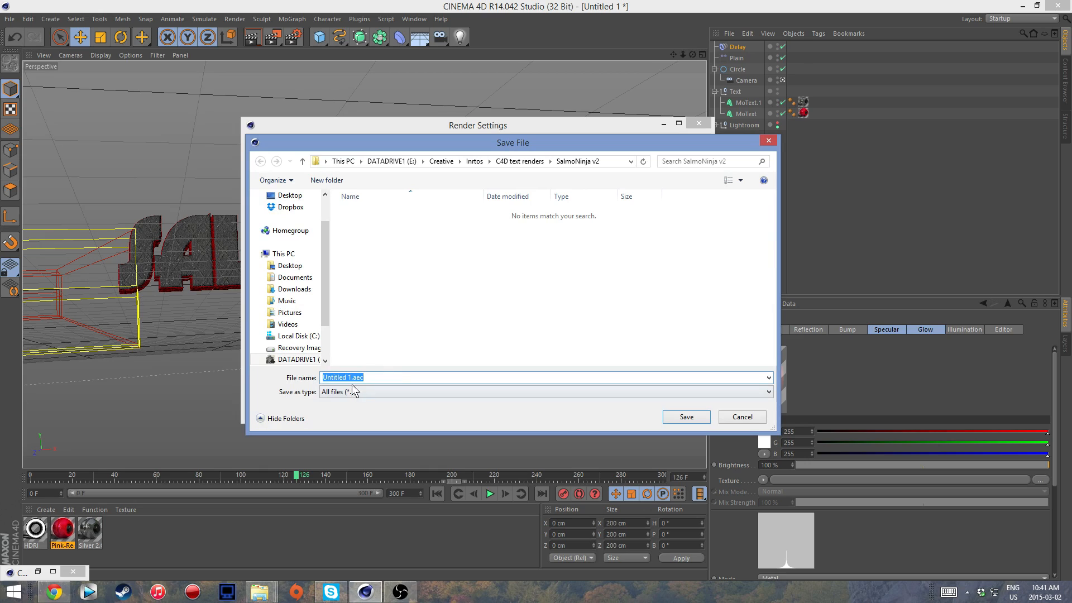
click(352, 378)
key(BackSpace)
key(BackSpace)
key(BackSpace)
key(BackSpace)
key(BackSpace)
key(BackSpace)
key(BackSpace)
key(BackSpace)
key(BackSpace)
key(BackSpace)
text(salmoninja v2)
click(687, 417)
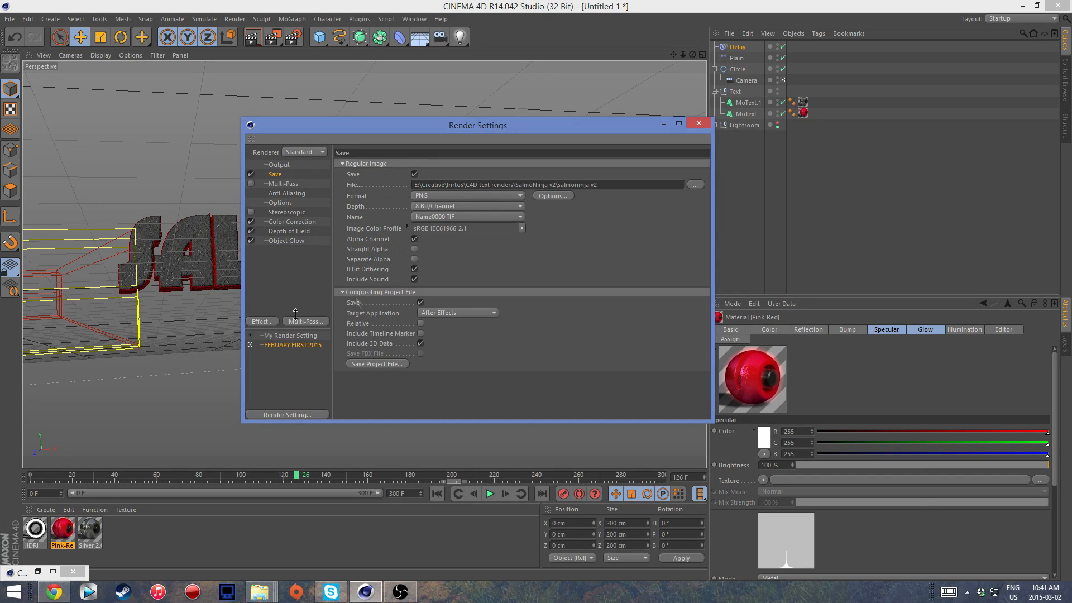
Review the Multi-Pass settings and the anti-aliasing mode, minimum level and maximum level of the render preset.
click(285, 185)
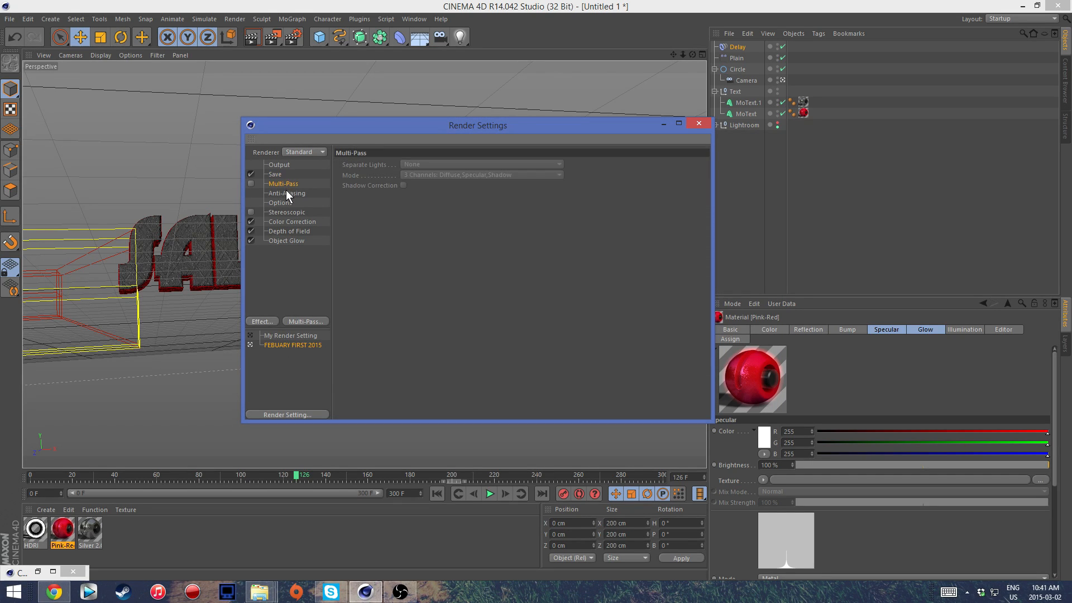
click(286, 193)
click(464, 165)
click(465, 166)
click(460, 175)
click(460, 175)
click(459, 185)
click(458, 185)
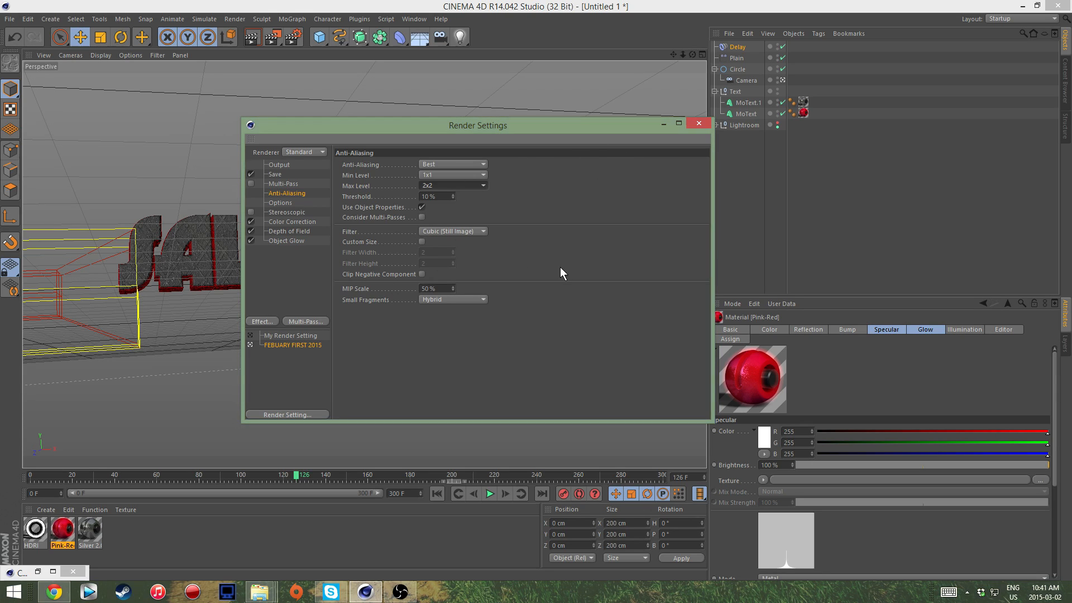
Review the Options, Color Correction, Depth of Field, Object Glow and Save render settings, and close the settings window.
click(284, 203)
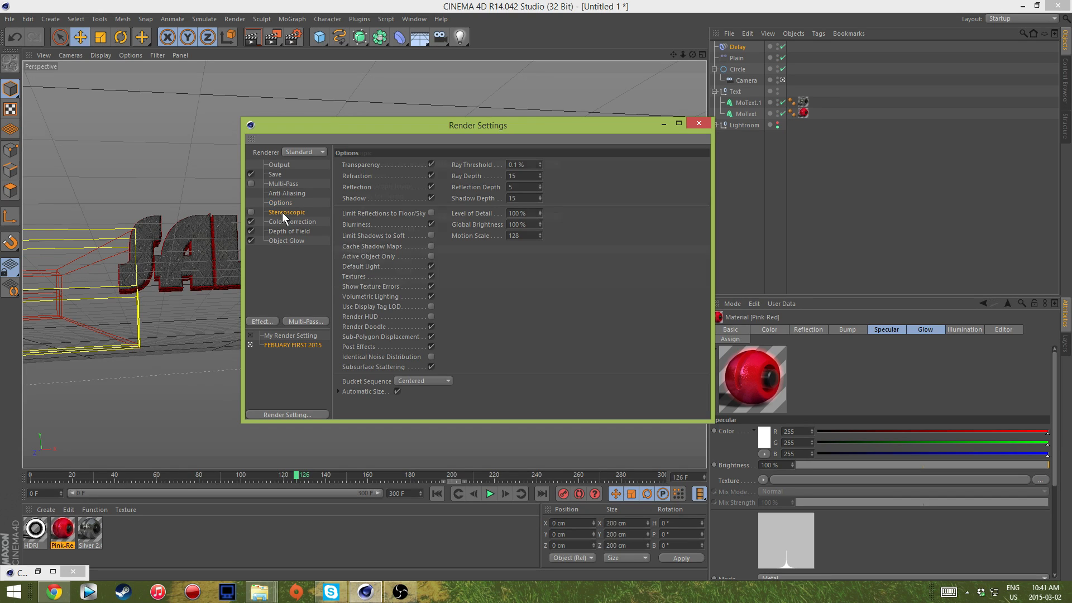
click(283, 213)
click(299, 221)
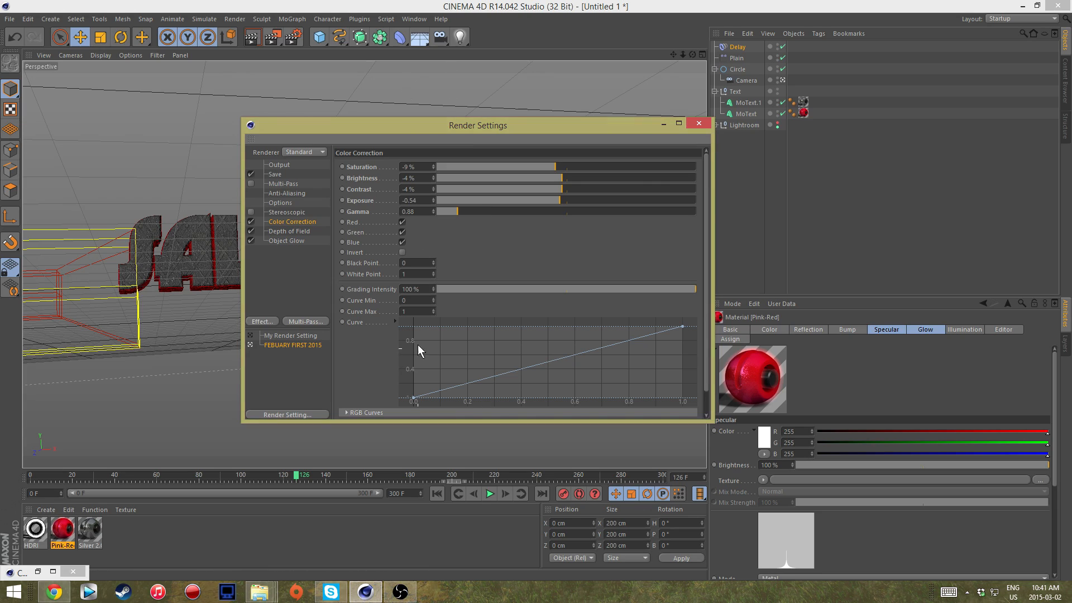
click(289, 231)
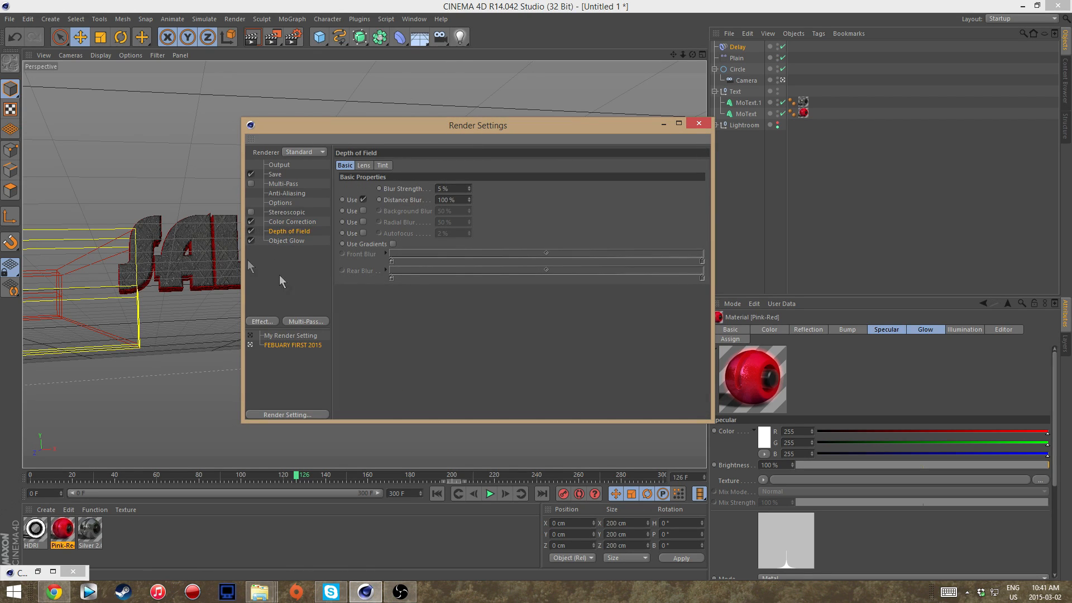
click(287, 241)
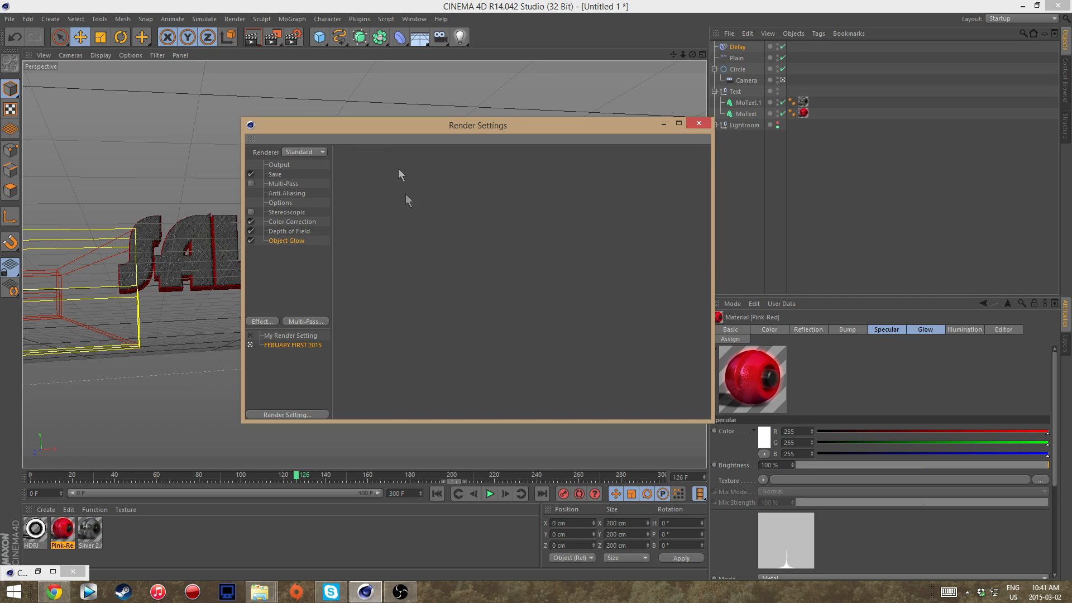
click(280, 173)
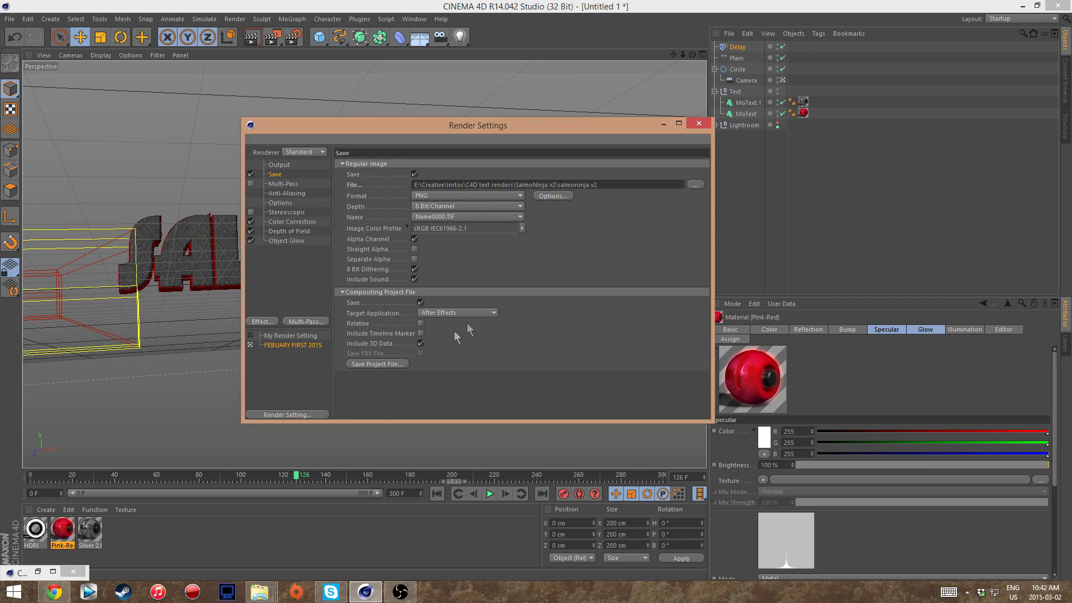
click(698, 123)
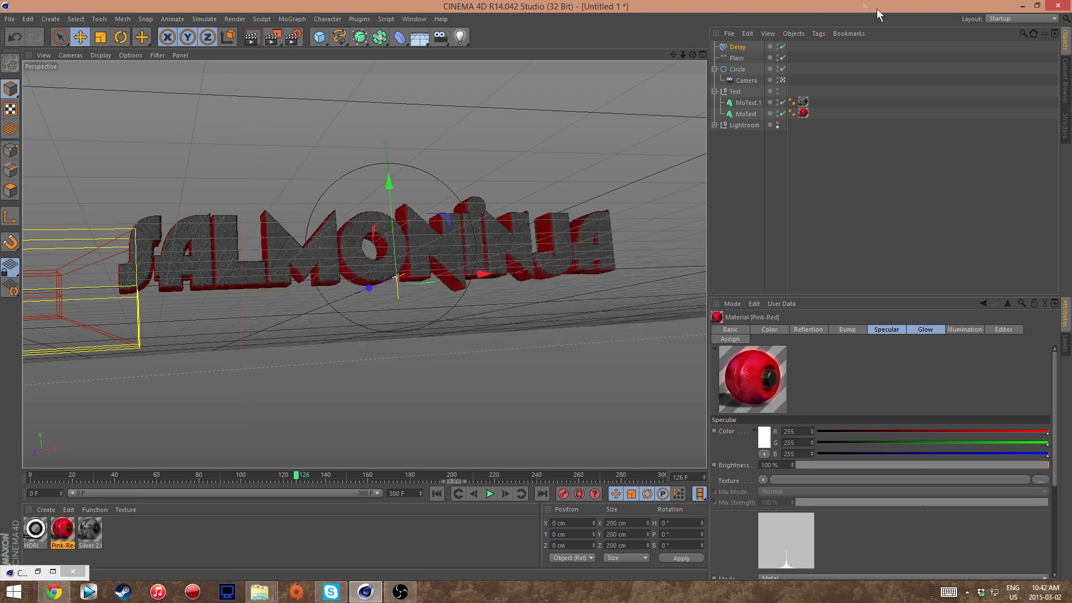
Return the animation to frame 0 and start rendering it to the Picture Viewer.
drag(297, 476, 30, 476)
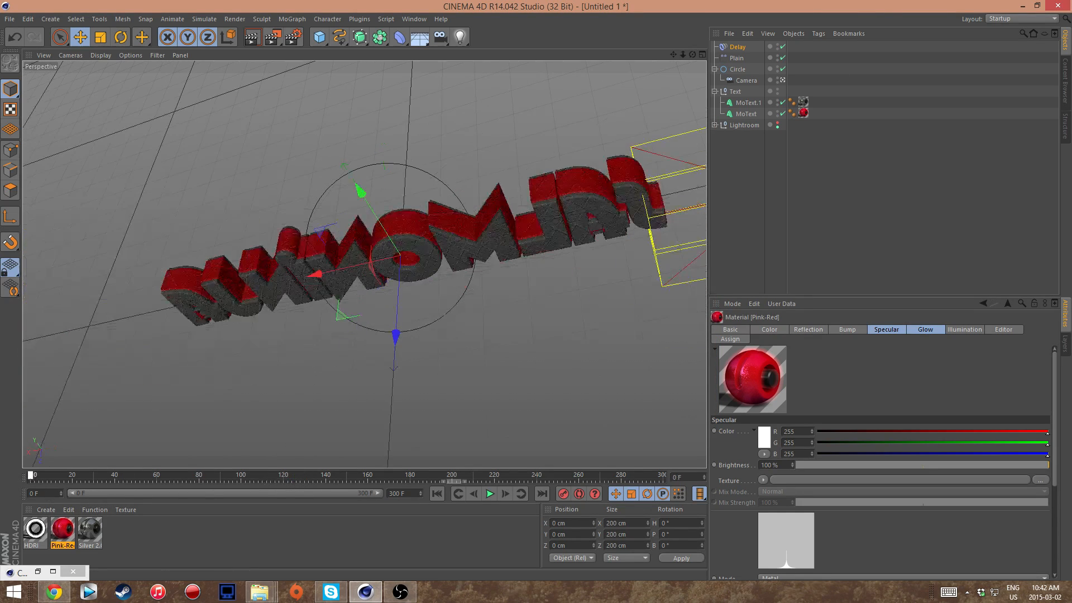
click(275, 39)
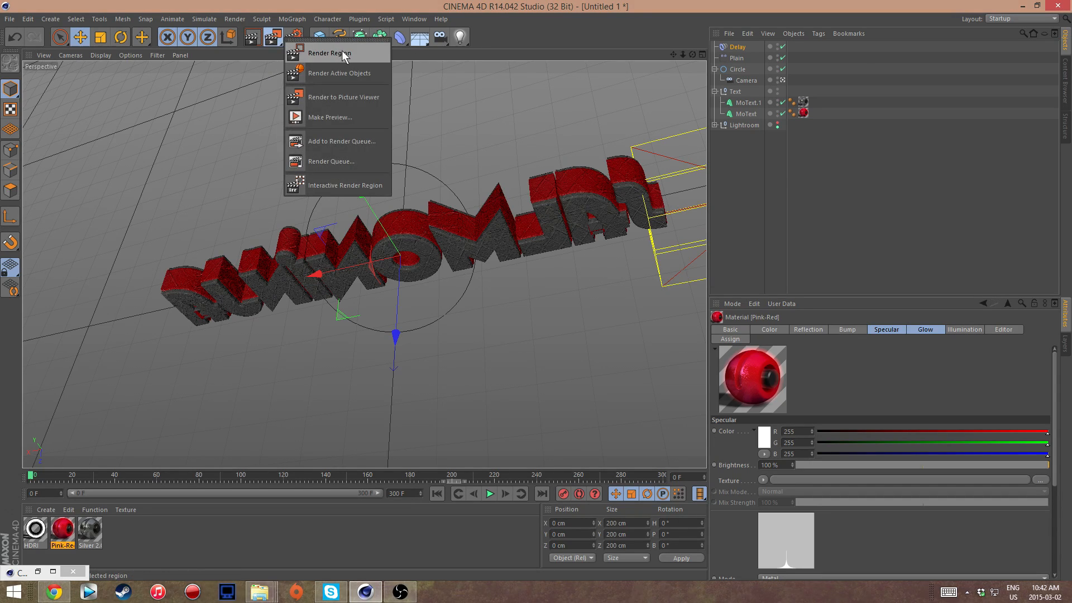
click(271, 39)
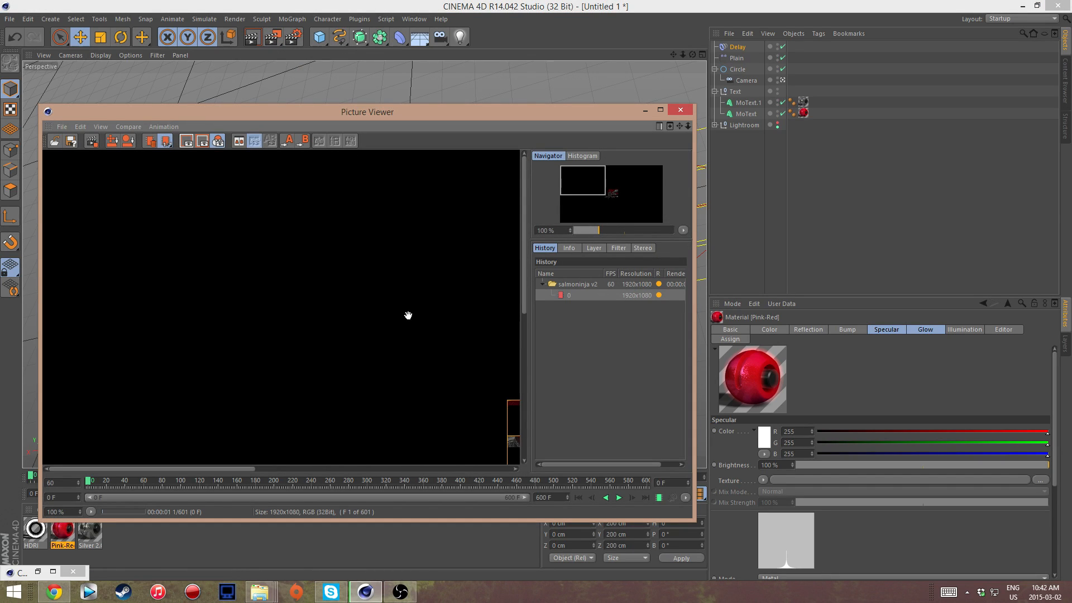
Fit the render in the Picture Viewer and compare rendered frame 0 with frame 1.
scroll(471, 416, down, 5)
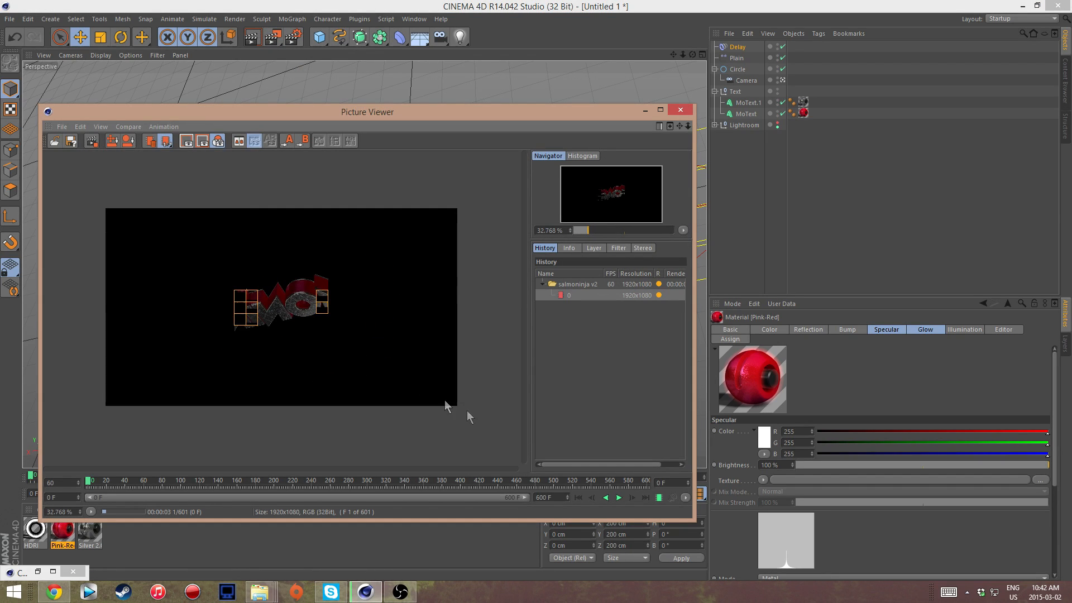
scroll(327, 337, up, 1)
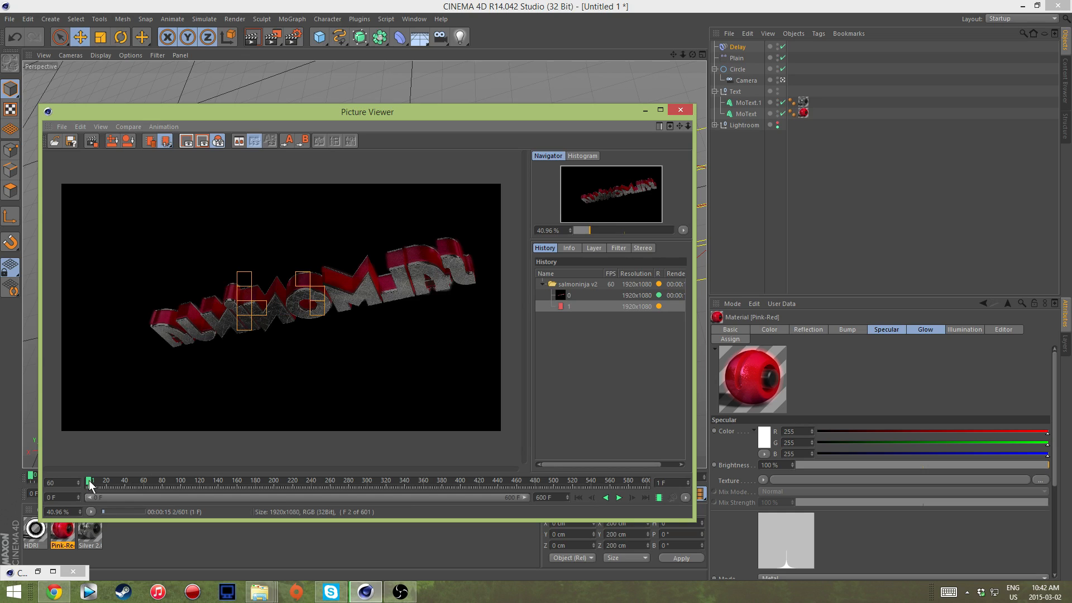
drag(89, 480, 79, 480)
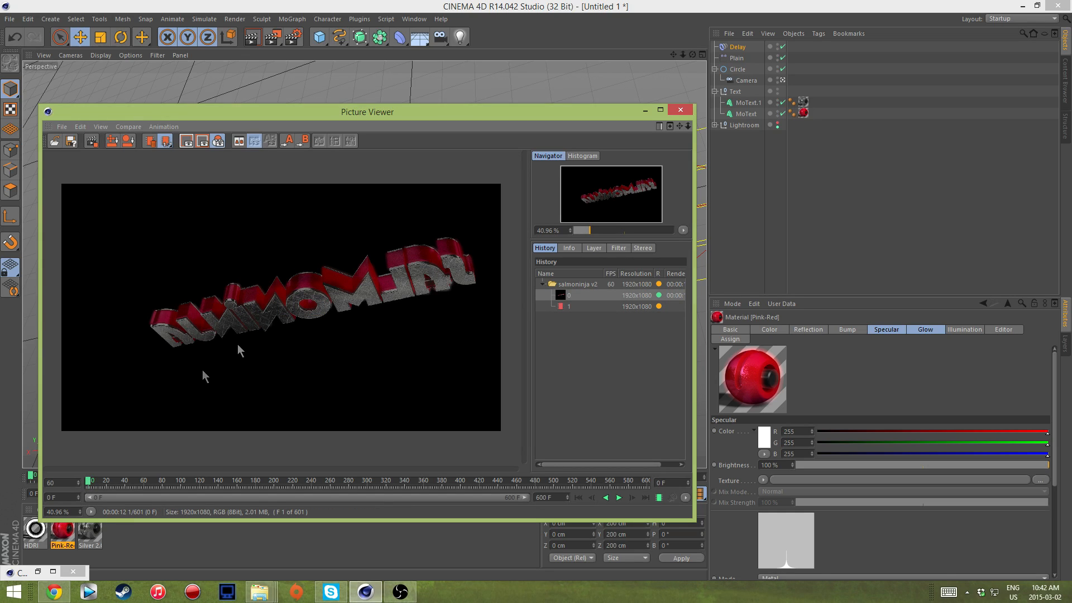
click(90, 481)
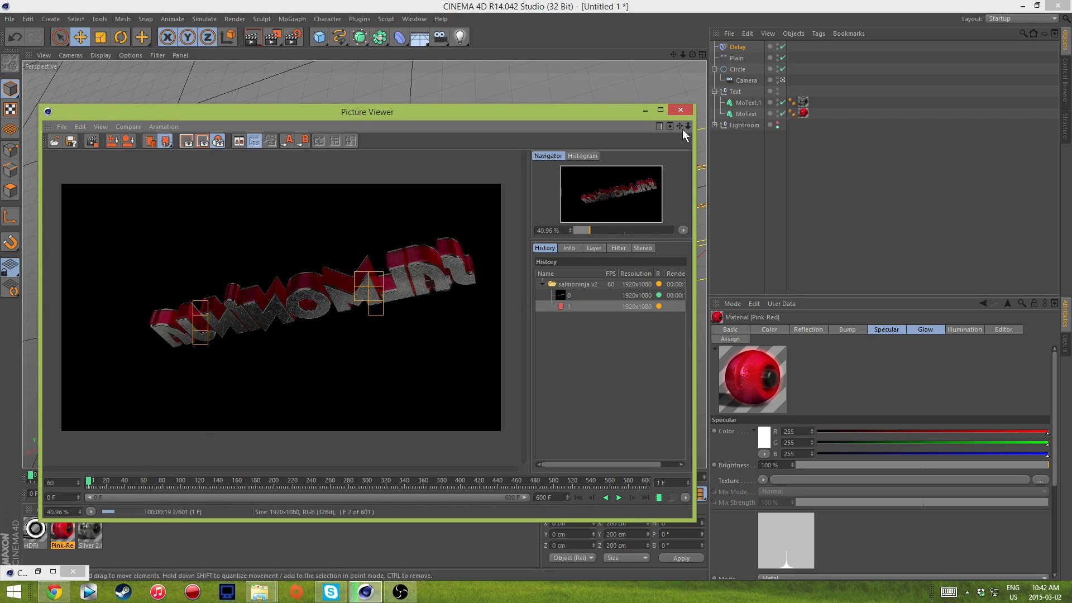
Minimize and restore the Picture Viewer, and reposition it over the viewport to check the rendered frames.
click(643, 111)
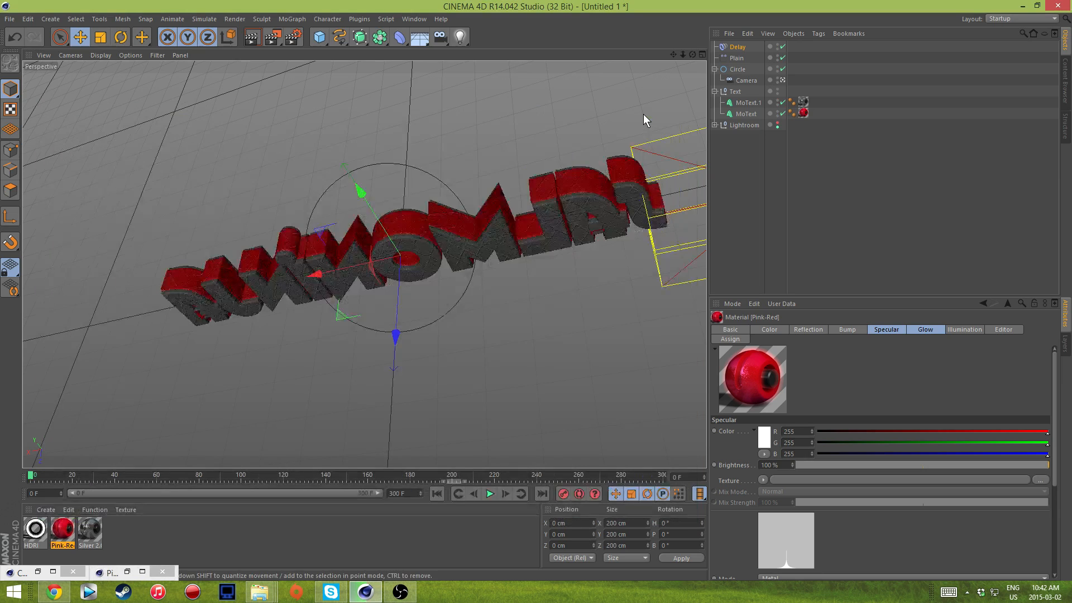
click(401, 593)
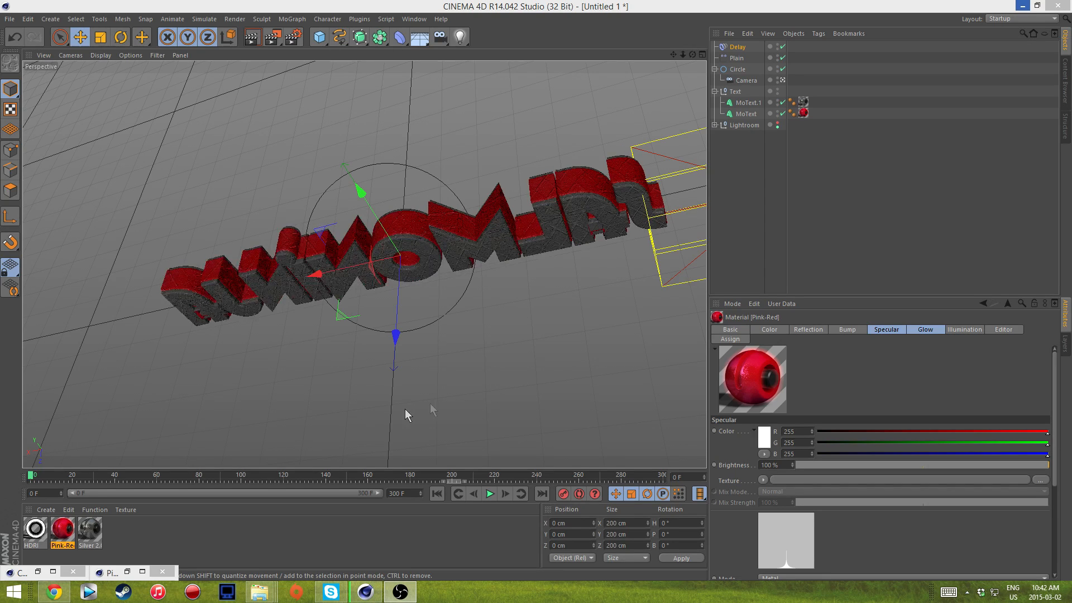
click(140, 571)
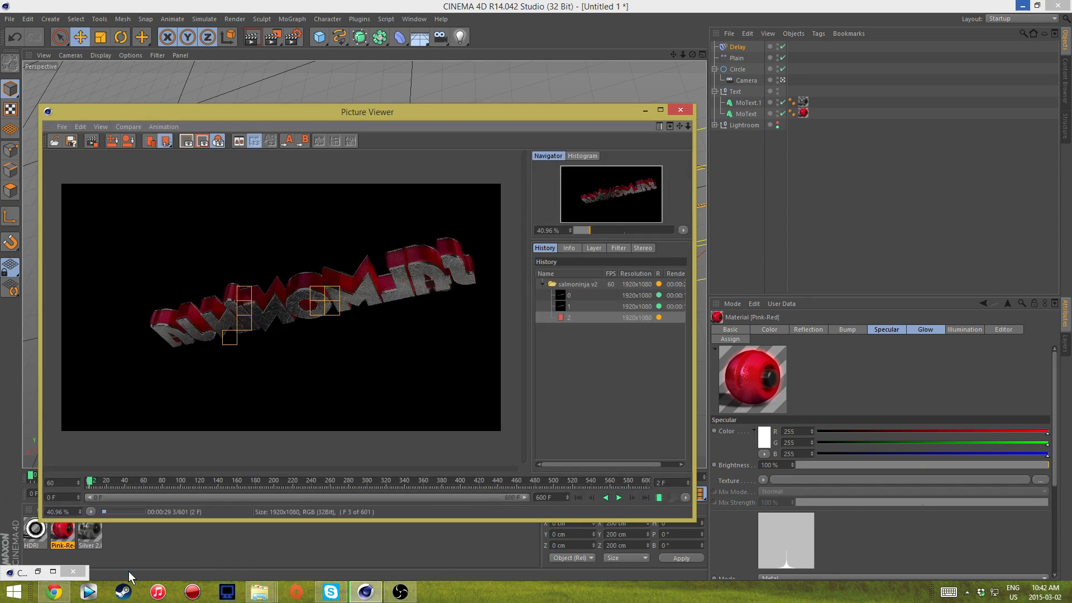
drag(473, 115, 577, 108)
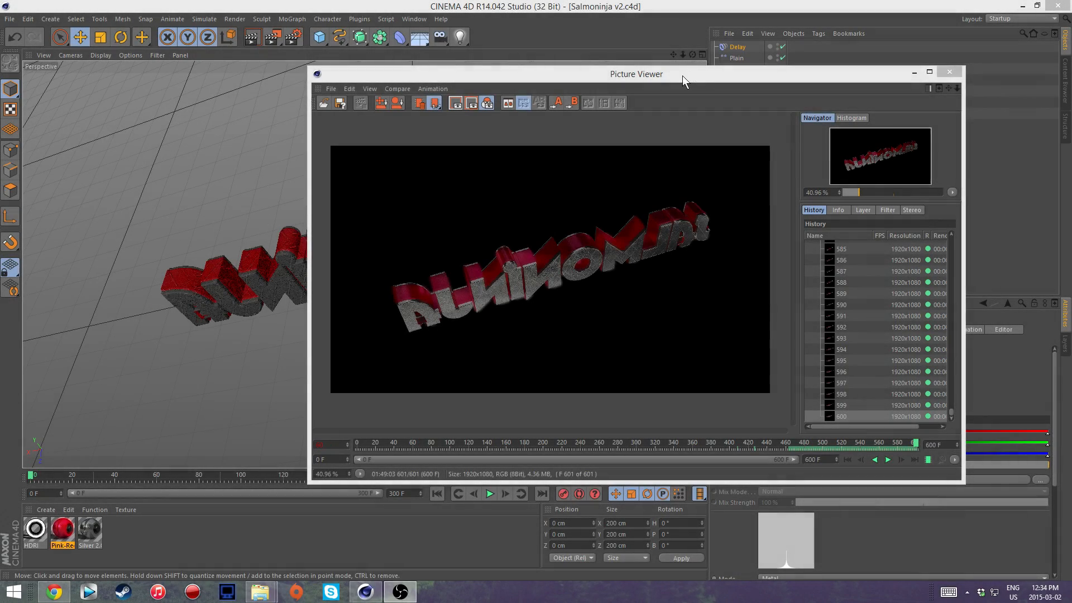
Play back the rendered SALMONINJA animation in the Picture Viewer, pause it, and close the Picture Viewer and Content Browser.
click(675, 5)
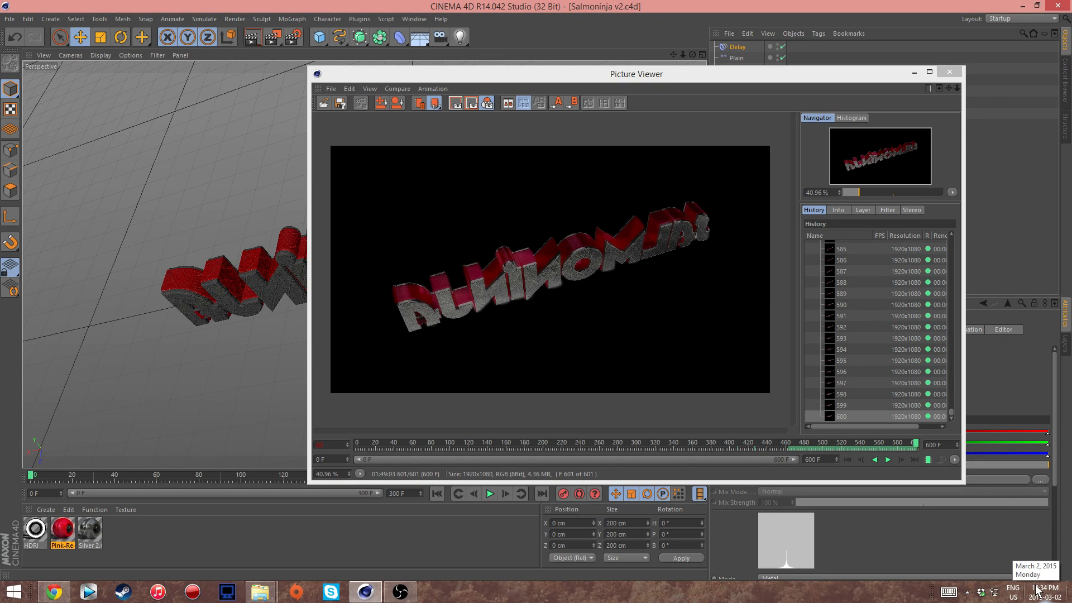
mouse_move(1064, 582)
drag(847, 75, 780, 174)
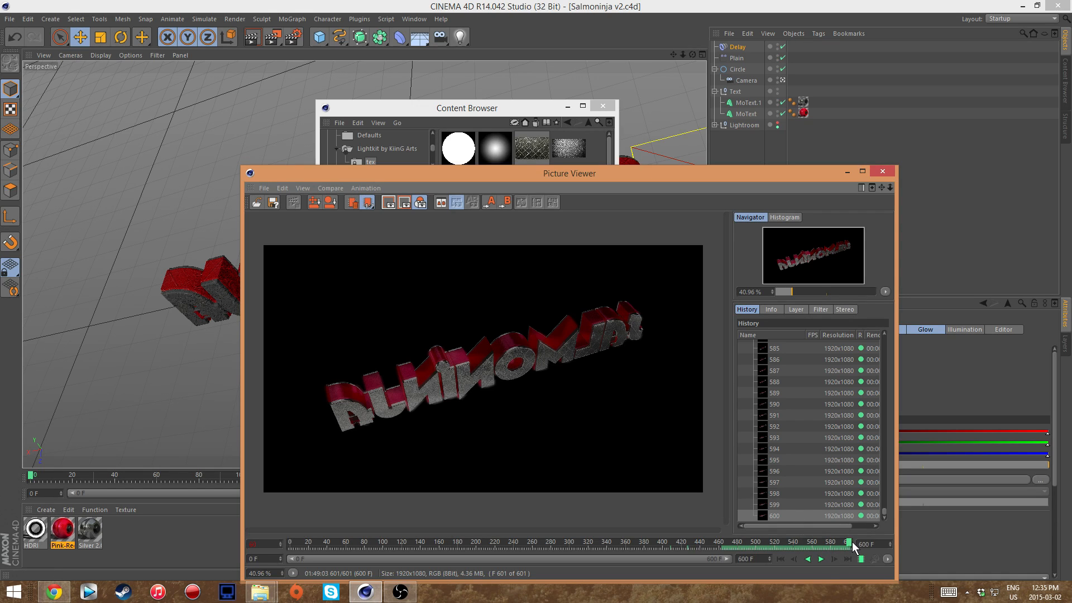
click(821, 559)
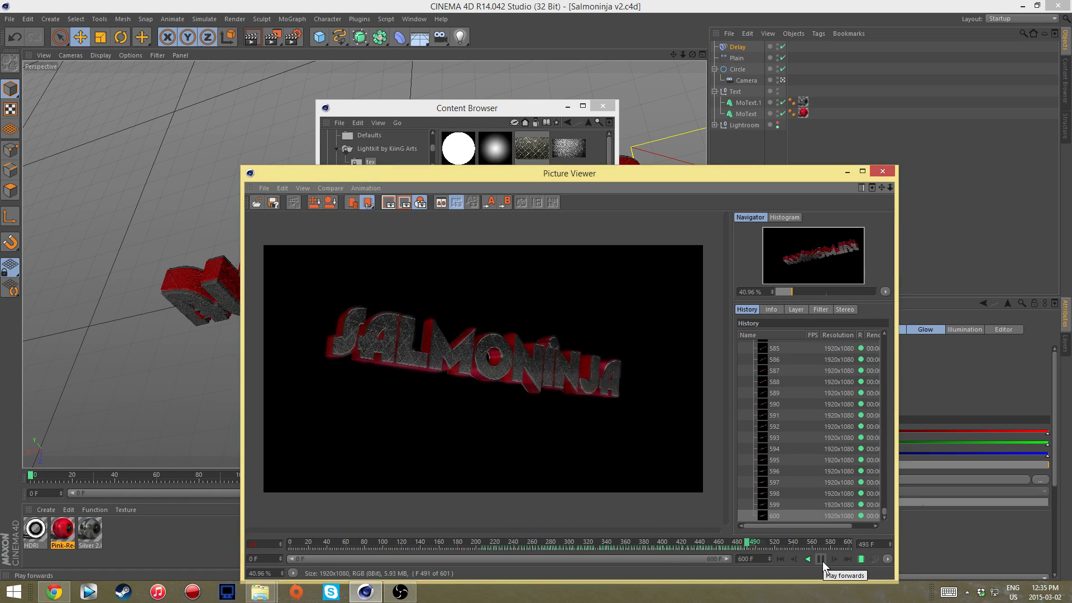
click(821, 558)
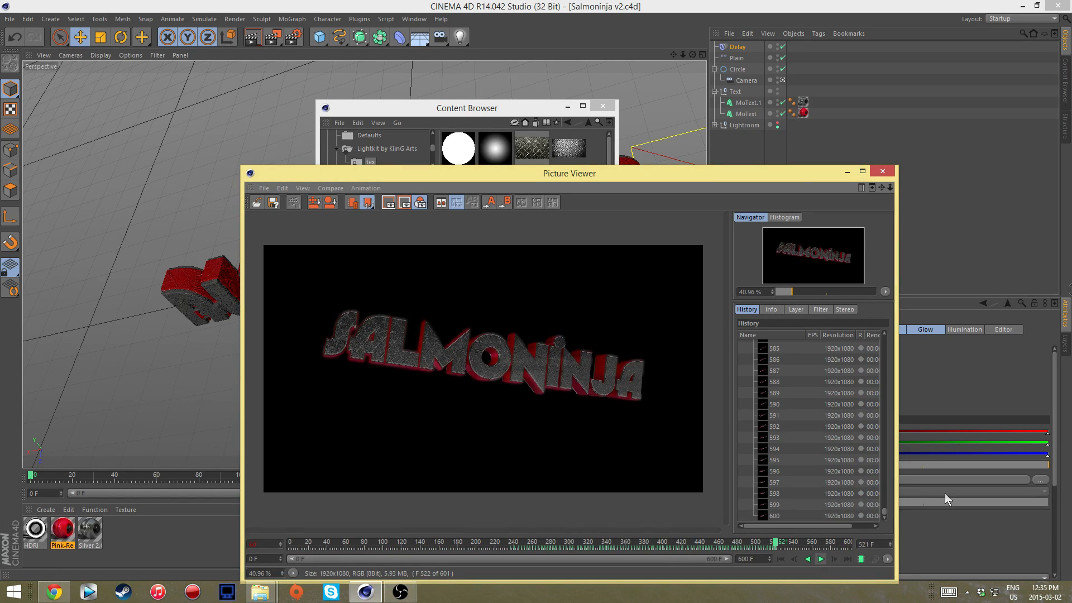
click(883, 170)
click(602, 105)
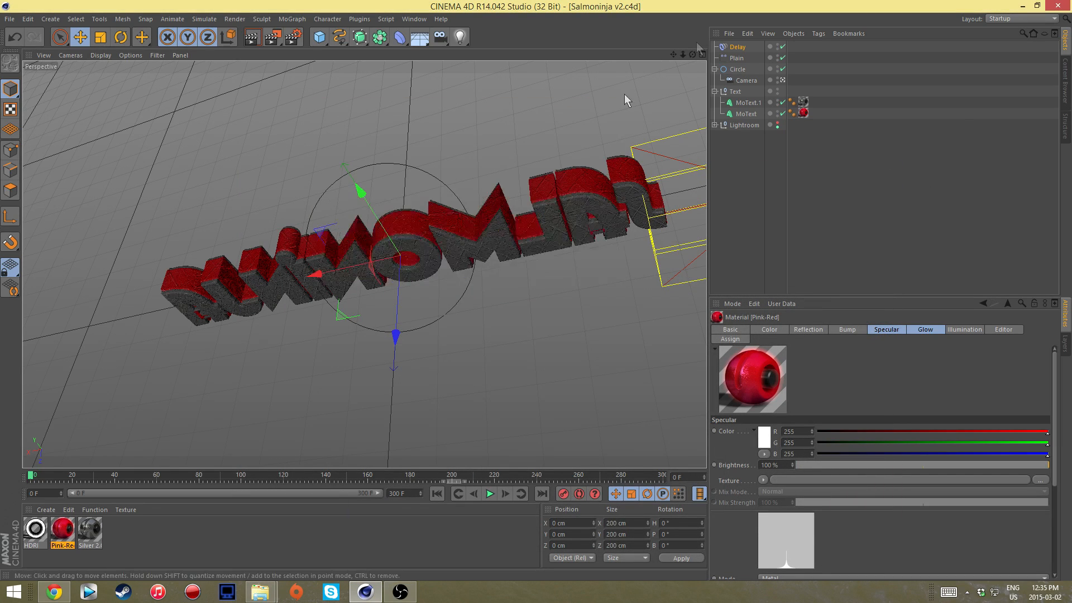
Save the Salmoninja v2.c4d scene and quit Cinema 4D.
click(12, 20)
click(17, 110)
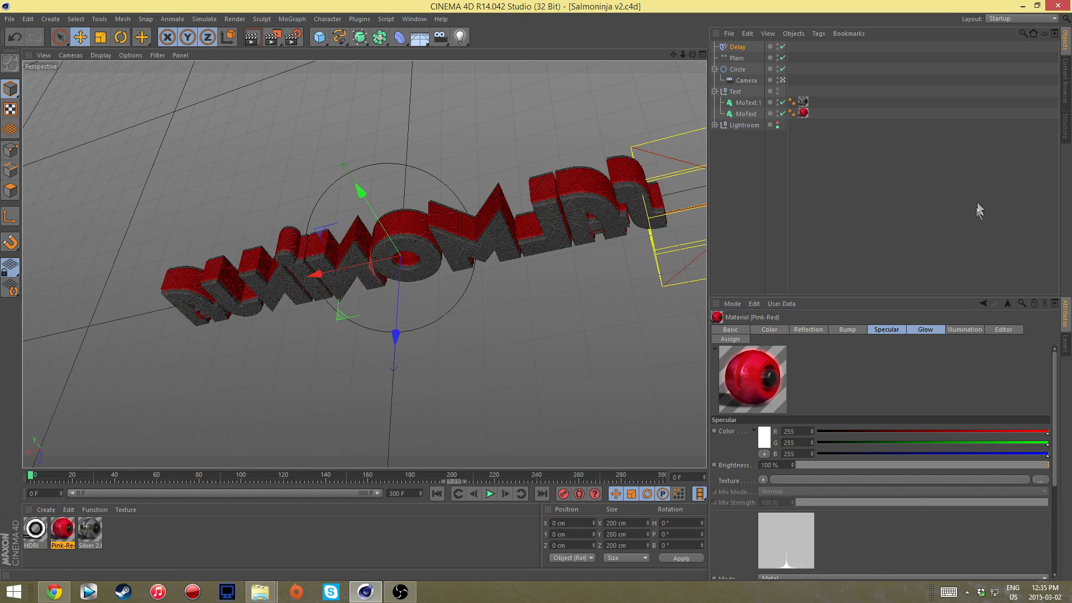
click(9, 19)
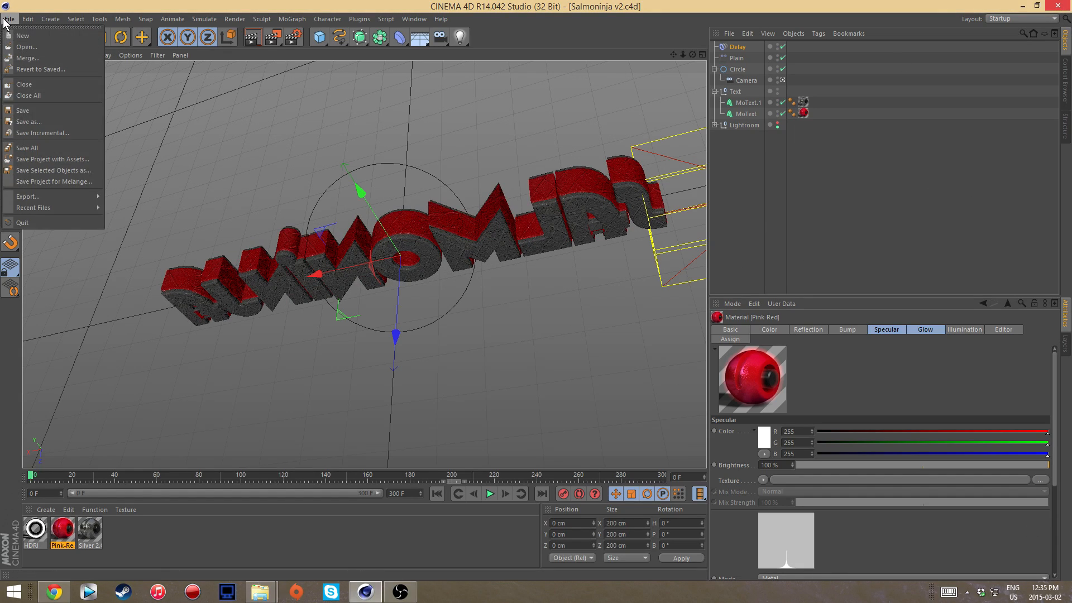
click(810, 7)
click(1063, 5)
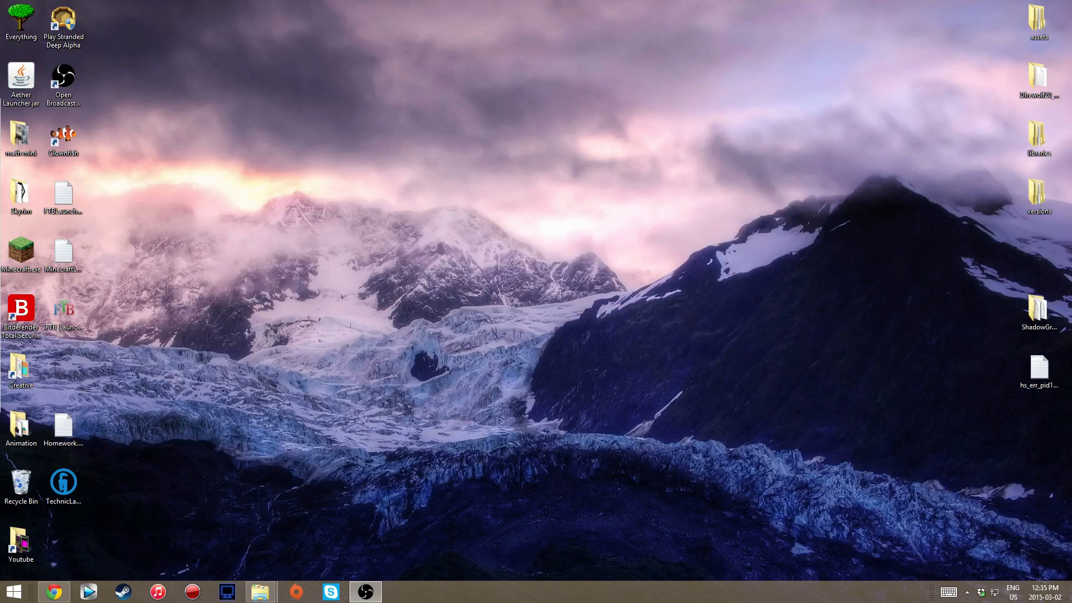
Launch Adobe After Effects CC 2014 from the Adobe folder inside Creative, and minimize the folder window.
double_click(29, 370)
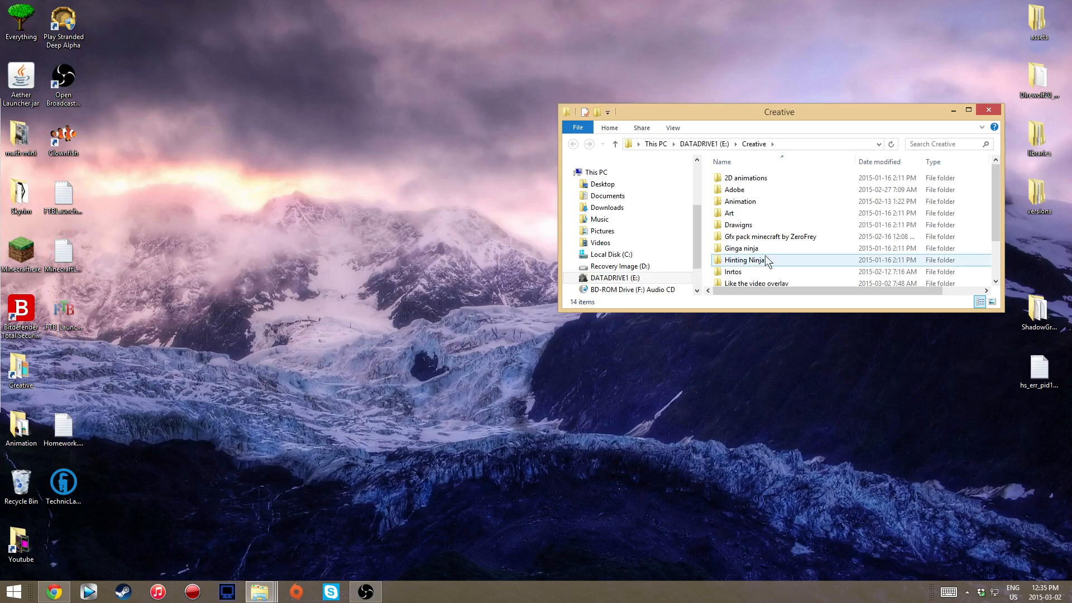
double_click(749, 190)
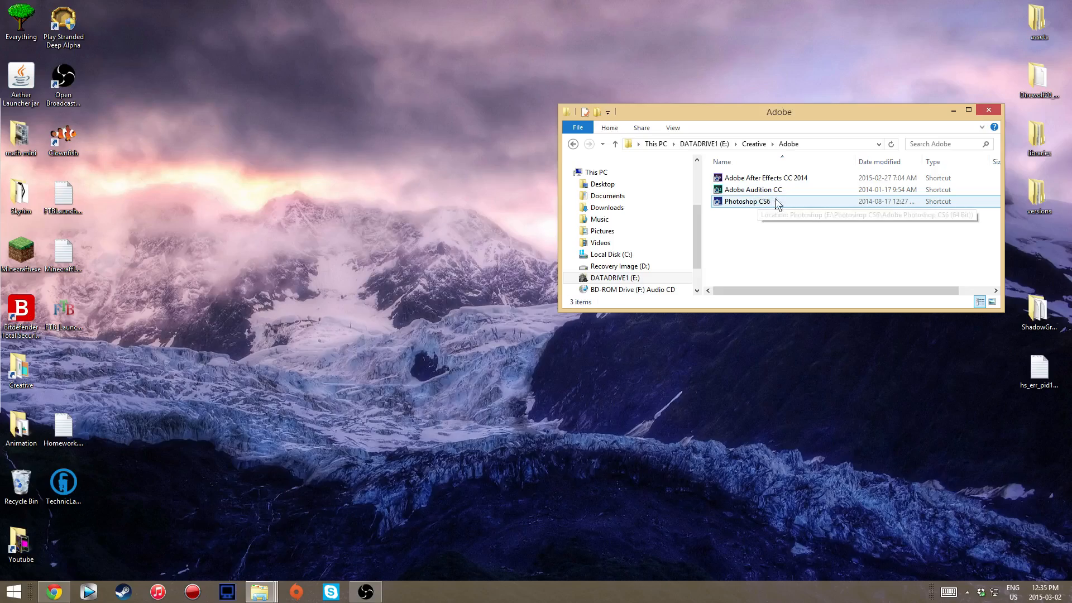
click(791, 179)
double_click(791, 182)
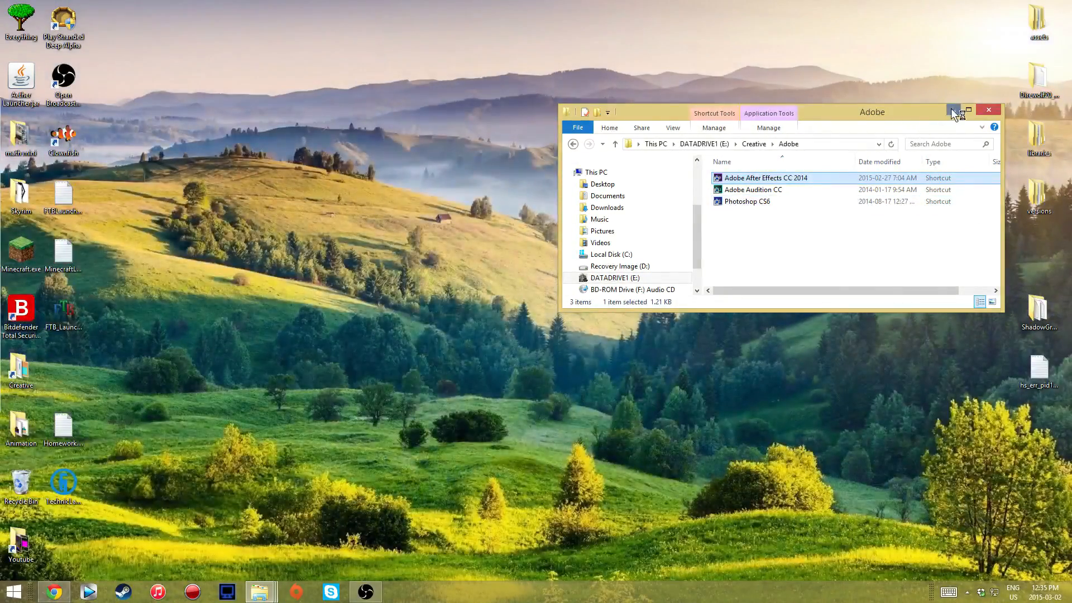
click(950, 111)
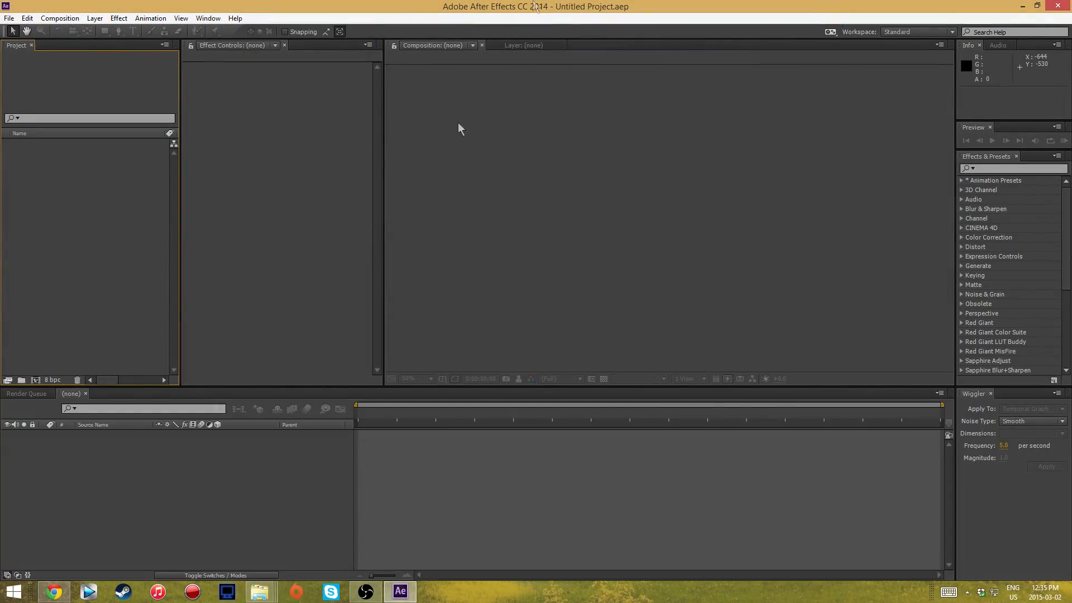
Restore After Effects to a smaller window, open the SalmoNinja v2 folder under Creative, Inrtos, C4D text renders, and select salmoninja v2.aec.
drag(536, 6, 660, 61)
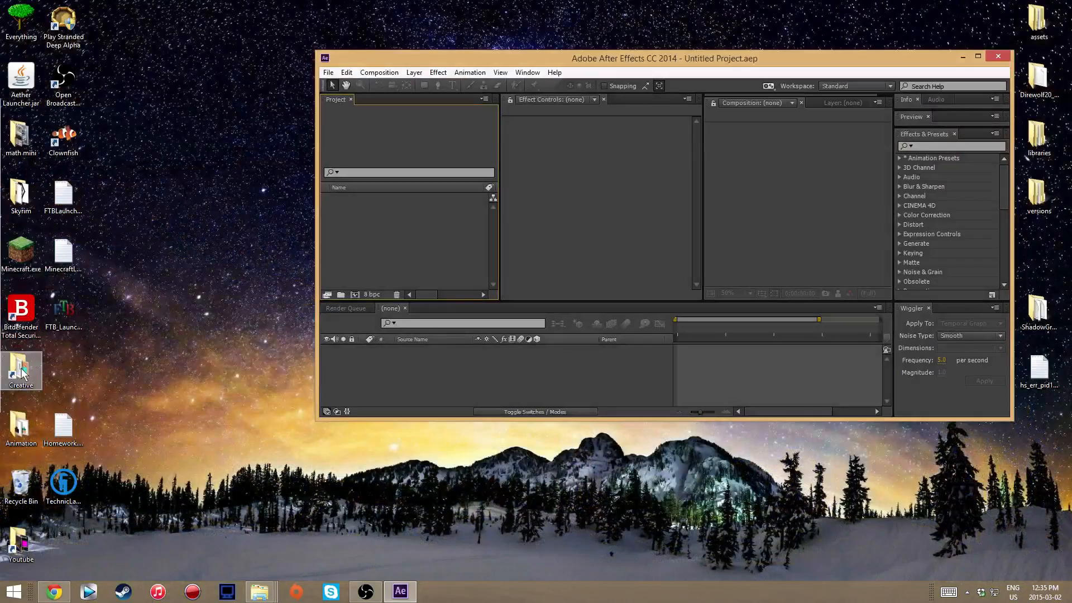
double_click(21, 369)
double_click(797, 287)
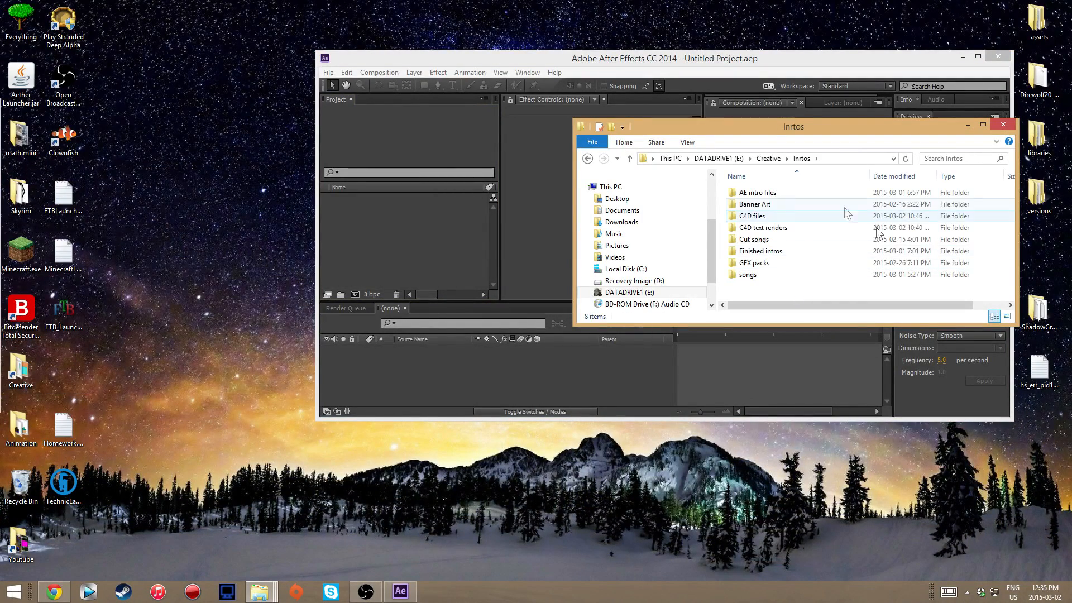
click(789, 252)
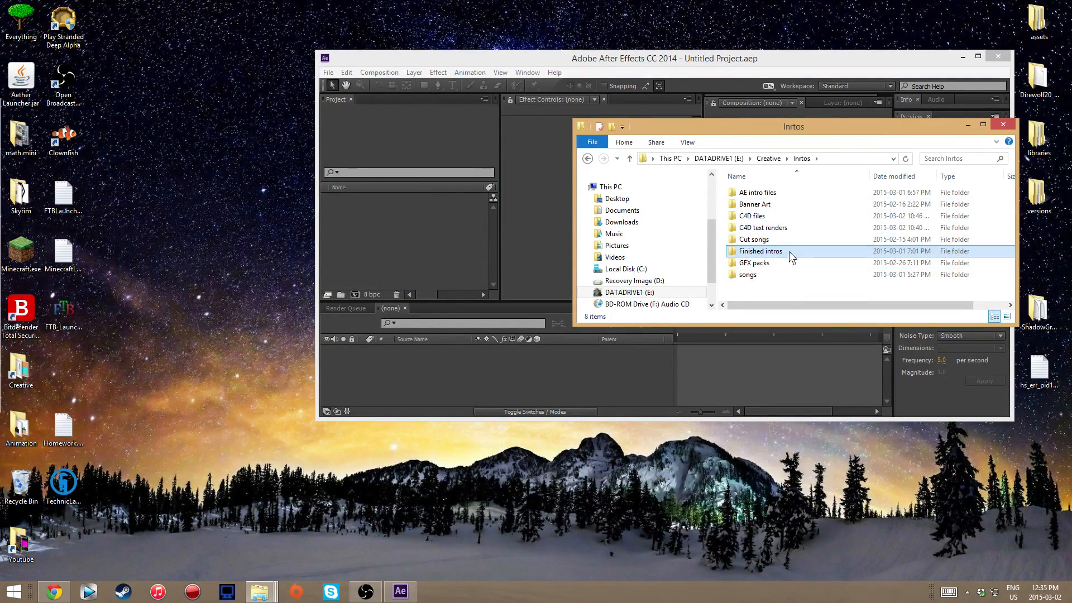
double_click(782, 228)
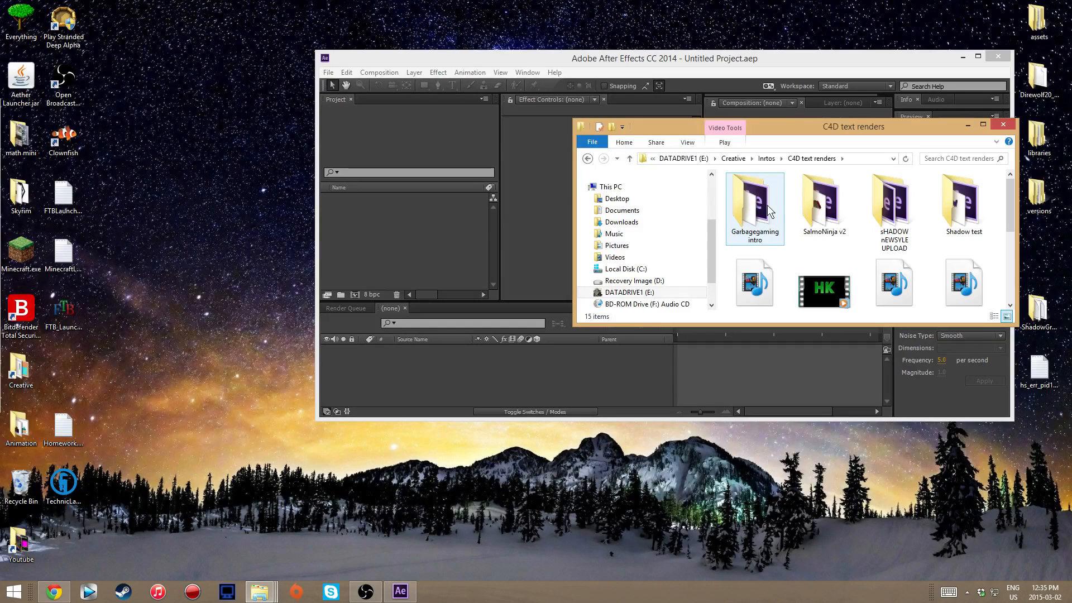
double_click(798, 202)
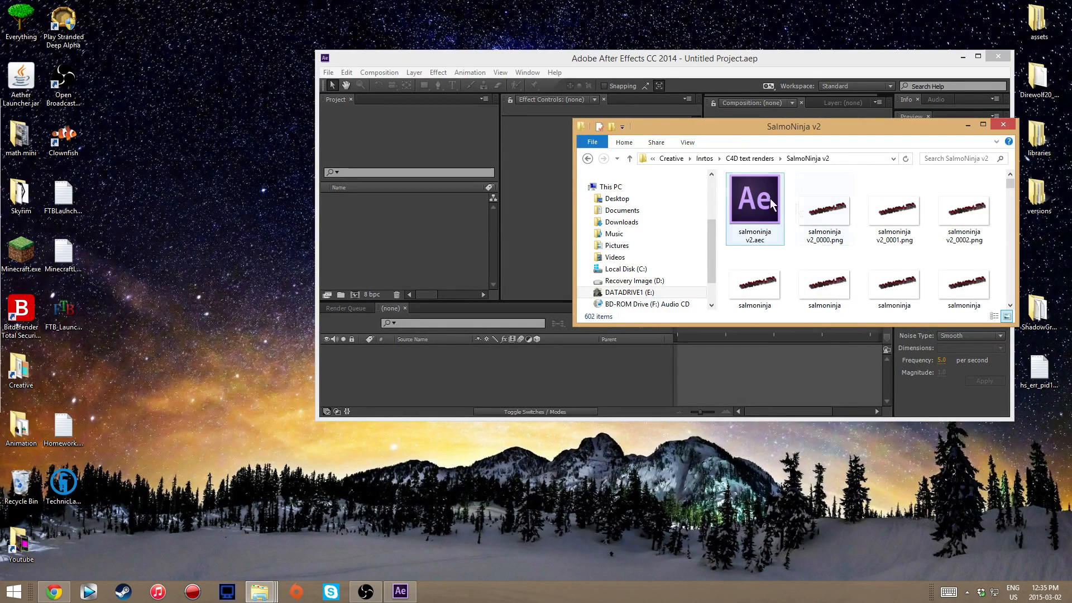
click(768, 215)
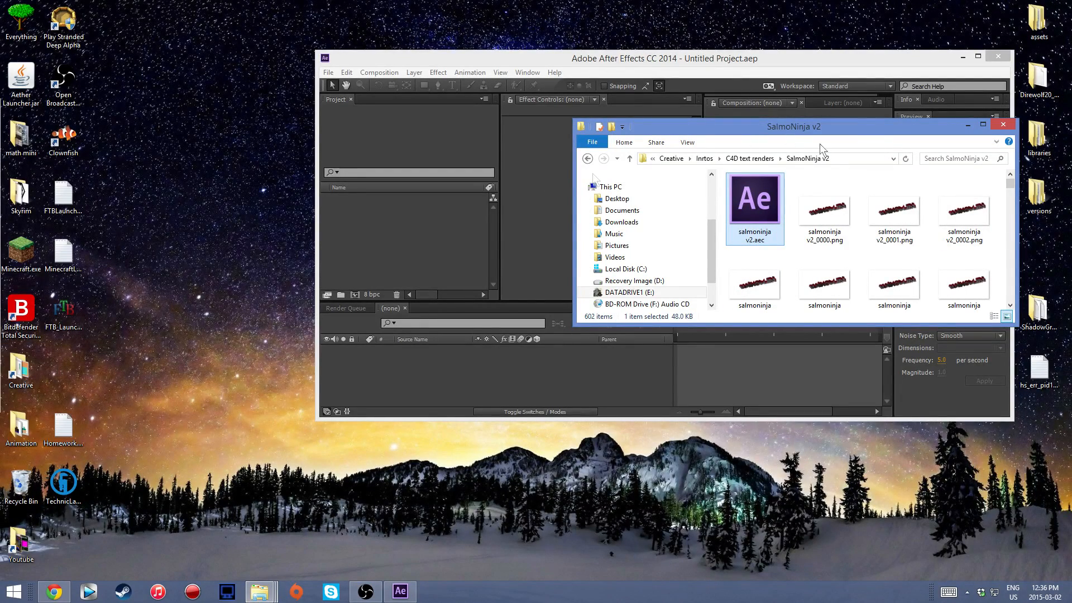
double_click(20, 366)
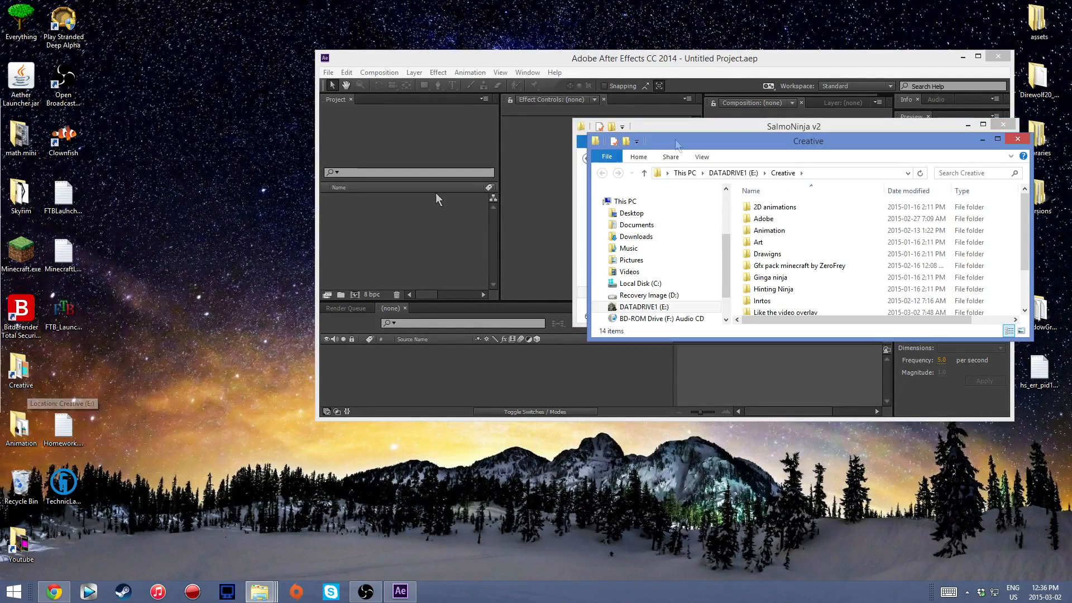
drag(812, 147, 295, 261)
click(501, 254)
click(761, 202)
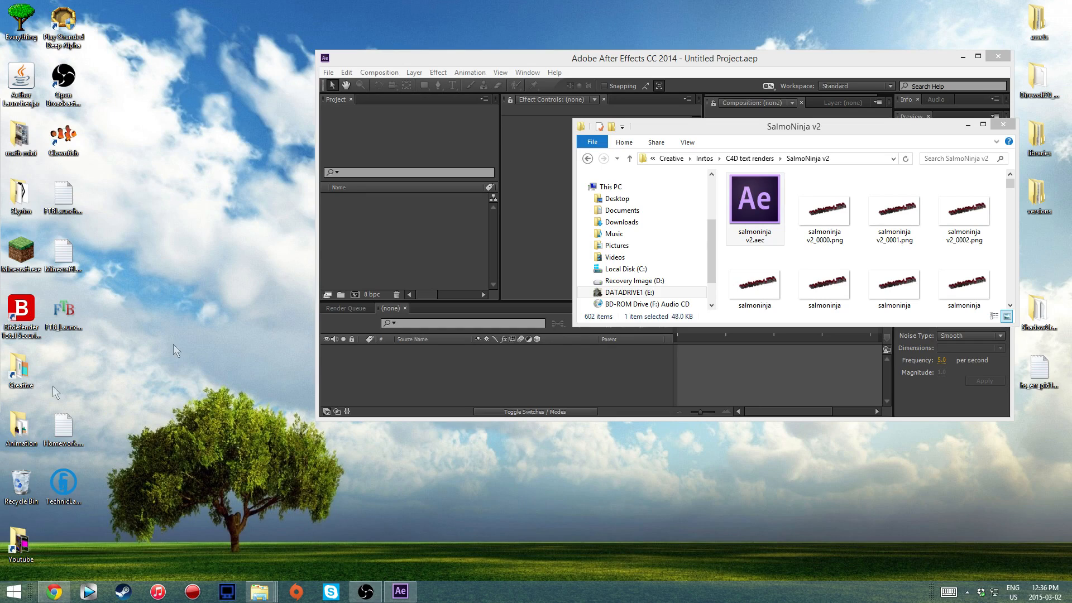
Launch Cinema 4D from its shortcut in the Animation folder inside Creative, and close that folder window.
double_click(28, 373)
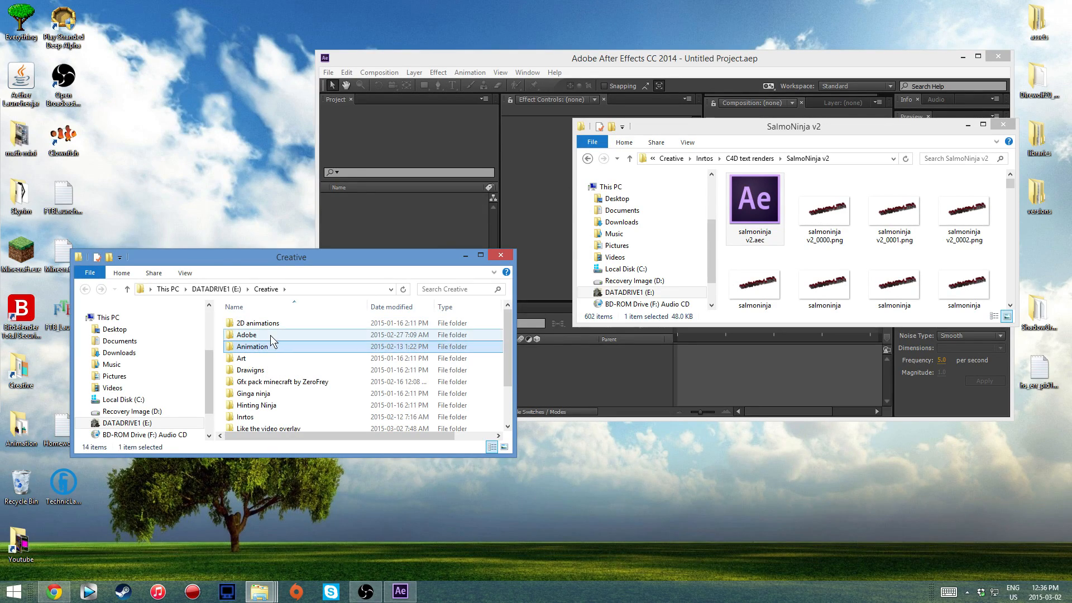
double_click(277, 346)
double_click(276, 346)
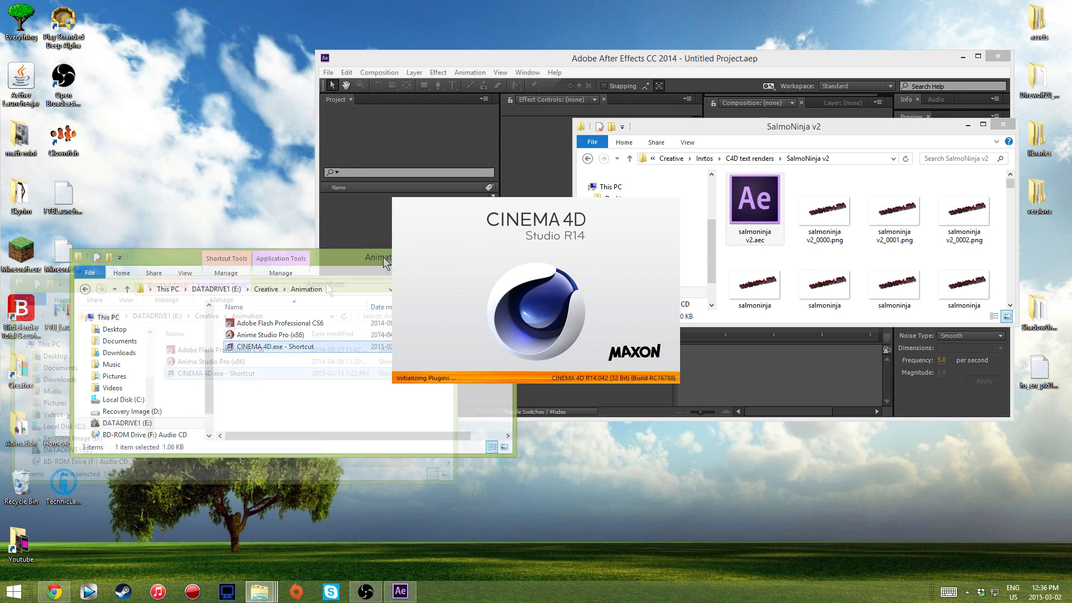
drag(470, 259, 394, 297)
click(390, 294)
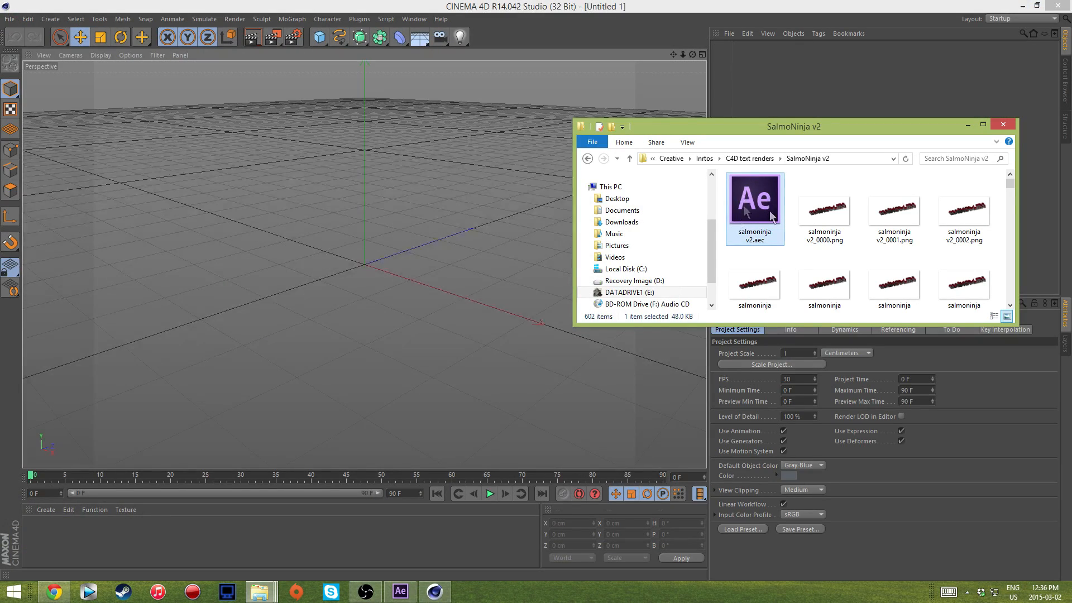
Review the Compositing Project File options in the Save section of the render settings, and close Cinema 4D.
click(608, 23)
click(296, 39)
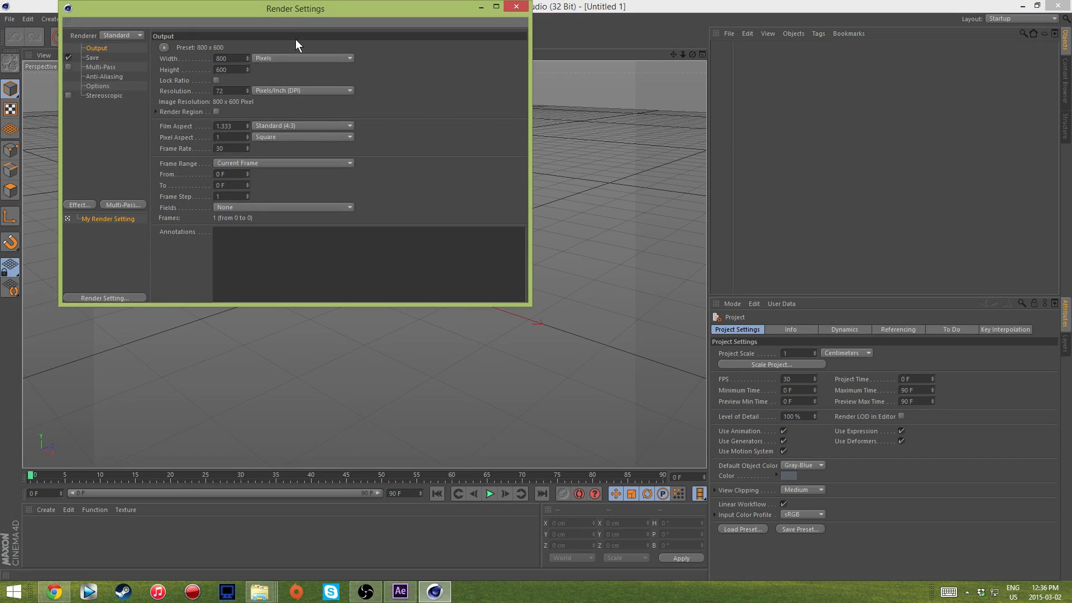
click(92, 58)
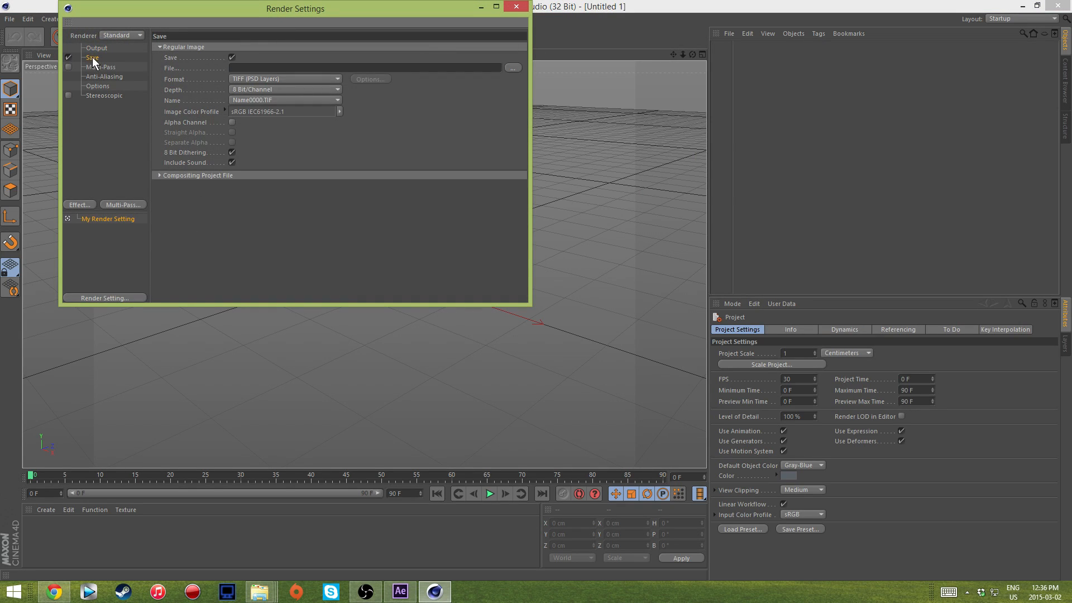
click(186, 176)
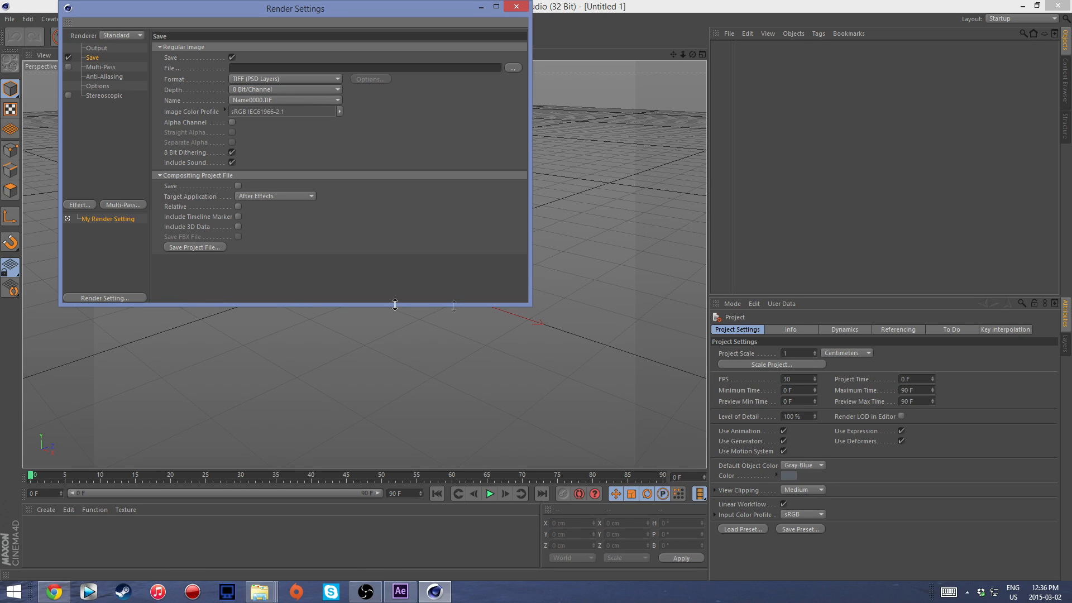
click(481, 7)
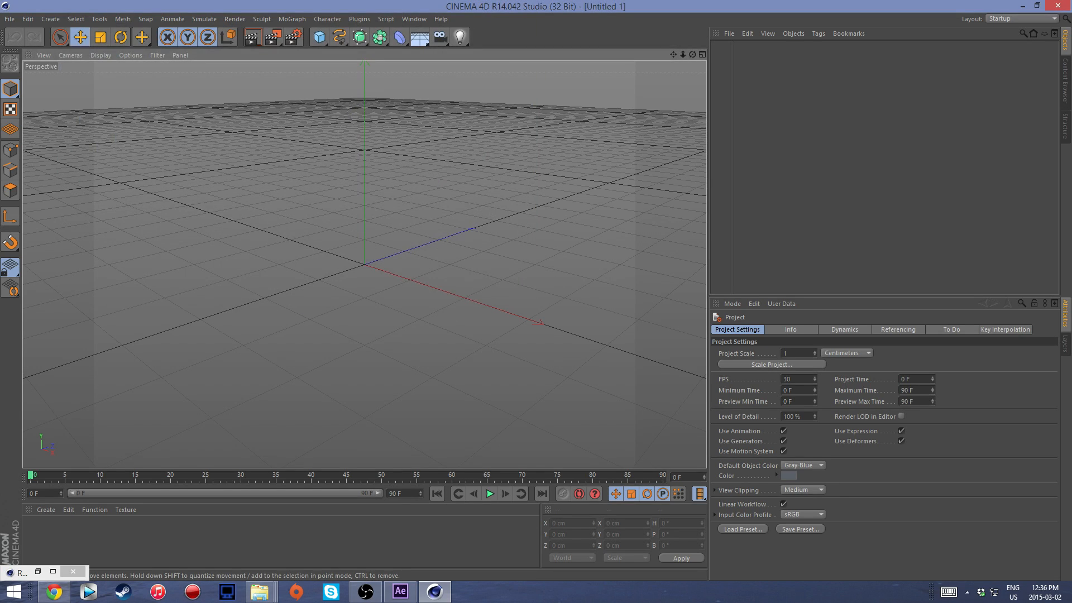
click(1023, 5)
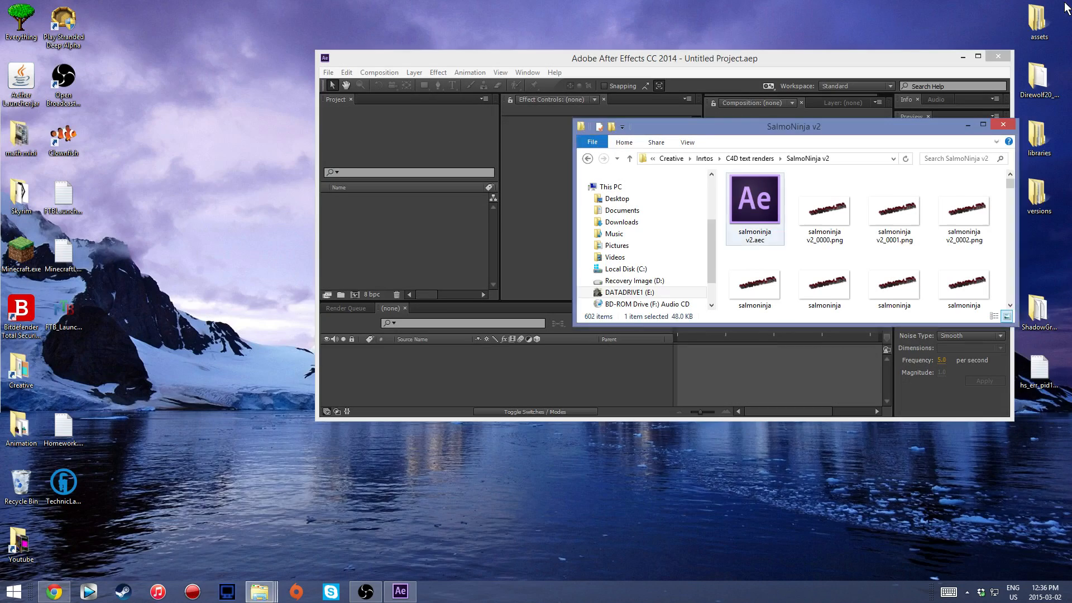
Place the After Effects window beside the SalmoNinja v2 folder and import salmoninja v2.aec into the project.
drag(715, 57, 483, 99)
click(845, 128)
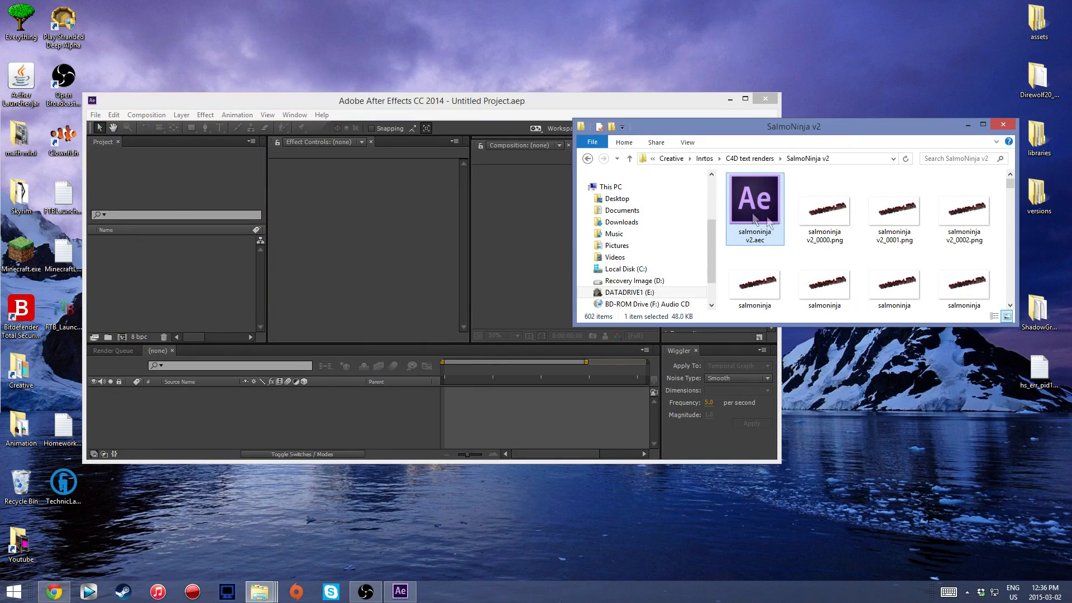
drag(759, 206, 145, 267)
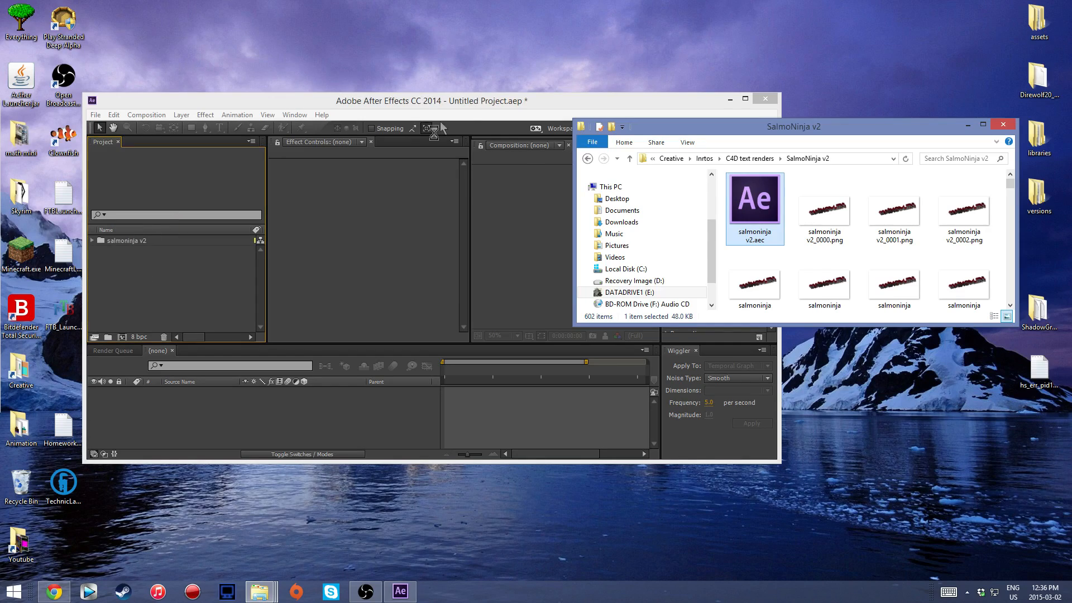
double_click(474, 102)
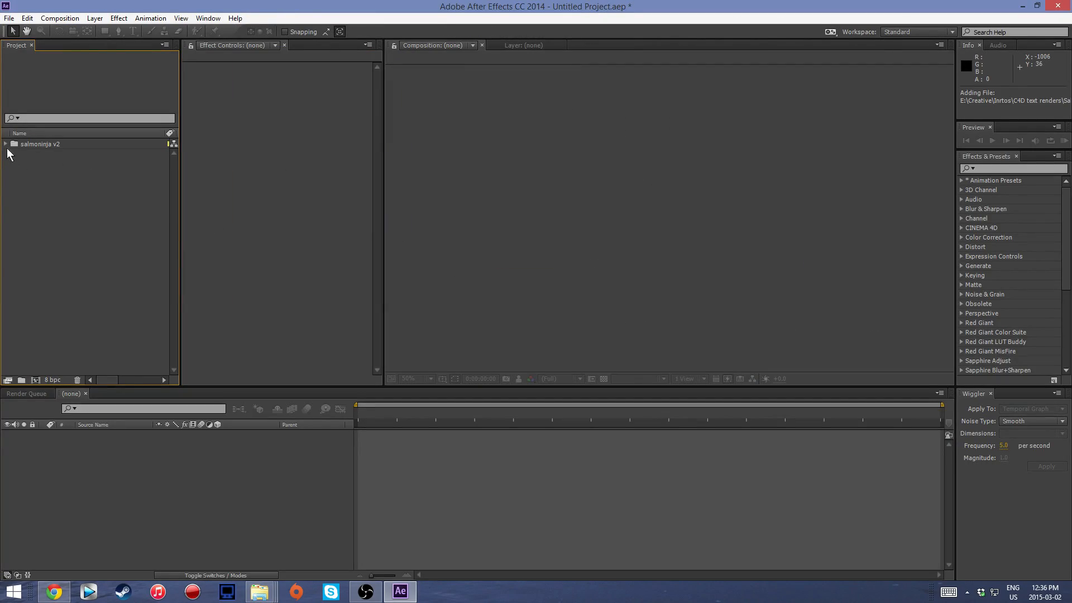
drag(416, 7, 323, 198)
click(822, 128)
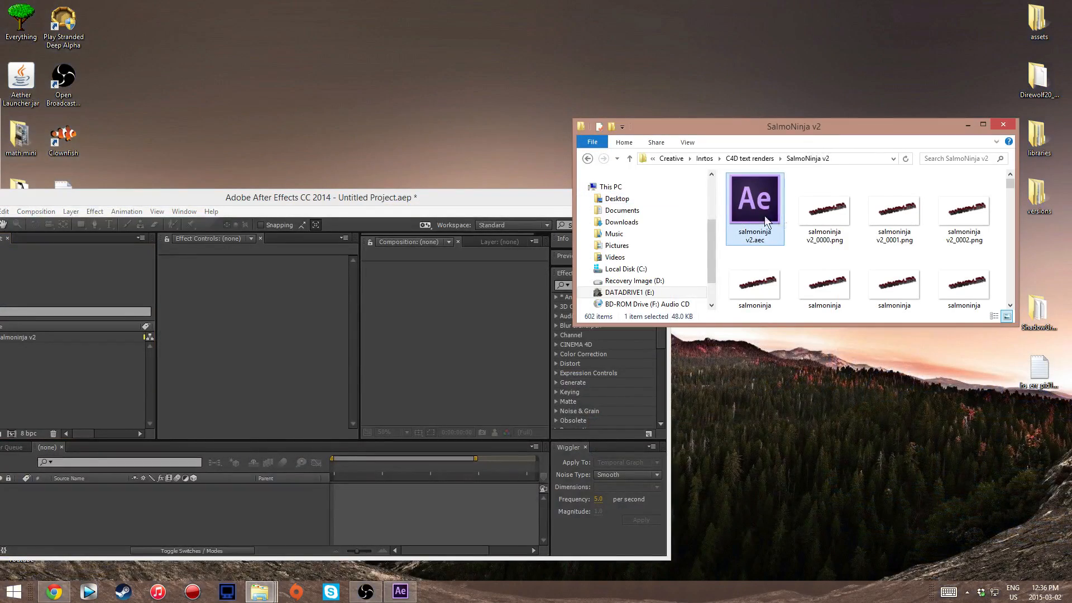
drag(453, 199, 512, 238)
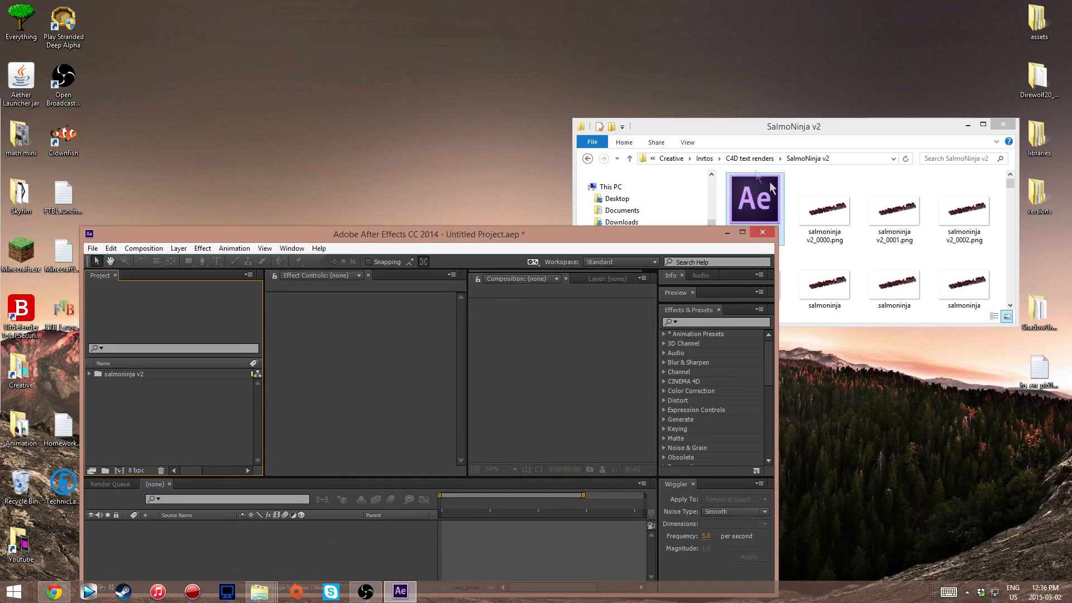
Maximize After Effects, expand the imported salmoninja v2 folder and open the salmoninja v2 composition.
double_click(635, 239)
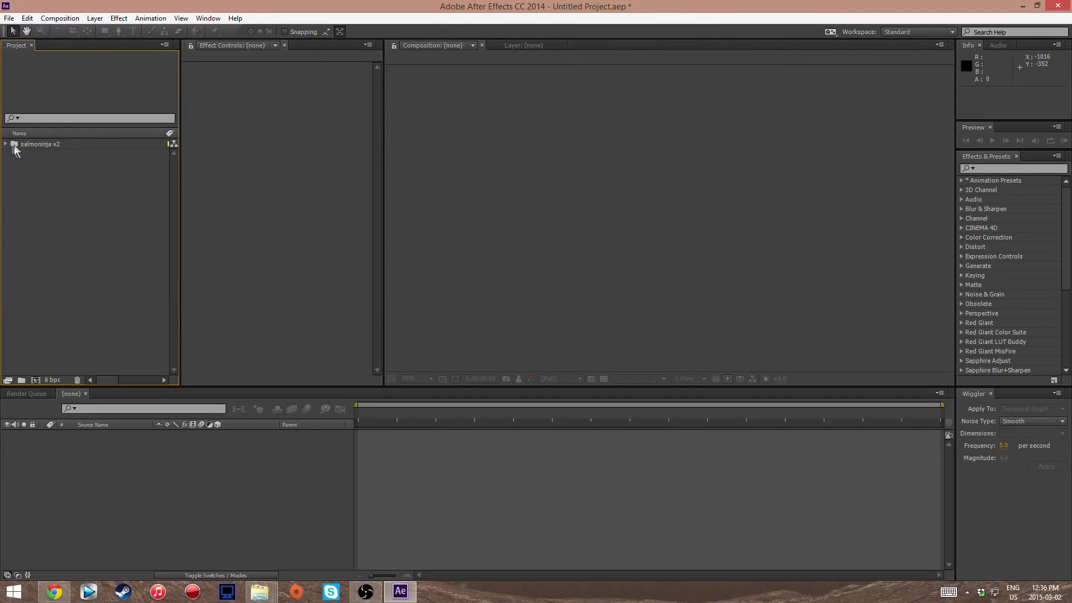
double_click(16, 146)
double_click(59, 156)
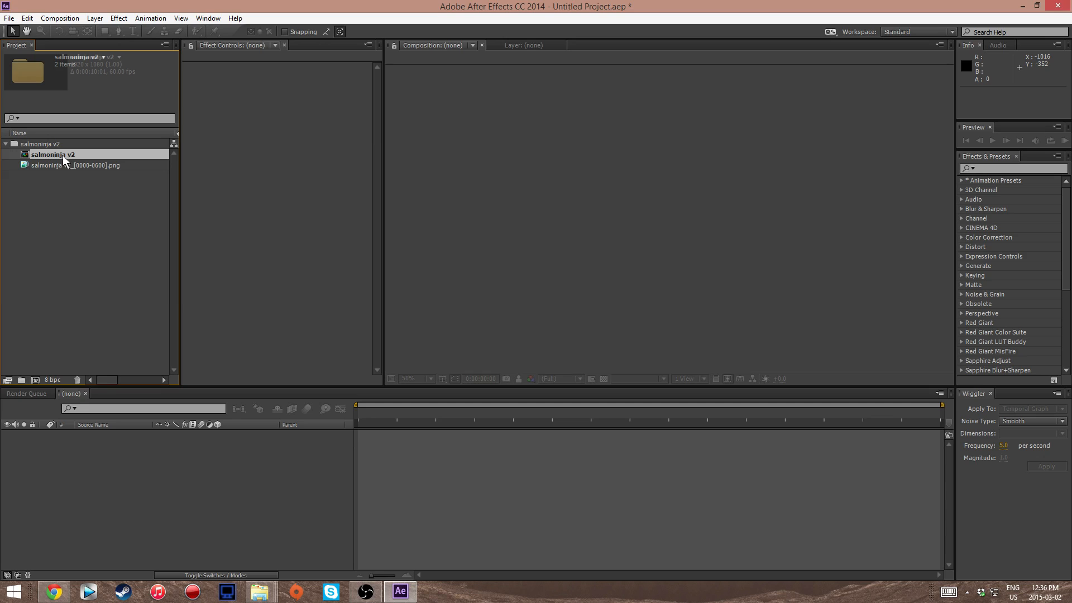
Preview the opening of the salmoninja v2 composition with a RAM preview, and stop playback.
drag(359, 414, 450, 414)
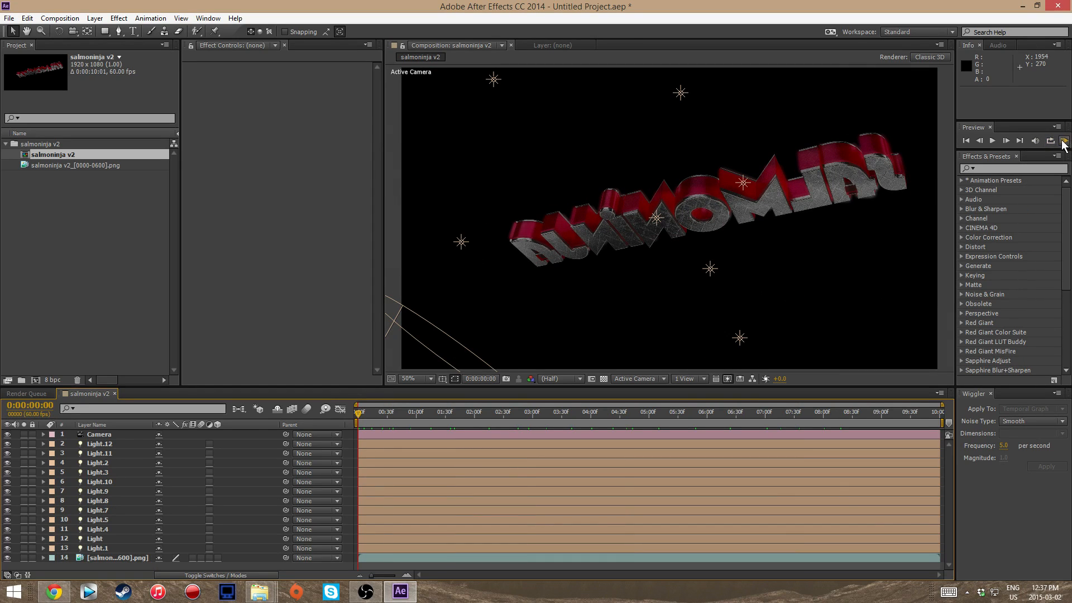
click(1065, 141)
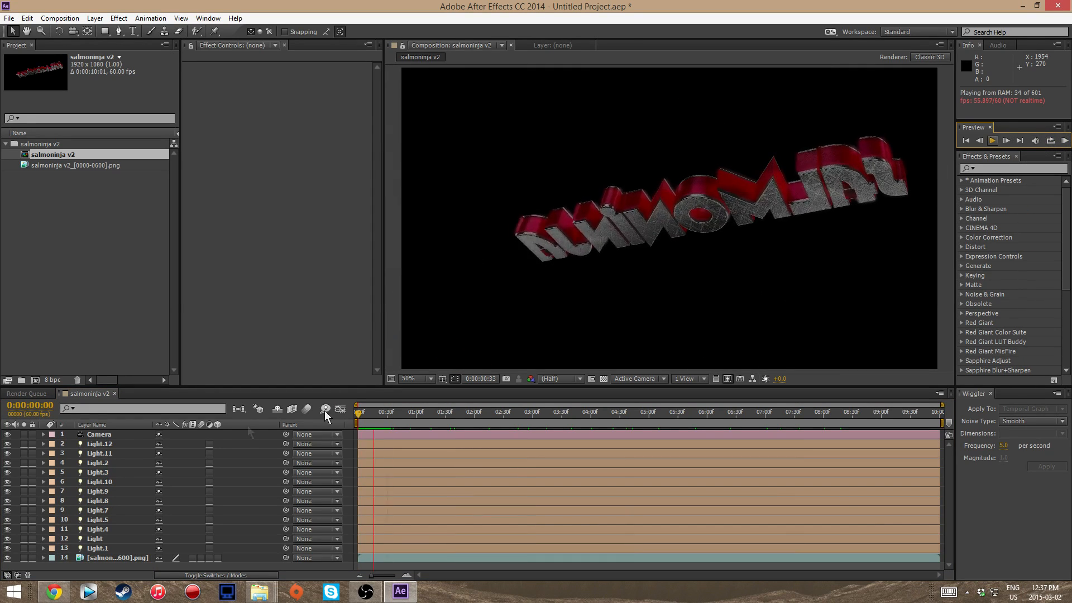
click(994, 143)
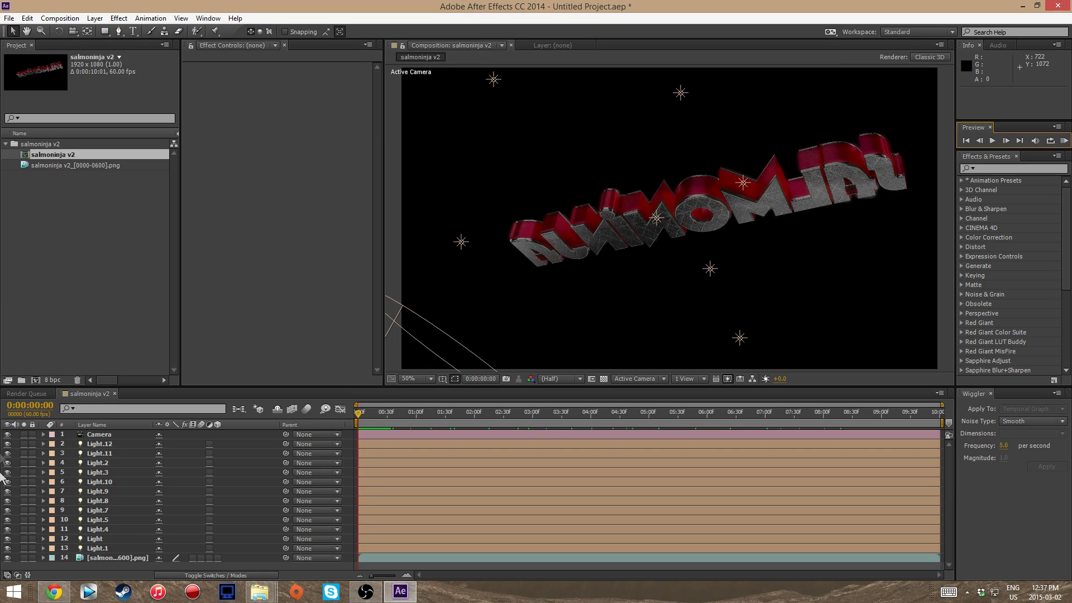
Delete all the light layers, Light.12 through Light.1, from the salmoninja v2 composition.
click(105, 446)
shift+click(97, 554)
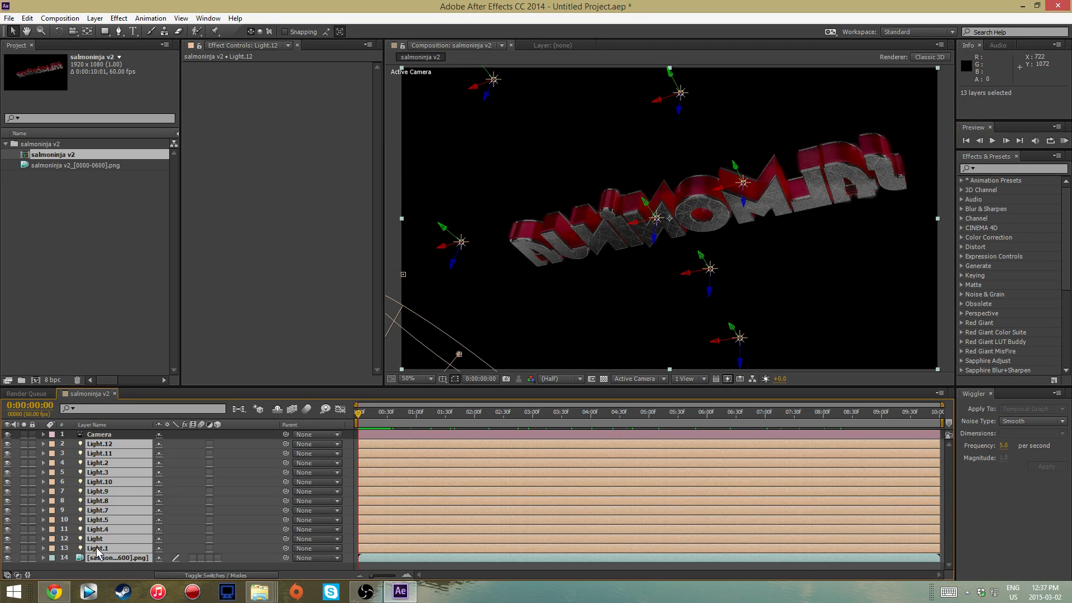
click(114, 444)
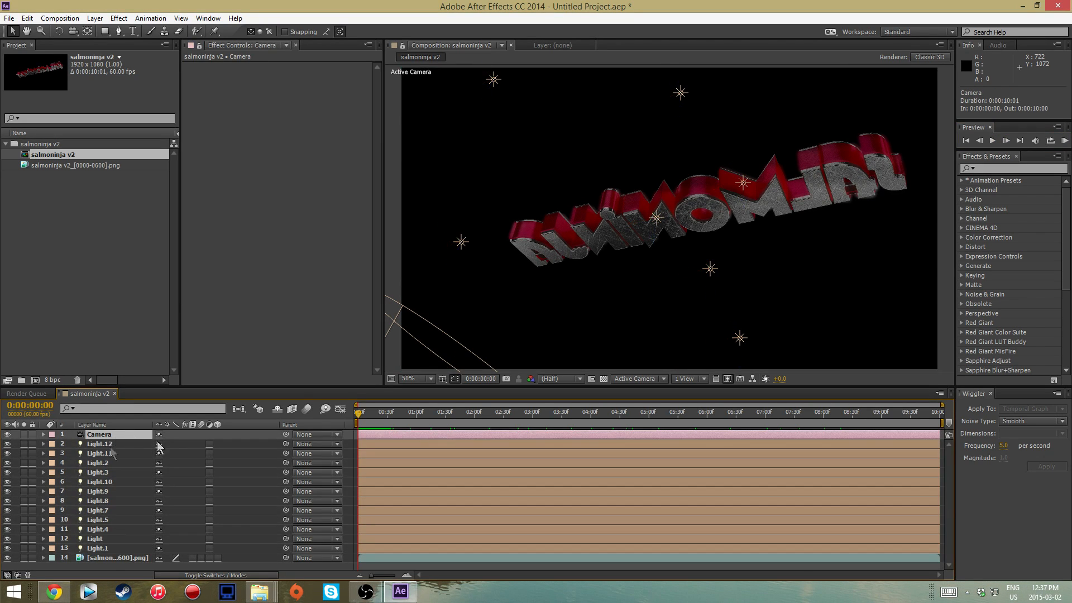
shift+click(105, 549)
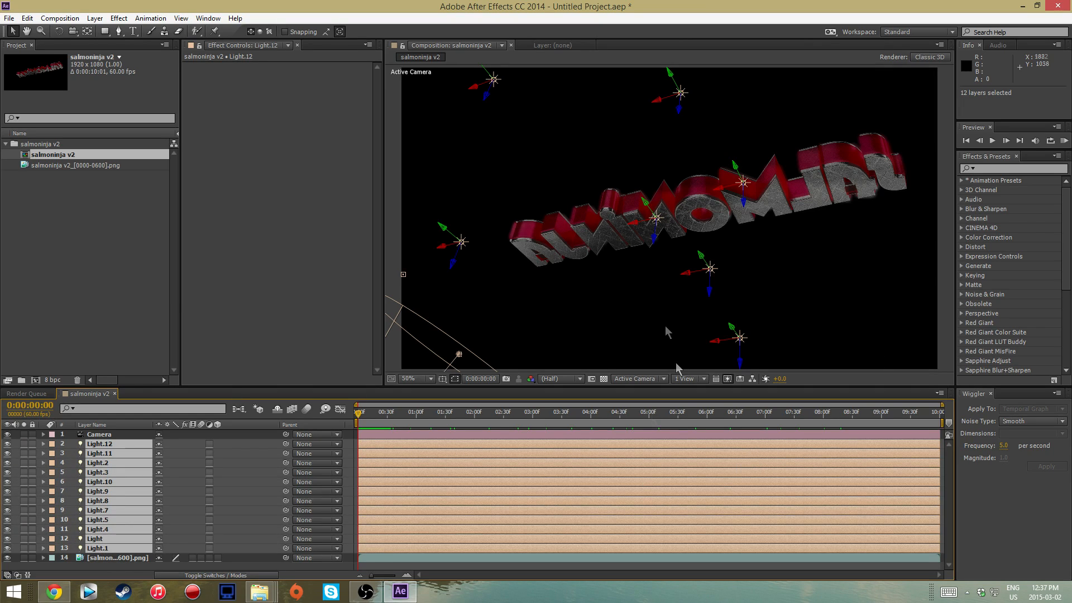
click(456, 274)
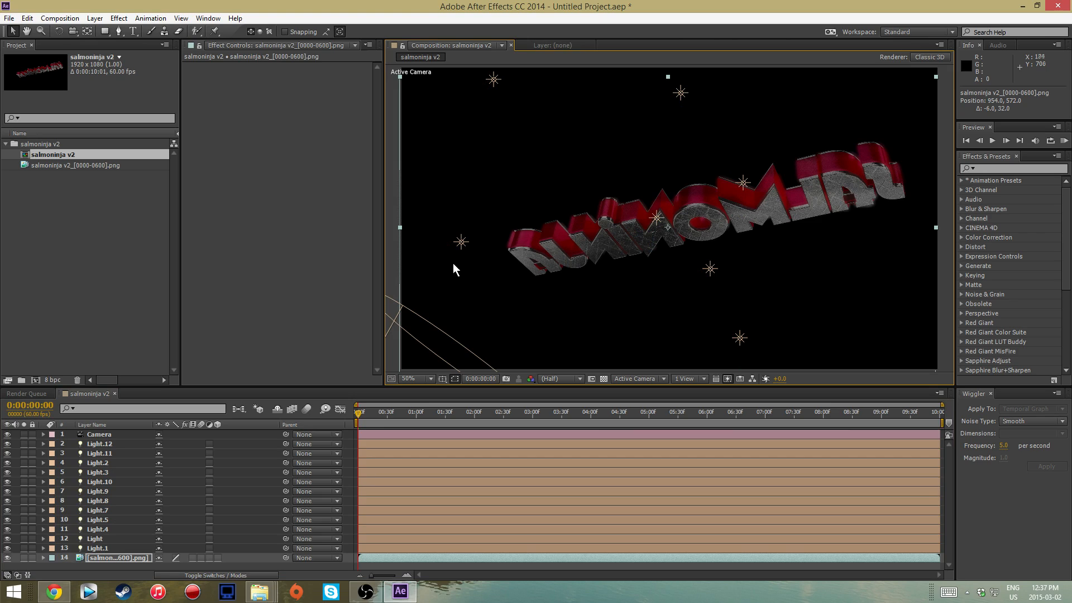
click(102, 444)
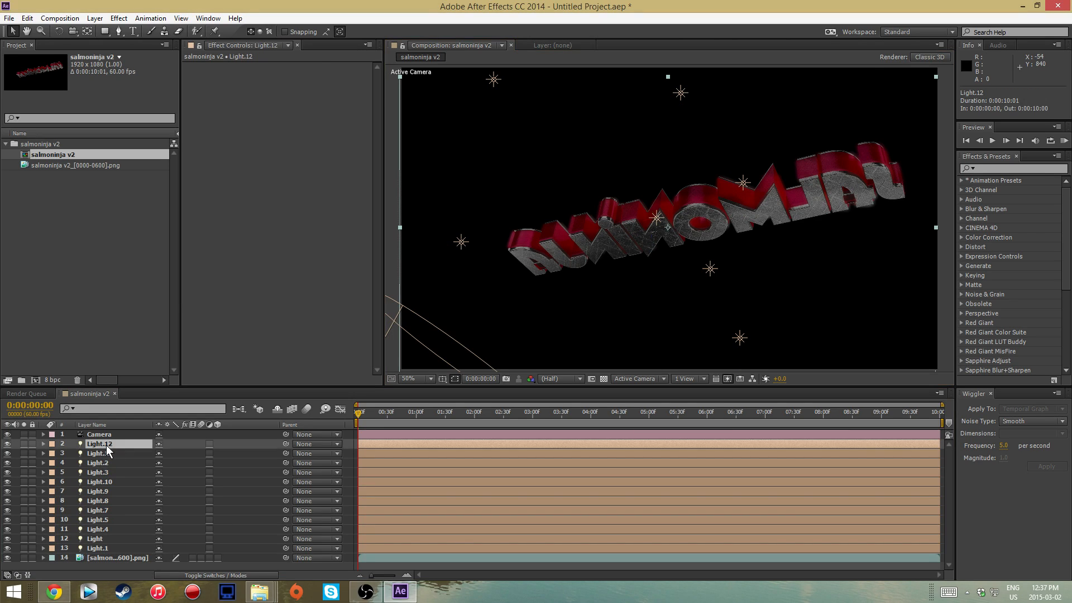
shift+click(106, 548)
key(Delete)
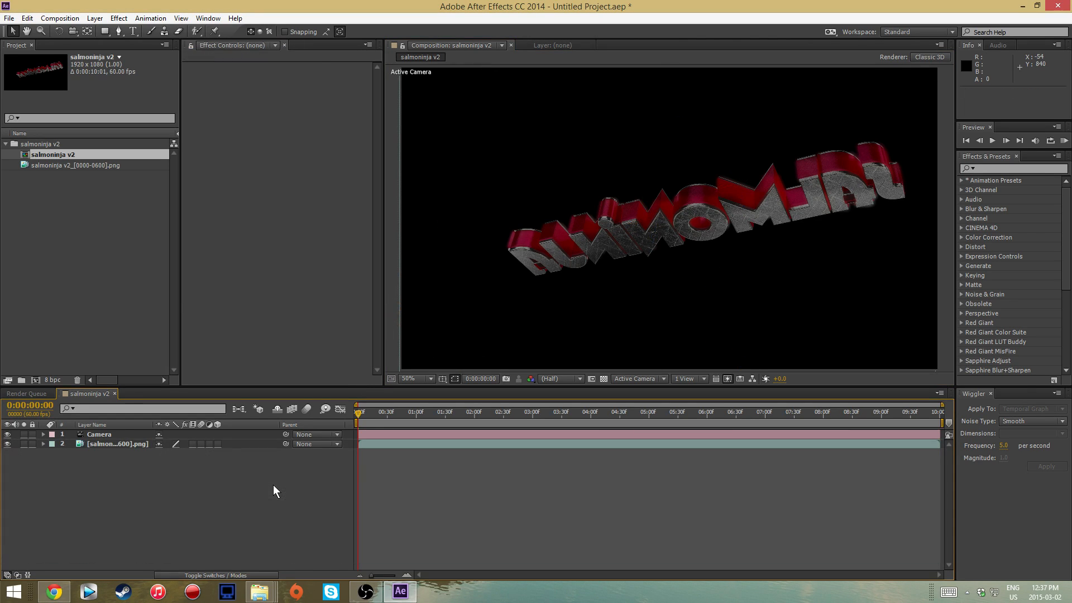
Undo the deletion of the light layers and the accidental shift of the PNG sequence layer.
click(101, 444)
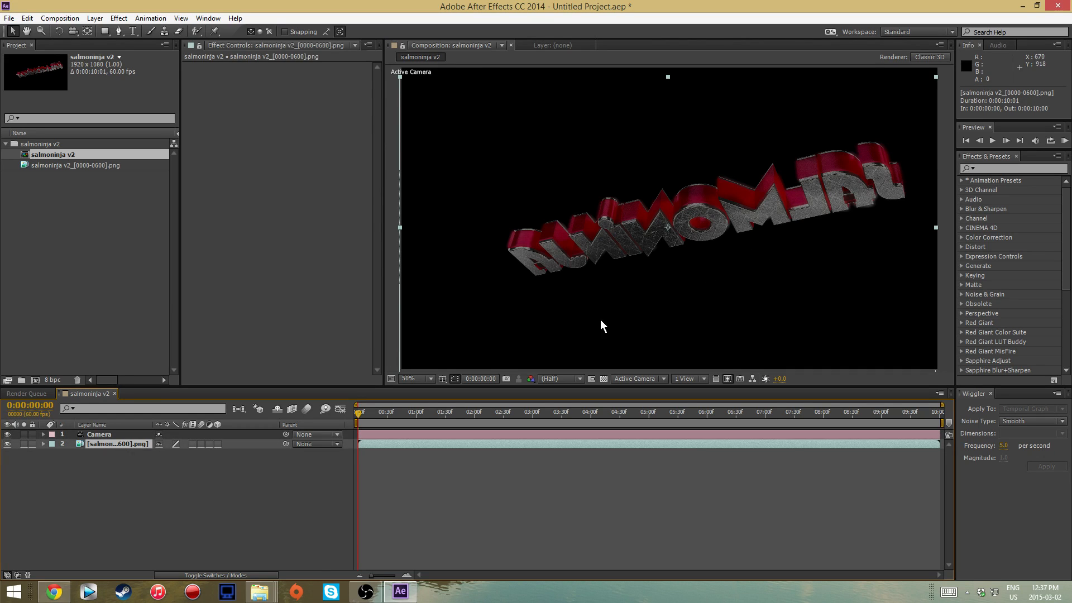
click(433, 379)
click(444, 185)
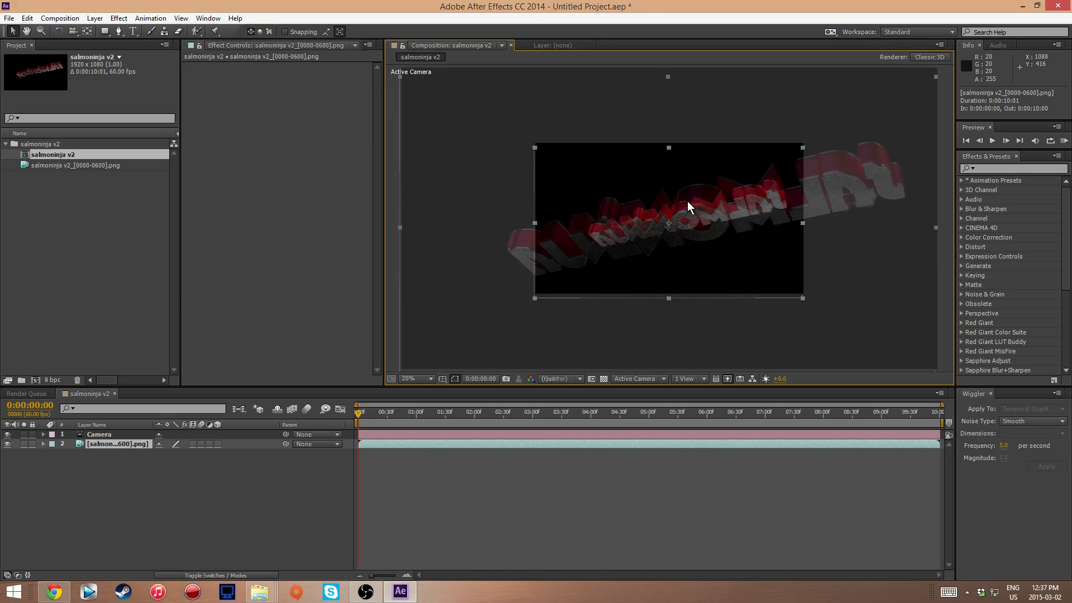
scroll(687, 201, down, 2)
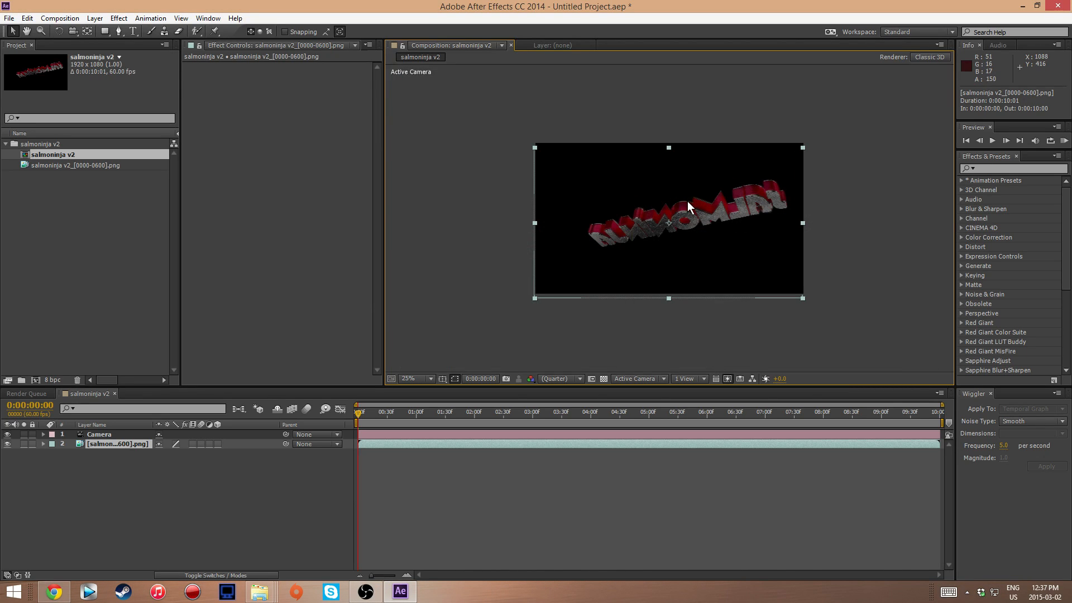
key(ctrl+z)
key(ctrl+z)
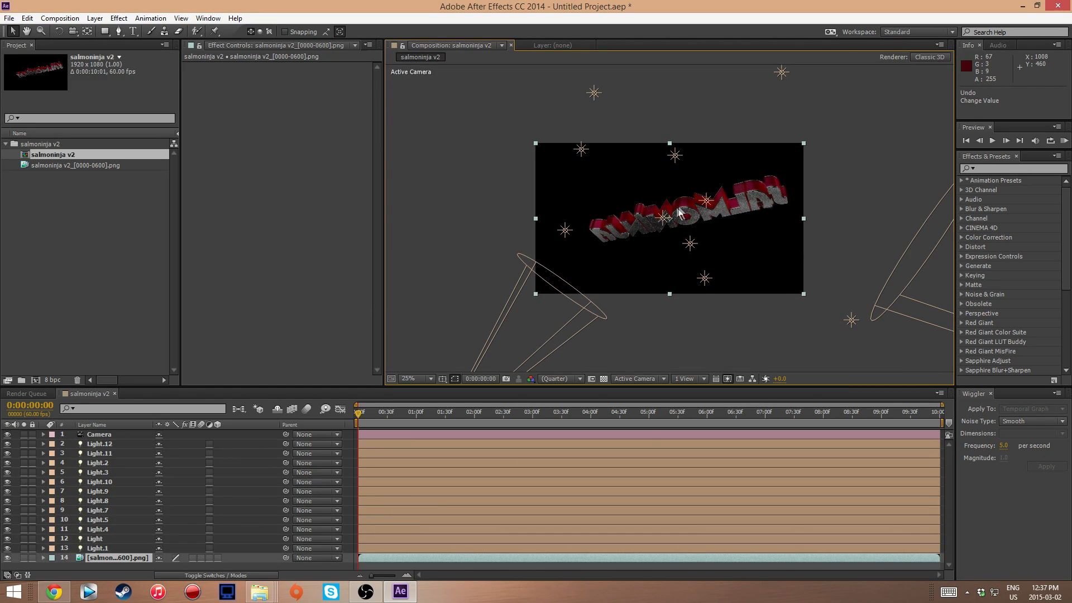
Remove the layers Light.12 through Light.1 again, keeping only the camera and the PNG sequence.
click(110, 445)
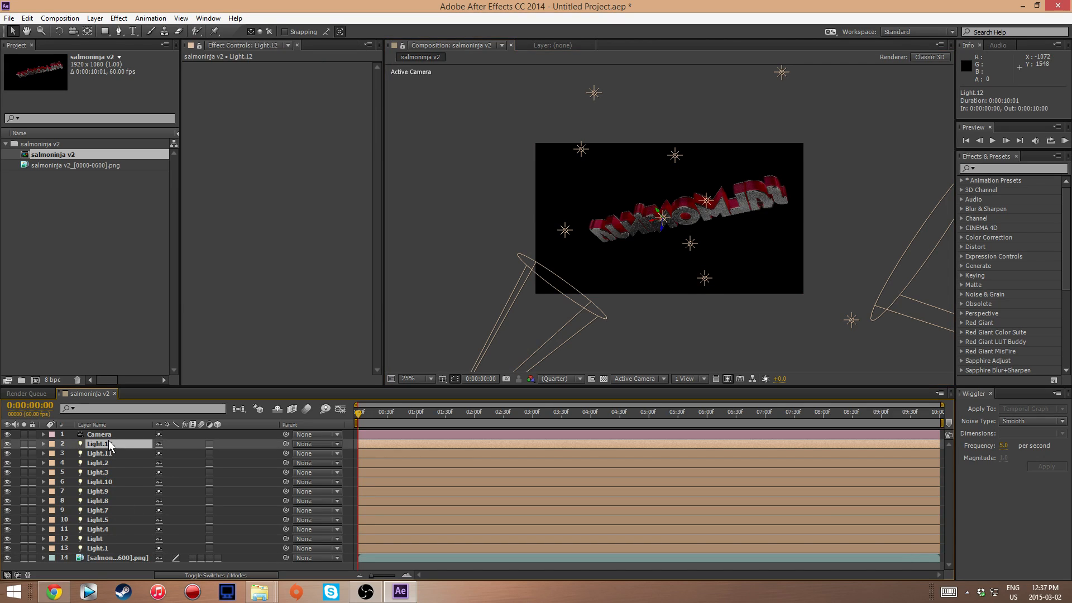
shift+click(104, 549)
key(Delete)
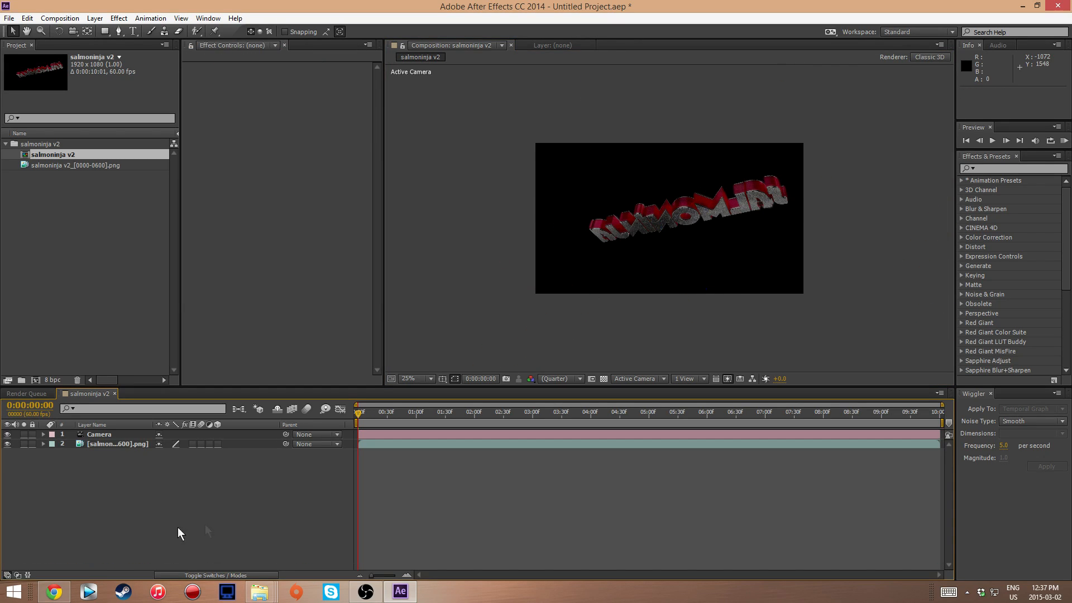
click(416, 379)
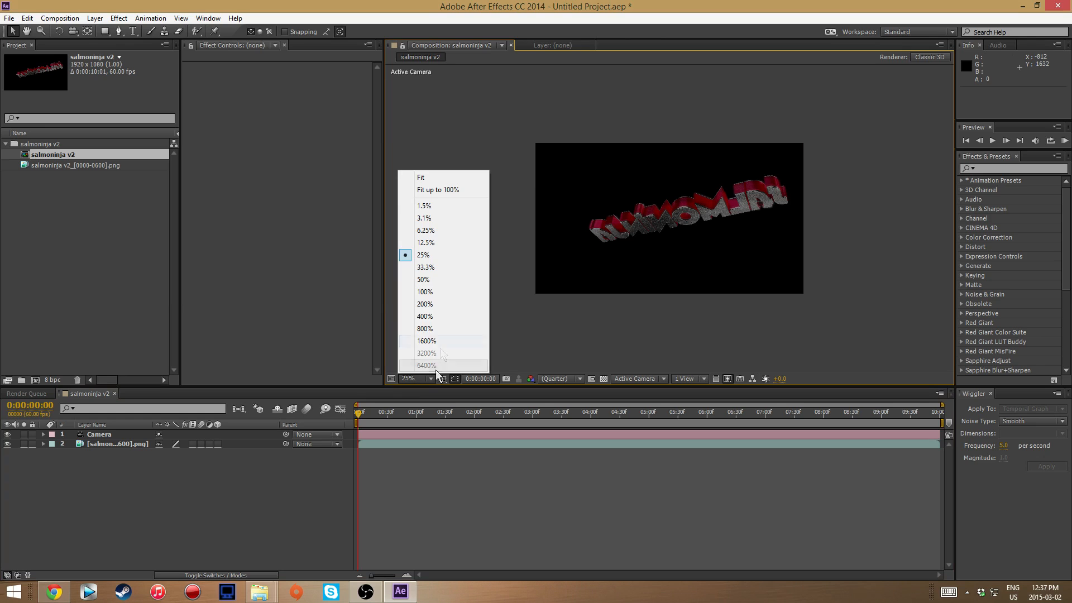
click(438, 280)
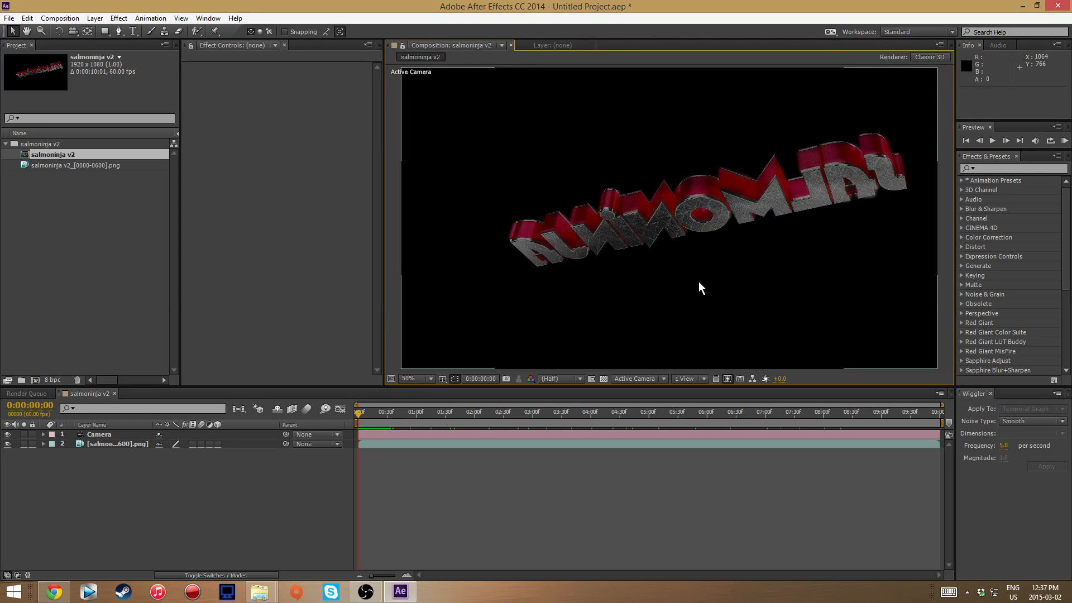
RAM preview the text animation from the first frame with the lights removed, and stop playback.
drag(359, 418, 306, 452)
click(1063, 140)
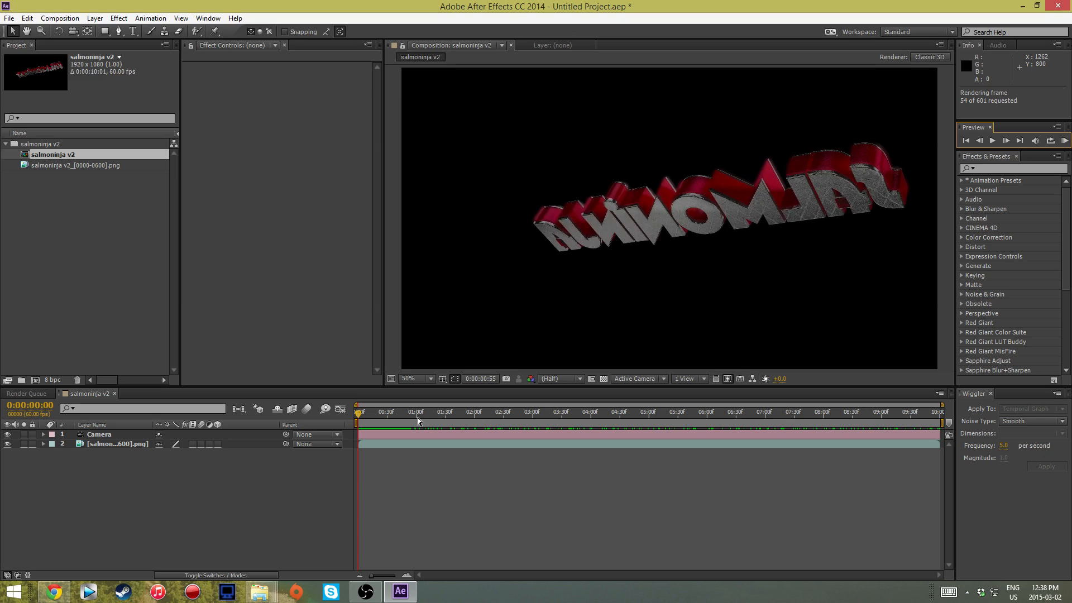
click(992, 141)
click(992, 143)
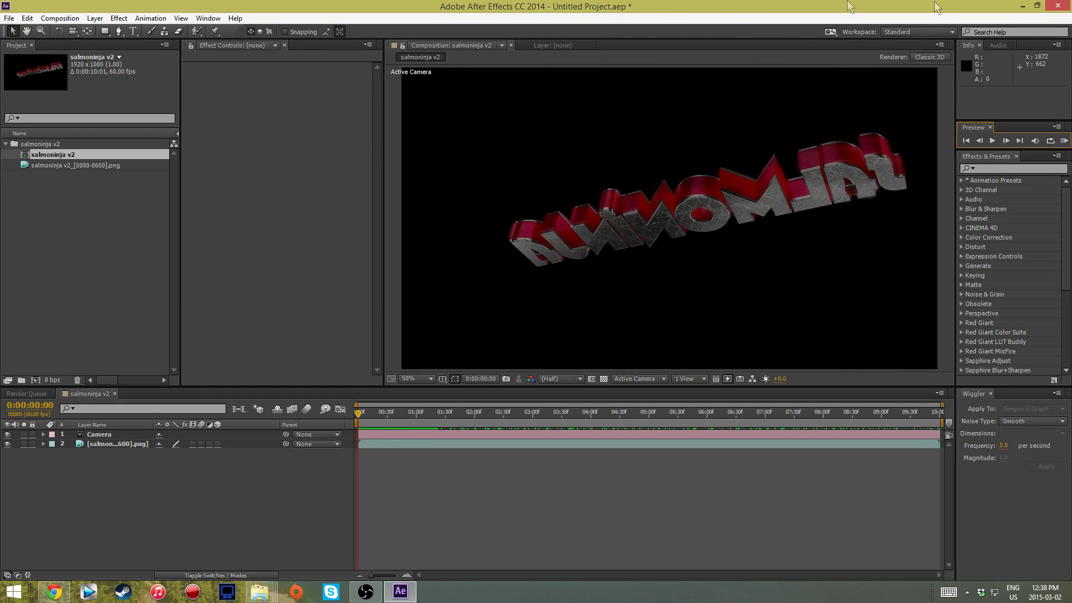
Shrink the After Effects window, close the leftover Animation folder windows, and maximize After Effects again.
drag(666, 4, 642, 45)
click(251, 594)
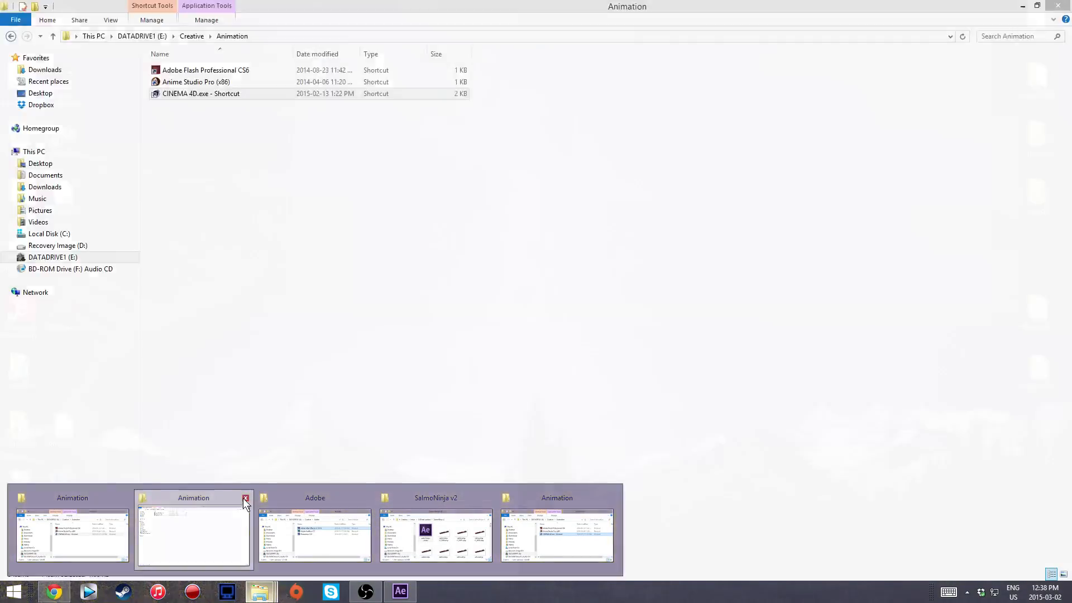
click(246, 498)
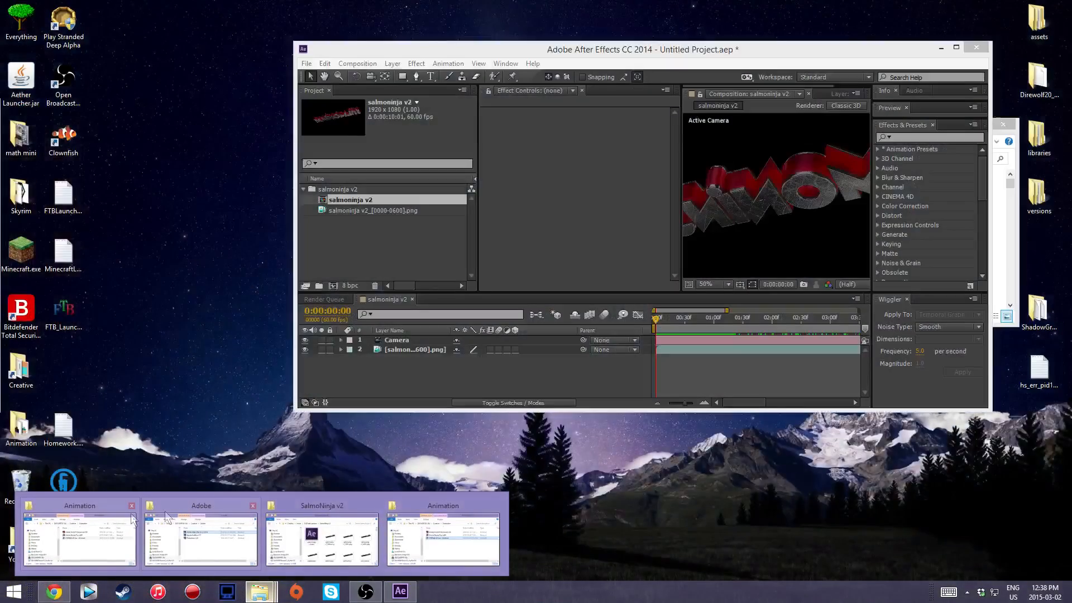
click(129, 506)
click(366, 515)
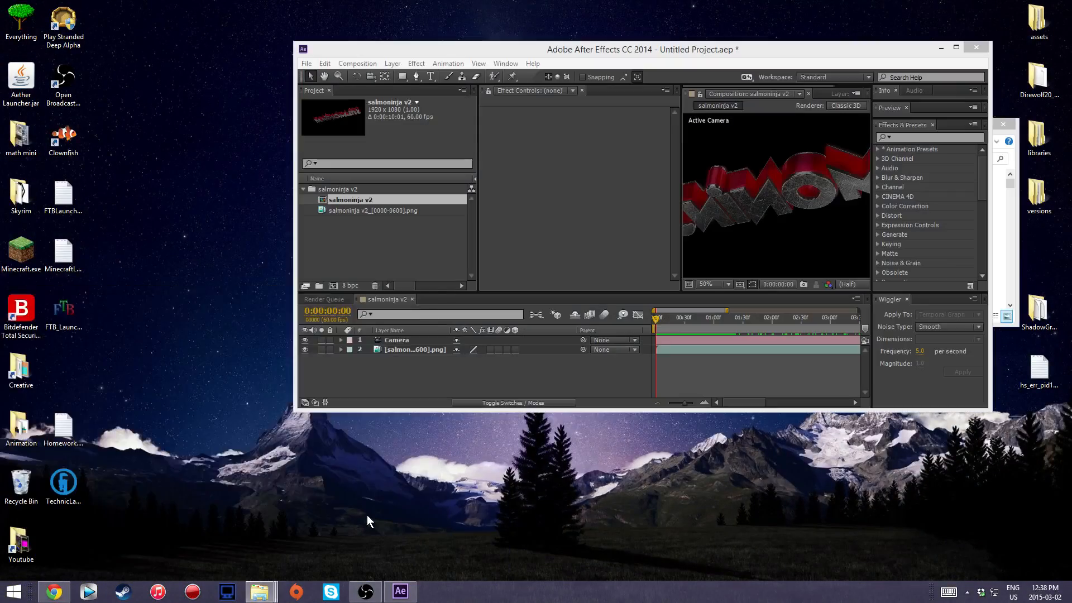
drag(293, 300, 293, 341)
click(389, 335)
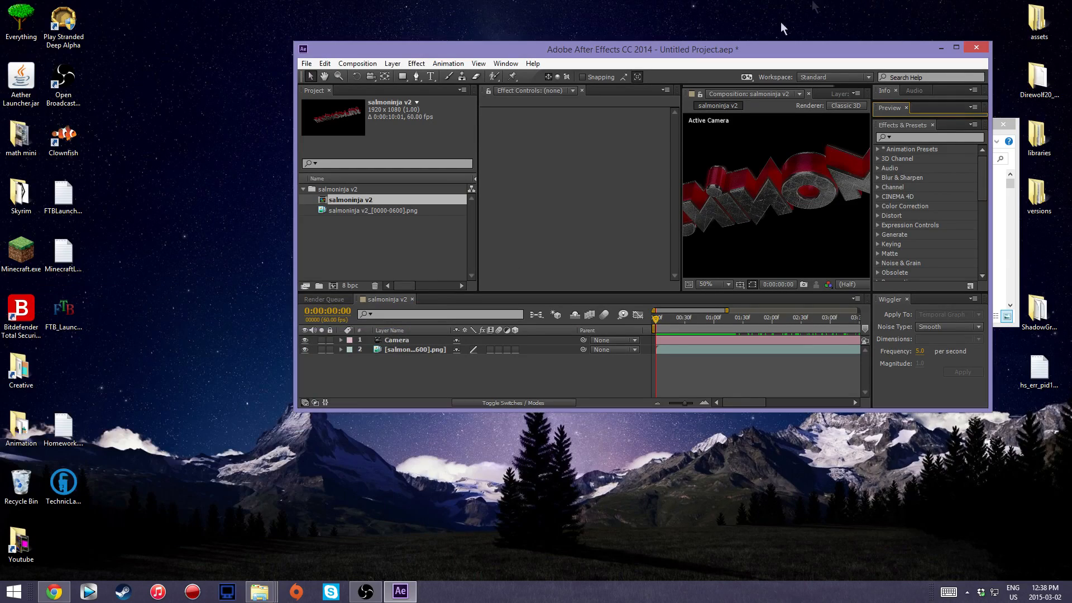
double_click(782, 49)
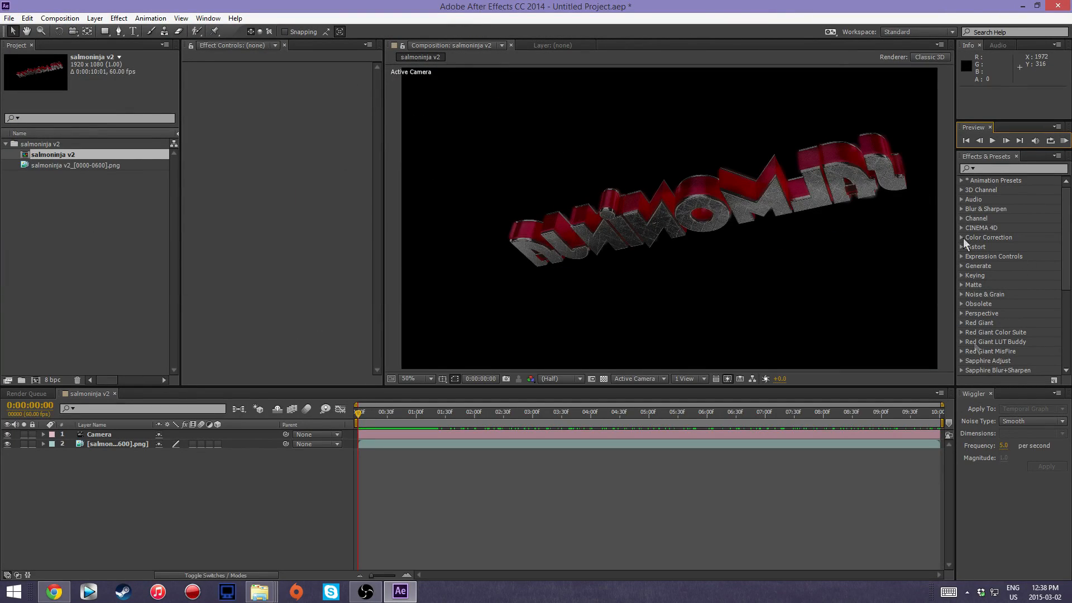
Find the Trapcode Form effect with the search term form and apply it to a new adjustment layer.
click(996, 168)
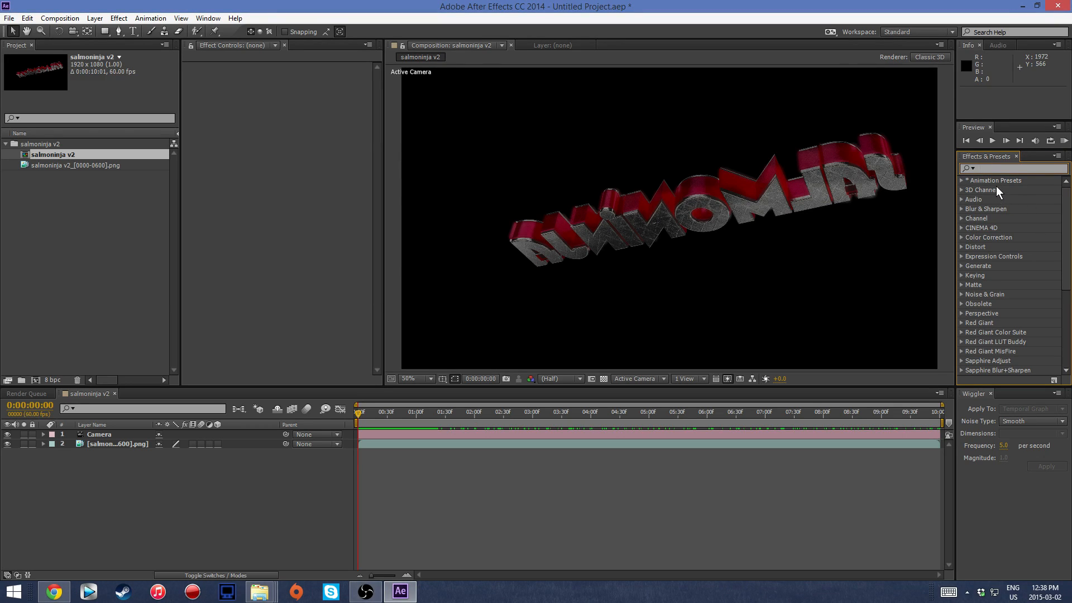
text(form)
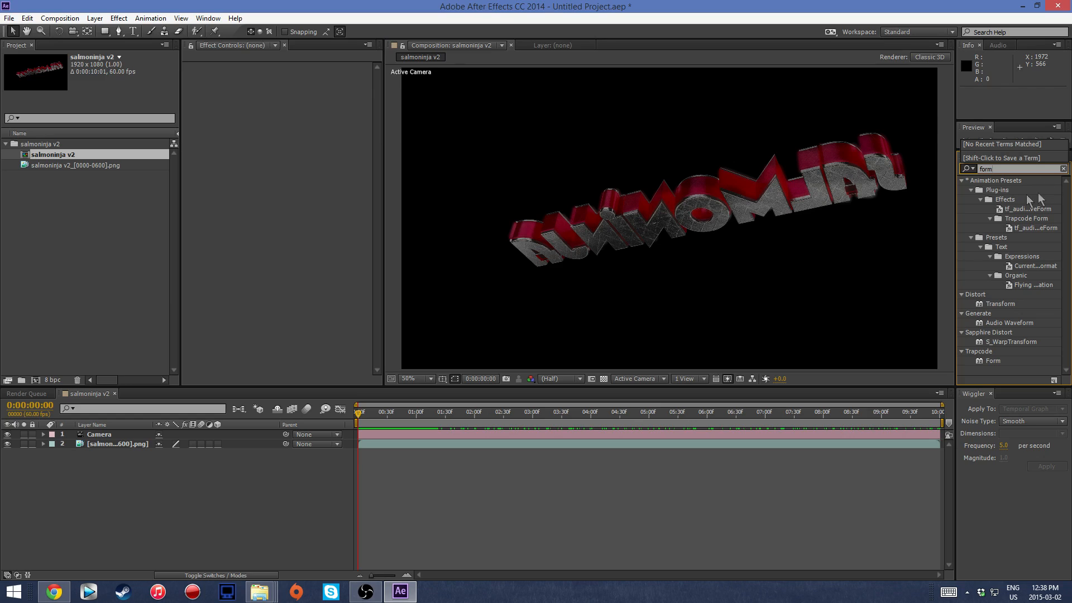
click(991, 361)
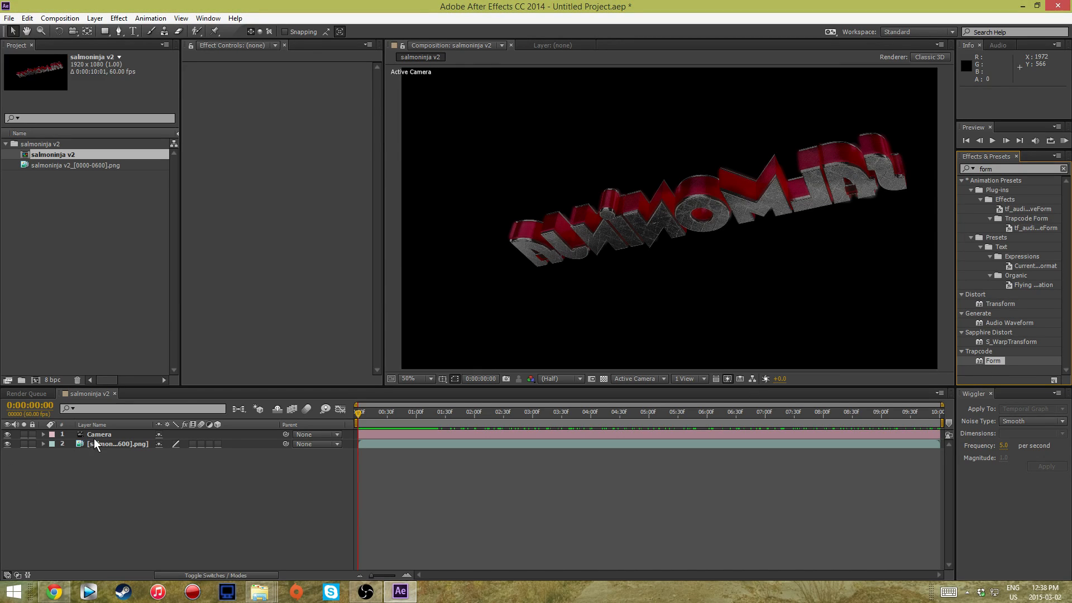
right_click(95, 474)
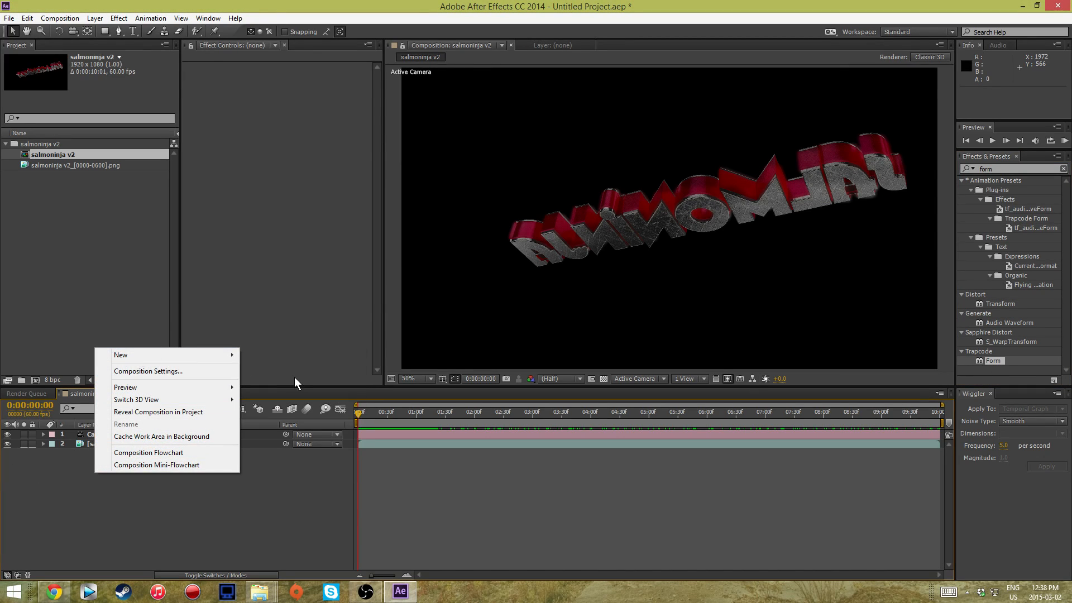
mouse_move(211, 355)
click(290, 449)
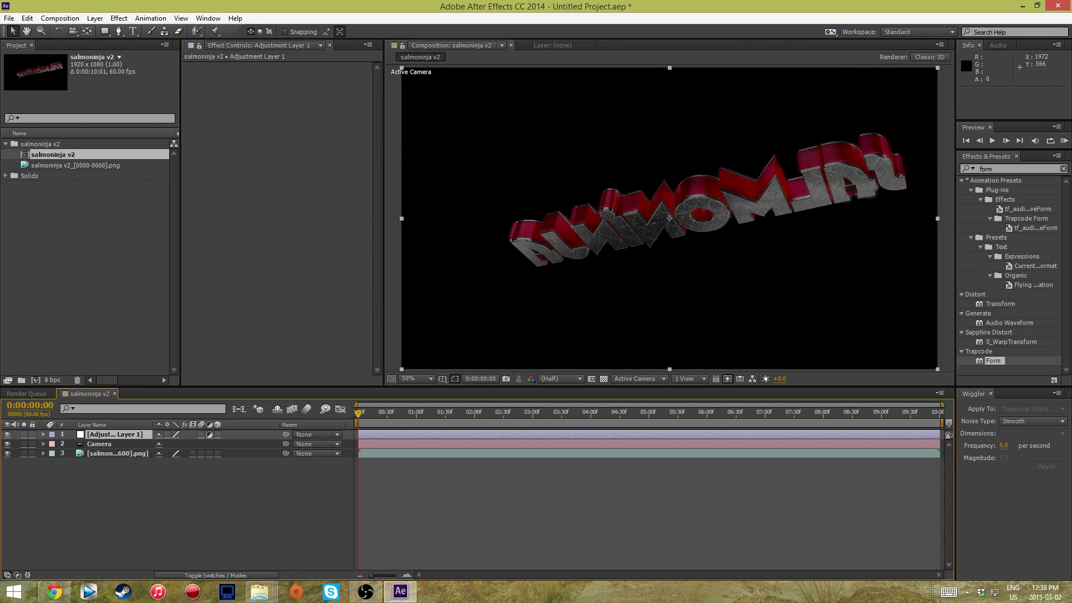
double_click(986, 363)
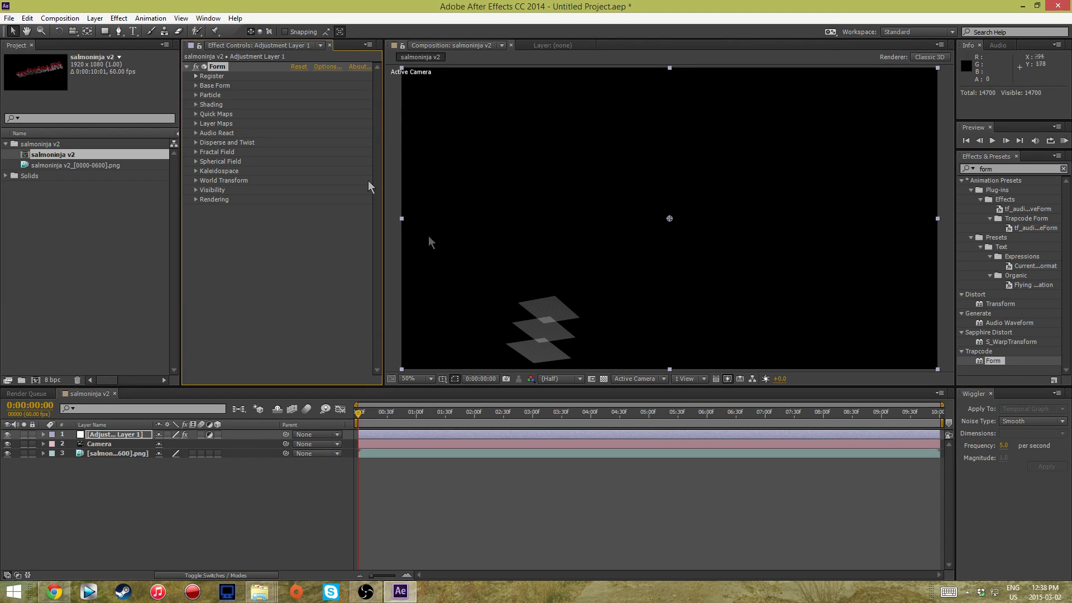
Review the particle types of the Form effect and set the particle Size to 15.
click(196, 95)
click(310, 104)
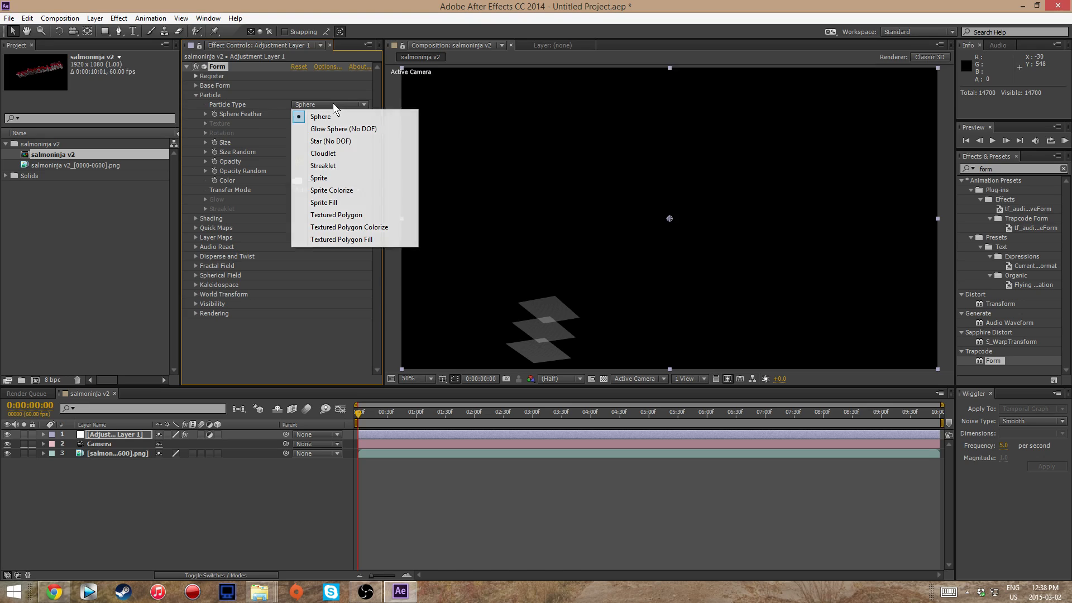
click(290, 360)
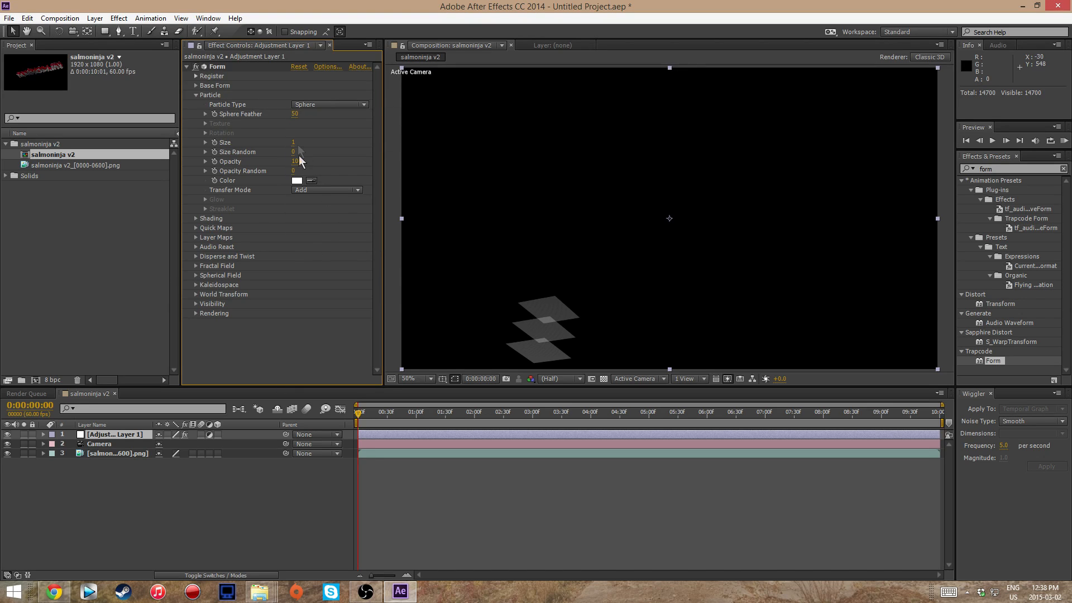
drag(439, 134, 238, 118)
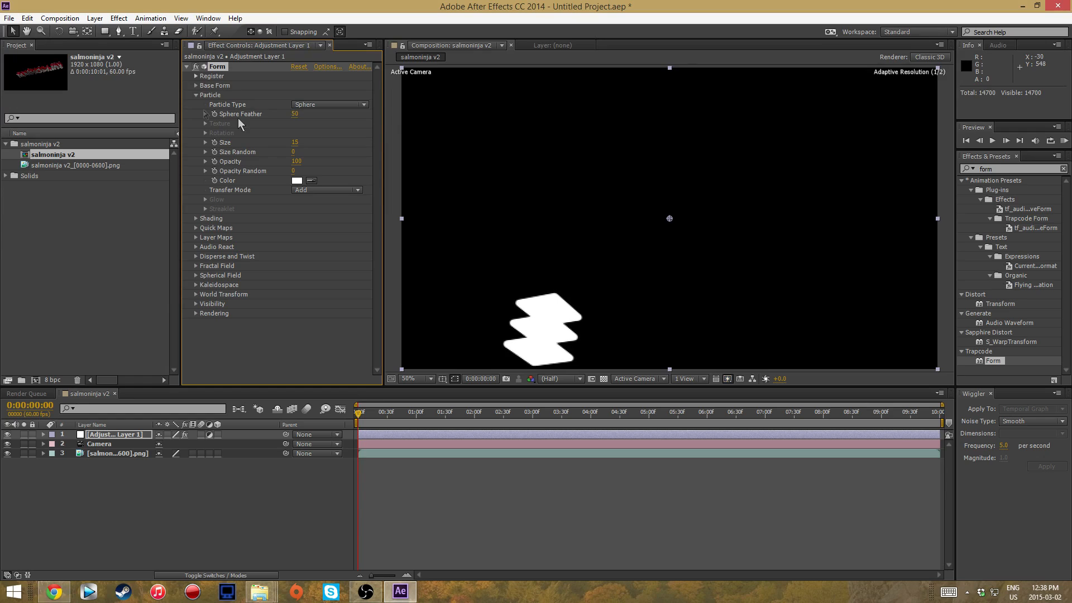
Set Form's base to Box - Strings with Size X 12260, Size Y 6880 and Size Z 790.
click(196, 85)
mouse_move(404, 107)
mouse_down()
mouse_move(801, 100)
mouse_move(591, 134)
mouse_up()
drag(296, 114, 653, 102)
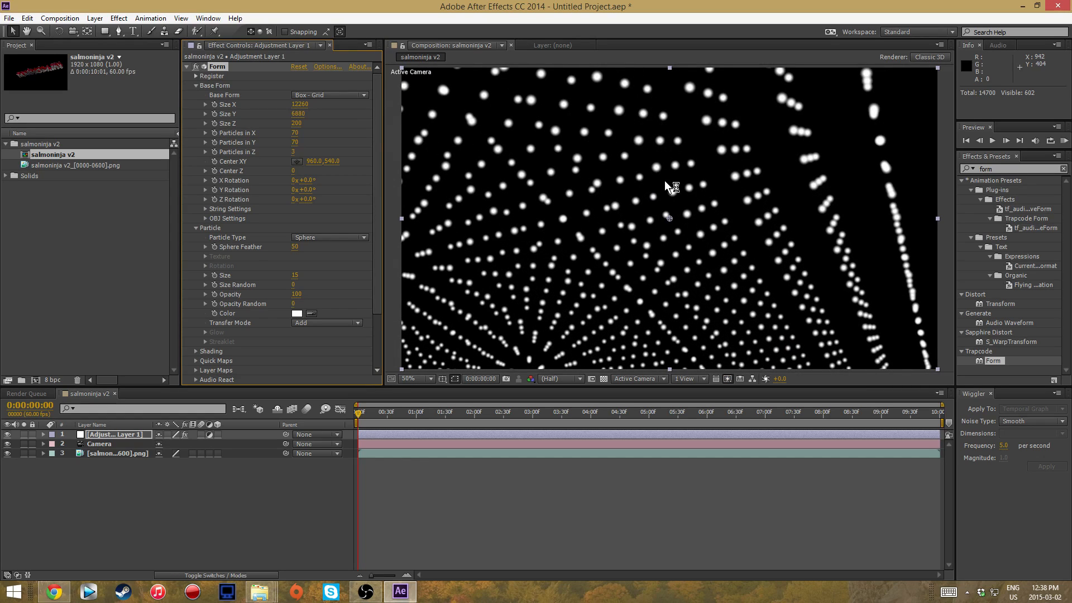
click(342, 96)
click(364, 120)
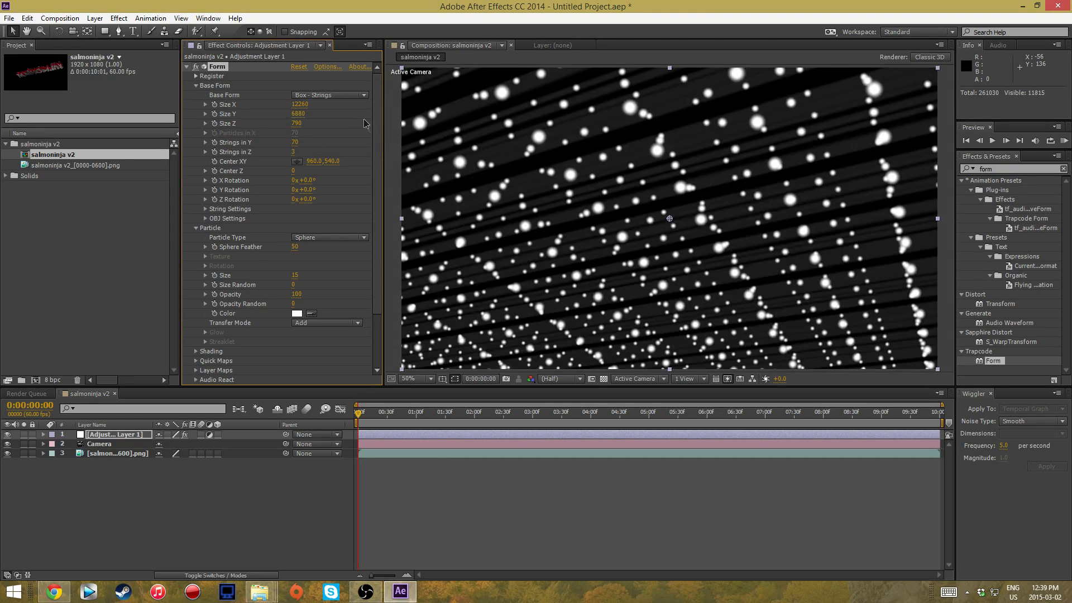
Try the Sphere - Layered base form for the Form particles.
click(352, 95)
click(357, 132)
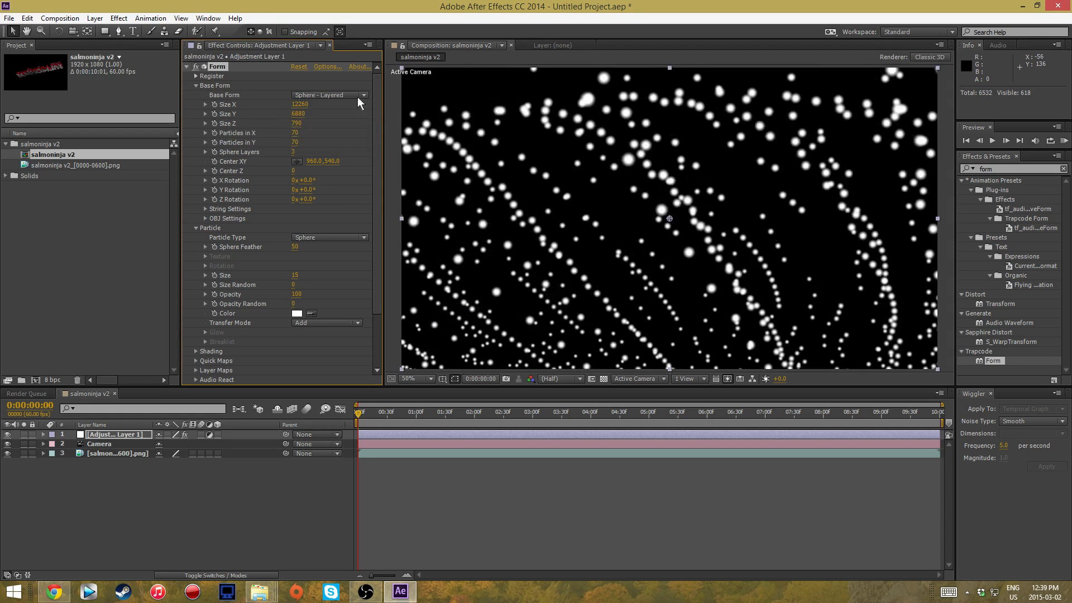
drag(359, 414, 329, 427)
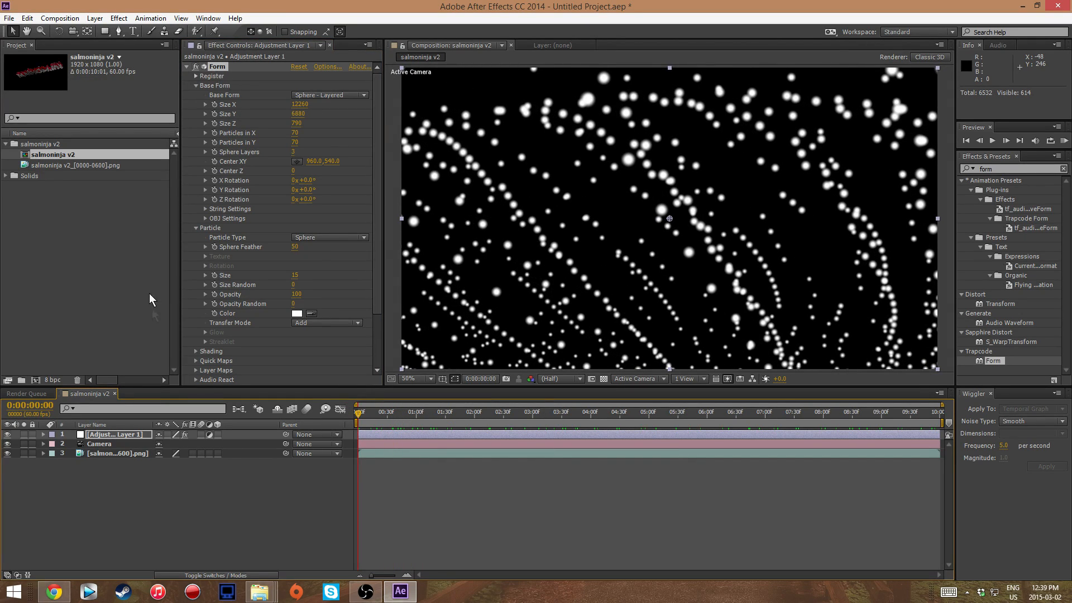
Delete the adjustment layer carrying the Form effect and create a 1920 x 1080 black solid.
click(116, 436)
key(Delete)
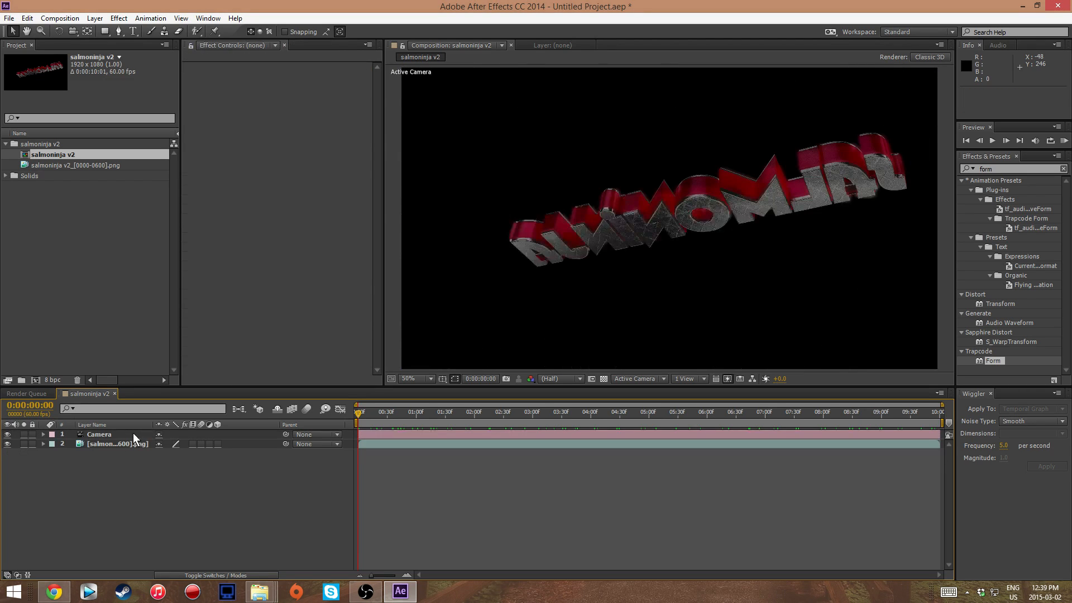
right_click(142, 484)
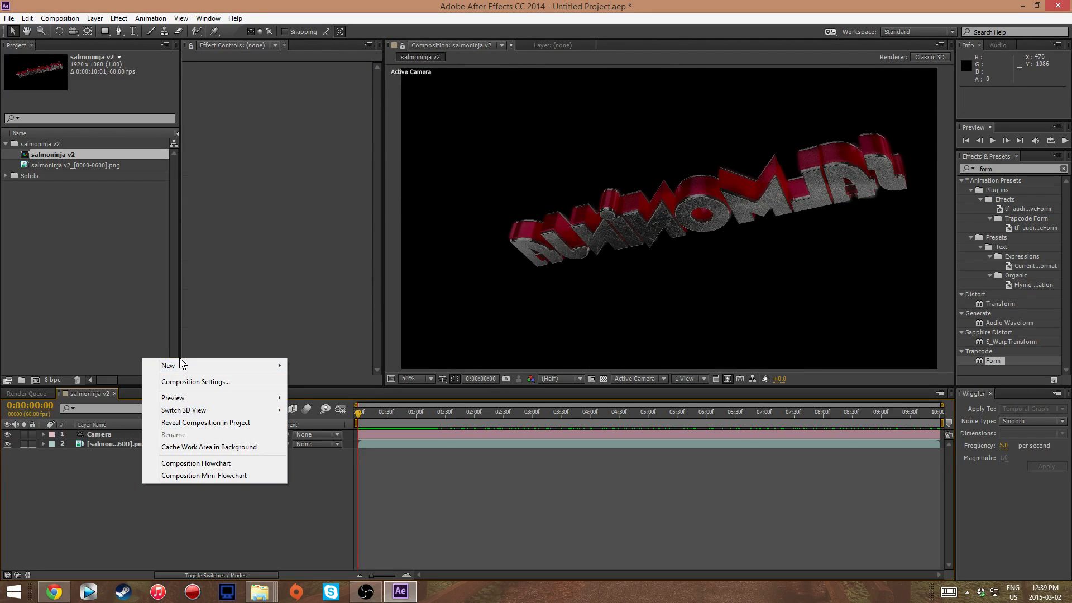
mouse_move(179, 364)
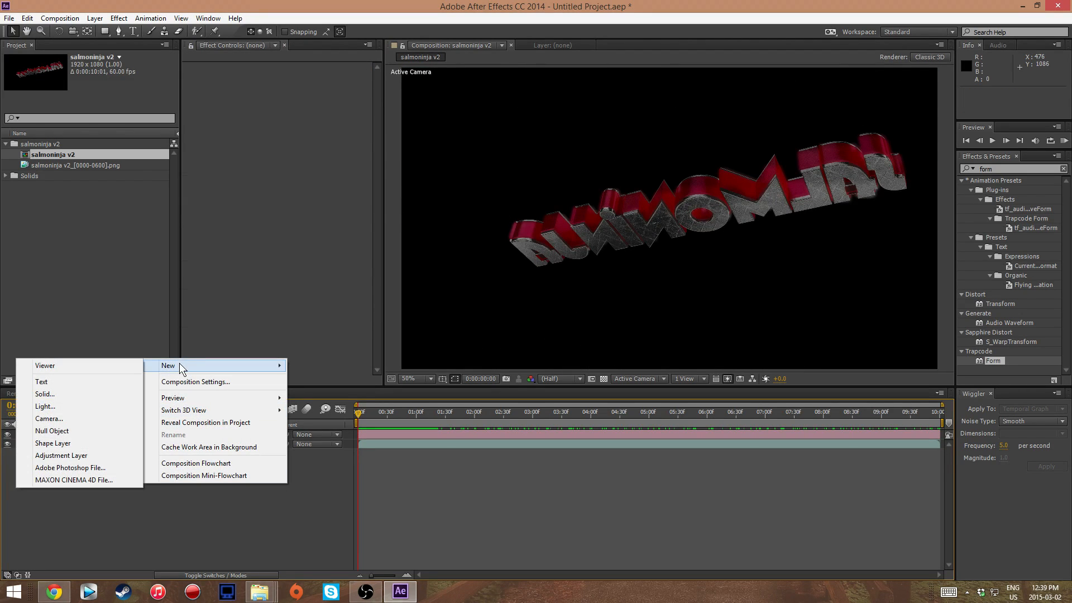
click(66, 394)
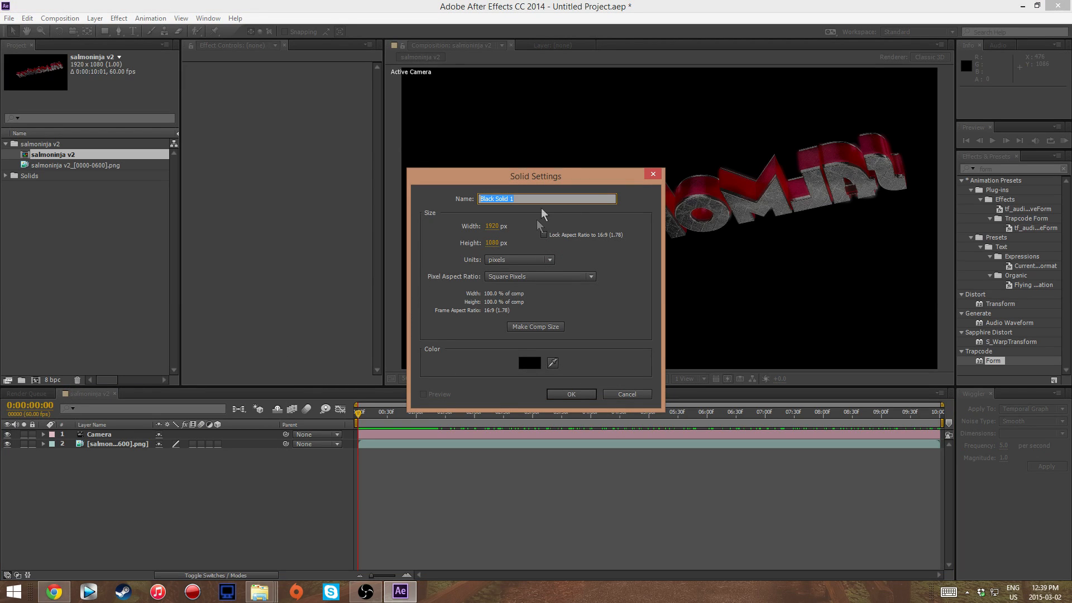
click(574, 396)
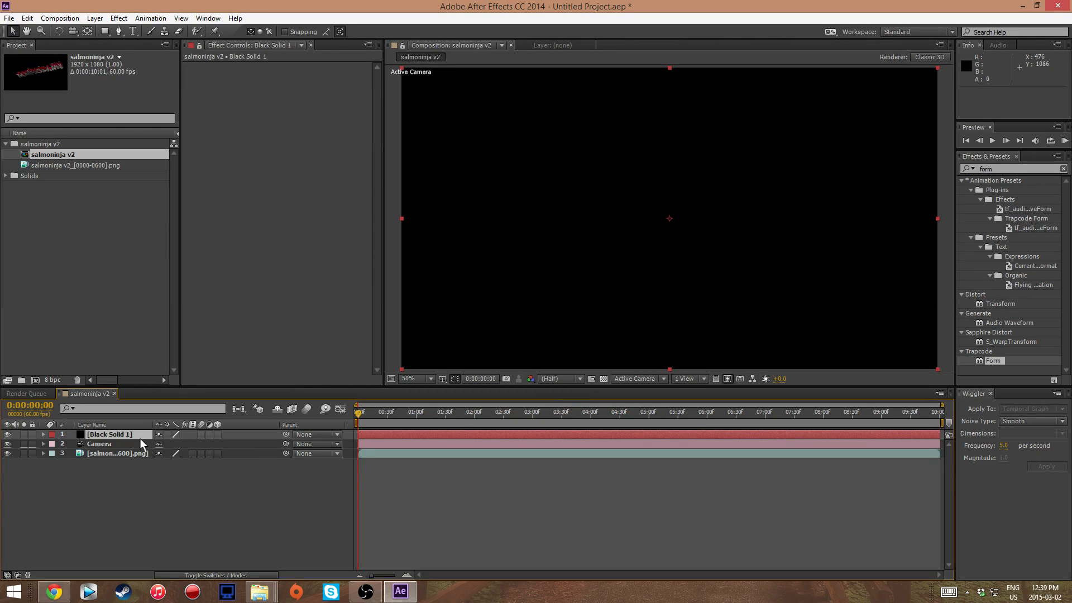
Make two copies of the black solid, placing one beneath all layers, and move the Camera below the PNG sequence.
key(ctrl+v)
key(ctrl+v)
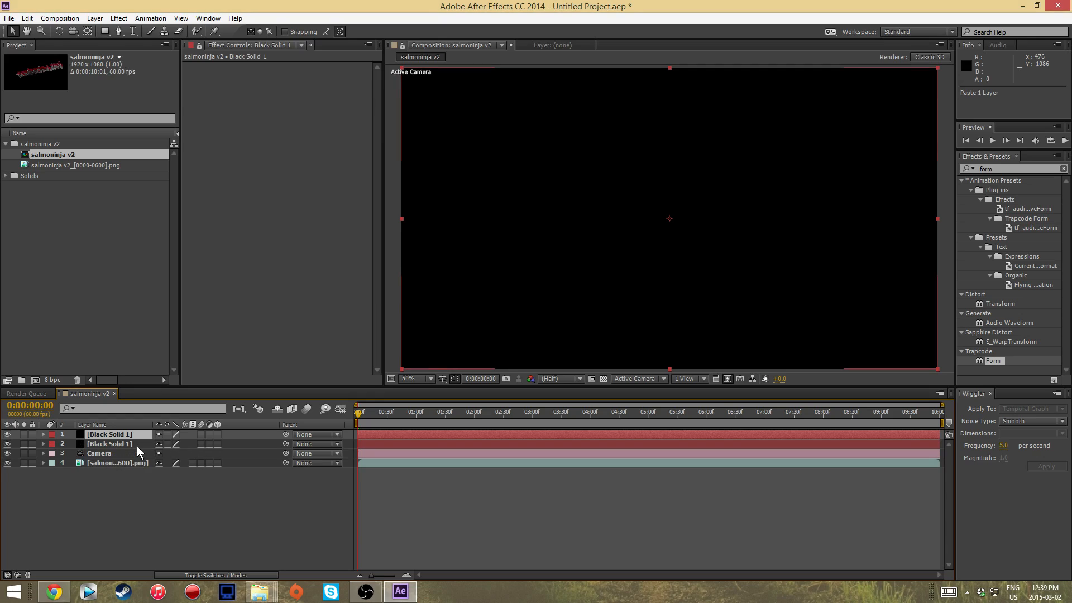
drag(105, 454, 92, 496)
drag(99, 453, 98, 466)
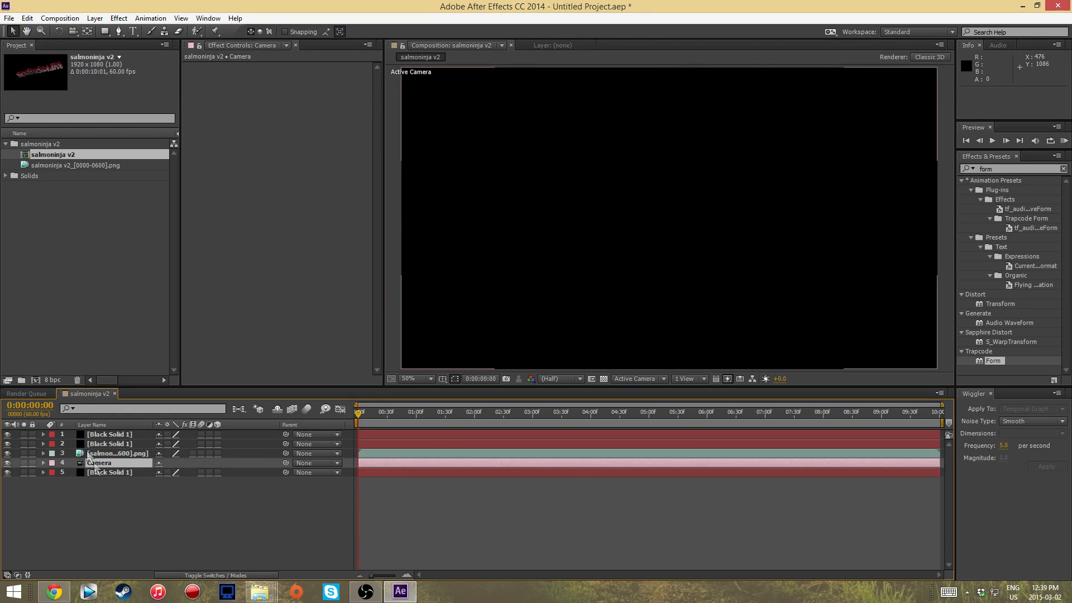
Find CC Jaws with the search term jaw and apply it to the topmost black solid.
click(133, 434)
click(967, 169)
text(jaw)
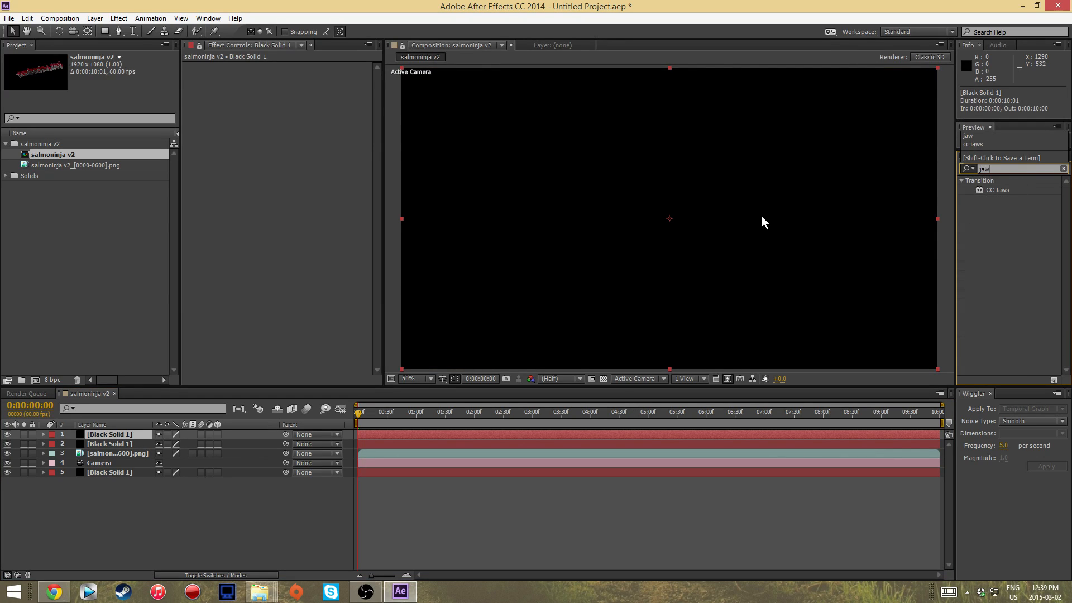
double_click(993, 190)
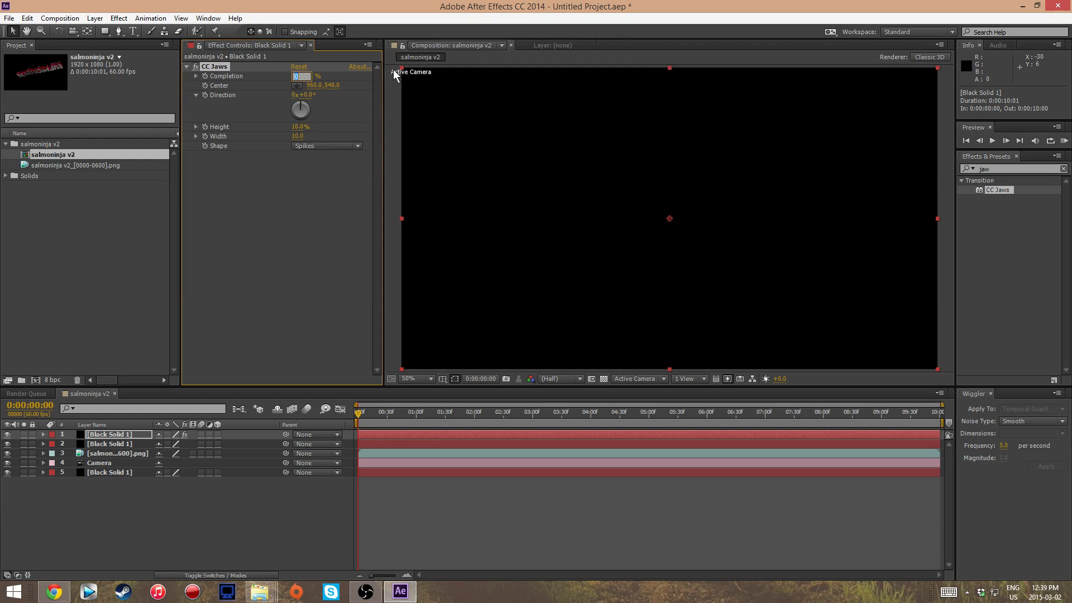
Set CC Jaws to Completion 75%, Height 0%, Width 2 and the Block shape.
text(75)
key(Return)
click(300, 128)
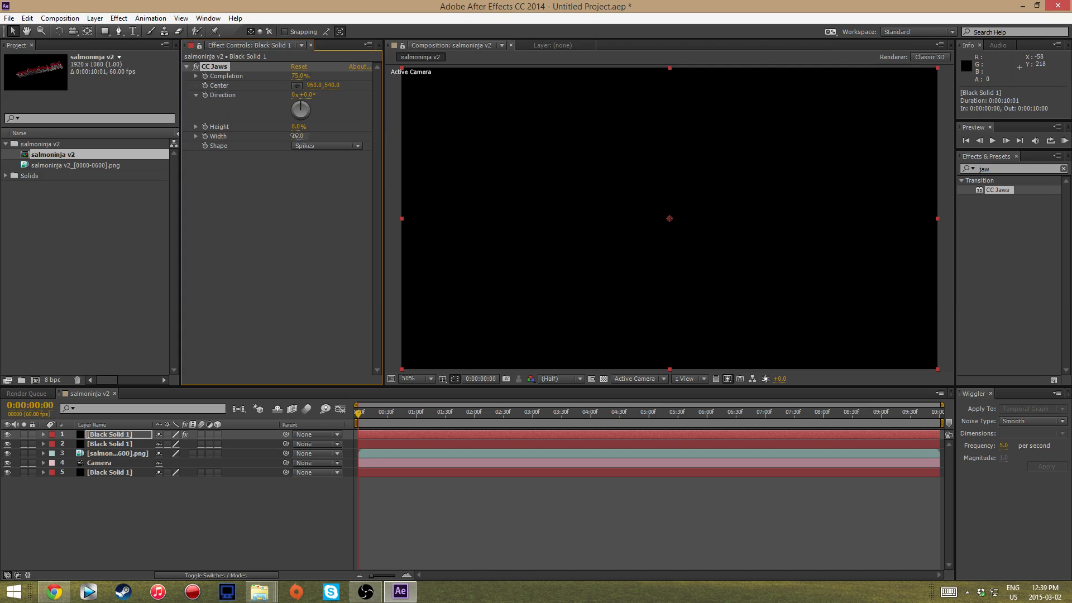
click(333, 146)
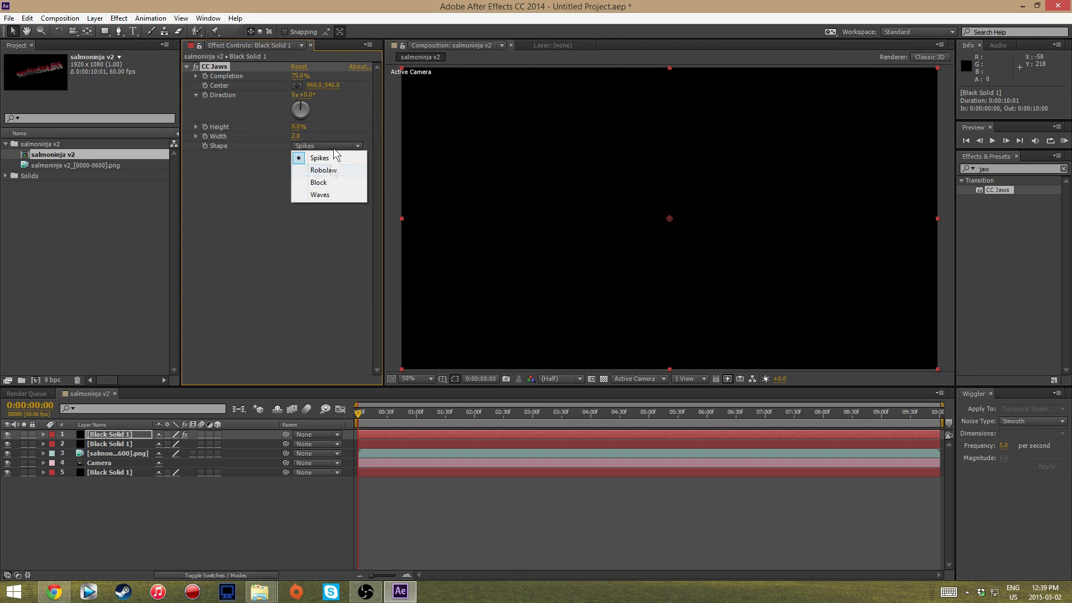
click(326, 179)
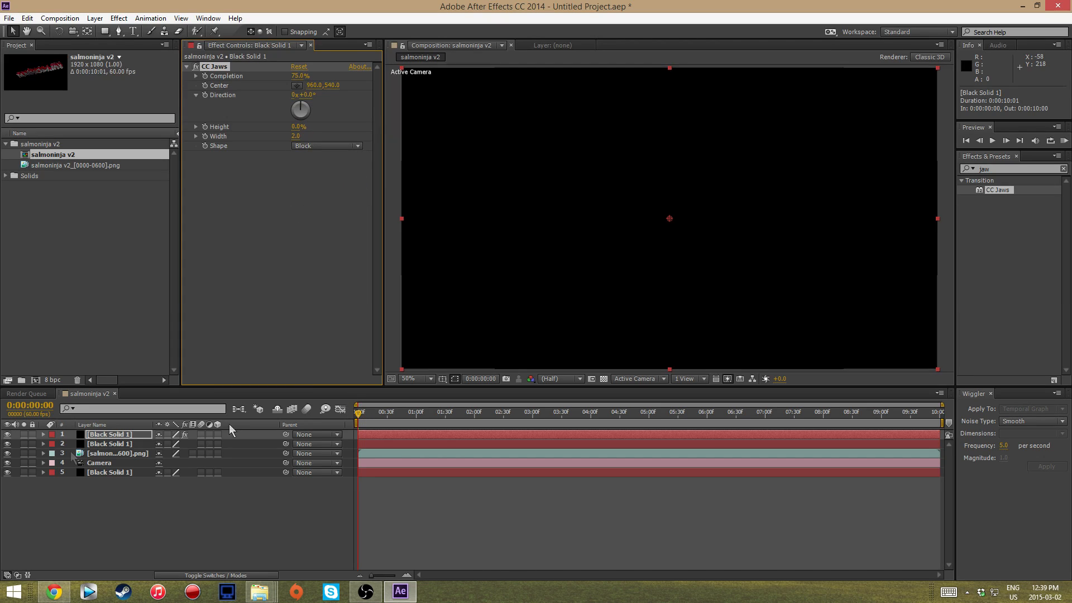
Keyframe the second black solid's Opacity from 100% at the first frame to 0% at about one second.
click(109, 444)
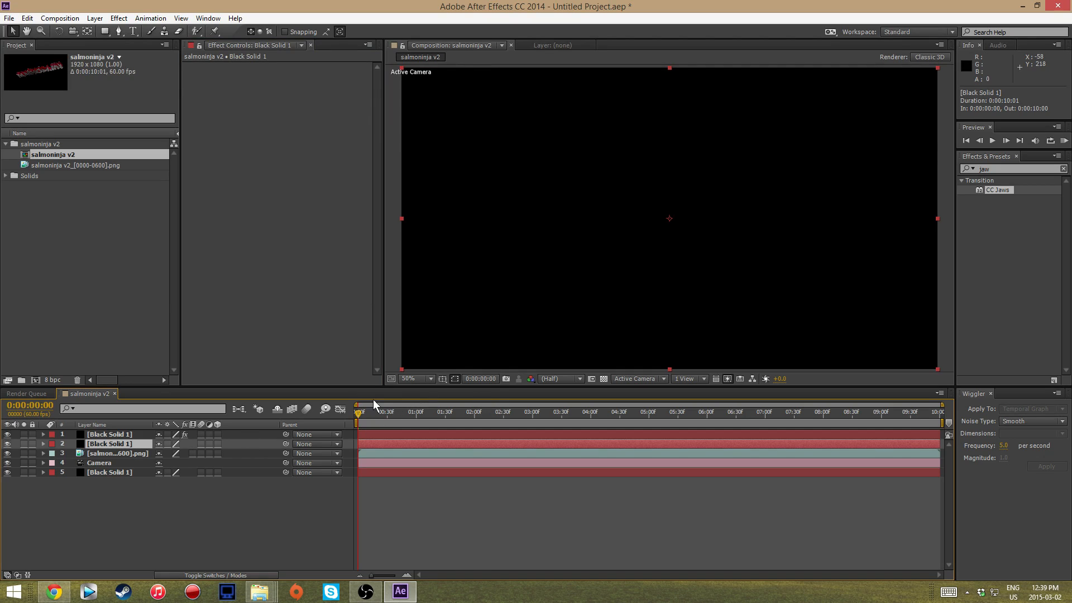
click(43, 443)
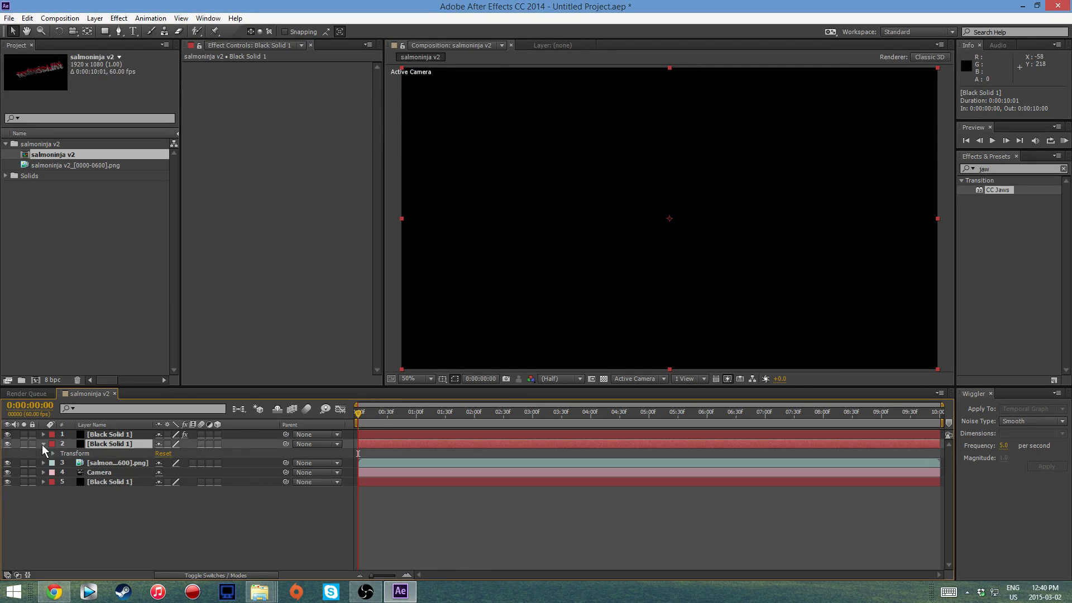
click(53, 454)
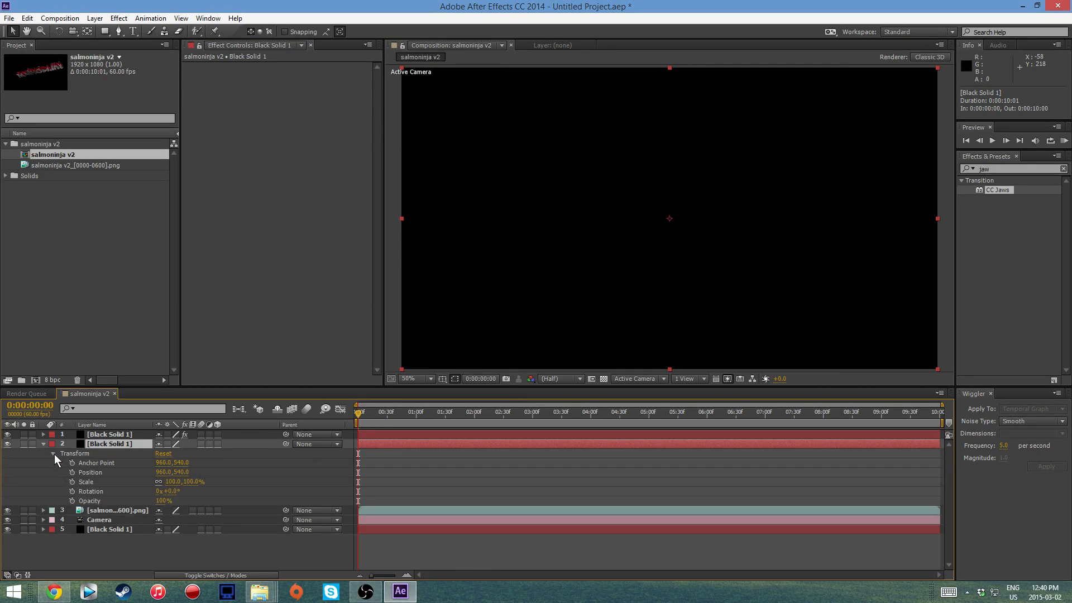
click(72, 500)
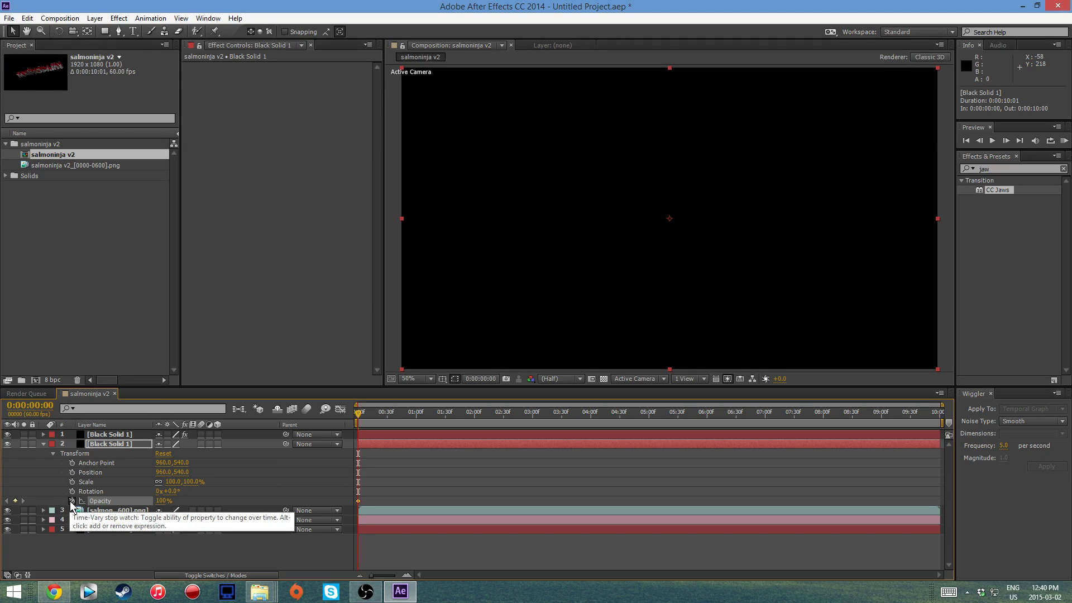
drag(358, 413, 415, 413)
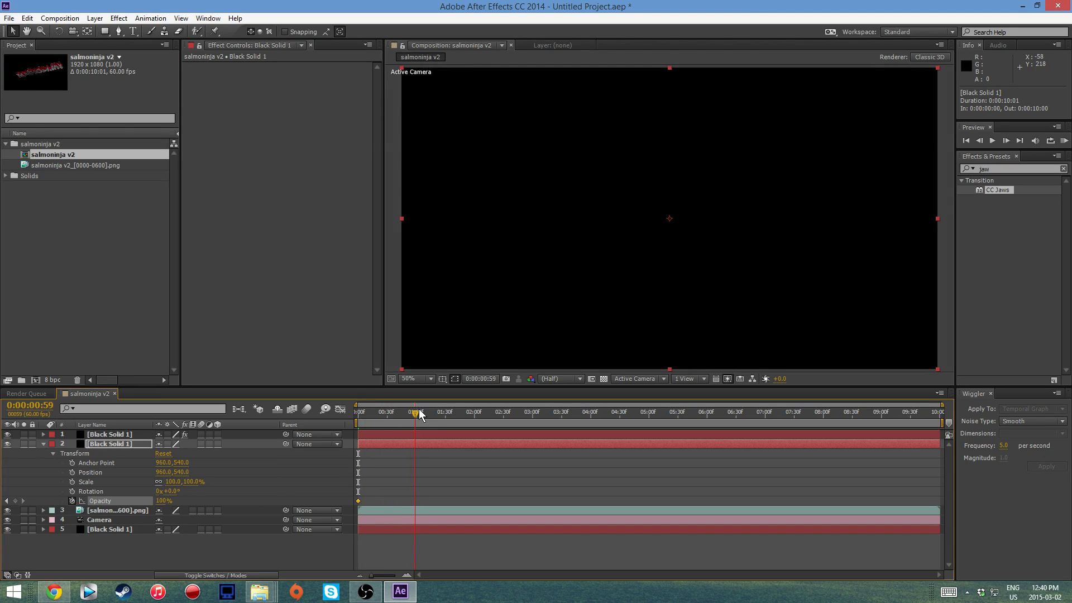
drag(162, 500, 51, 508)
Keyframe the second black solid's Opacity at 0% at 0:00:09:17 and 100% at 0:00:10:00, and check the fade.
drag(420, 419, 898, 416)
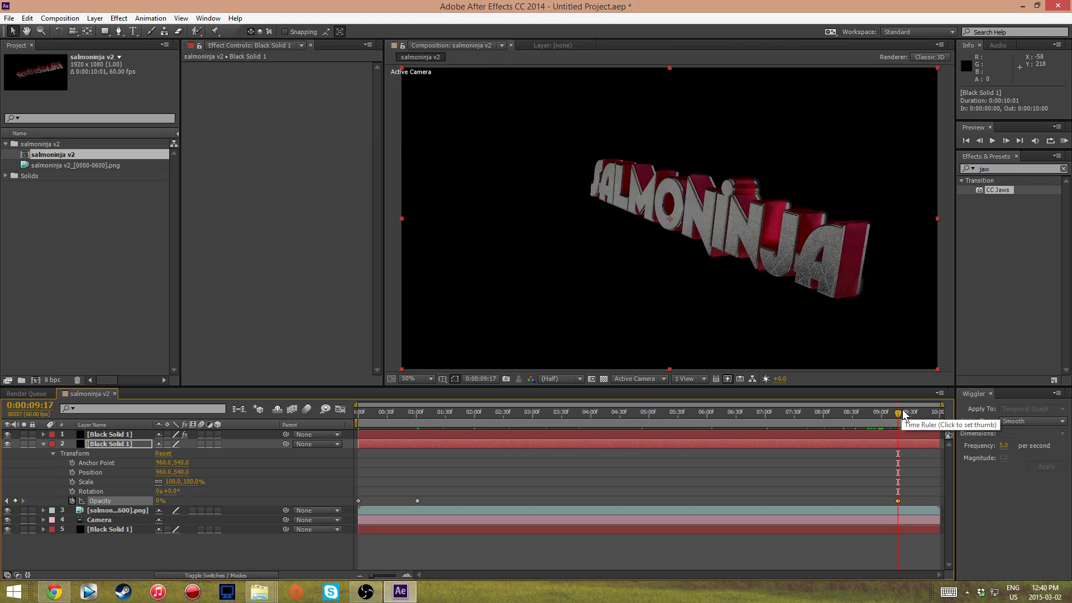
key(End)
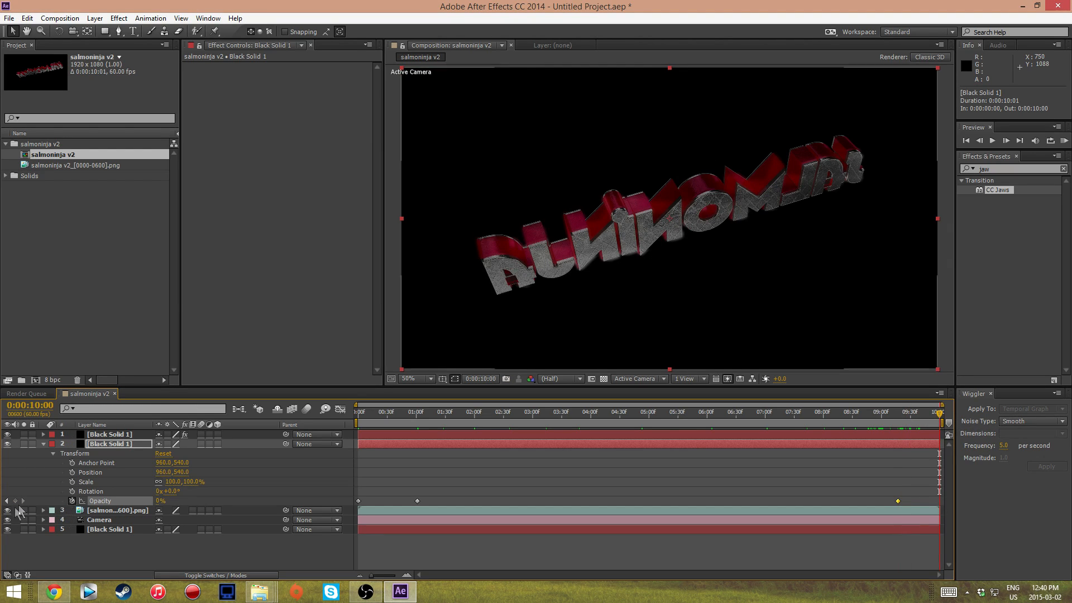
drag(168, 500, 351, 498)
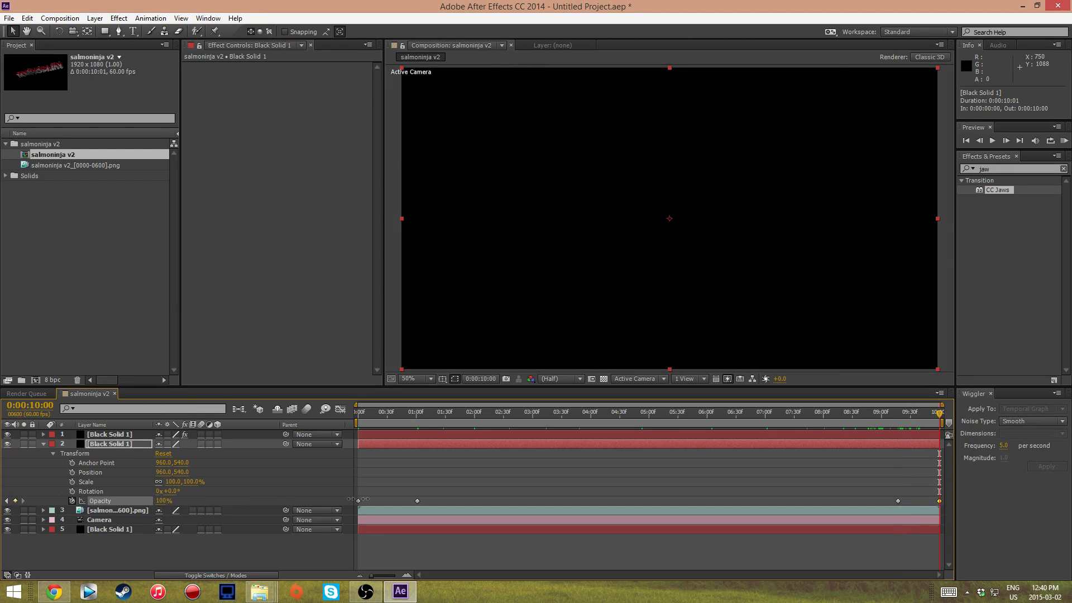
drag(938, 414, 485, 458)
drag(488, 414, 589, 414)
click(44, 444)
Add a new adjustment layer and place it directly above the PNG sequence, beneath the two upper black solids.
right_click(105, 503)
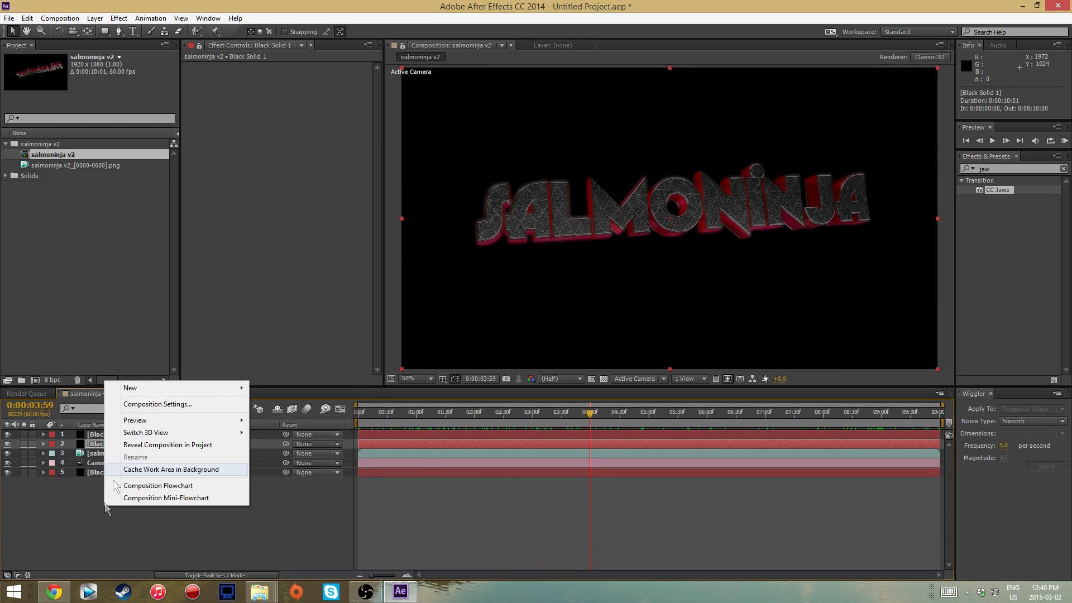
mouse_move(156, 389)
click(312, 478)
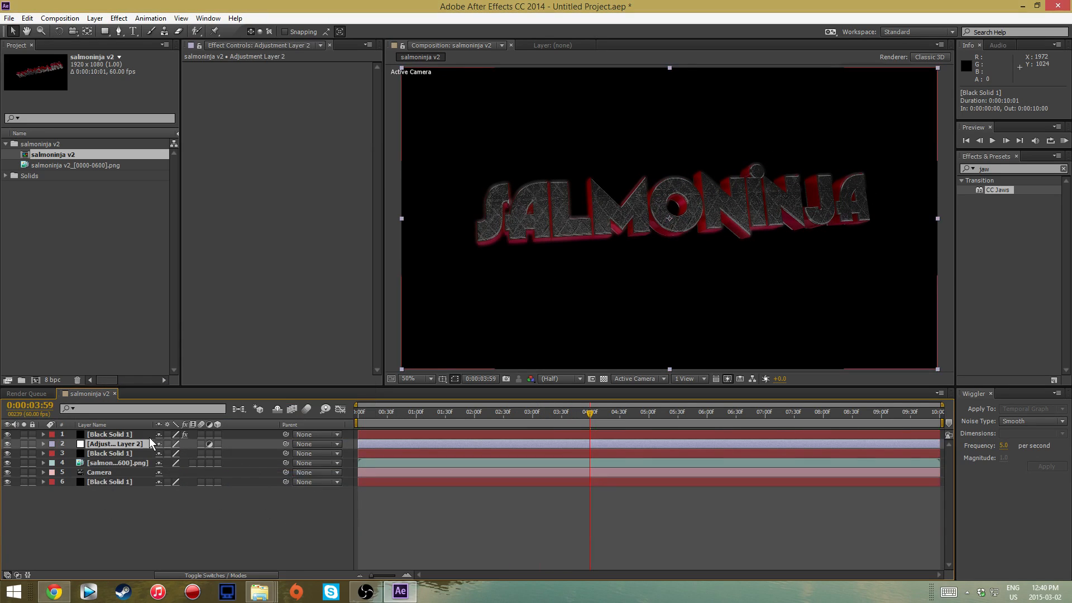
drag(134, 444, 129, 456)
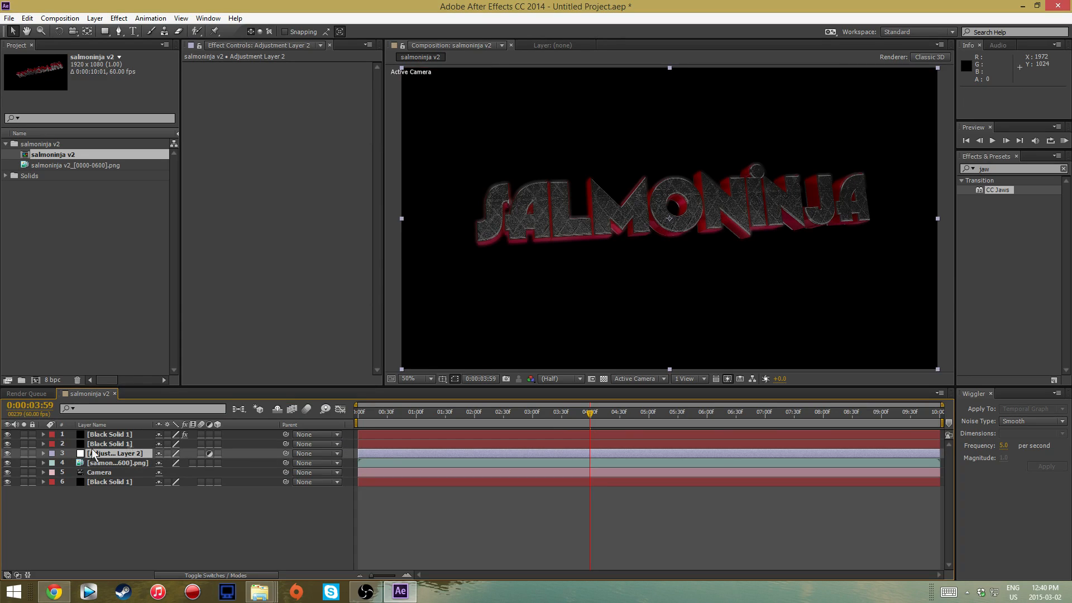
right_click(126, 459)
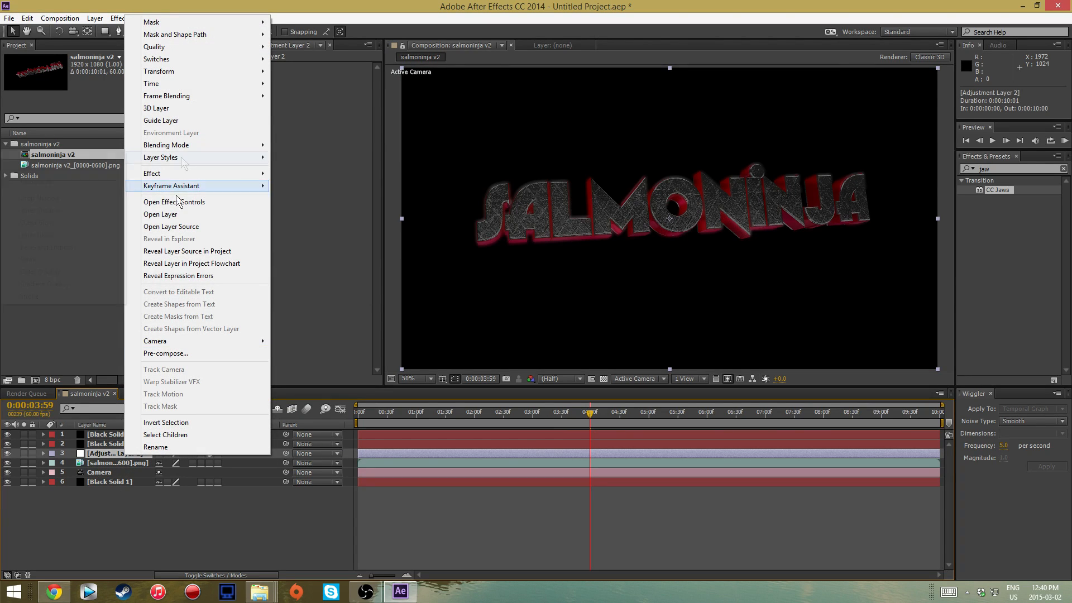
mouse_move(170, 174)
mouse_move(340, 363)
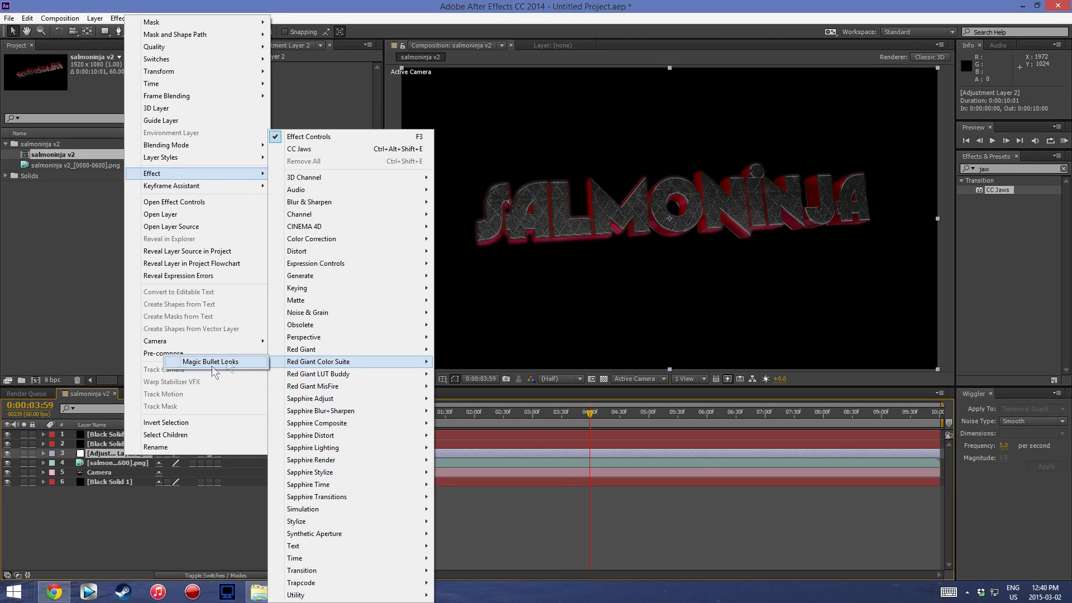
click(174, 535)
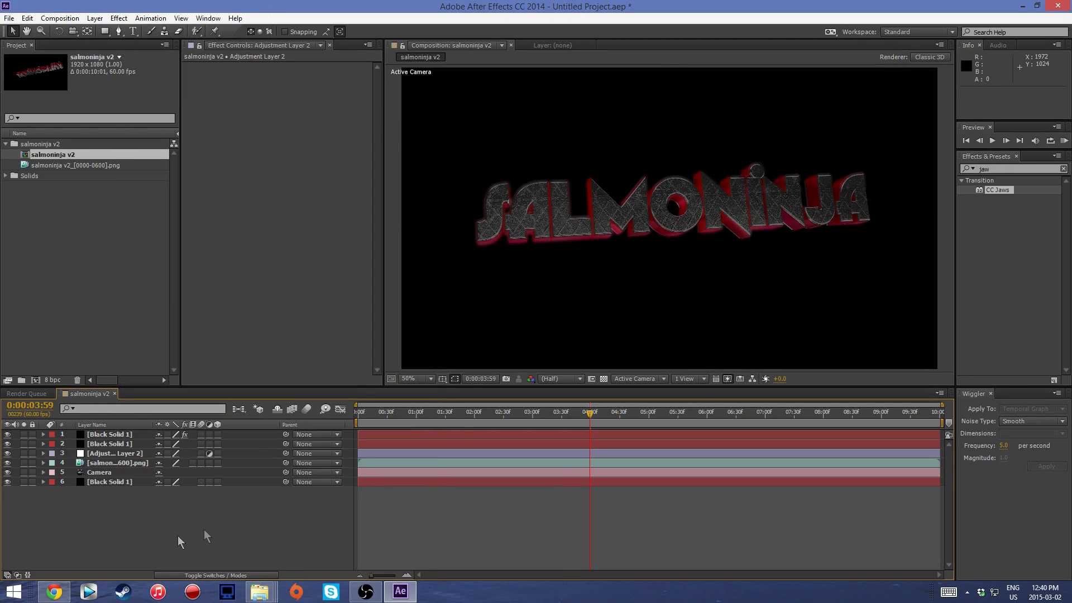
Find Magic Bullet Looks with the search term magi and apply it to the new adjustment layer.
click(123, 454)
click(993, 169)
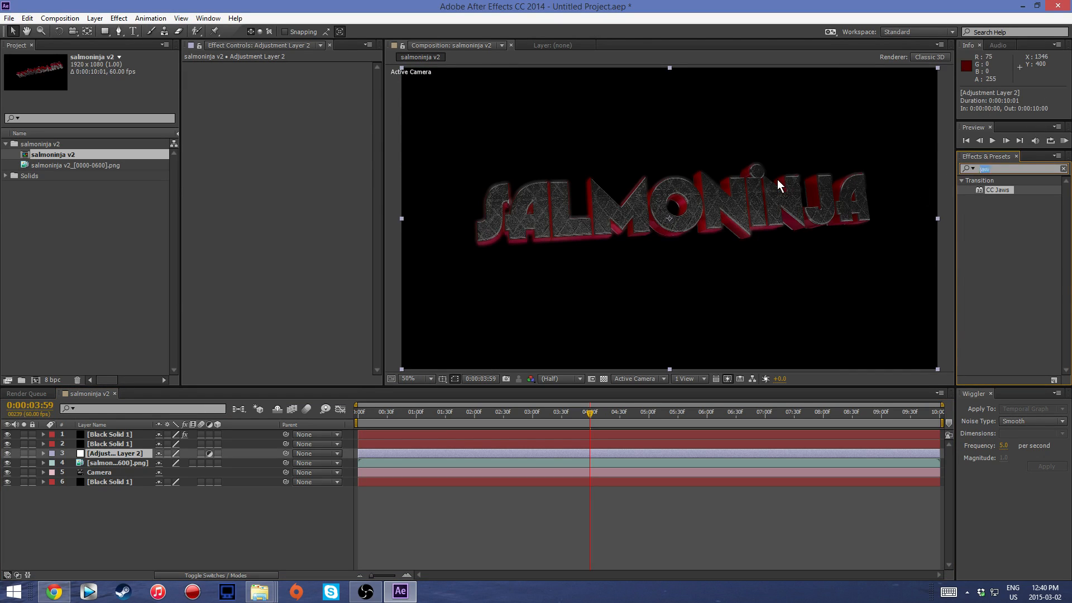
text(magi)
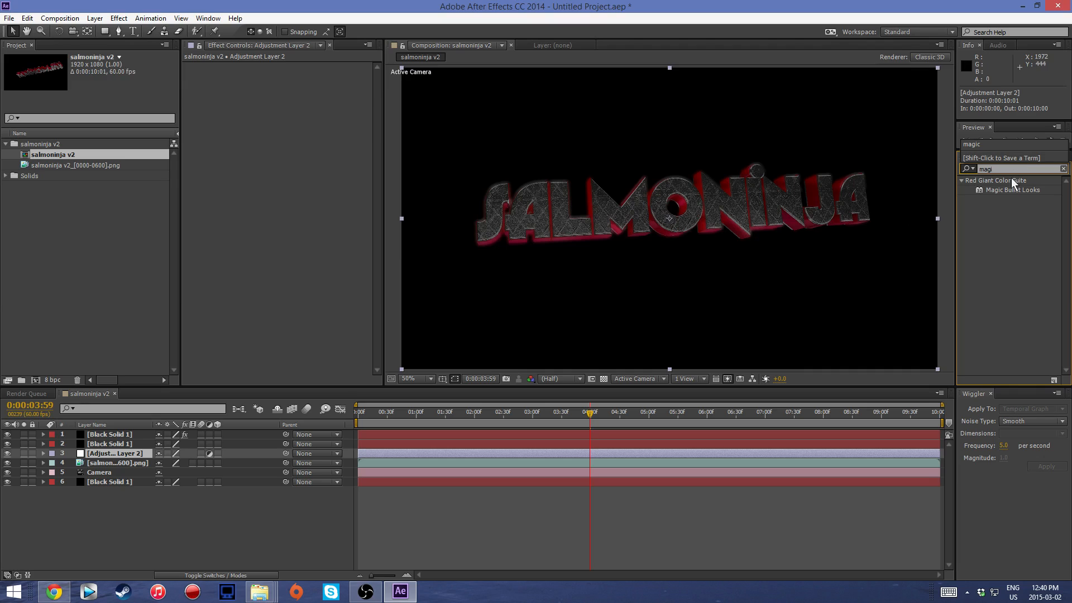
click(1007, 192)
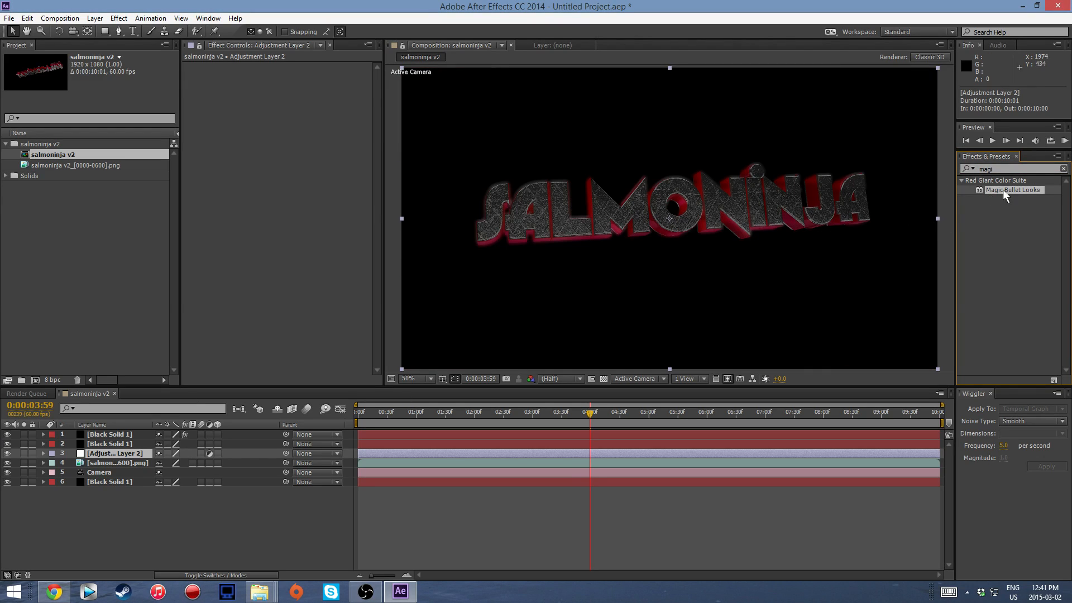
double_click(1003, 191)
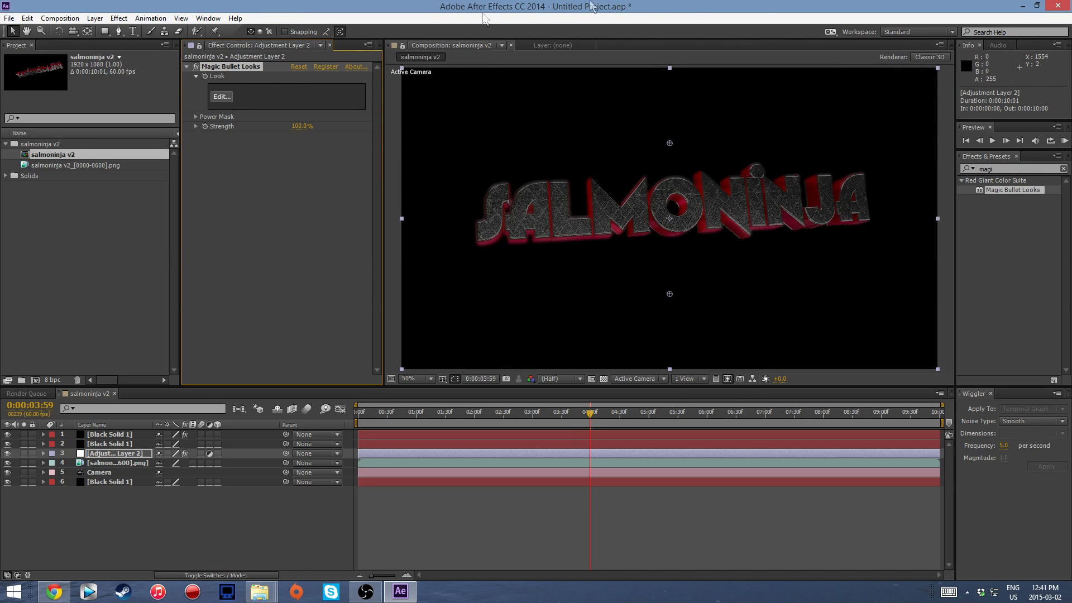
Shrink the After Effects window and open the GFX packs folder inside Inrtos in File Explorer.
drag(546, 7, 503, 35)
click(915, 135)
click(762, 160)
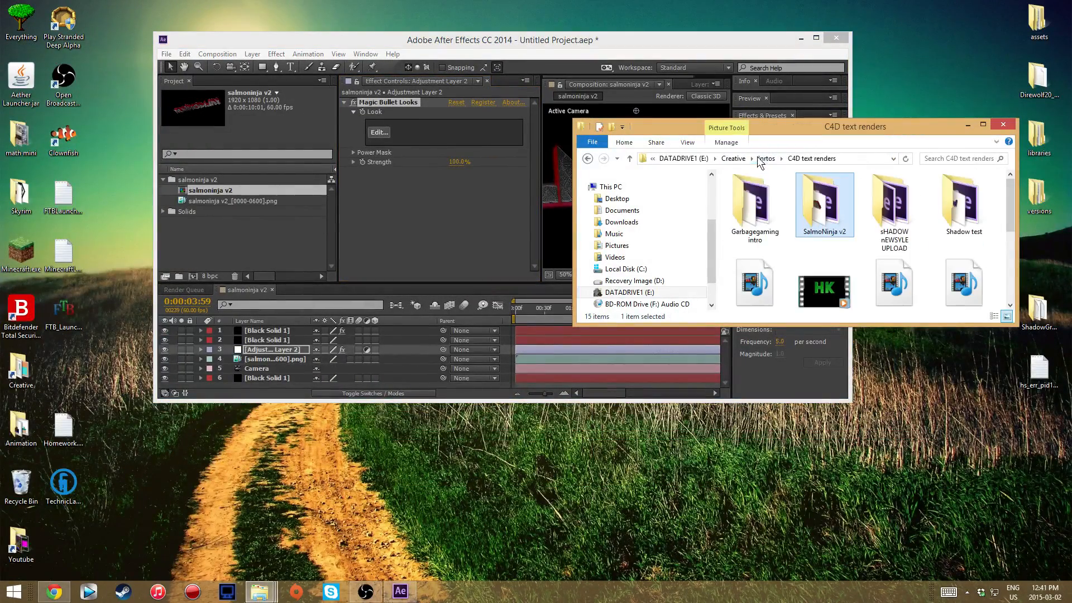
scroll(920, 215, down, 1)
click(767, 159)
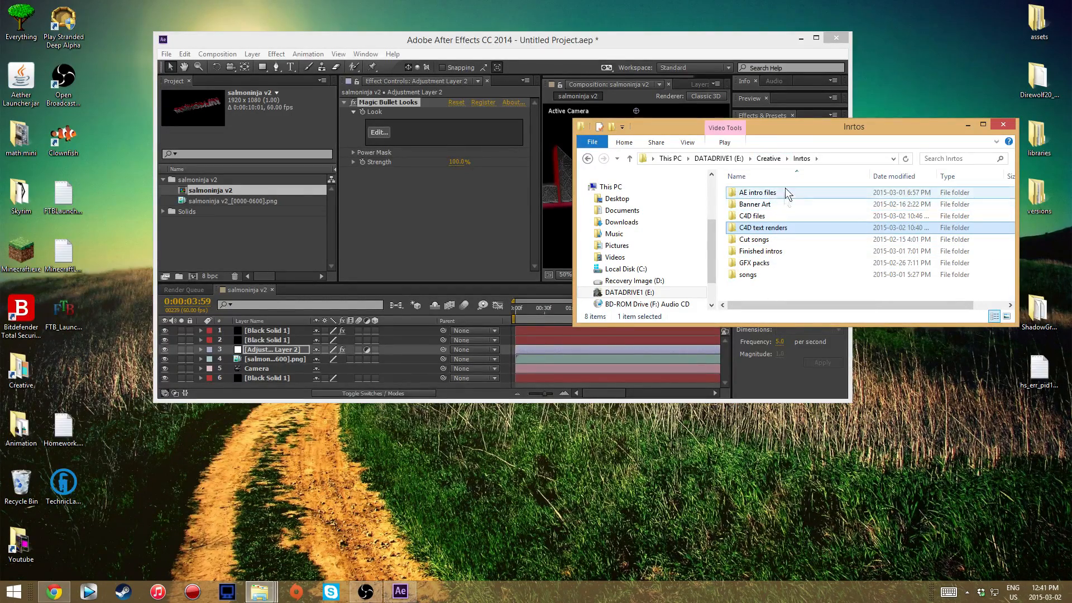
double_click(768, 263)
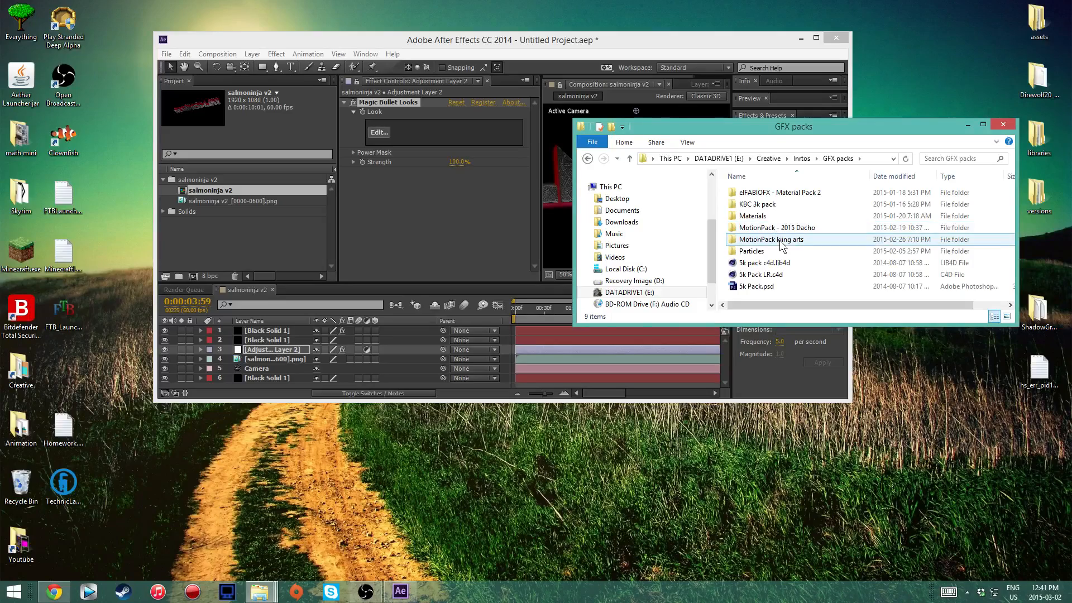
Import Personal Particle, Smoke & CC.aep from the Particle + Smoke folder of MotionPack kiing arts into the project and maximize After Effects.
double_click(779, 240)
double_click(780, 227)
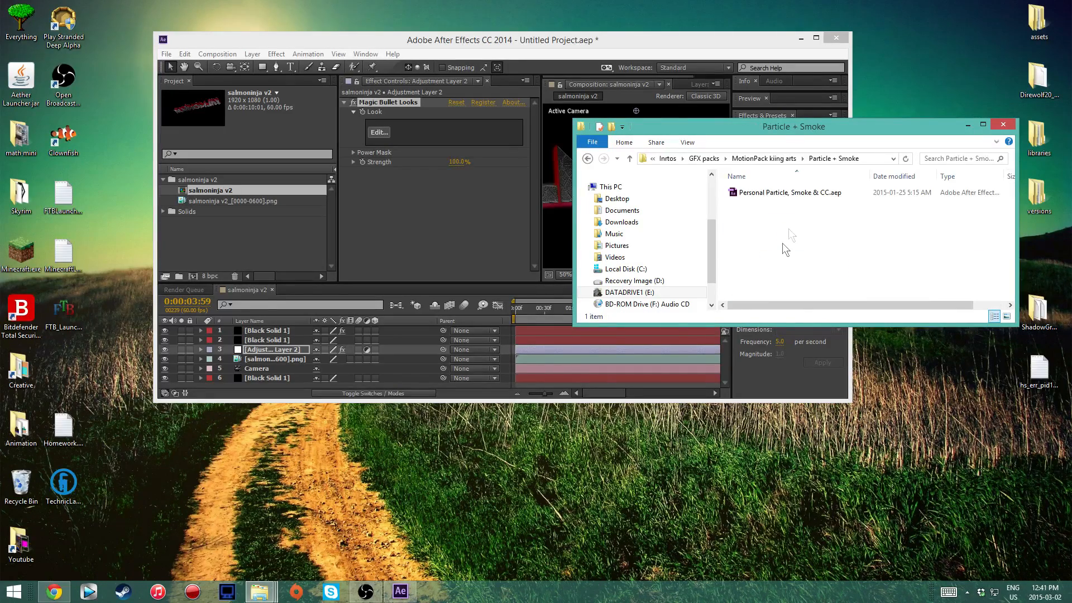
drag(788, 192, 208, 243)
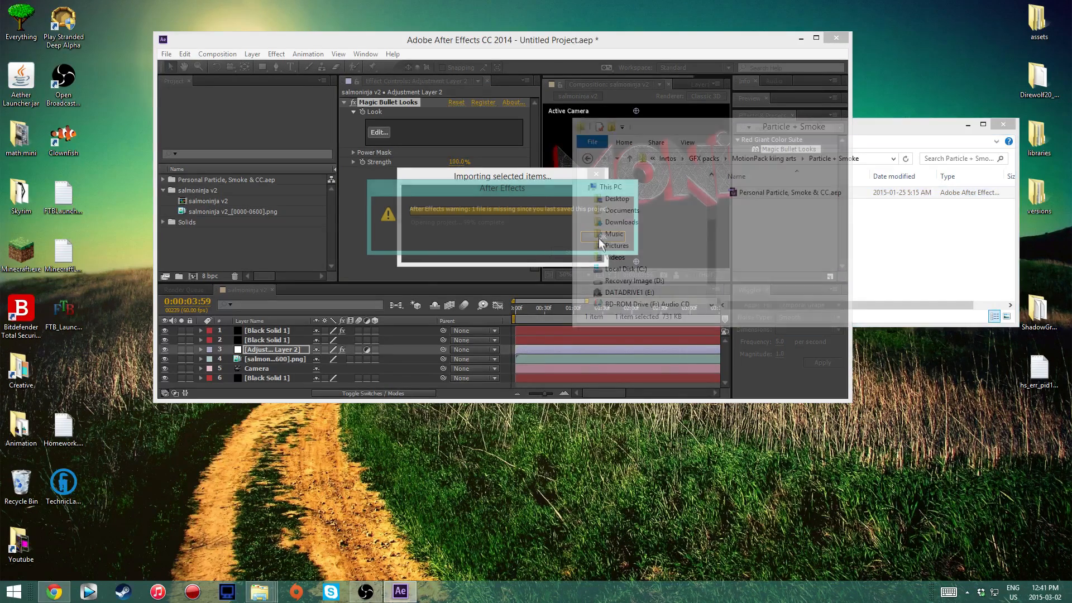
click(598, 240)
drag(660, 43, 660, 0)
Copy the two Schwarz Farbfläche 1 layers with Form effects from the imported Komp 1 and paste them into the salmoninja v2 composition.
click(6, 144)
double_click(38, 165)
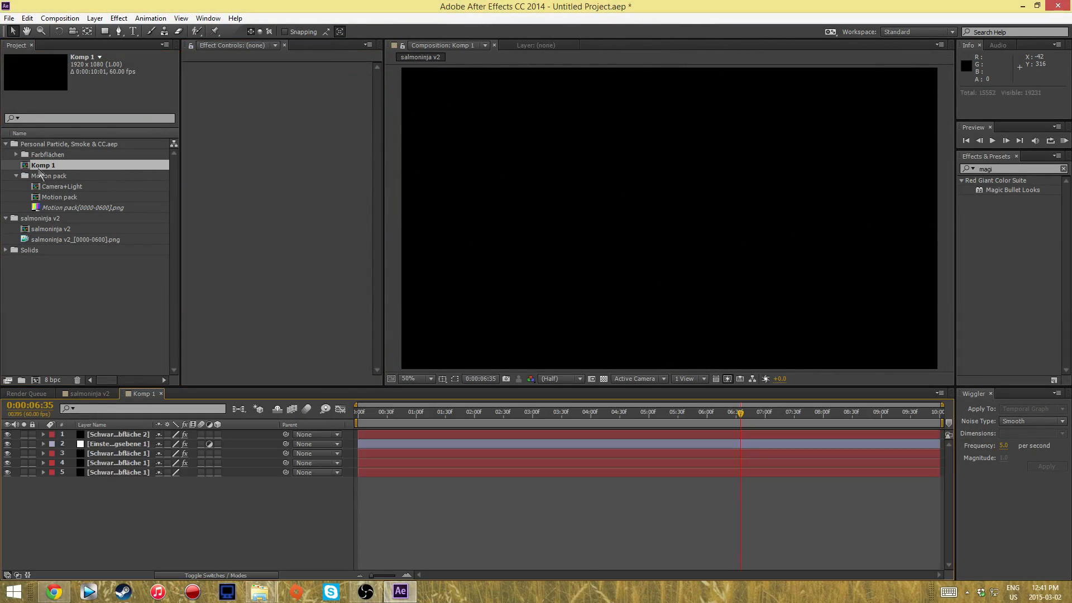
click(112, 454)
shift+click(109, 463)
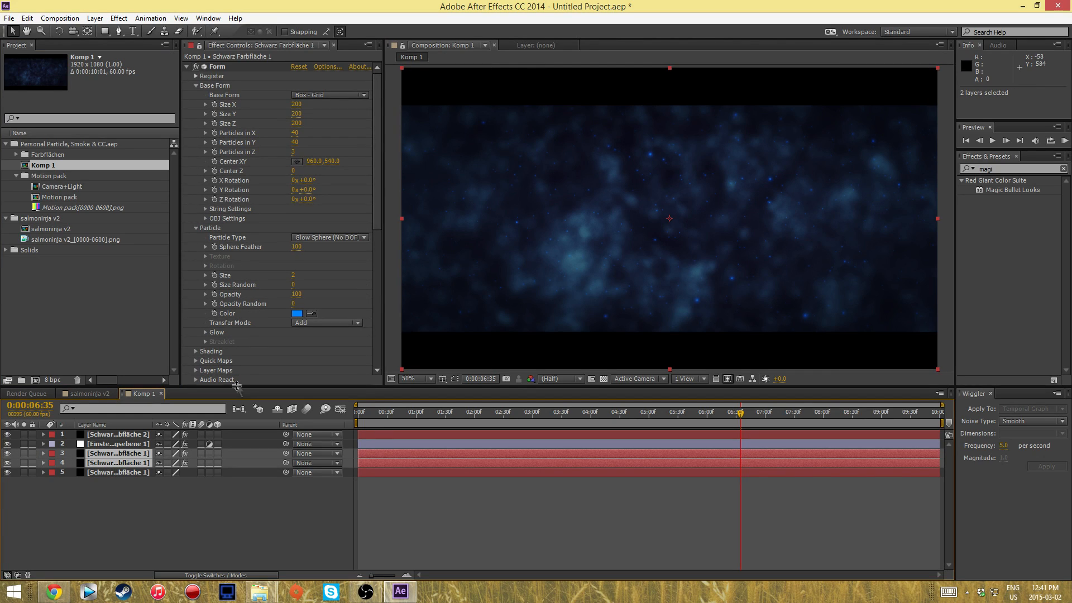
click(89, 394)
key(ctrl+v)
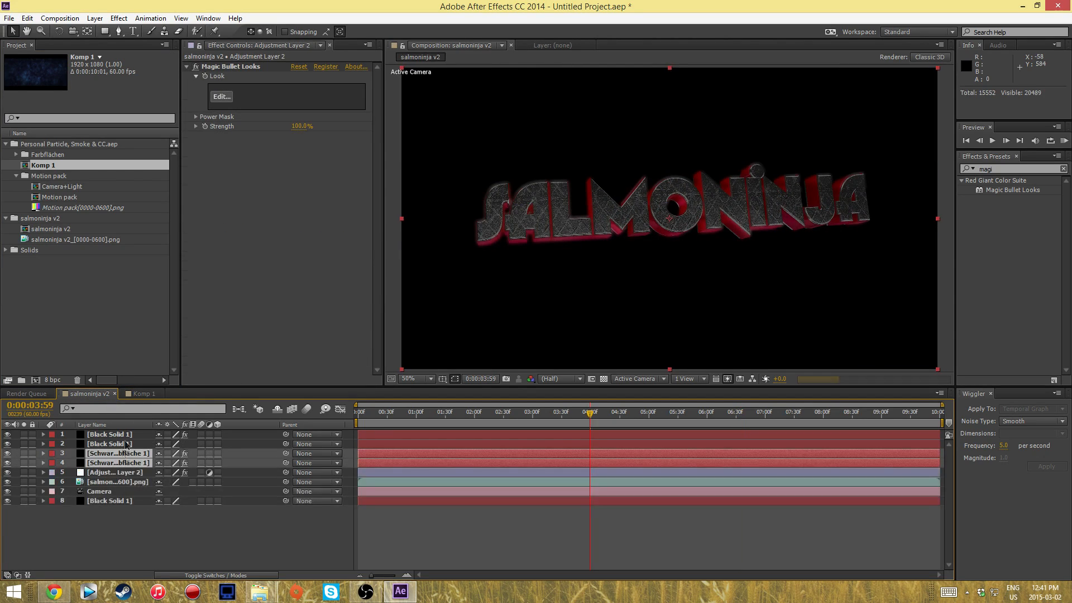
Place the two pasted Form layers directly beneath the PNG sequence and preview the composite at 0:00:03:45.
drag(117, 473, 111, 485)
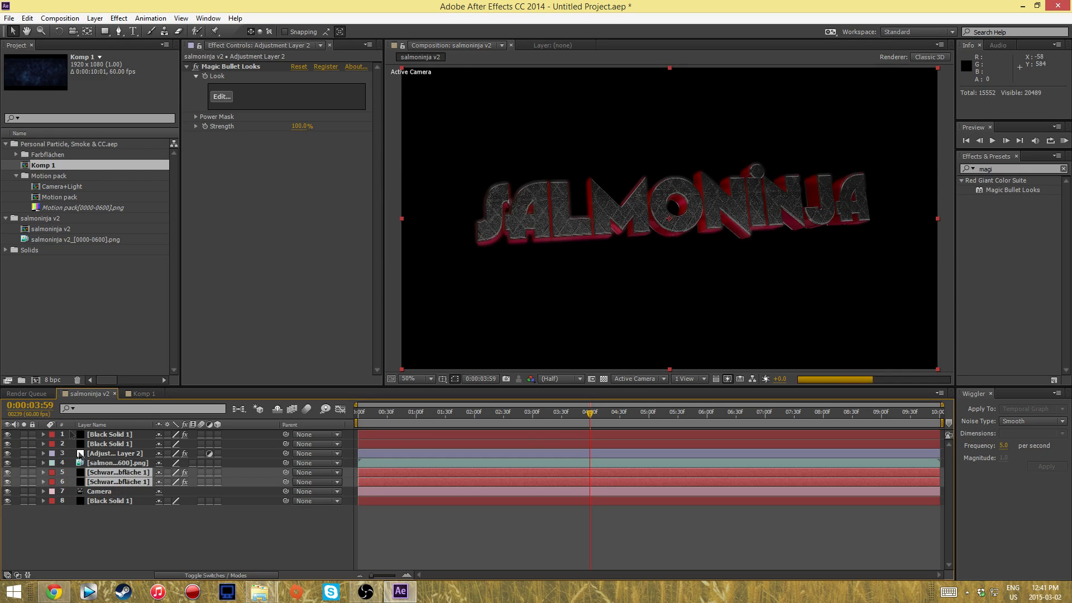
mouse_move(592, 416)
mouse_down()
mouse_move(389, 427)
mouse_move(575, 427)
mouse_up()
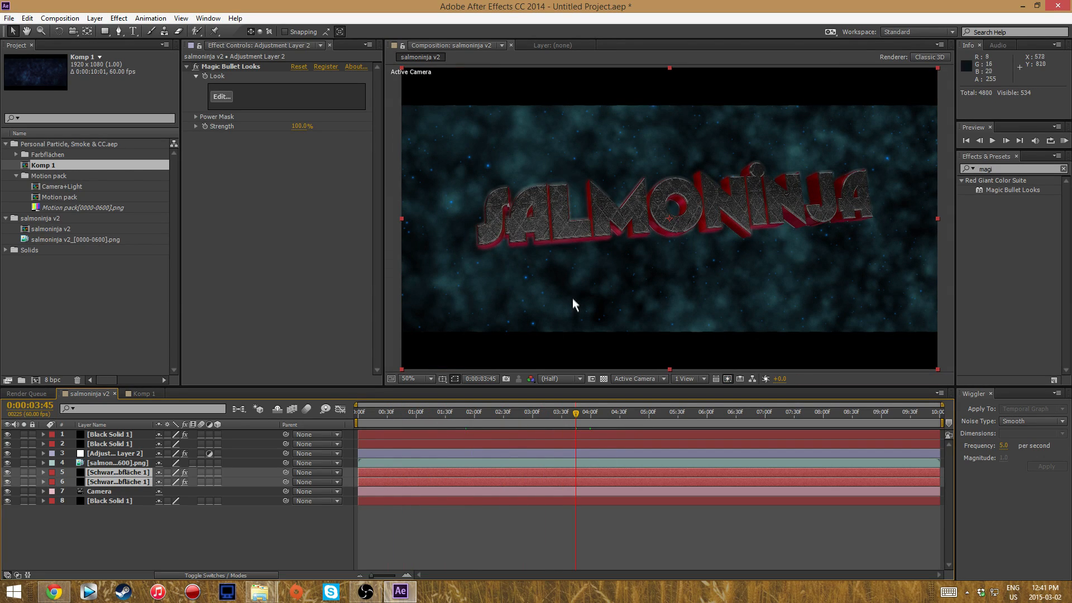
click(6, 145)
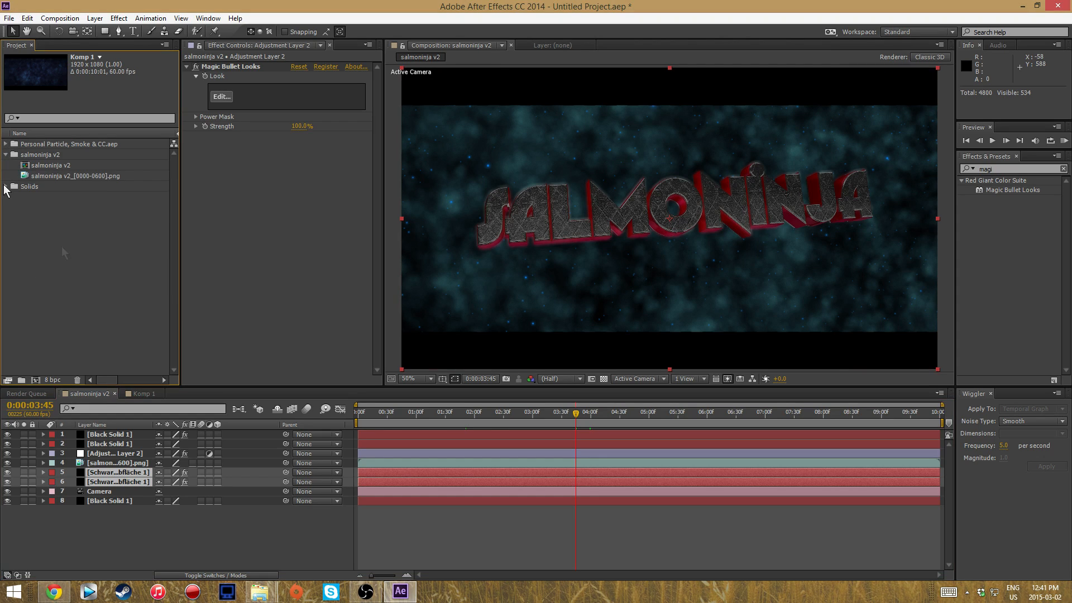
click(103, 473)
right_click(103, 475)
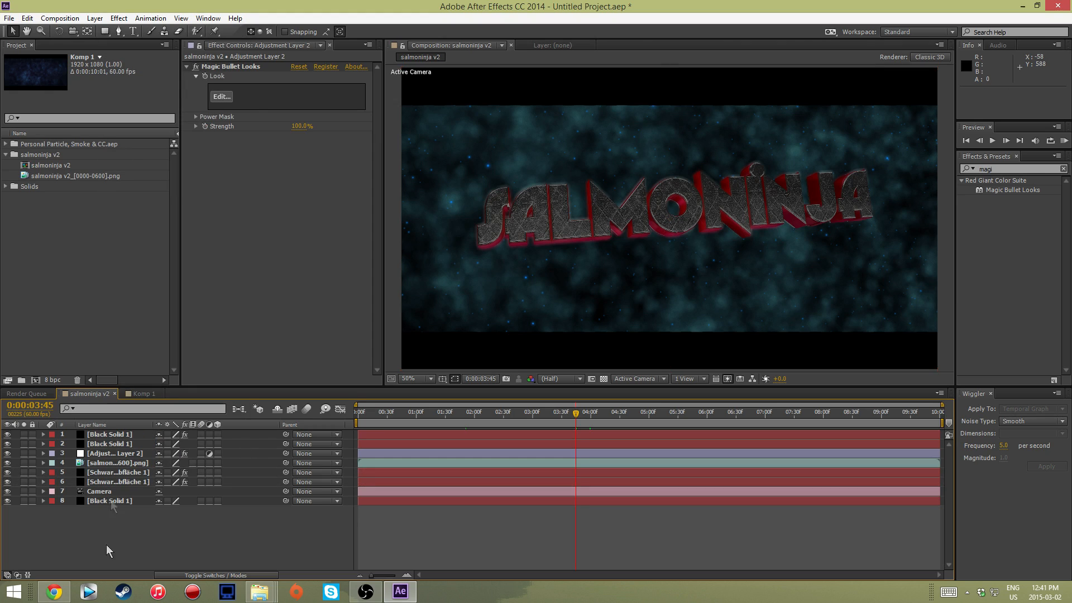
Change the particle color of the upper Form layer, the one with Glow Sphere particles, to pure red.
click(117, 472)
click(195, 96)
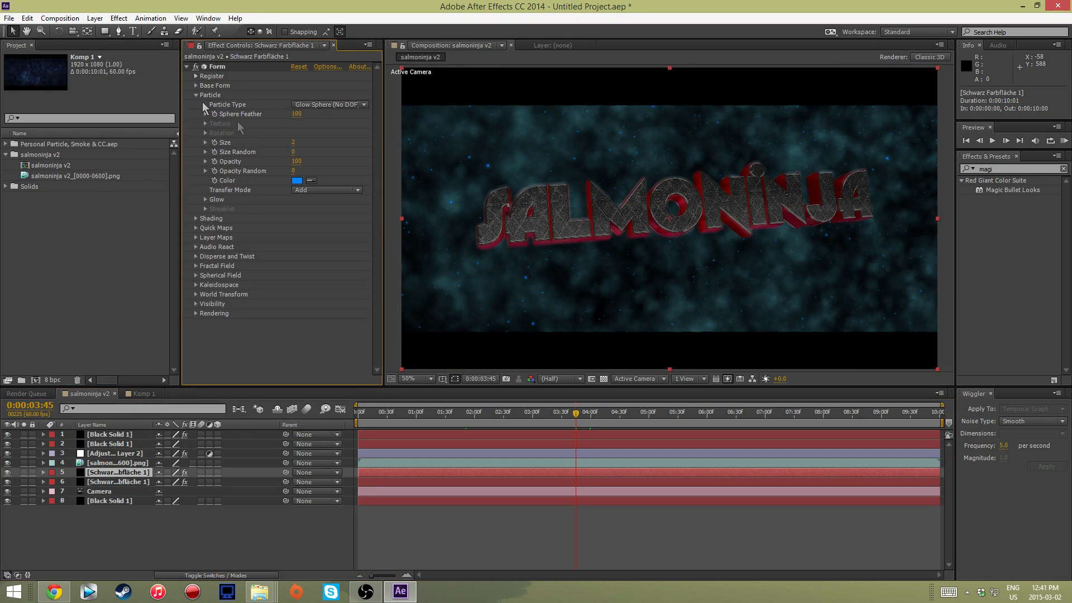
click(296, 181)
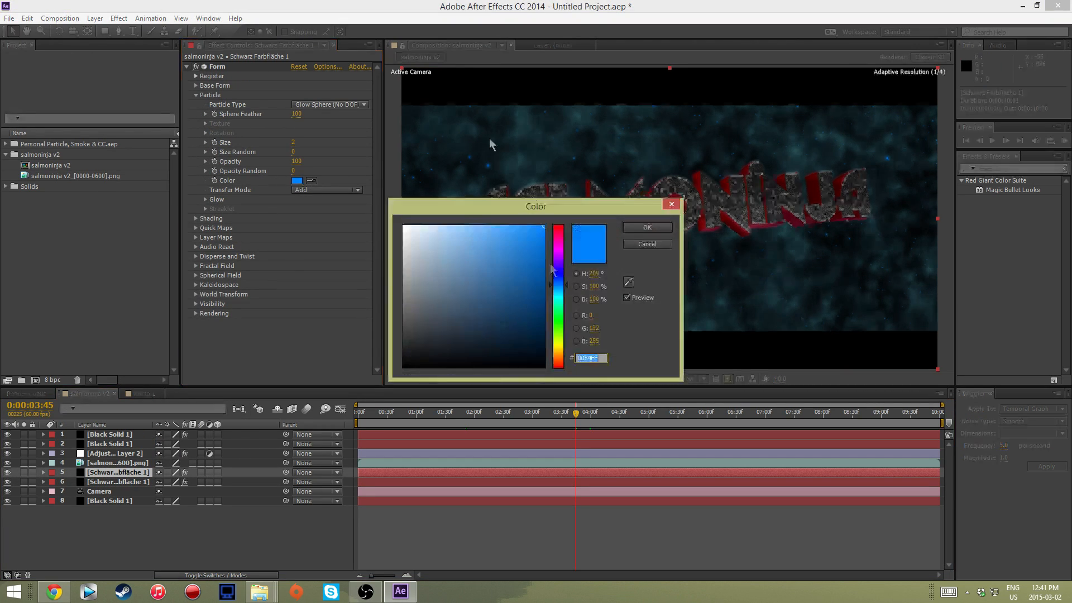
drag(560, 283, 564, 242)
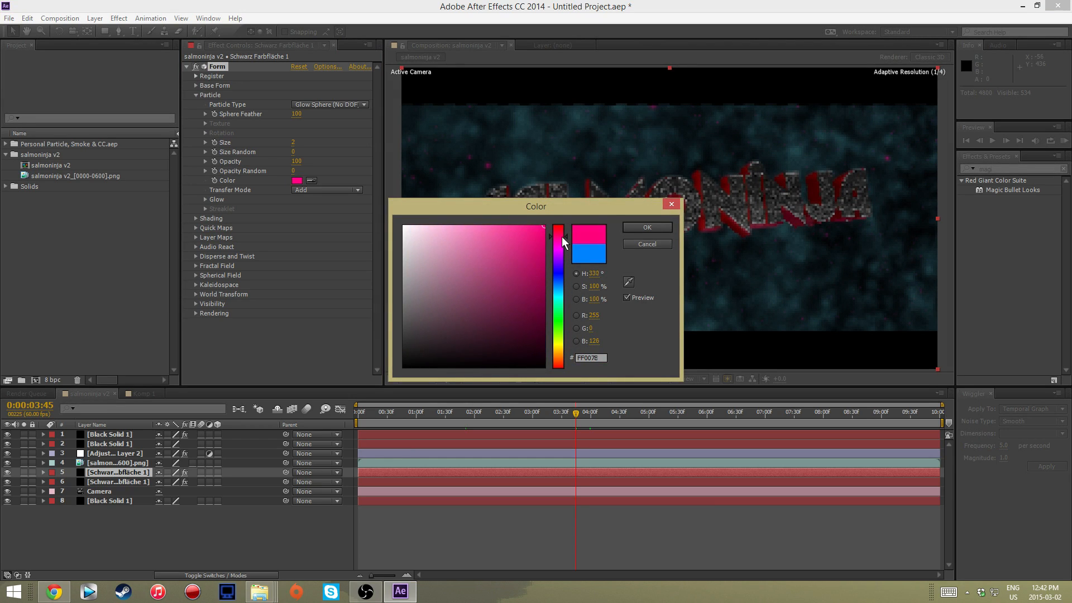
click(646, 228)
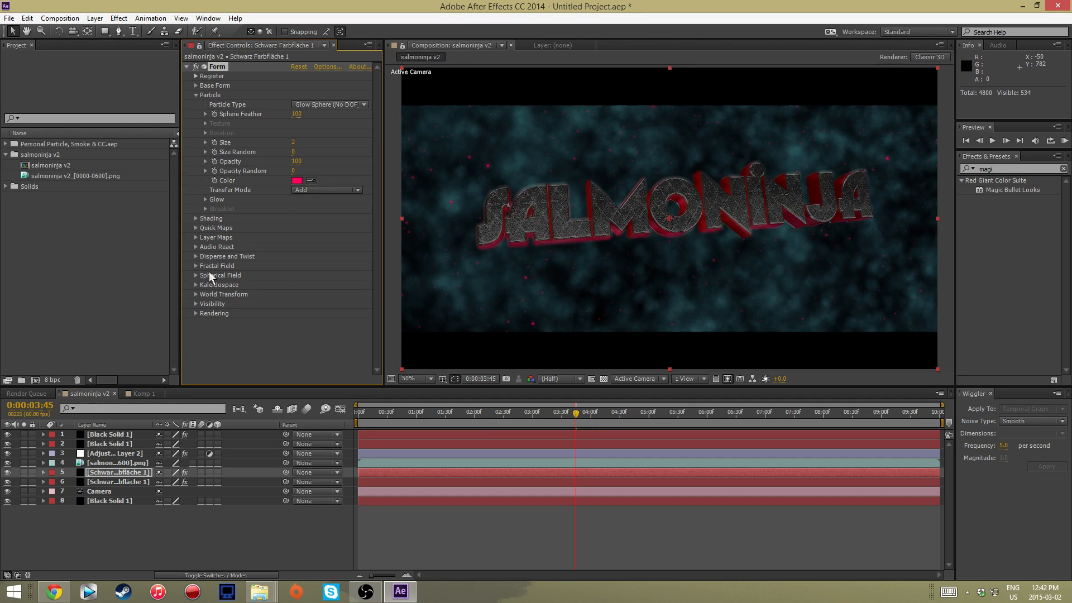
click(296, 180)
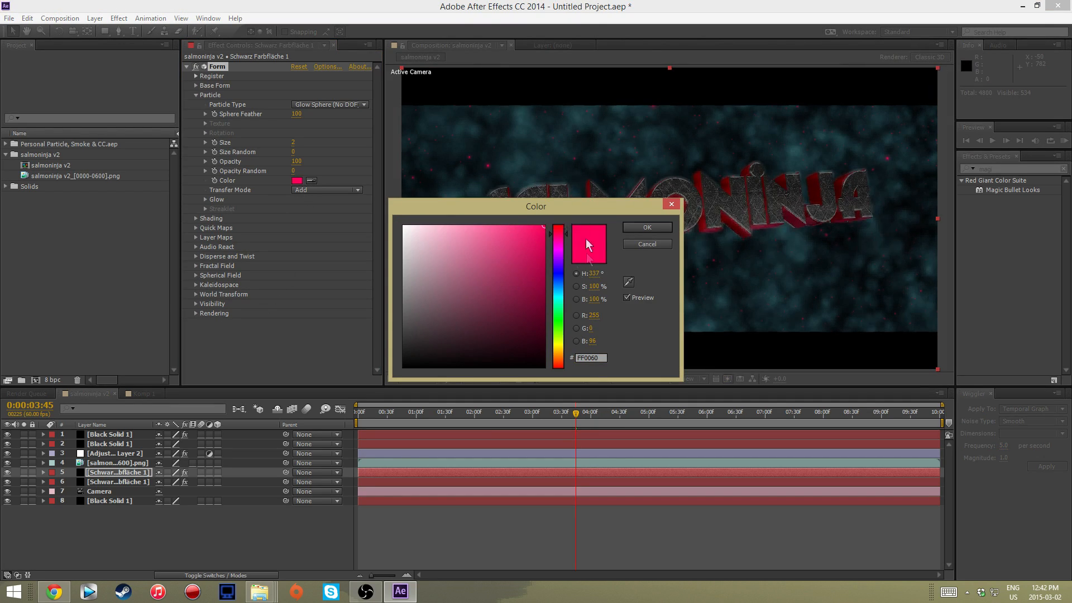
drag(558, 234, 558, 225)
click(646, 227)
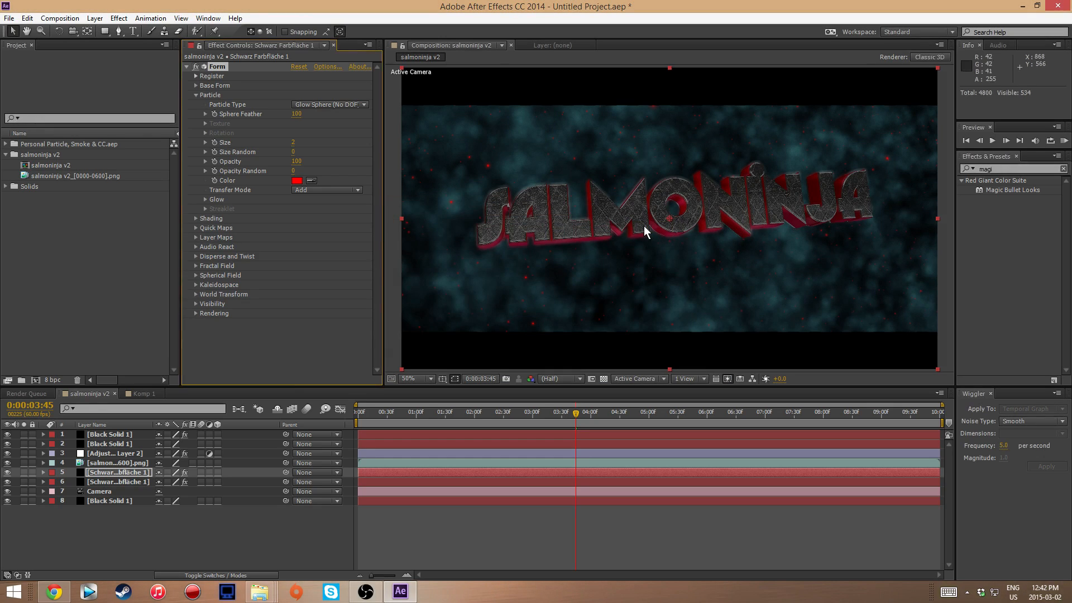
Change the particle color of the lower Form layer, the Cloudlet smoke, to magenta FF00A8.
click(43, 481)
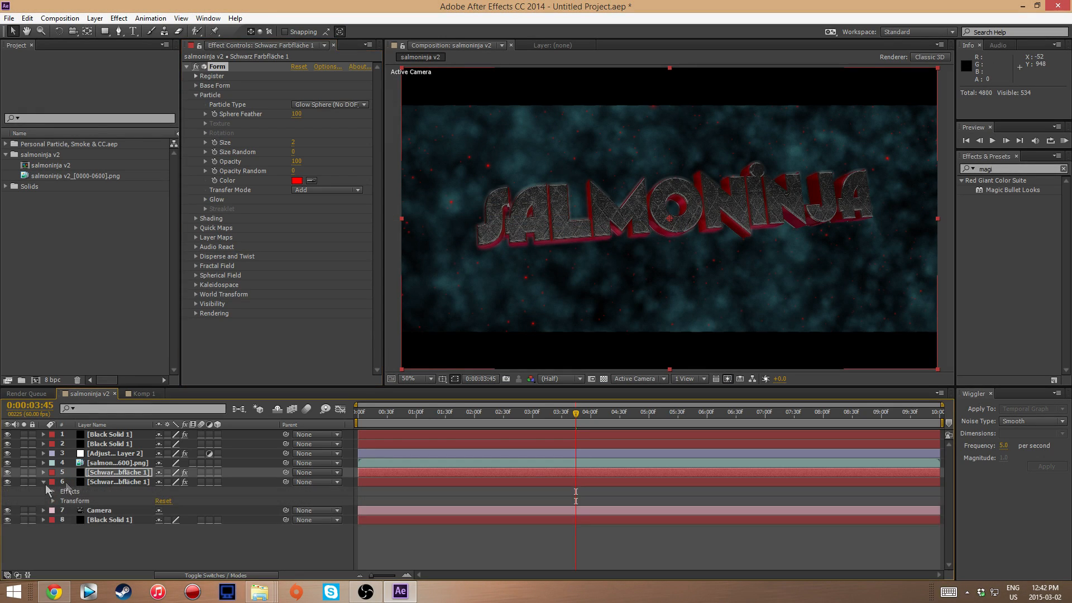
click(106, 482)
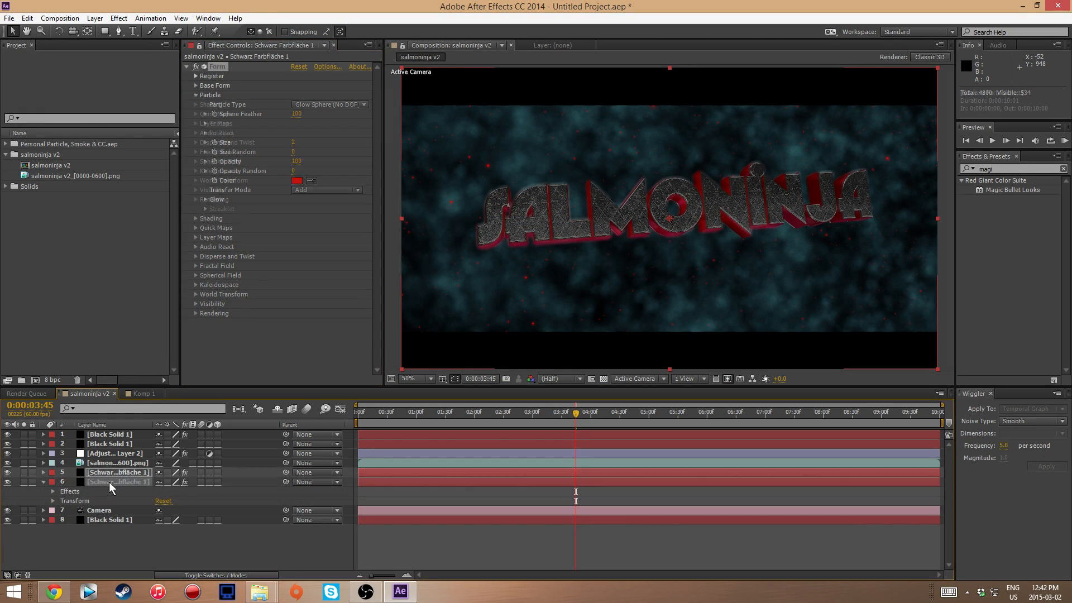
click(43, 482)
click(196, 94)
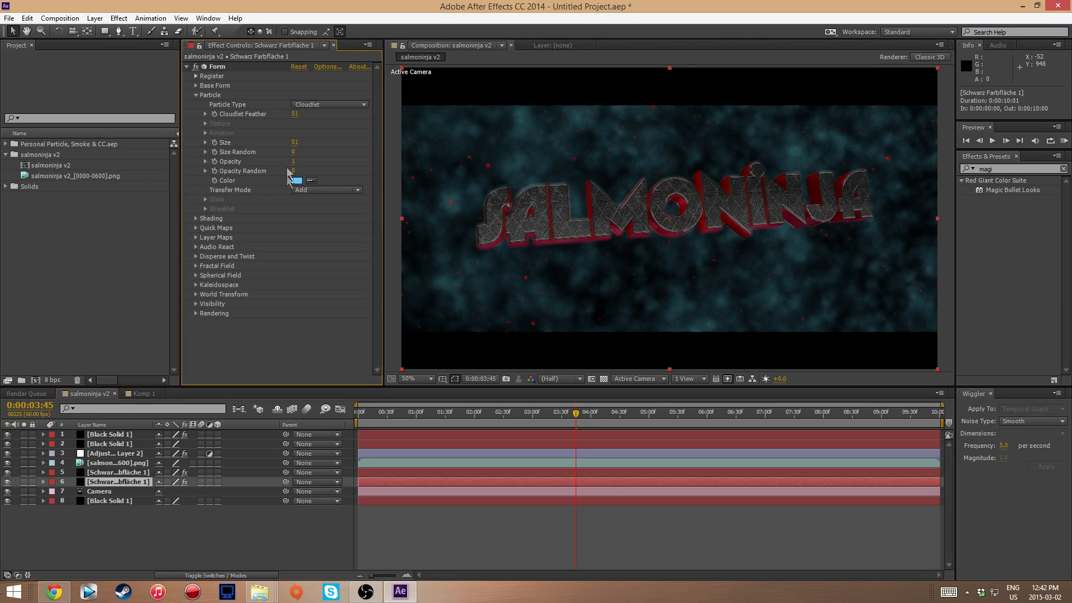
click(297, 180)
click(559, 246)
mouse_move(558, 242)
mouse_down()
mouse_move(567, 220)
mouse_move(563, 241)
mouse_up()
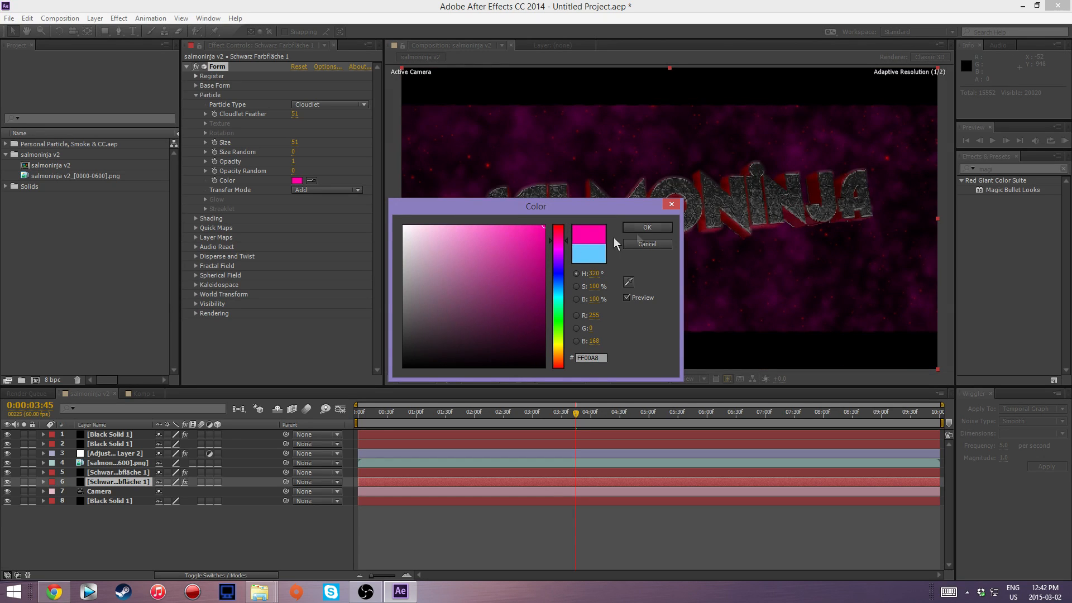
click(643, 228)
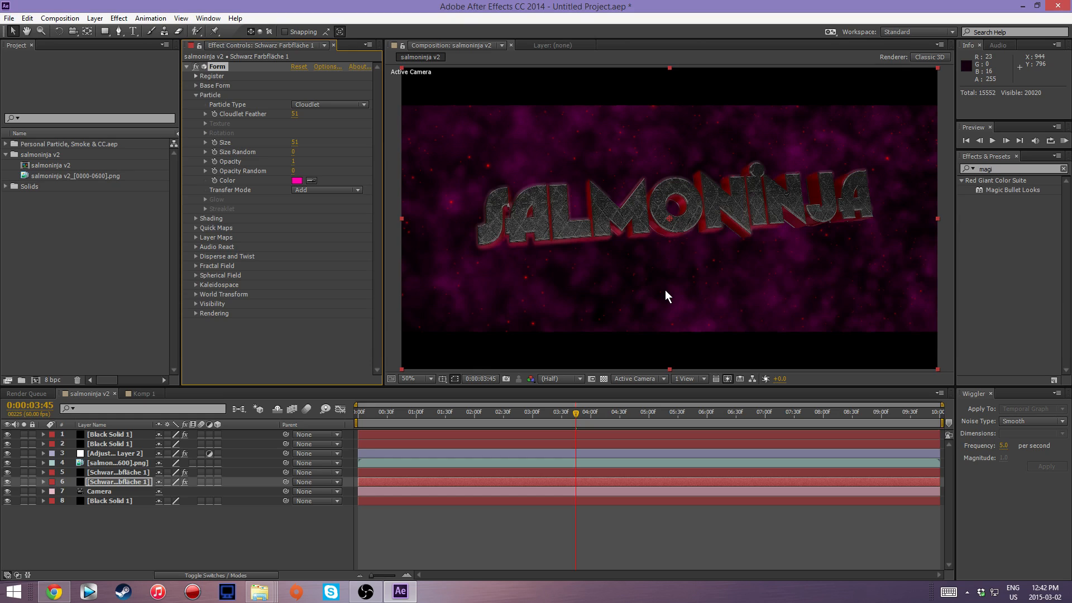
drag(1011, 190, 114, 453)
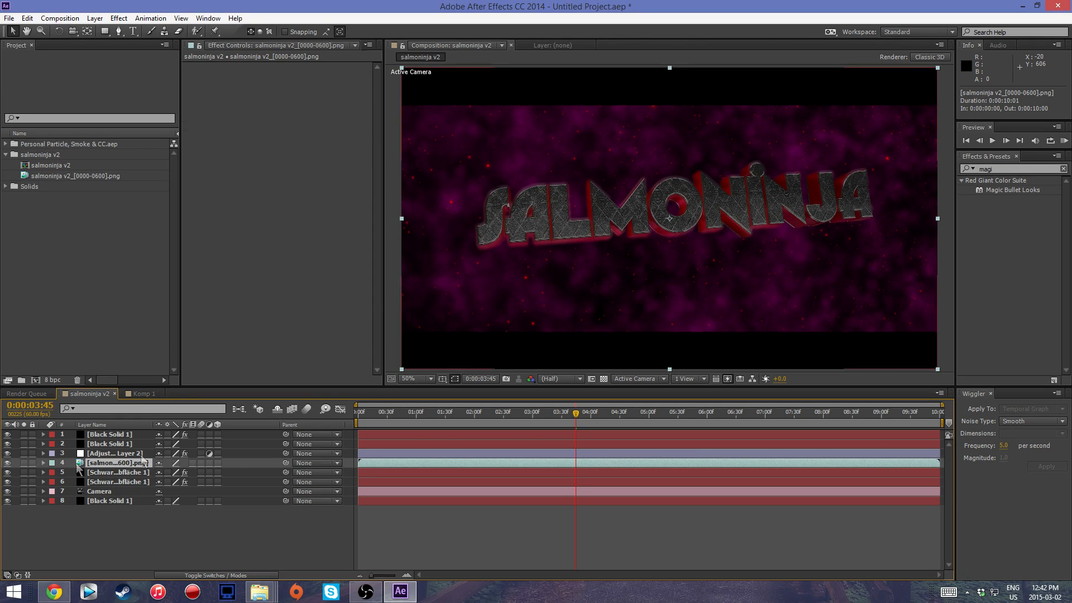
click(114, 474)
click(110, 481)
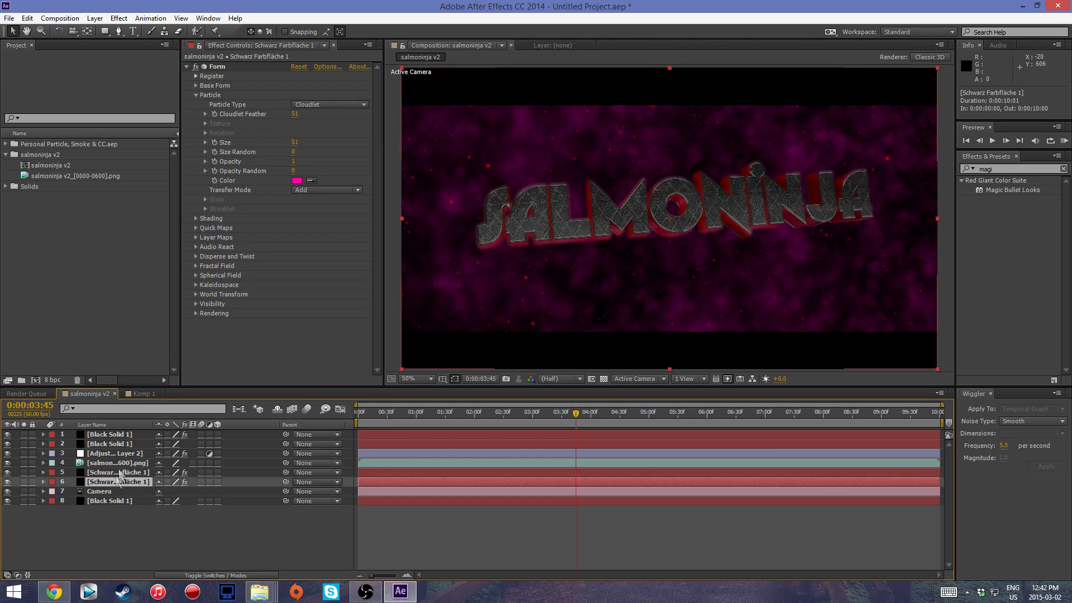
click(122, 473)
click(121, 483)
click(122, 474)
click(124, 463)
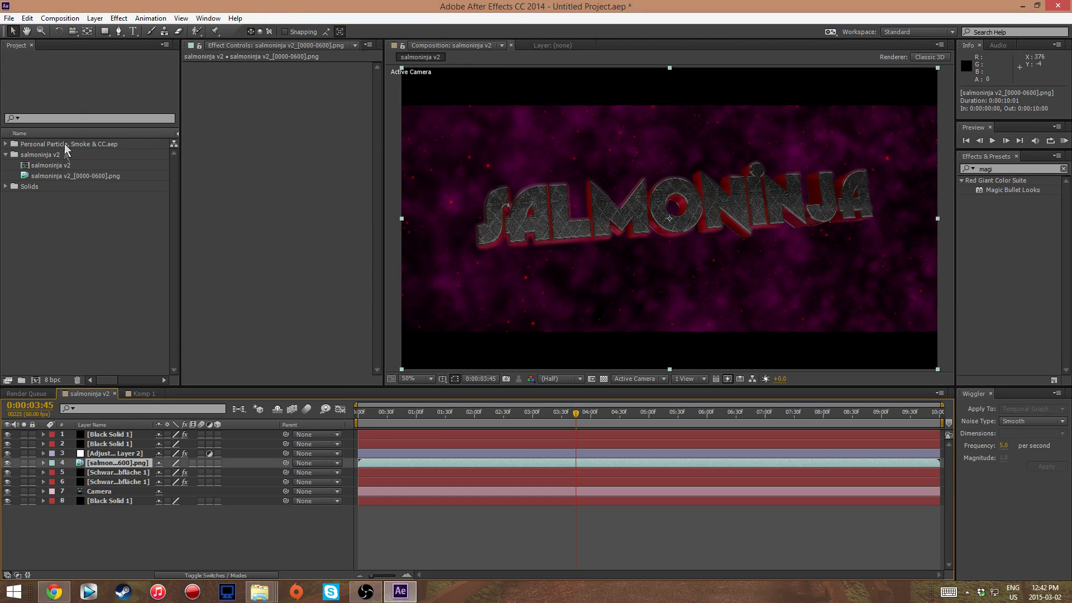
Open the Magic Bullet Looks editor for the adjustment layer's effect and make Subject the active stage.
click(120, 453)
click(245, 66)
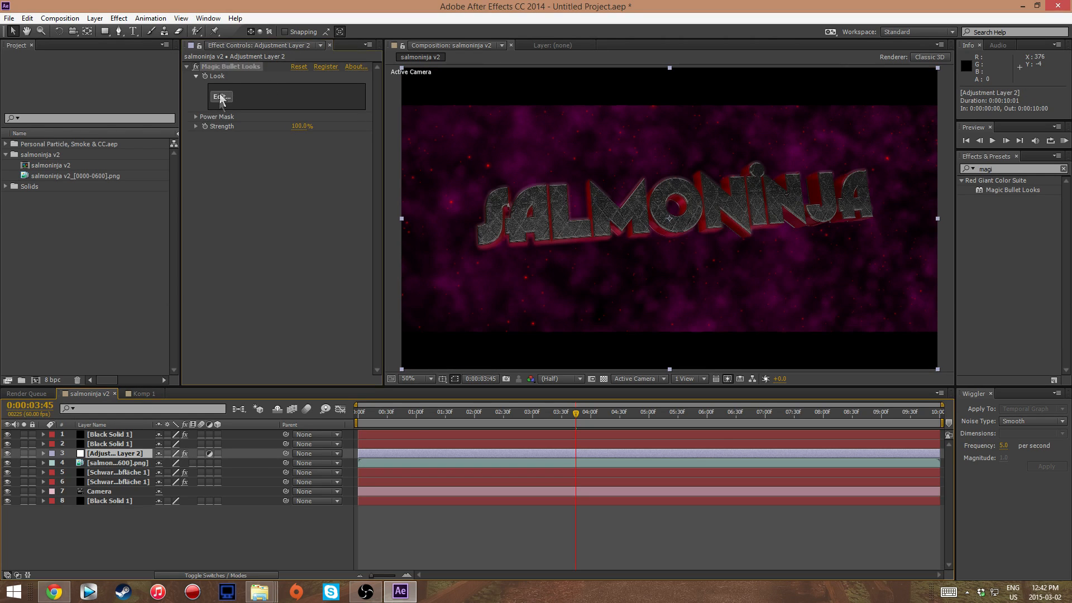
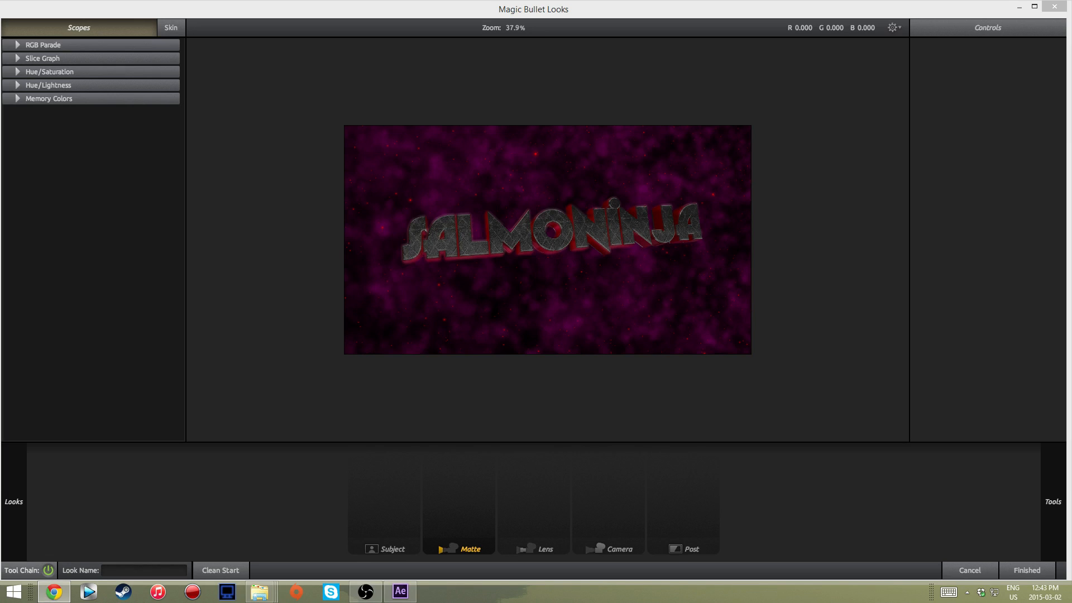
click(608, 6)
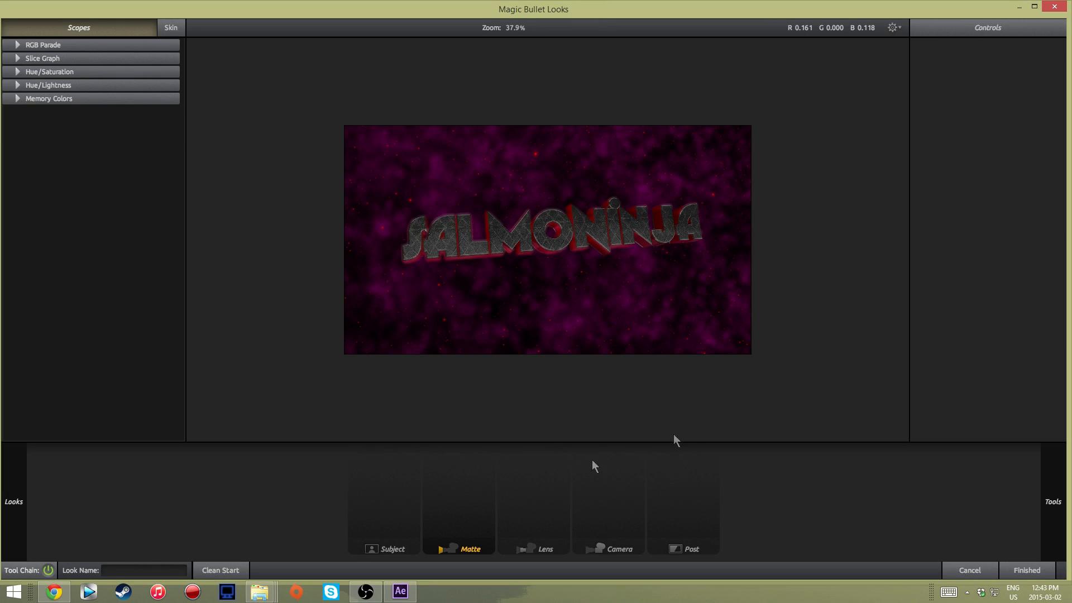
click(400, 522)
Add an Exposure tool to the Subject stage and set its Stops to +0.30.
mouse_move(1052, 496)
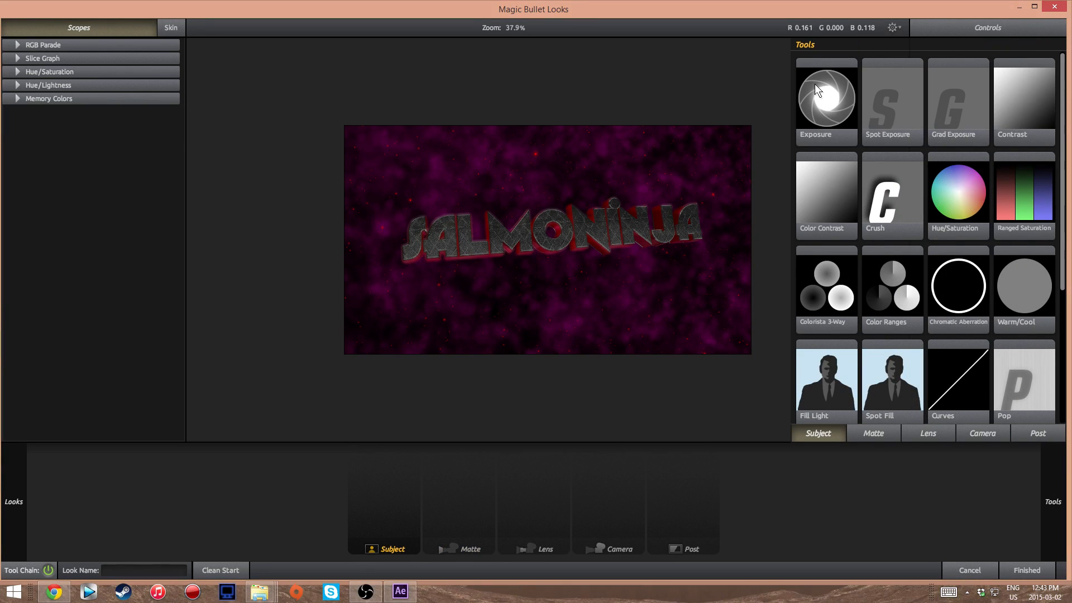
drag(815, 85, 370, 475)
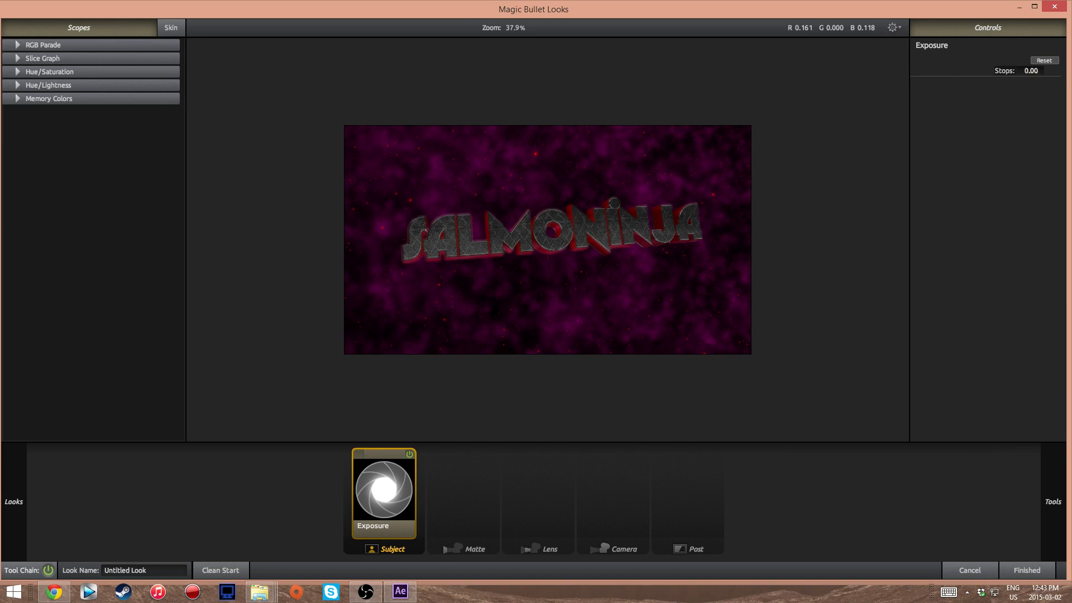
click(1030, 71)
key(BackSpace)
key(Return)
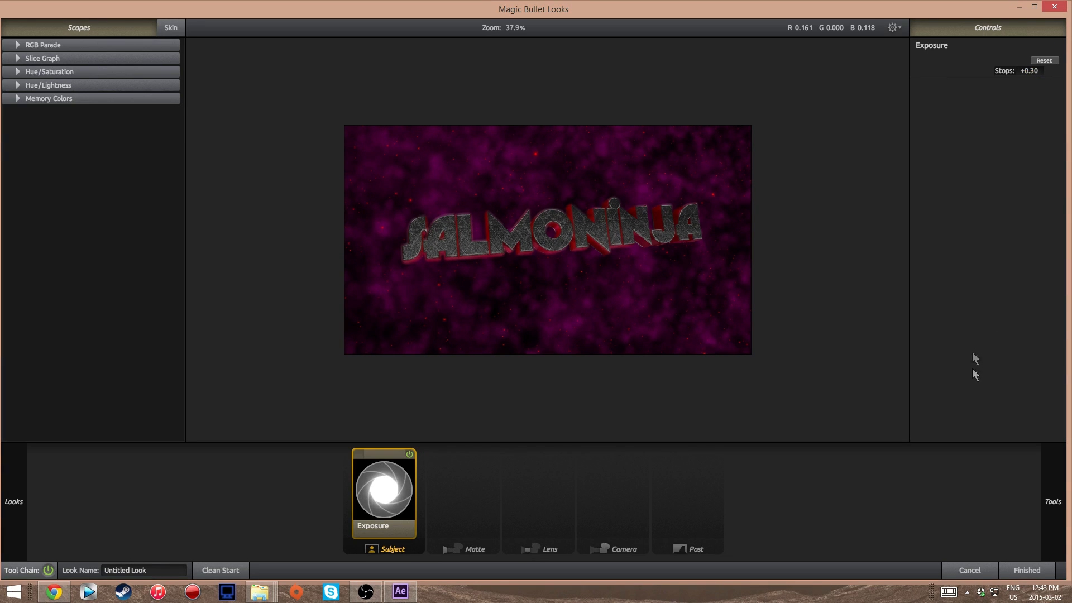
Add a Pop tool to the Subject stage, set Pop to +100% and adjust its Size.
mouse_move(1060, 478)
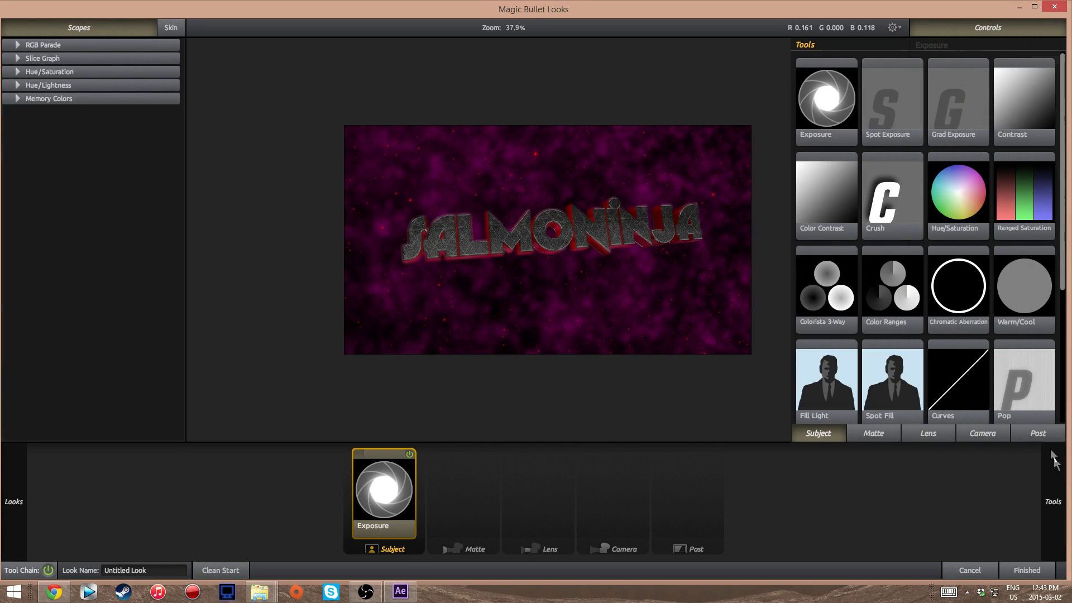
scroll(1016, 299, down, 2)
drag(1032, 349, 441, 493)
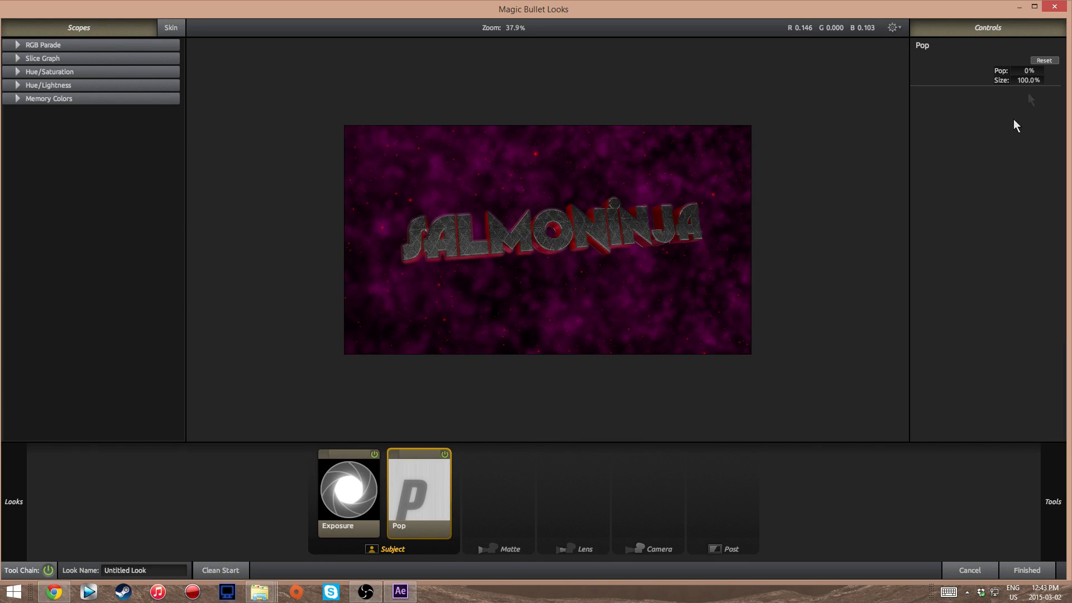
drag(1028, 71, 1066, 71)
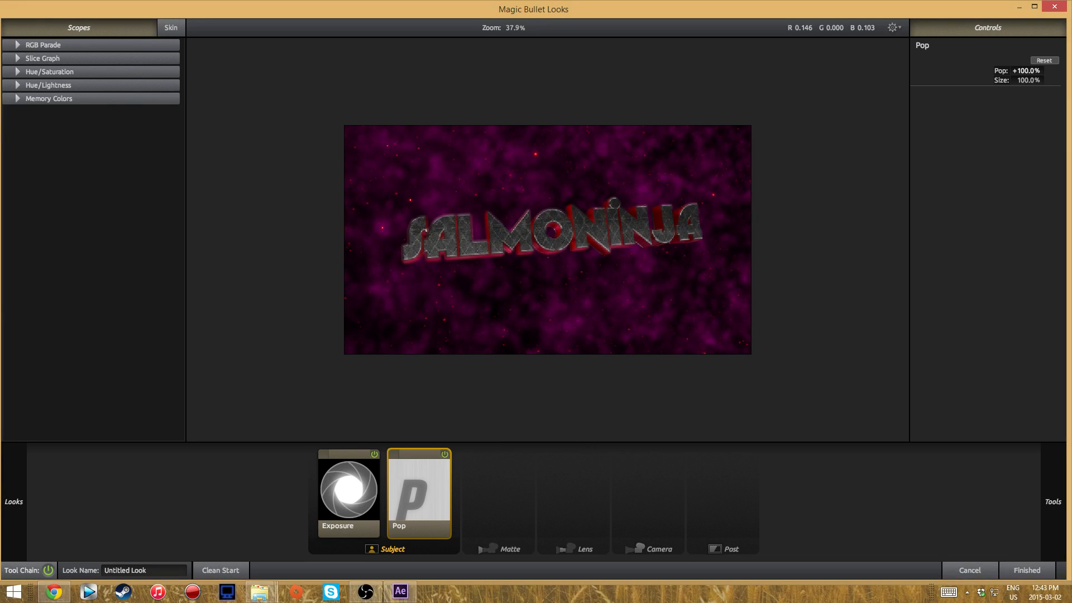
drag(1028, 80, 1066, 81)
Add a Curves tool to the Subject stage, raising the two highest RGB curve points to the maximum and slightly lowering the two lowest points.
mouse_move(1057, 500)
drag(958, 335, 470, 477)
mouse_move(1022, 88)
mouse_down()
mouse_move(1022, 75)
mouse_move(1020, 123)
mouse_move(1022, 70)
mouse_up()
drag(1006, 106, 1005, 71)
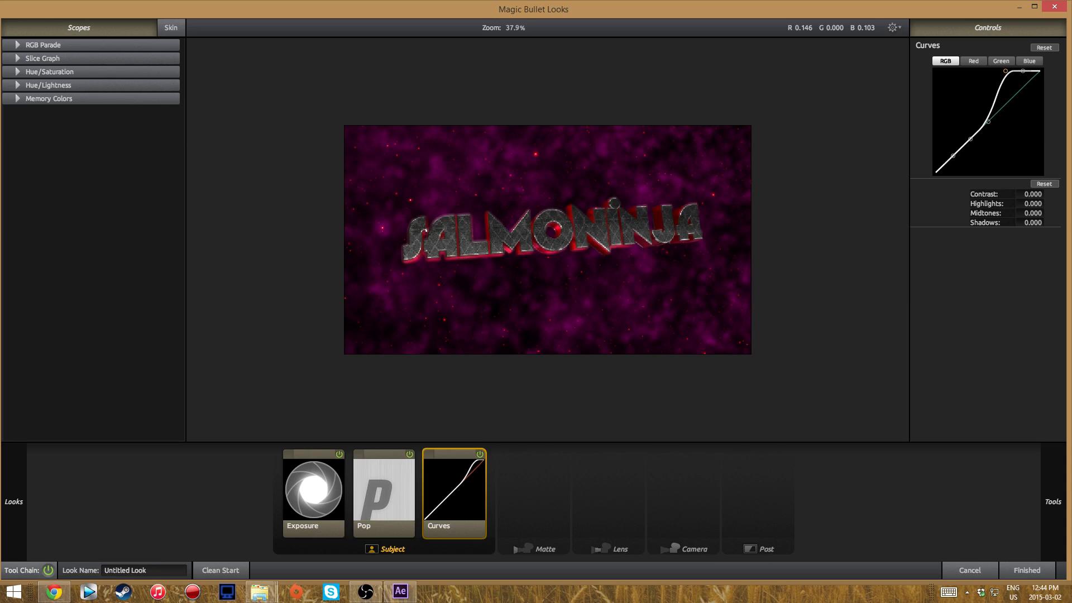
mouse_move(970, 140)
mouse_down()
mouse_move(970, 161)
mouse_move(970, 143)
mouse_up()
click(953, 157)
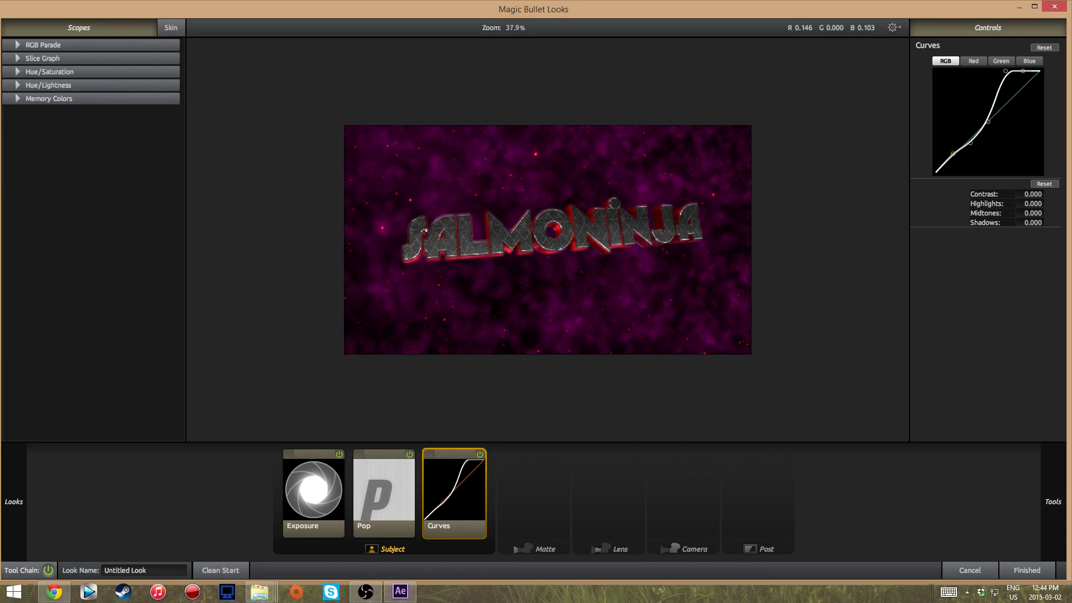
drag(952, 158, 953, 160)
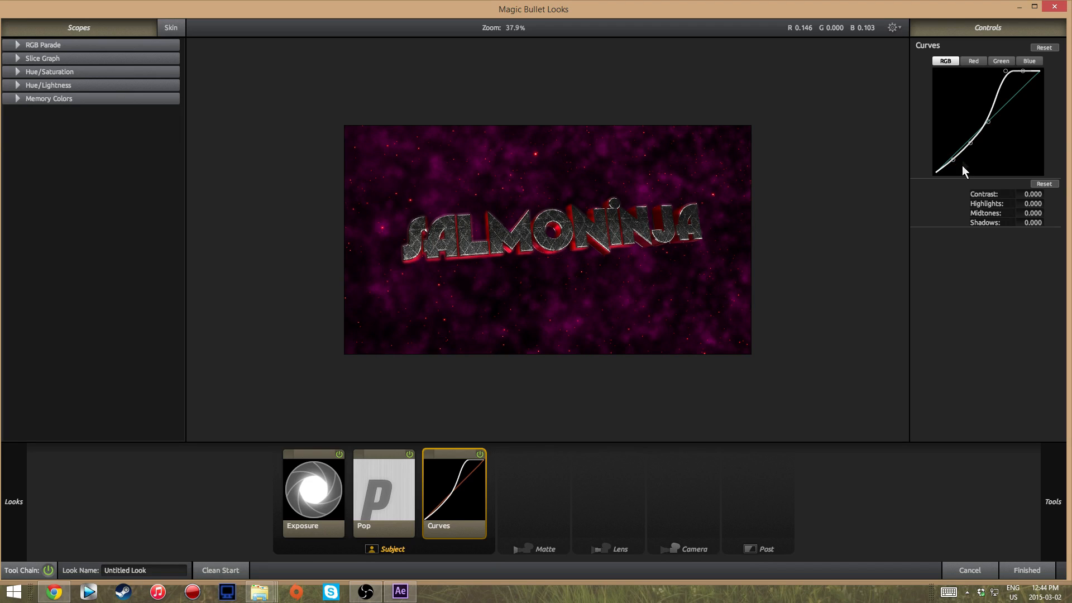
Lower the lowest RGB curve point slightly further in the Curves tool.
drag(952, 160, 952, 161)
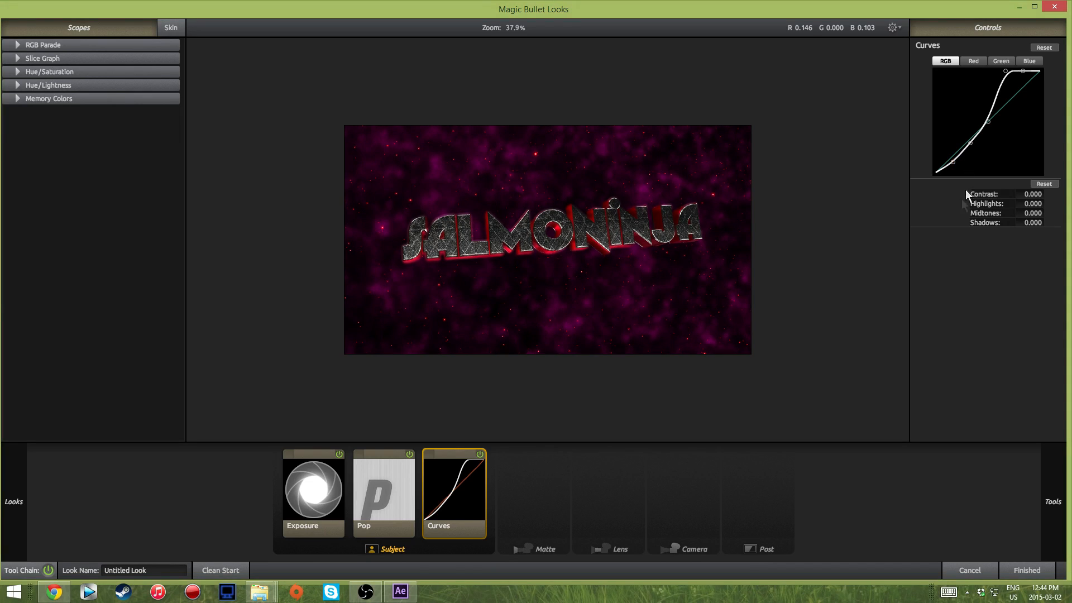
Add a Diffusion tool to the Matte stage and set its color to purple.
mouse_move(1045, 487)
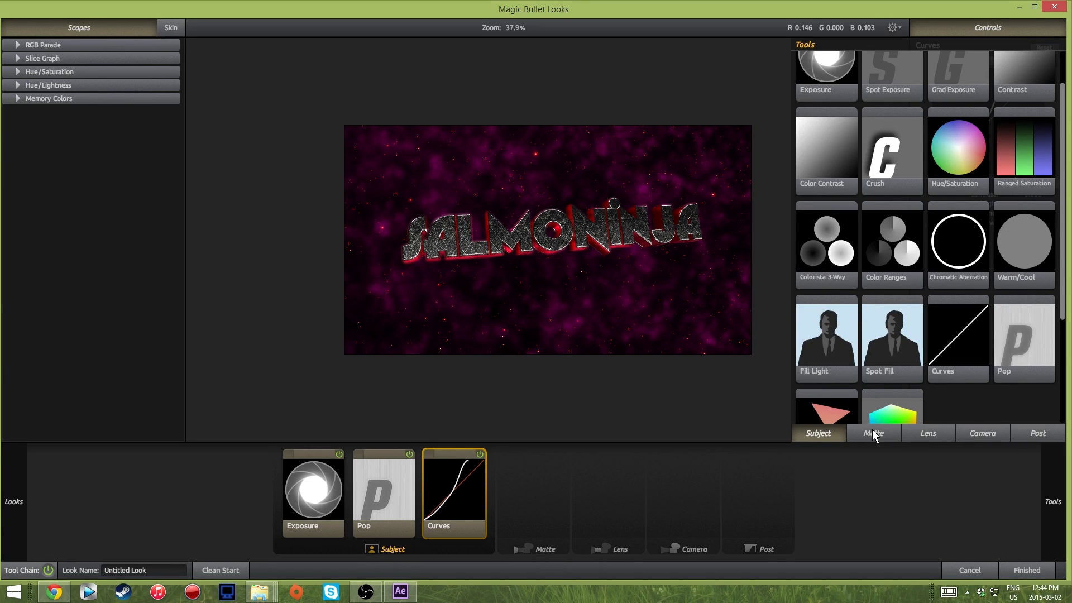
click(874, 434)
drag(1039, 73, 563, 491)
drag(973, 167, 993, 155)
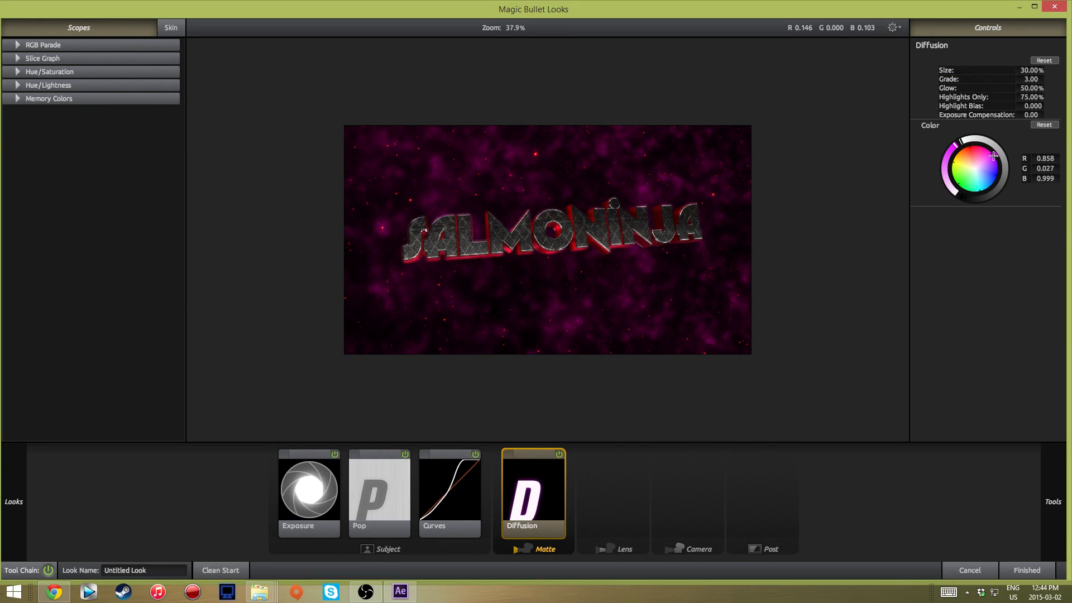
Set the Diffusion Size to 6.67%, Grade to 6.00, Glow to 49%, Highlights Only to 100% and Highlight Bias to +0.514.
mouse_move(1047, 71)
mouse_down()
mouse_move(1068, 70)
mouse_move(1030, 70)
mouse_move(1033, 79)
mouse_up()
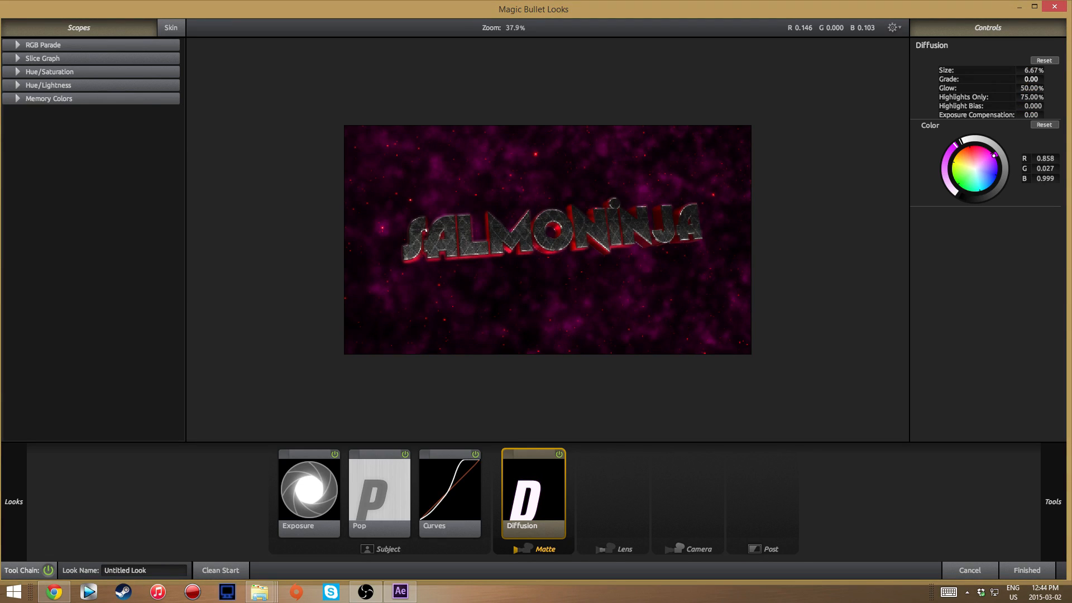
drag(1031, 79, 1024, 87)
drag(1032, 88, 1034, 106)
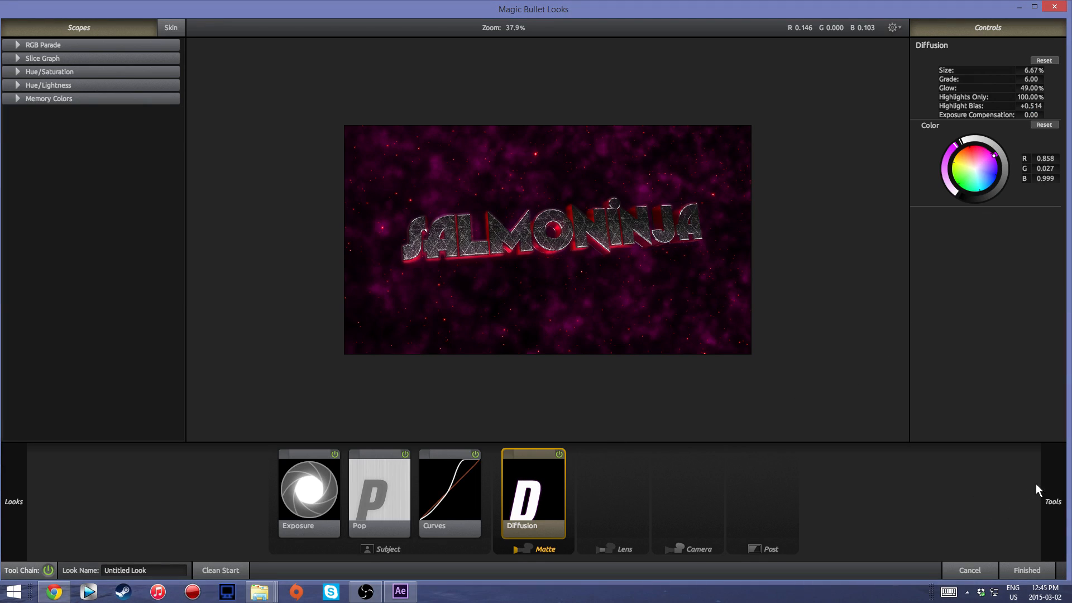
Add a Lightflex tool to the Matte stage, set its color to pinkish red and its Boost to -6.80.
mouse_move(1048, 499)
drag(1016, 153, 575, 482)
mouse_move(965, 121)
mouse_down()
mouse_move(978, 111)
mouse_move(982, 126)
mouse_move(975, 111)
mouse_up()
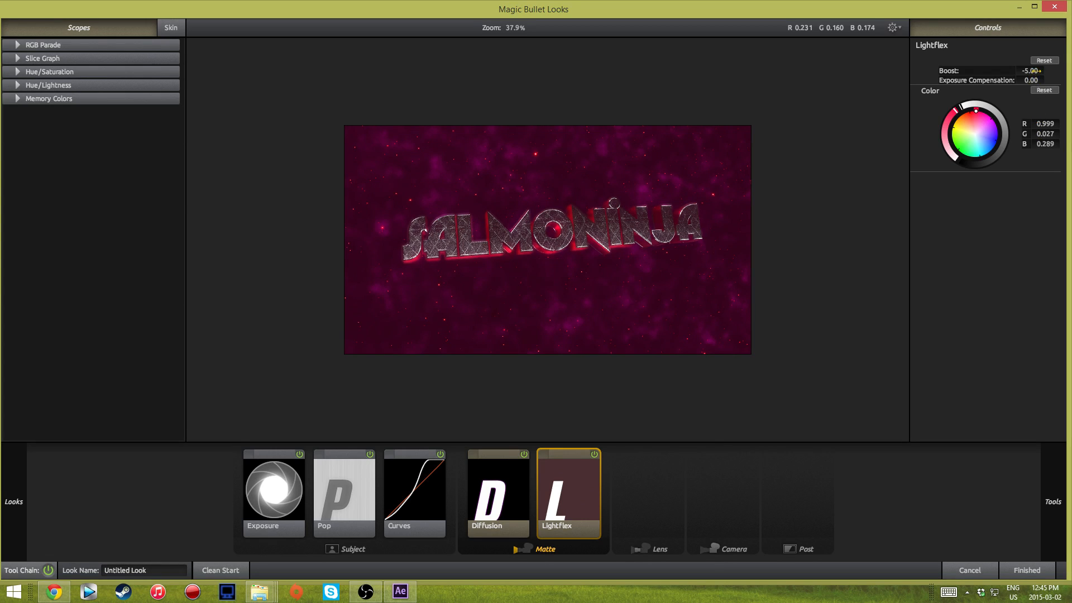
drag(1040, 71, 1031, 71)
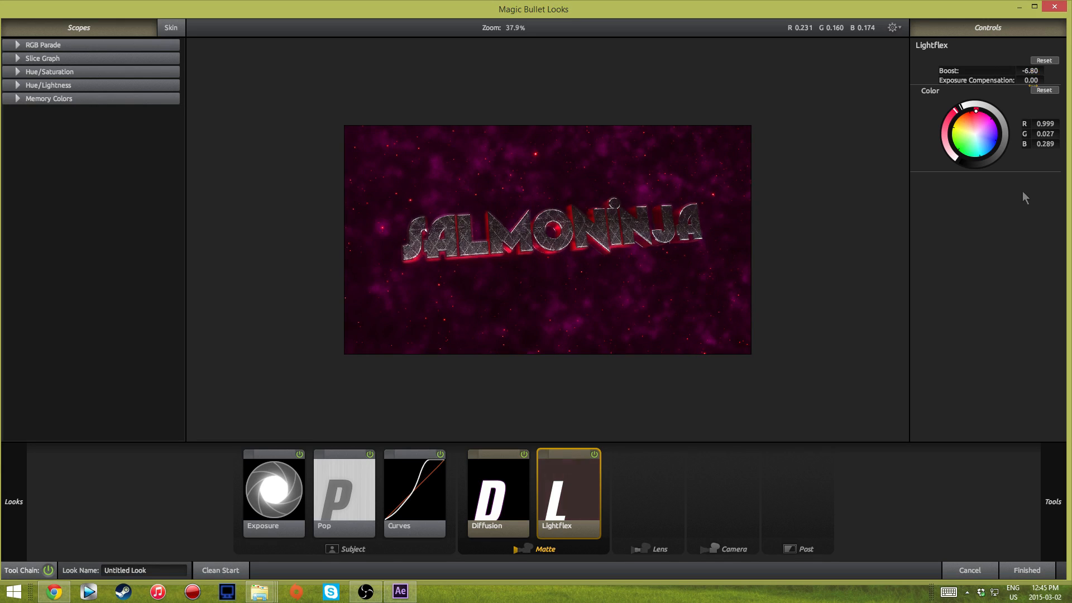
Add a Gradient tool to the Matte stage, color it red and reduce its Strength to 37%.
mouse_move(1052, 500)
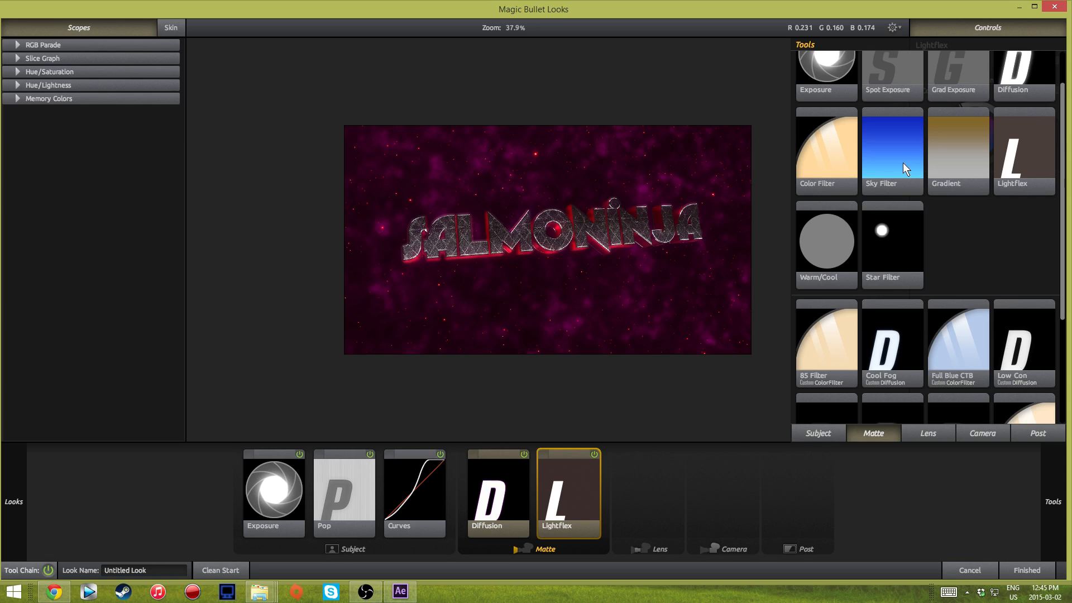
scroll(964, 179, down, 1)
drag(964, 178, 614, 486)
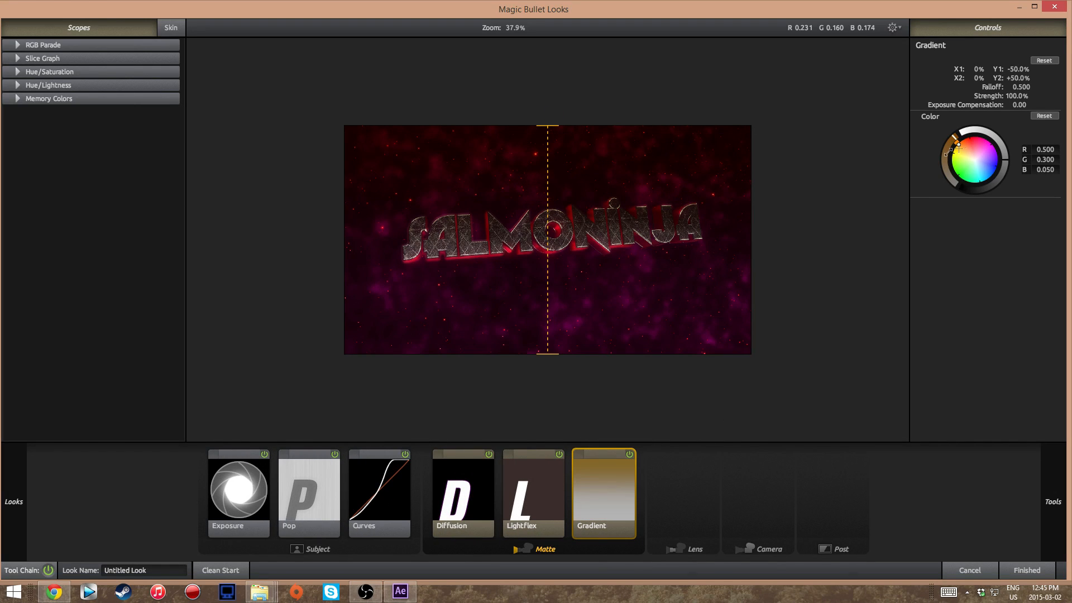
drag(959, 144, 969, 136)
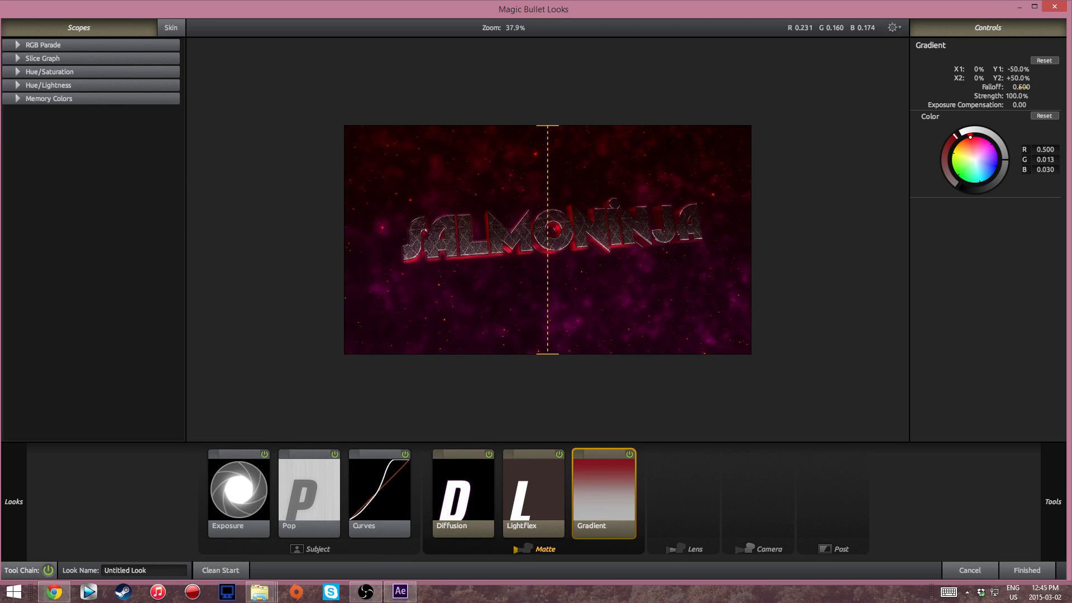
drag(1014, 95, 1009, 96)
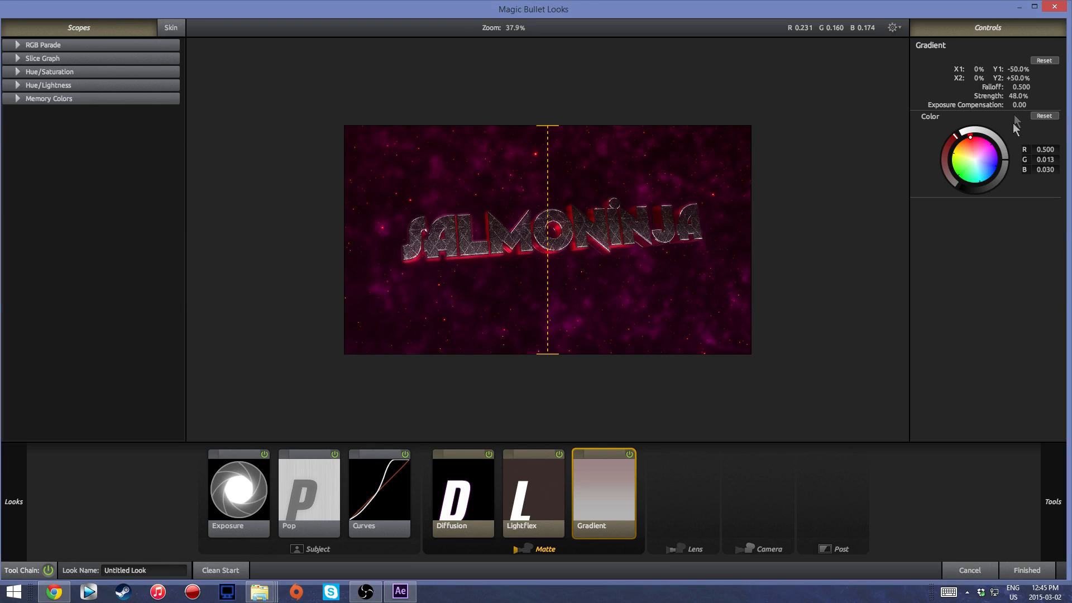
drag(1018, 96, 1022, 96)
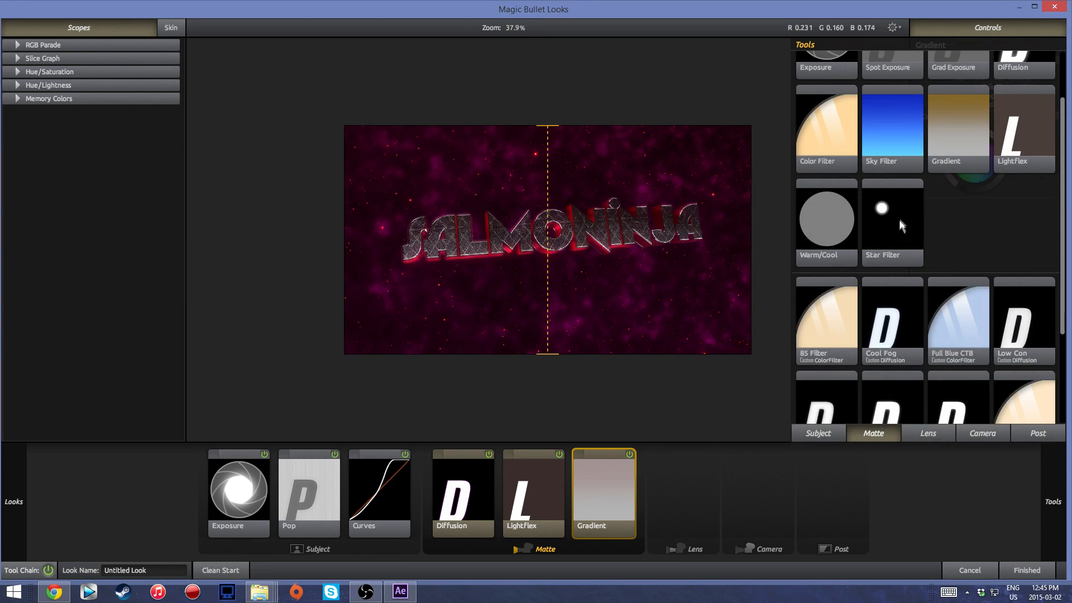
Add a second Gradient to the Matte stage, flip it to run upward from below the frame, and color it purple.
drag(951, 156, 646, 506)
drag(574, 124, 548, 435)
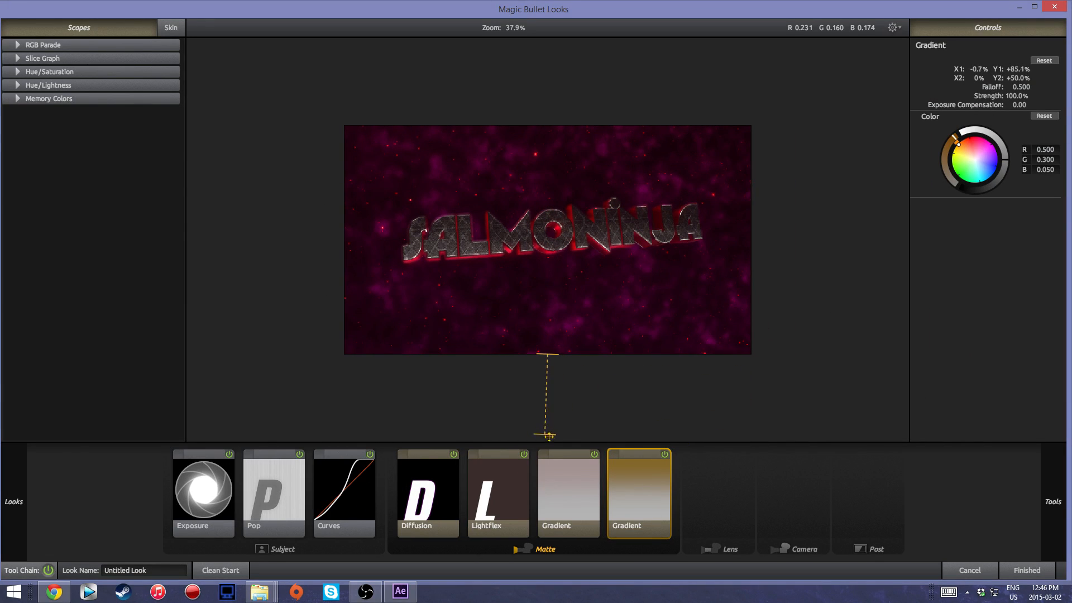
drag(551, 360, 551, 176)
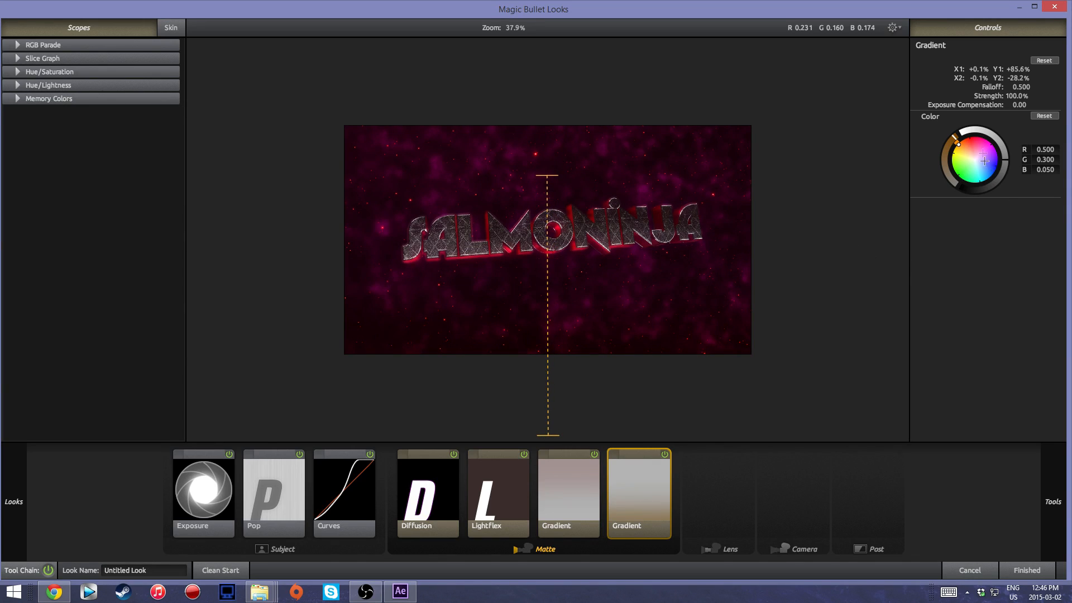
drag(983, 155, 992, 145)
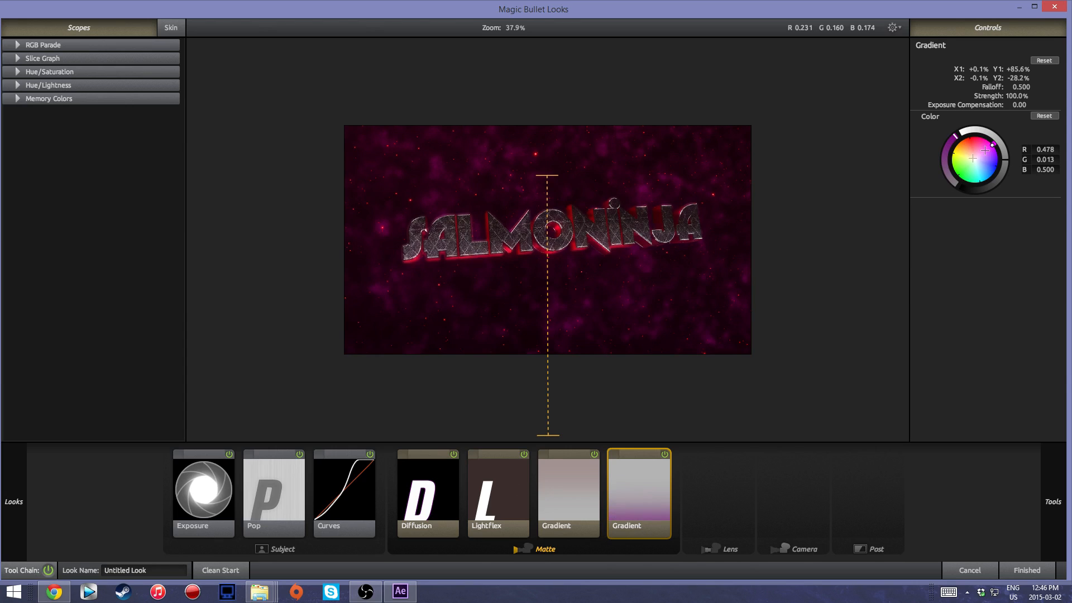
Move the red Gradient's upper end down to a Y1 of about -27.8%.
click(577, 501)
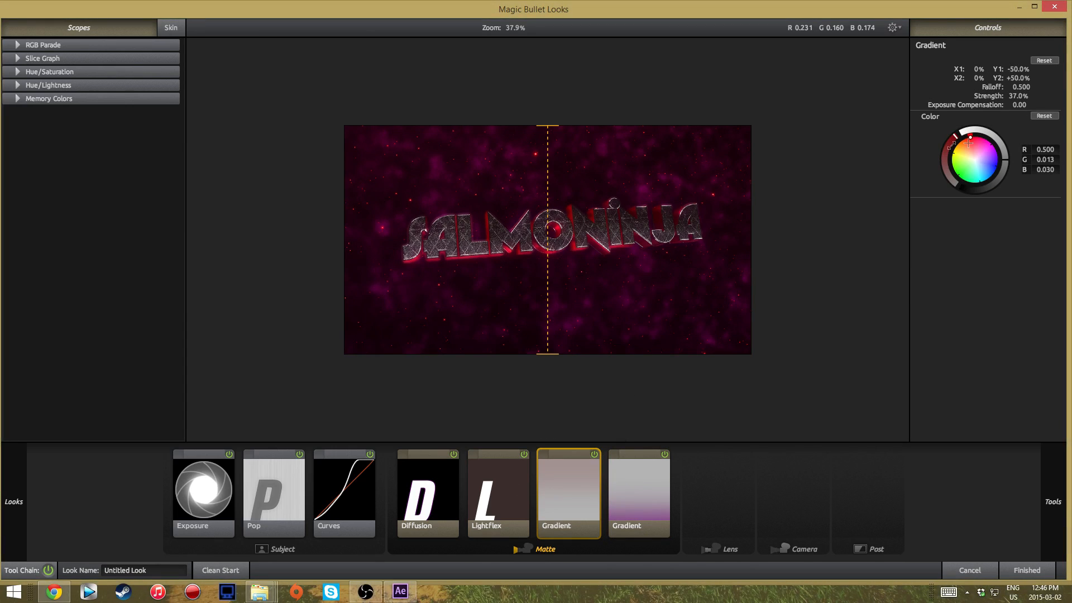
drag(553, 126, 548, 178)
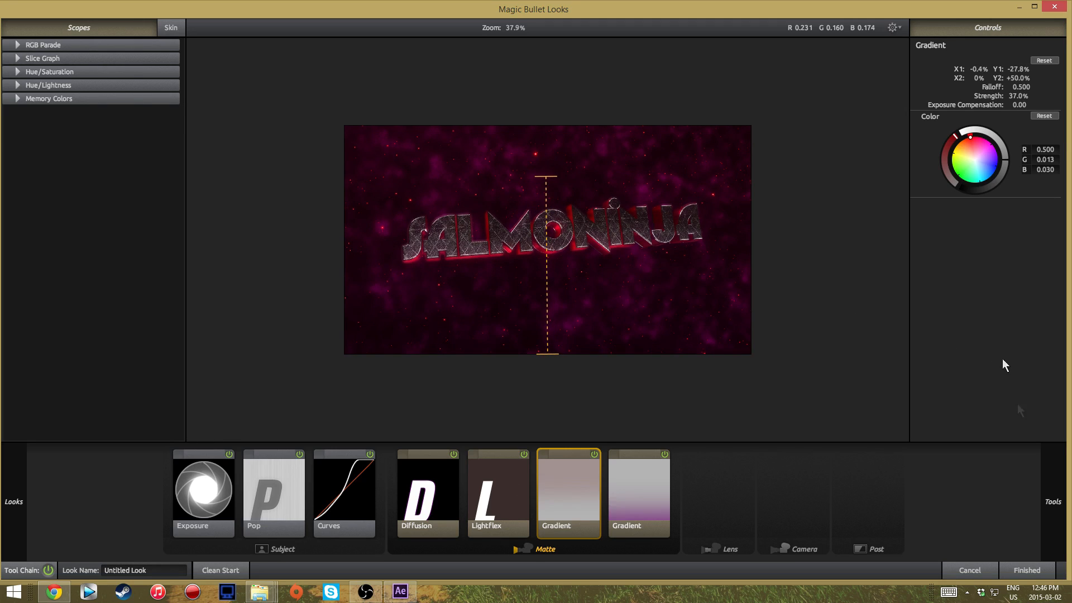
mouse_move(1047, 494)
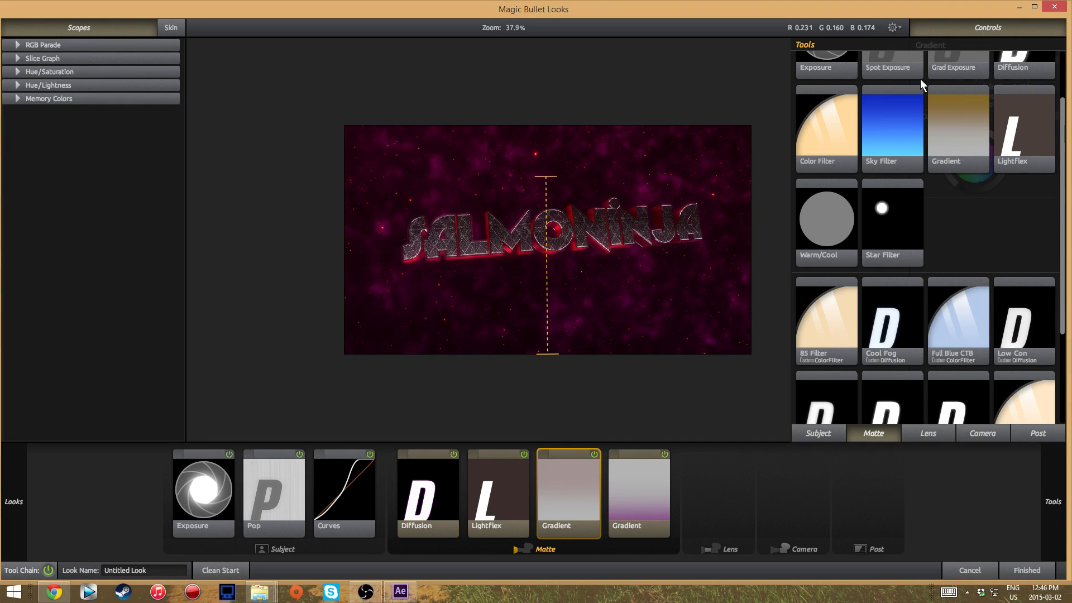
drag(825, 234, 669, 513)
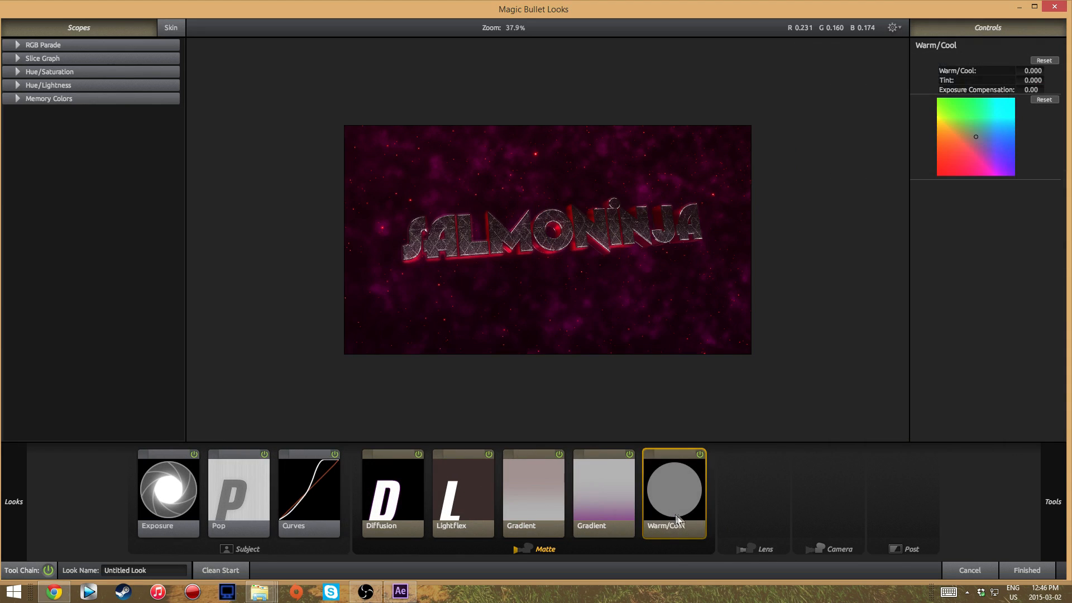
mouse_move(973, 136)
mouse_down()
mouse_move(984, 174)
mouse_move(981, 155)
mouse_up()
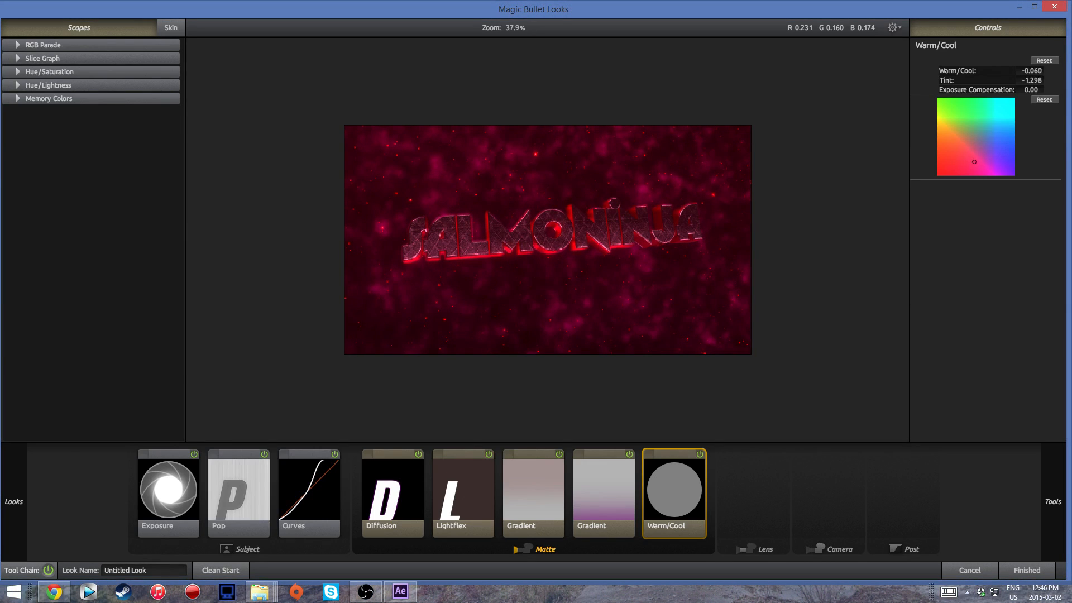
drag(981, 163, 981, 164)
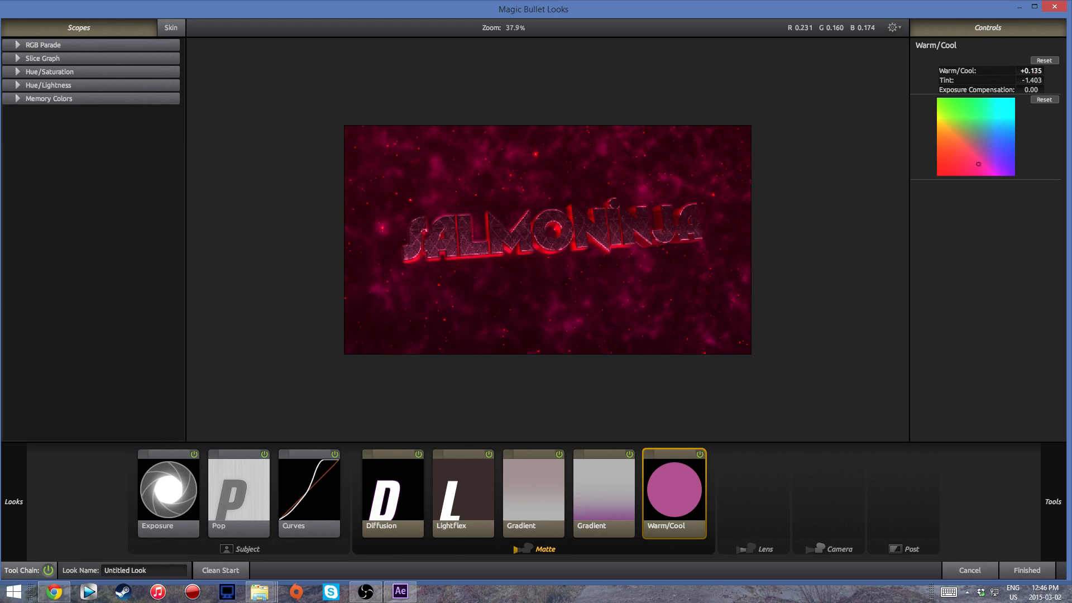
mouse_move(1032, 89)
mouse_down()
mouse_move(985, 89)
mouse_move(1060, 80)
mouse_up()
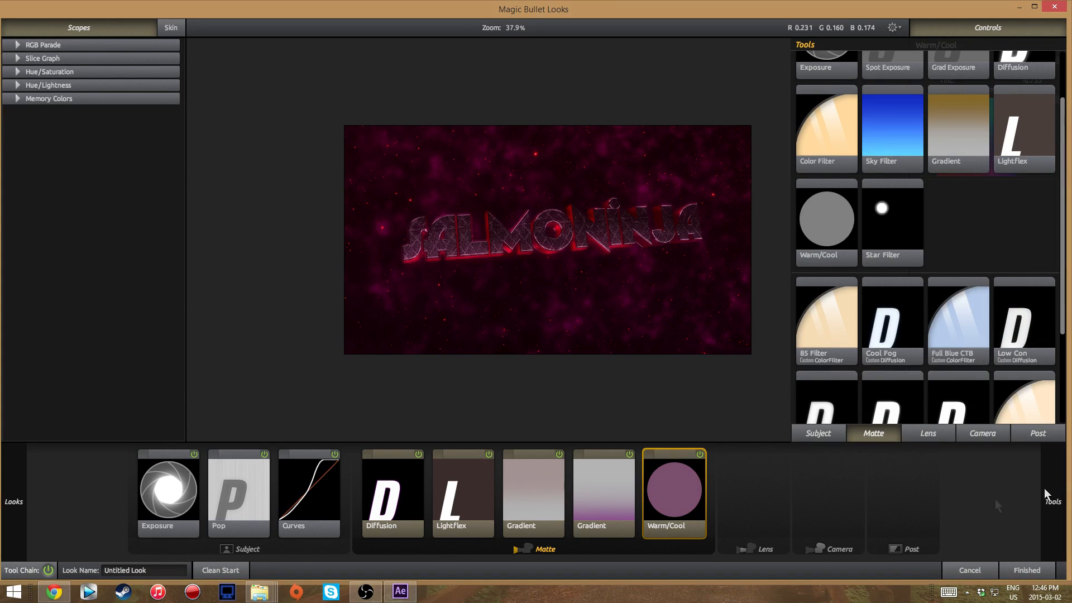
key(Delete)
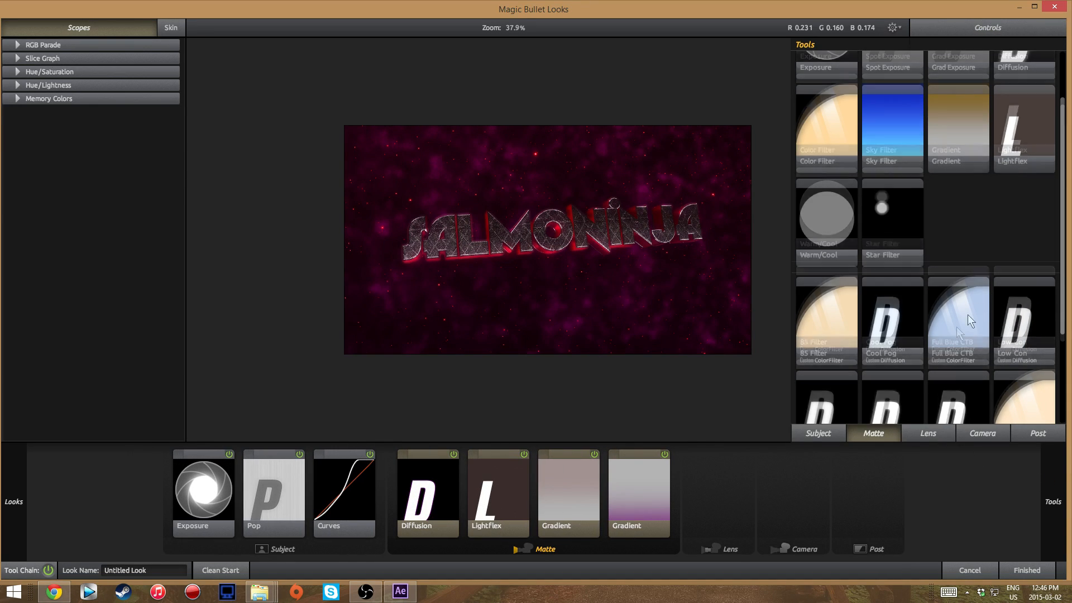
Add a Star Filter tool to the Matte stage and set its color to pink.
scroll(954, 328, down, 3)
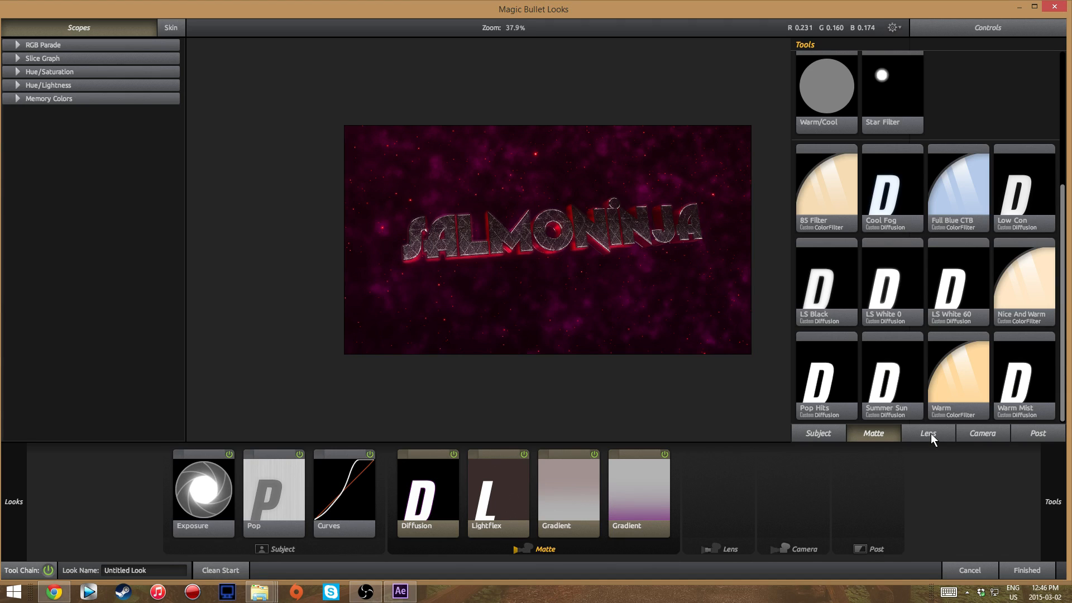
scroll(935, 216, up, 2)
drag(892, 156, 658, 483)
drag(977, 201, 979, 186)
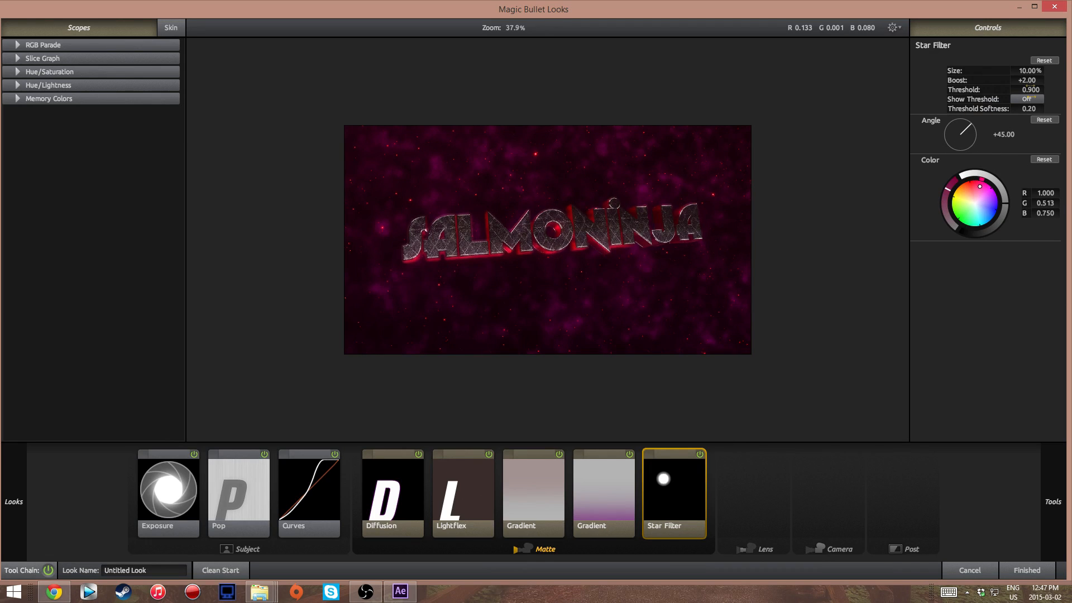
Set the Star Filter's Size to 22.18%, lower its Boost, and adjust its Threshold and Threshold Softness.
drag(1028, 70, 1005, 79)
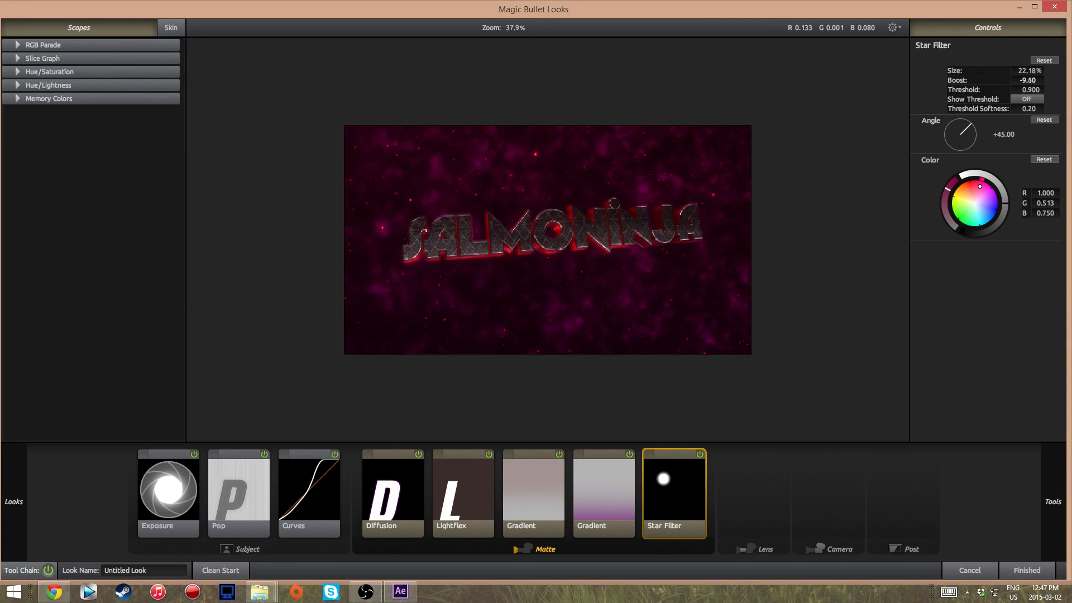
drag(1030, 89, 1044, 90)
drag(1028, 109, 1034, 109)
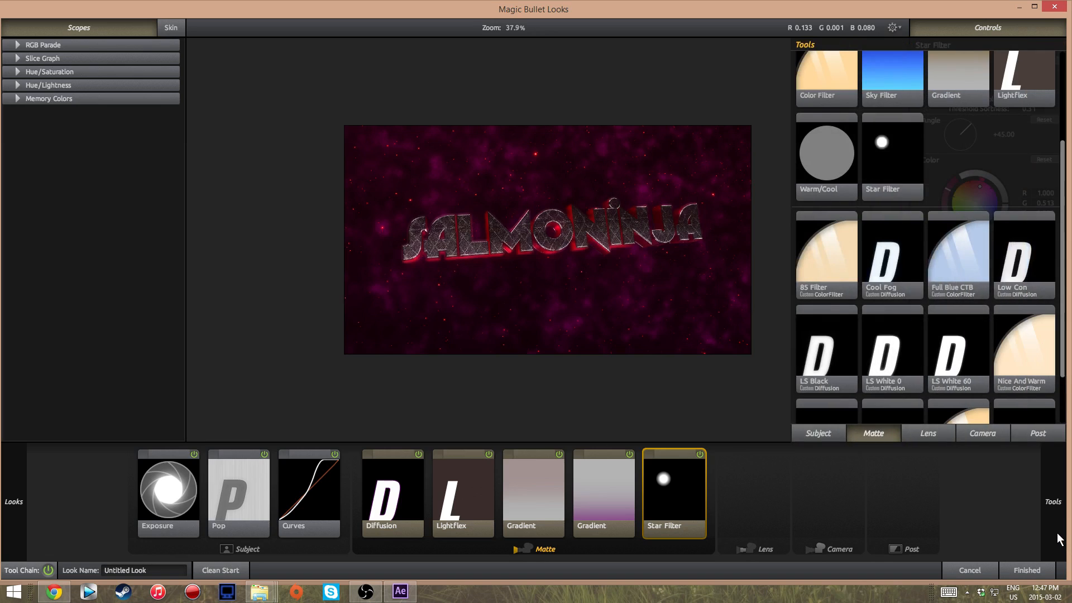
Add a Haze/Flare tool to the Lens stage and set its tint color to purple.
click(926, 432)
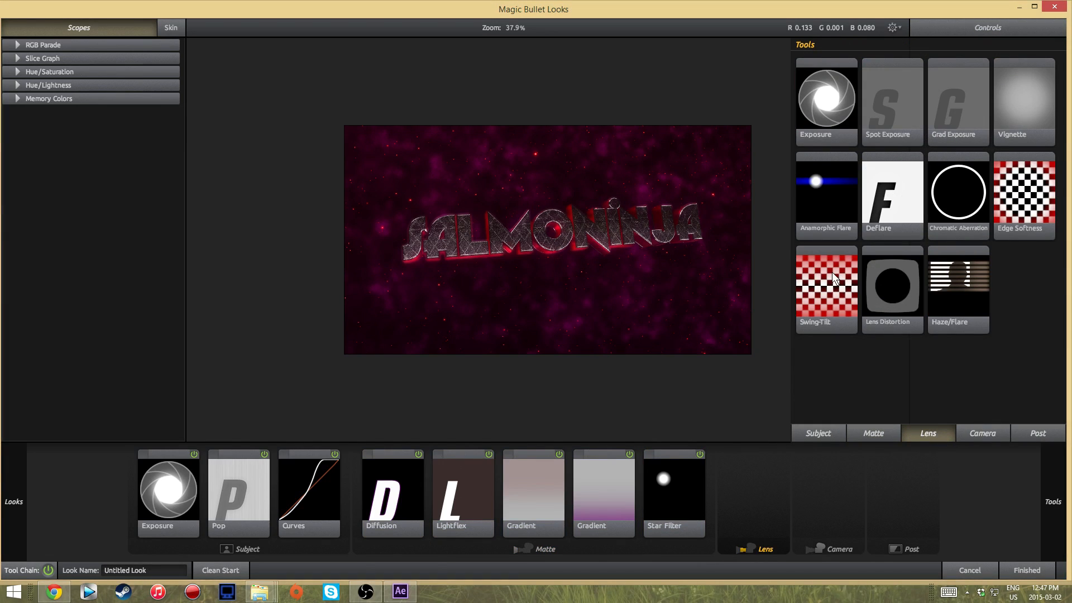
drag(958, 291, 781, 479)
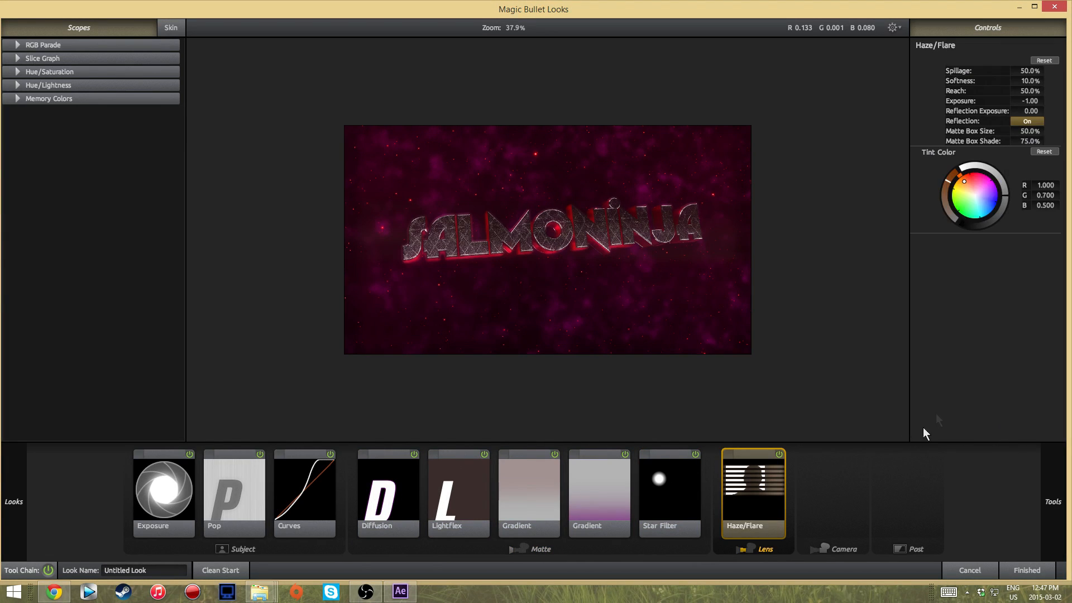
drag(966, 180, 996, 185)
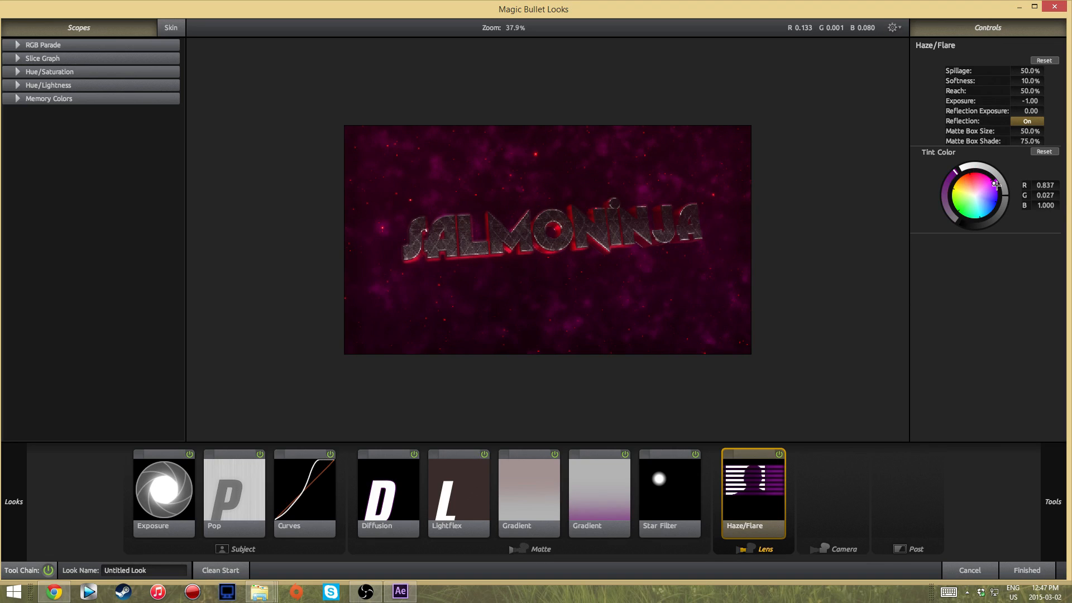
Set Haze/Flare's Spillage to 100%, Softness to 29%, Reach to 28% and Matte Box Size to 100%, and shift its tint to magenta.
drag(1028, 71, 1054, 70)
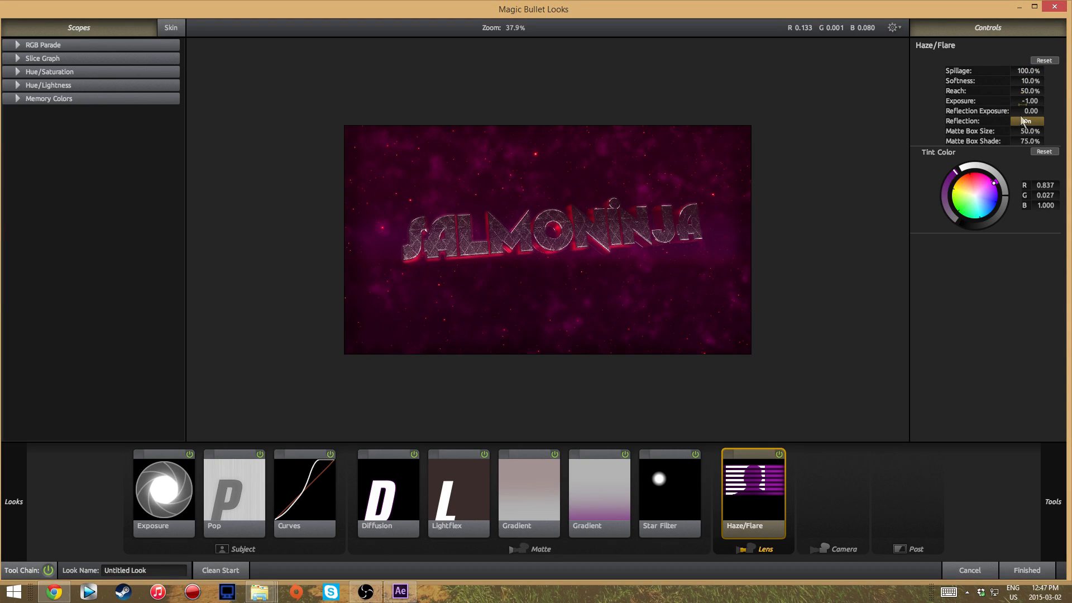
mouse_move(1028, 82)
mouse_down()
mouse_move(1051, 82)
mouse_move(1027, 90)
mouse_up()
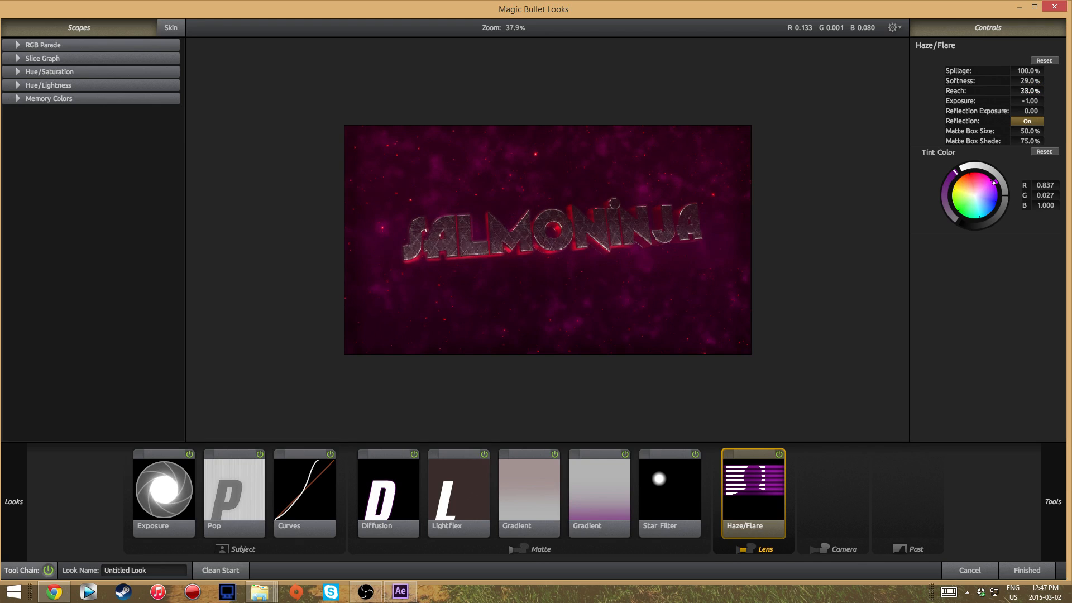
drag(1033, 131, 1061, 132)
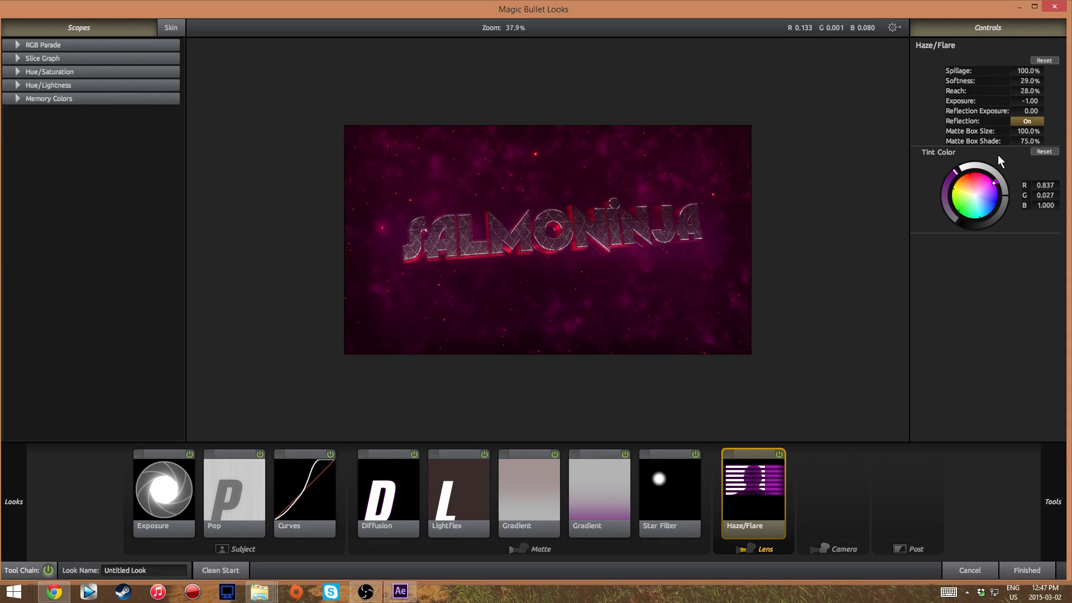
click(1030, 141)
drag(993, 183, 992, 182)
drag(992, 182, 991, 179)
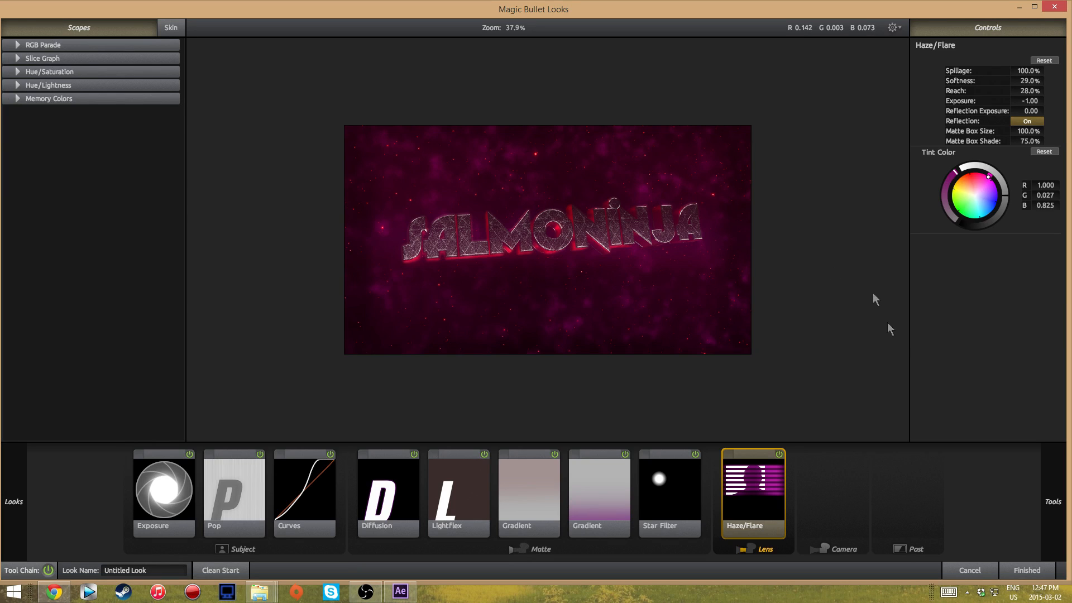
Add a Swing-Tilt tool to the Lens stage and move and tilt its focus line to follow the slanted SALMONINJA text.
mouse_move(1049, 494)
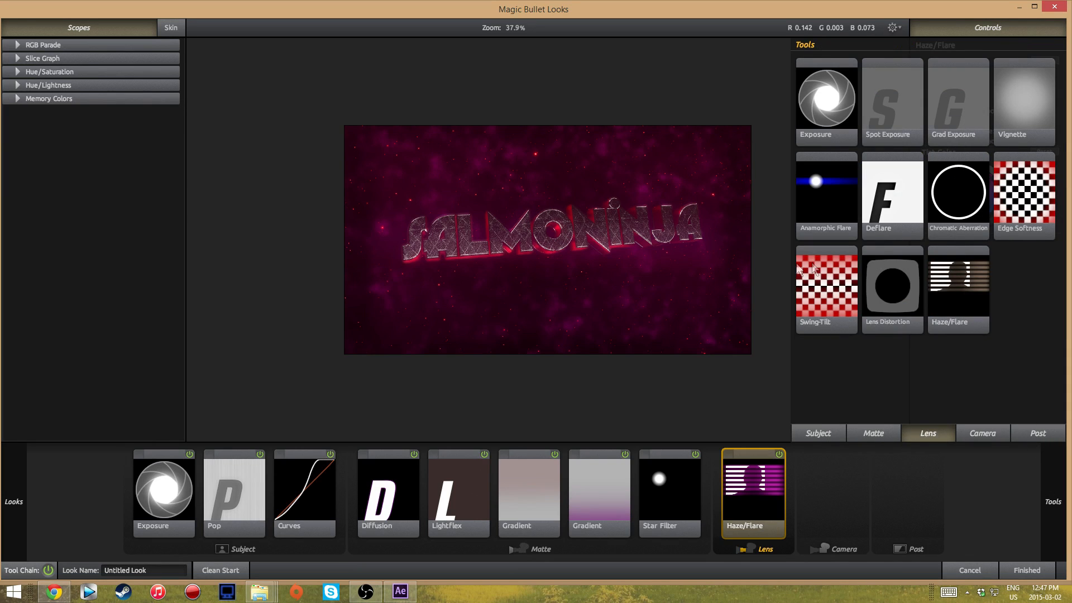
drag(818, 287, 787, 492)
drag(678, 239, 678, 209)
drag(548, 127, 527, 140)
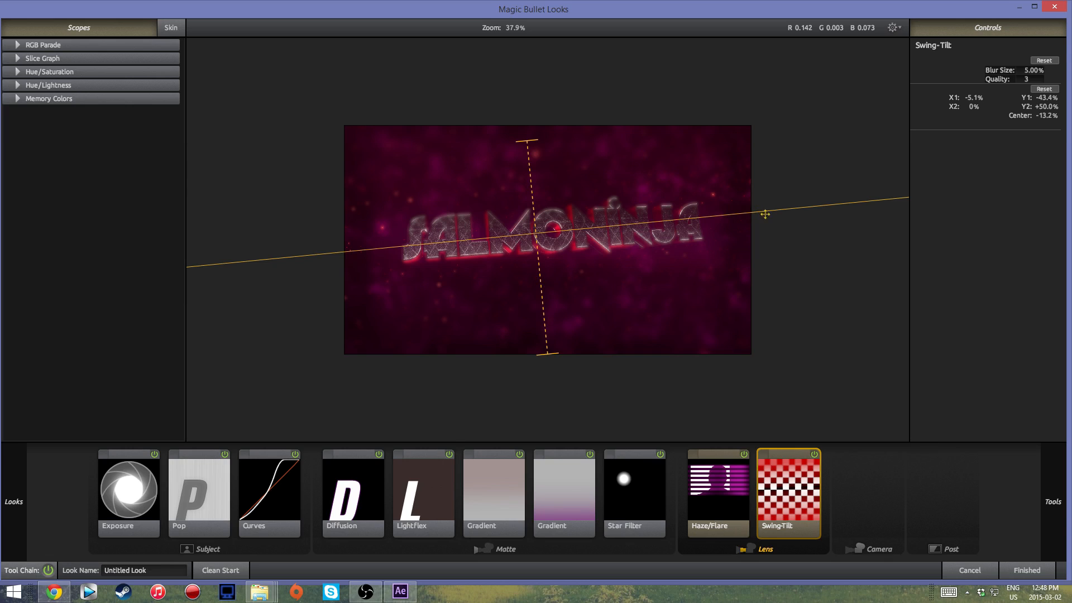
Extend the upper end of the Swing-Tilt line to about X1 -6.7%, Y1 -54.4%, with quality 5 and blur size 2%.
drag(772, 212, 773, 224)
drag(528, 144, 522, 118)
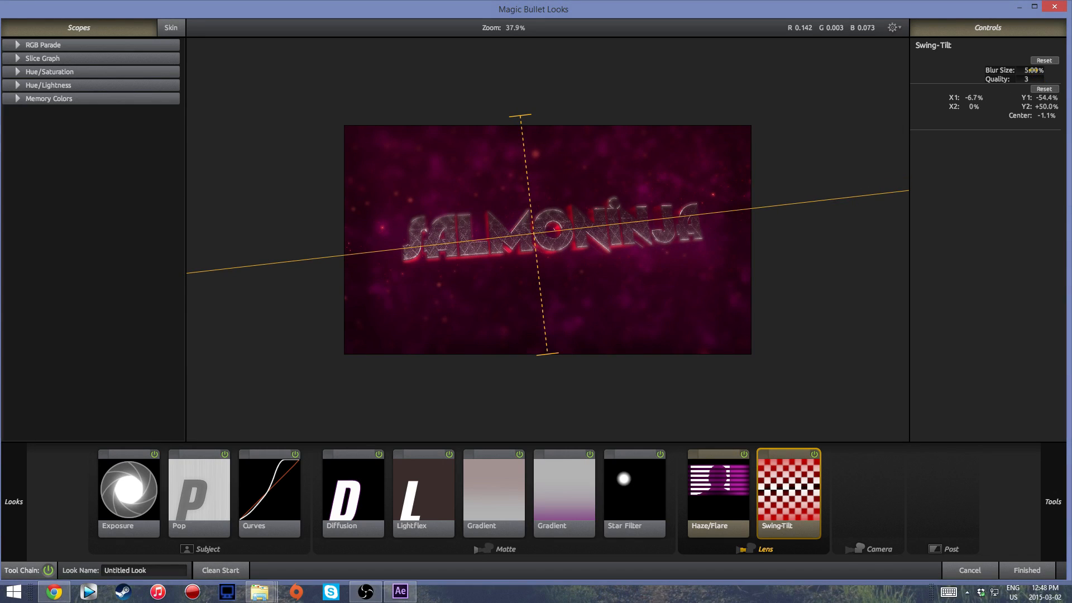
click(1026, 79)
key(Return)
click(1033, 70)
text(3)
key(Return)
click(1032, 71)
text(2)
key(Return)
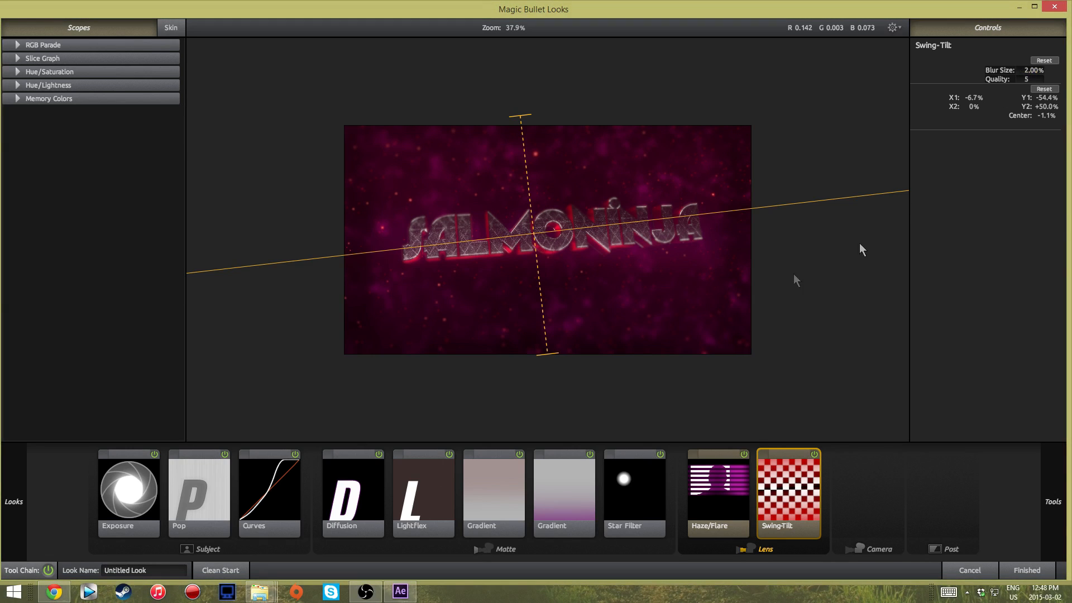
Add the Edge Softness tool to the Lens section and widen its inner sharp circle to cover the whole title.
mouse_move(1054, 502)
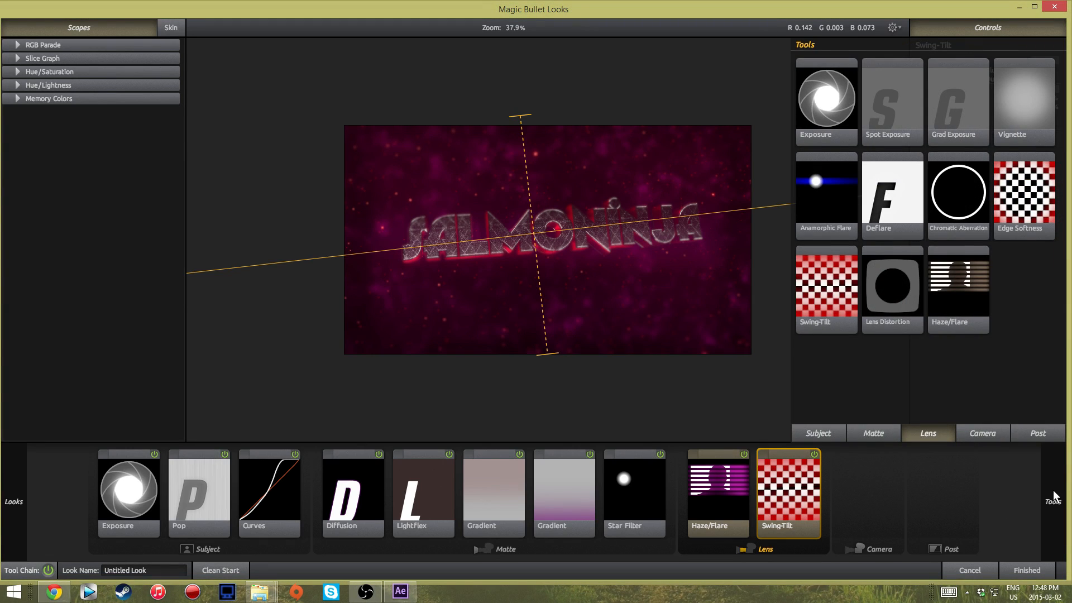
drag(1026, 201, 837, 492)
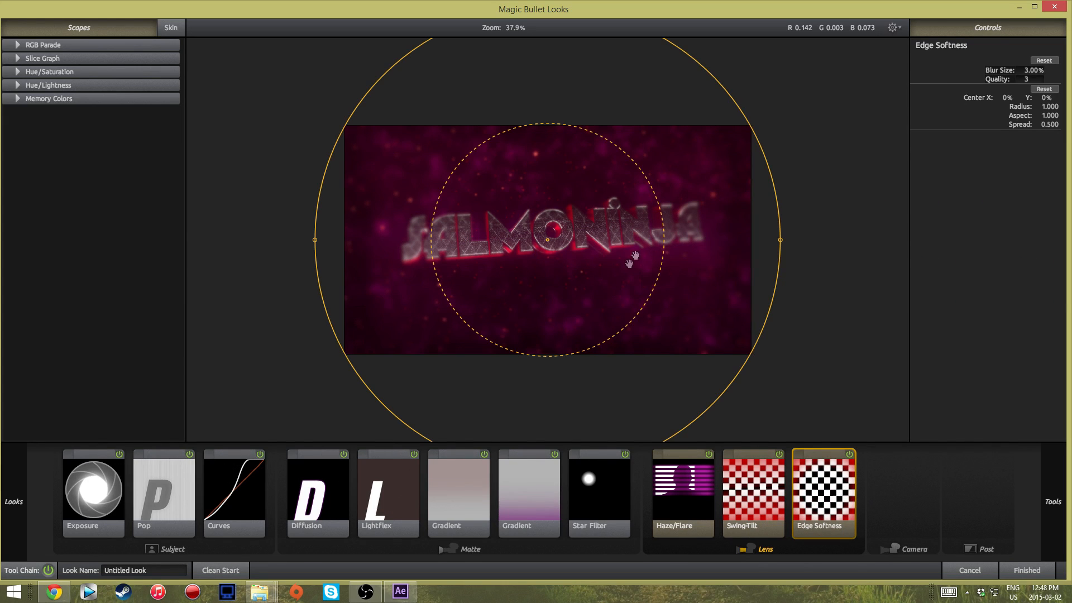
drag(664, 240, 733, 235)
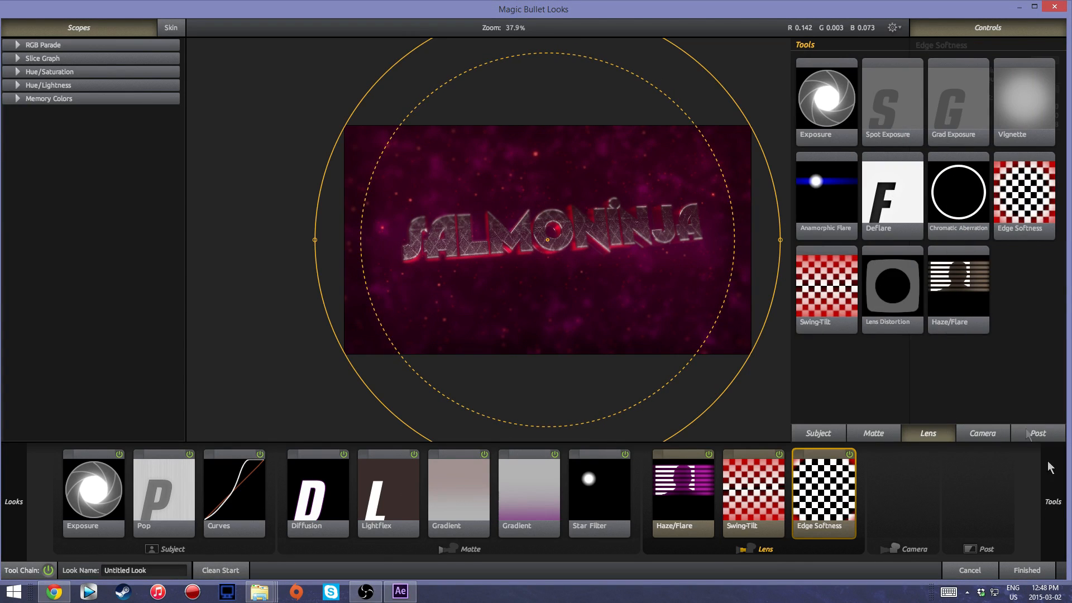
Add the LUT tool to the Camera section of the look.
click(974, 434)
scroll(968, 354, down, 3)
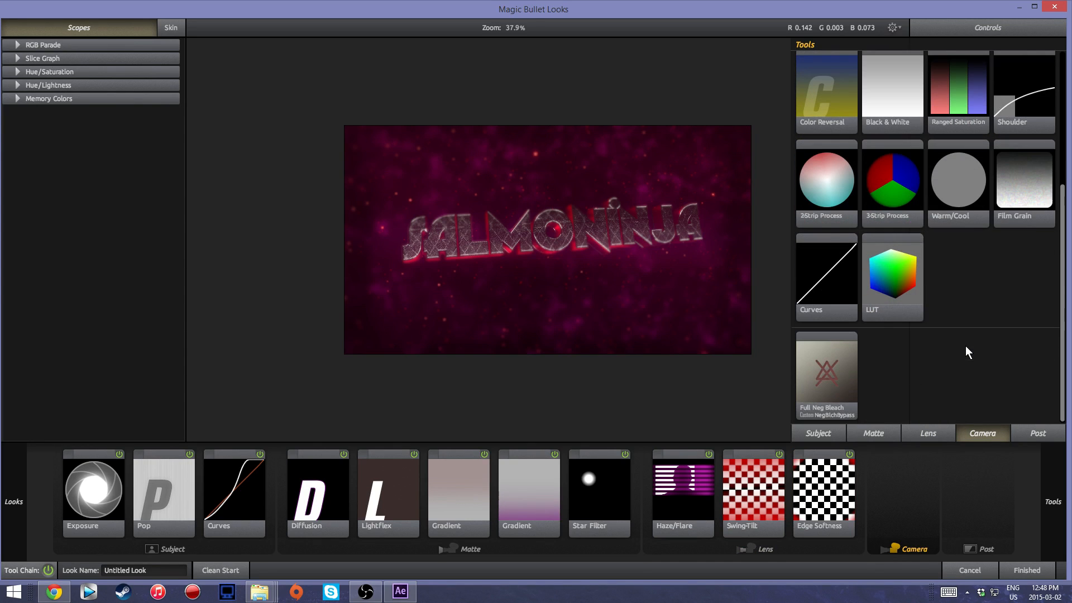
drag(875, 272, 883, 485)
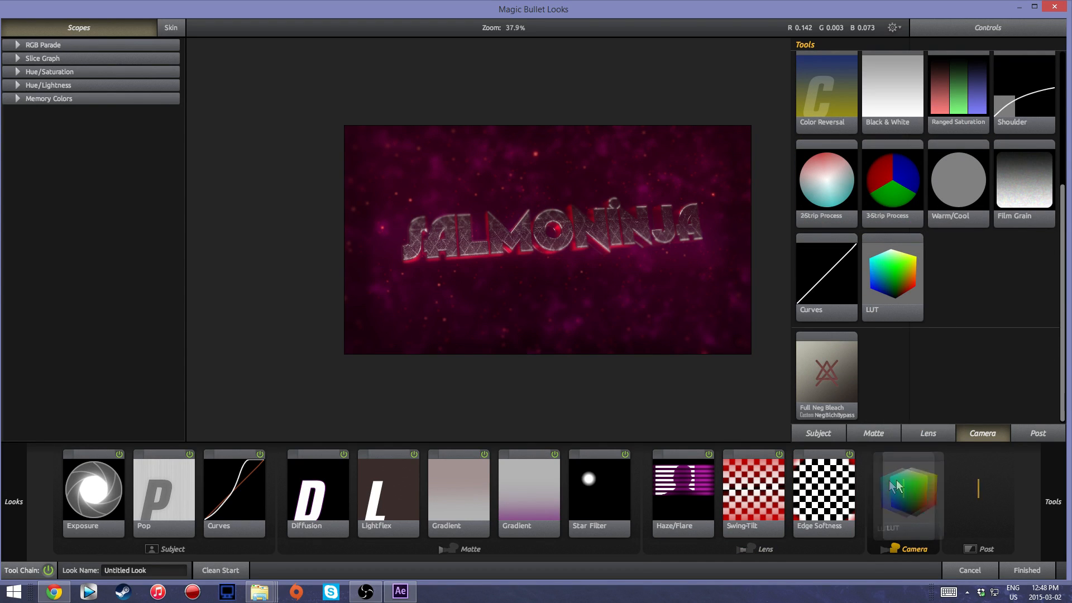
Try the Prolost Flat To Mojo and Prolost Flat To Standard presets on the LUT tool.
click(977, 61)
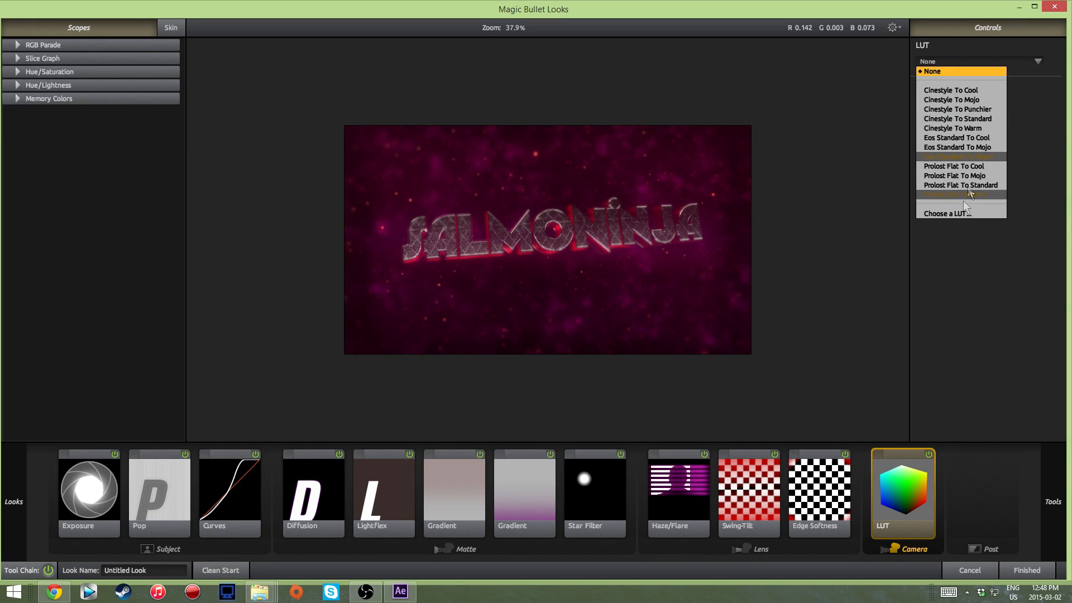
click(976, 175)
click(975, 62)
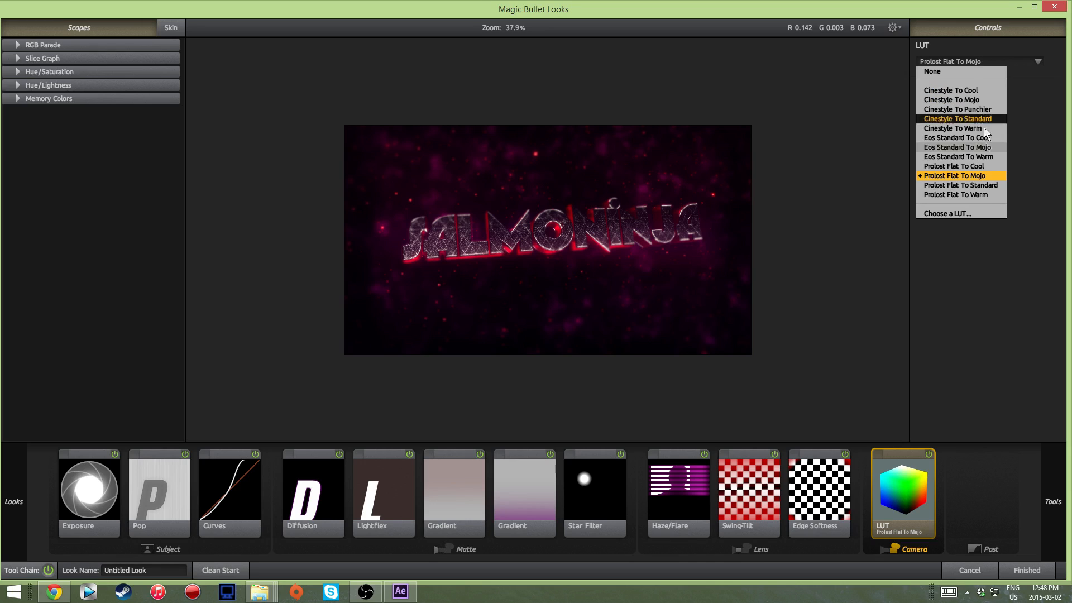
click(985, 177)
click(984, 61)
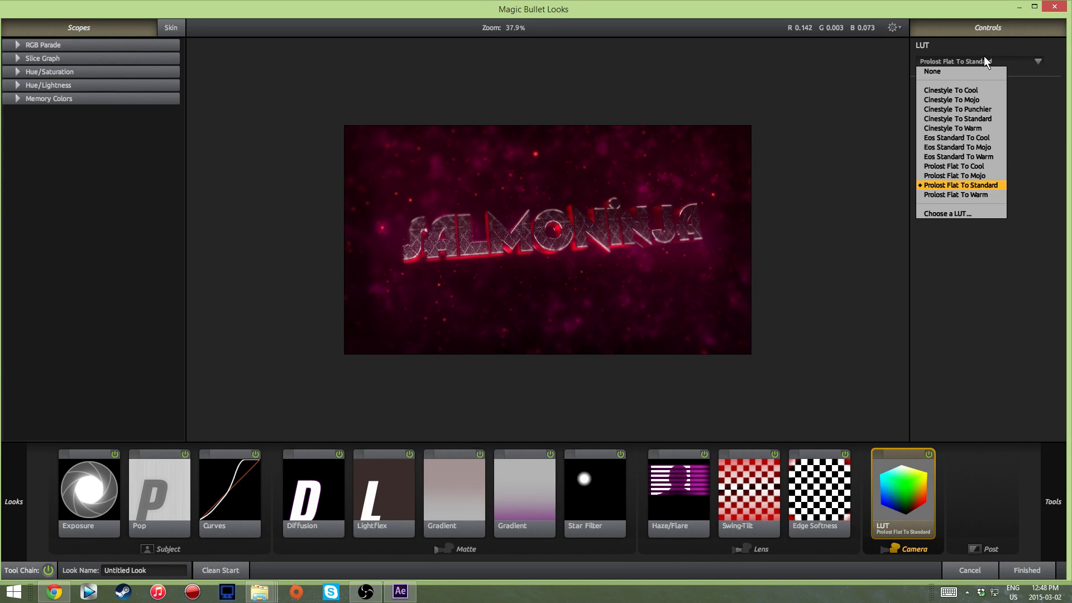
click(986, 175)
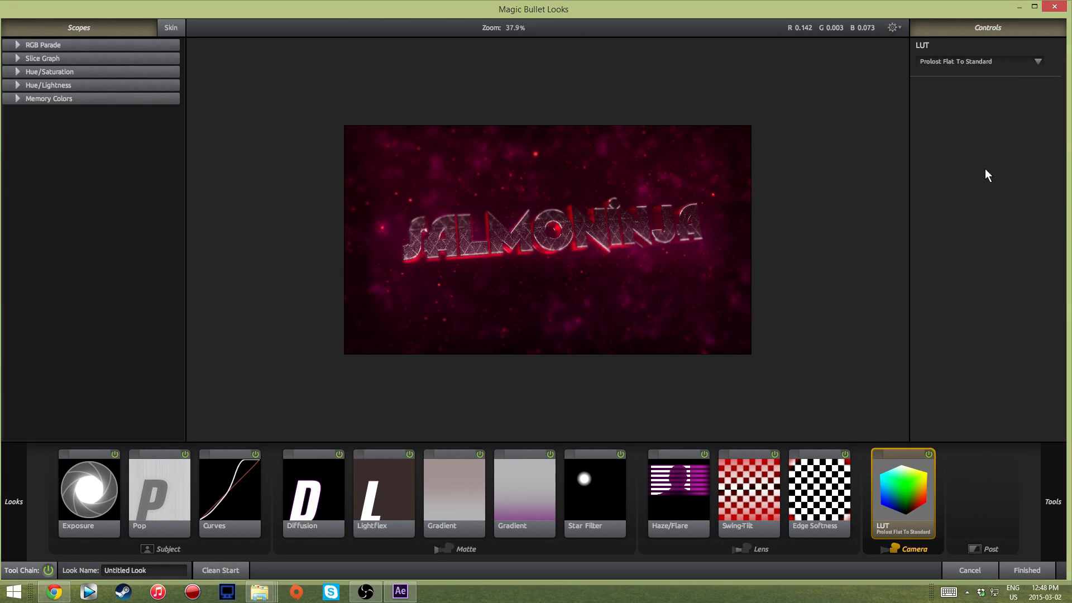
Try the LUT presets Cinestyle To Cool and Cinestyle To Warm, leaving Cinestyle To Warm selected.
click(982, 63)
click(982, 90)
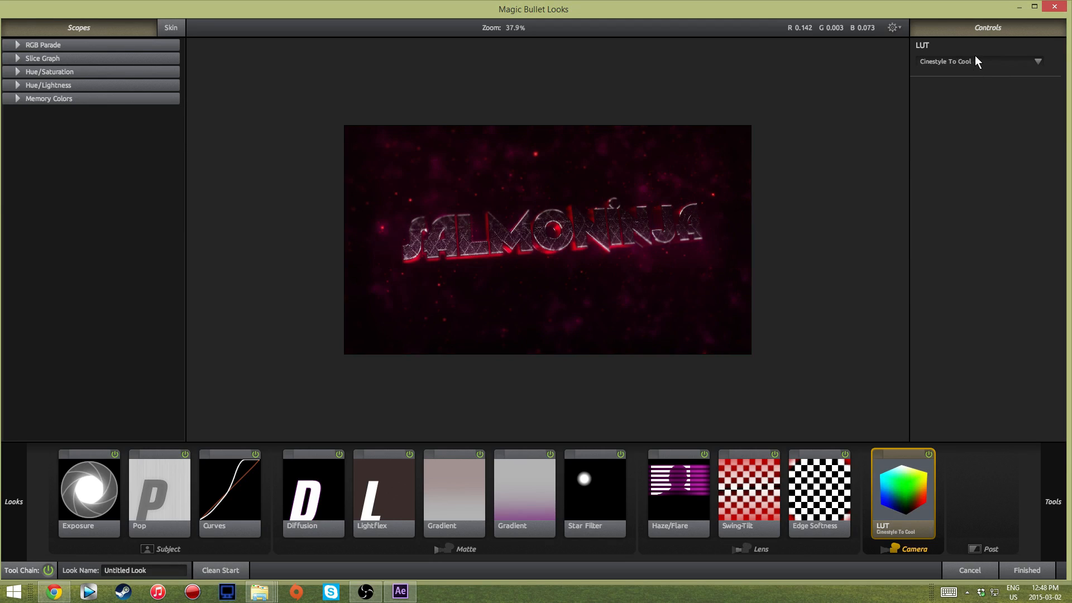
click(976, 62)
click(983, 99)
click(980, 67)
click(983, 95)
click(983, 62)
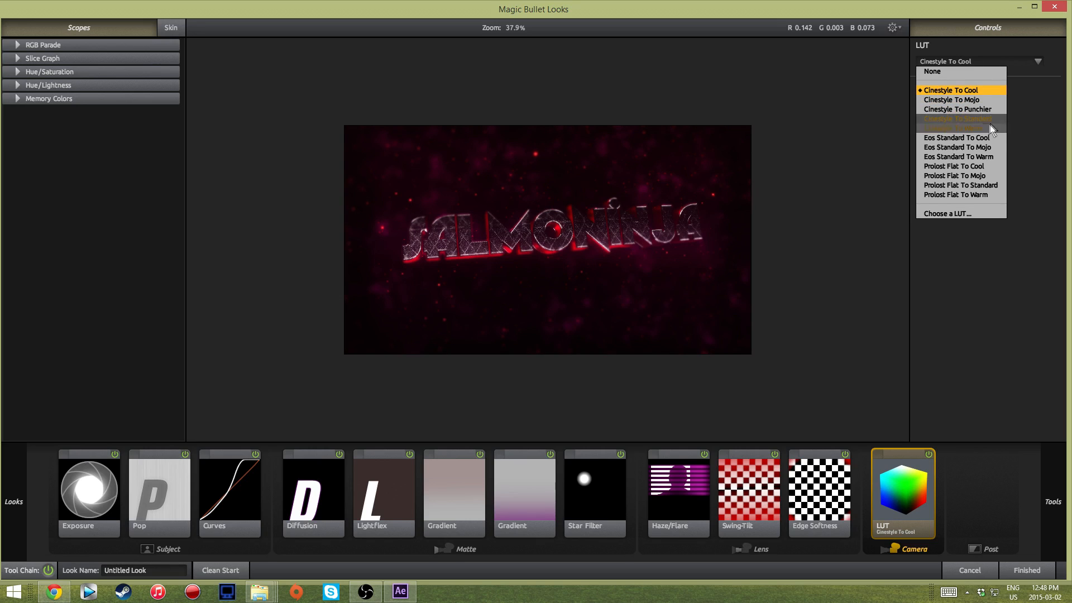
click(988, 129)
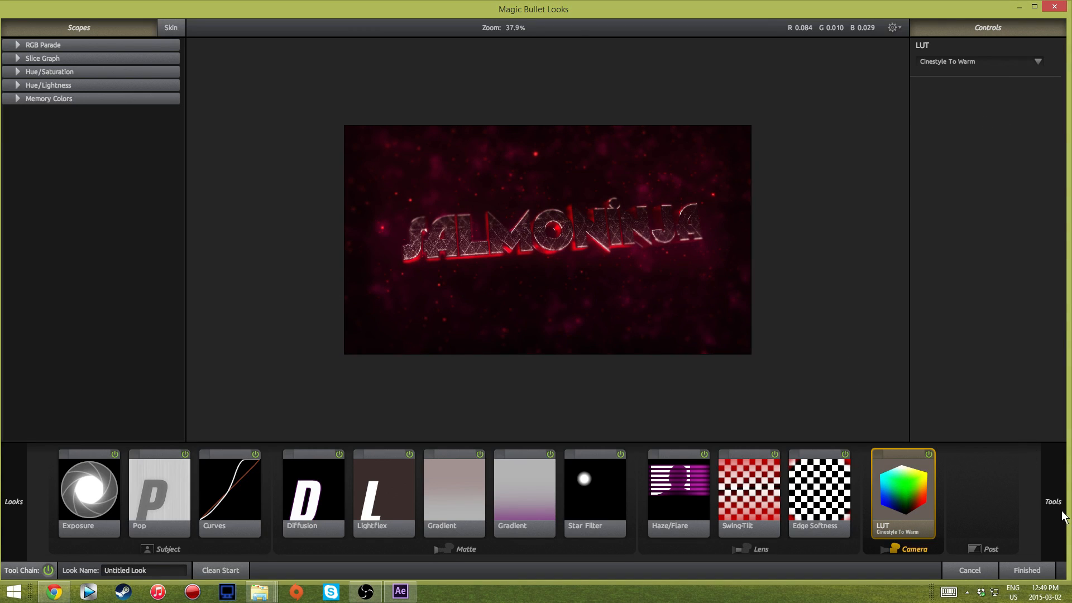
Add the Colorista 3-Way tool to the Post section of the look.
mouse_move(1060, 508)
click(1037, 434)
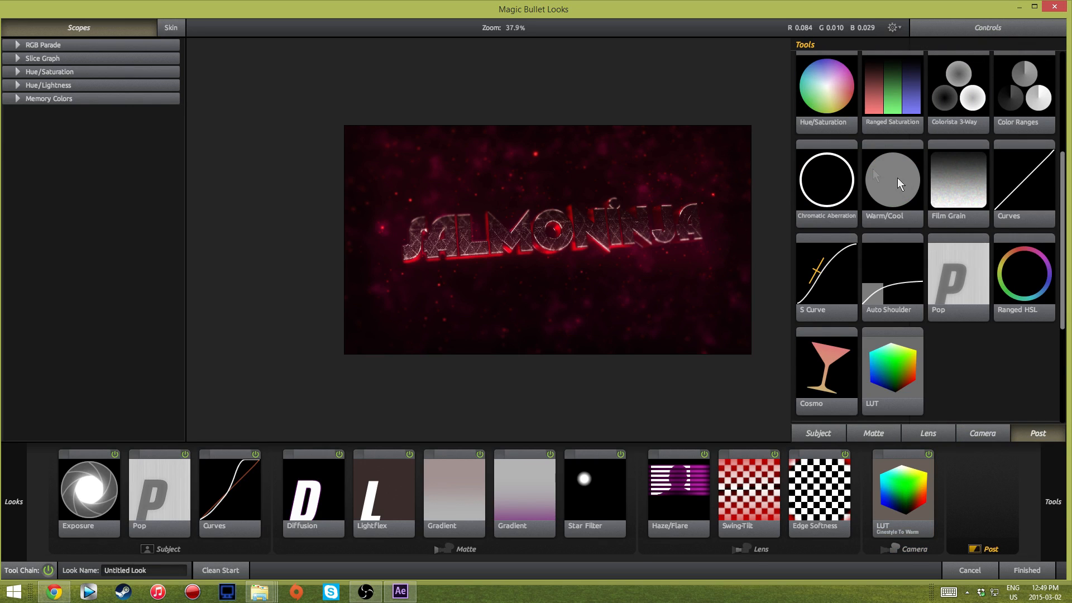
scroll(983, 320, up, 2)
drag(957, 162, 971, 497)
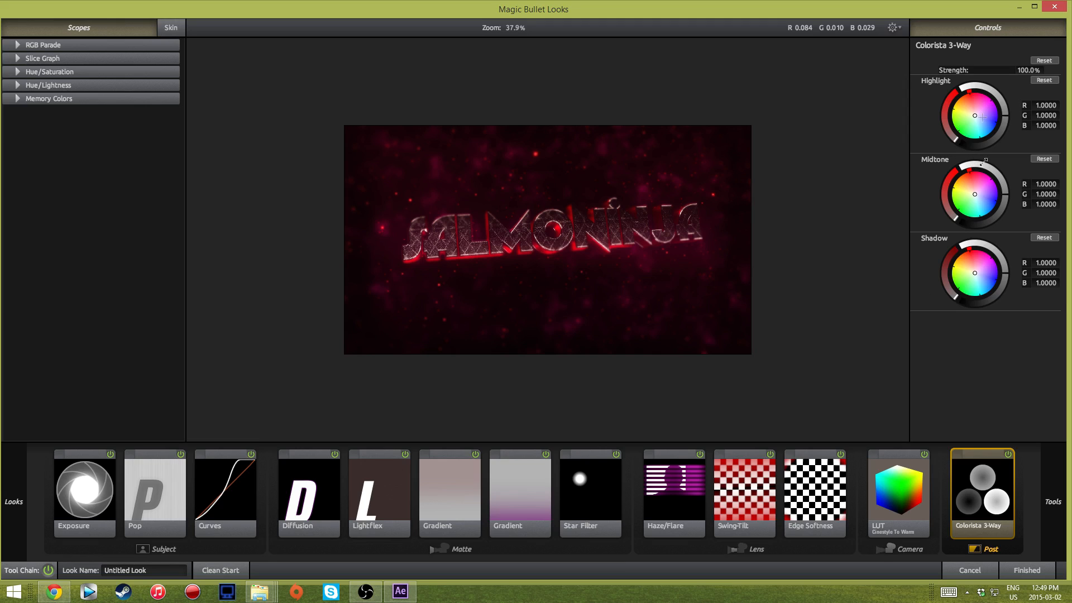
Tint the Colorista 3-Way highlights strongly red, about R 2.43, G 0.03, B 0.54.
drag(971, 120, 986, 100)
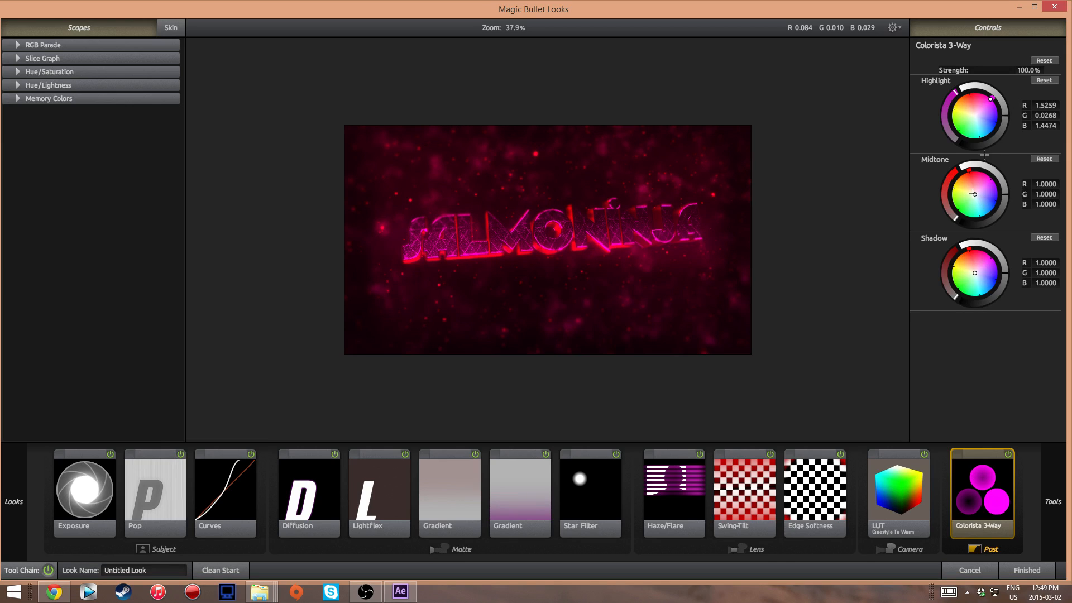
drag(997, 97, 991, 99)
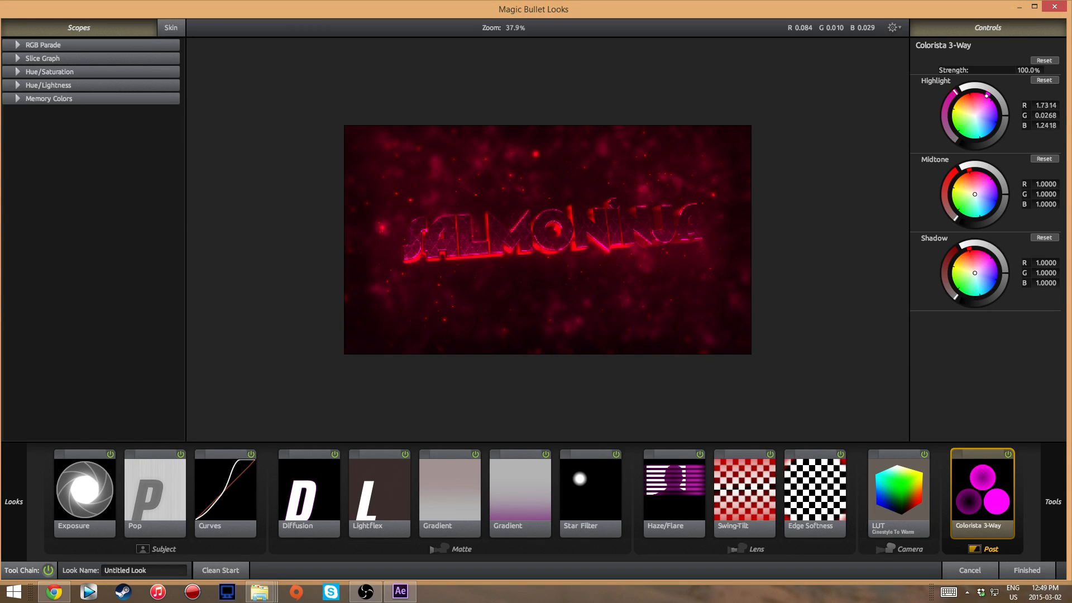
drag(976, 92, 974, 93)
Tint the Colorista midtones violet and the shadows magenta, and lower the tool's strength to about 9%.
drag(974, 194, 974, 191)
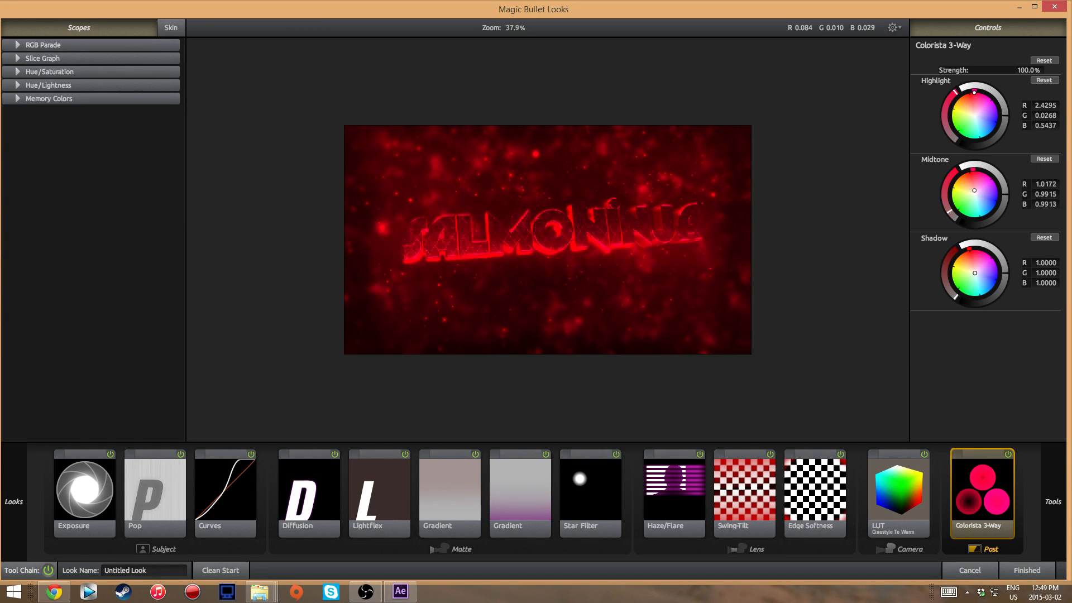
drag(975, 273, 979, 267)
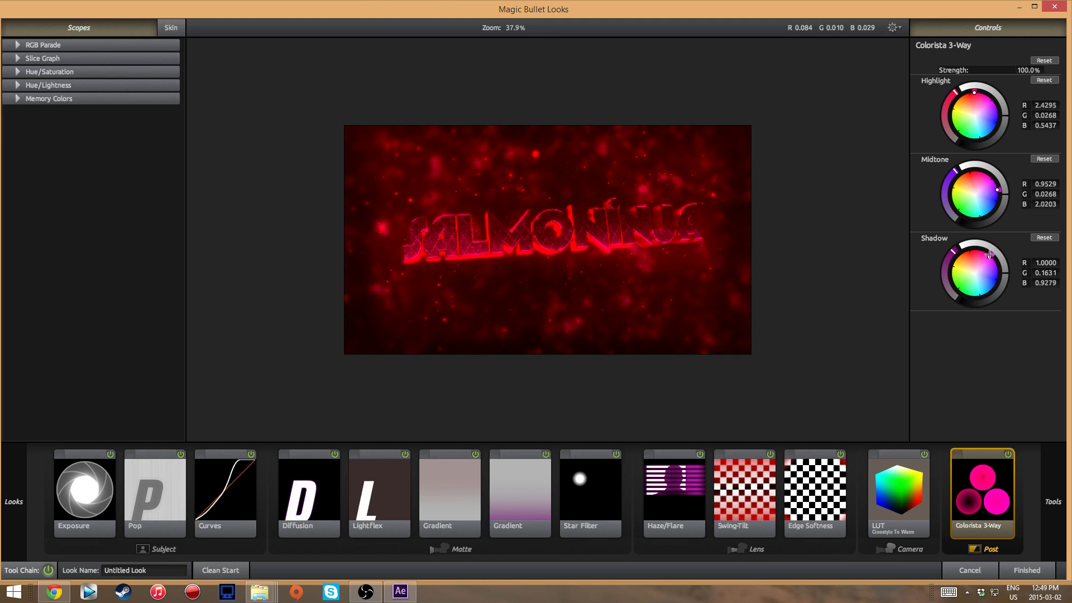
drag(1026, 68, 975, 70)
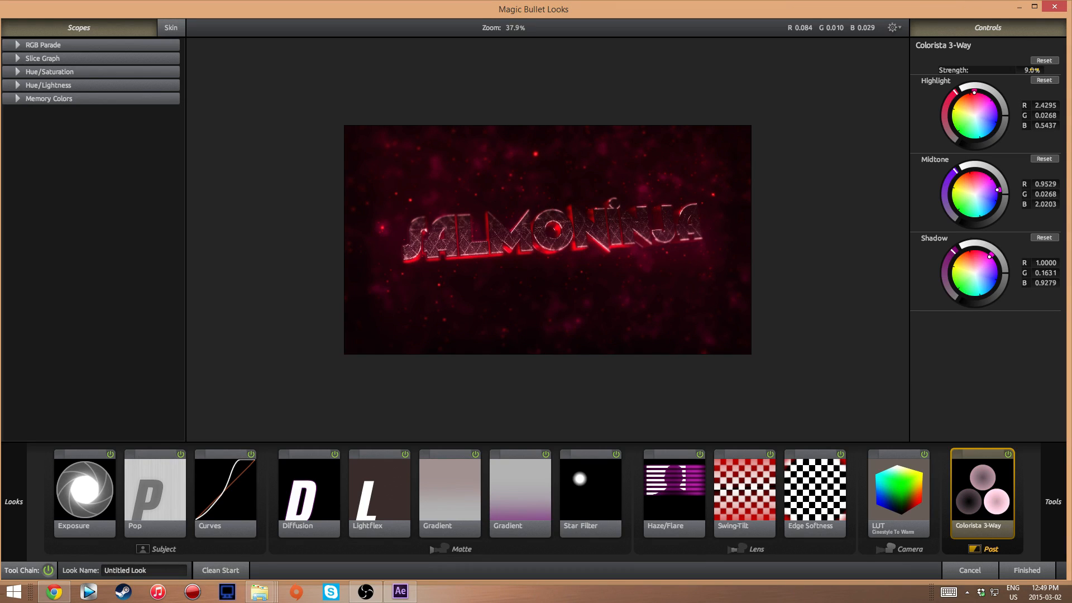
Try Eos Standard To Cool, Cinestyle To Mojo and Cinestyle To Cool as the Camera LUT preset.
click(899, 495)
click(986, 62)
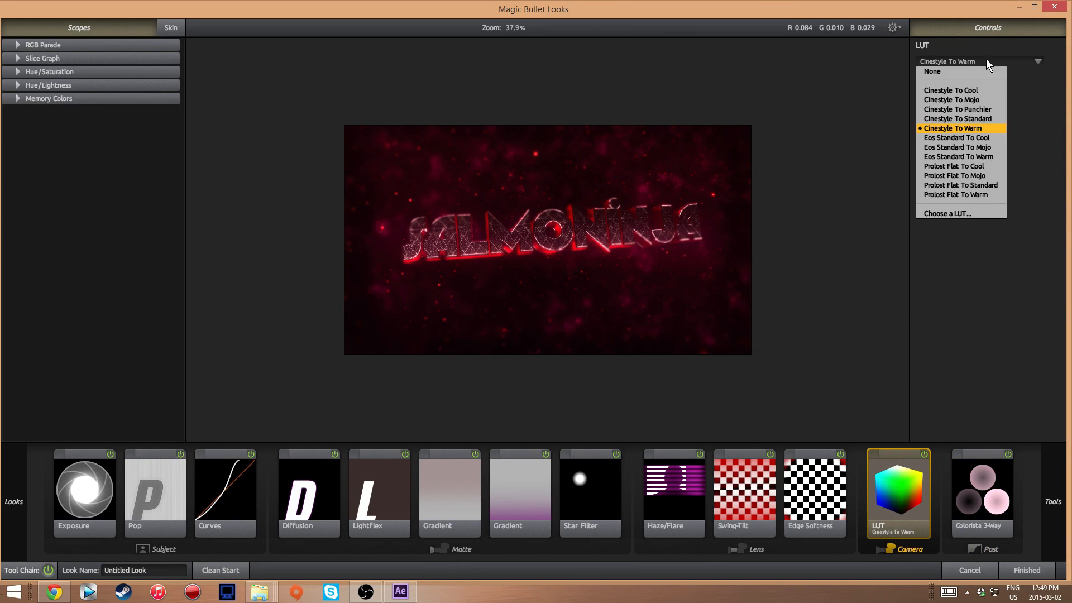
click(984, 122)
click(992, 63)
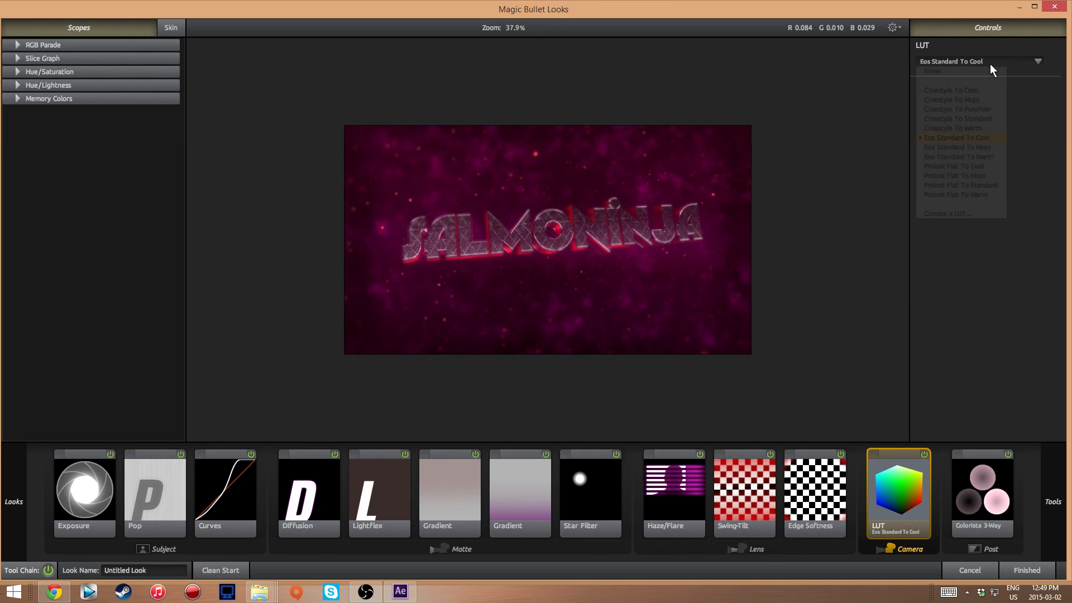
click(985, 98)
click(992, 64)
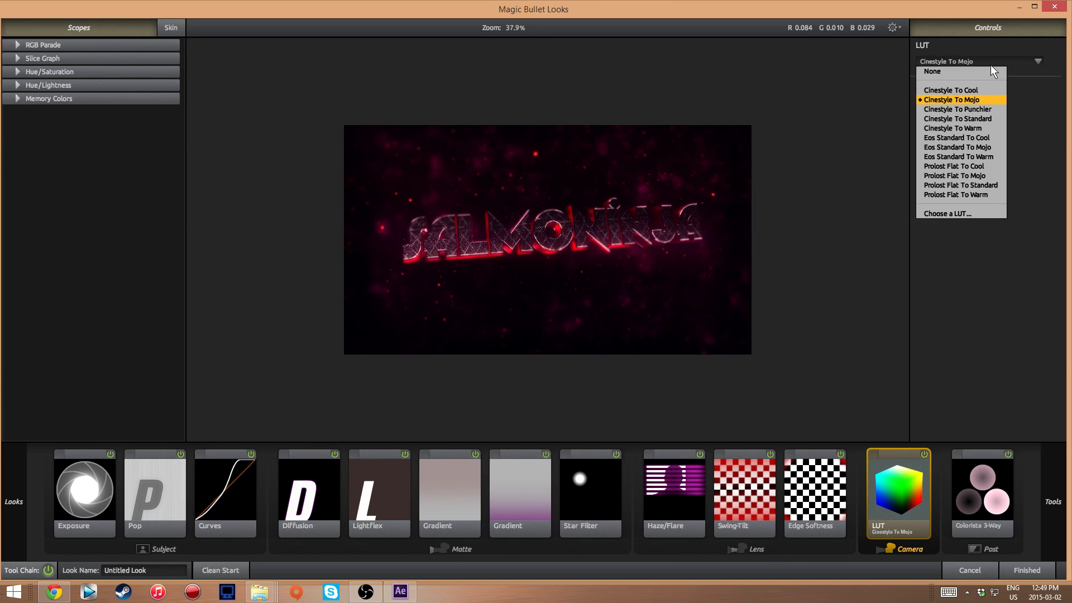
click(988, 96)
Set the LUT to Prolost Flat To Mojo after comparing it with Prolost Flat To Standard, and apply the finished look.
click(993, 64)
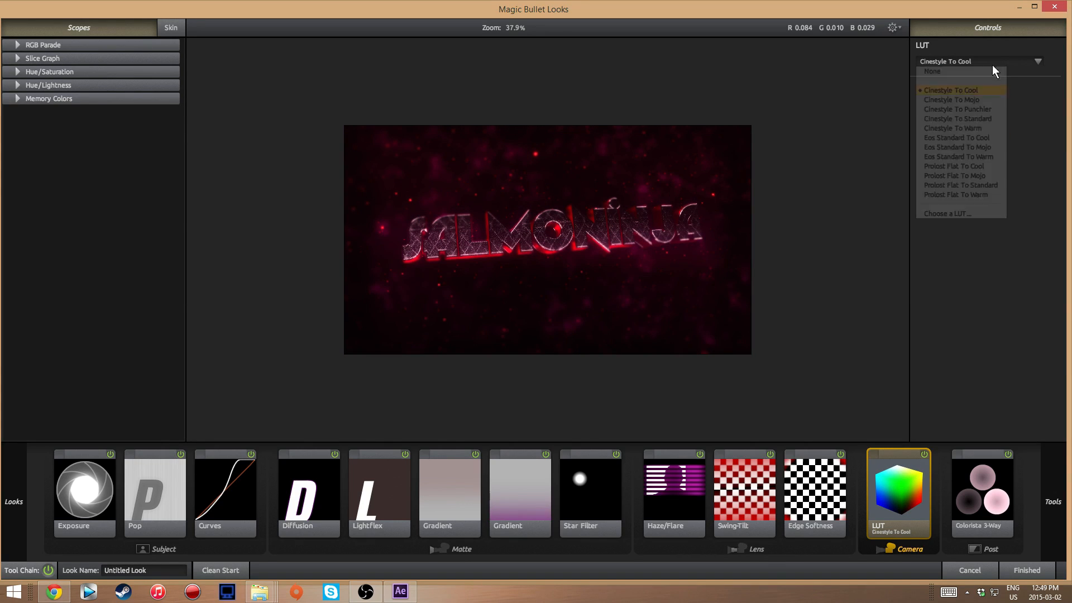
click(987, 176)
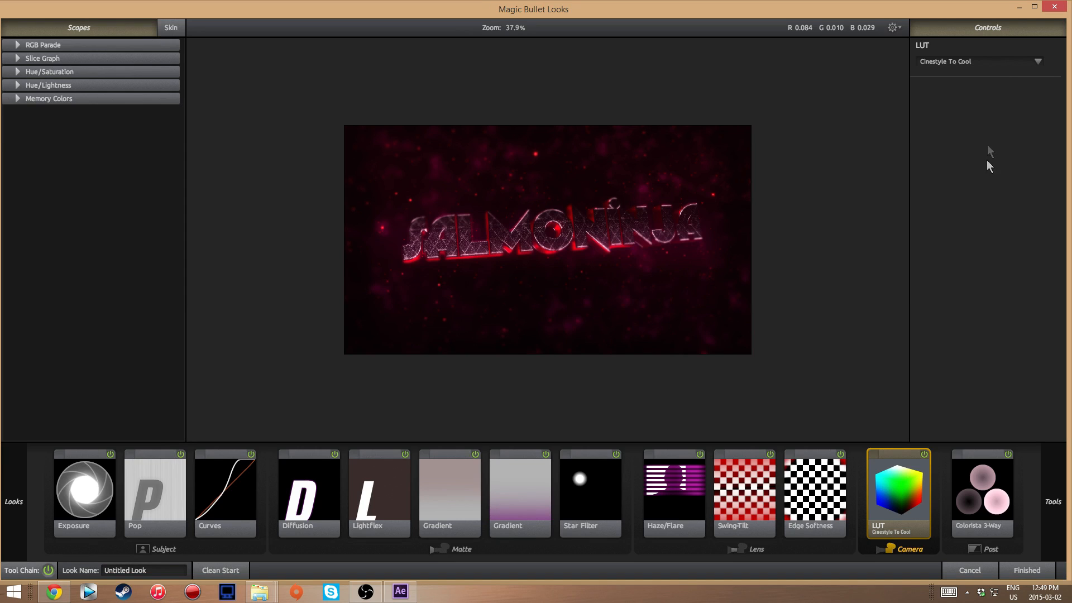
click(991, 64)
click(991, 185)
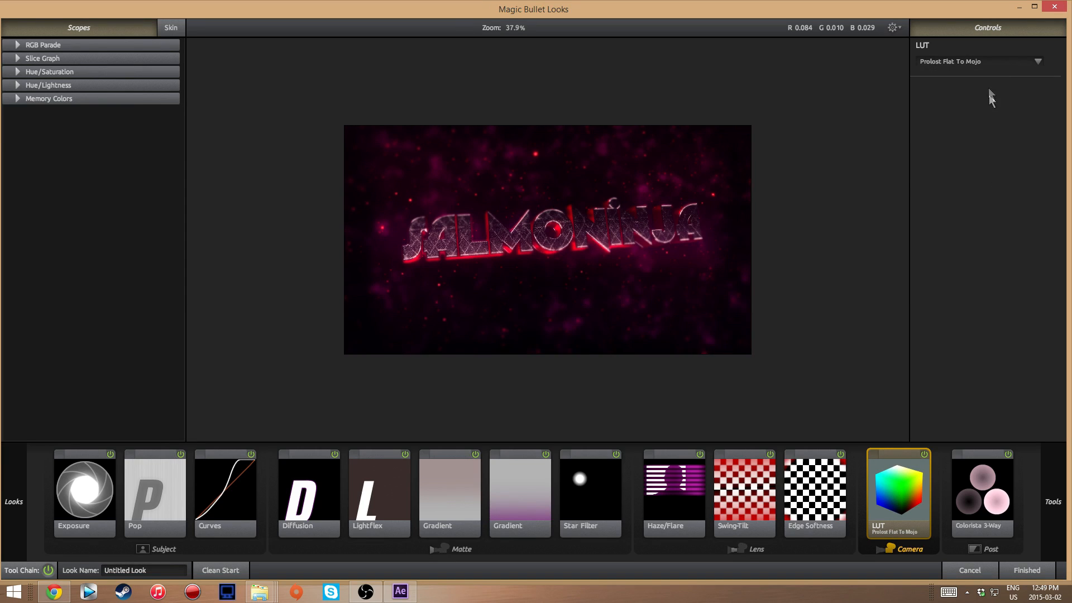
click(975, 60)
click(989, 168)
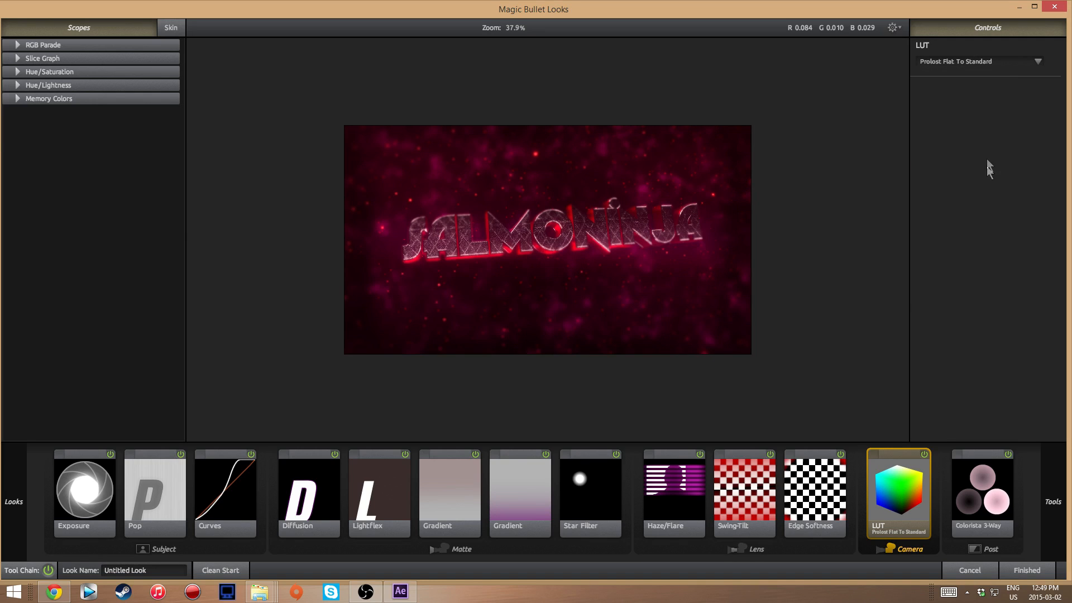
click(980, 66)
click(990, 183)
mouse_move(1047, 498)
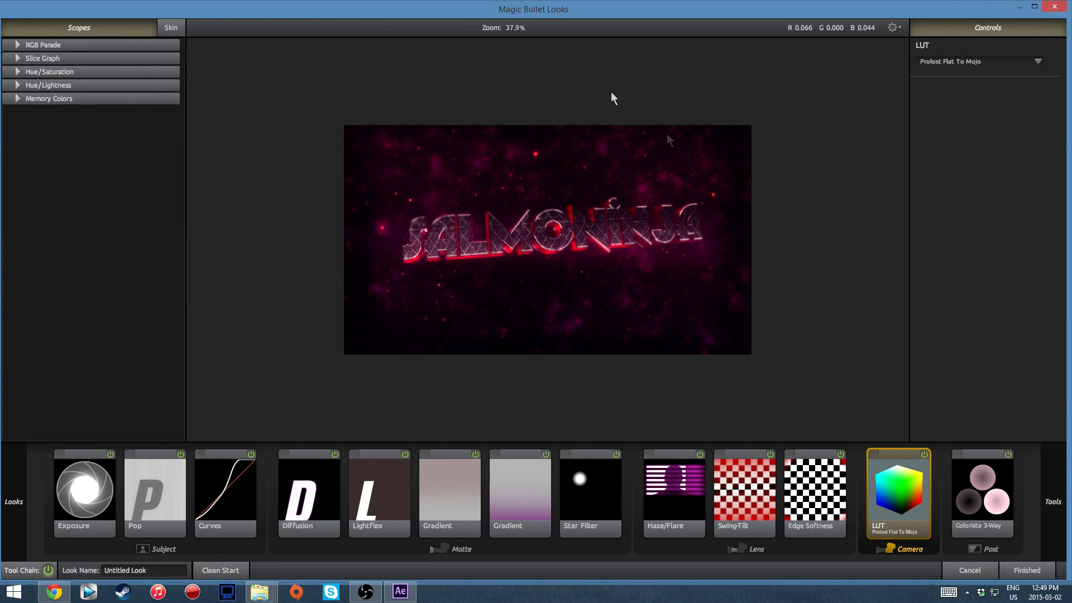
click(1027, 569)
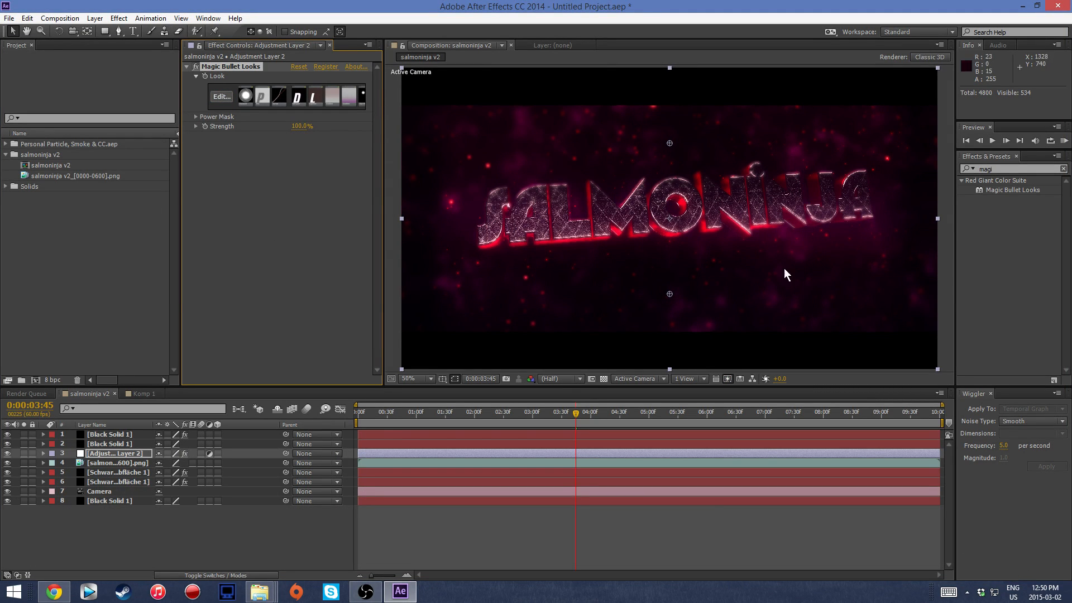
Compare the composition with and without the look by hiding and showing Adjustment Layer 2.
click(7, 454)
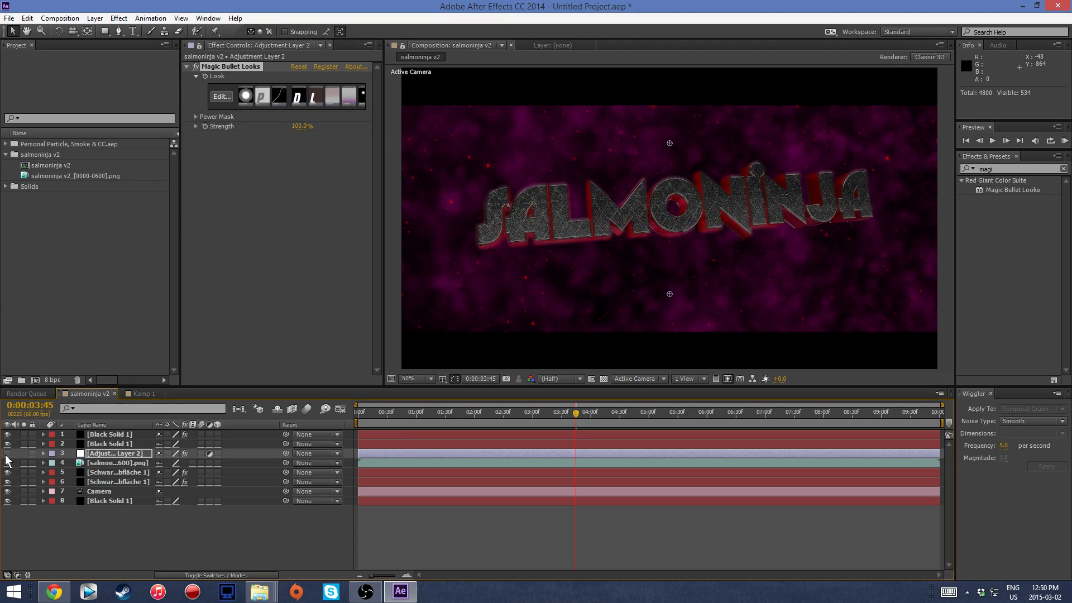
click(7, 454)
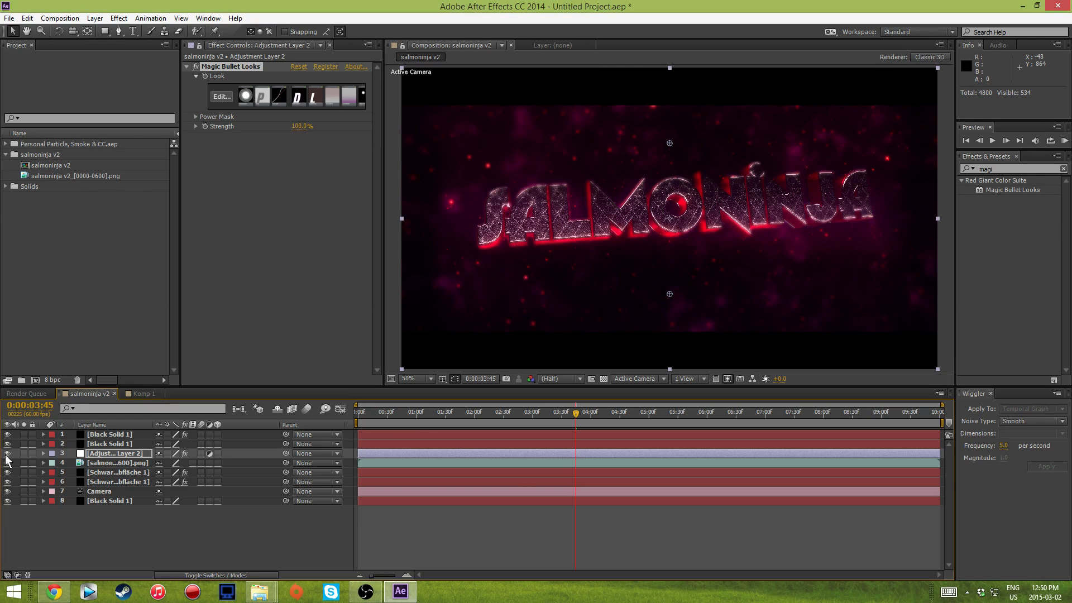
Play a RAM preview of the salmoninja v2 composition from its first frame.
drag(578, 418, 318, 437)
click(1063, 141)
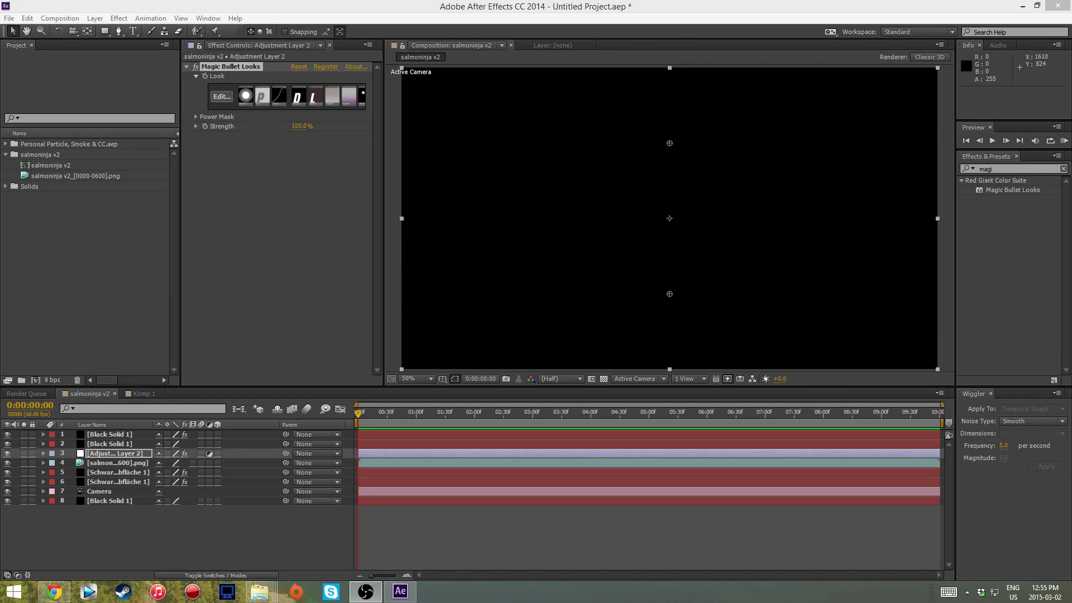
click(803, 227)
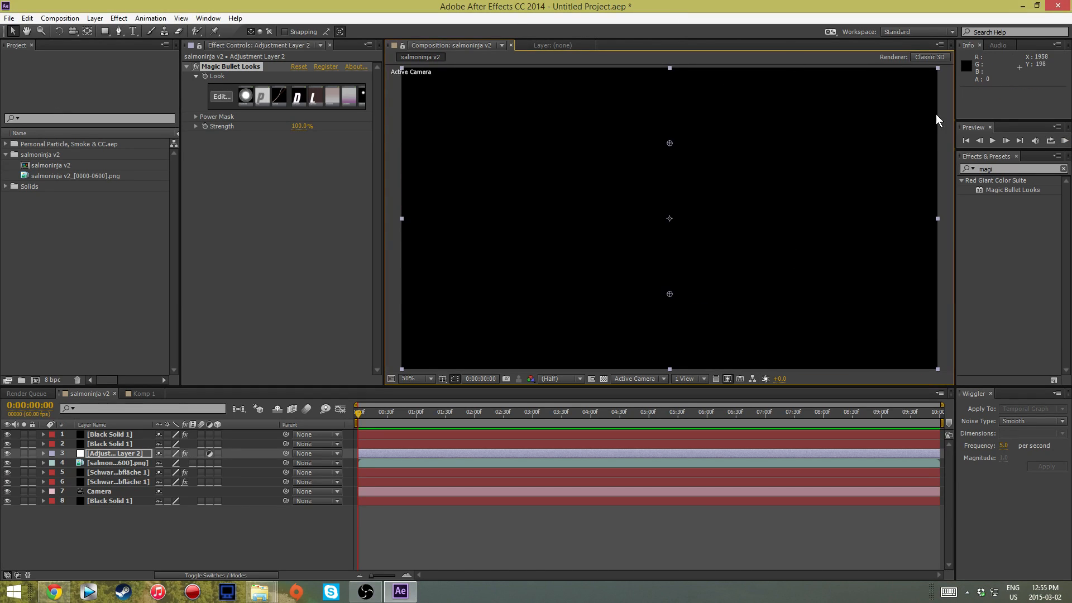
click(1050, 141)
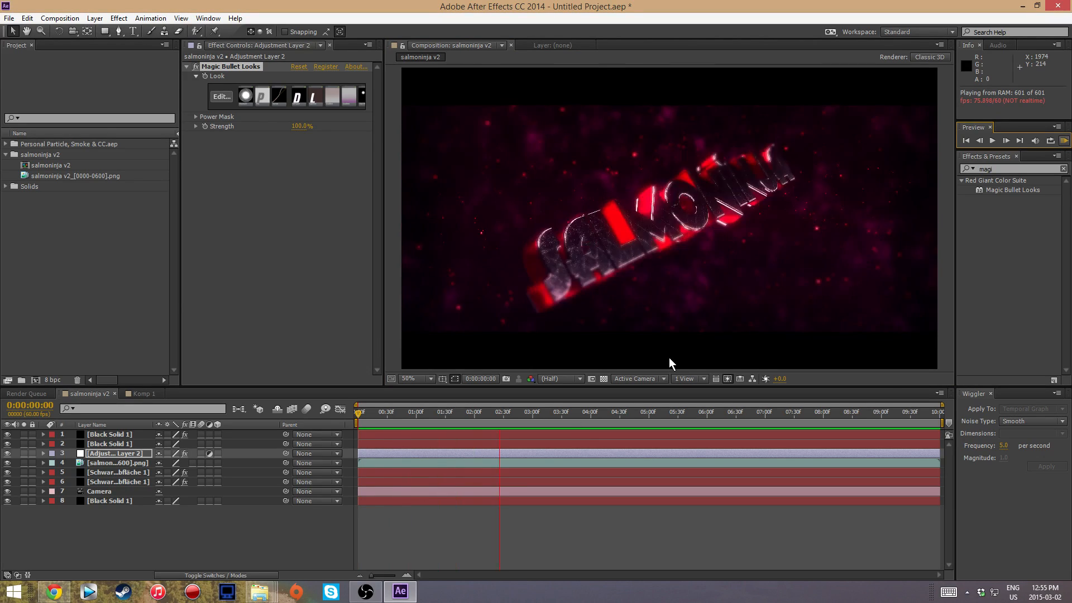
Stop the preview and shorten the salmoninja v2 composition's duration to 600 frames in its composition settings.
click(992, 141)
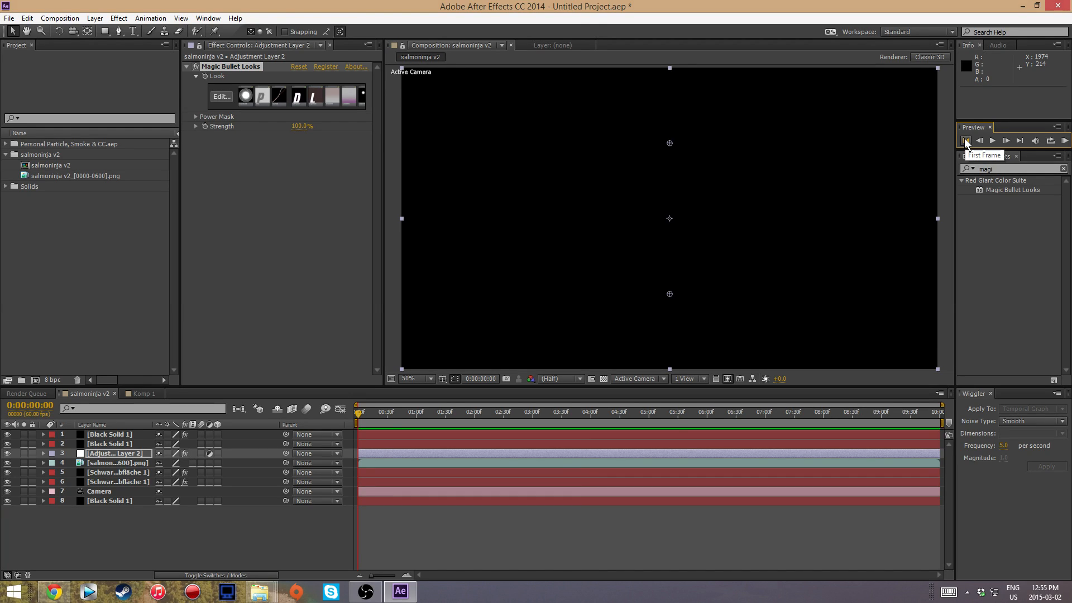
key(ctrl+k)
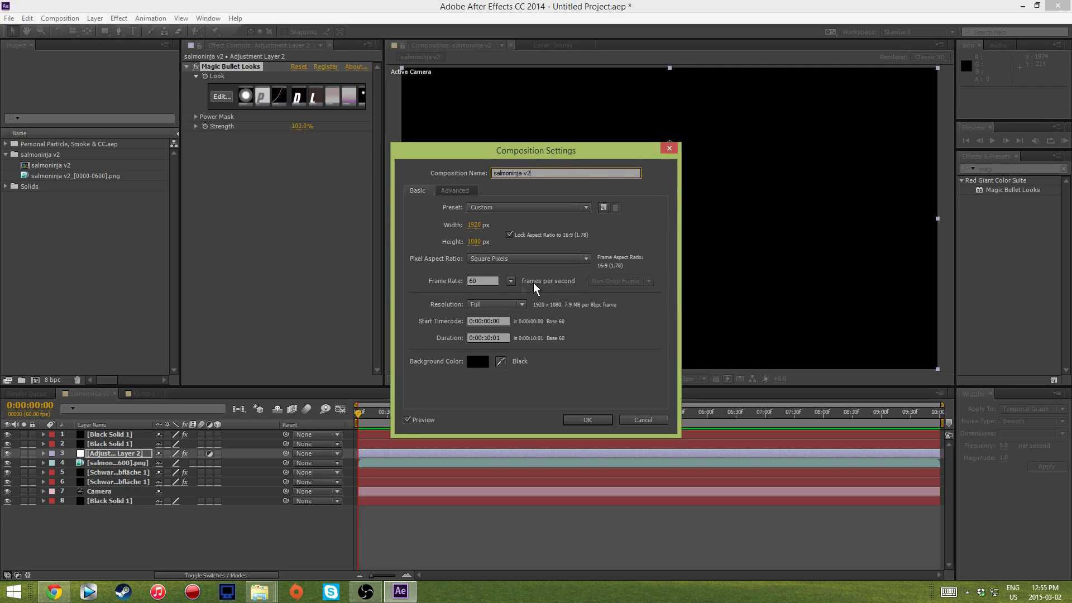
click(502, 337)
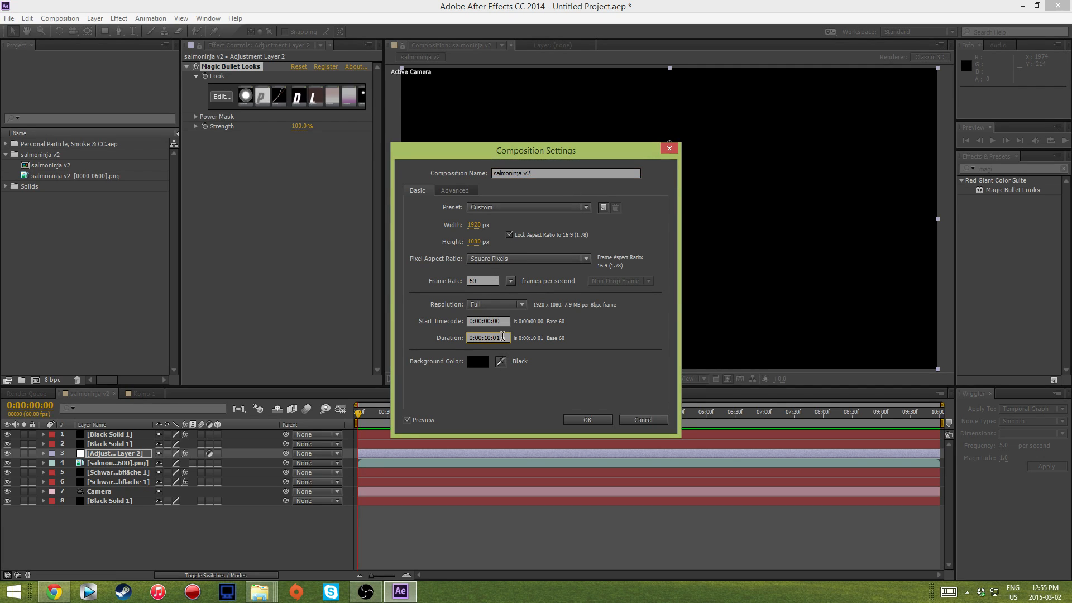
key(Return)
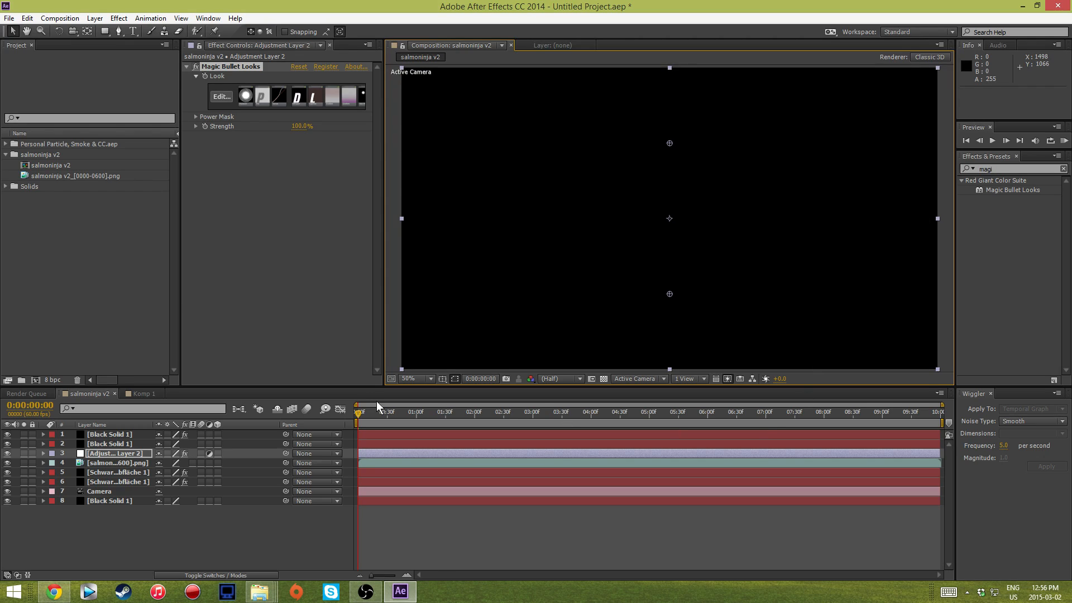
Move the current time to 0:00:02:12 and play a RAM preview of the shortened composition.
drag(361, 417, 489, 420)
click(1063, 142)
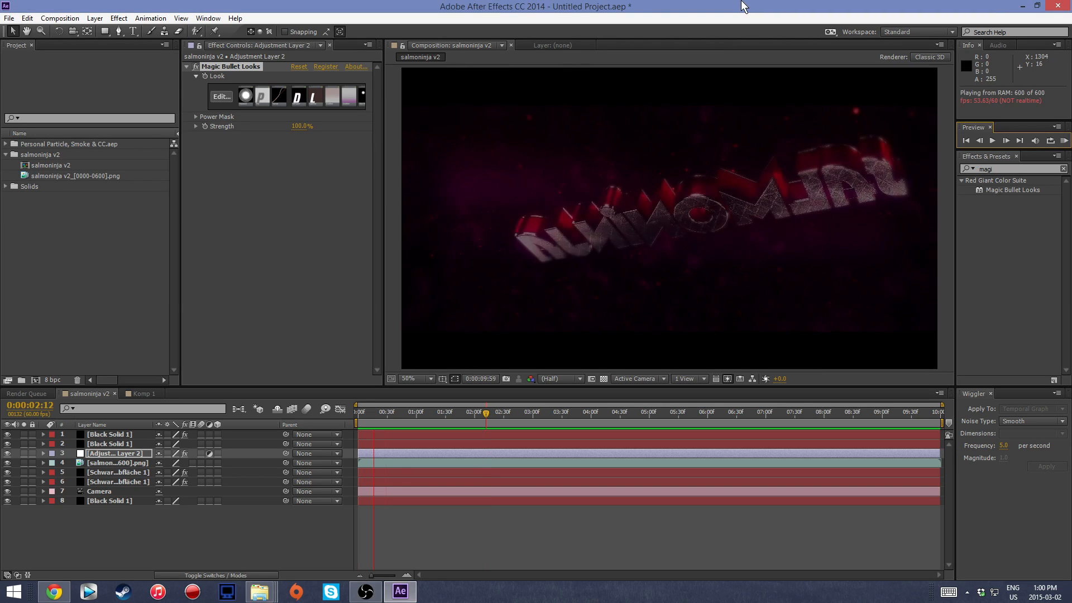
click(992, 142)
Save the project as SalmoNinja v2.aep in the Inrtos > AE intro files folder.
click(9, 18)
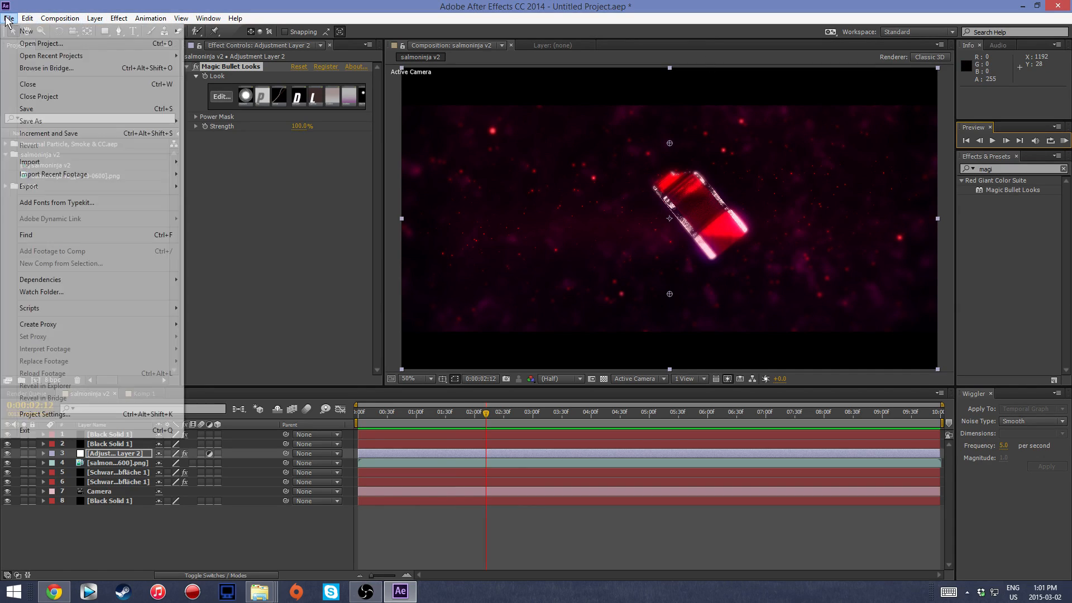
mouse_move(71, 120)
click(214, 121)
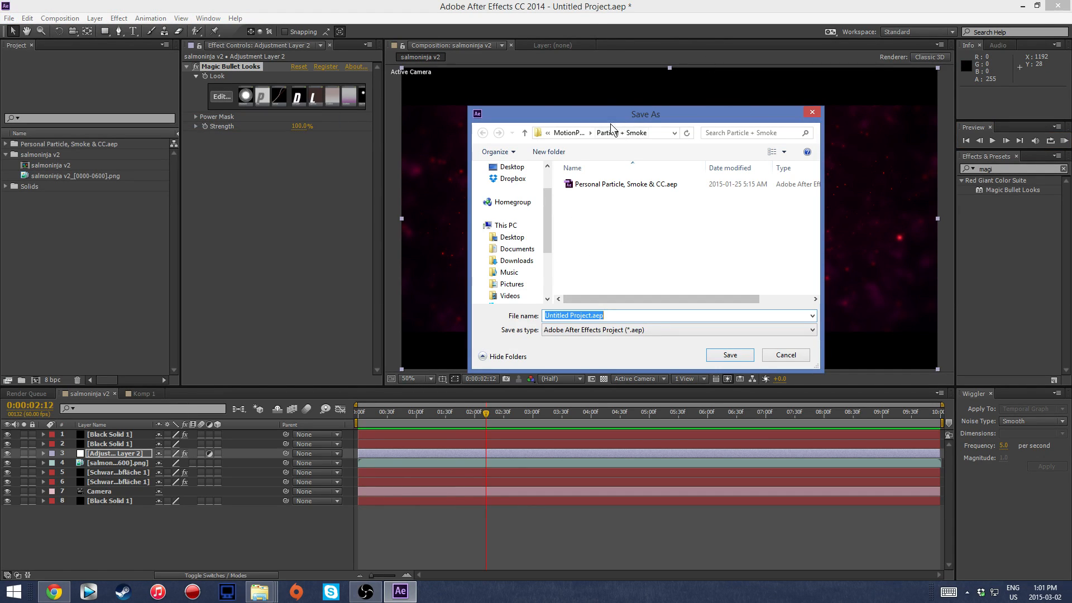
click(570, 133)
click(562, 133)
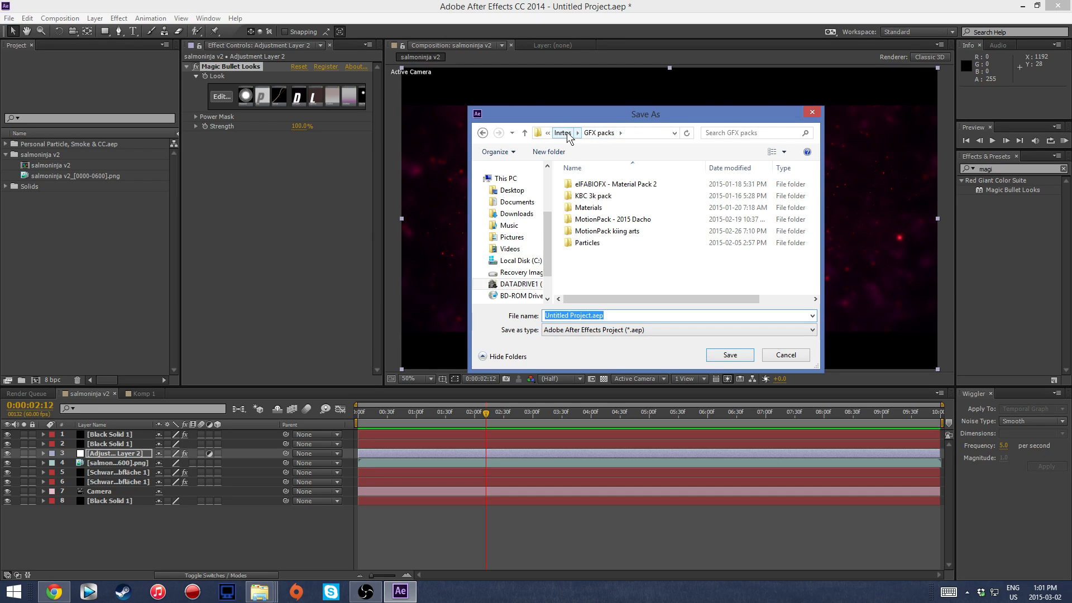
click(567, 133)
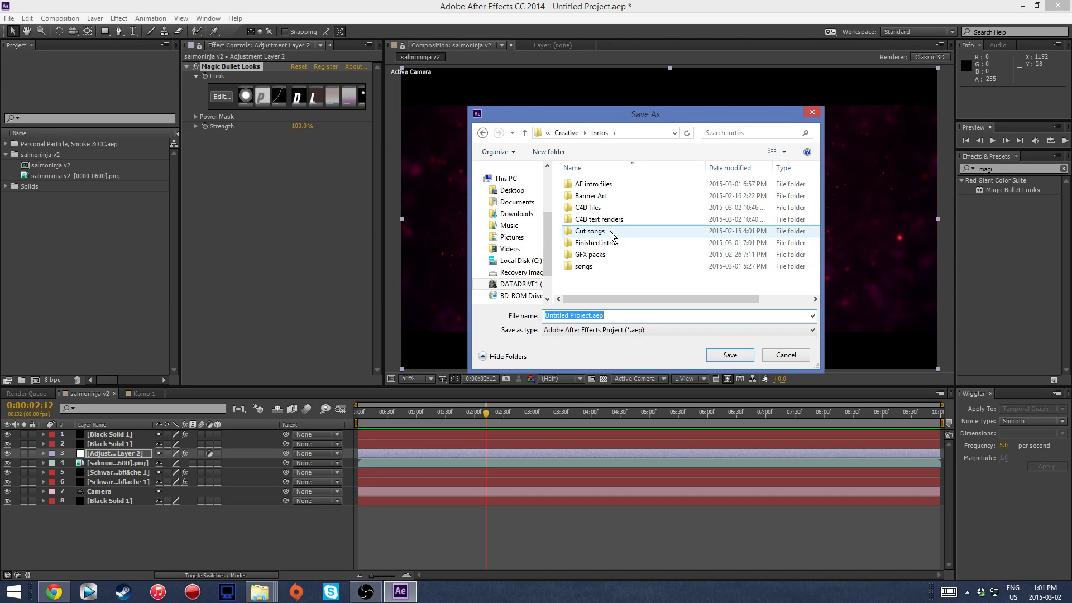
click(619, 188)
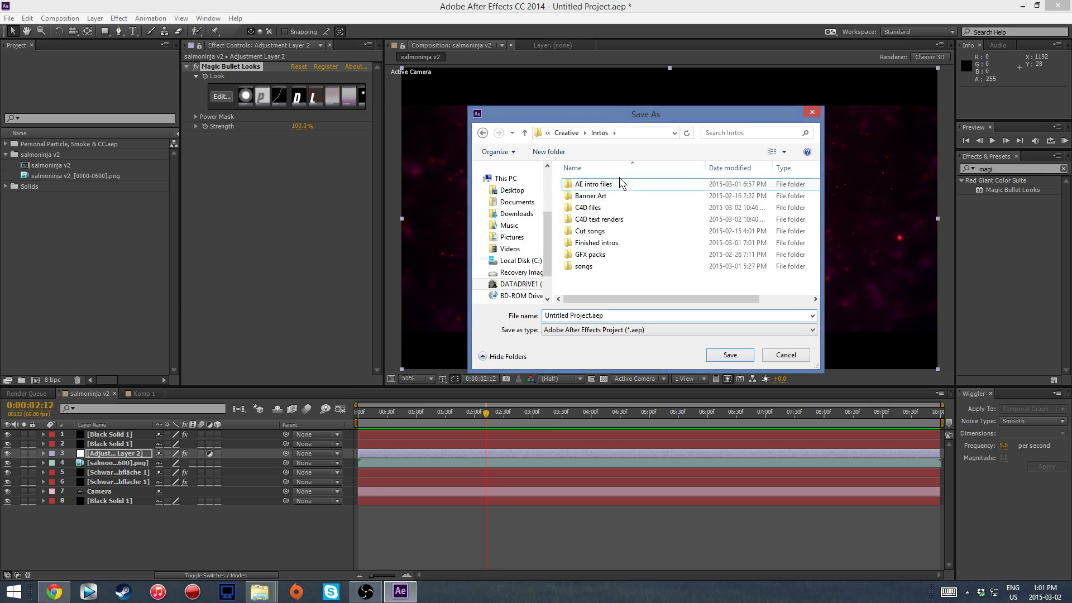
double_click(619, 188)
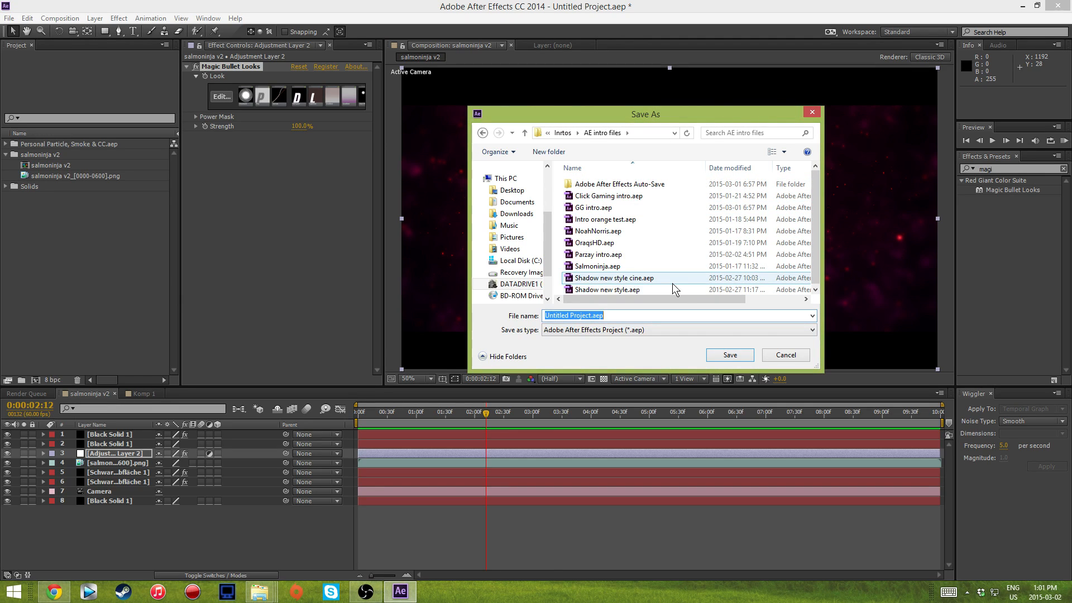
key(Left)
key(Left)
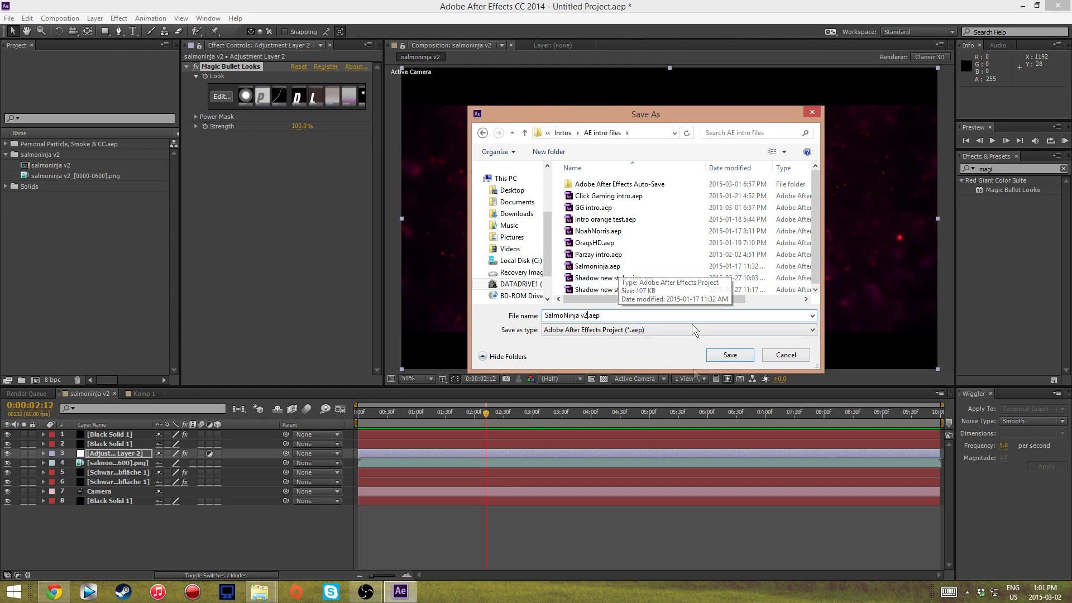
click(729, 355)
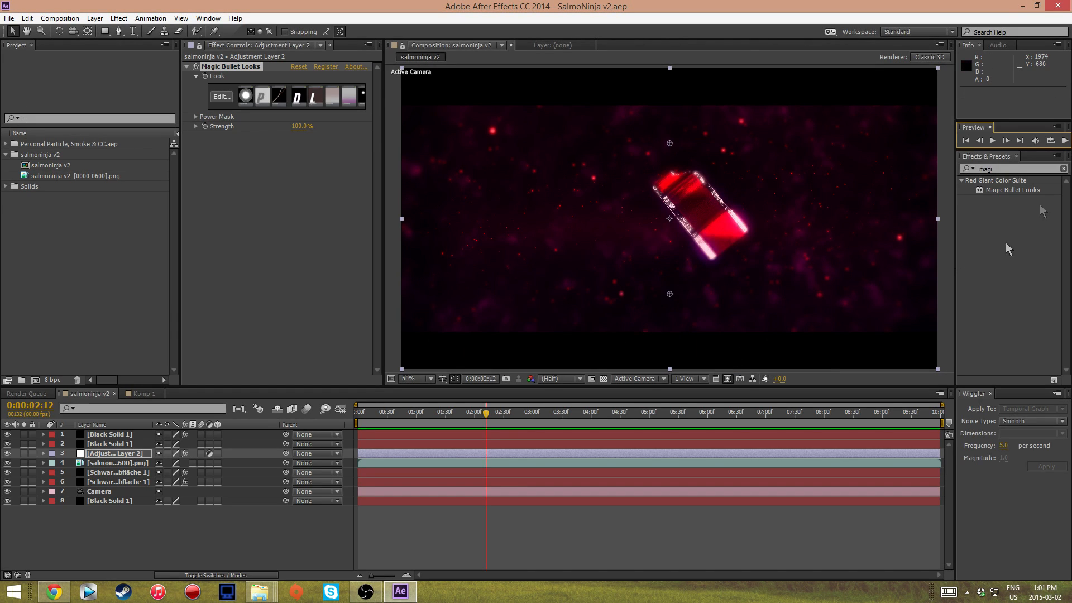
Replay the RAM preview, dismiss the download notification, and move the current time to 0:00:03:09.
click(1062, 143)
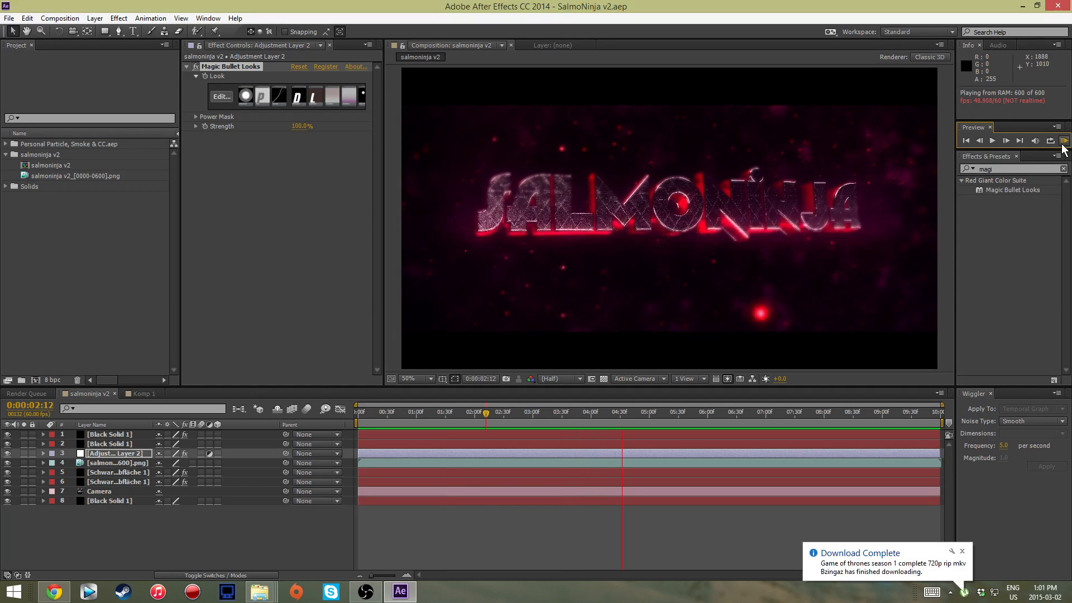
click(961, 550)
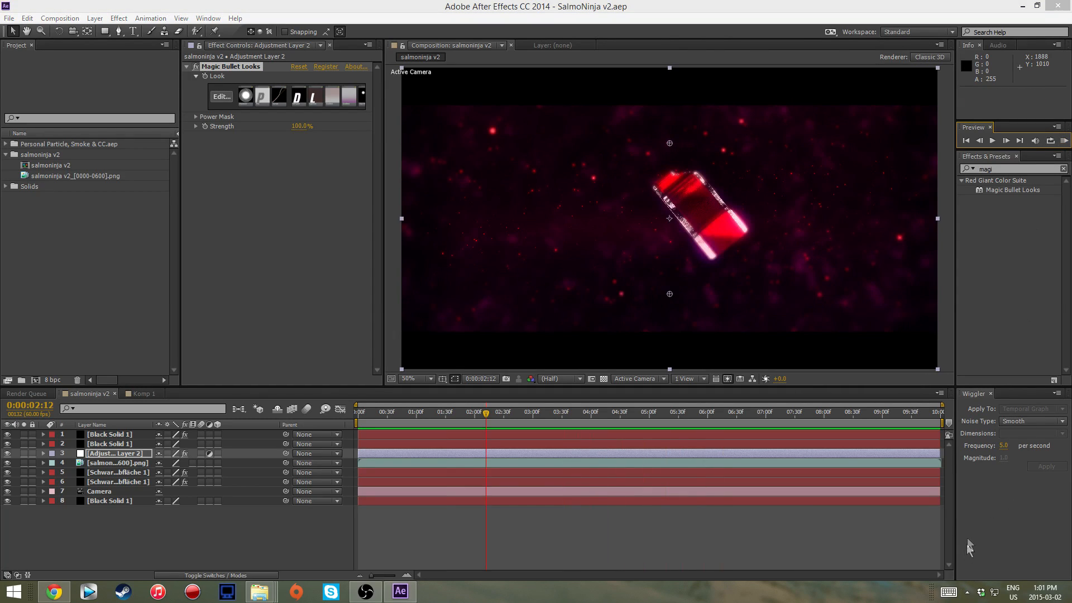
drag(485, 413, 539, 420)
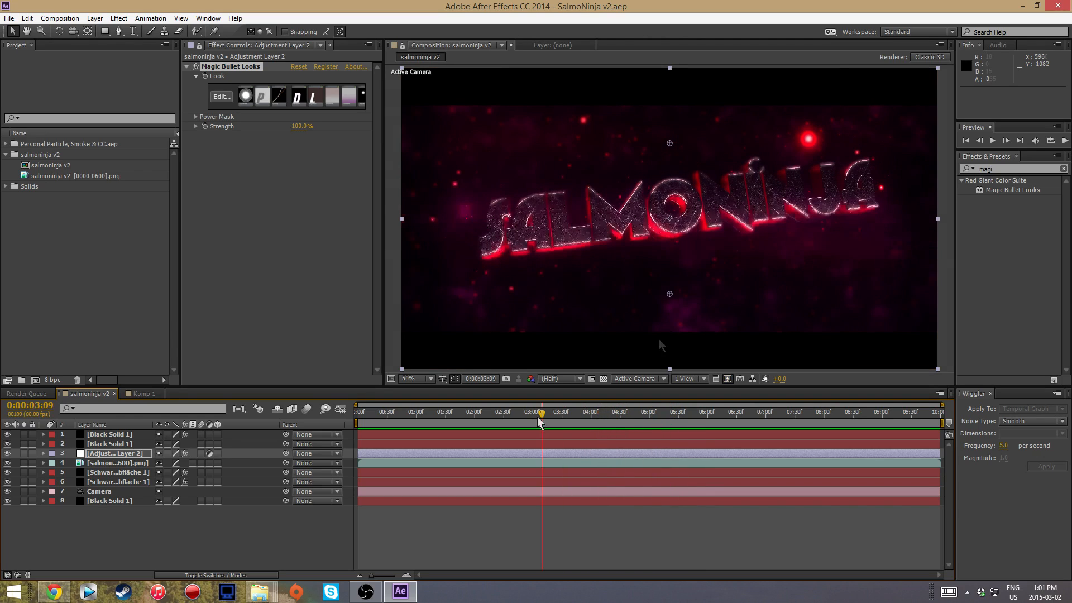
Search the effects and presets for "twitch" and clear the search.
click(994, 168)
text(twit)
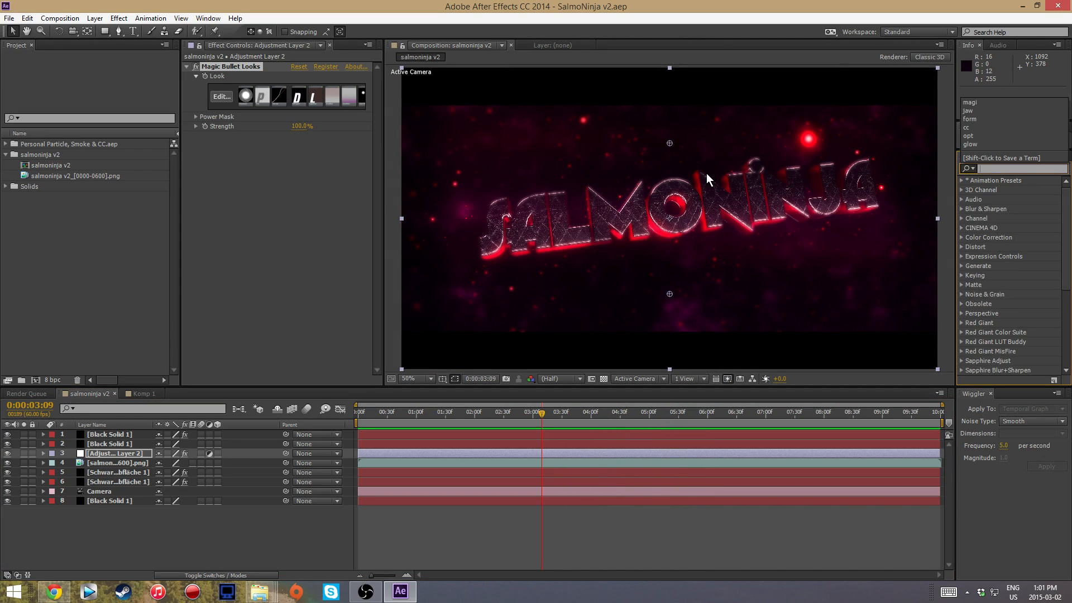
text(ch)
key(BackSpace)
key(BackSpace)
key(BackSpace)
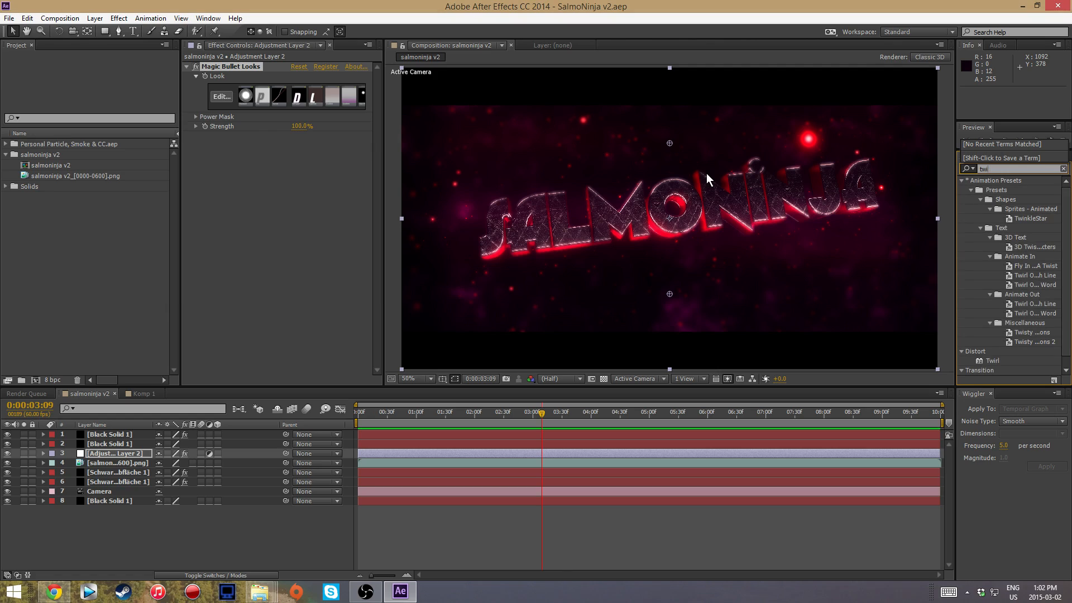
key(BackSpace)
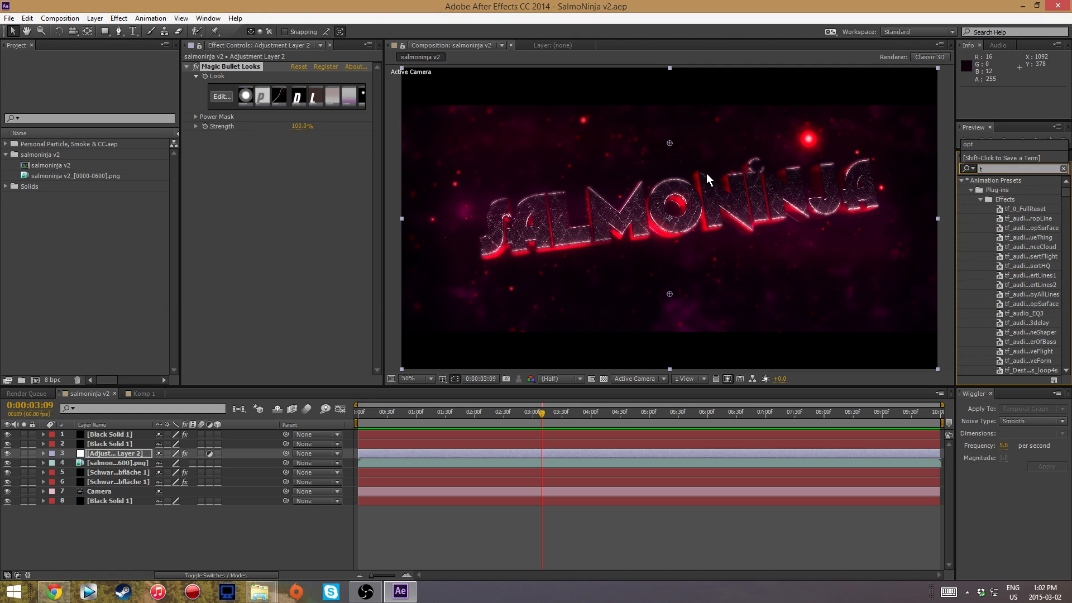
key(BackSpace)
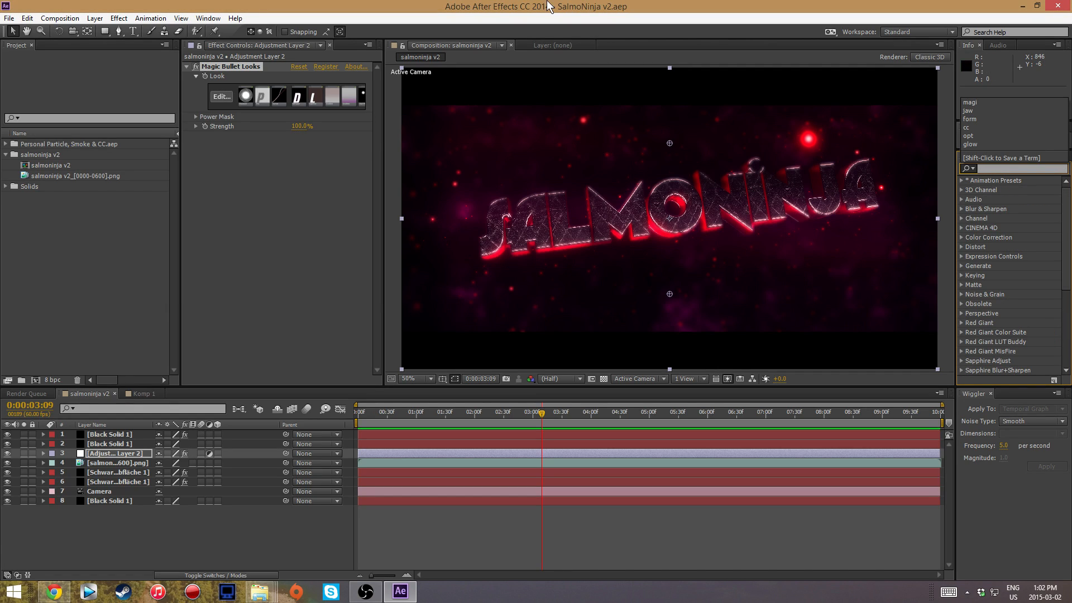
click(977, 521)
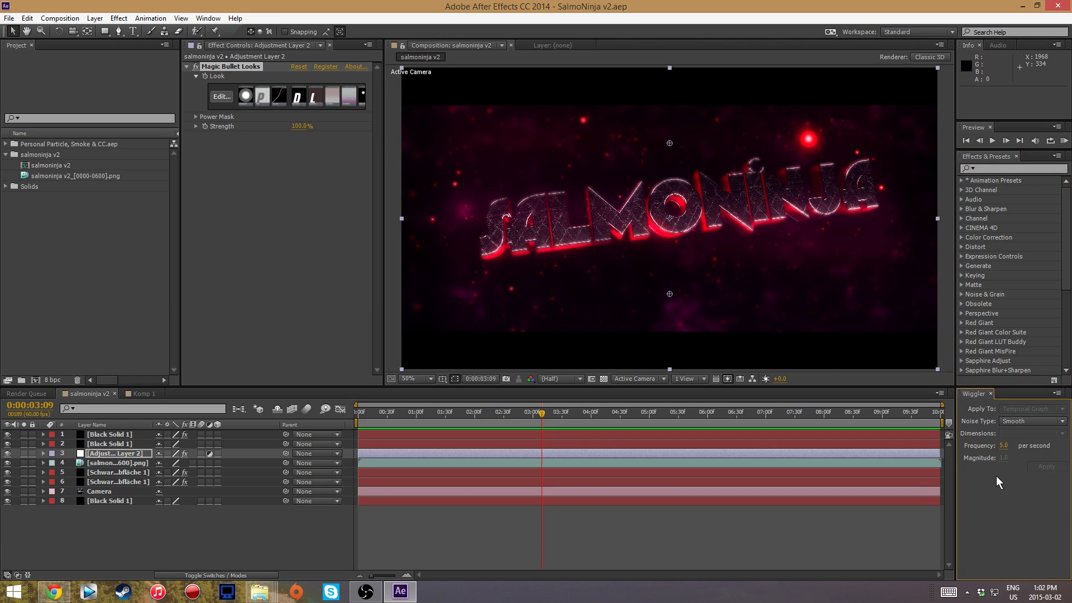
Return the composition to its first frame and browse File Explorer to the Creative > Inrtos > songs folder.
drag(535, 417, 264, 423)
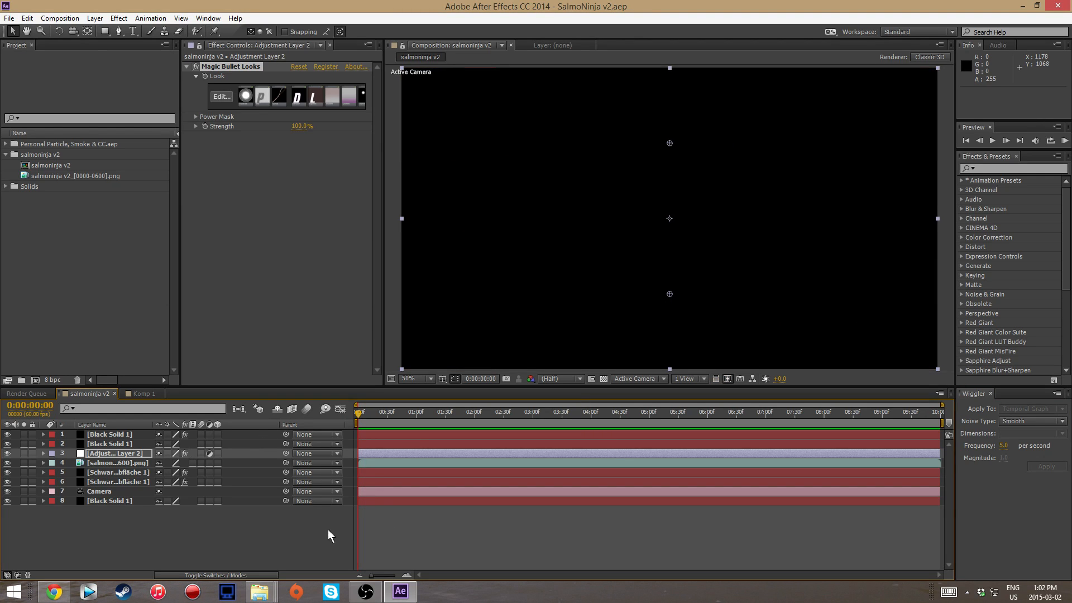
mouse_move(259, 591)
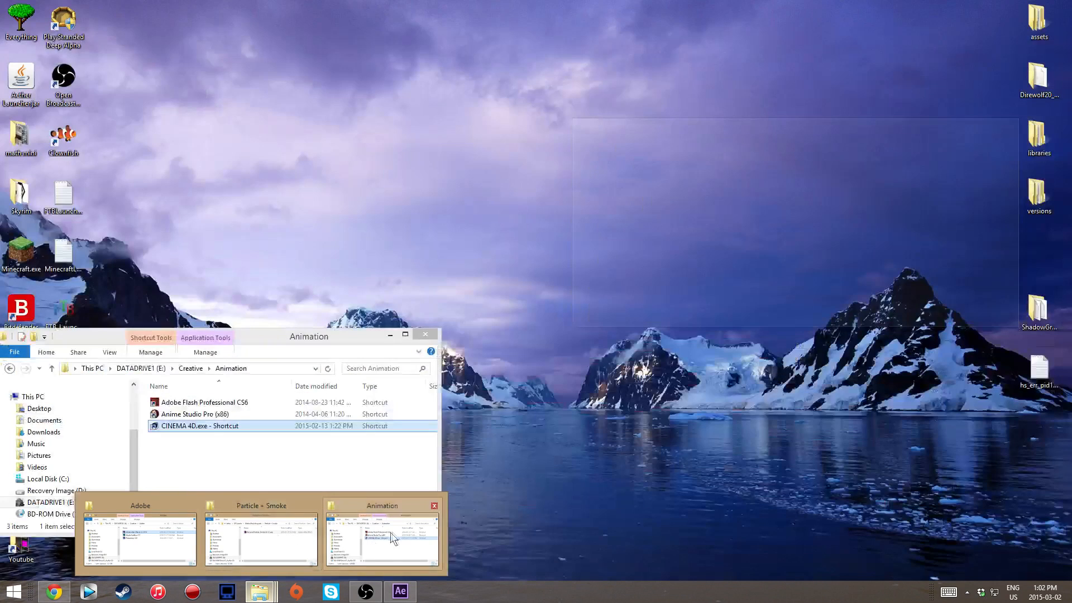
click(392, 531)
drag(321, 335, 833, 149)
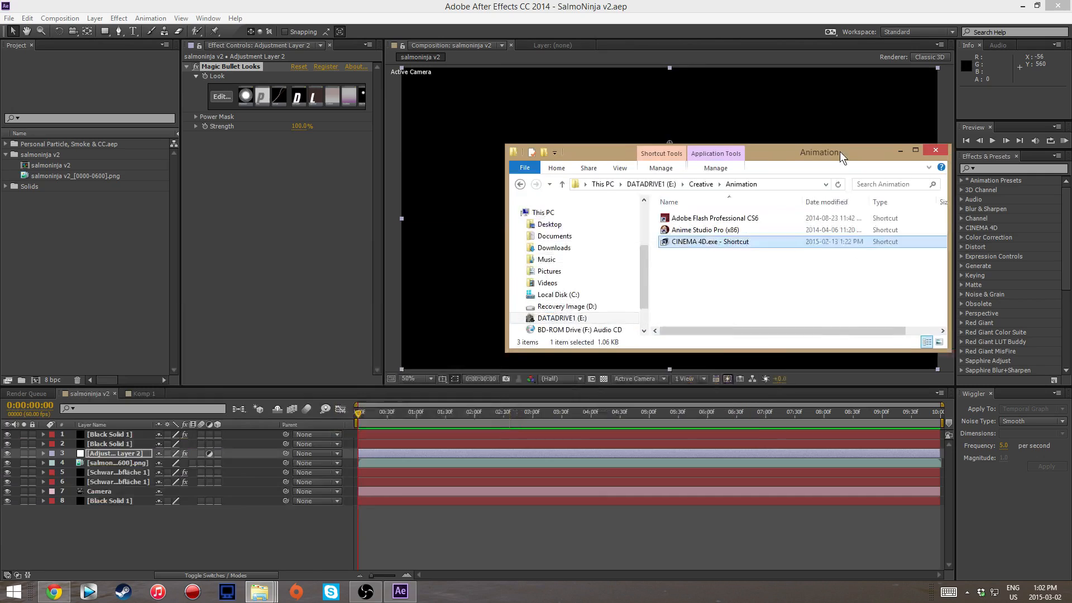
click(696, 184)
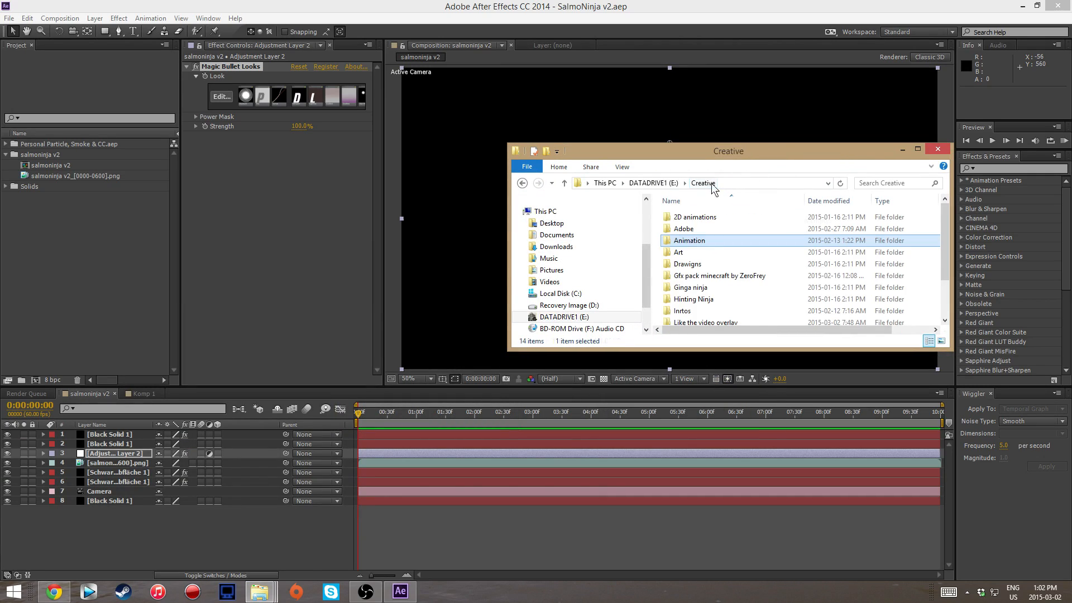
double_click(702, 311)
double_click(699, 299)
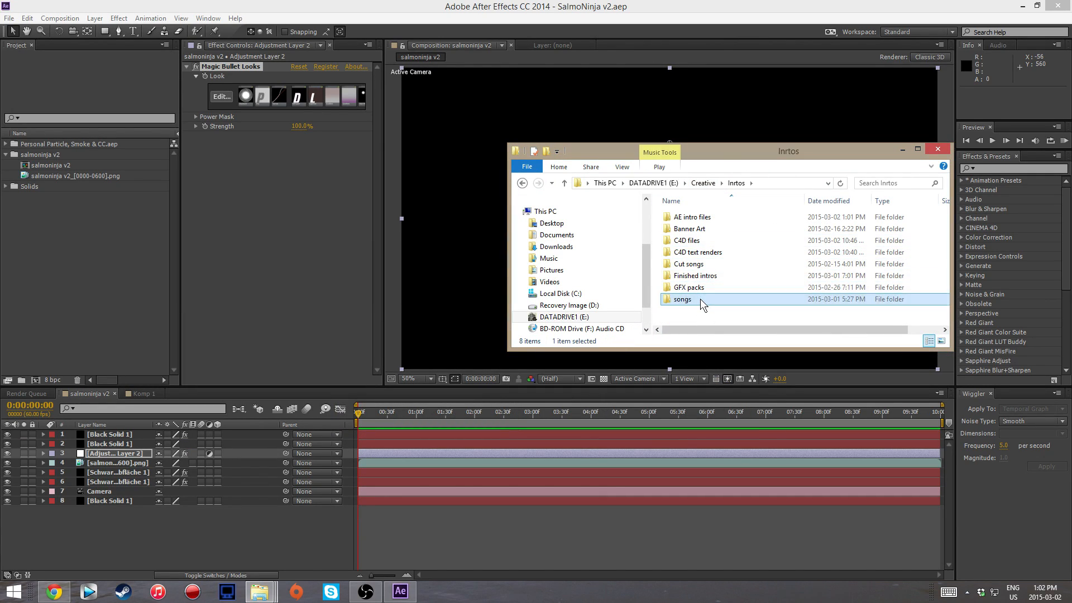
scroll(740, 282, down, 2)
scroll(781, 268, up, 2)
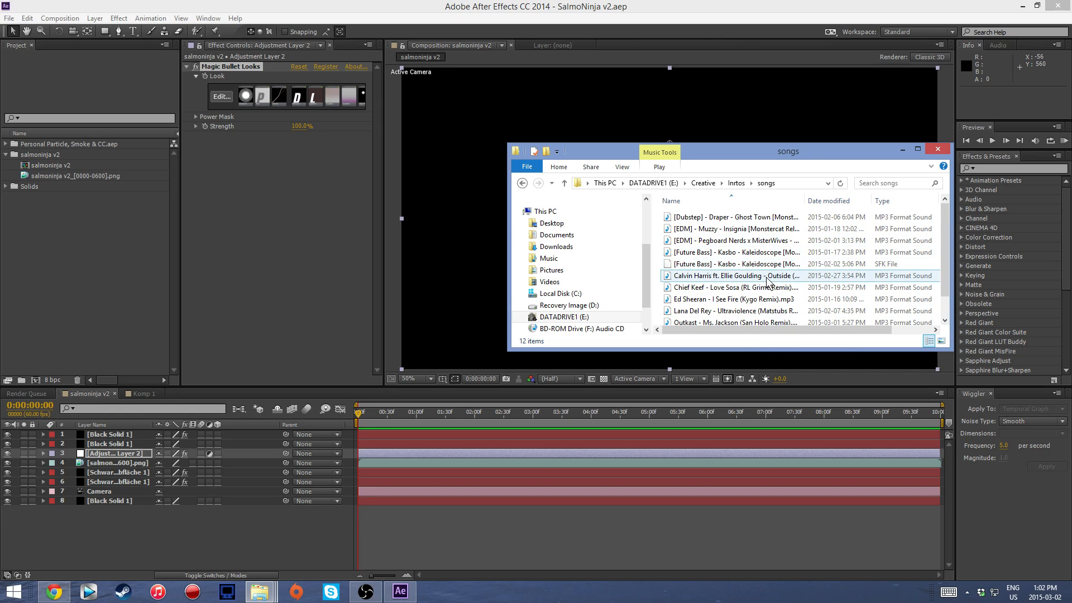
Audition the middle sections of Calvin Harris "Outside (Dropwizz Trap Remix)" and Chief Keef "Love Sosa (RL Grime Remix)".
double_click(768, 277)
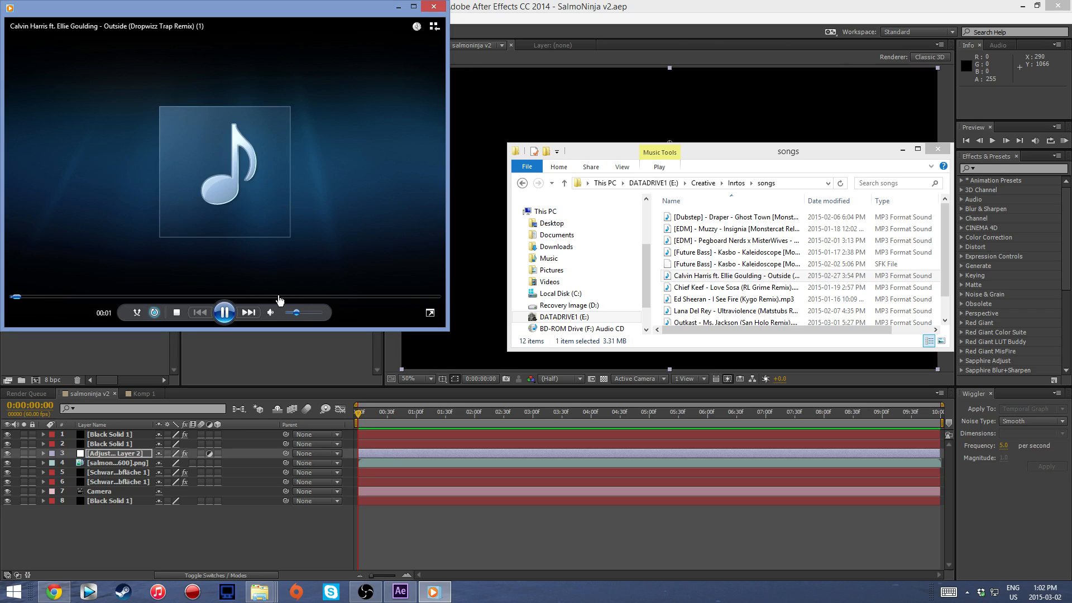
click(274, 297)
click(199, 297)
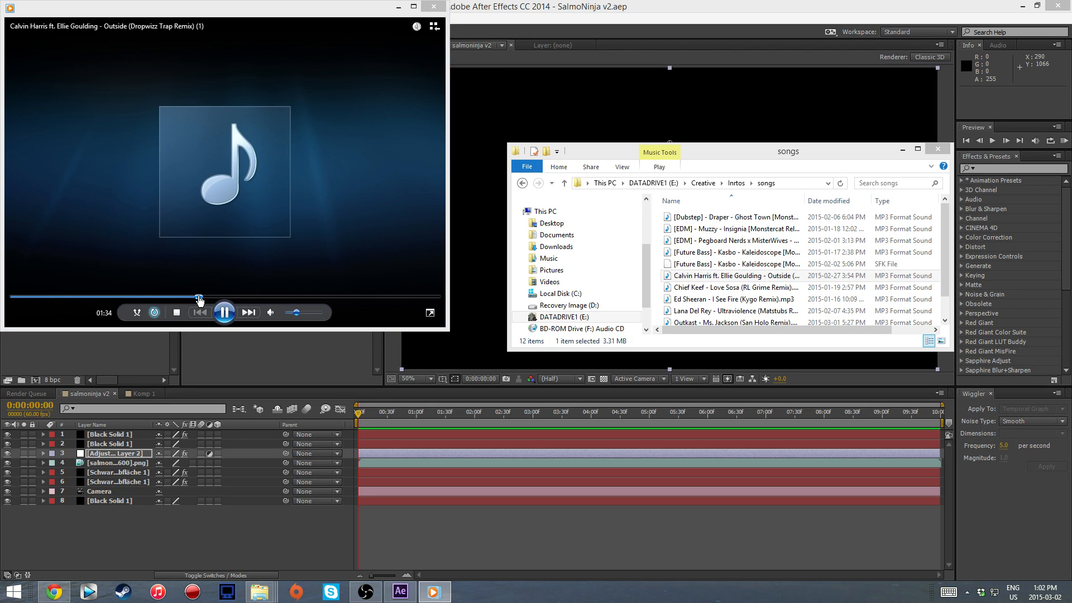
click(433, 8)
click(745, 288)
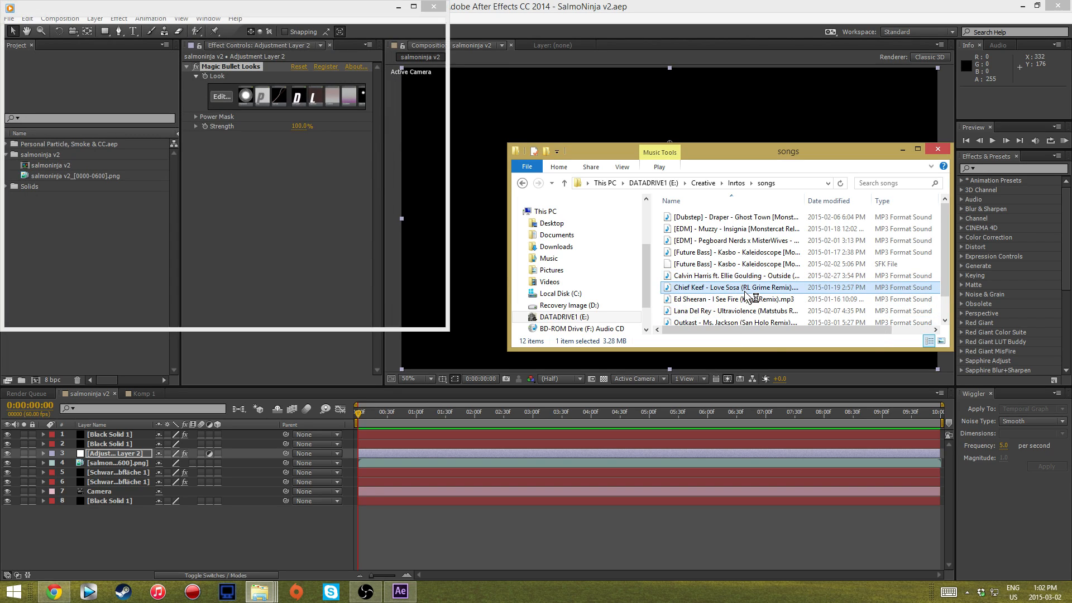
click(223, 297)
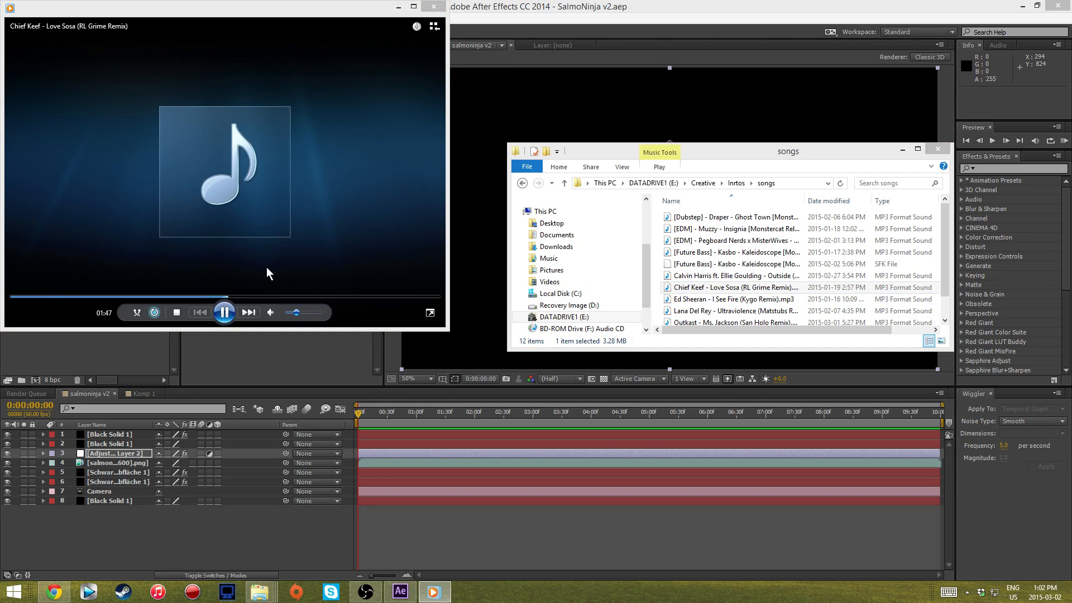
click(434, 6)
Audition the middle sections of Ed Sheeran "I See Fire (Kygo Remix)" and Outkast "Ms. Jackson (San Holo Remix)".
click(788, 300)
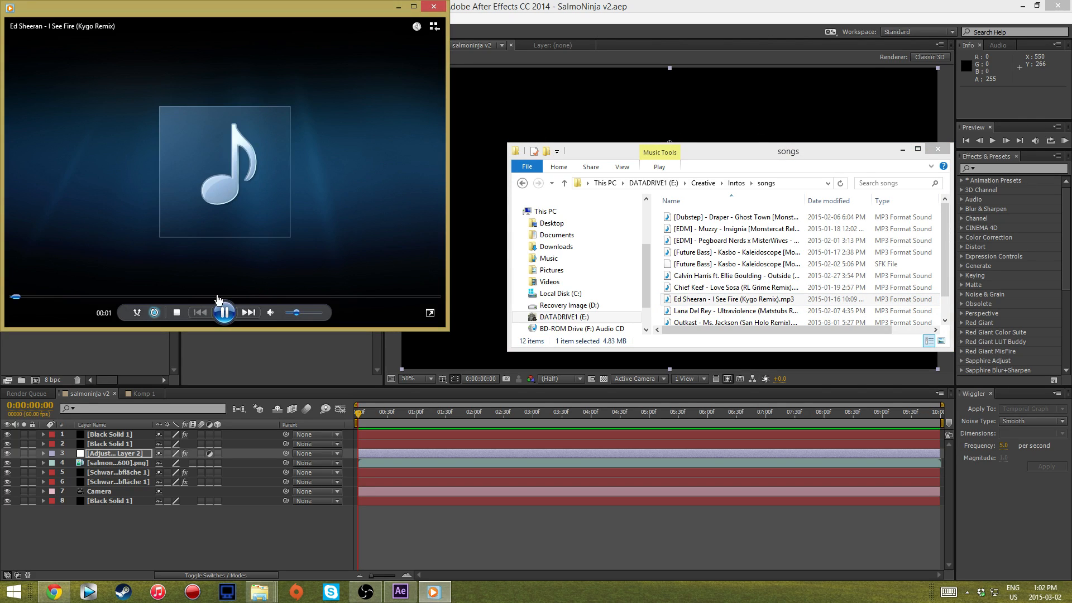
click(218, 297)
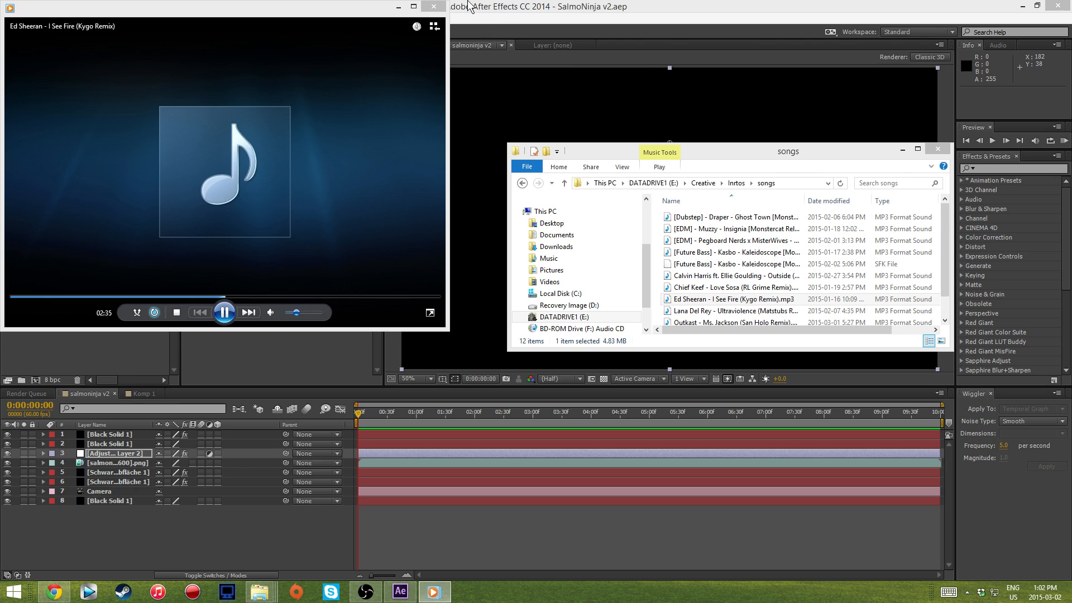
click(434, 6)
scroll(767, 304, down, 1)
click(765, 295)
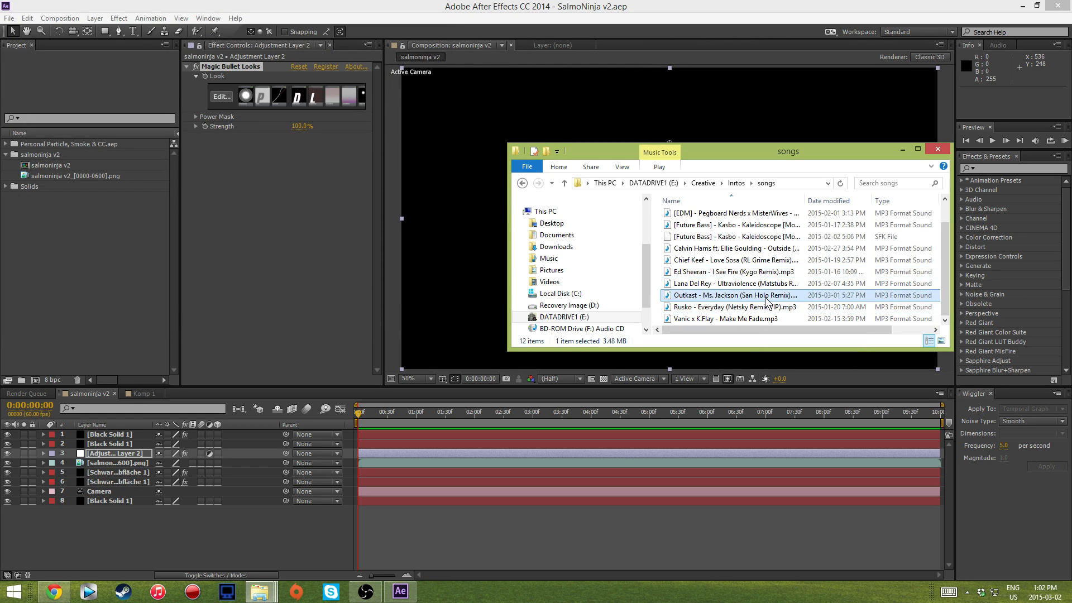
double_click(766, 297)
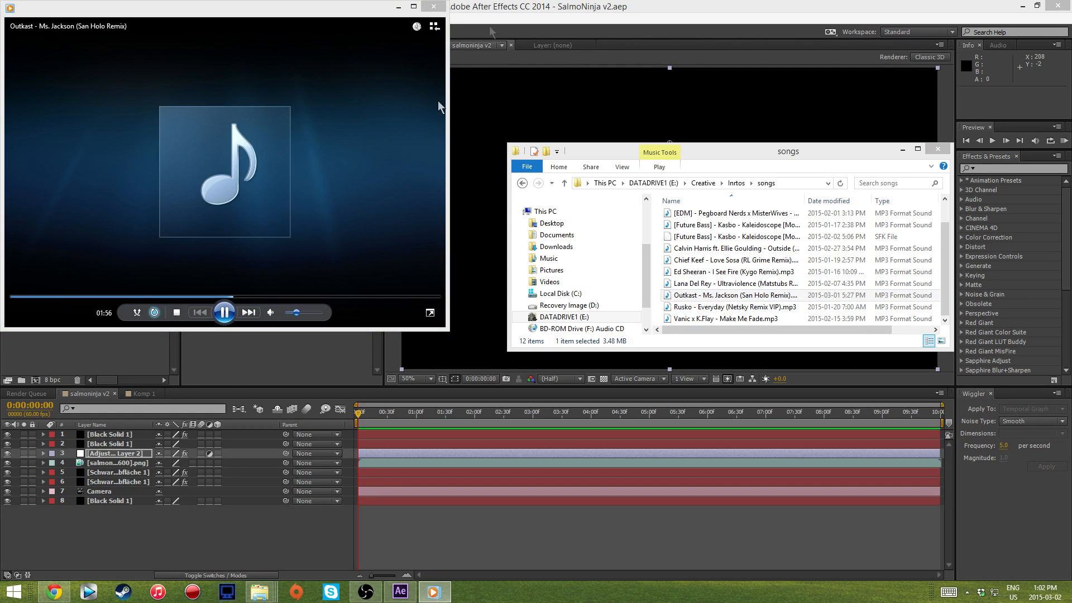
Close the playing Outkast song and look through the rest of the songs folder.
click(434, 6)
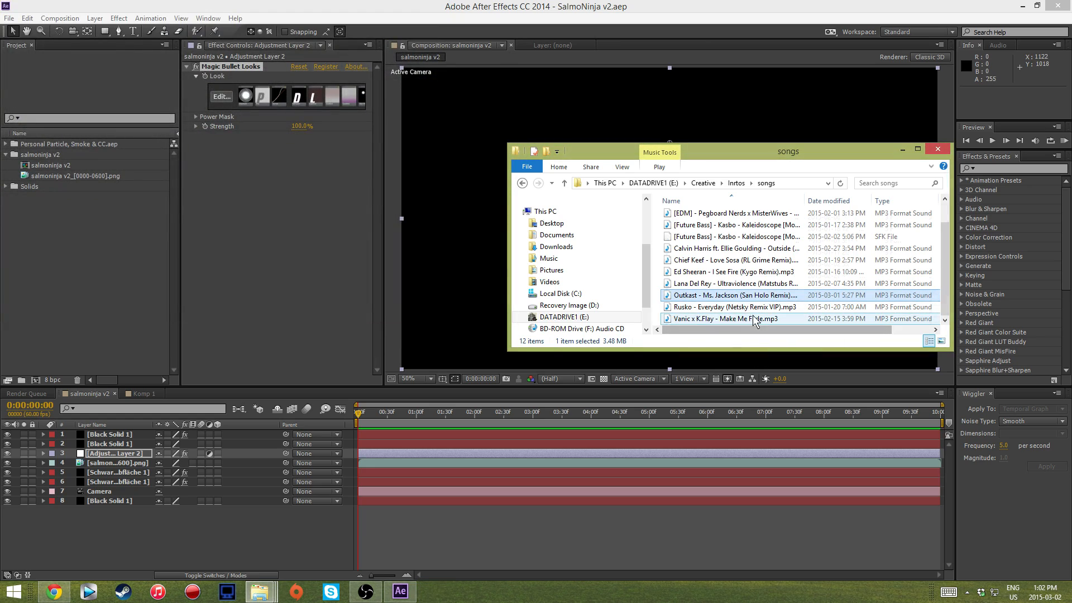
scroll(753, 321, up, 1)
scroll(753, 321, down, 1)
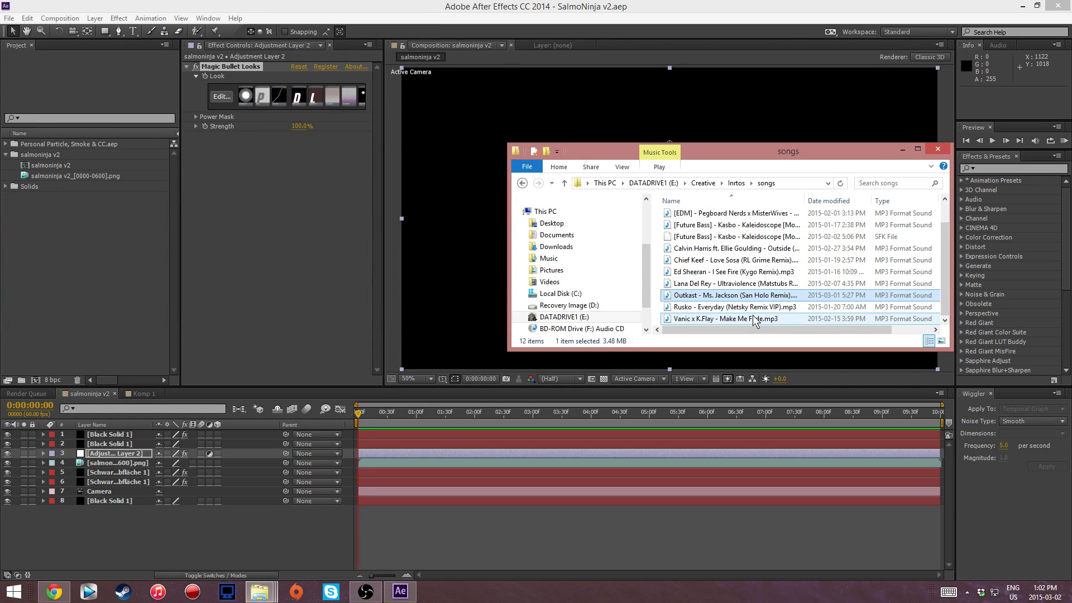
scroll(755, 322, up, 1)
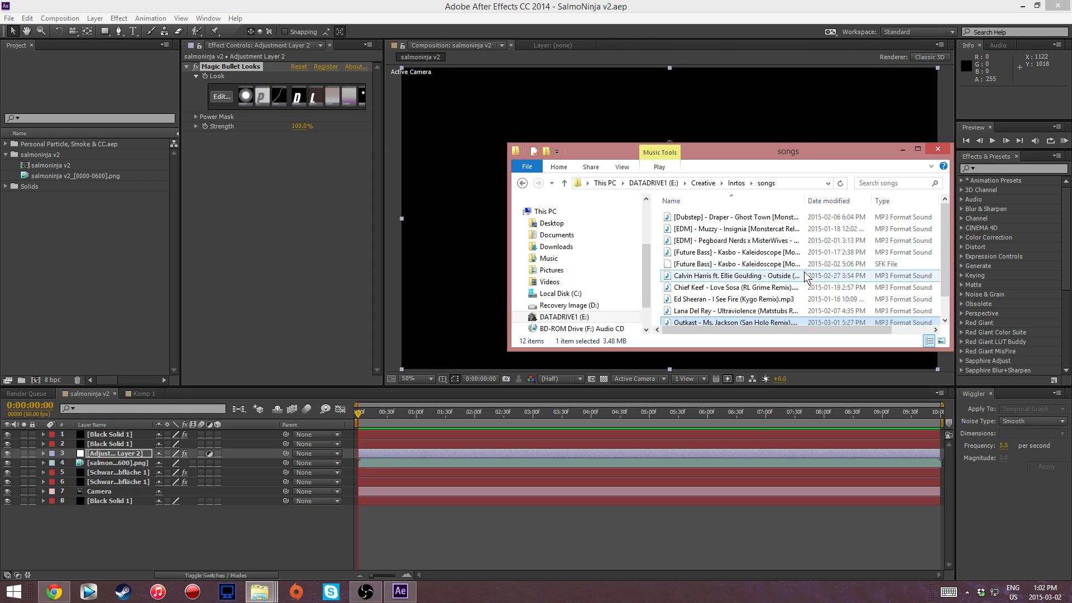
Switch to Chrome and open the list of downloaded files in a new tab.
click(54, 592)
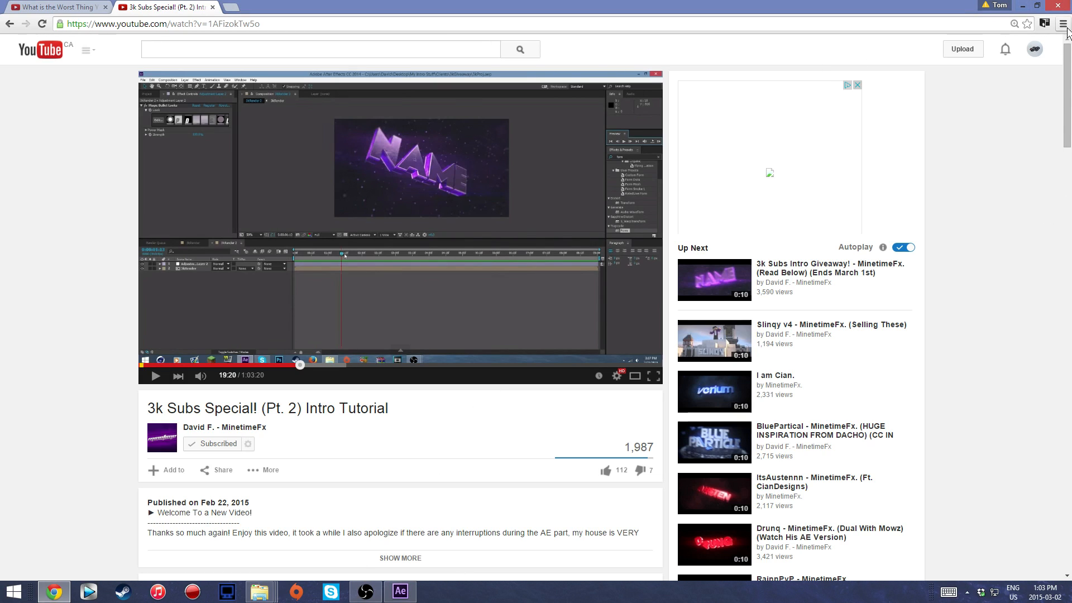
click(231, 7)
click(1063, 24)
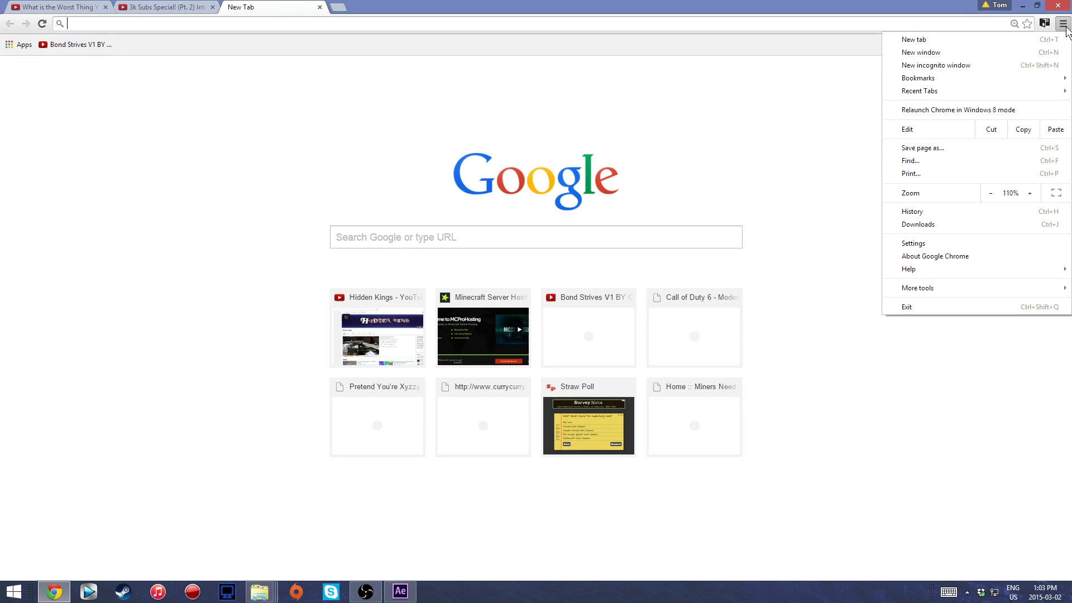
click(926, 212)
click(1063, 24)
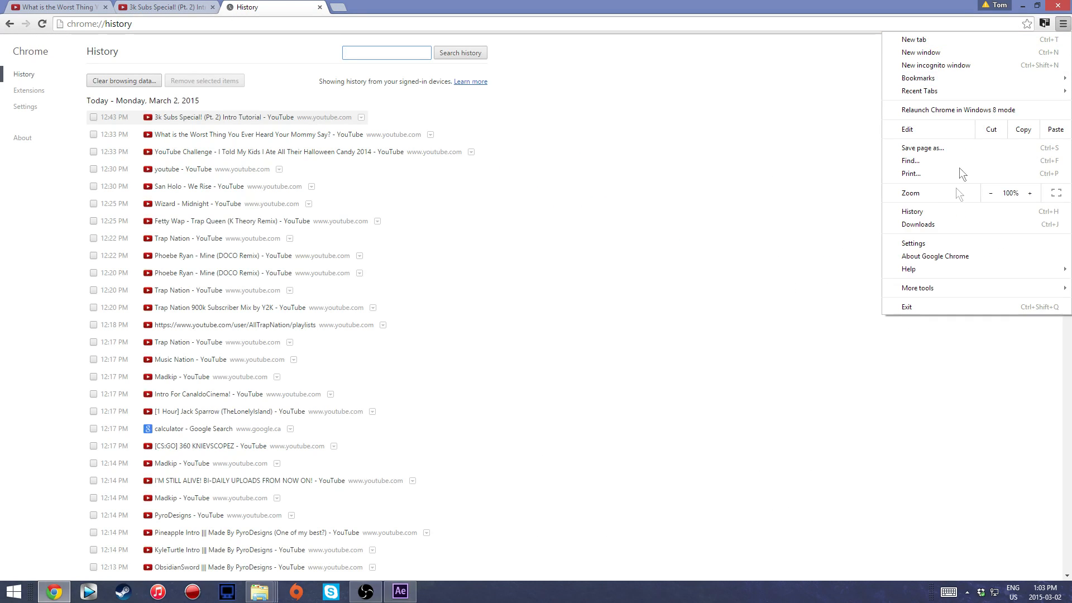
click(942, 224)
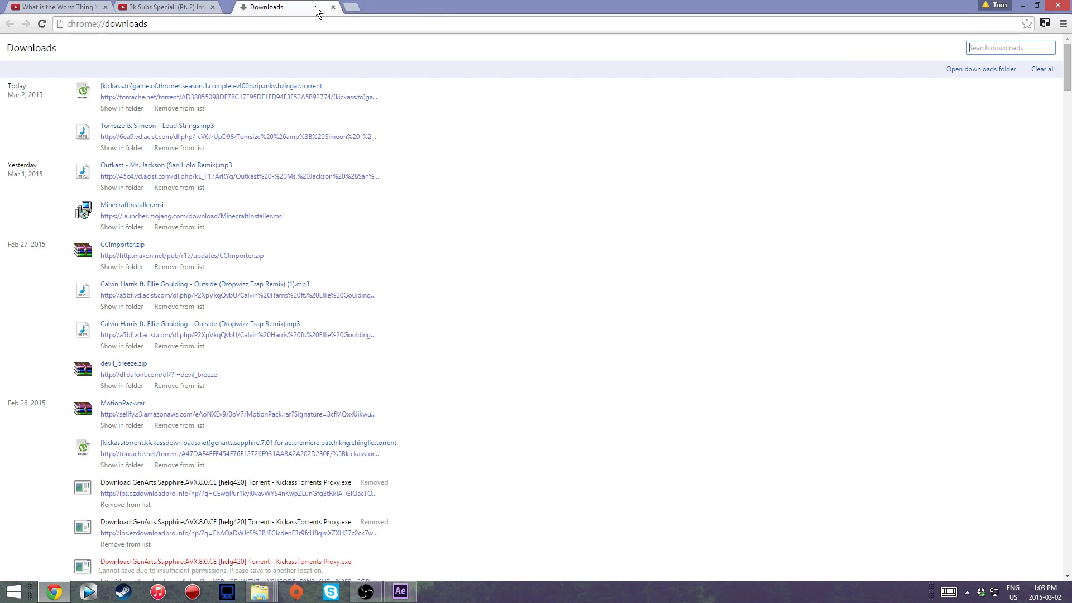
Copy the downloaded "Tomsize & Simeon - Loud Strings.mp3" into the songs folder and minimise the browser.
drag(457, 3, 905, 174)
drag(743, 294, 540, 167)
drag(994, 173, 790, 202)
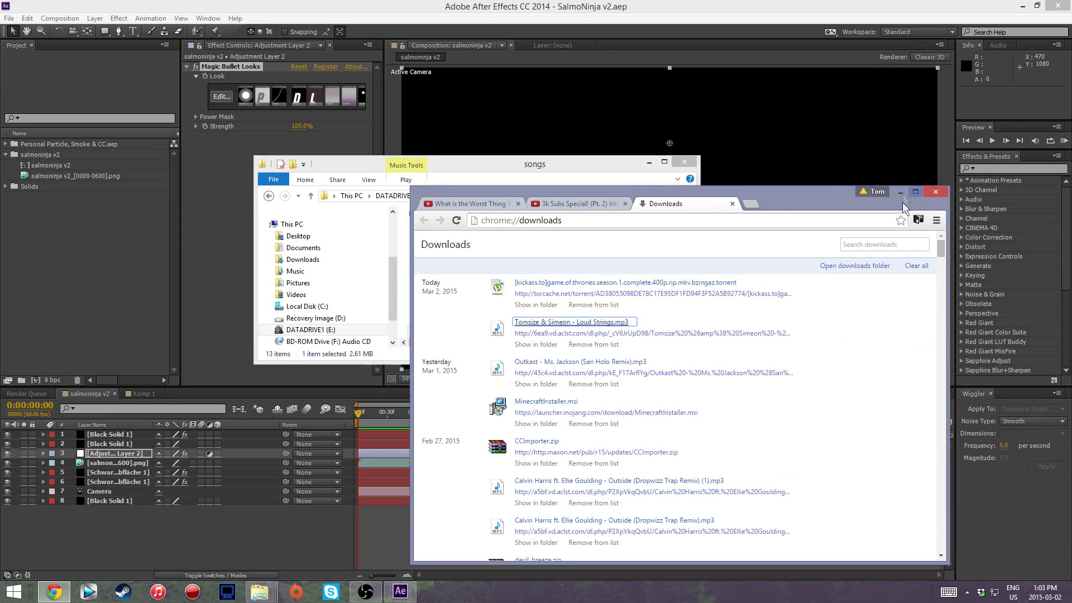
click(905, 191)
Import "Tomsize & Simeon - Loud Strings.mp3" into the After Effects project and add it as the lowest layer of the salmoninja v2 composition.
drag(451, 170, 384, 286)
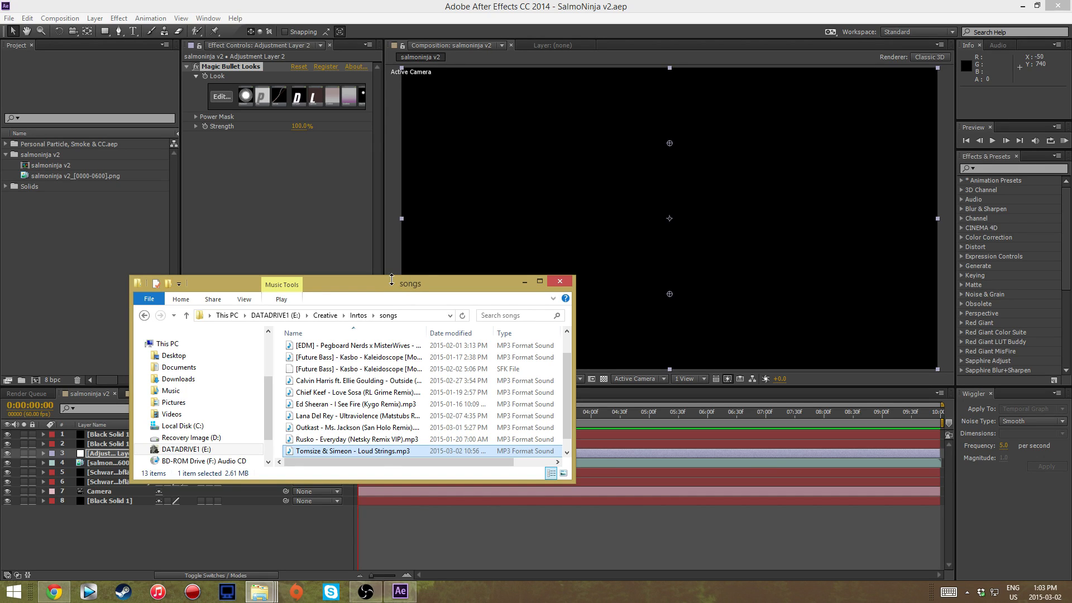
drag(386, 283, 855, 79)
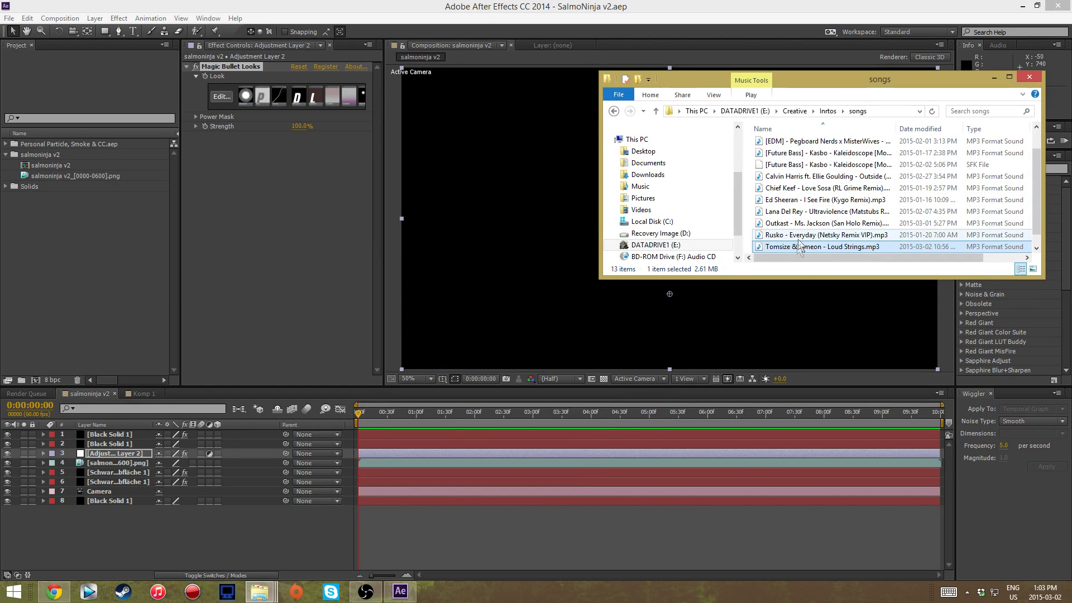
drag(804, 251, 113, 250)
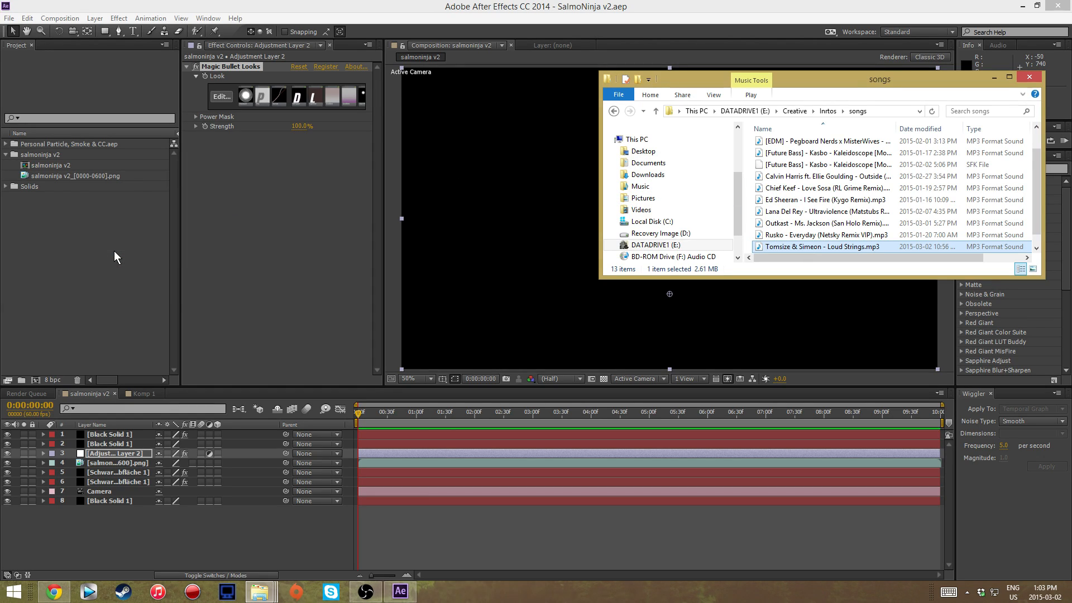
click(399, 5)
drag(83, 201, 159, 528)
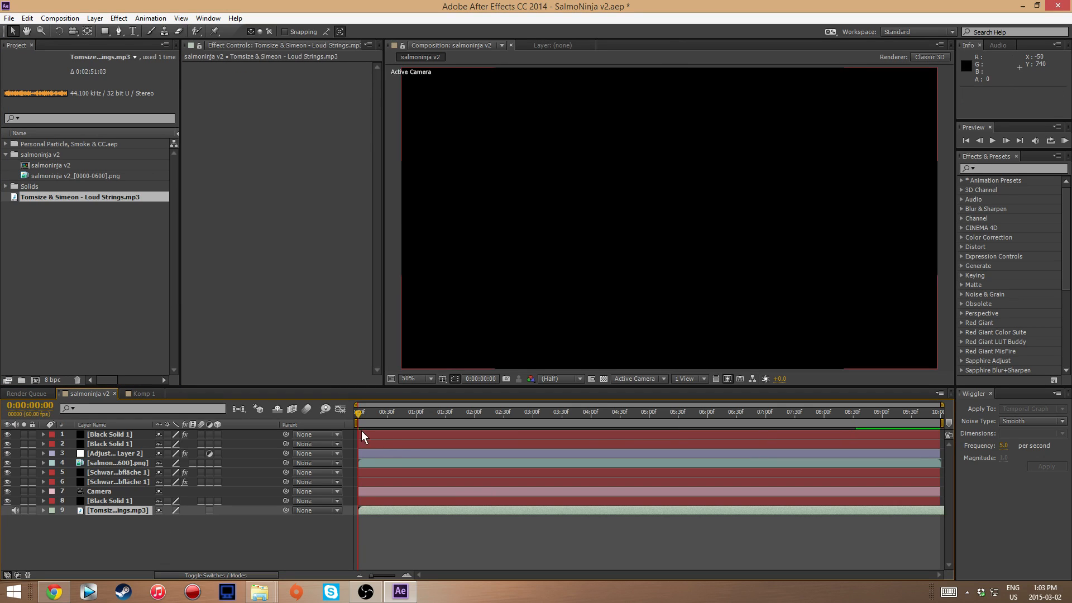
RAM-preview the composition with the song and place composition marker 1 at 0:00:02:28.
click(1063, 140)
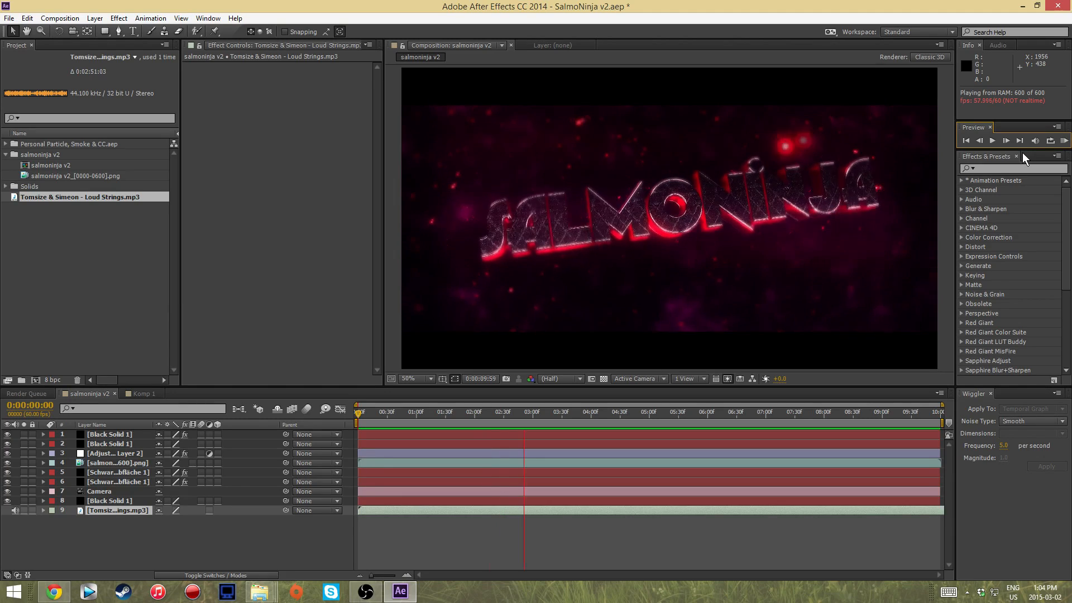
click(992, 140)
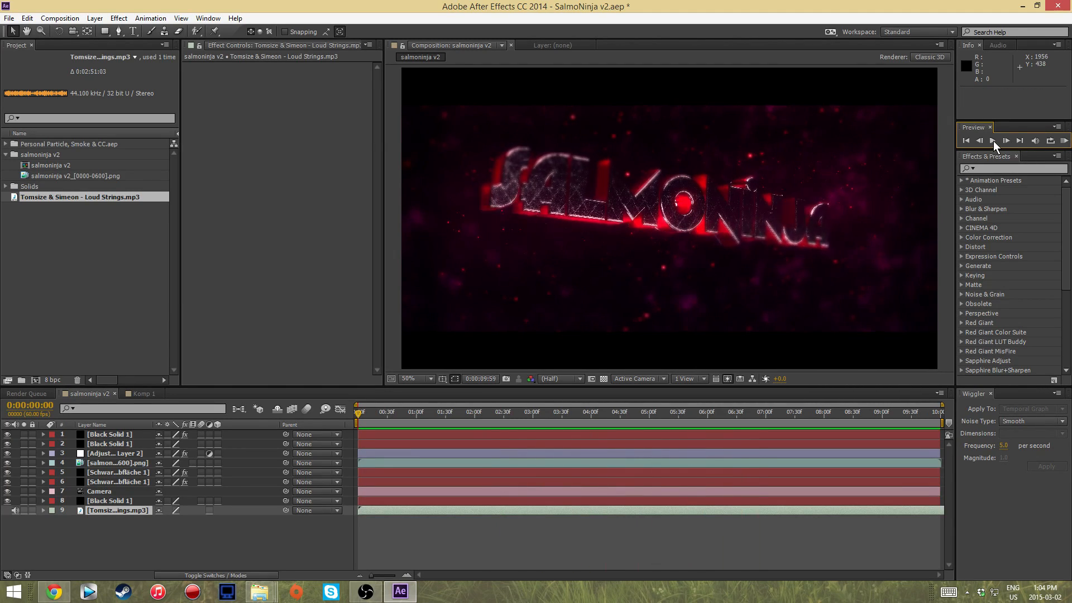
click(560, 412)
drag(554, 413, 385, 414)
drag(421, 416, 501, 425)
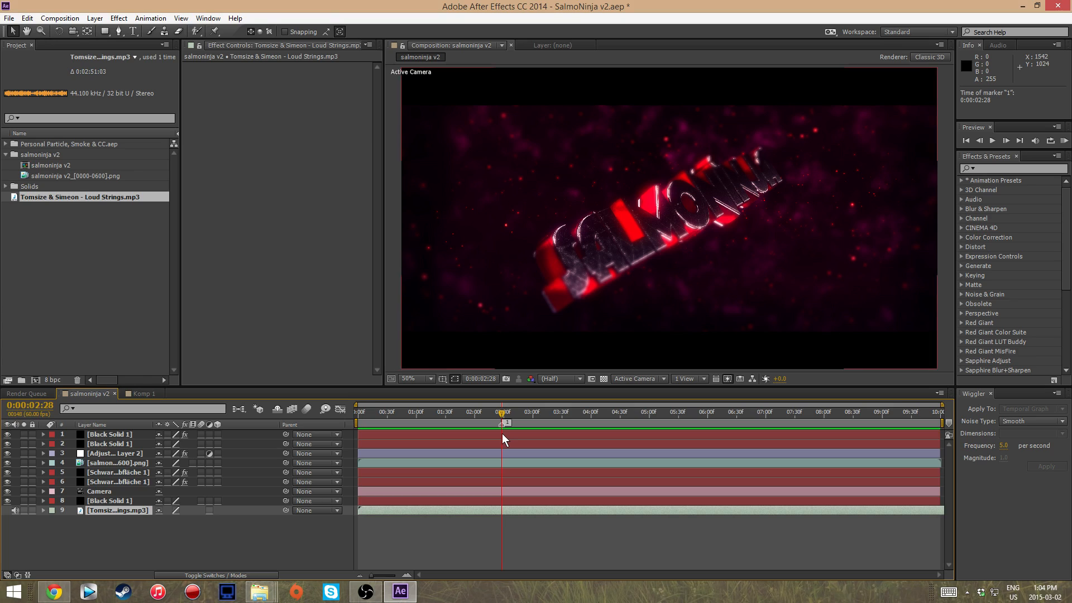
Reveal the audio waveform of the Loud Strings layer in the timeline.
click(43, 509)
click(52, 519)
click(62, 539)
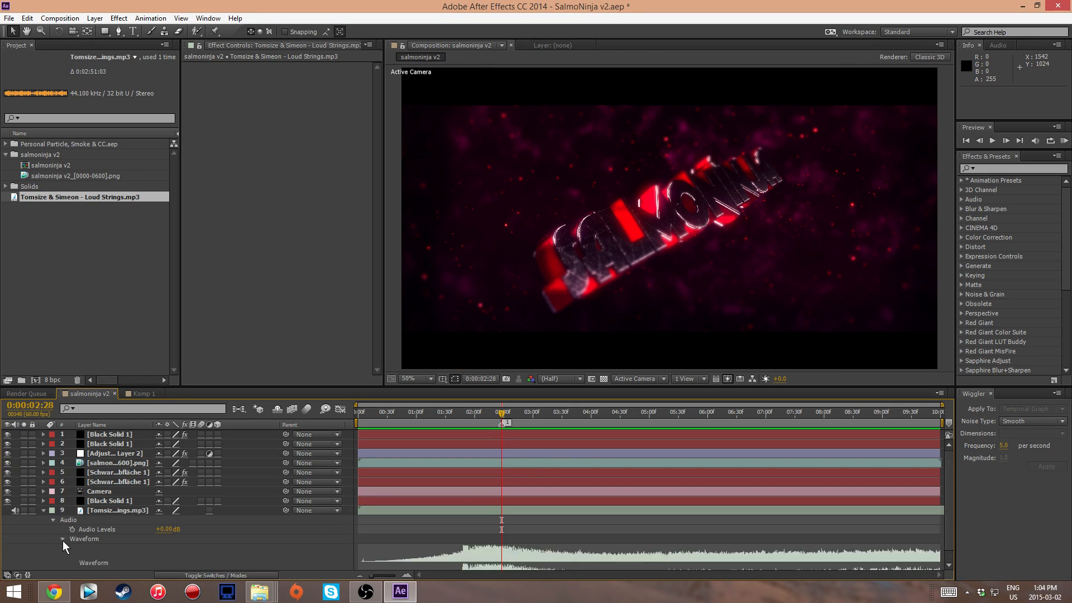
Slide the Loud Strings layer earlier past its quiet opening and RAM-preview the result.
drag(859, 500, 384, 530)
drag(804, 500, 422, 527)
click(1064, 140)
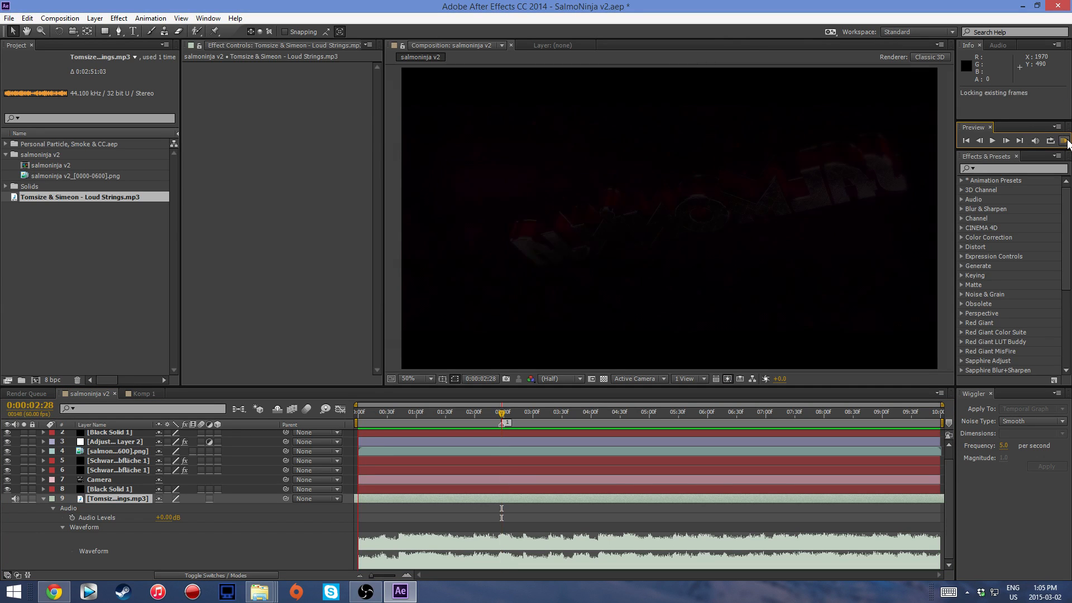
click(992, 140)
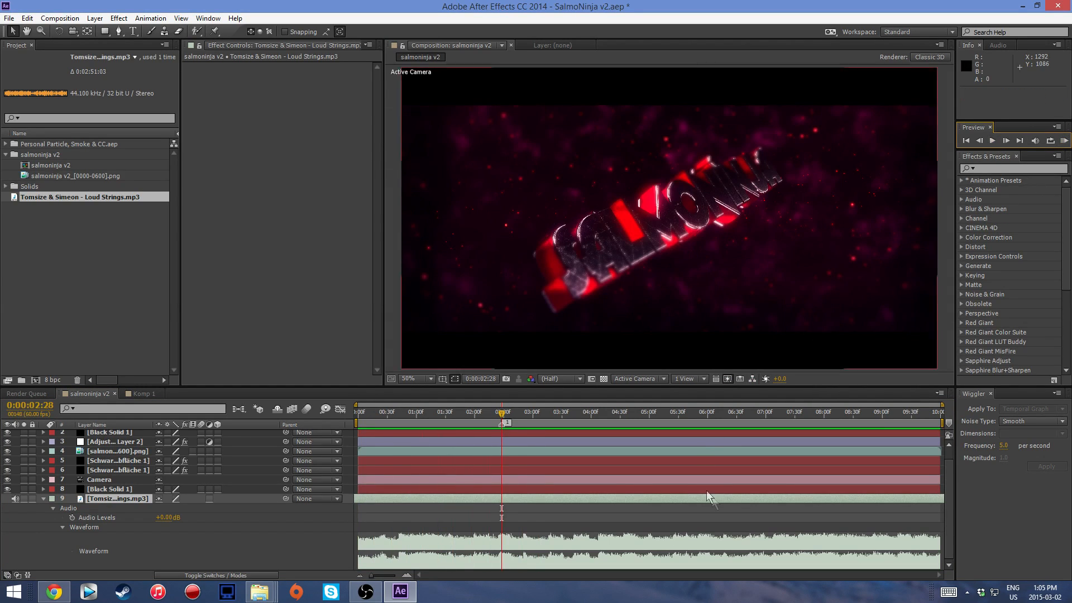
Slide the Loud Strings layer further back to an in point of -0:00:38:34.
drag(752, 497, 492, 507)
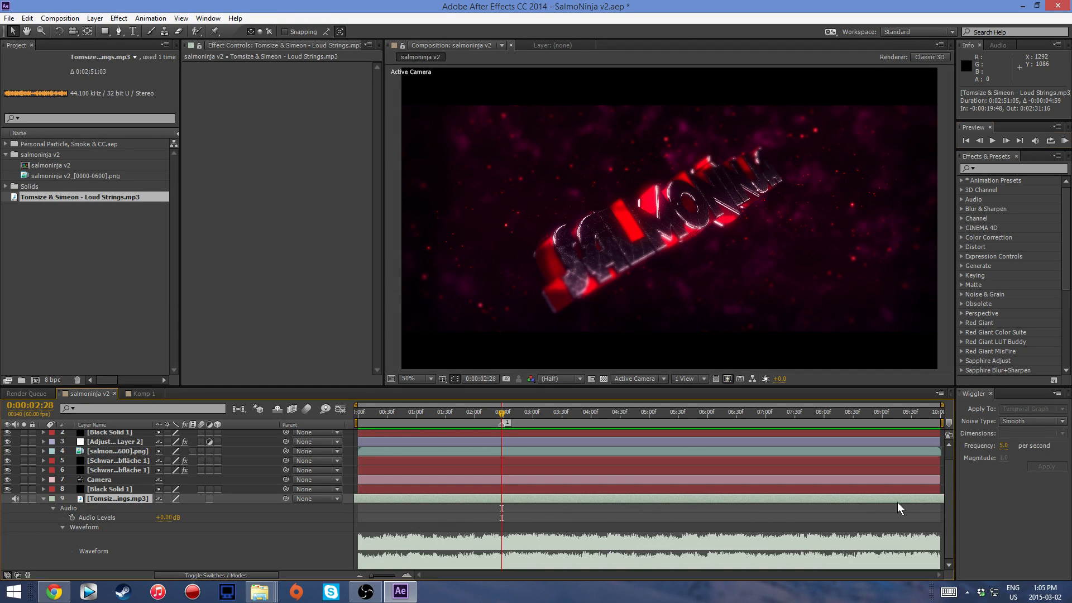
drag(838, 504, 436, 525)
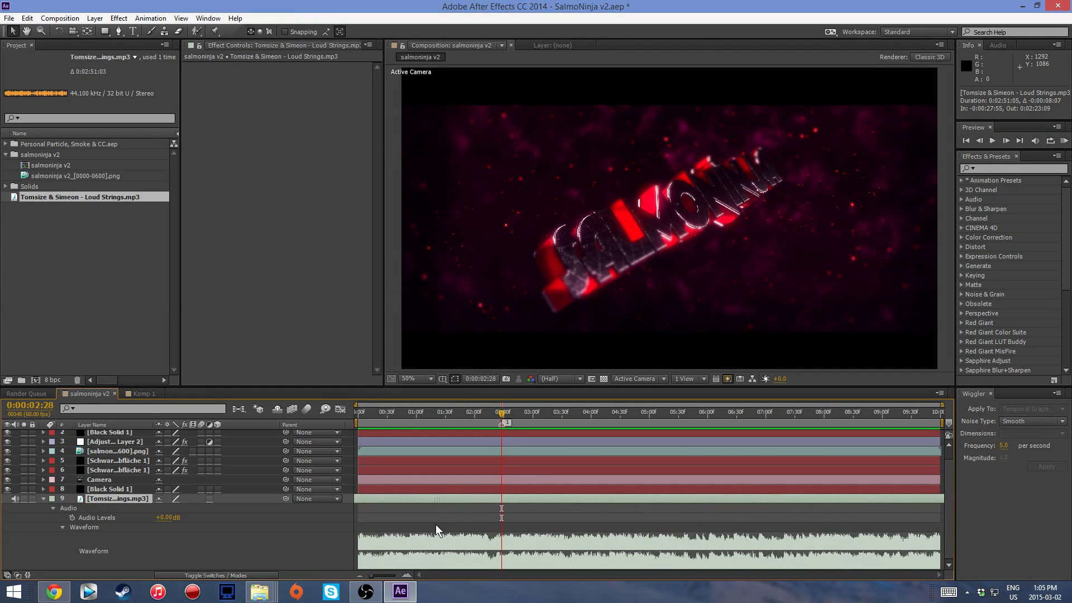
drag(869, 505, 366, 540)
drag(779, 503, 691, 501)
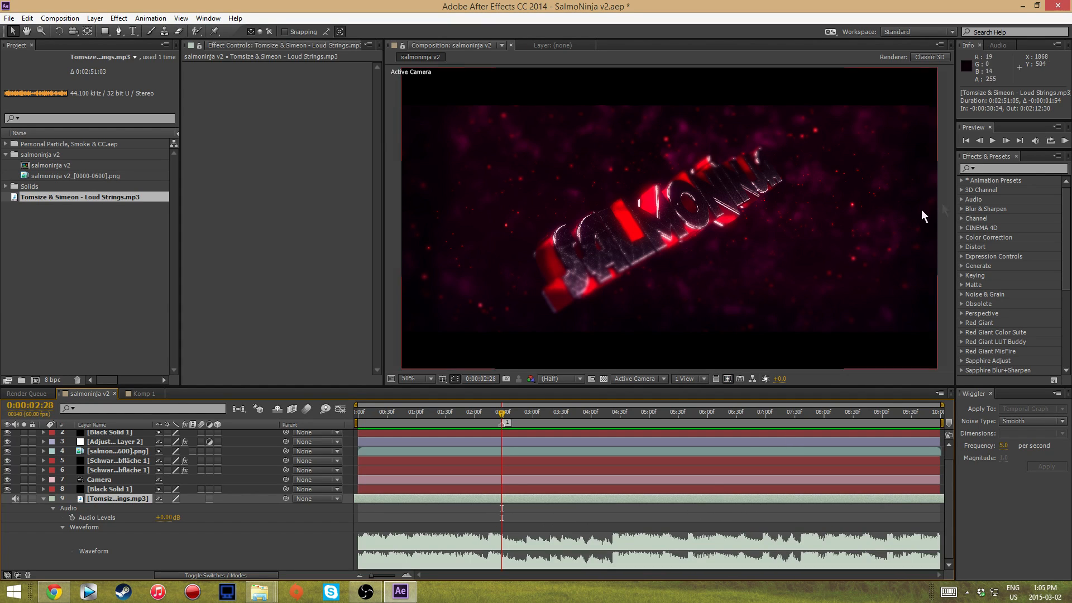
Lower the system volume and RAM-preview the song against the animation.
key(XF86AudioLowerVolume)
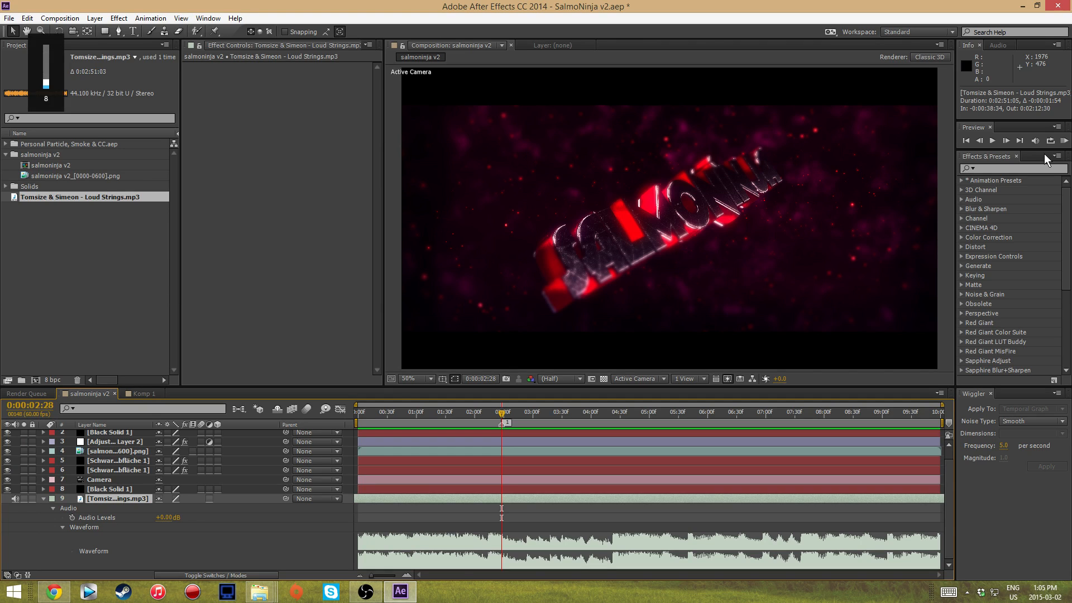
click(1064, 141)
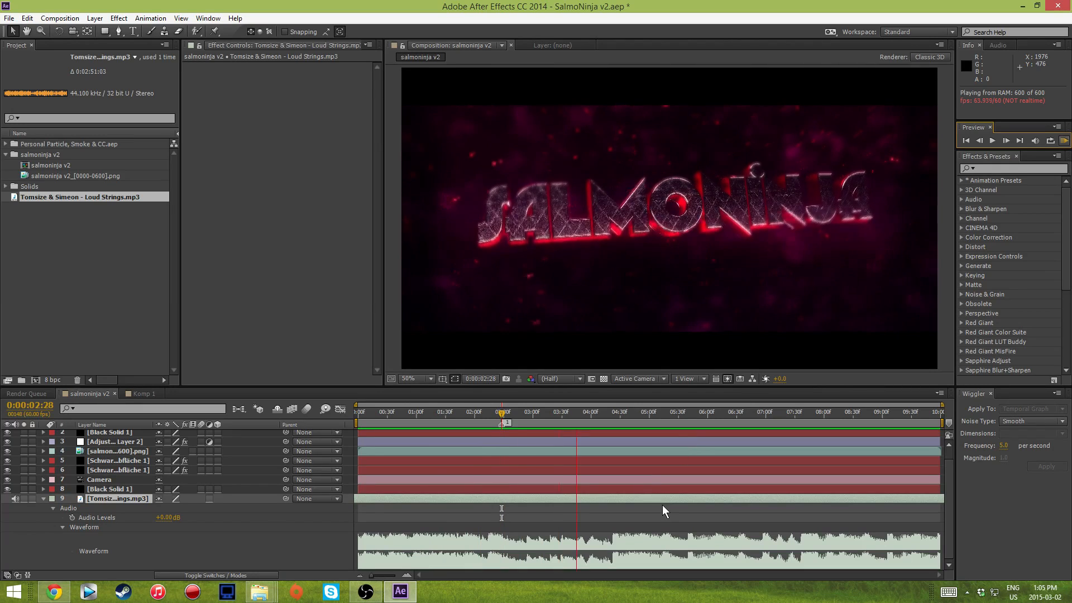
click(989, 140)
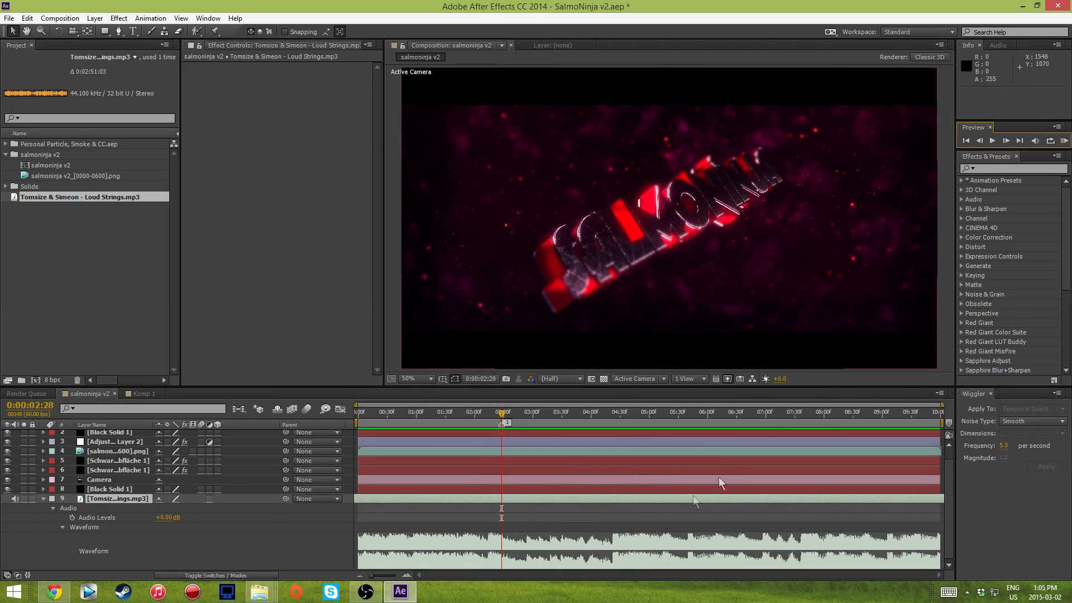
Align the song's drop with marker 1 by moving the layer's in point to -0:00:40:28, and RAM-preview the sync.
mouse_move(570, 502)
mouse_down()
mouse_move(558, 503)
mouse_move(567, 504)
mouse_up()
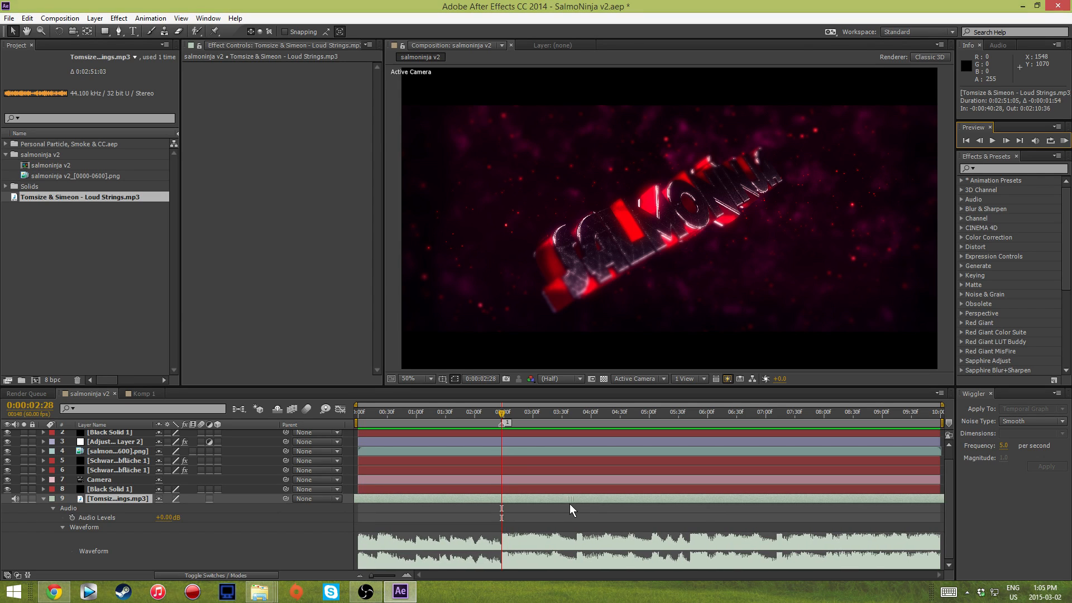
click(1064, 140)
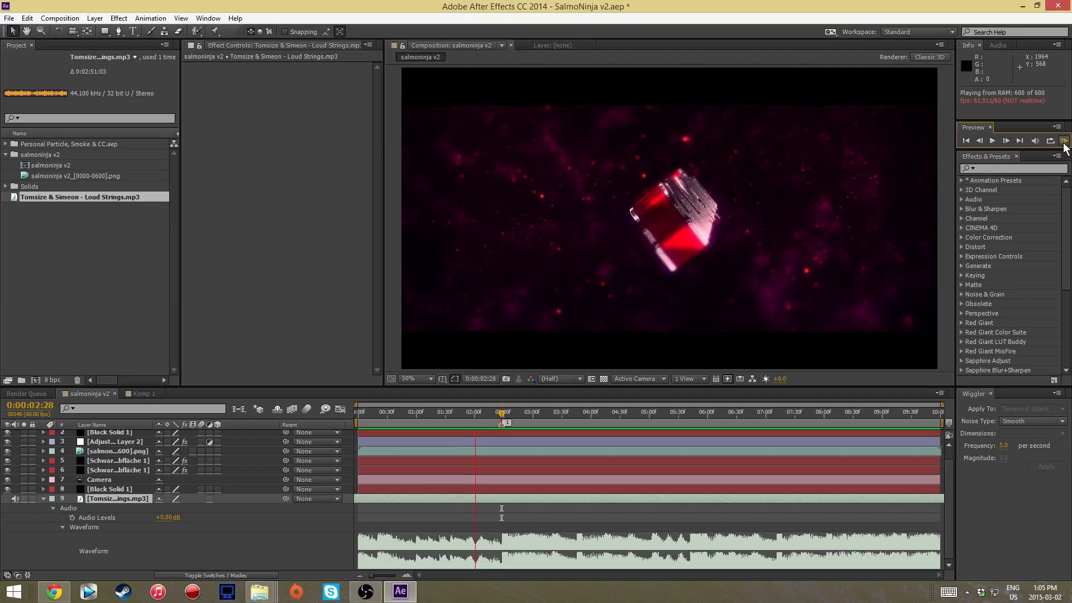
click(992, 142)
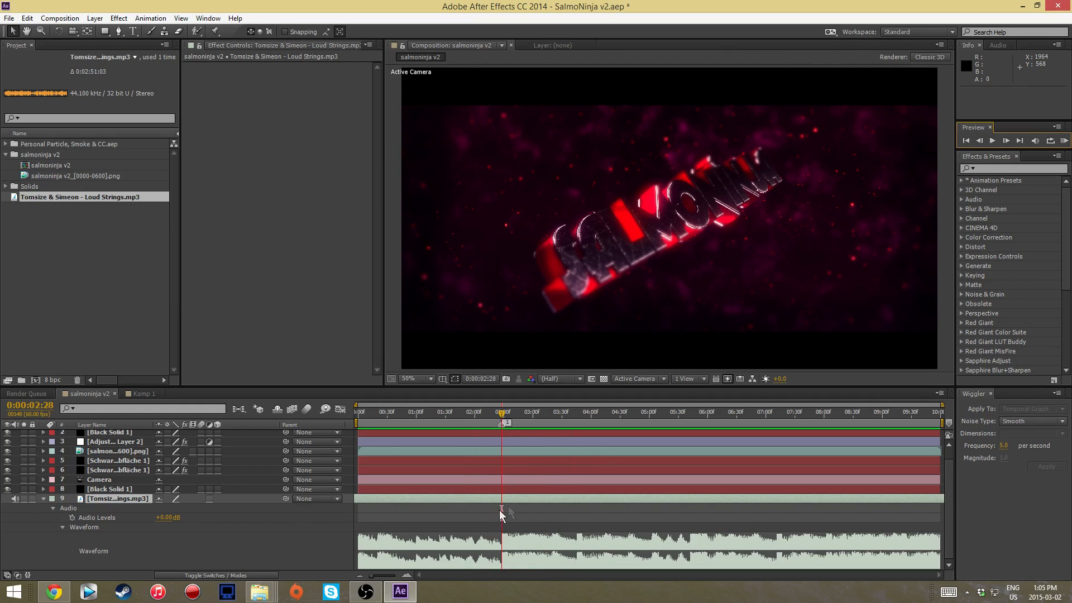
click(1060, 143)
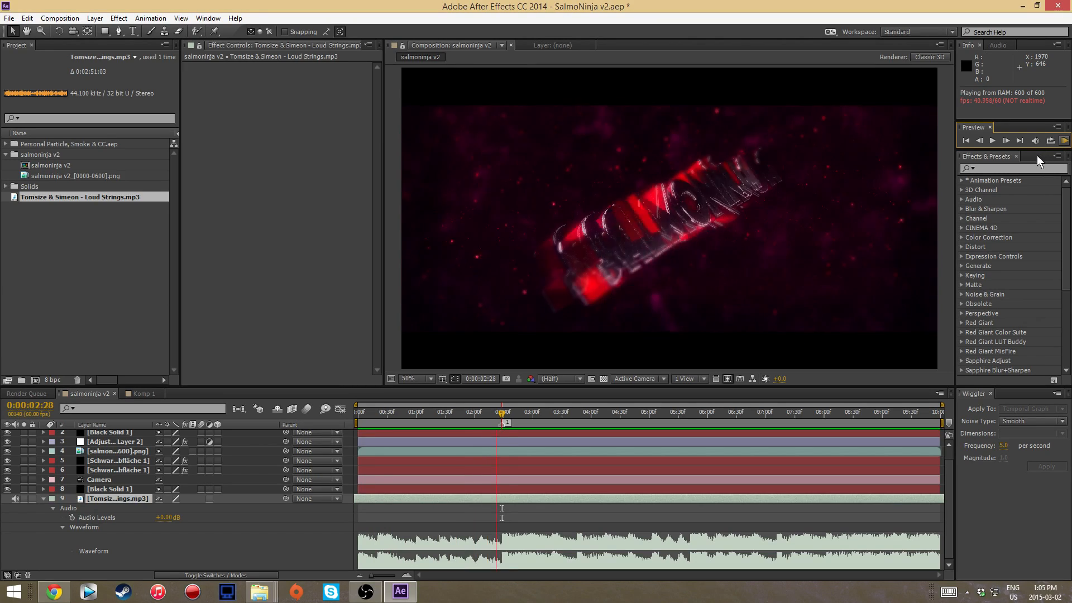
click(990, 140)
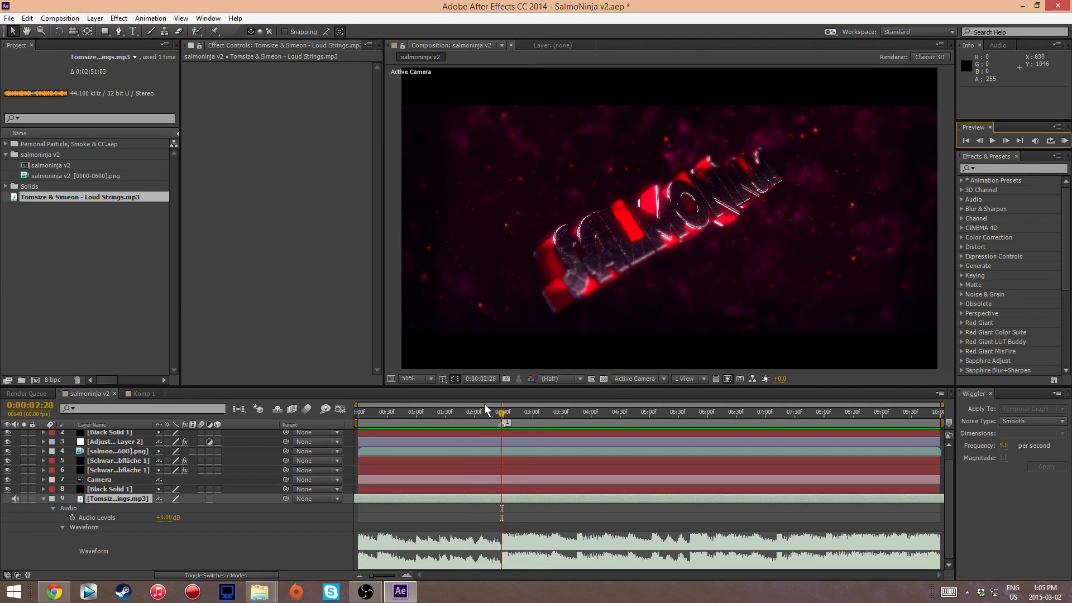
Set the current time to 0:00:02:21, nudge the song layer to an in point of -0:00:40:31, and RAM-preview it.
mouse_move(501, 416)
mouse_down()
mouse_move(383, 414)
mouse_move(522, 415)
mouse_move(496, 415)
mouse_up()
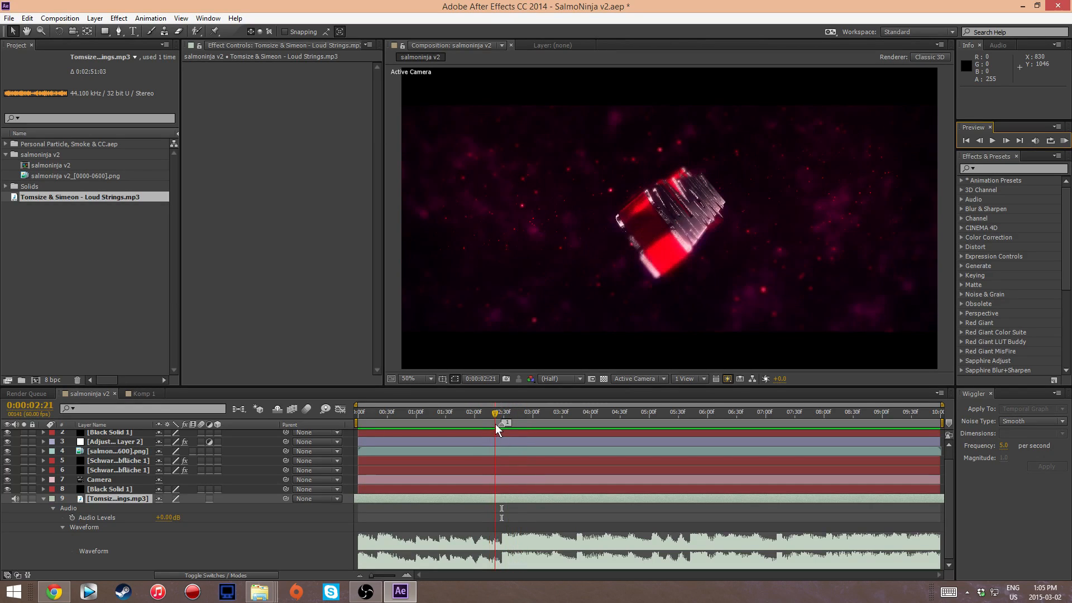
drag(532, 496, 530, 497)
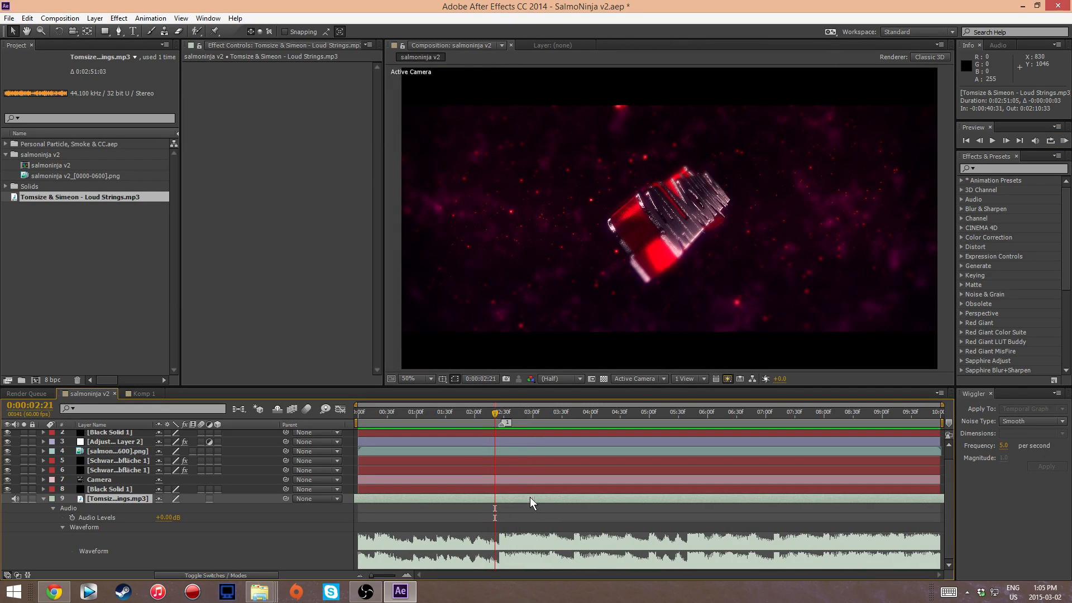
click(1063, 140)
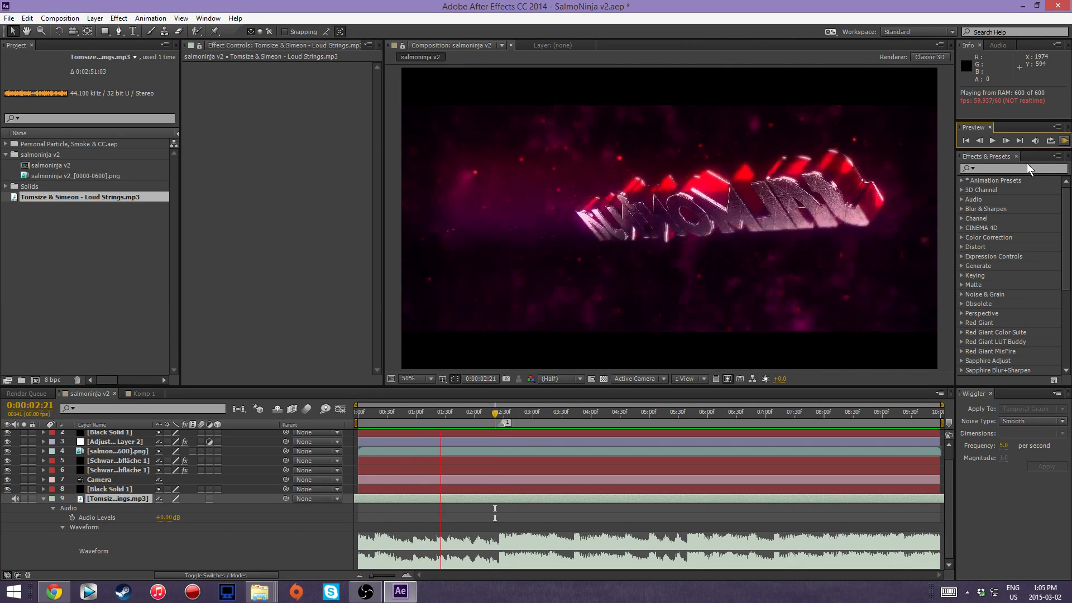
click(992, 140)
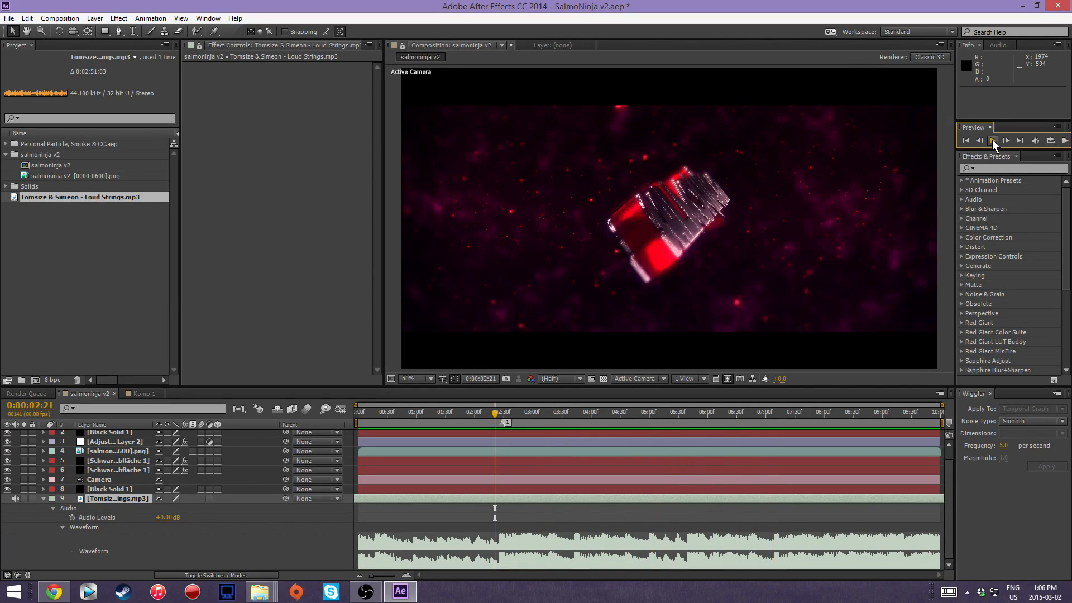
Move the current time to 0:00:02:40 and RAM-preview the composition with the adjusted song.
mouse_move(497, 416)
mouse_down()
mouse_move(400, 424)
mouse_move(512, 423)
mouse_up()
click(1064, 141)
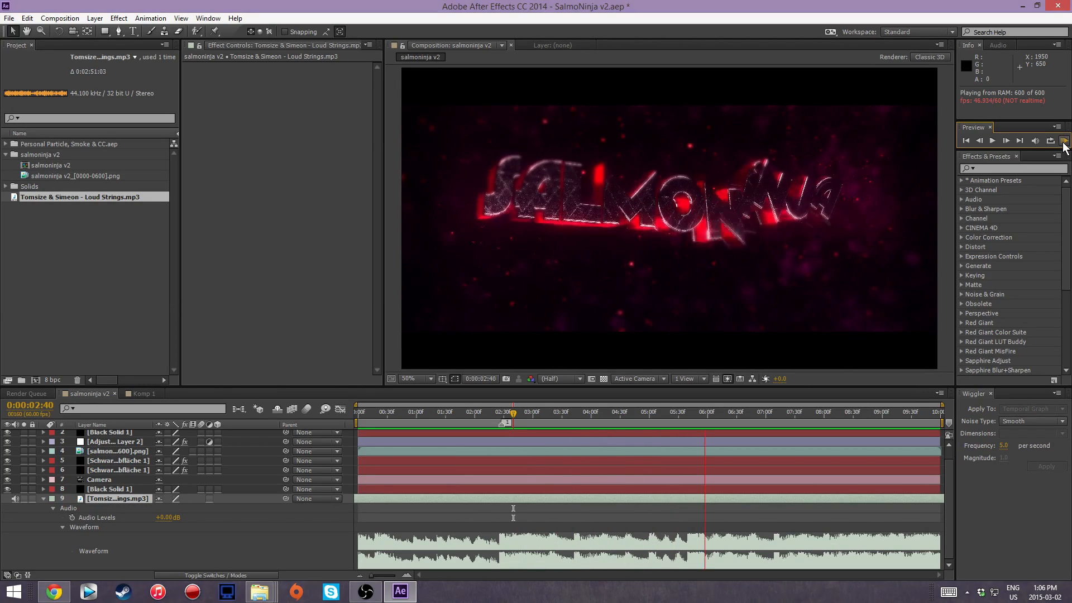
click(992, 141)
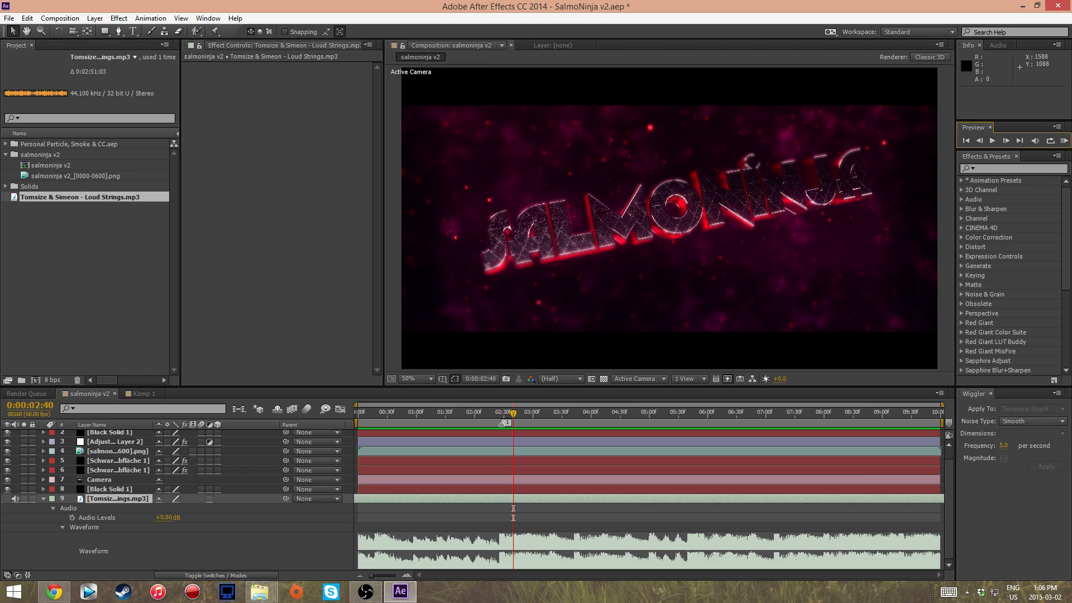
Fade the song in with Audio Levels keyframes of -48 dB at 0:00:00:00 and 0 dB at 0:00:02:16.
drag(511, 413, 352, 413)
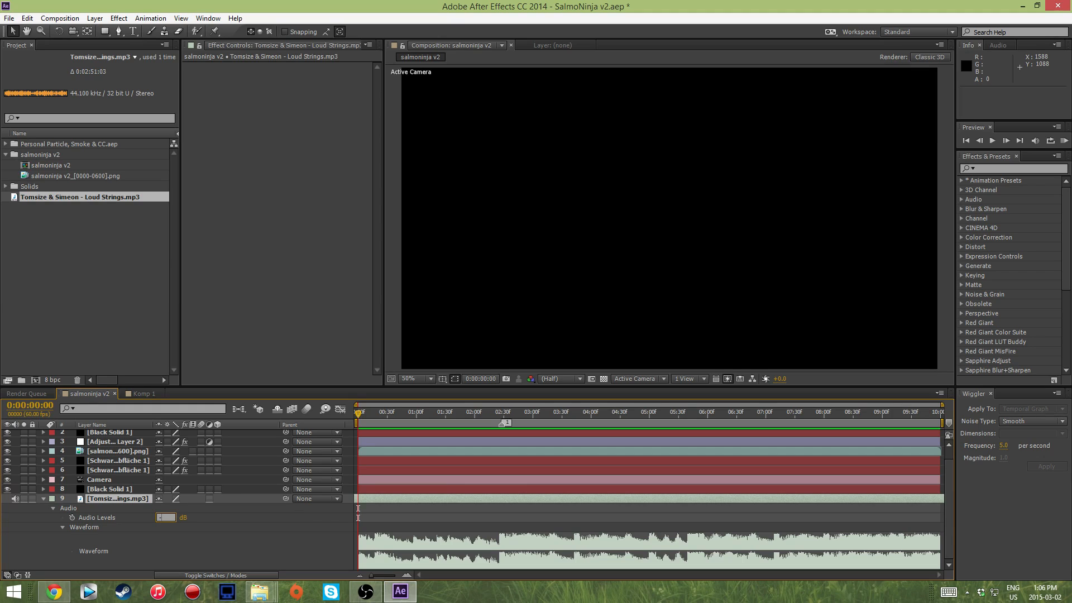
text(48)
key(Return)
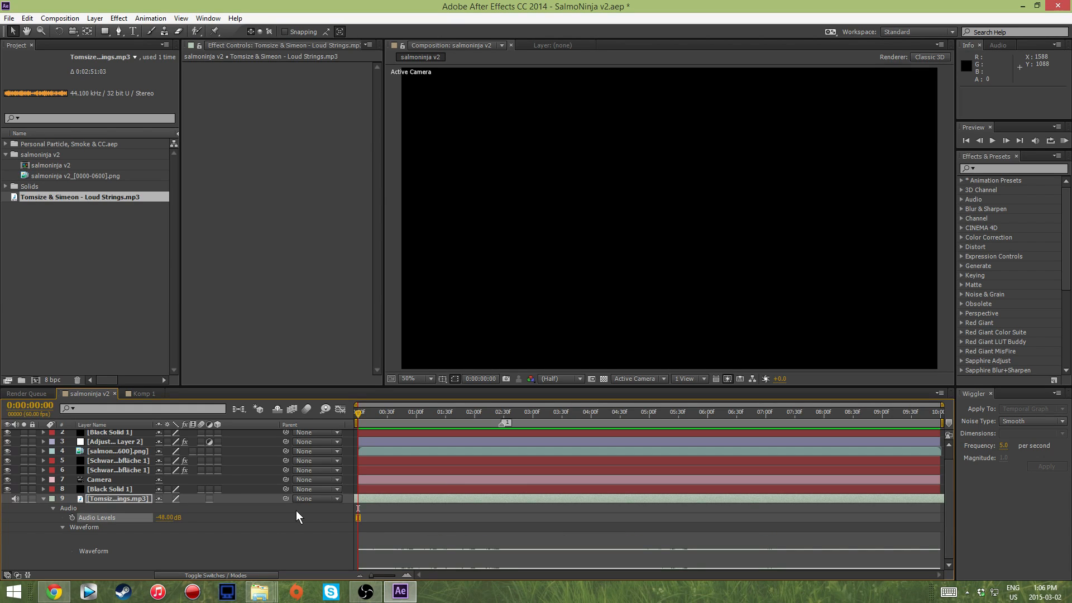
click(72, 518)
drag(360, 416, 490, 395)
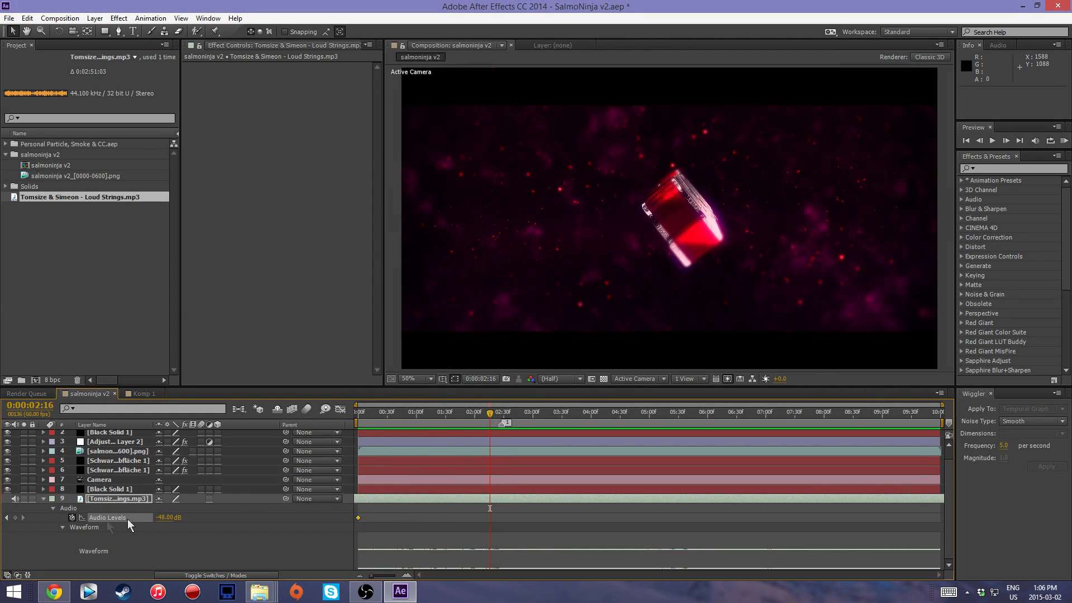
text(0)
key(Return)
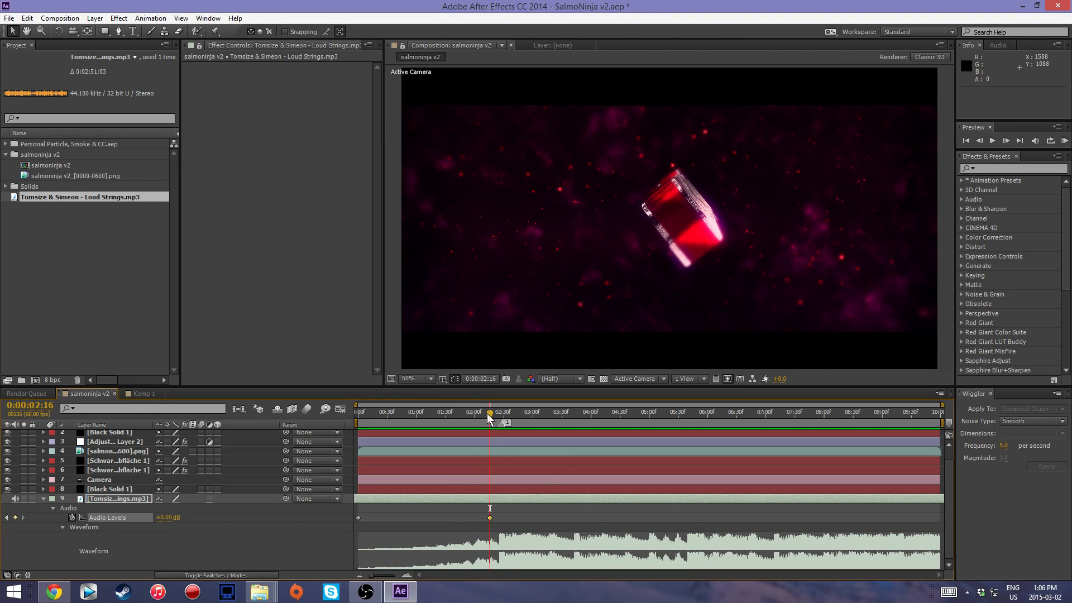
RAM-preview the fade-in, shorten it by moving the 0 dB keyframe to just after 0:00:01:30, and preview it again.
drag(490, 416, 293, 420)
click(1064, 140)
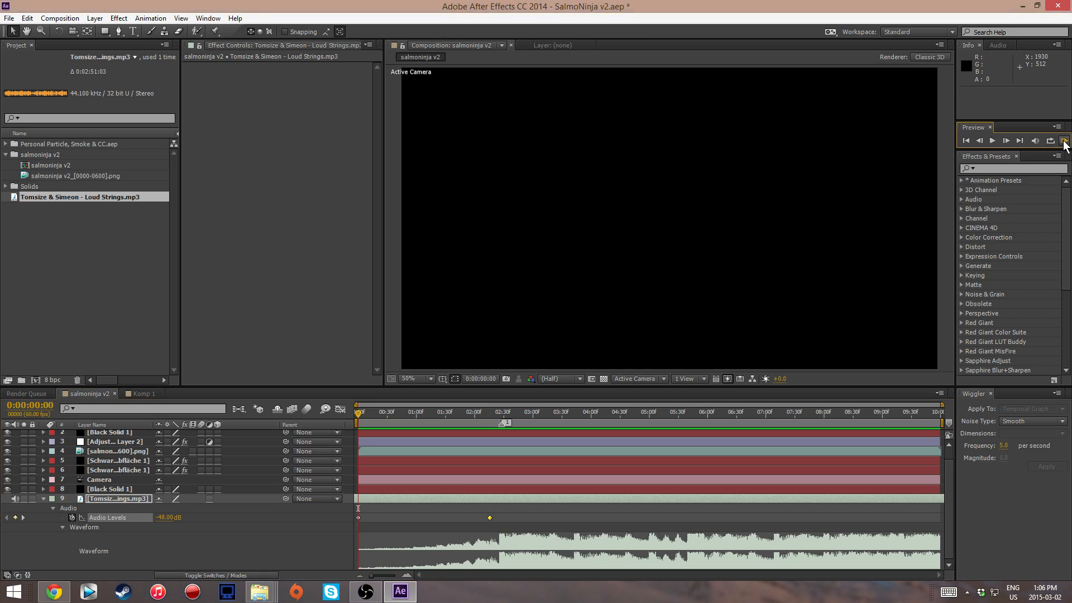
click(992, 141)
drag(487, 518, 452, 518)
click(1063, 141)
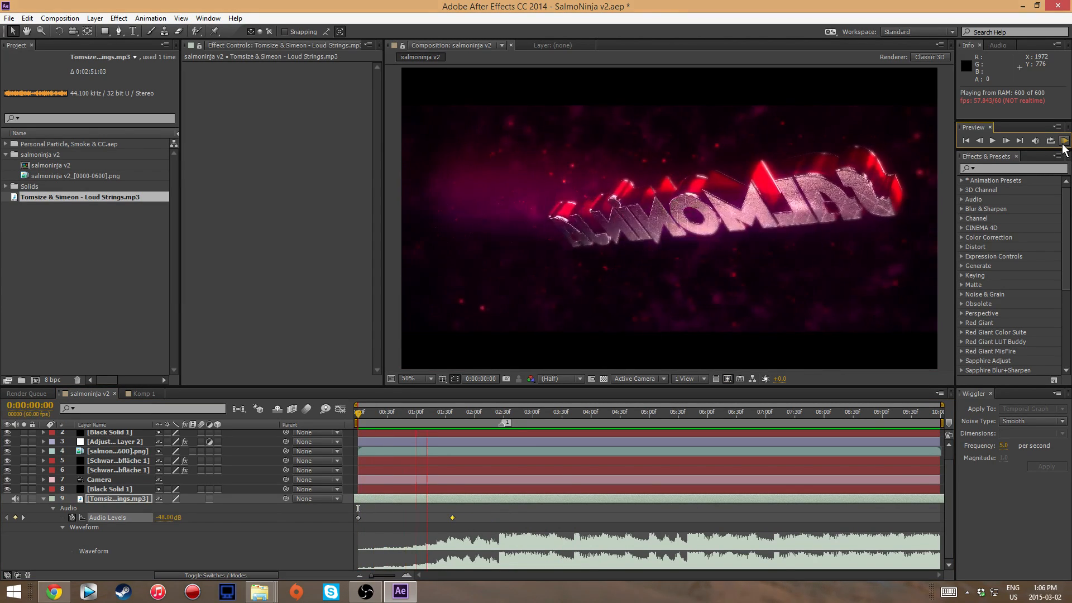
click(999, 140)
Fade the song out with Audio Levels keyframes of 0 dB at 0:00:09:18 and -48 dB at 0:00:09:59.
drag(356, 414, 899, 507)
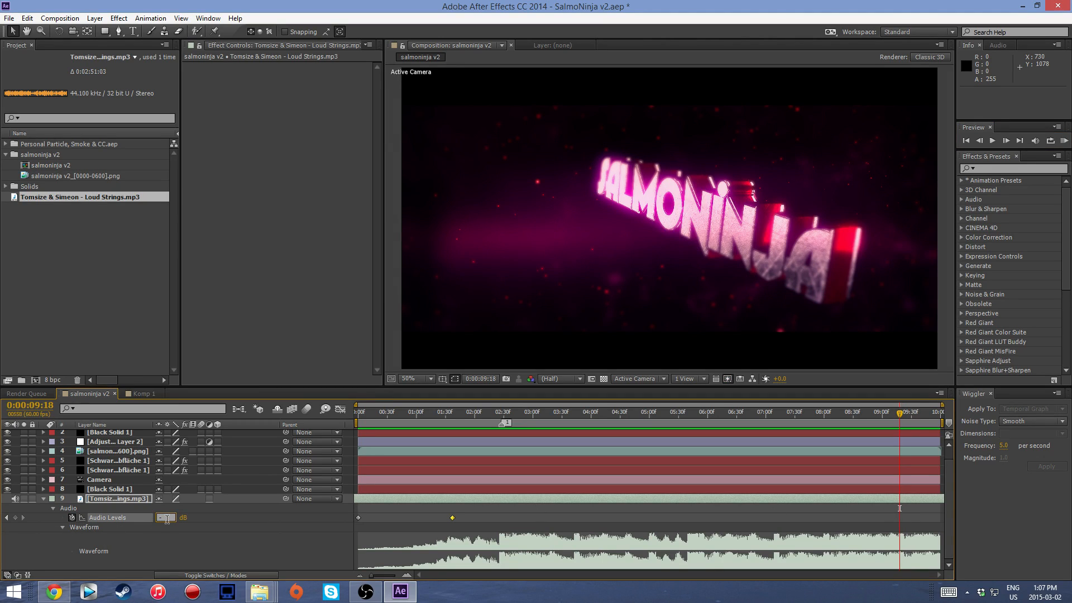
key(Return)
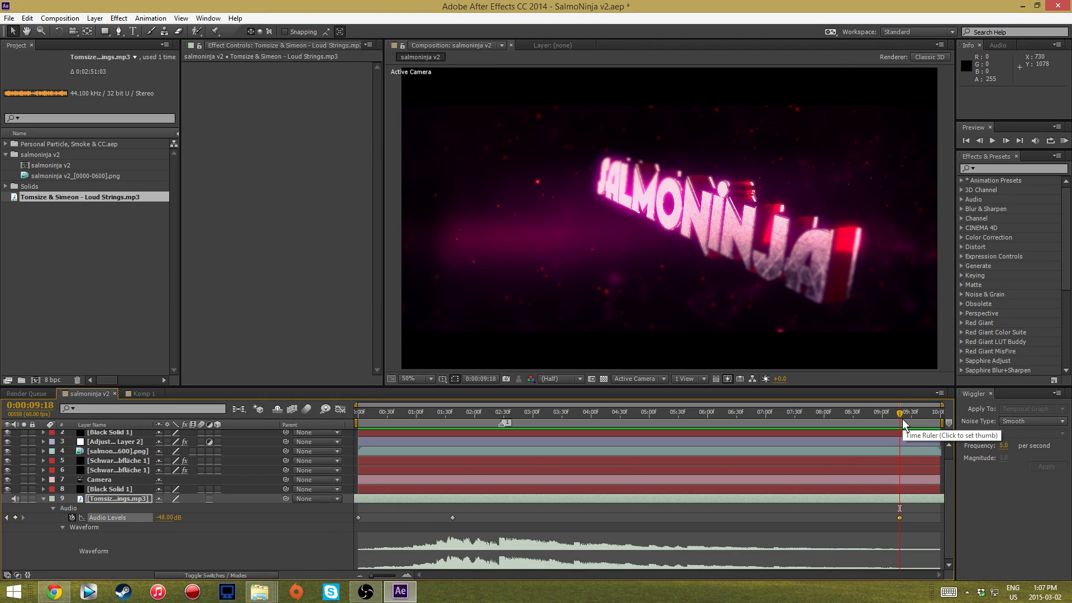
key(ctrl+z)
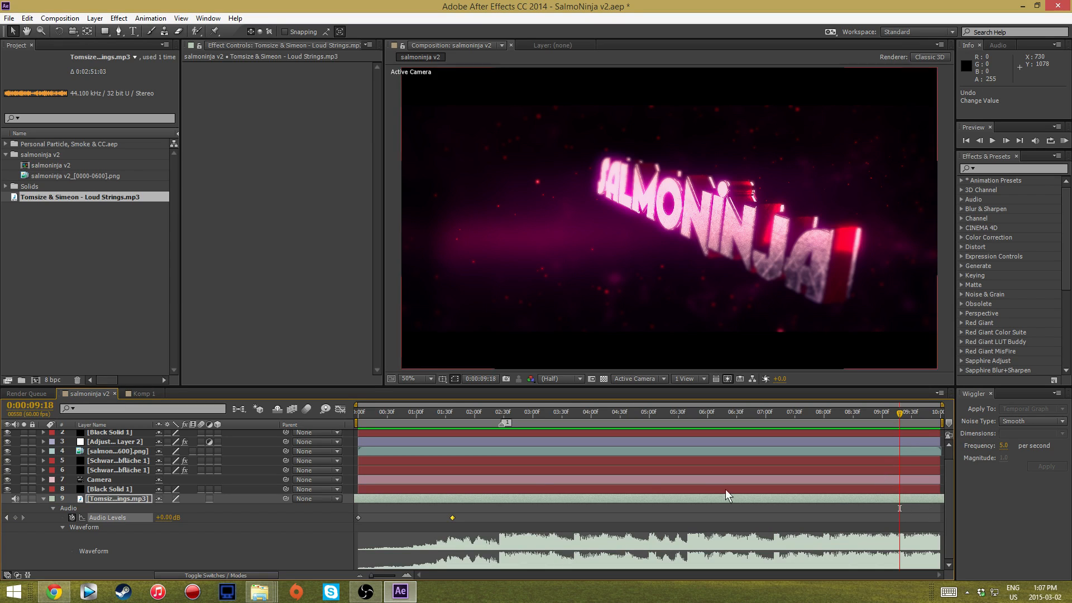
click(18, 517)
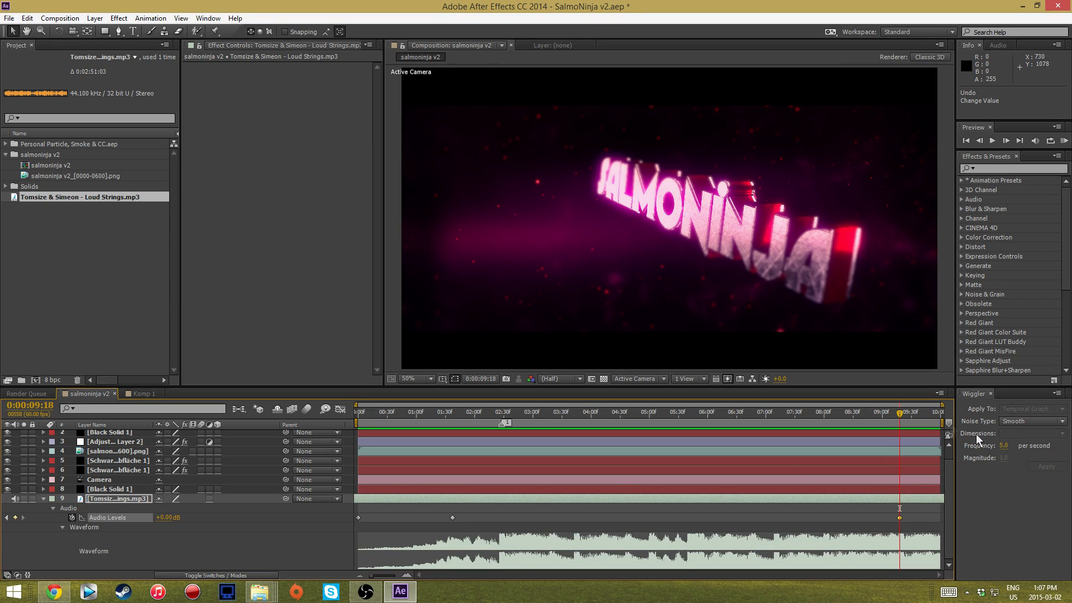
drag(902, 413, 1028, 413)
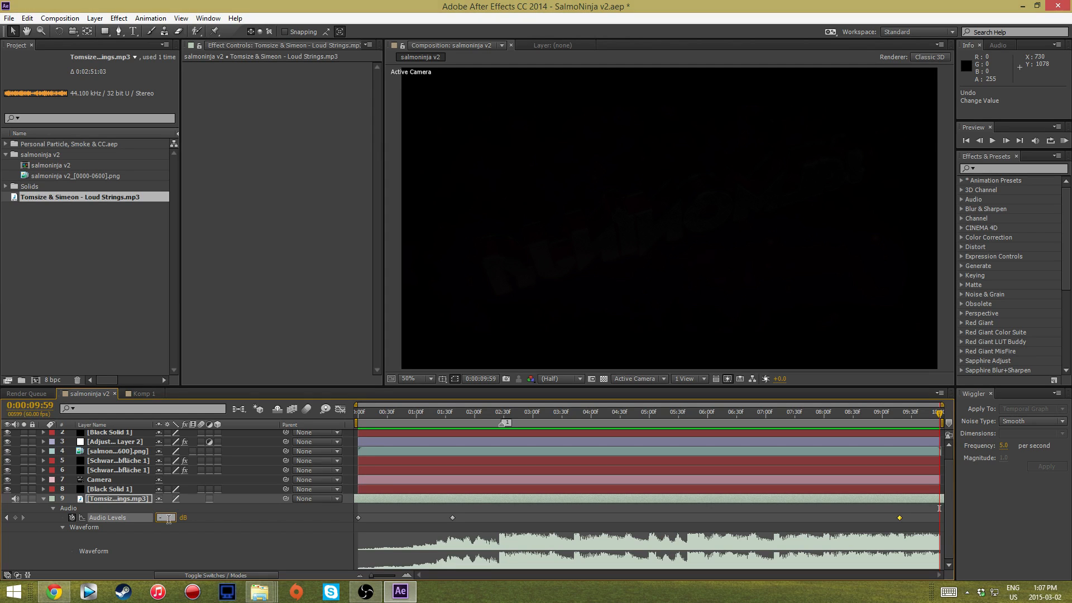
key(Return)
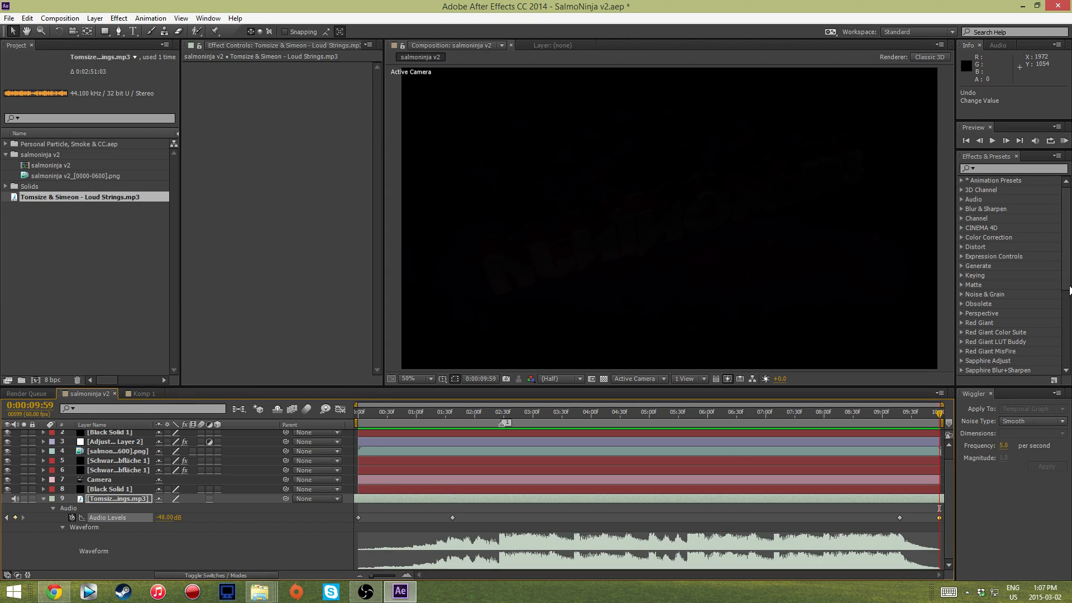
RAM-preview the composition to check the song's fade-in and fade-out.
drag(941, 416, 966, 427)
click(1064, 140)
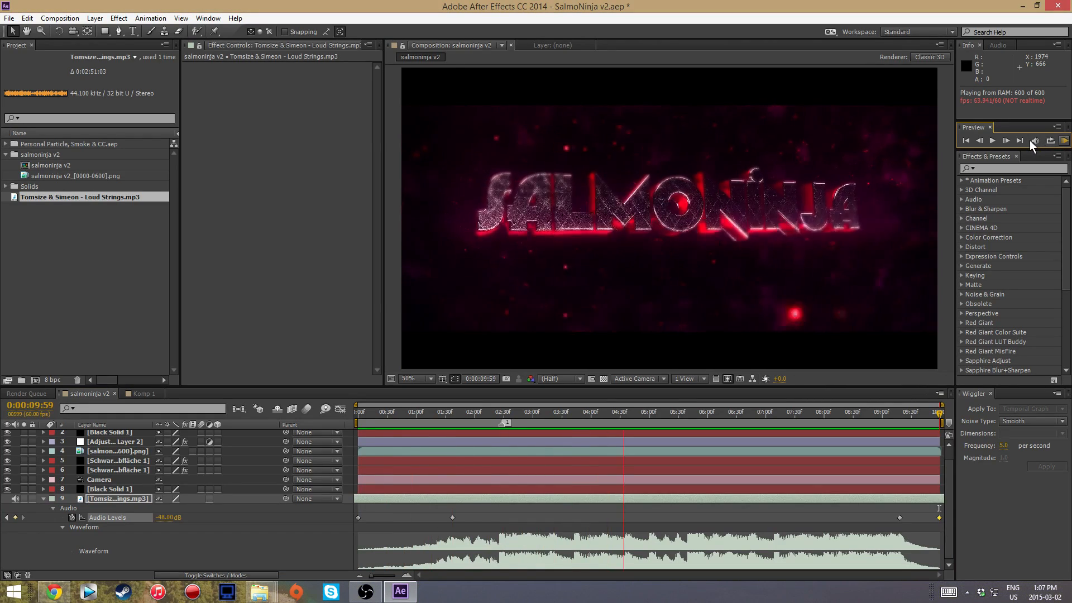
click(992, 139)
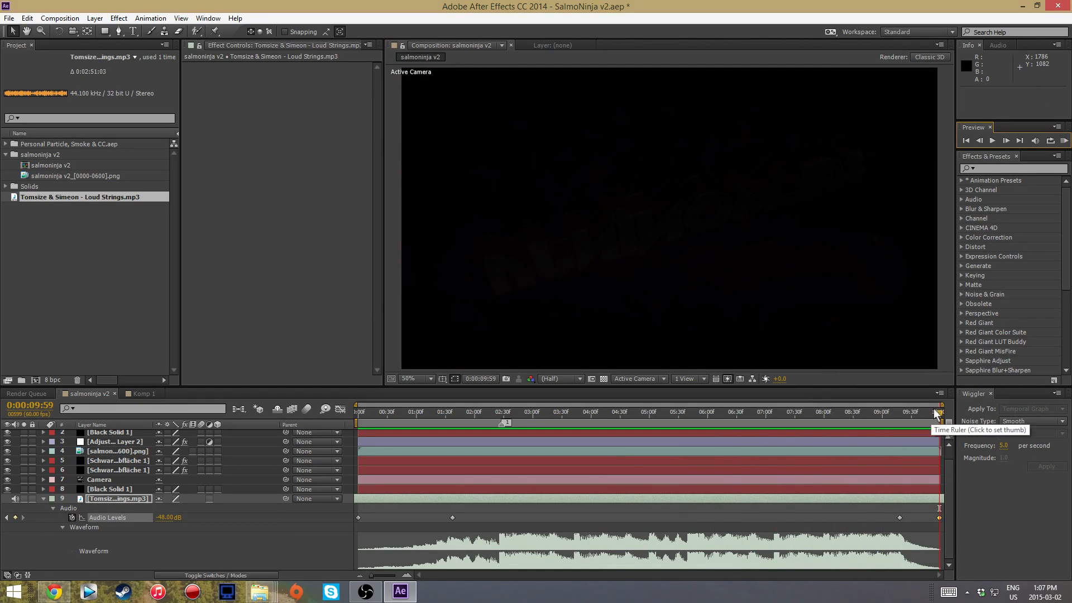
Reveal the RAM preview options and look through the full-screen, skip and preview mode settings.
click(996, 45)
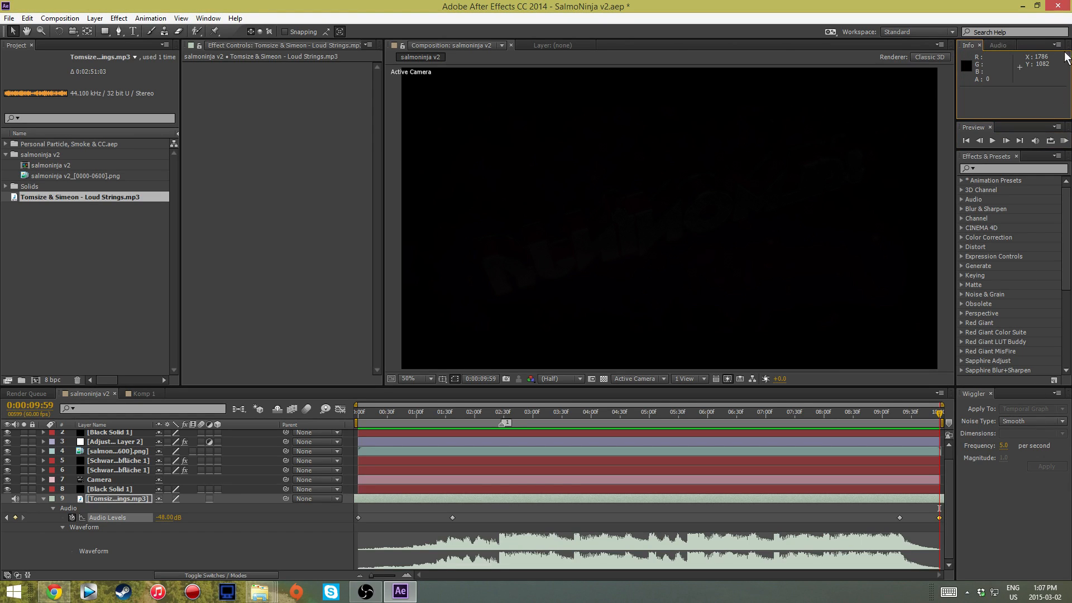
drag(987, 149, 990, 211)
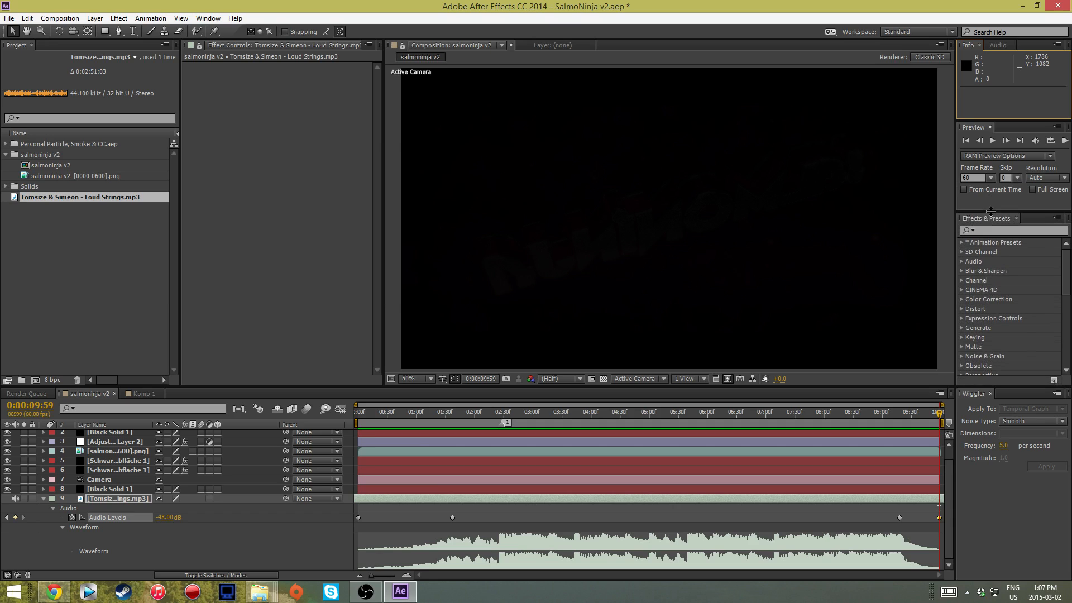
click(1029, 189)
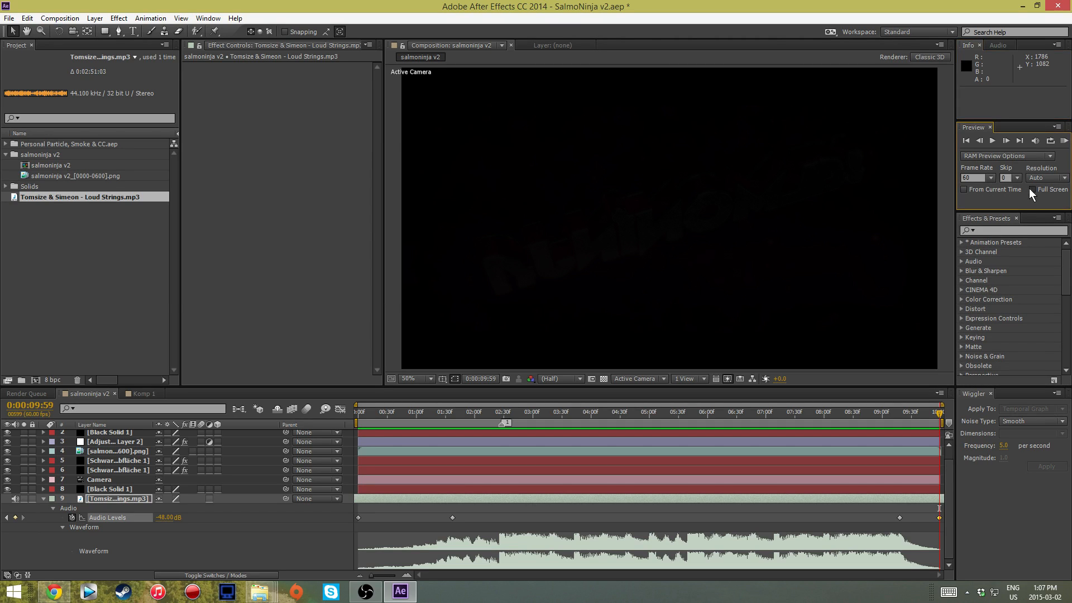
click(1029, 189)
click(1017, 177)
click(1017, 177)
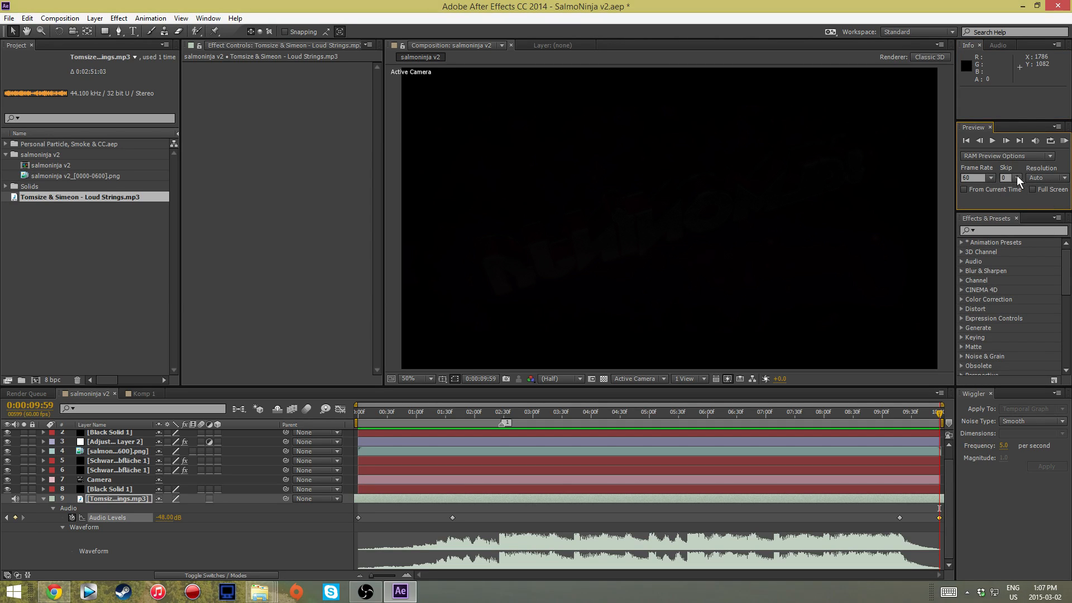
click(1017, 155)
click(1037, 155)
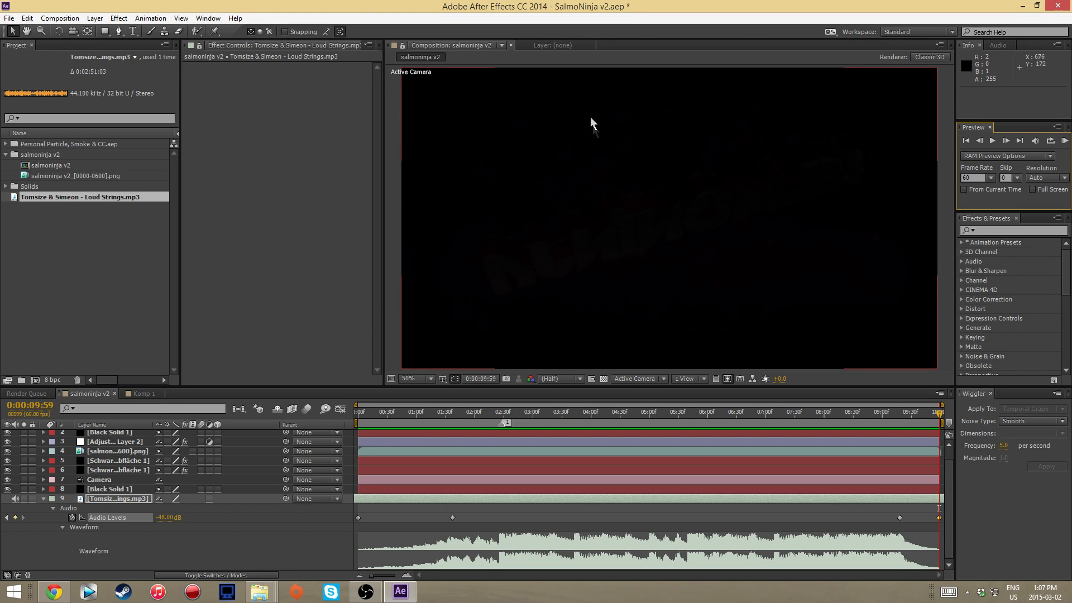
drag(677, 414, 456, 426)
drag(507, 427, 241, 462)
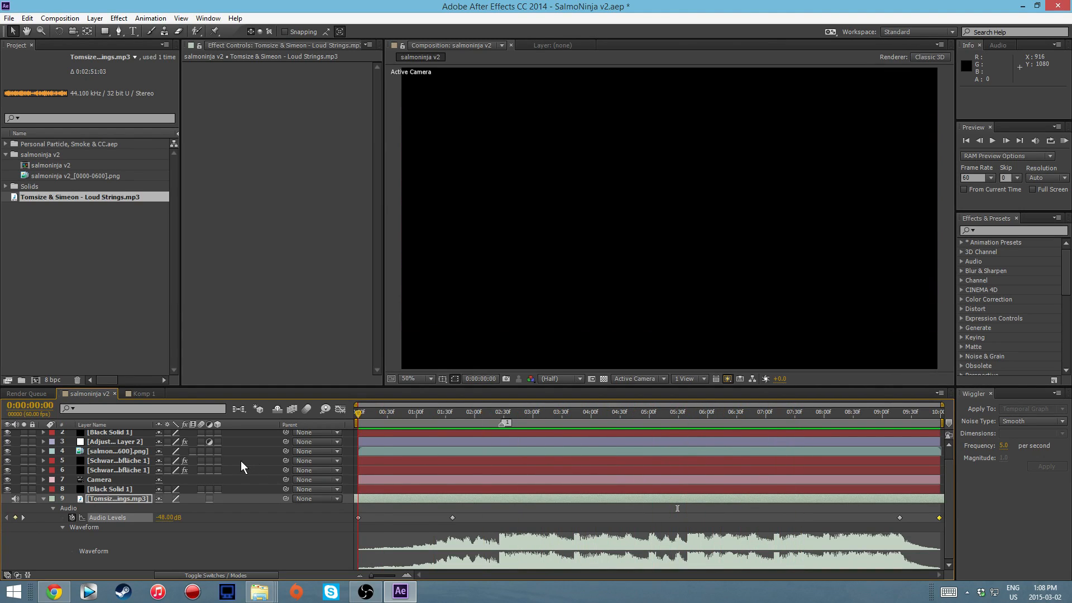
click(57, 18)
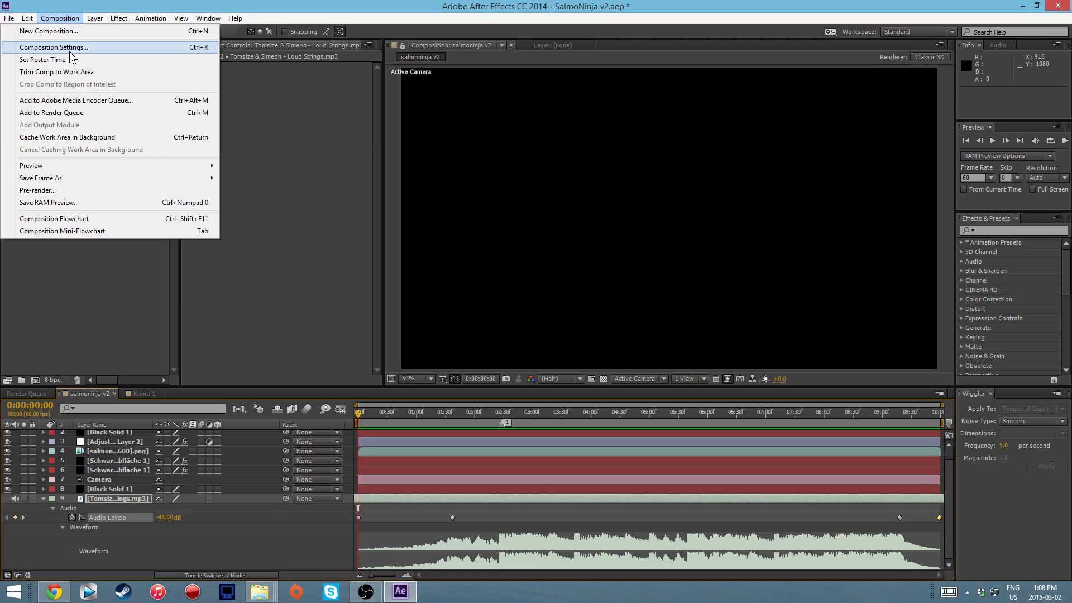
click(340, 132)
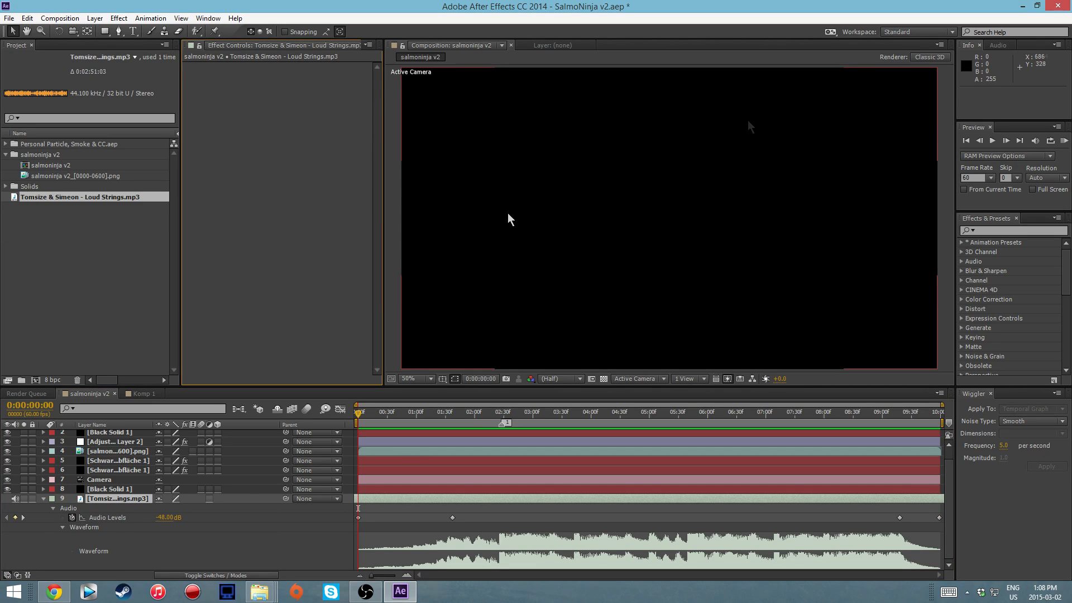
drag(363, 413, 593, 418)
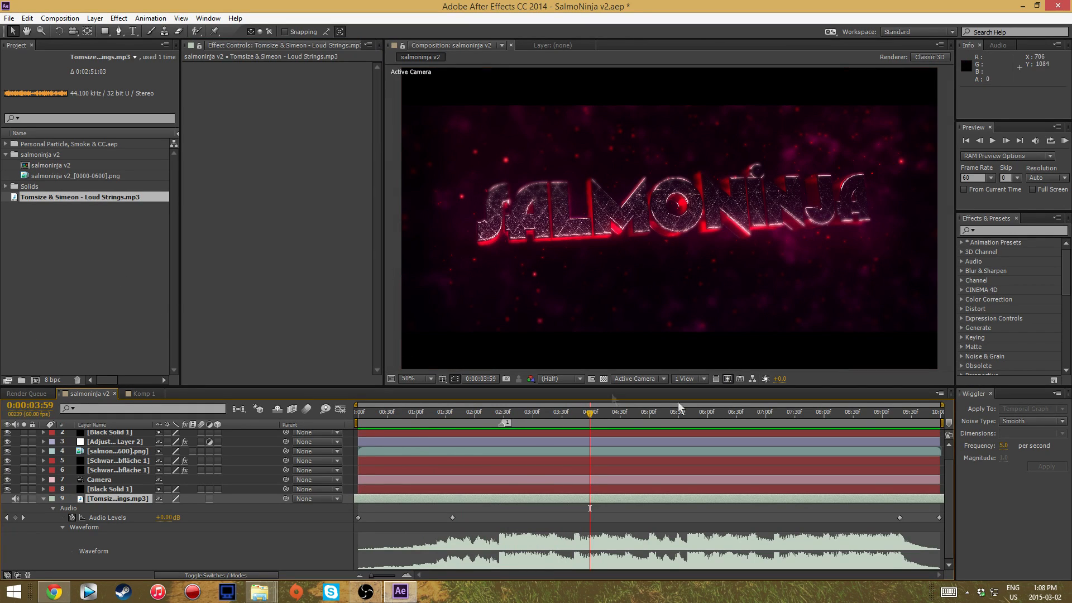
Add the salmoninja v2 composition to the render queue and check its output file destination.
click(9, 17)
mouse_move(45, 186)
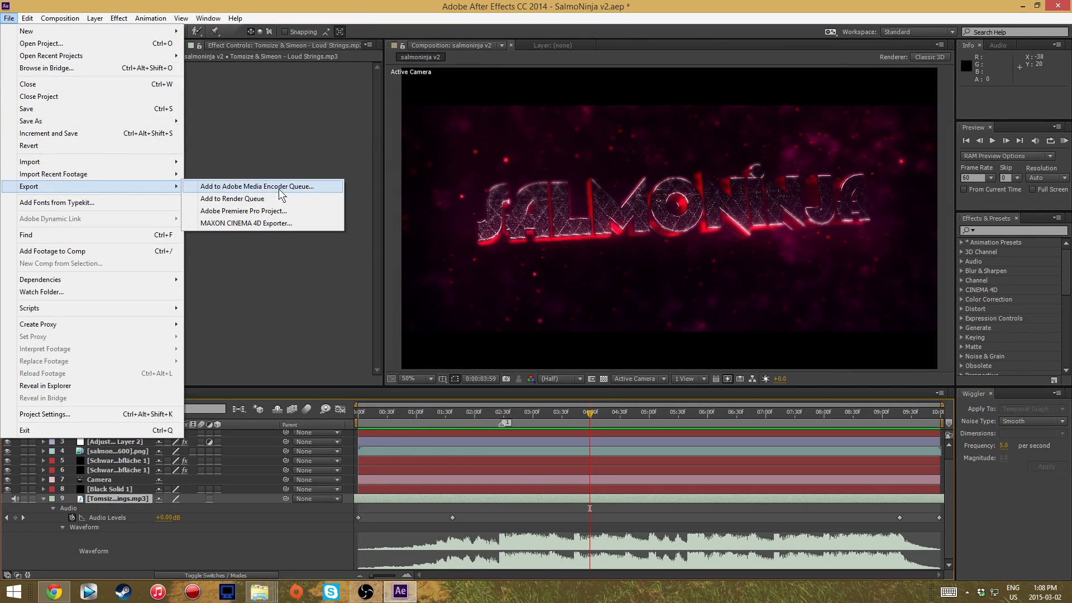
click(267, 201)
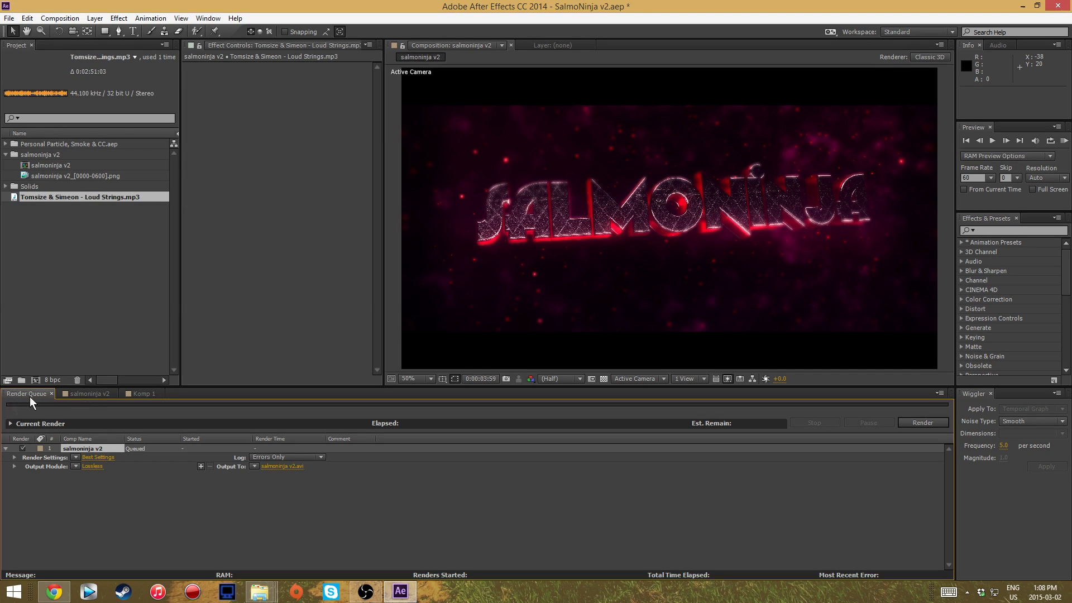
click(273, 465)
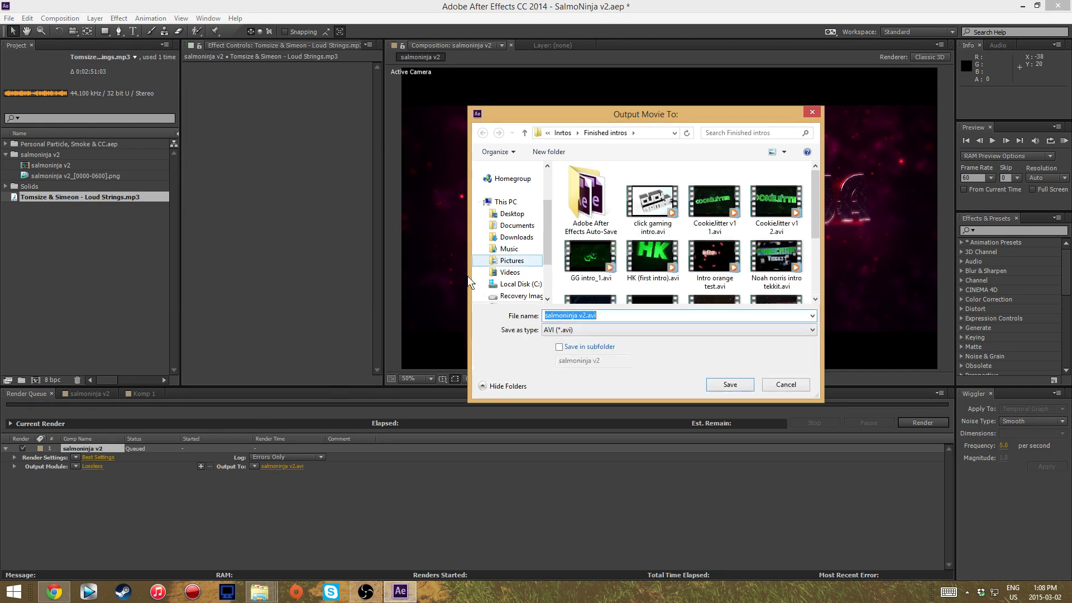
click(811, 115)
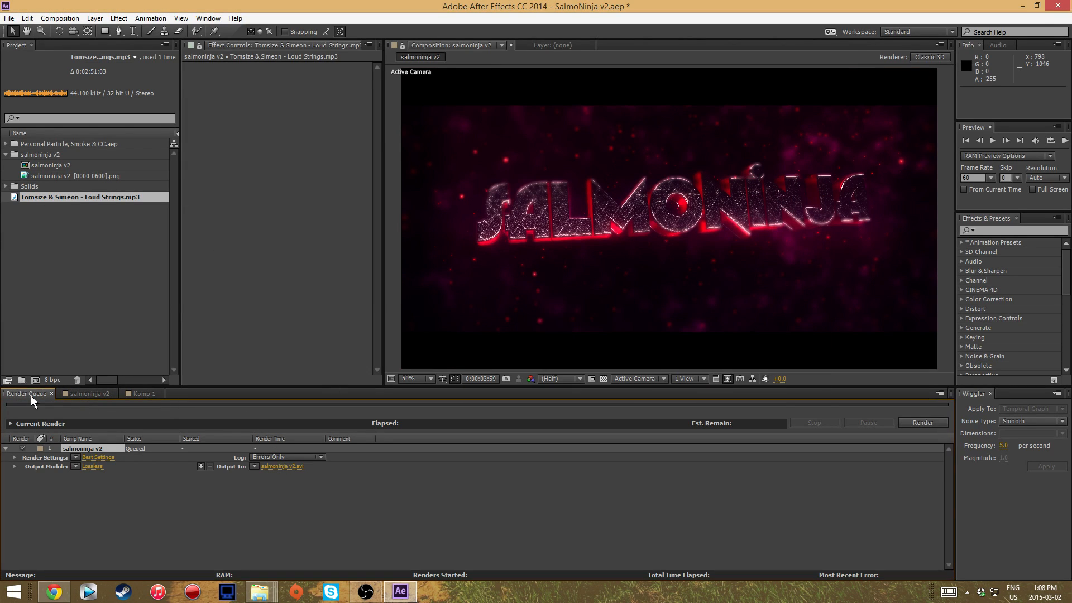
click(51, 393)
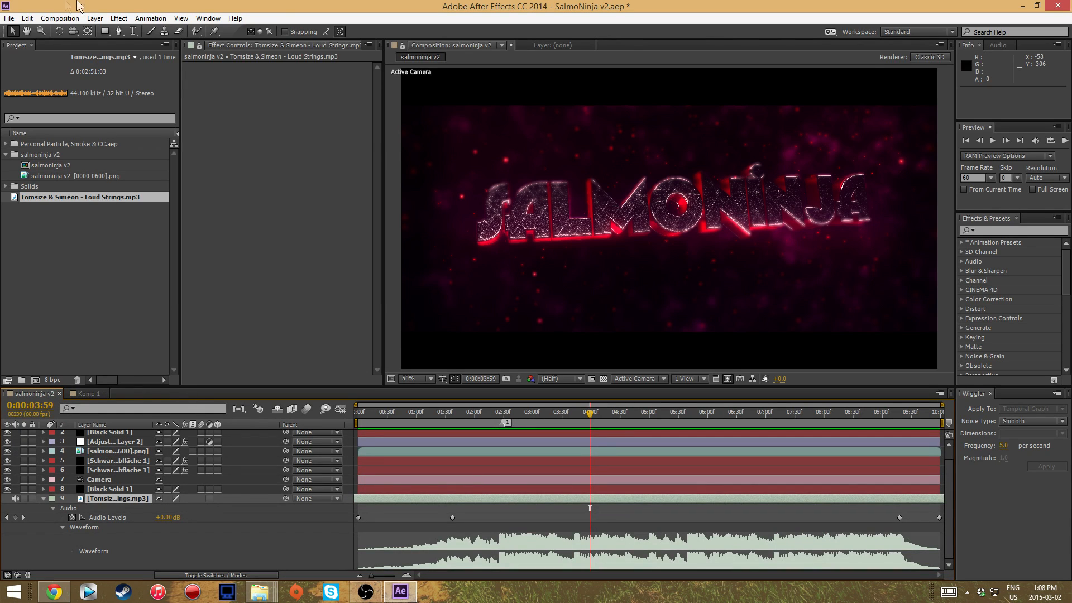
Save the project, and mark the song layer's beats from the drop onward during an audio preview of the work area.
click(9, 19)
click(46, 107)
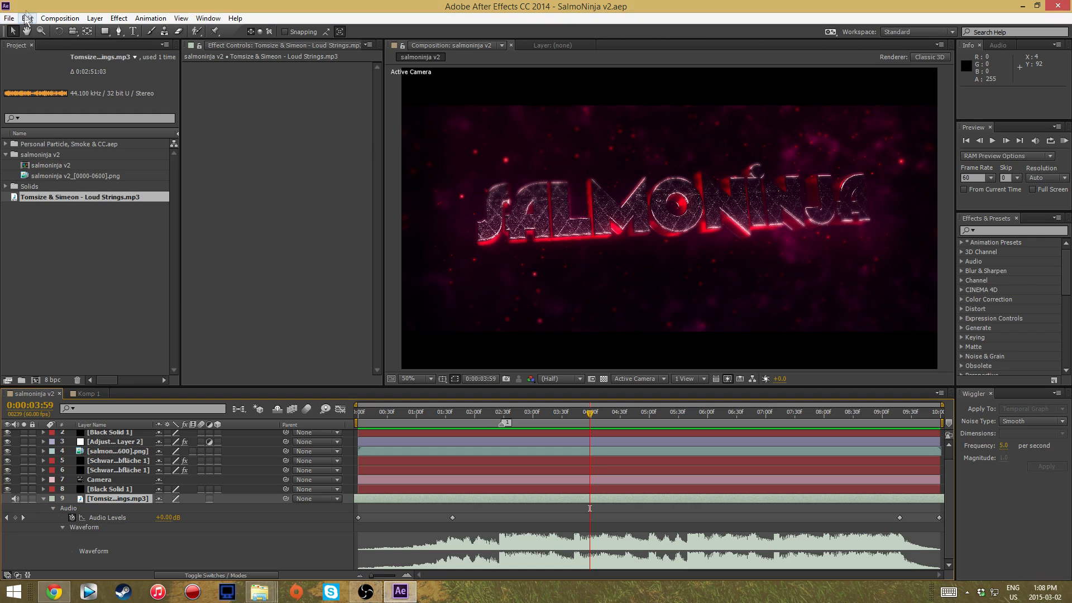
click(59, 18)
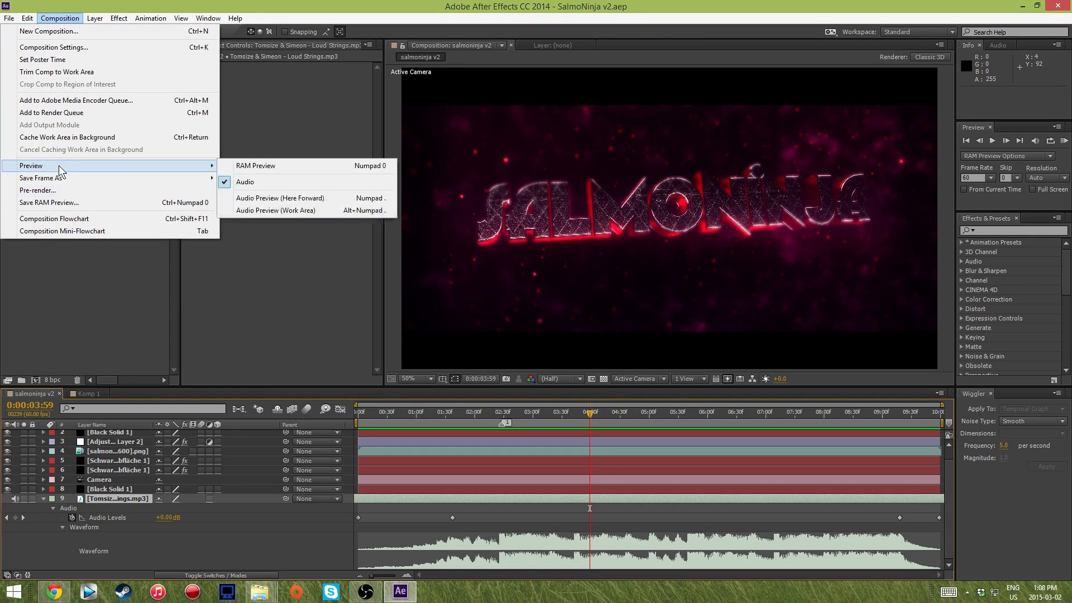
mouse_move(119, 166)
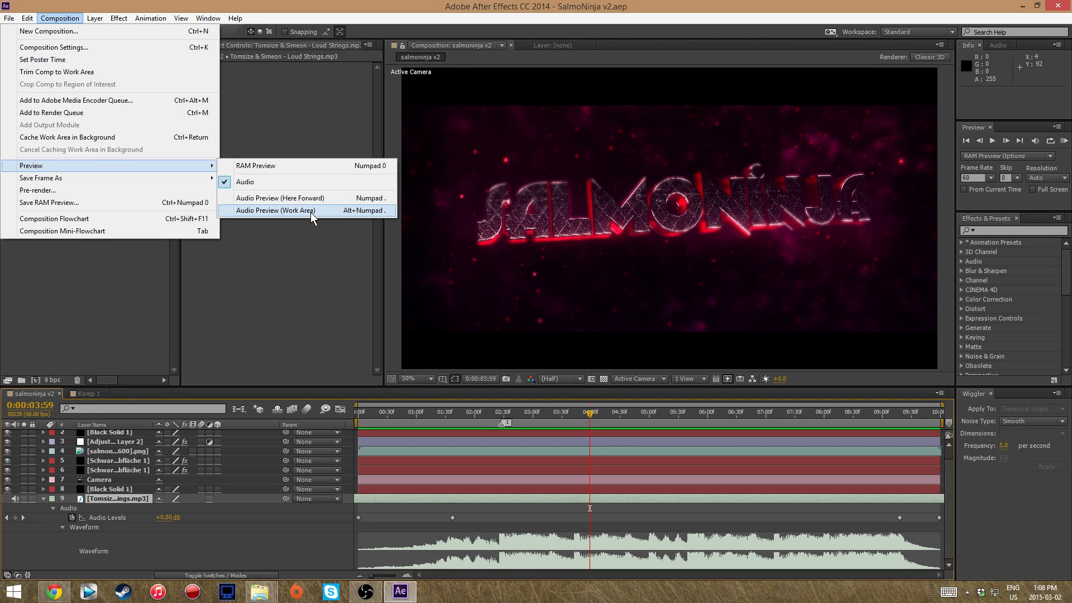
click(311, 212)
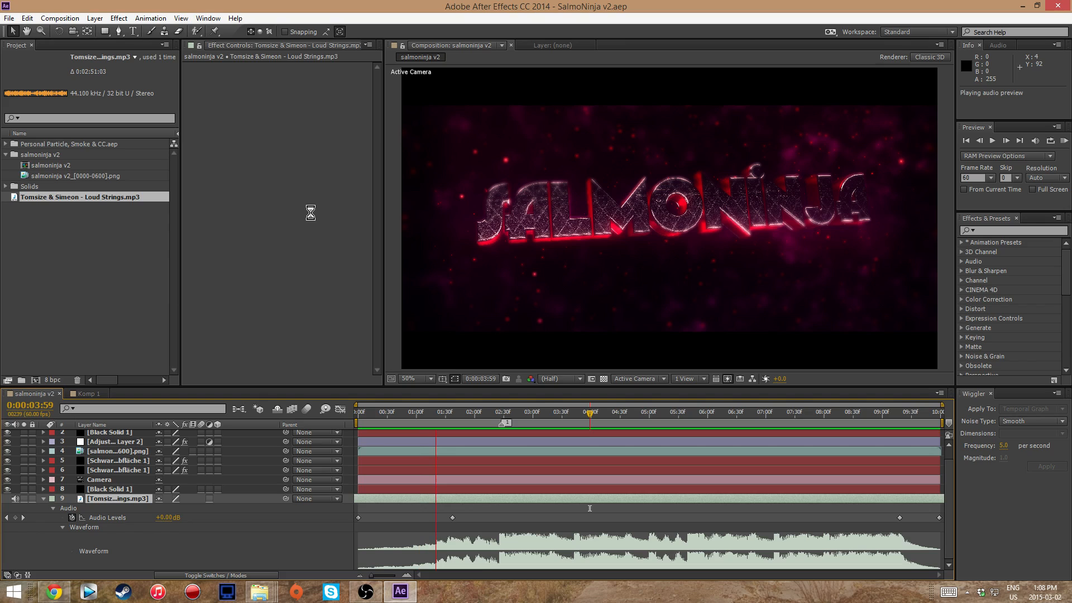
key(KP_Multiply)
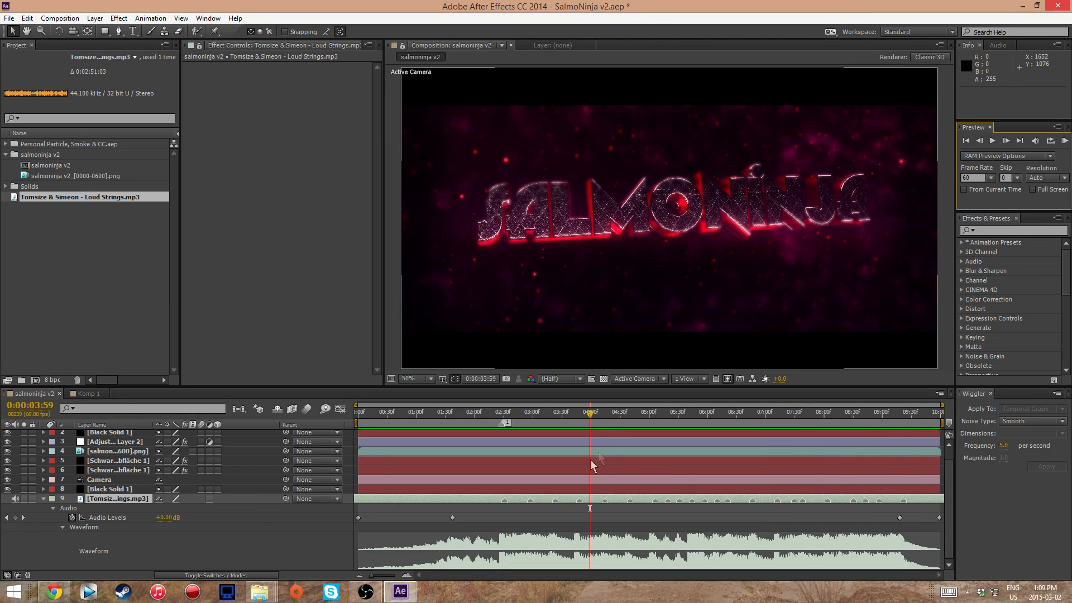
Start Scale keyframing on the salmoninja v2_[0000-0600].png layer with a 100% keyframe at 0:00:02:30, collapsing the song layer's properties.
drag(590, 419, 756, 433)
drag(834, 440, 504, 514)
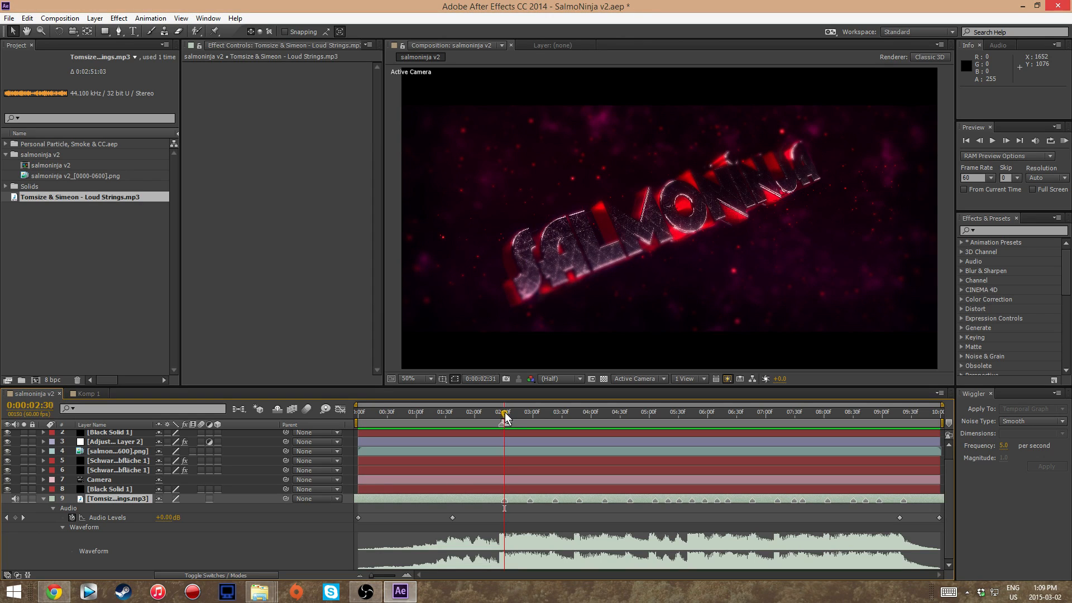
key(Page_Up)
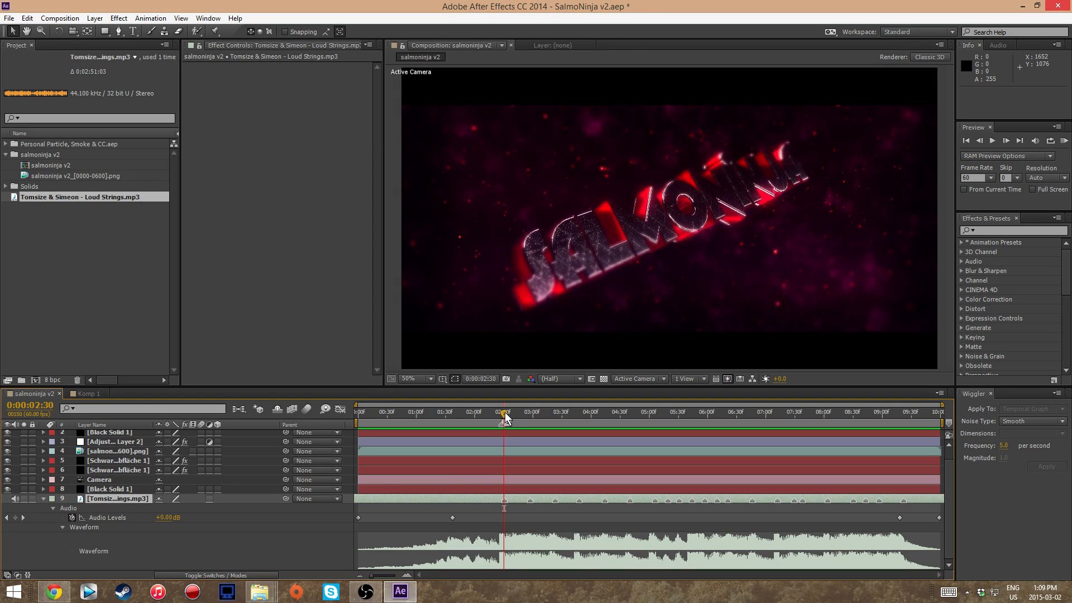
click(43, 498)
click(43, 464)
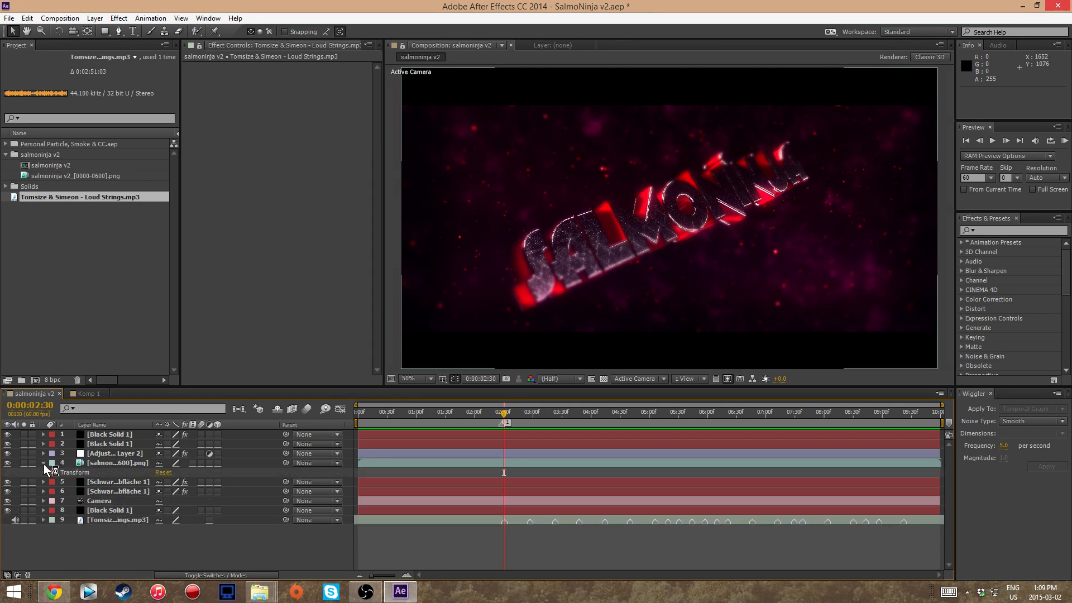
click(43, 463)
click(104, 463)
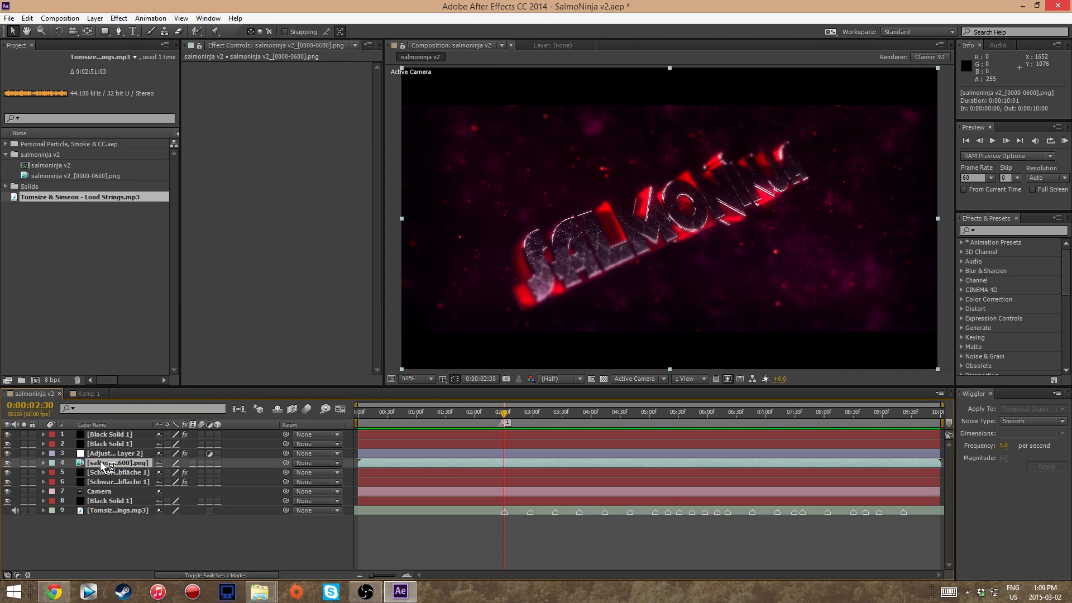
key(s)
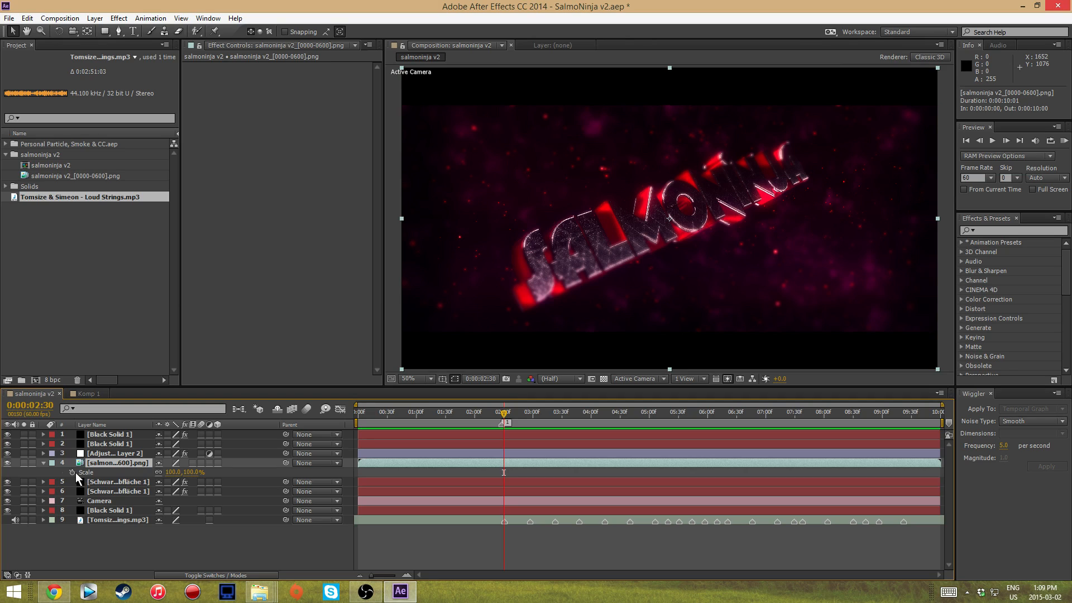
click(76, 472)
Keyframe the image sequence layer's Scale at 130% one frame on, at 0:00:02:31, and check the jump.
drag(504, 416, 505, 417)
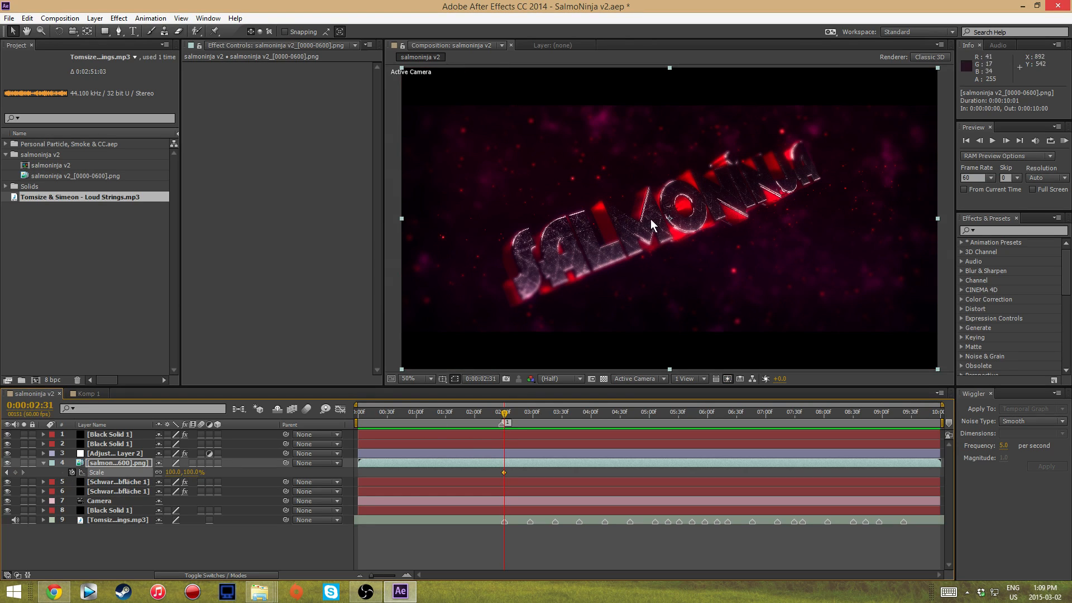
drag(190, 472, 209, 472)
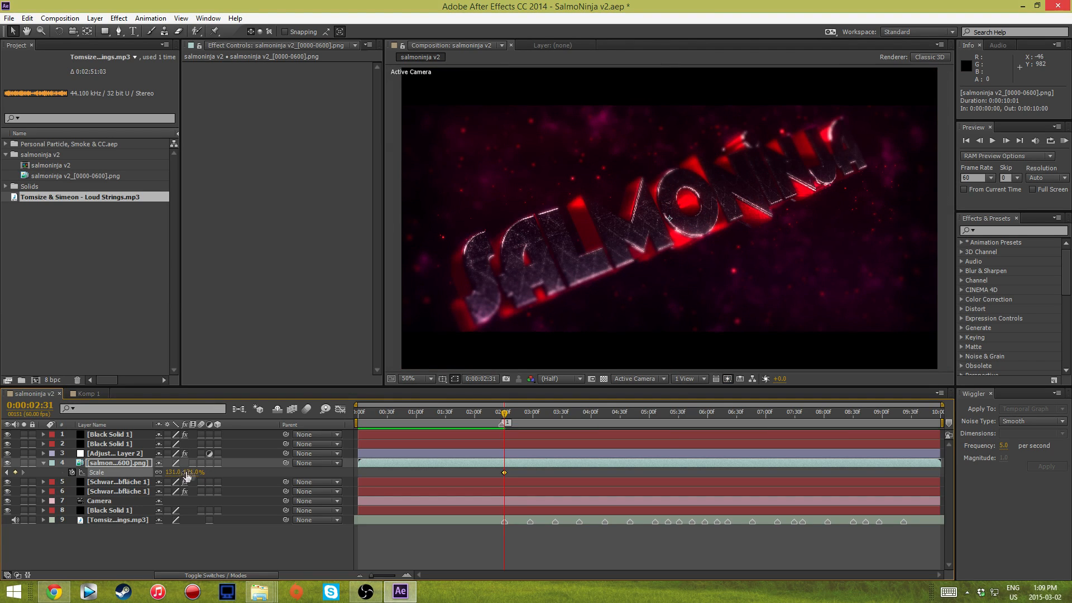
click(189, 472)
key(BackSpace)
text(130)
key(Return)
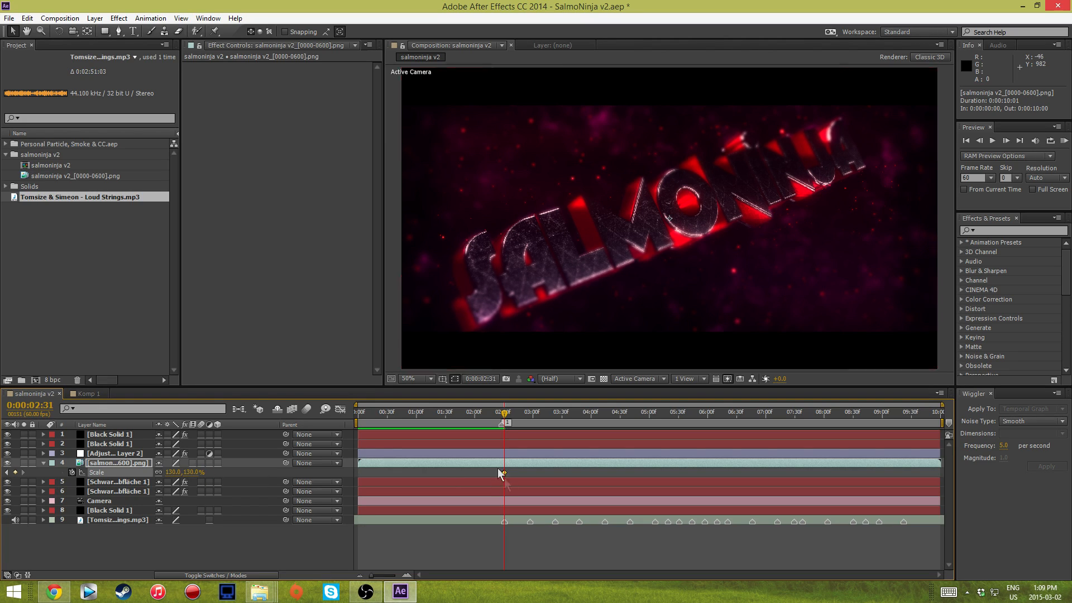
key(Page_Up)
key(space)
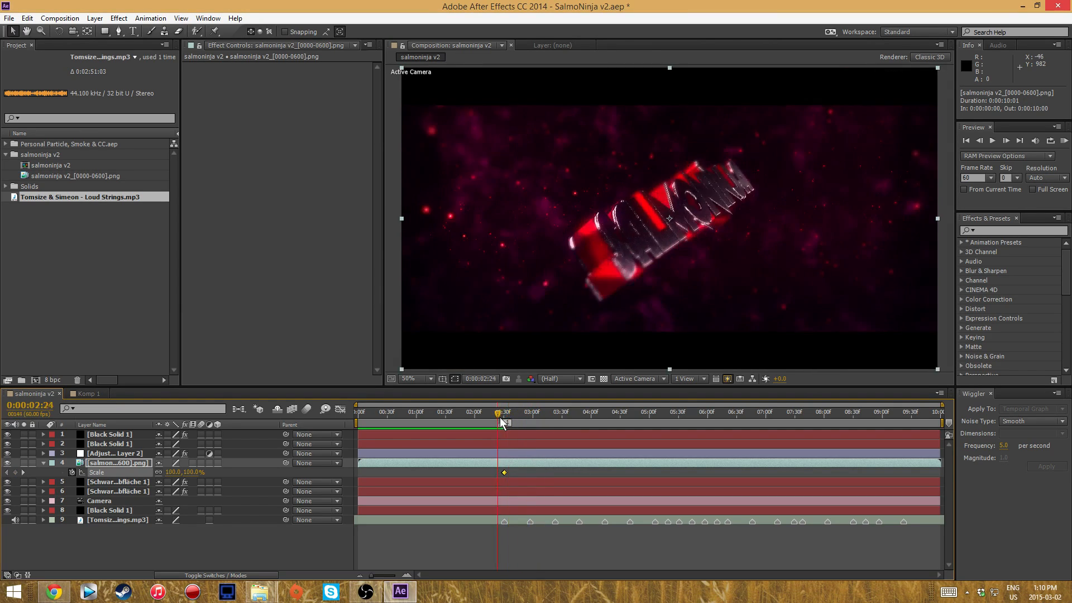
Add a Scale keyframe with a reduced value at 0:00:00:00 on the image sequence layer and briefly preview the composition.
drag(514, 418, 342, 426)
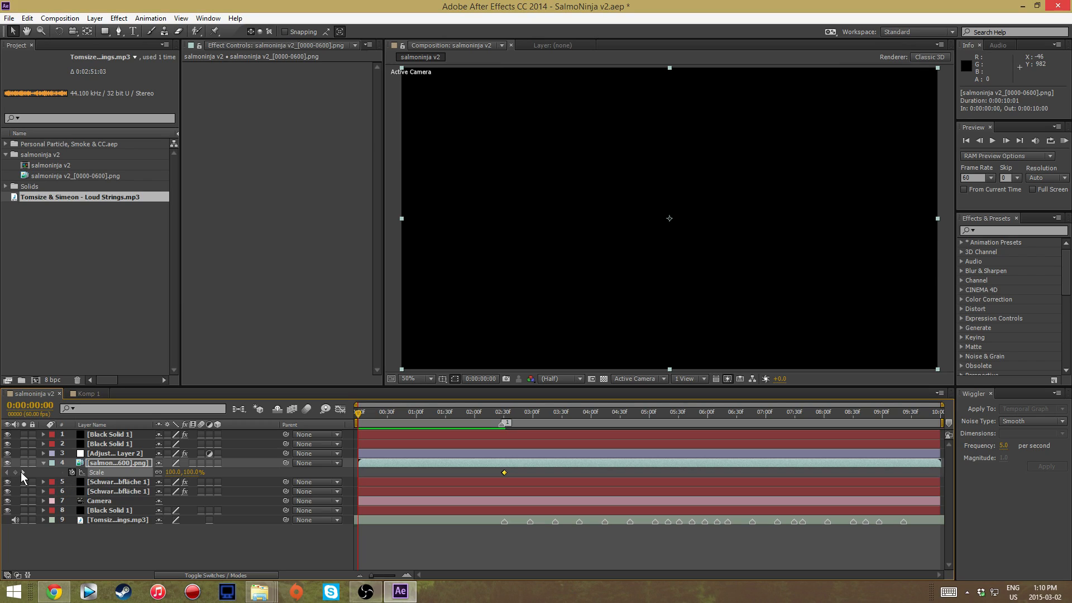
drag(197, 476, 159, 473)
click(378, 414)
drag(377, 414, 554, 434)
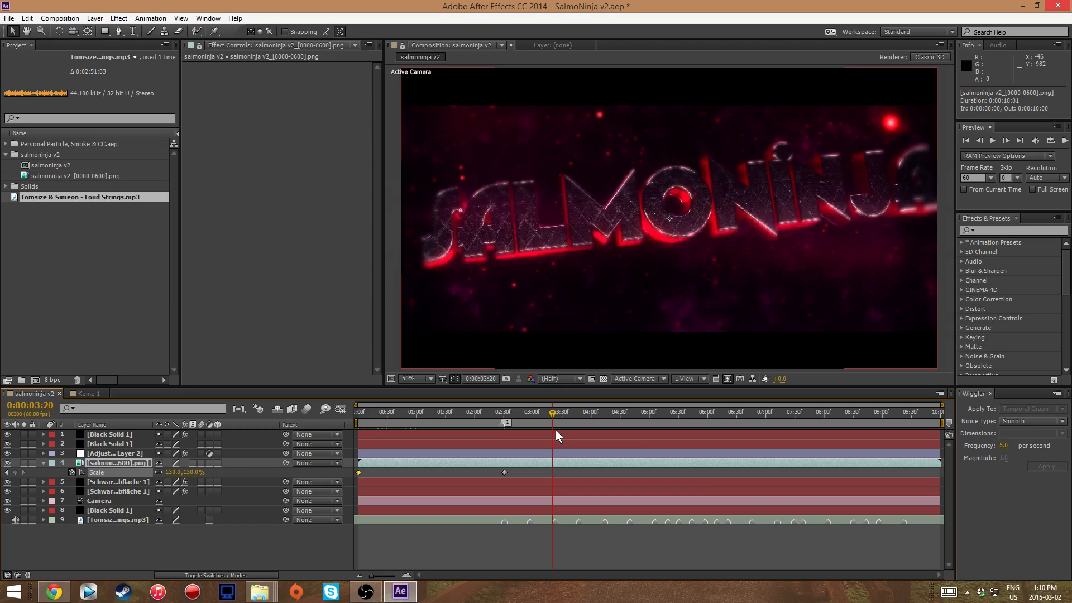
click(1062, 140)
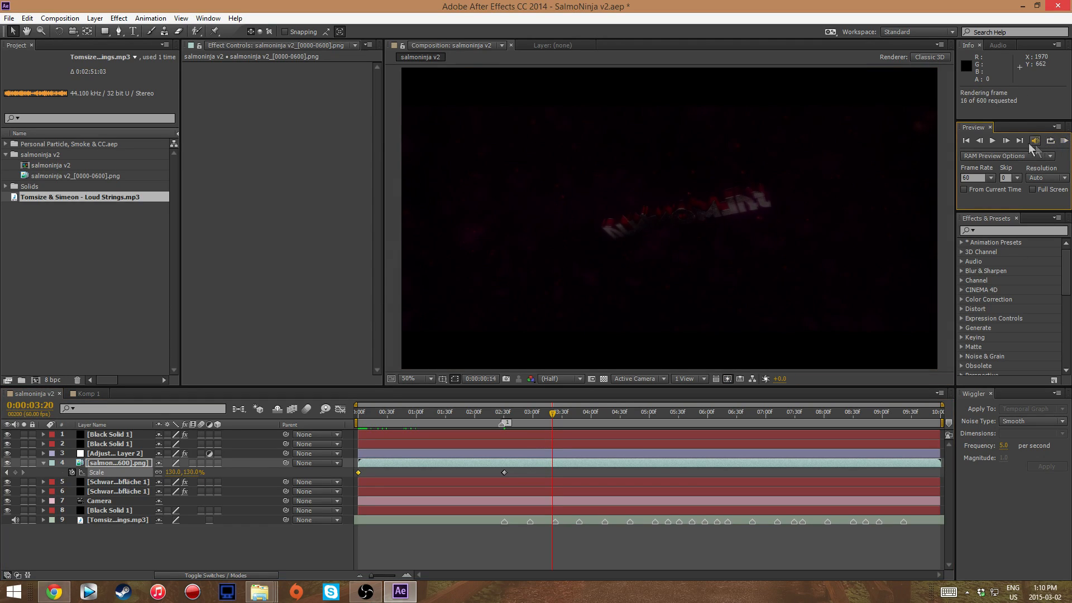
click(994, 142)
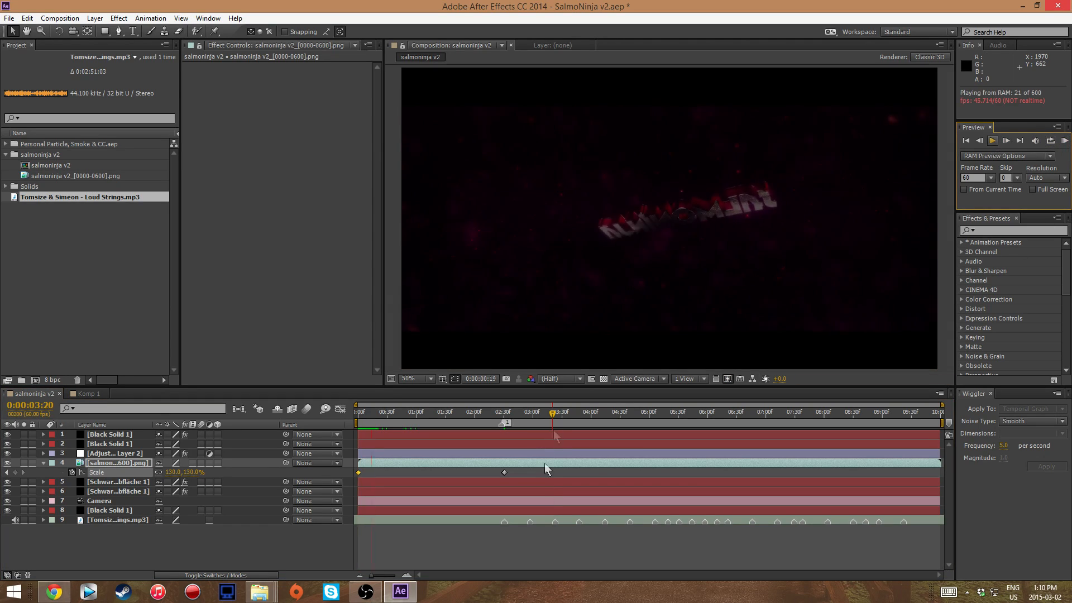
click(993, 143)
Copy the two adjacent Scale keyframes at the drop and paste them at the next beat marker, 0:00:02:56.
click(504, 472)
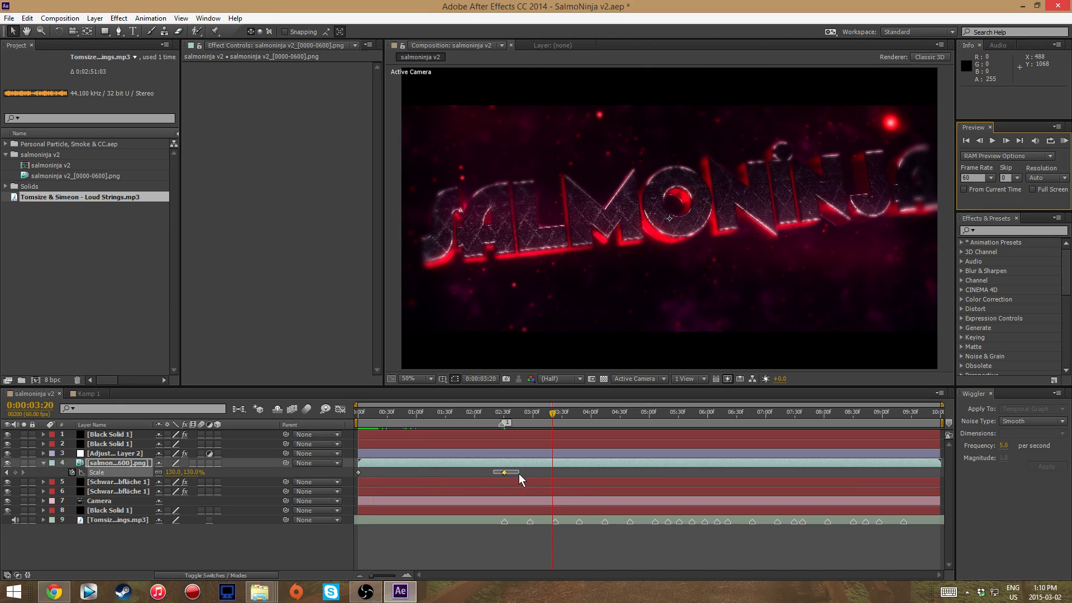
key(ctrl+c)
key(k)
key(k)
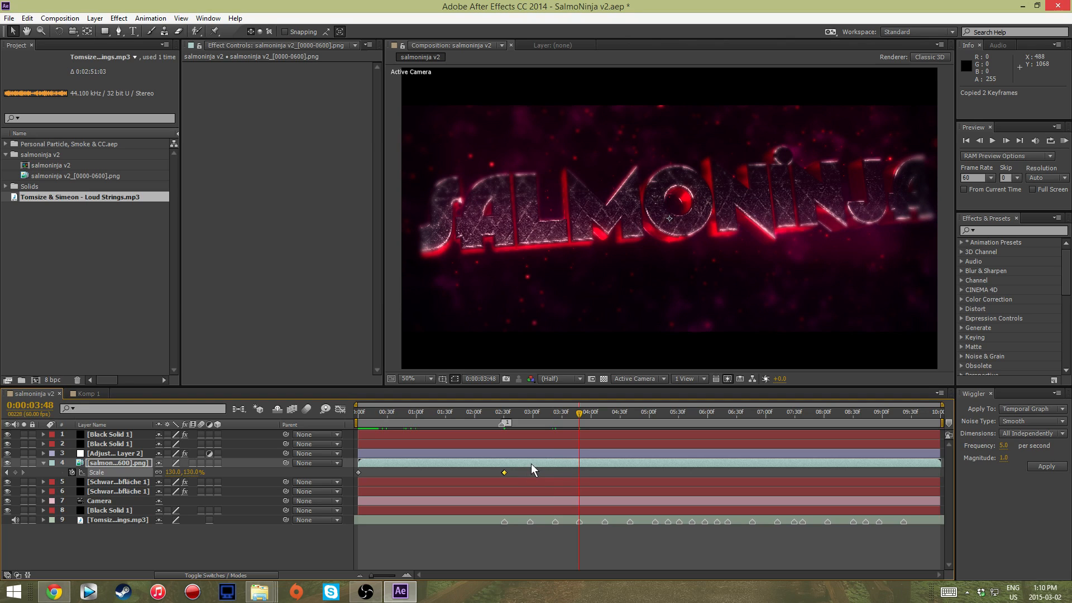
drag(579, 413, 506, 414)
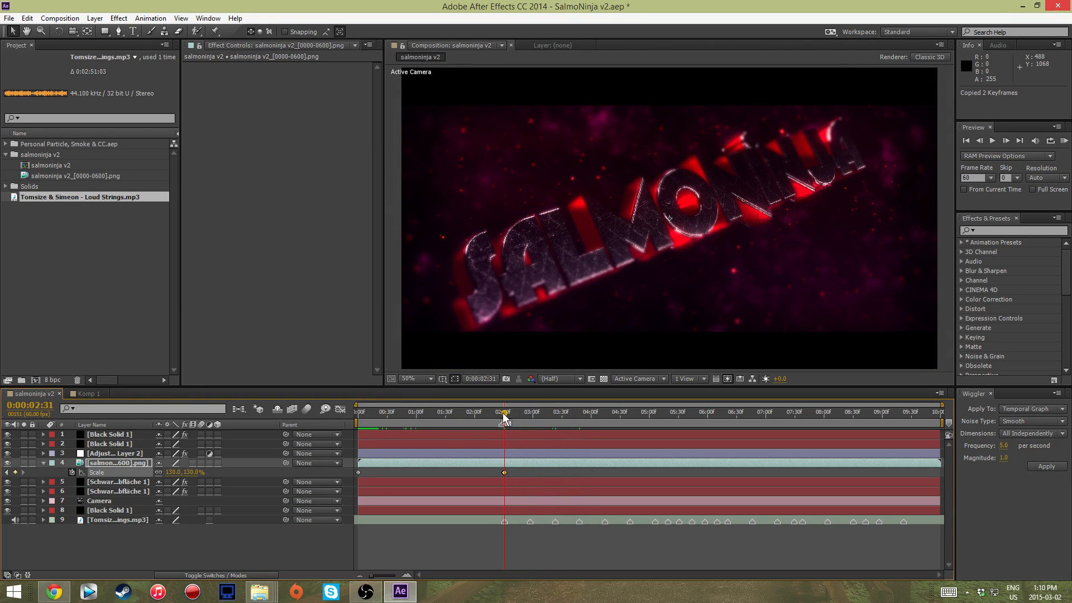
key(k)
key(k)
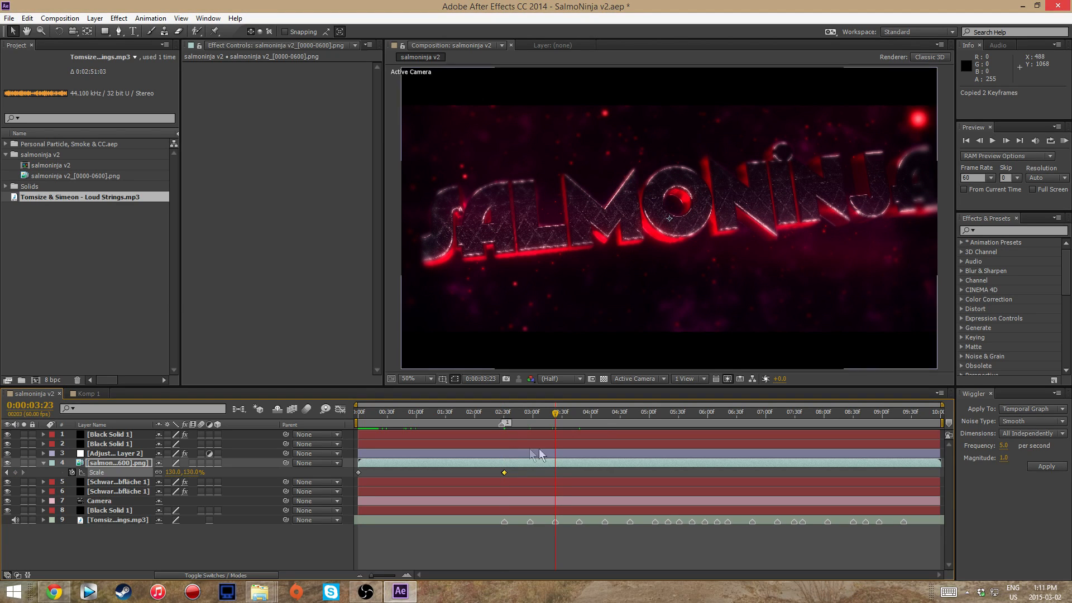
drag(555, 418, 528, 417)
key(ctrl+v)
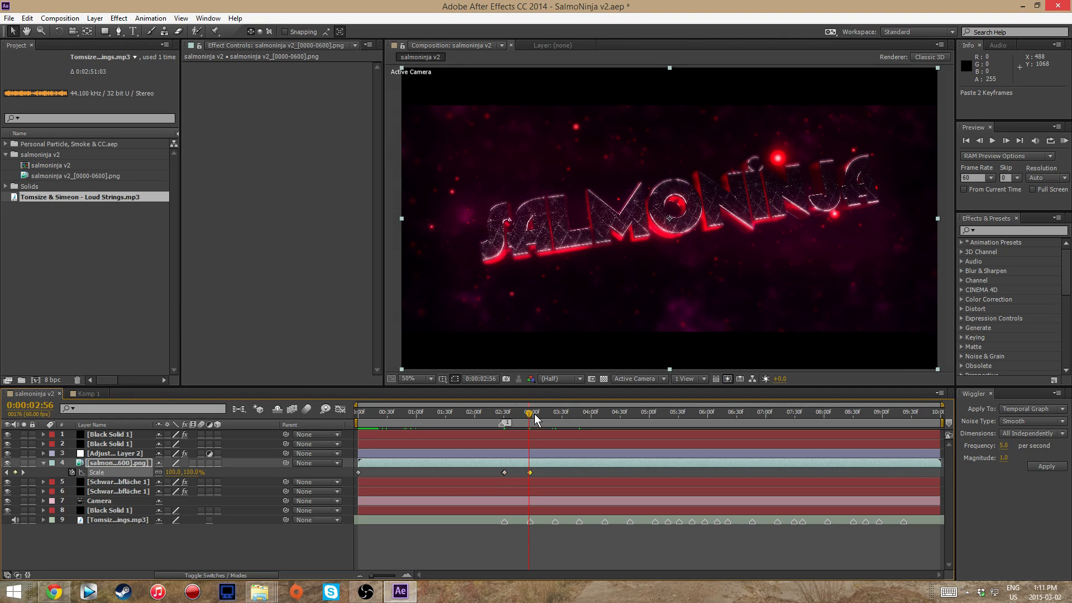
Paste the copied Scale keyframe pair at every remaining beat marker from 0:00:03:23 through 0:00:09:22.
key(k)
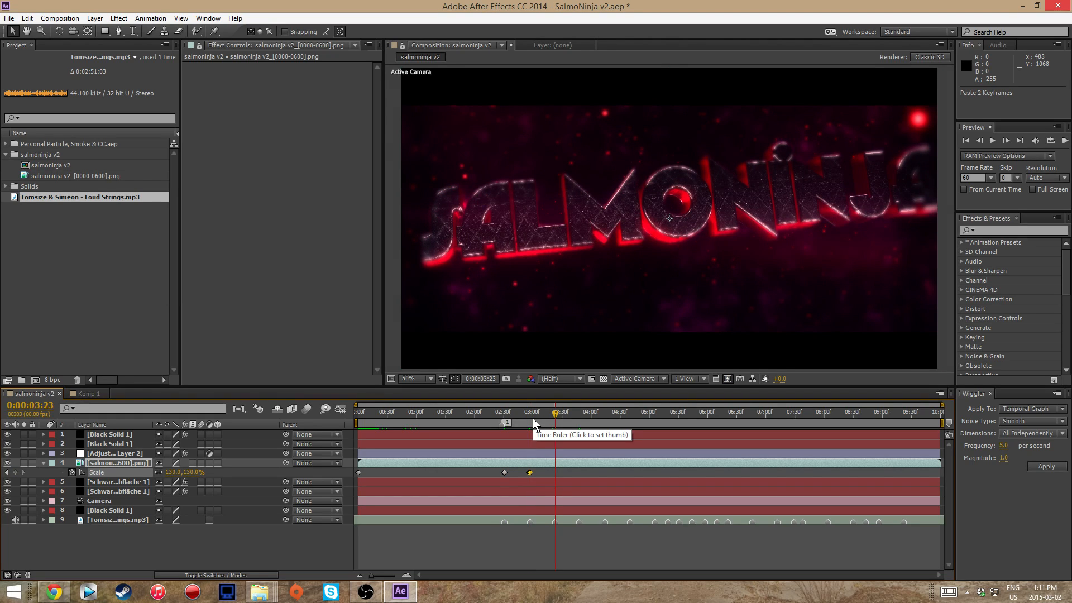
key(ctrl+v)
key(k)
key(k)
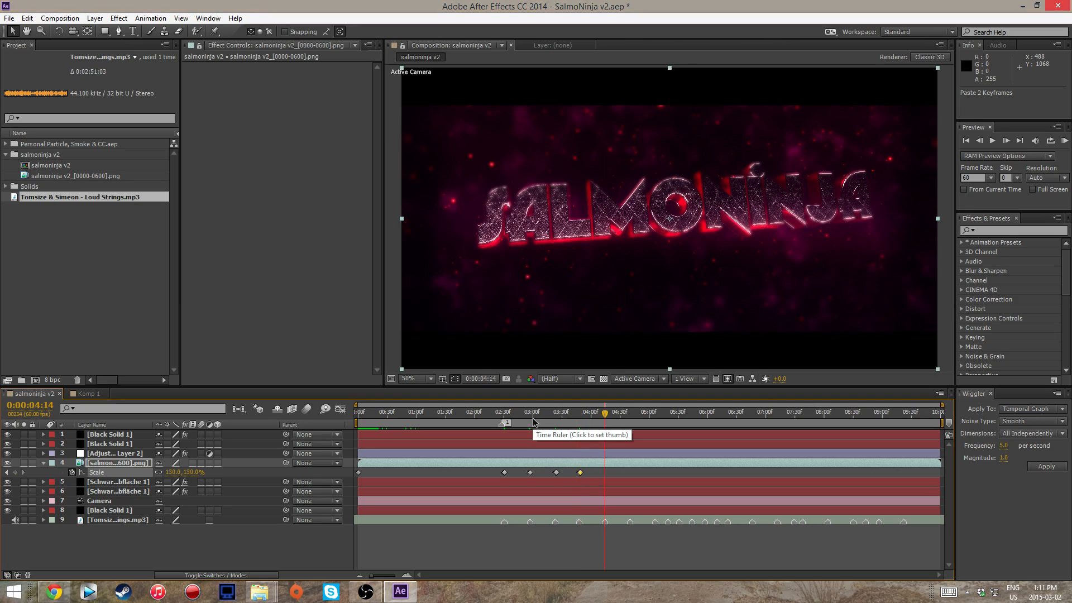
key(ctrl+v)
key(k)
key(ctrl+v)
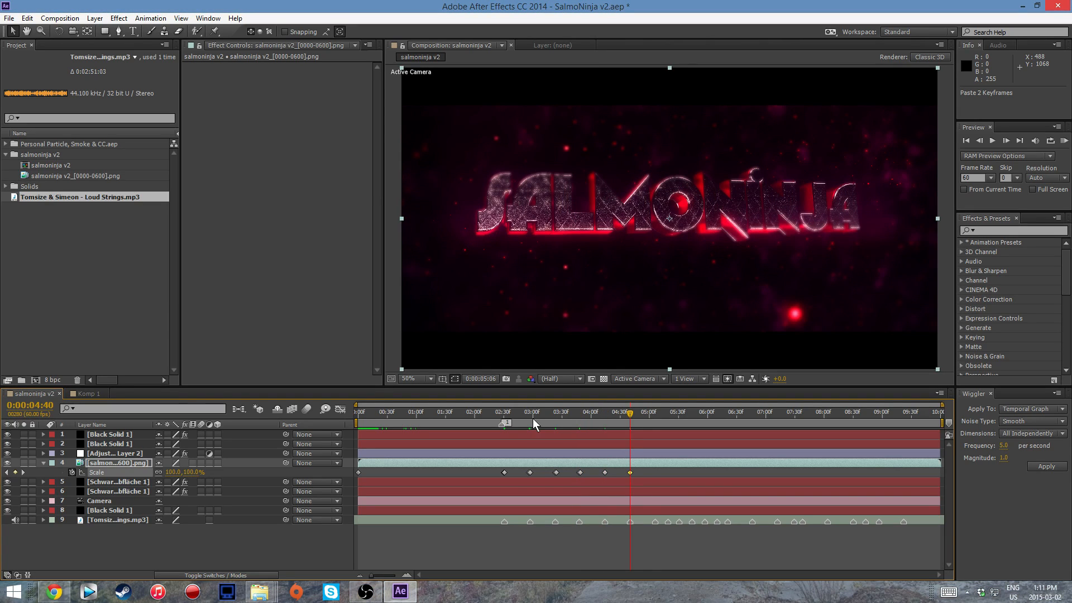
key(k)
key(ctrl+v)
key(k)
key(ctrl+v)
key(k)
key(ctrl+v)
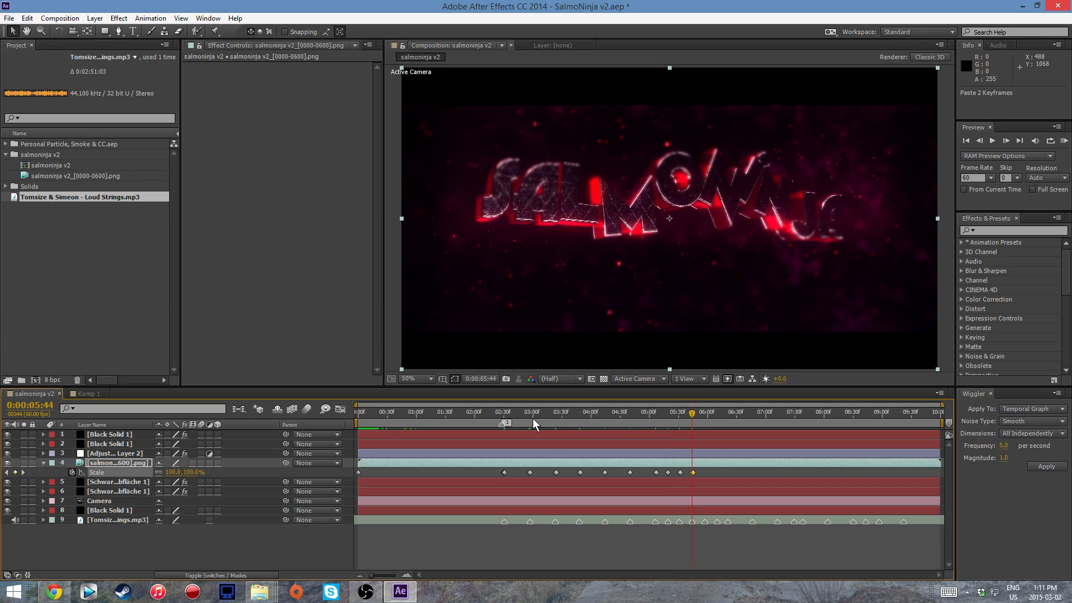
key(k)
key(ctrl+v)
key(k)
key(ctrl+v)
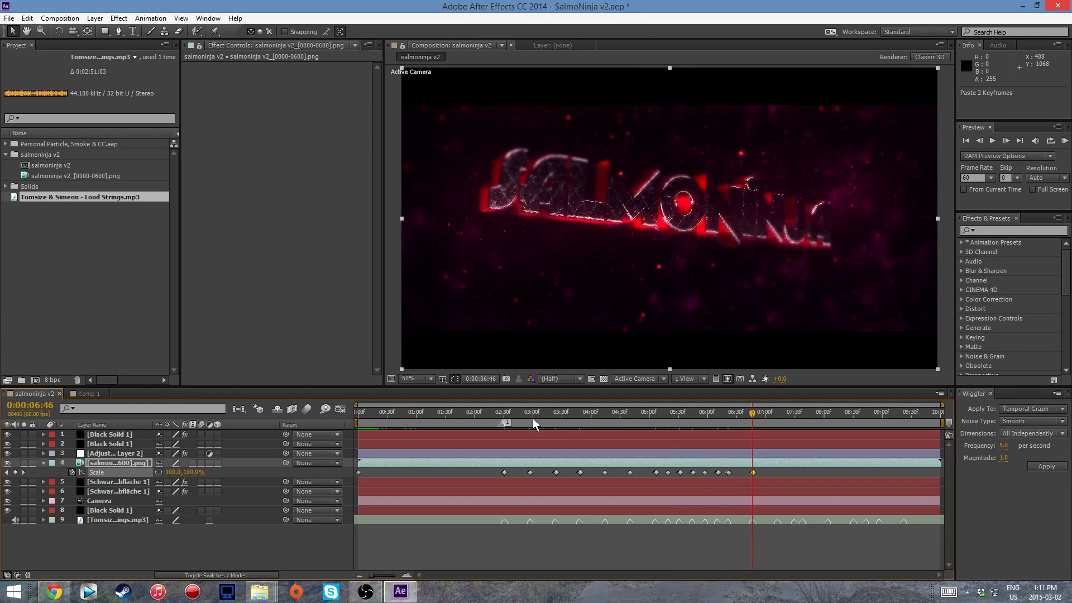
key(k)
key(ctrl+v)
key(k)
key(k)
key(ctrl+v)
key(k)
key(k)
key(ctrl+v)
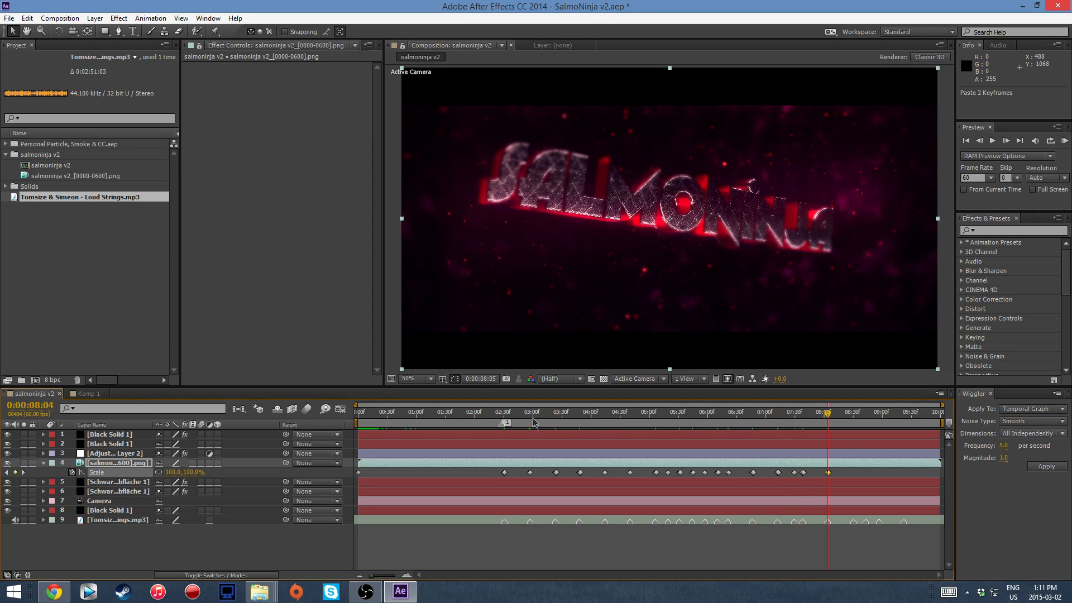
key(k)
key(k)
key(ctrl+v)
key(k)
key(k)
key(ctrl+v)
key(k)
key(k)
key(ctrl+v)
key(k)
key(k)
key(ctrl+v)
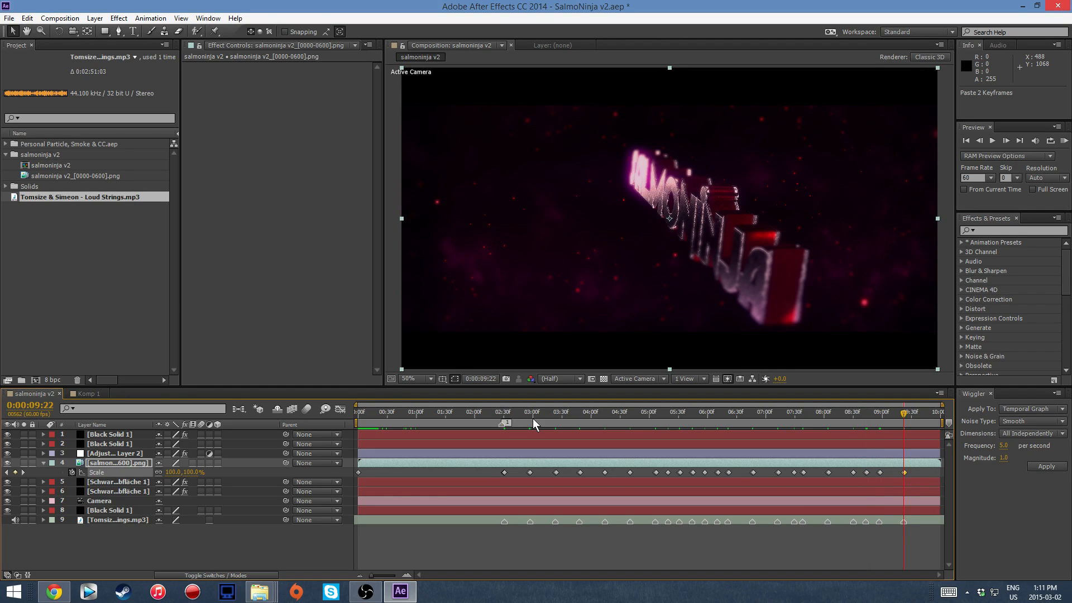
RAM-preview the beat-synced scaling and undo the accidental layer time shift.
click(1063, 140)
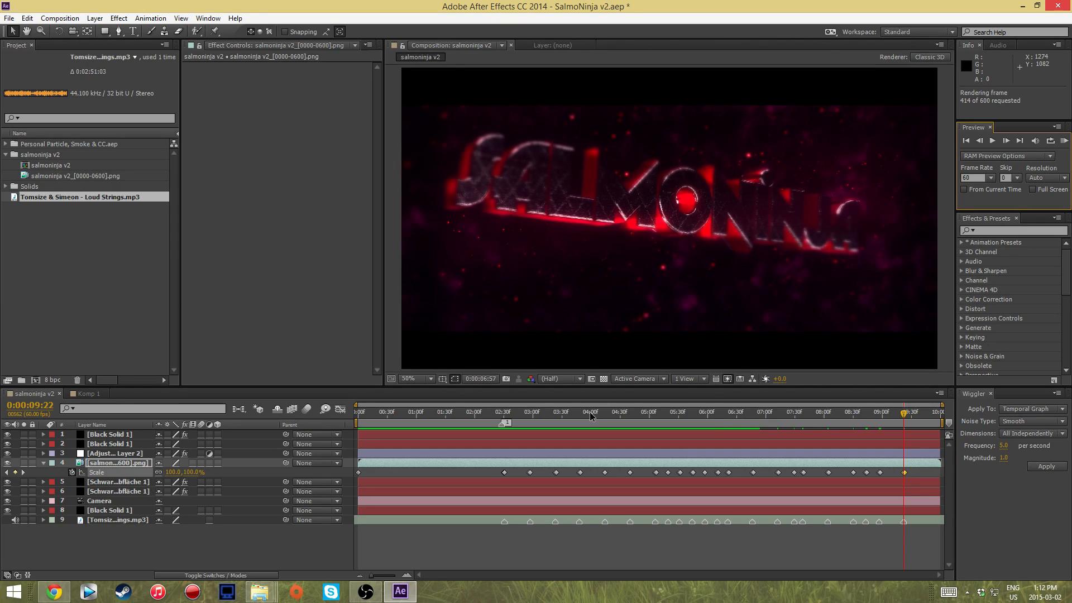
click(993, 140)
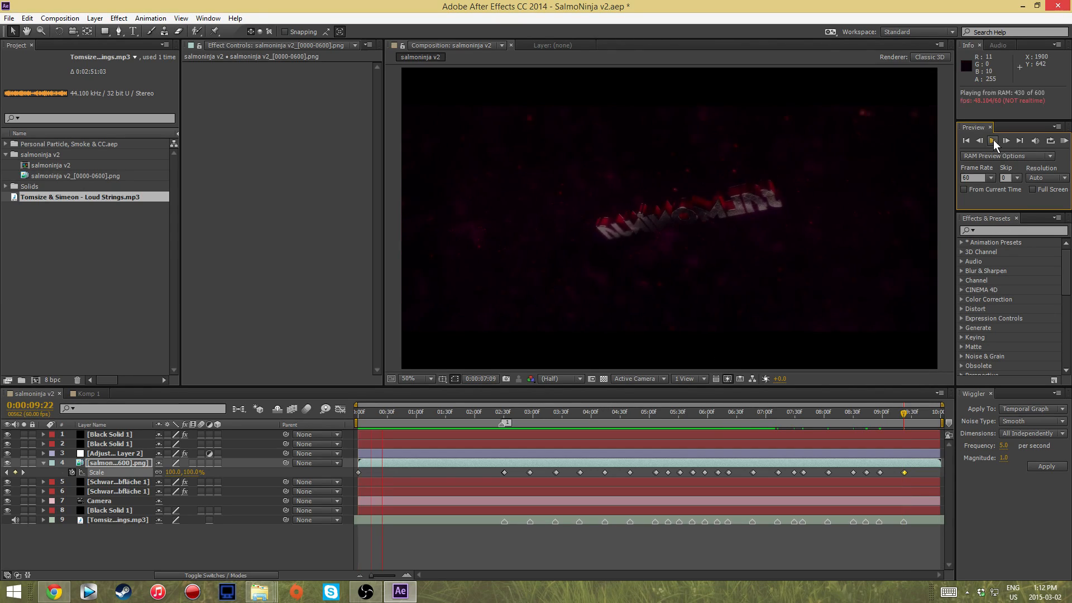
drag(902, 417, 647, 477)
key(ctrl+z)
Delete the closely spaced Scale keyframes between the beats at 0:00:04:40 and 0:00:06:46.
click(656, 472)
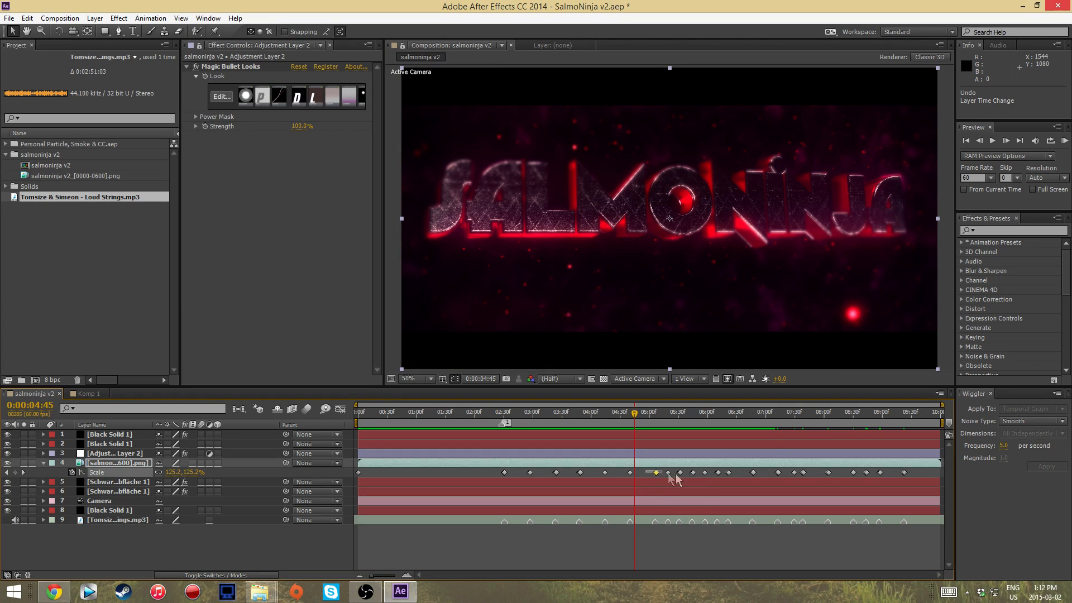
drag(739, 474, 737, 475)
key(Delete)
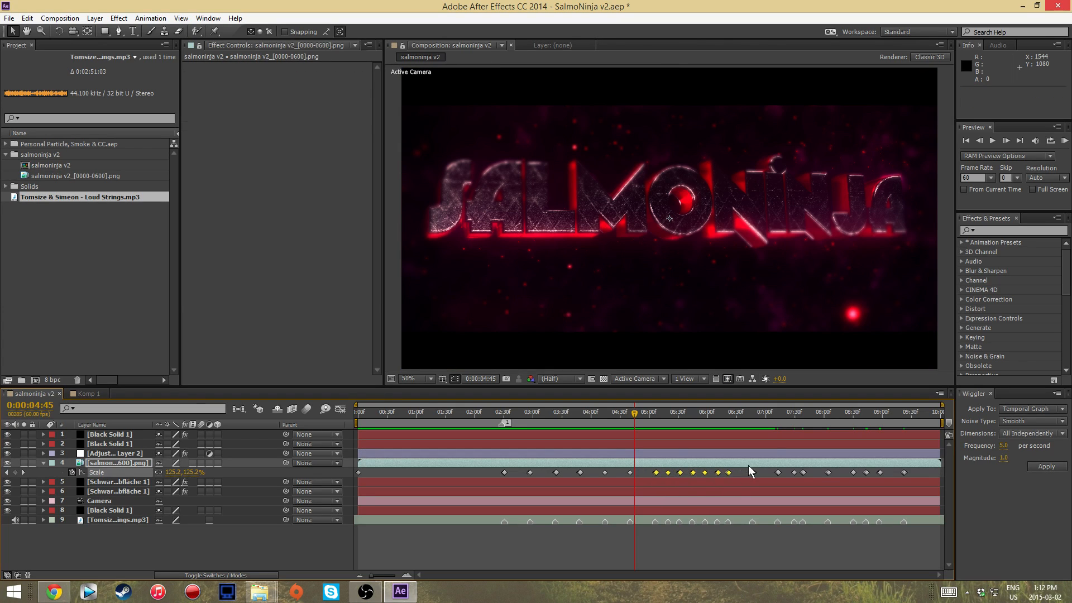
RAM-preview the whole composition to check the thinned-out scale pulses against the song.
drag(632, 417, 858, 417)
click(1064, 141)
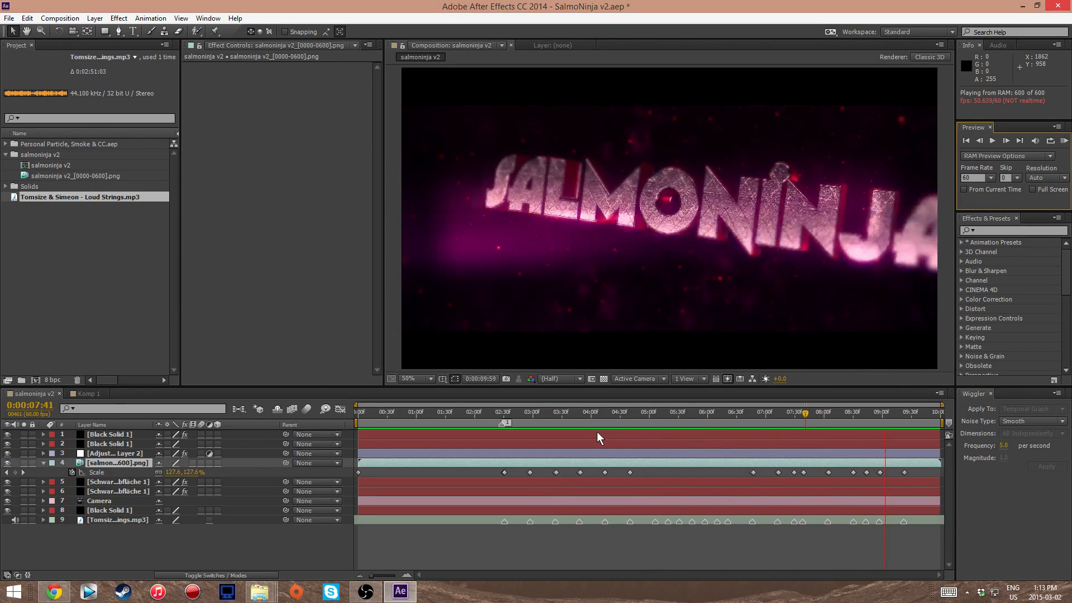
click(990, 141)
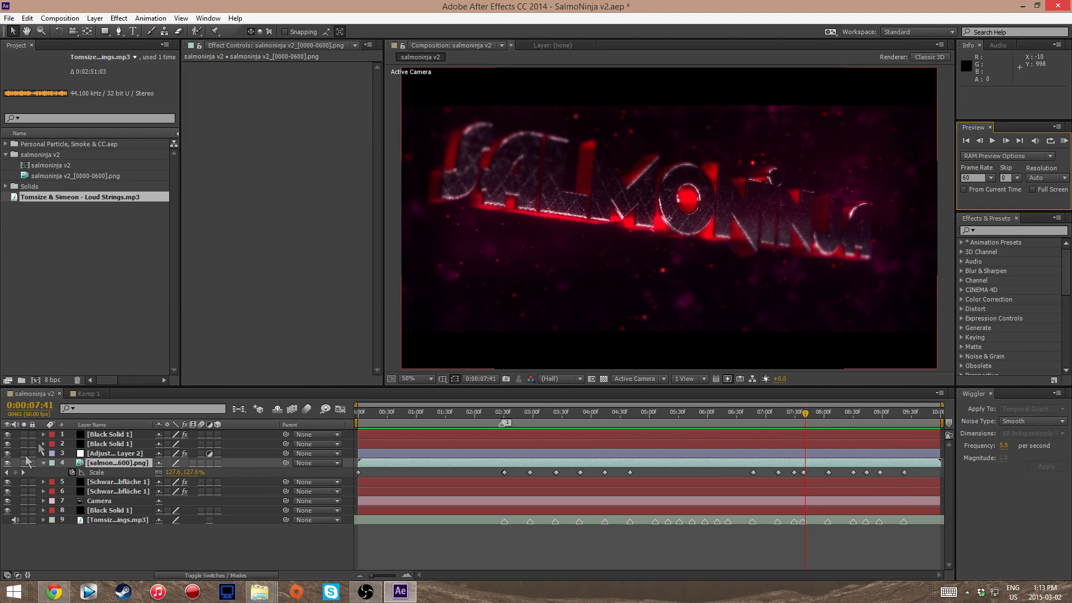
Move the current time to 0:00:07:32 and expand all Transform properties of the image sequence layer.
click(43, 462)
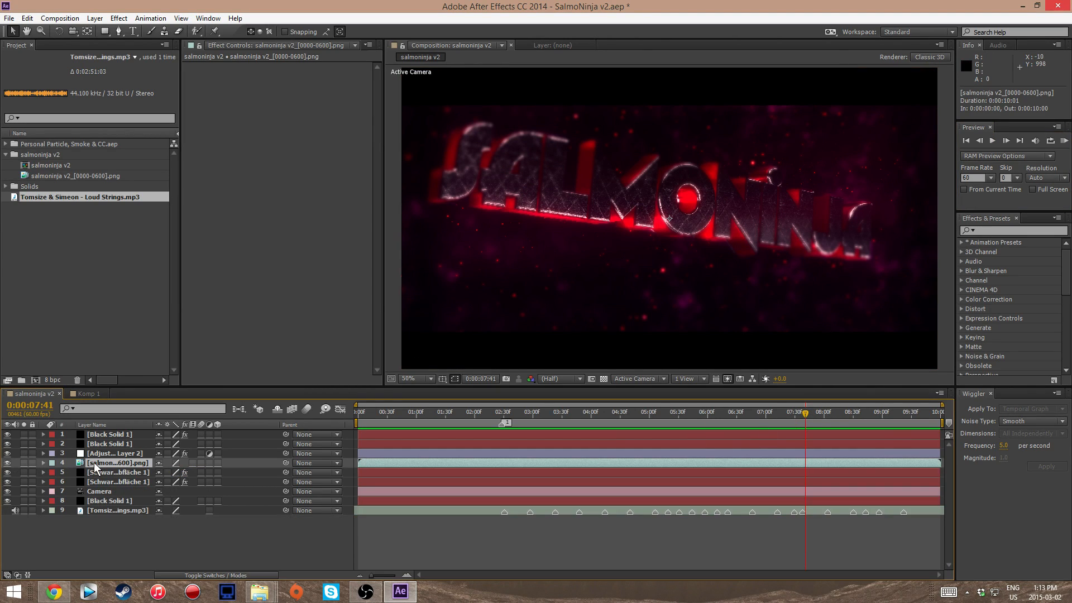
key(p)
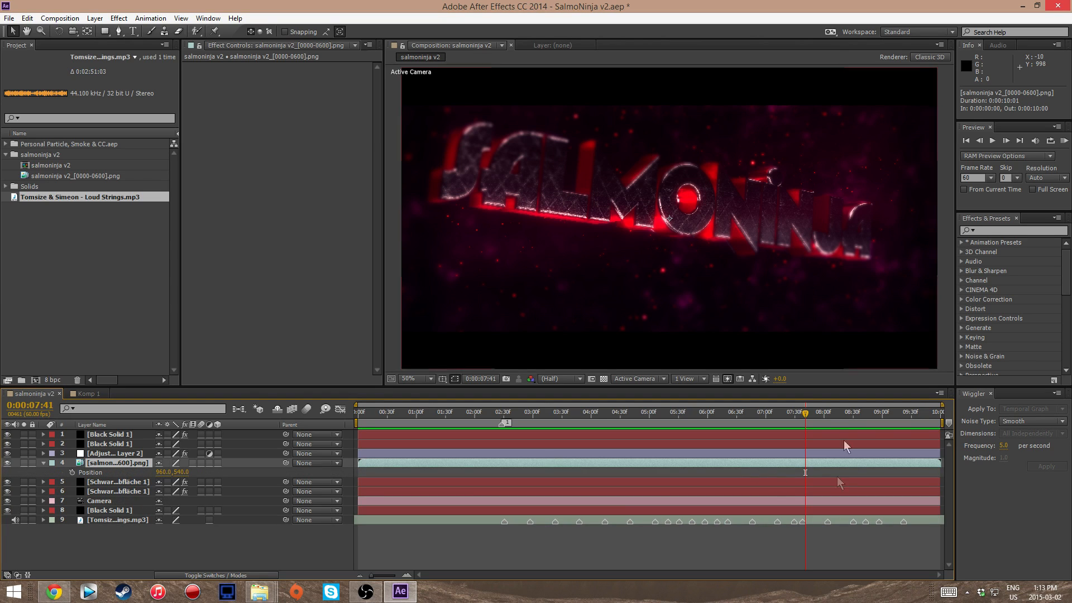
drag(807, 415, 797, 415)
click(39, 463)
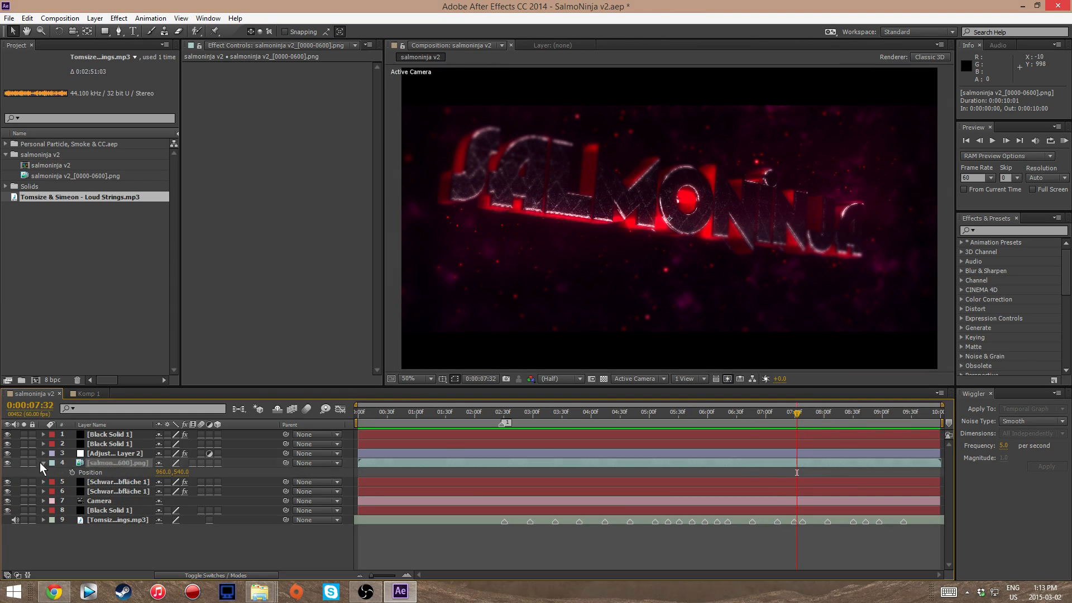
click(43, 463)
click(43, 463)
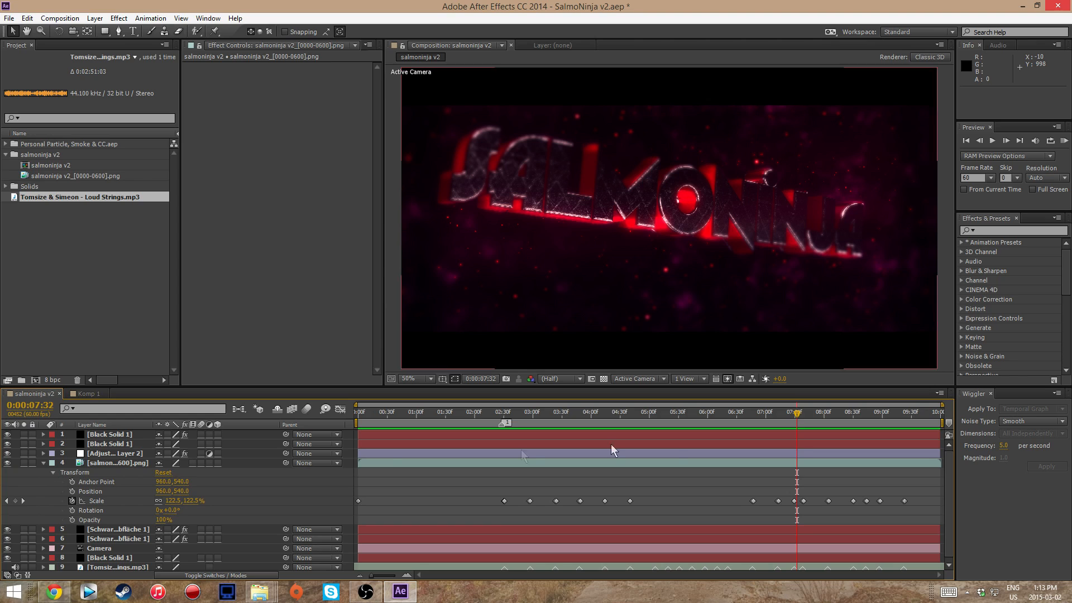
Keyframe the image sequence layer's Position at 0:00:02:30, and move the layer to 982, 516 one frame further on.
drag(799, 419, 504, 431)
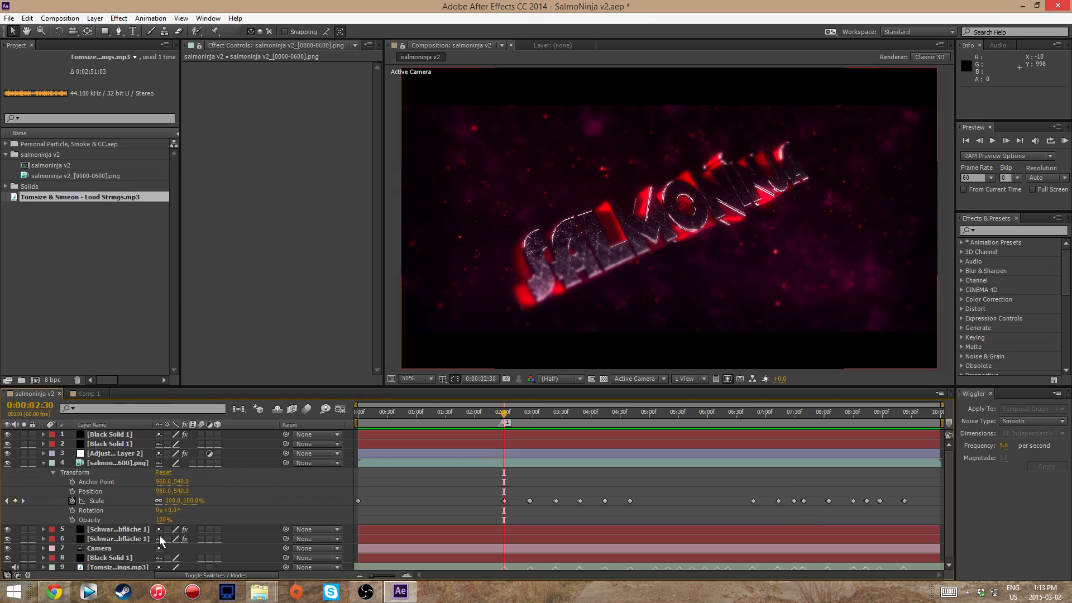
click(72, 490)
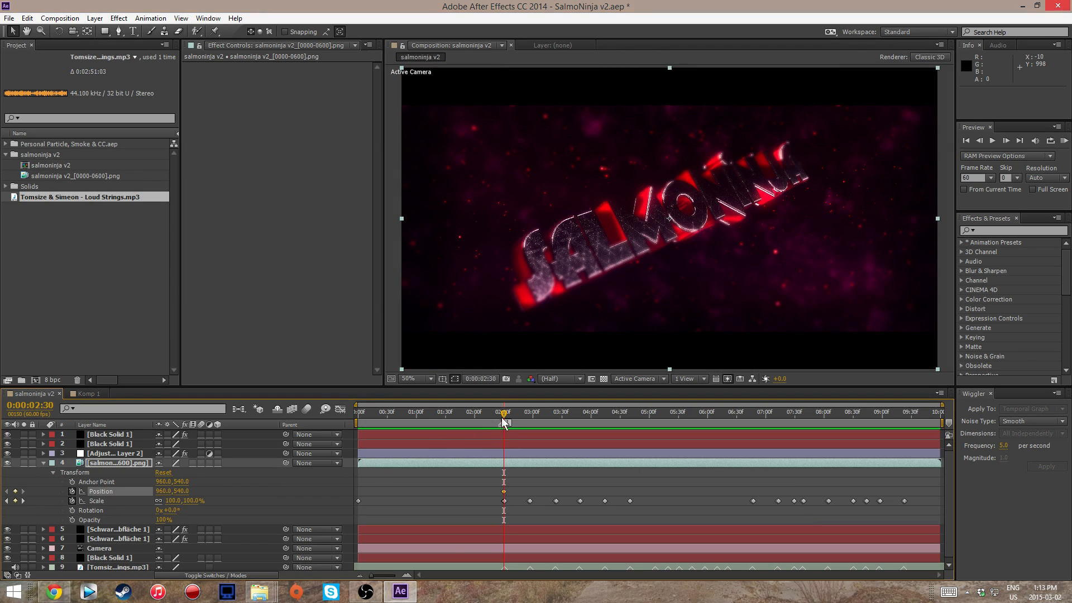
drag(503, 425, 507, 419)
drag(698, 212, 703, 205)
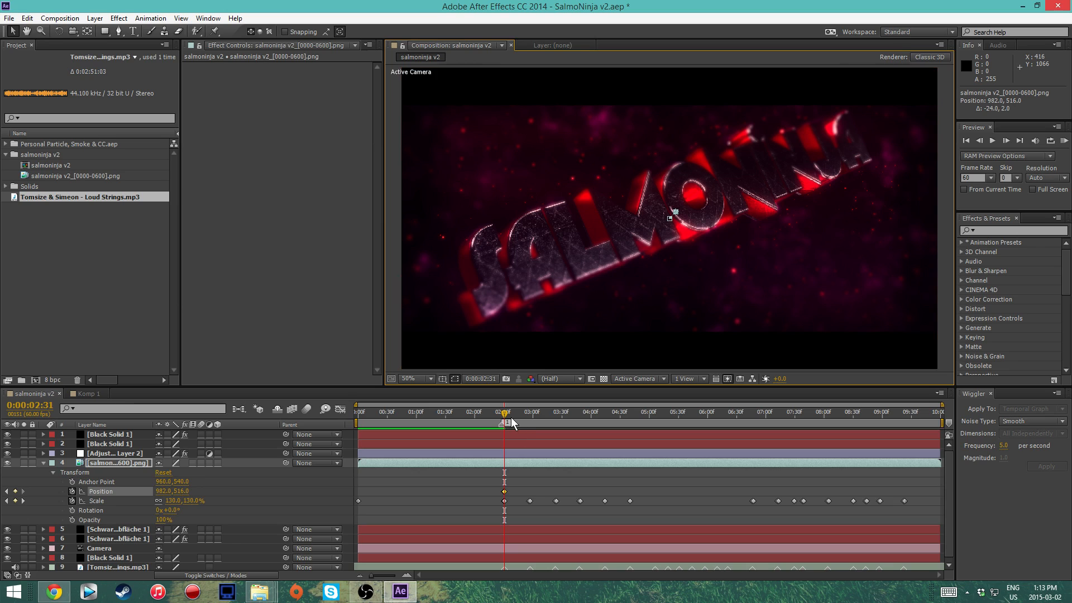
Copy the two Position keyframes and paste them at each following Scale pulse of the first beat group, starting at 0:00:02:57.
drag(494, 492, 510, 491)
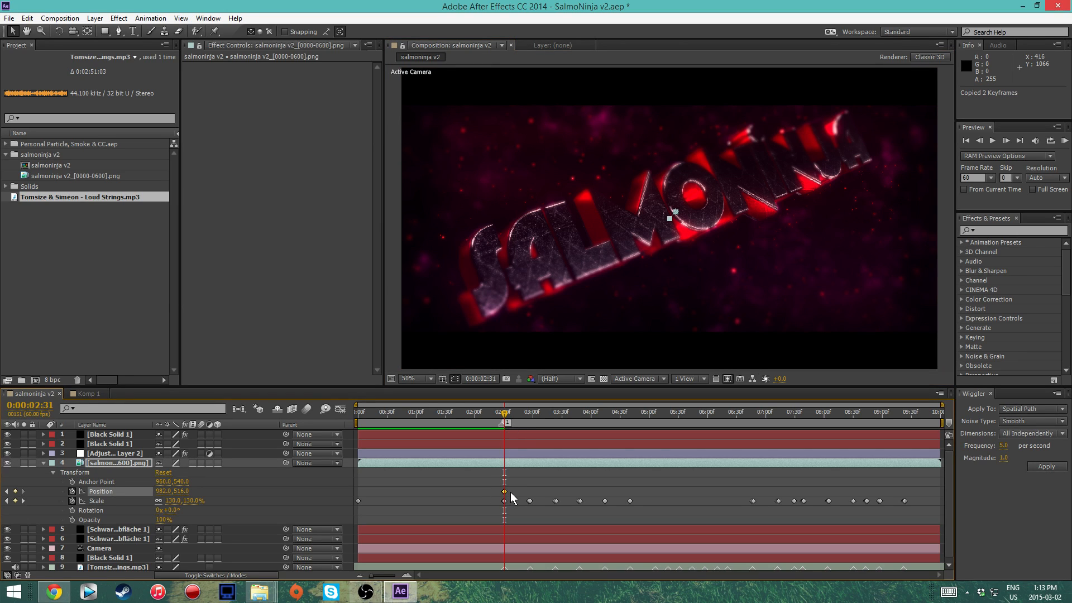
key(k)
key(ctrl+v)
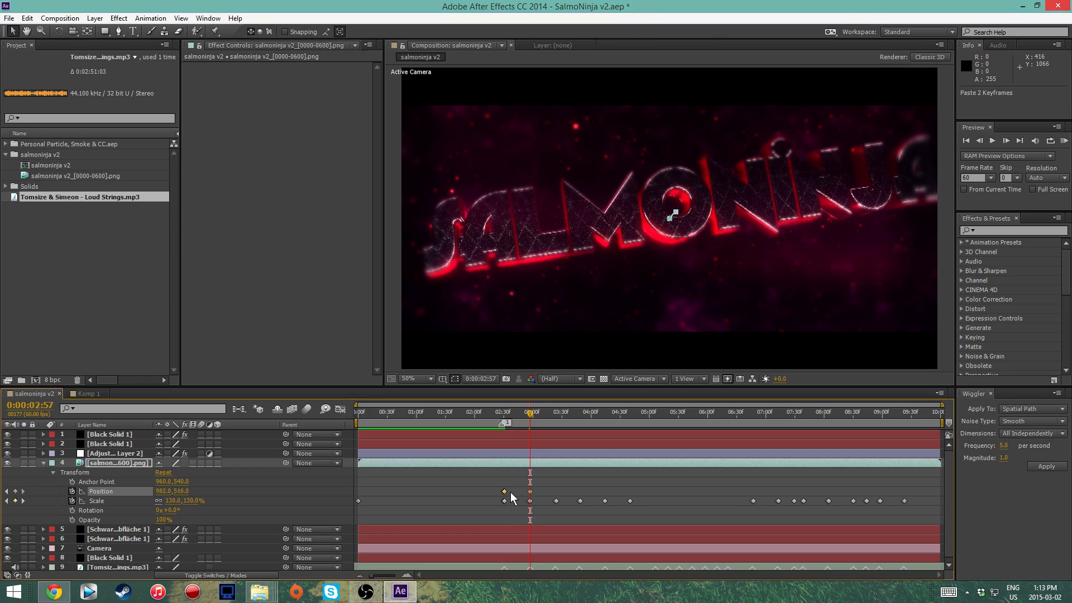
key(k)
key(ctrl+v)
key(k)
key(ctrl+v)
key(k)
key(ctrl+v)
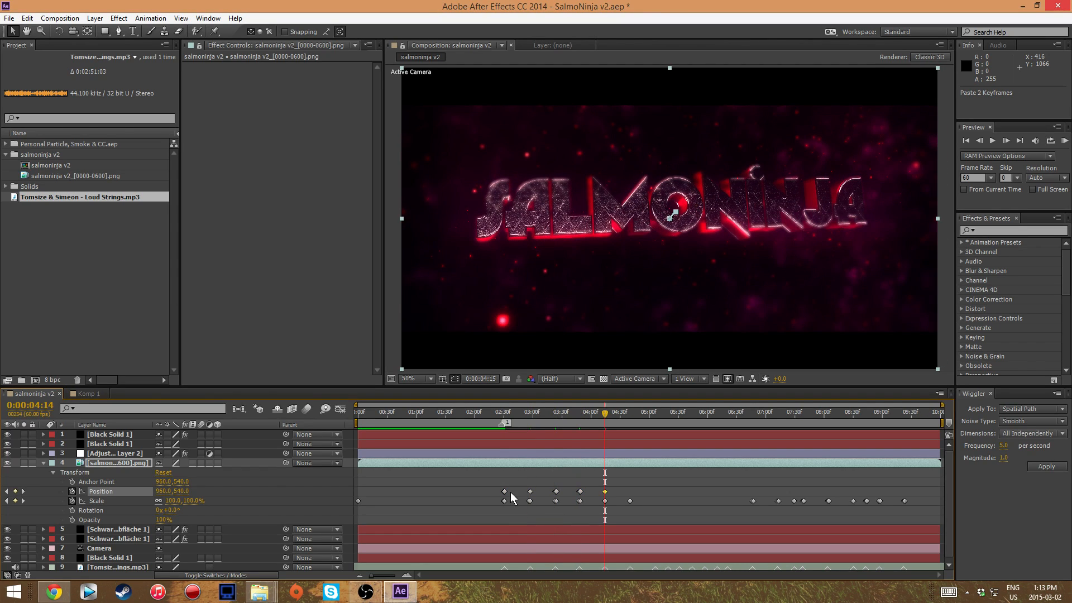
key(k)
key(ctrl+v)
key(k)
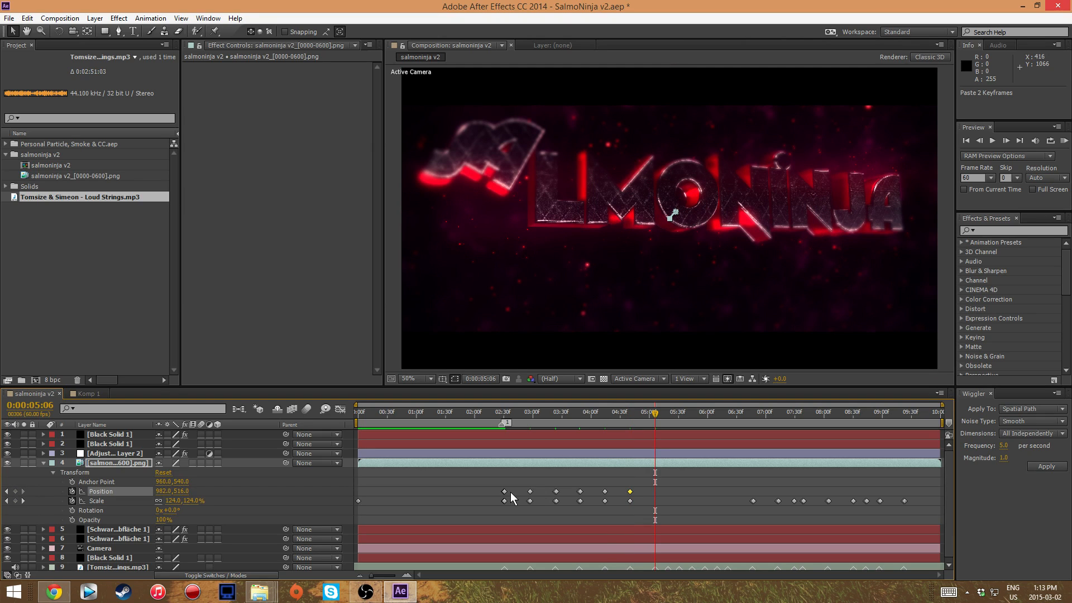
Paste the Position keyframe pair at each Scale pulse of the second beat group, up to 0:00:09:22.
key(space)
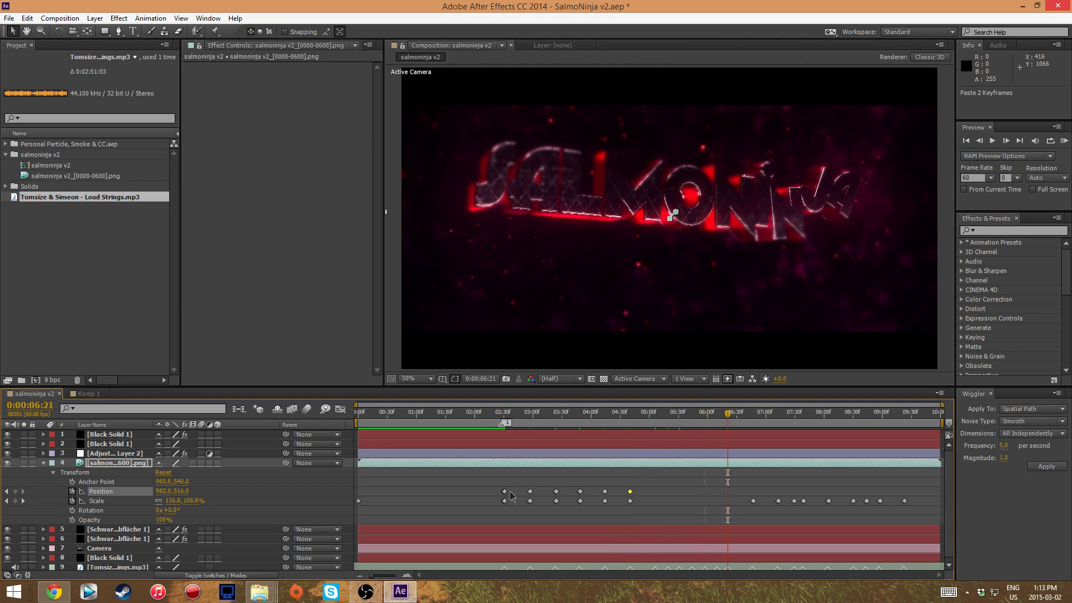
key(k)
key(ctrl+v)
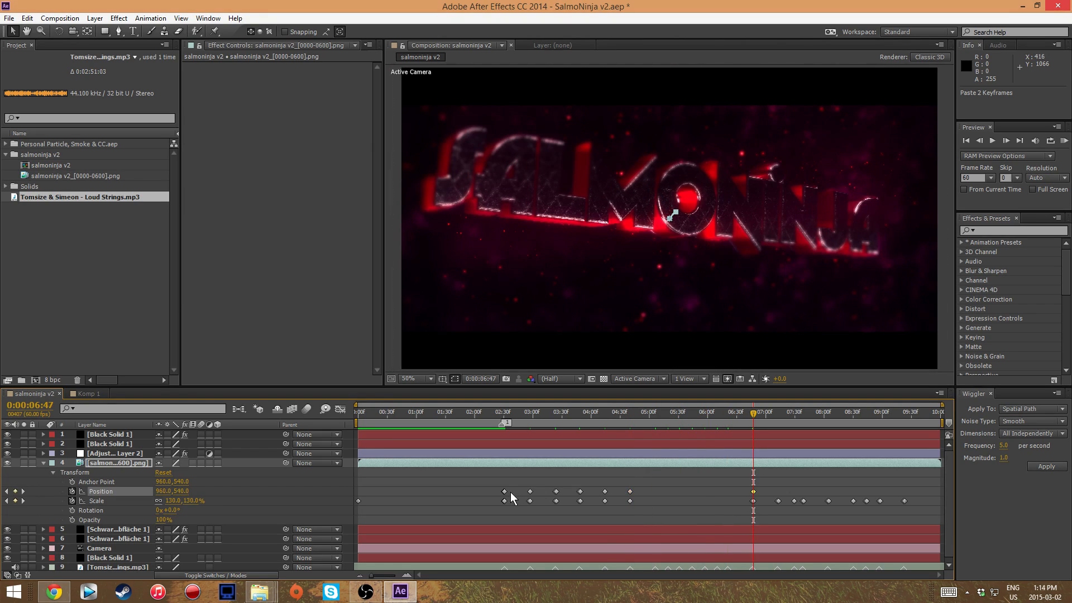
key(k)
key(k)
key(ctrl+v)
key(k)
key(ctrl+v)
key(k)
key(ctrl+v)
key(ctrl+v)
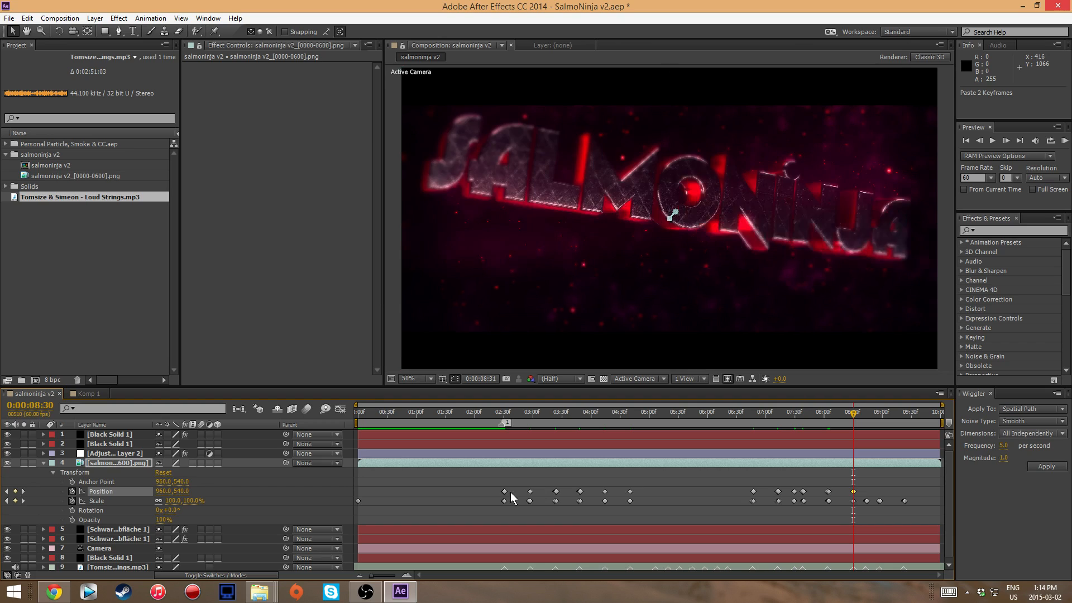
key(k)
key(ctrl+v)
key(ctrl+v)
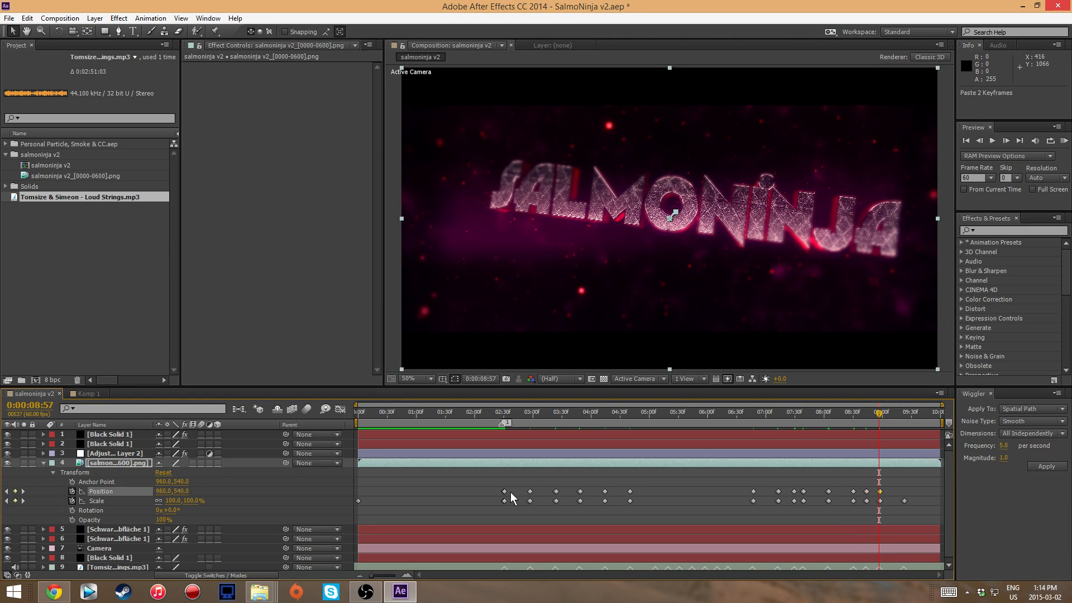
key(k)
key(ctrl+v)
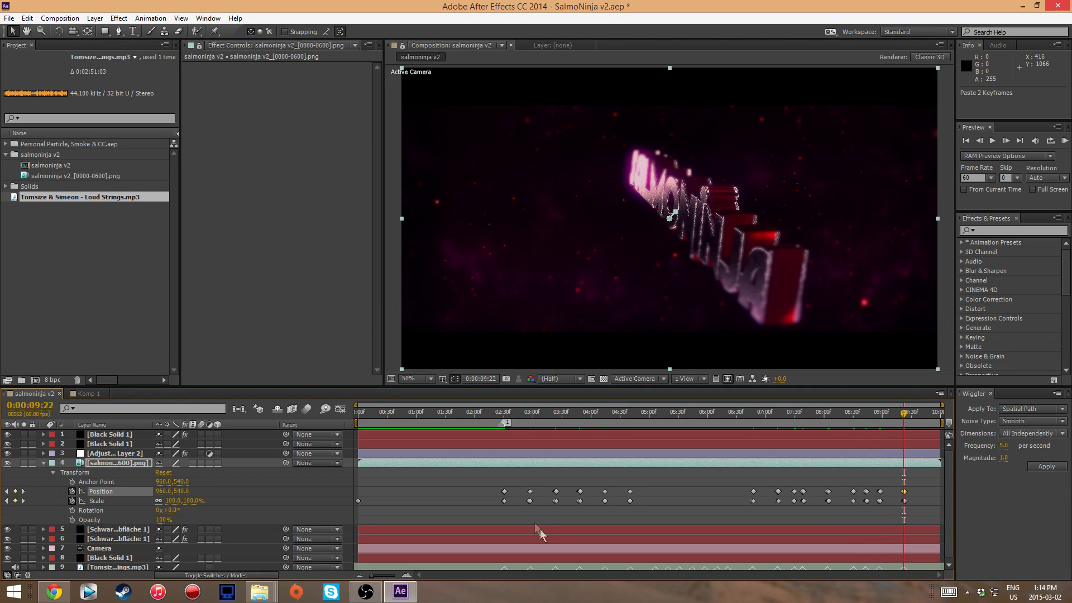
Delete the misplaced Position keyframes at the second group's first beat and paste the pair again at 0:00:06:46.
click(746, 491)
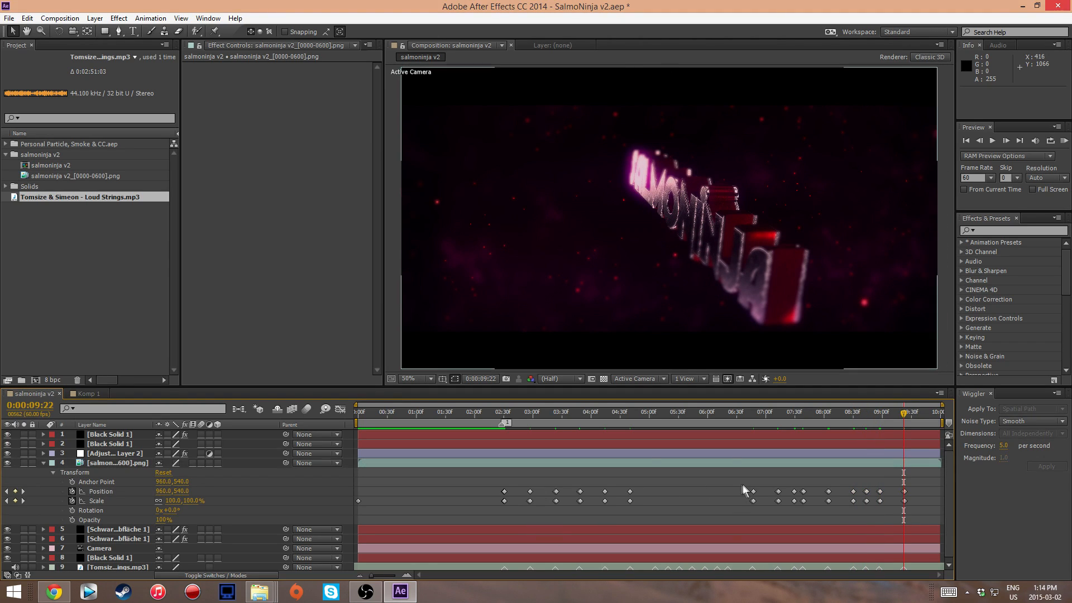
click(899, 415)
drag(899, 414, 726, 414)
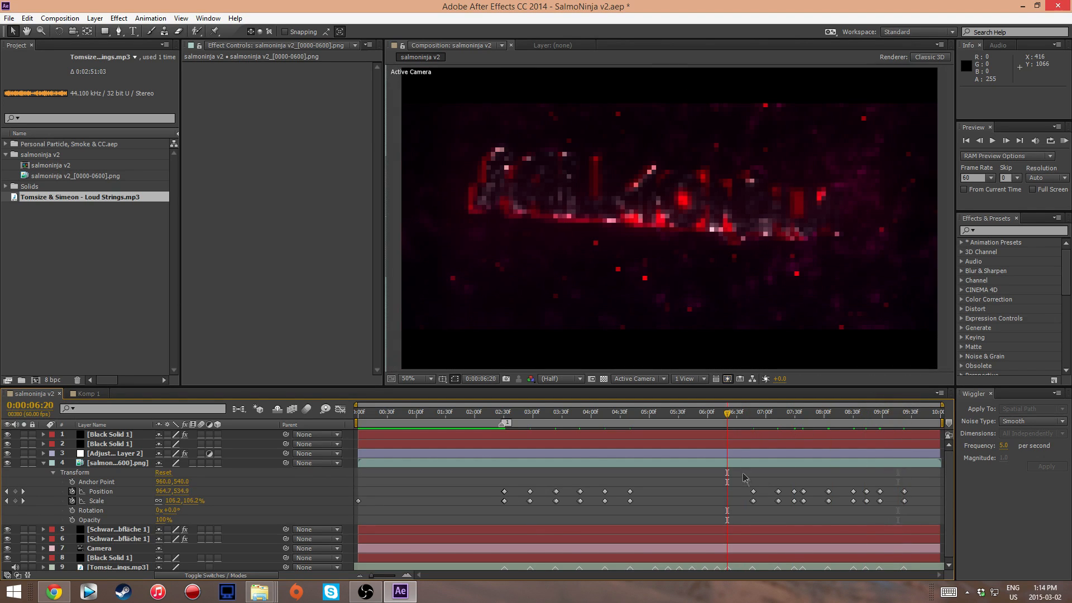
drag(758, 491, 748, 488)
key(Delete)
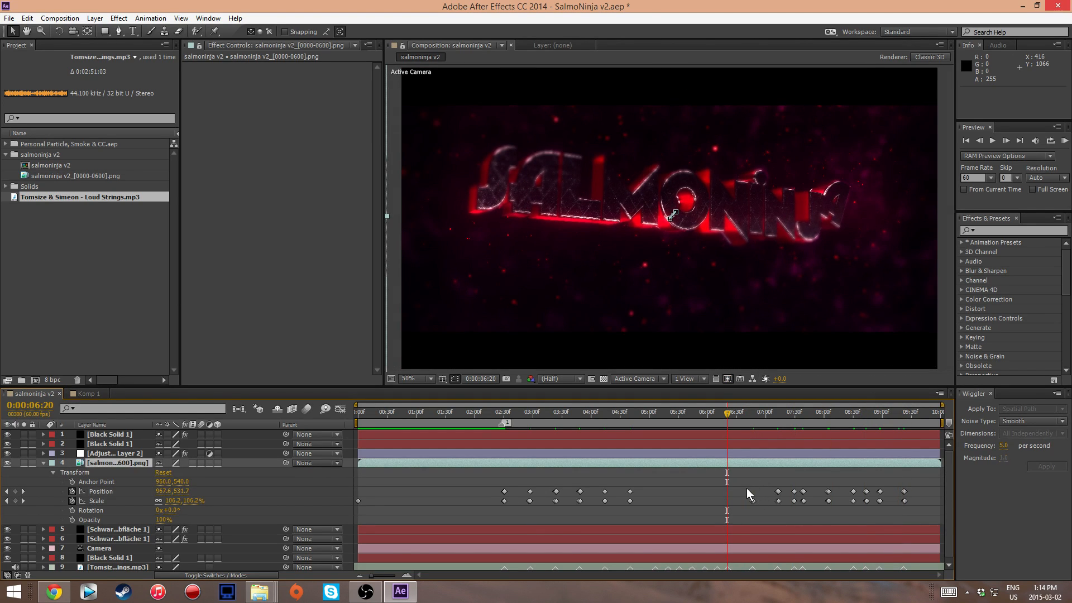
key(k)
key(ctrl+v)
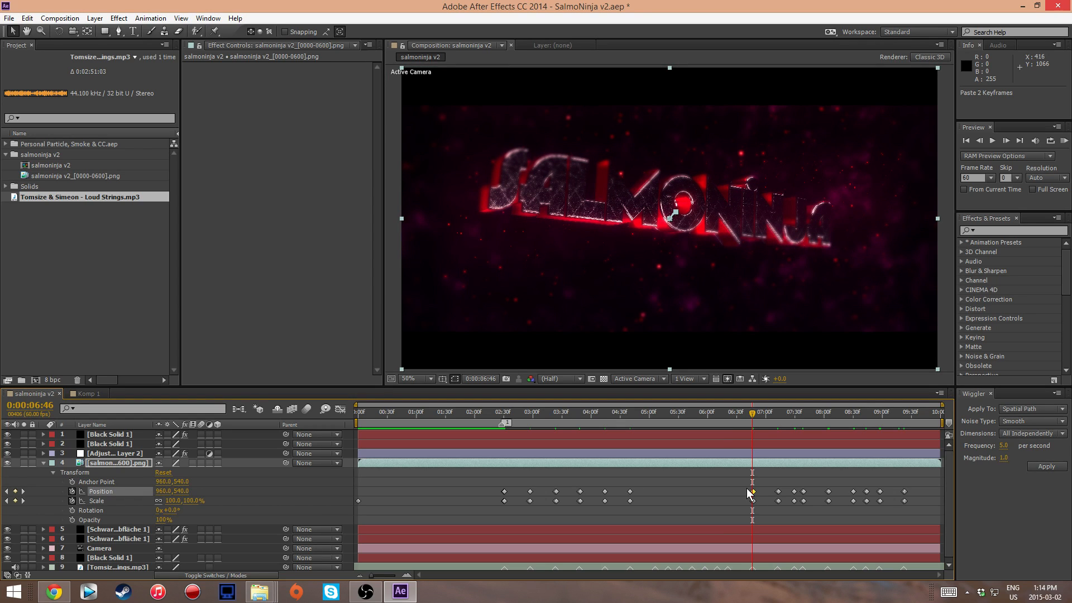
Nudge the layer's motion-path points around 0:00:03:33, 0:00:02:30 and 0:00:02:58 to vary the position offsets on the beats.
drag(755, 411, 564, 436)
click(681, 218)
mouse_move(706, 222)
mouse_down()
mouse_move(785, 276)
mouse_move(702, 221)
mouse_up()
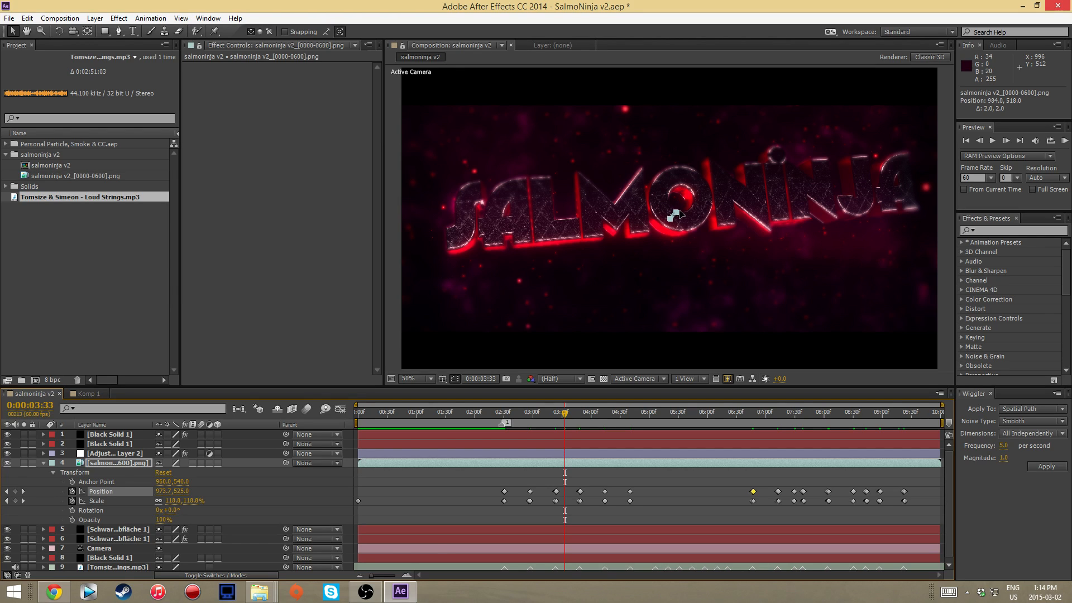
drag(566, 420, 504, 424)
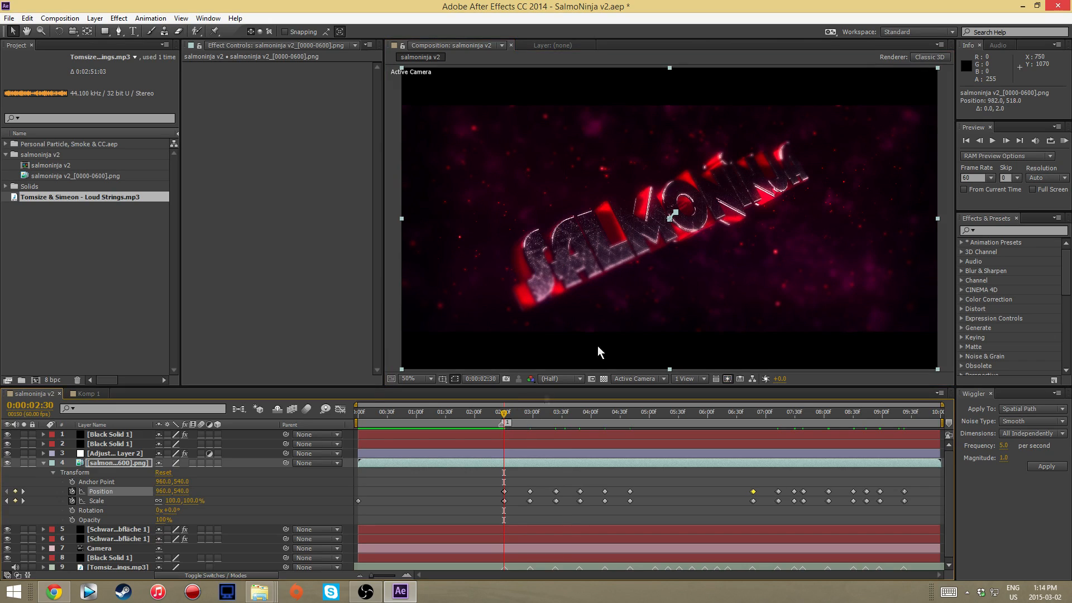
drag(676, 216, 677, 214)
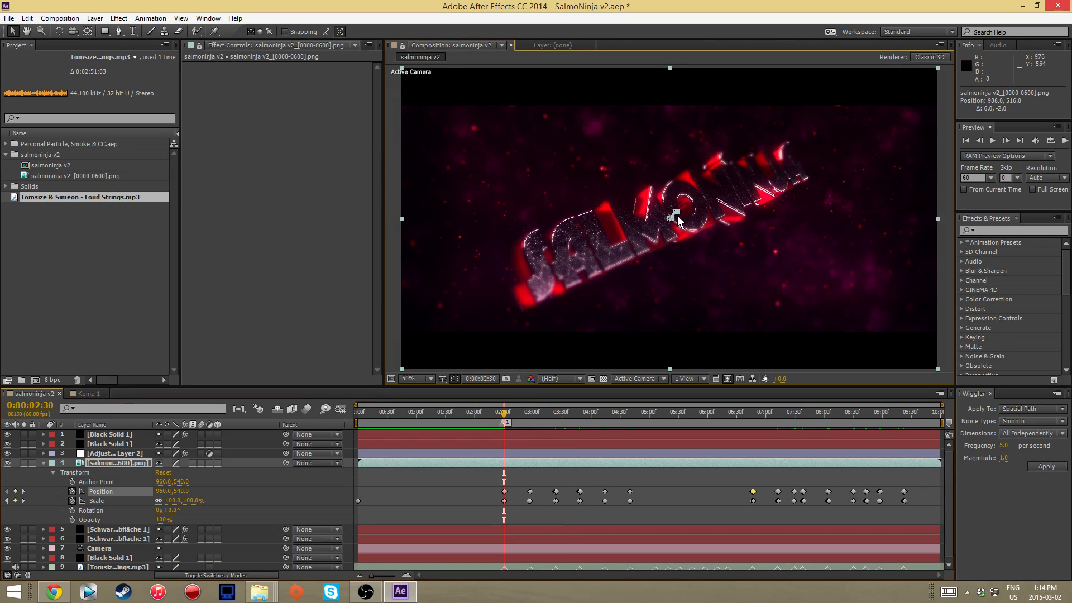
click(528, 416)
click(531, 416)
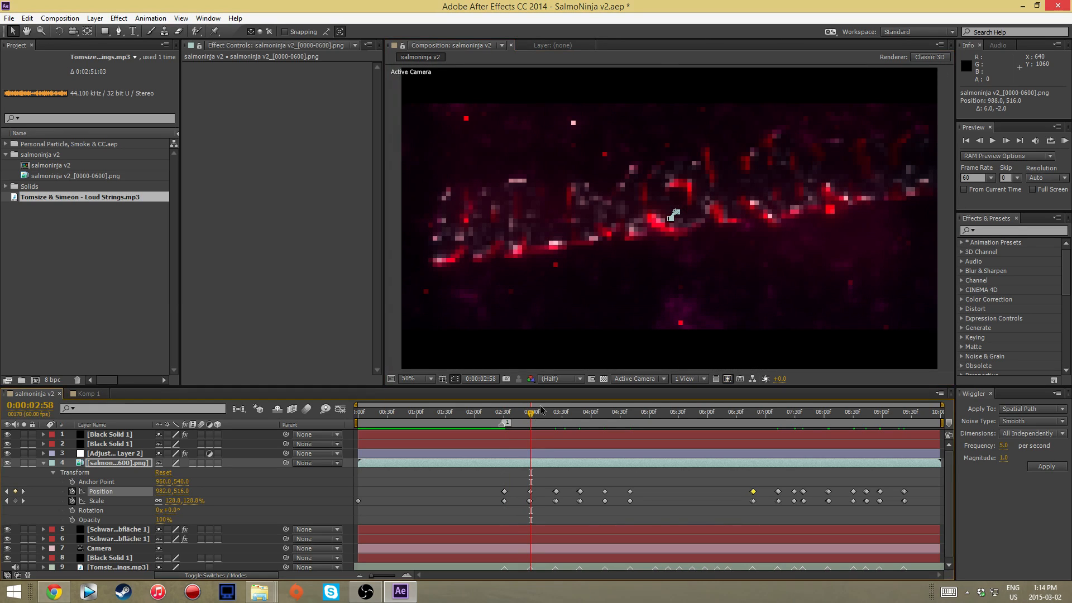
drag(674, 210, 675, 210)
drag(531, 415, 557, 408)
drag(675, 207, 673, 208)
RAM-preview the whole composition to check the position shake and scale pulses against the song.
drag(564, 410, 493, 415)
click(1063, 141)
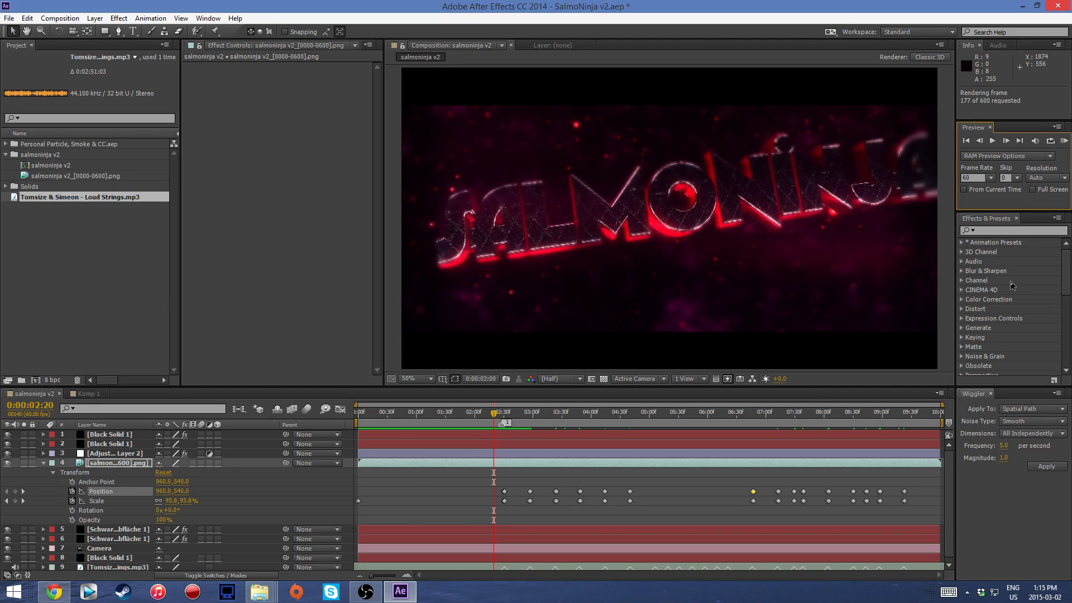
click(66, 20)
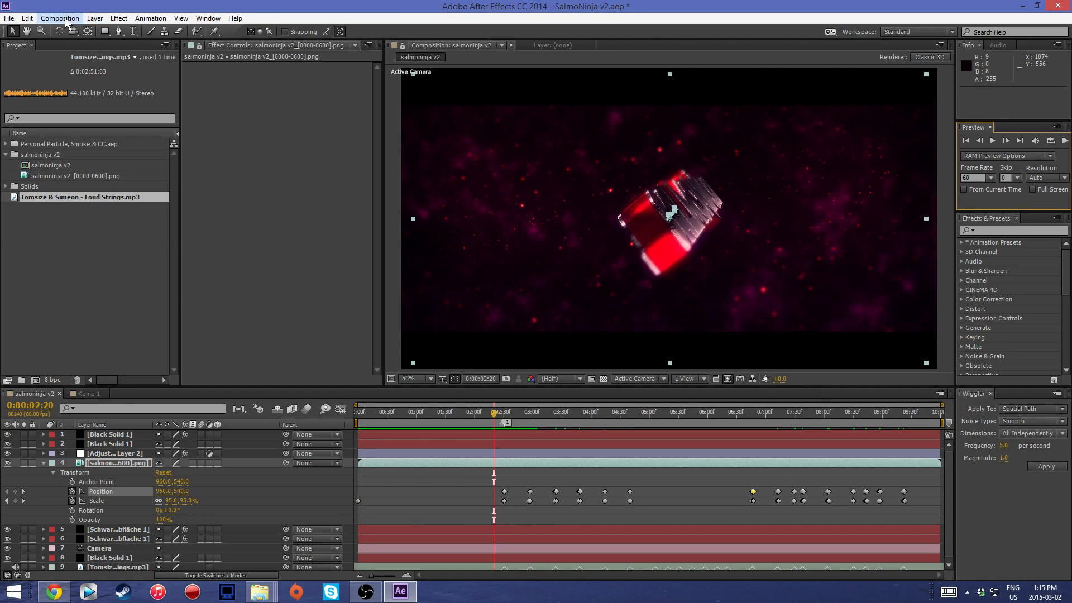
click(373, 3)
click(1065, 142)
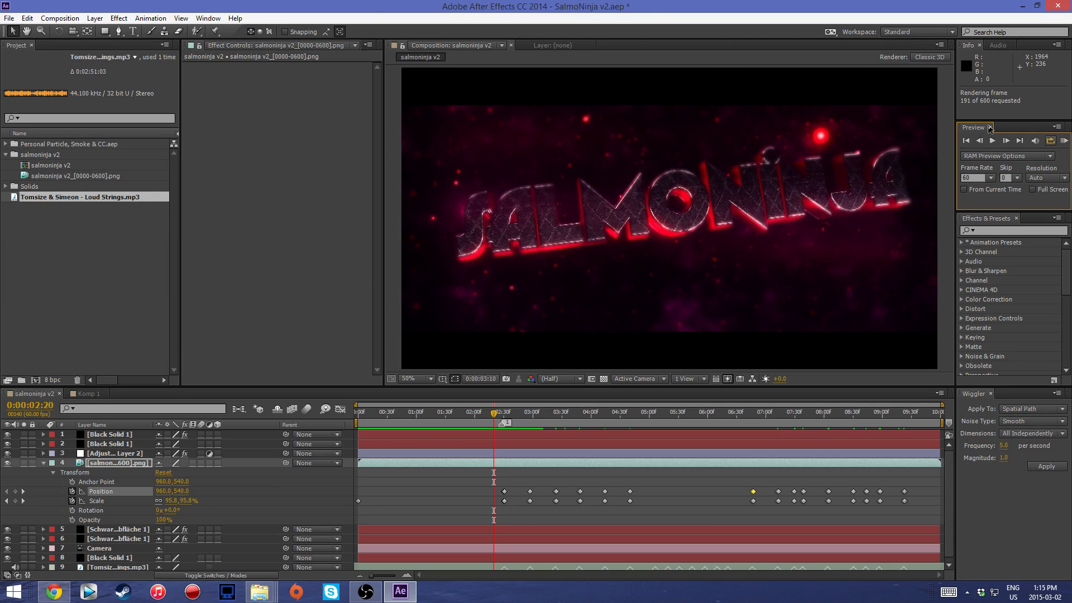
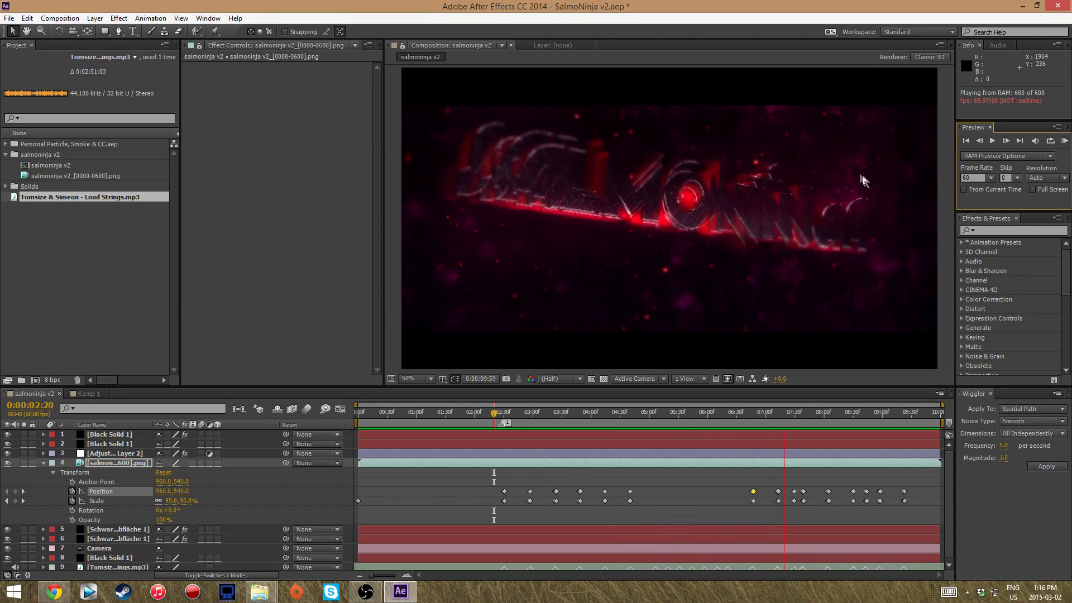
click(993, 141)
Check that the Wiggler panel is enabled, undock it and dock it back beside the timeline.
drag(494, 417, 461, 438)
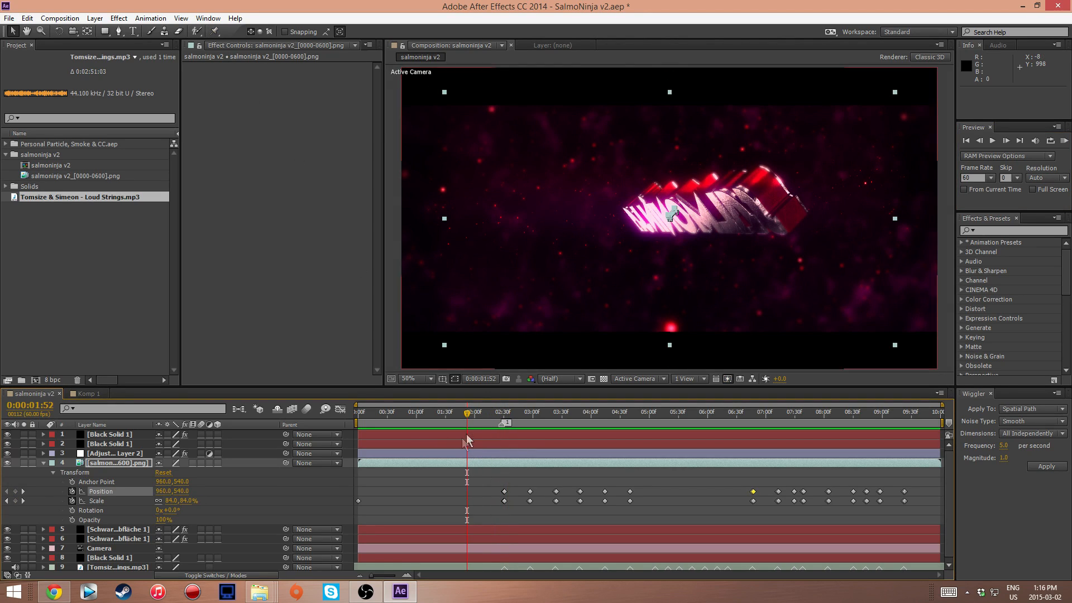
click(460, 413)
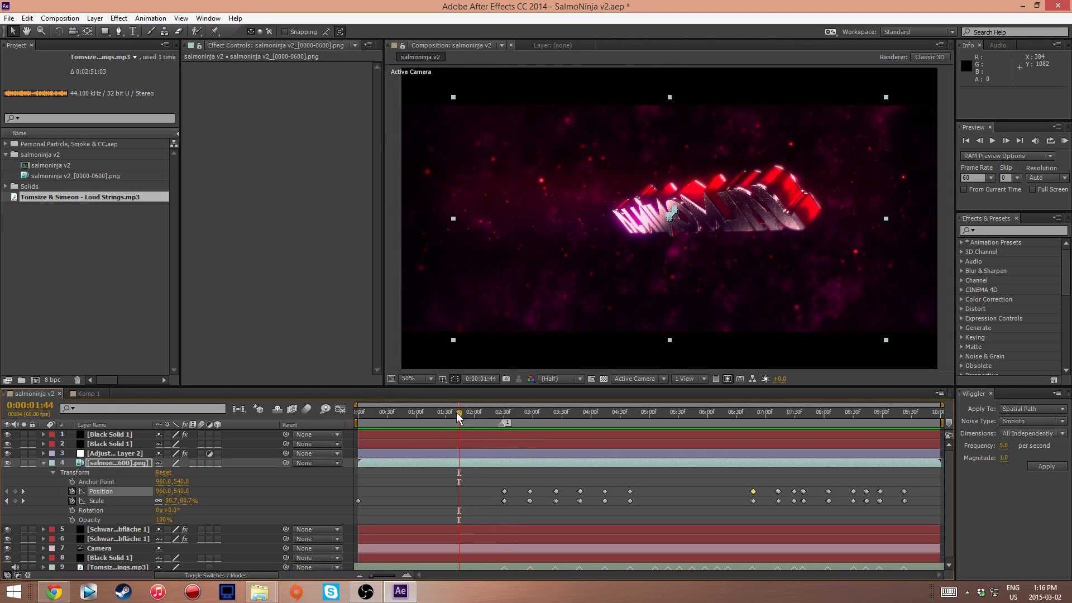
click(207, 18)
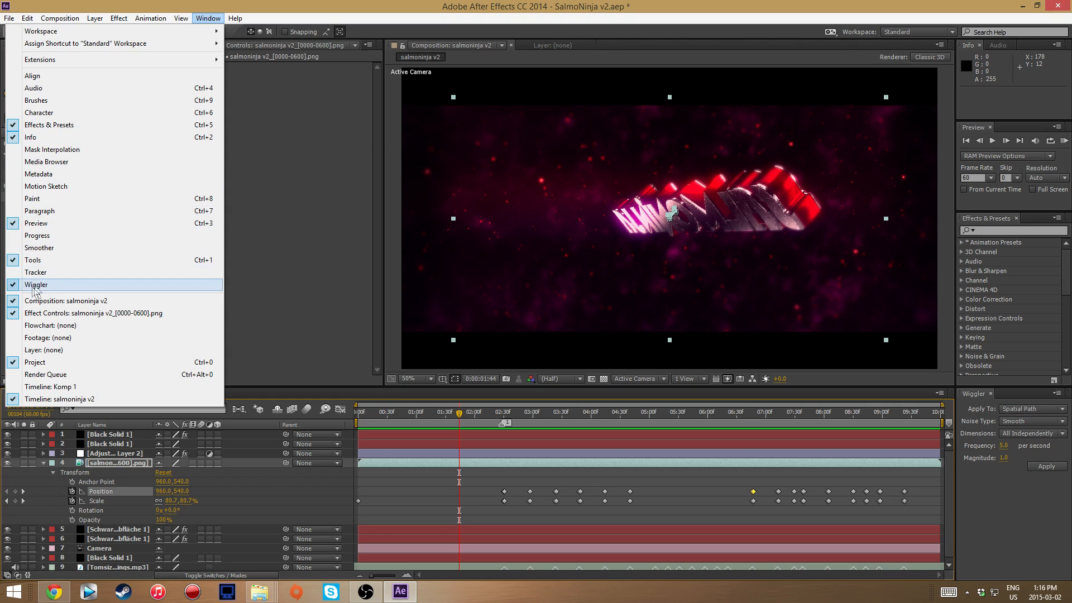
click(491, 6)
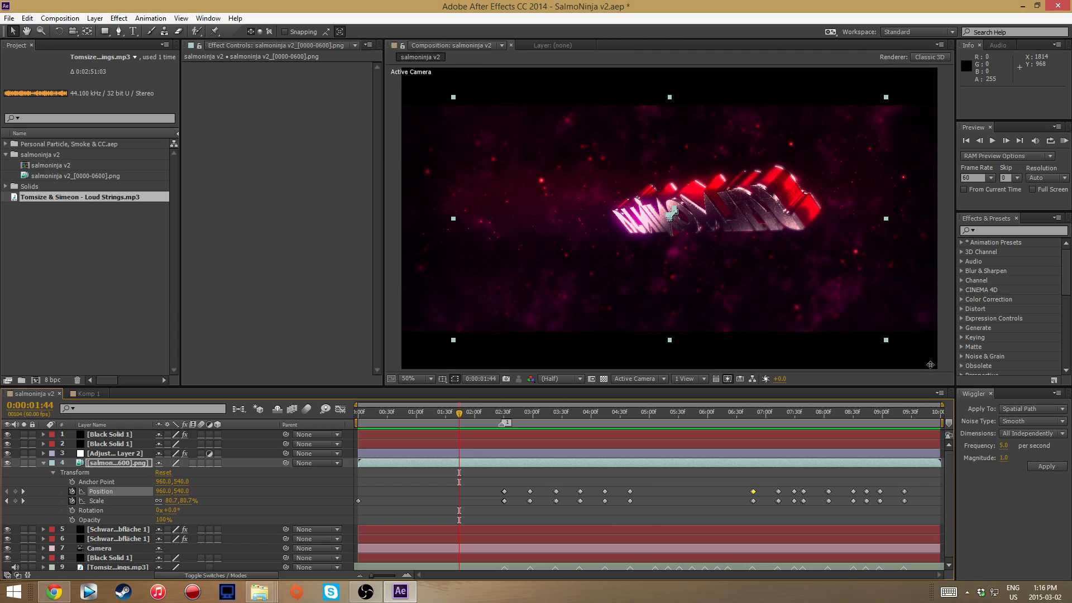
drag(971, 393, 674, 424)
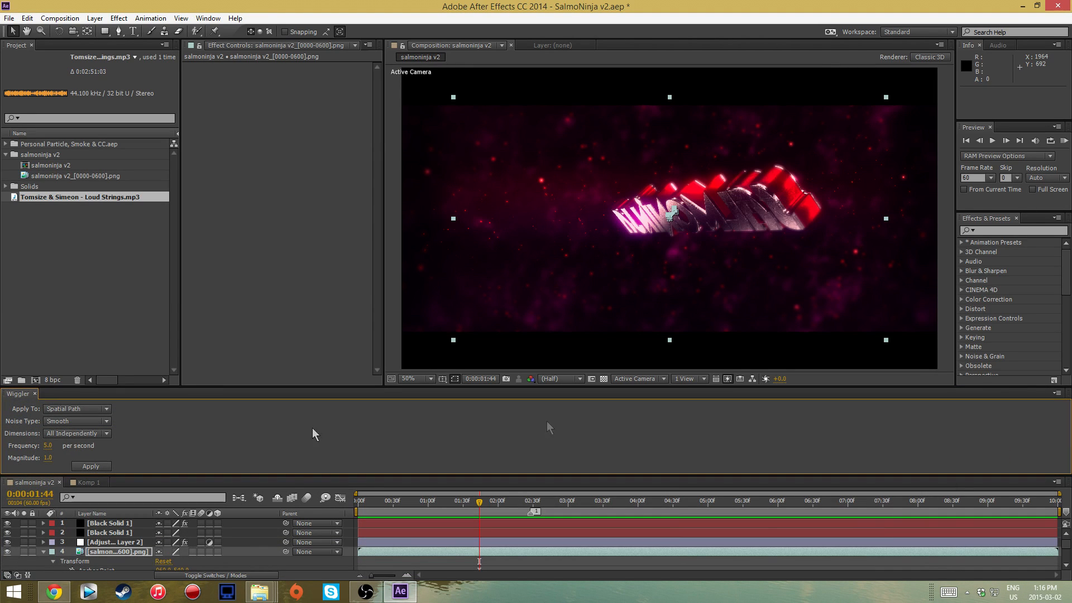
drag(18, 395, 1055, 513)
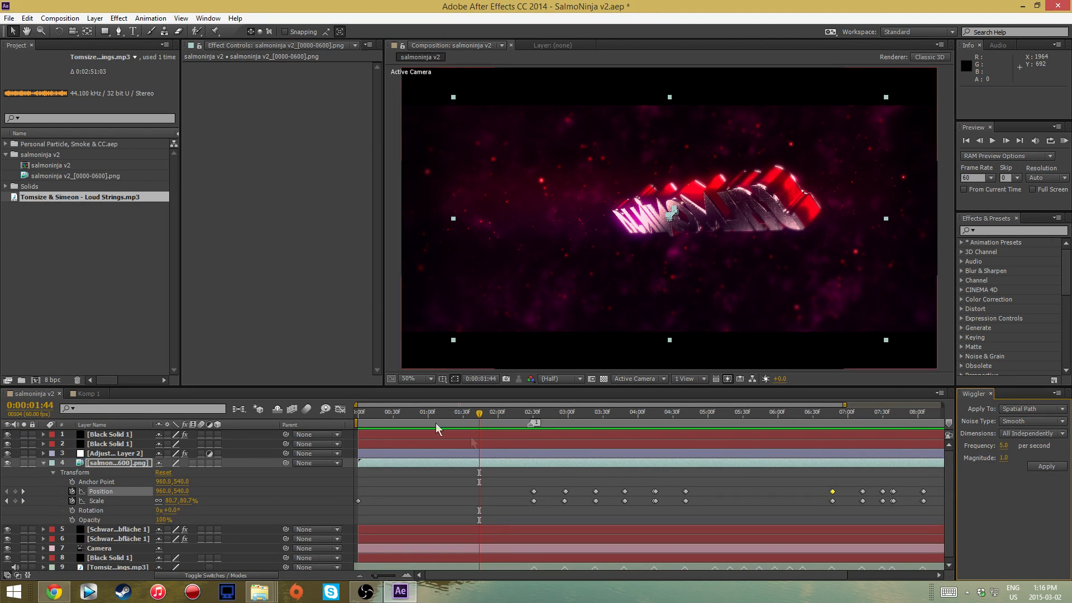
mouse_move(479, 416)
mouse_down()
mouse_move(527, 418)
mouse_move(479, 416)
mouse_up()
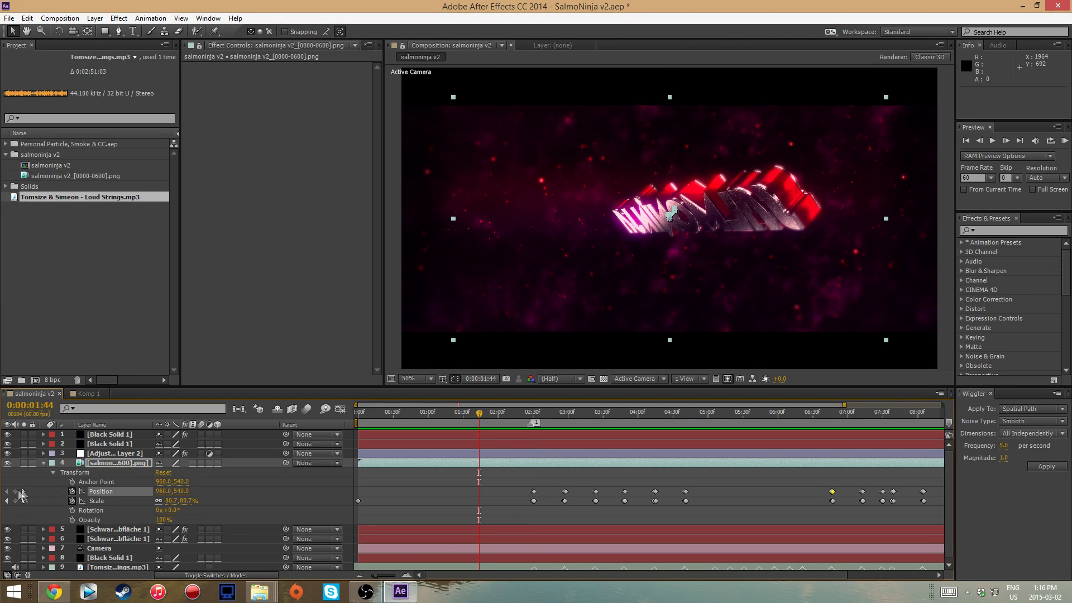
drag(479, 417, 509, 417)
drag(466, 491, 494, 502)
key(Delete)
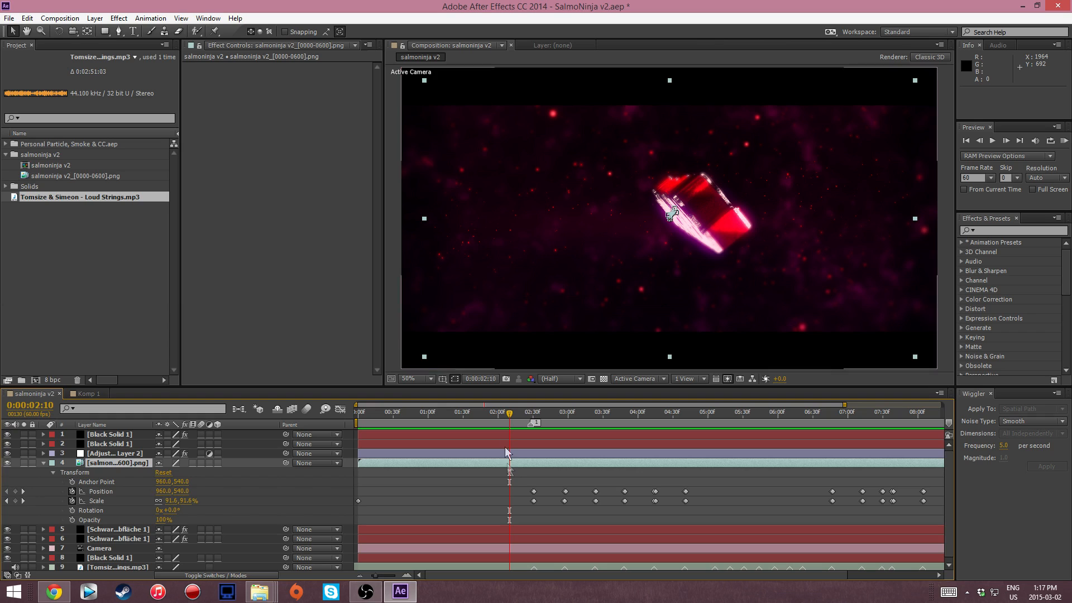
Add two Position keyframes on the logo layer at 0:00:05:10 and 0:00:05:40, then move them slightly closer together.
drag(510, 418, 720, 427)
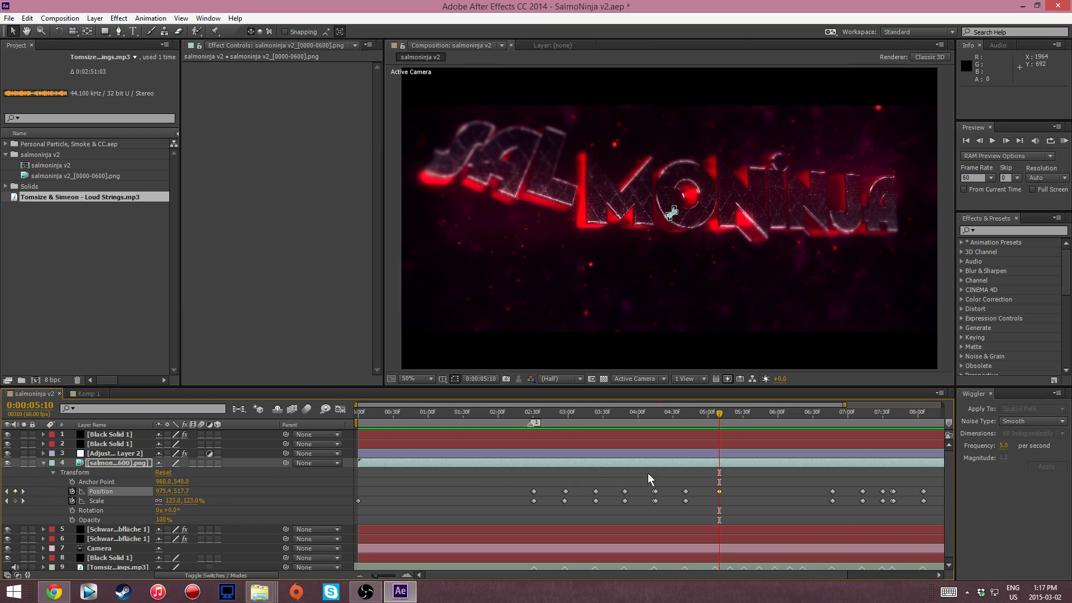
drag(721, 412, 755, 414)
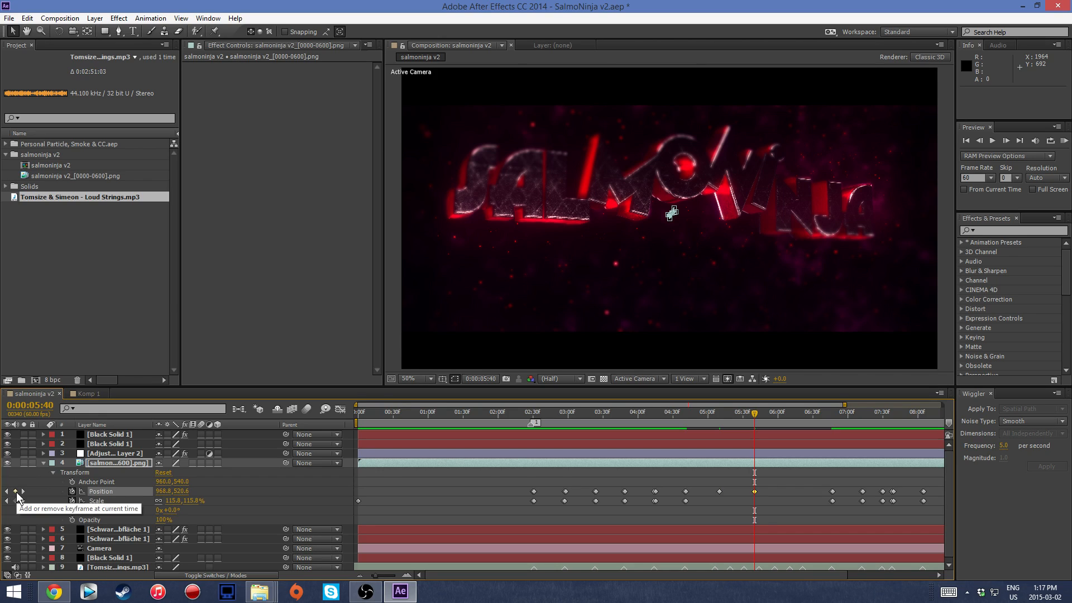
drag(711, 479, 757, 497)
click(972, 395)
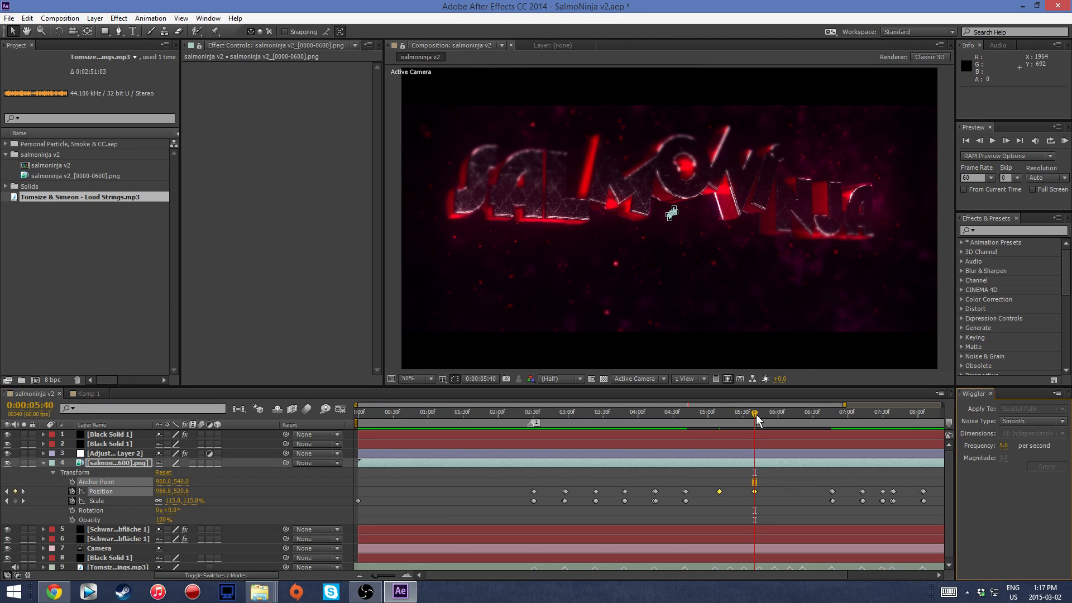
drag(755, 414, 678, 420)
drag(755, 492, 755, 499)
click(769, 492)
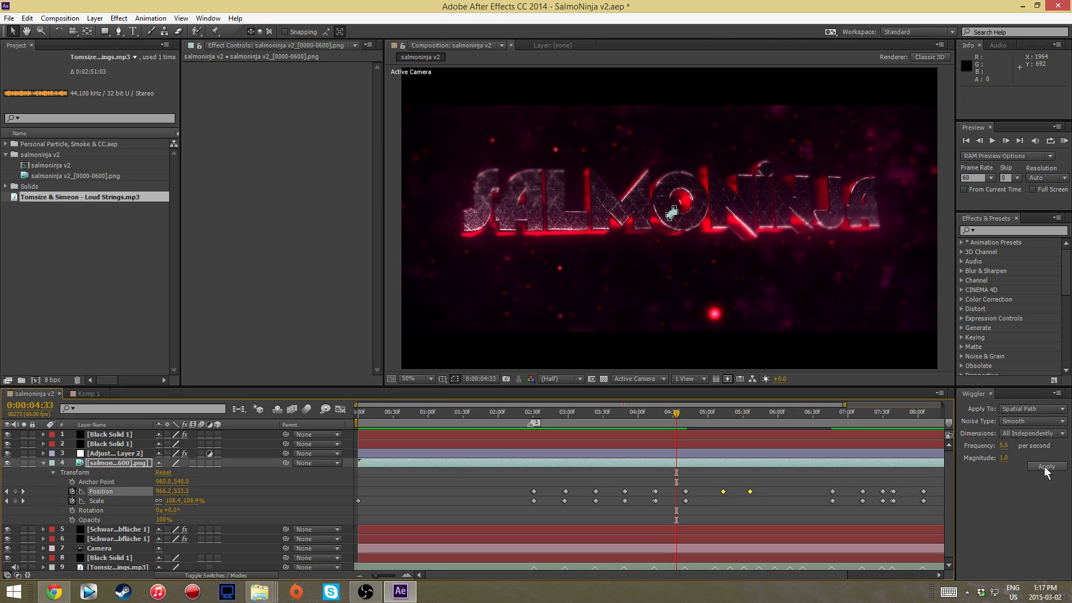
Apply the Wiggler with magnitude 6.0 to the two new Position keyframes and briefly RAM-preview the composition.
click(1005, 458)
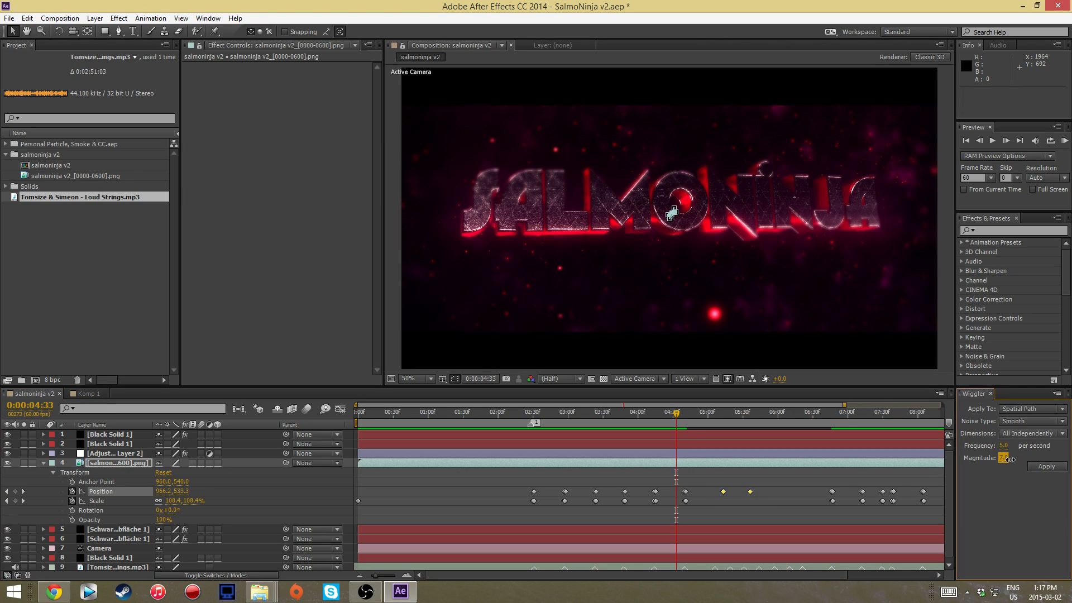
click(1047, 467)
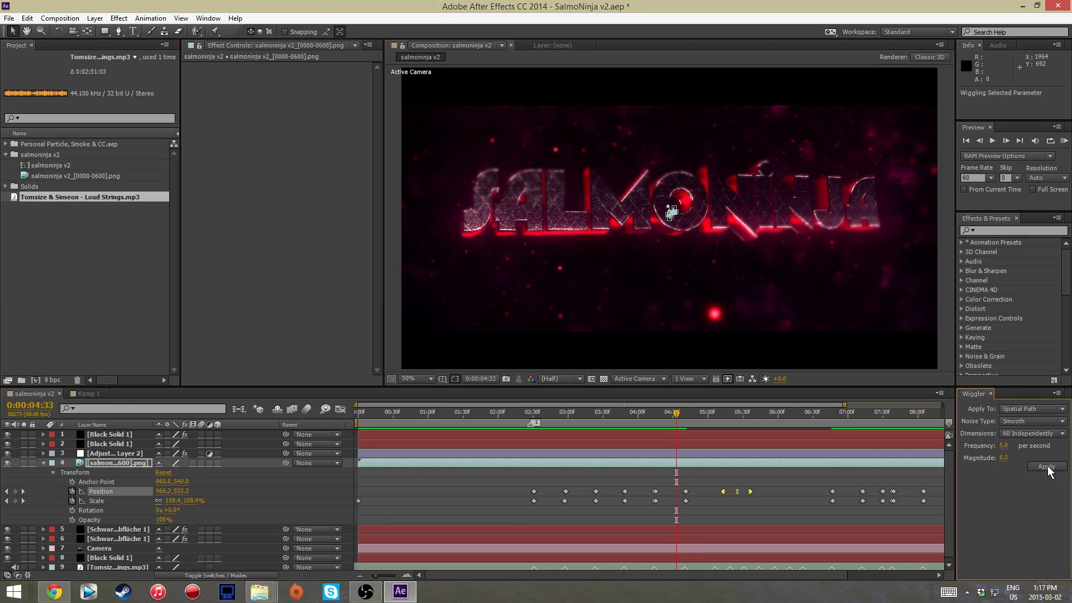
drag(677, 414, 700, 424)
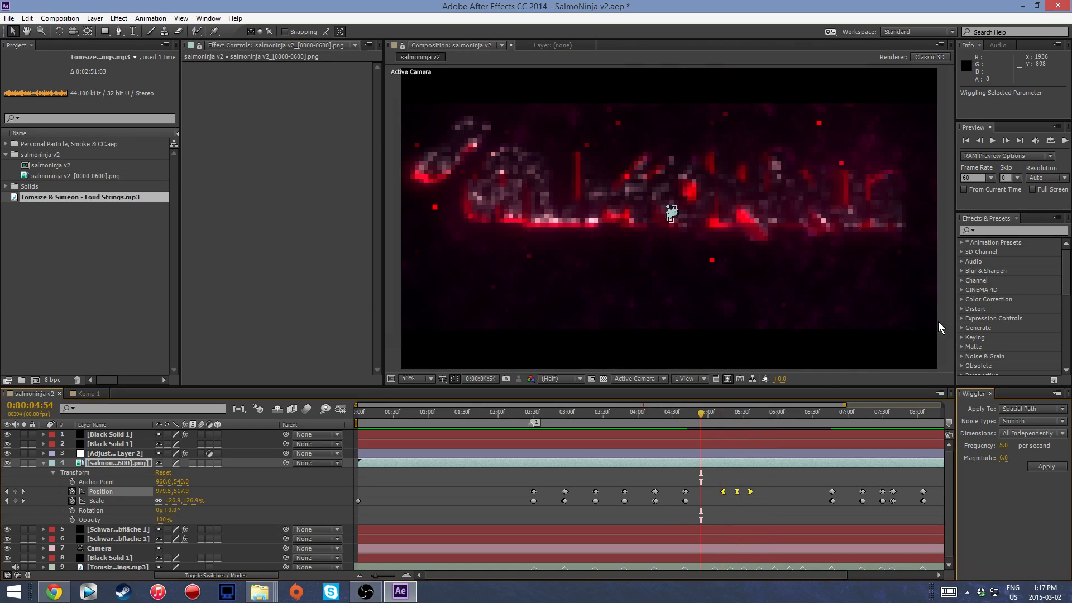
click(1063, 141)
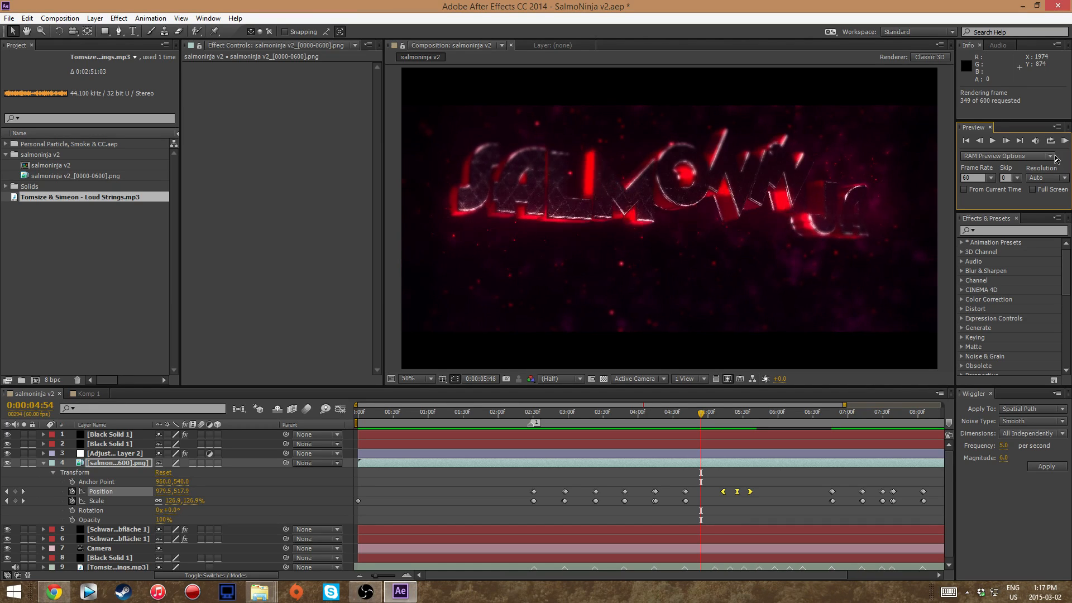
click(992, 140)
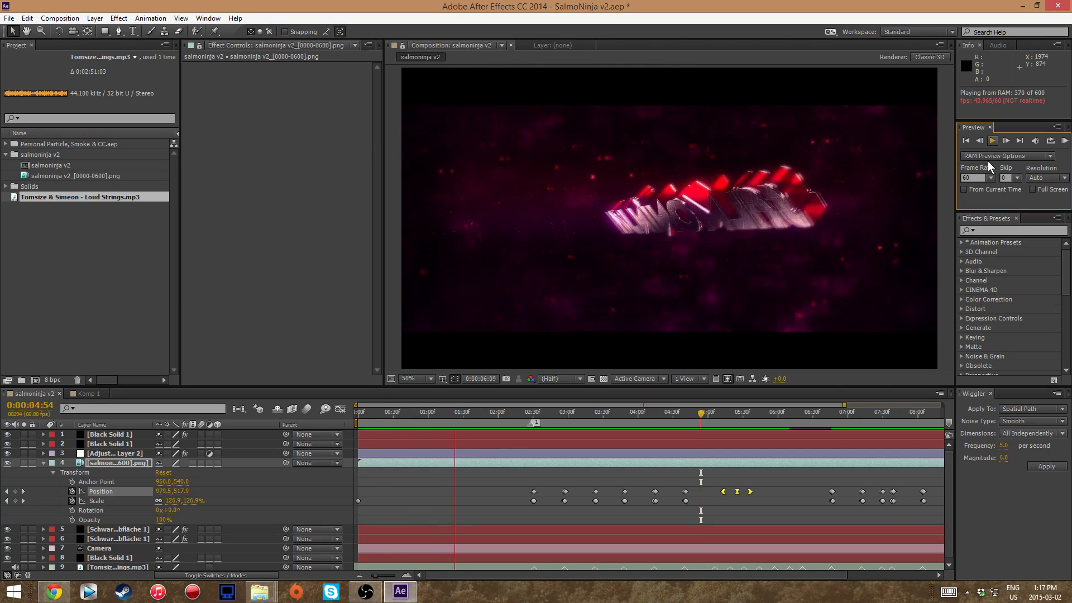
click(992, 141)
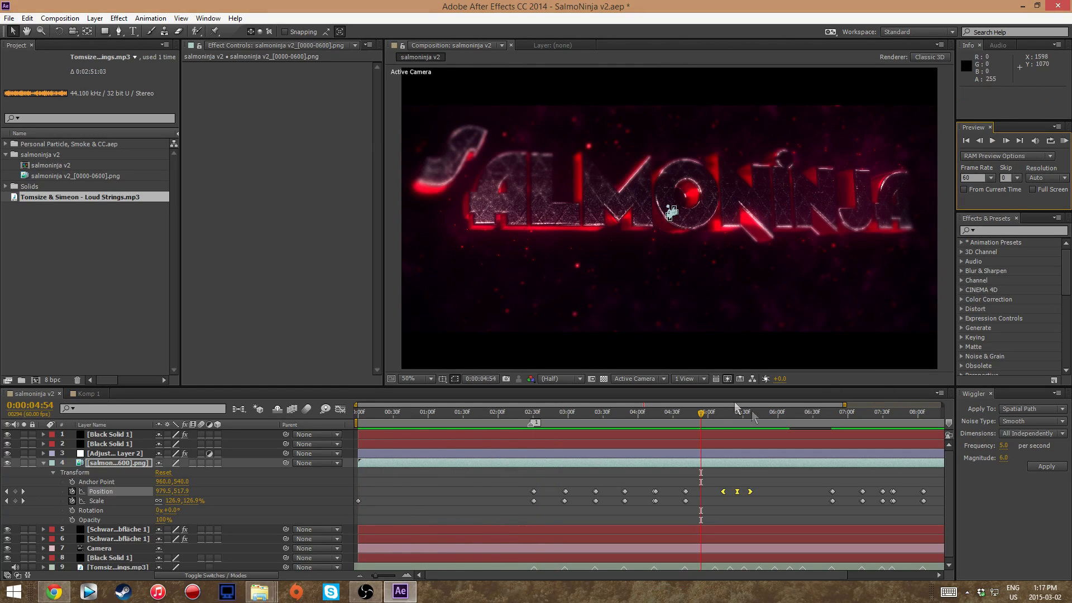
Try the Wiggler at frequency 8.0 on the Position keyframes, undoing the earlier wiggle before reapplying it to the original pair.
drag(702, 413, 705, 413)
click(1002, 446)
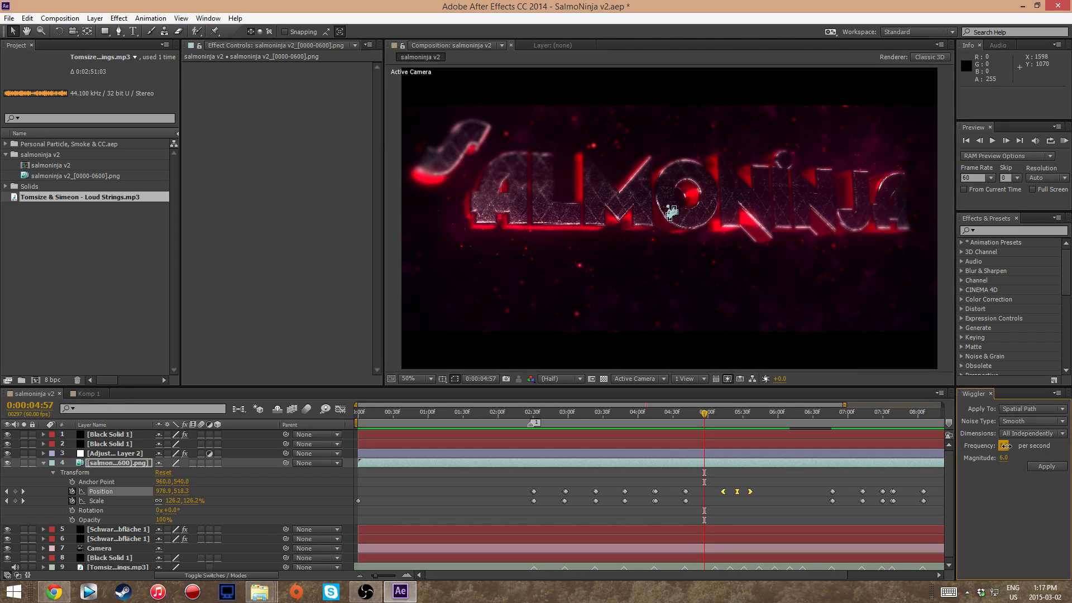
click(1033, 466)
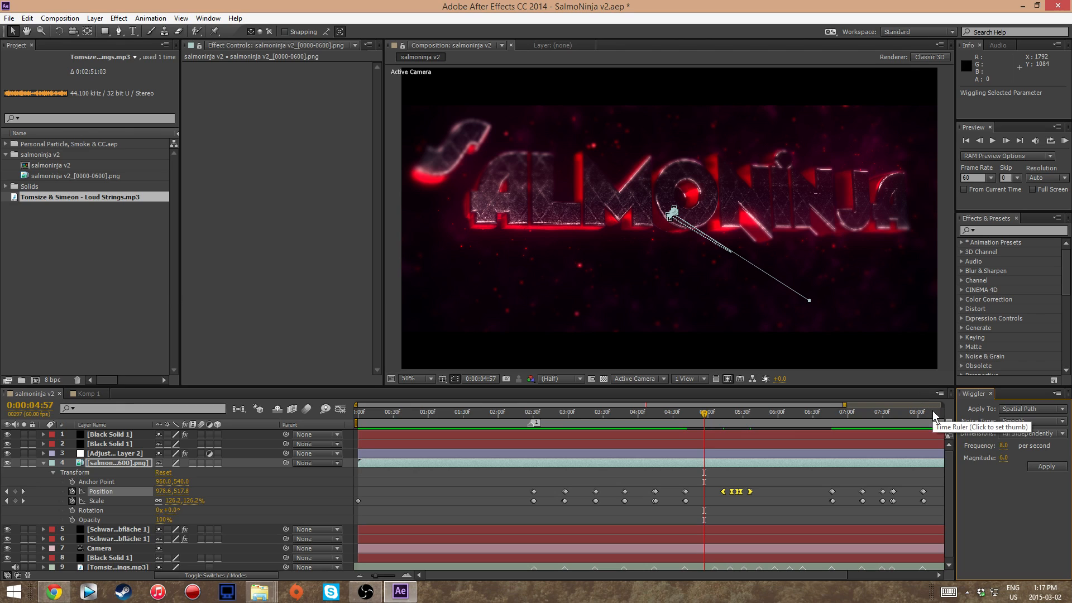
key(ctrl+z)
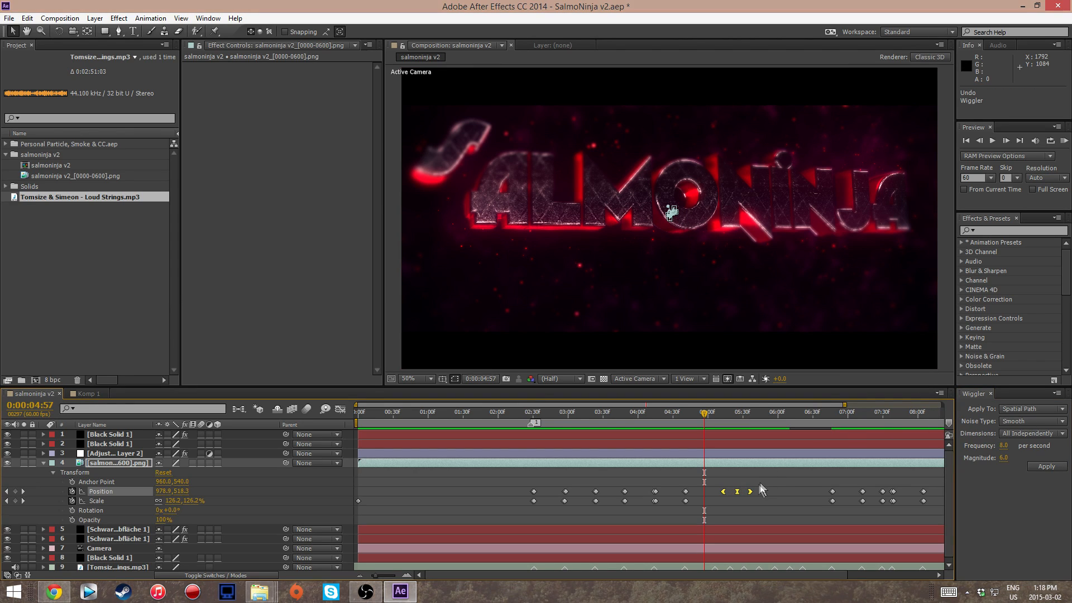
key(ctrl+z)
click(1034, 464)
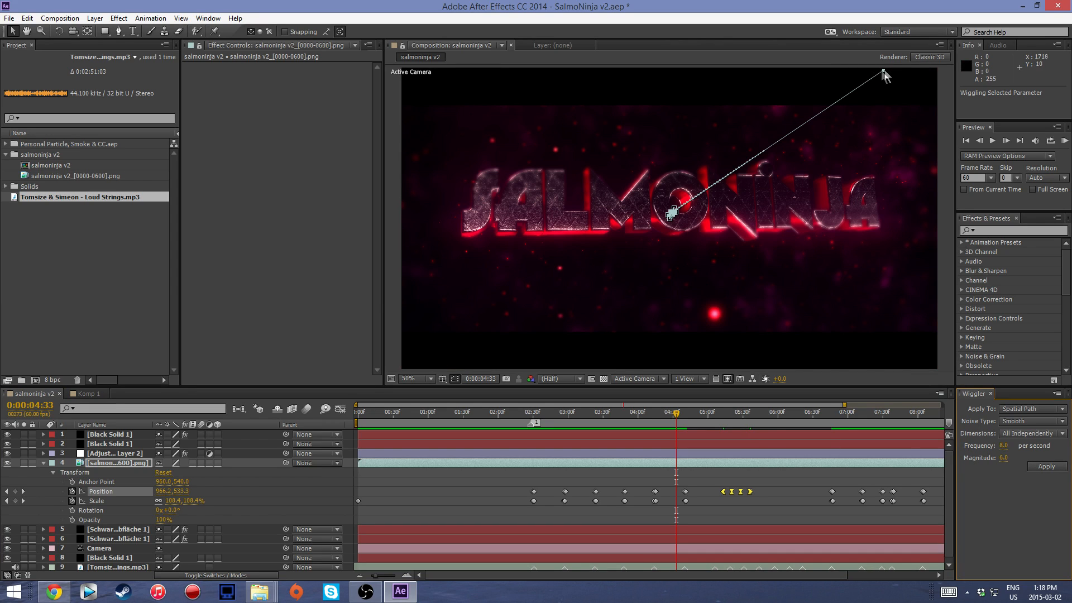
drag(672, 422, 727, 447)
key(ctrl+z)
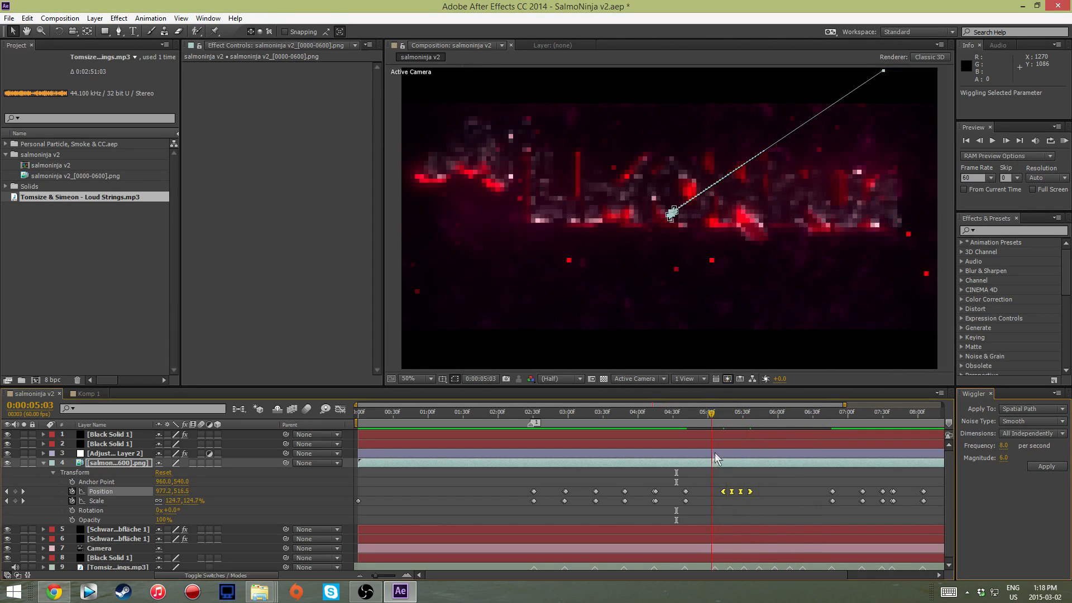
Apply the Wiggler at frequency 7.0 to the pair of Position keyframes and nudge a wiggled motion-path point.
drag(1004, 445, 1002, 446)
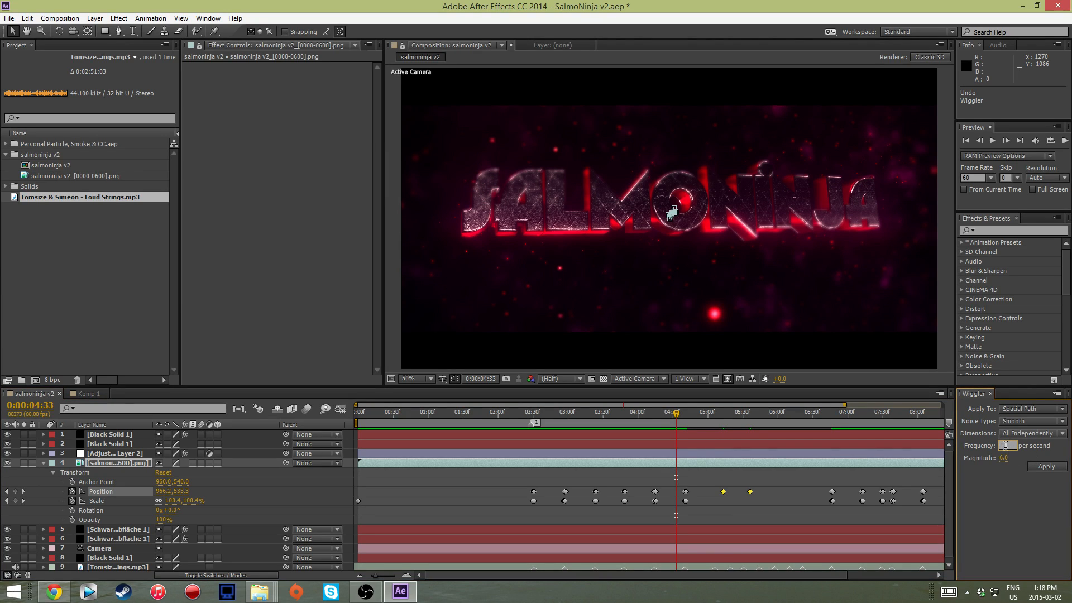
click(1034, 465)
drag(659, 194, 665, 194)
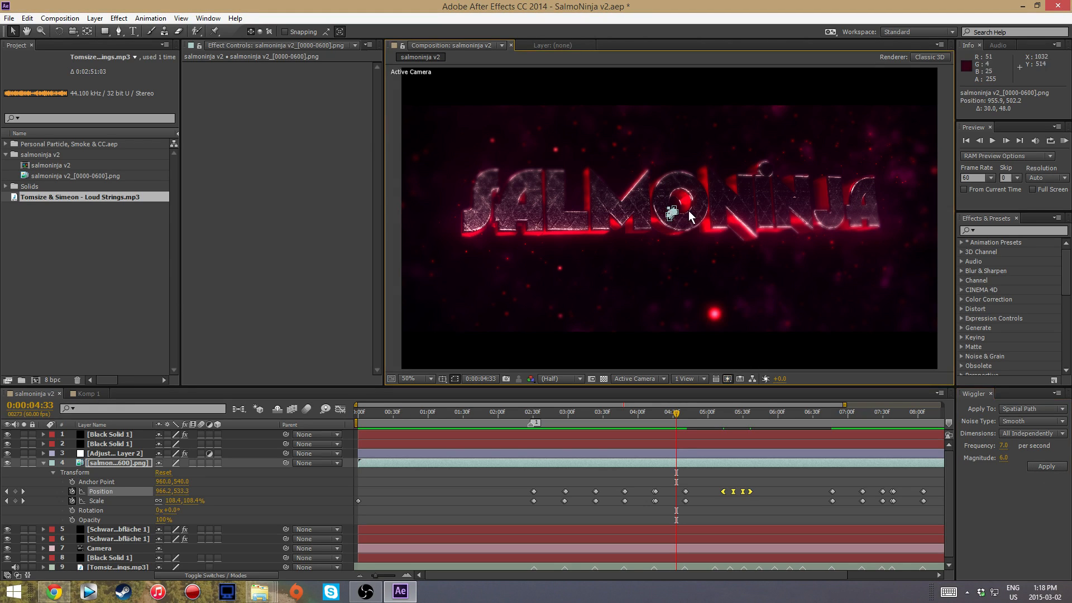
Copy the four wiggled Position keyframes and paste them on each beat of the first group, from 0:00:02:30 to 0:00:04:40.
key(ctrl+c)
drag(676, 425, 828, 425)
key(ctrl+v)
key(ctrl+v)
key(ctrl+v)
key(ctrl+v)
key(ctrl+v)
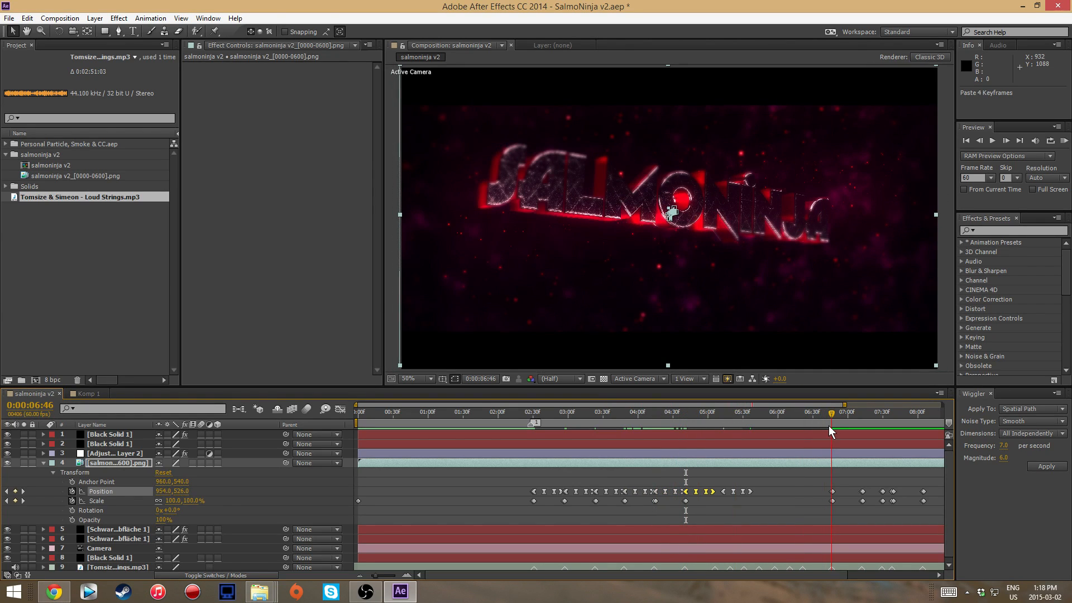
Paste the wiggled Position keyframes on every beat of the second group, starting at 0:00:06:46.
key(ctrl+v)
drag(831, 414, 739, 445)
key(ctrl+v)
key(ctrl+v)
key(ctrl+v)
key(ctrl+v)
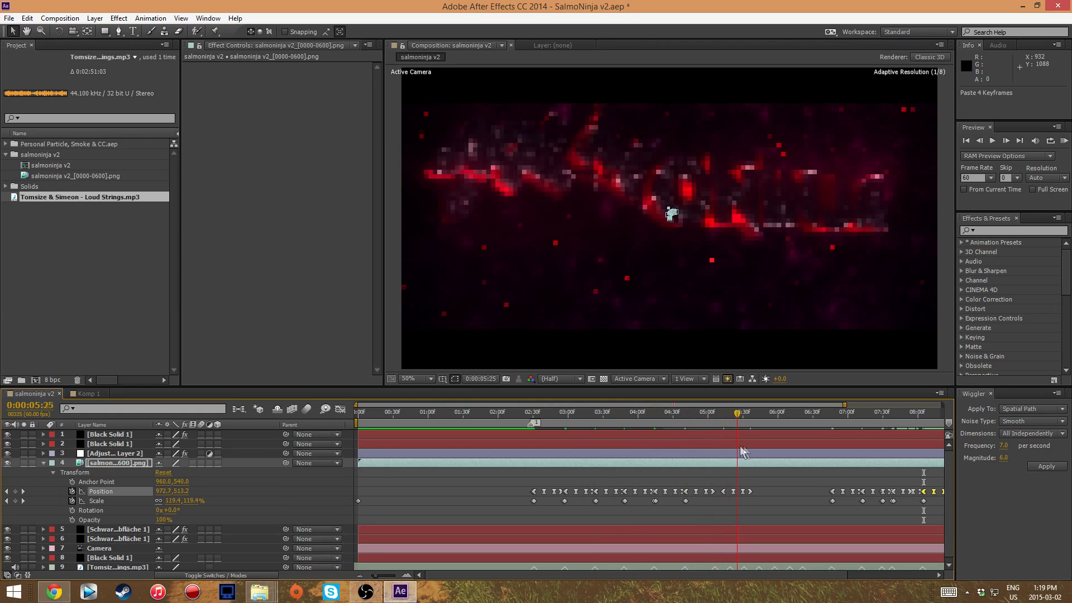
Delete the source set of wiggled Position keyframes between the two beat groups, just after 0:00:05:10.
mouse_move(806, 455)
mouse_down()
mouse_move(813, 448)
mouse_move(801, 451)
mouse_up()
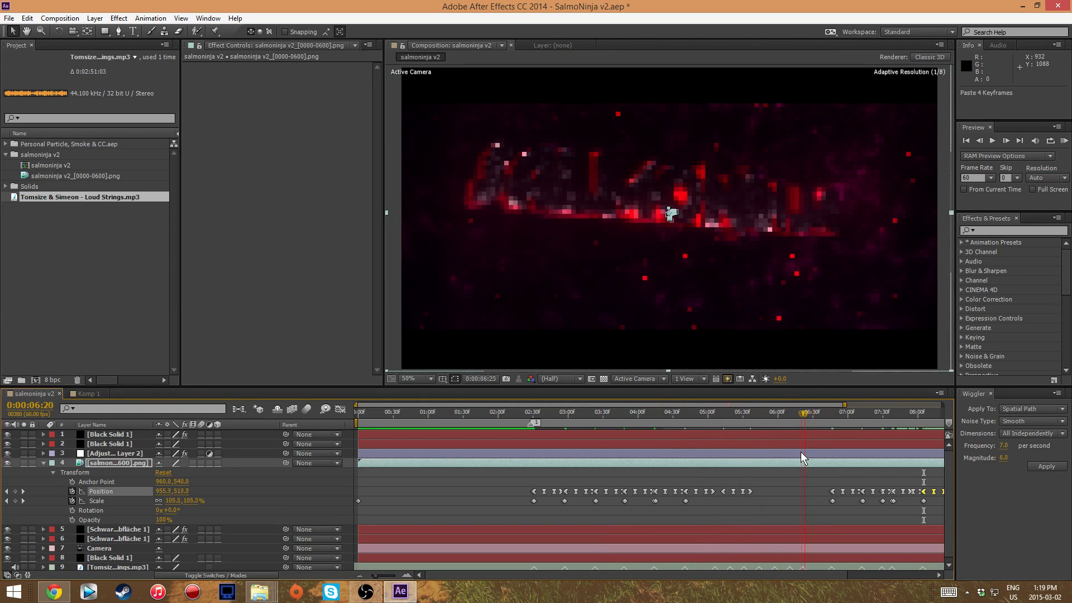
drag(770, 491, 717, 490)
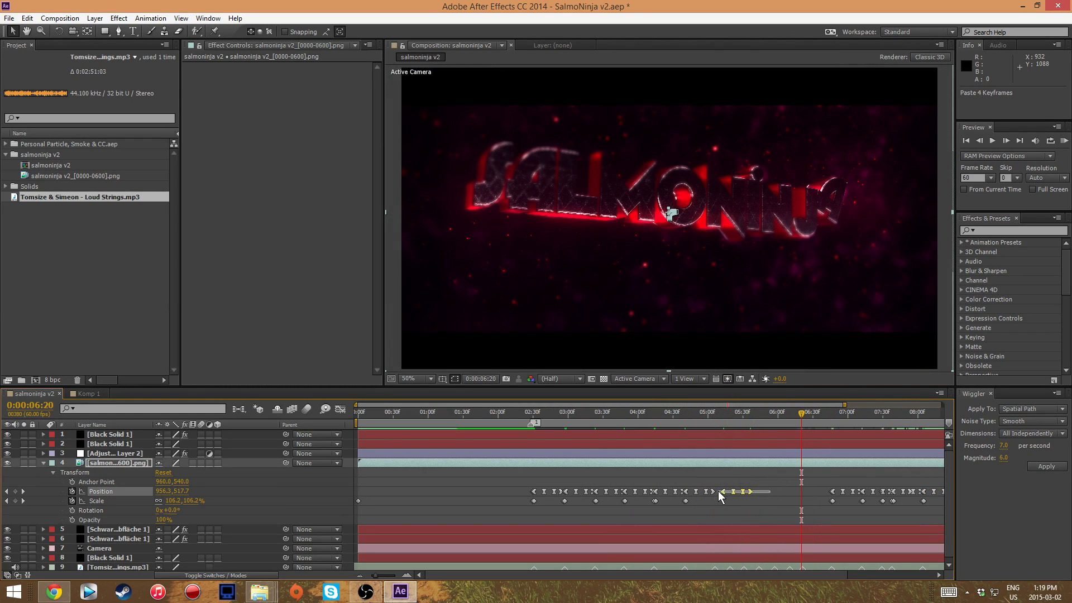
click(759, 461)
Keyframe the logo layer's Rotation at 0° on 0:00:02:56 and 8° on 0:00:02:57.
drag(805, 412, 532, 441)
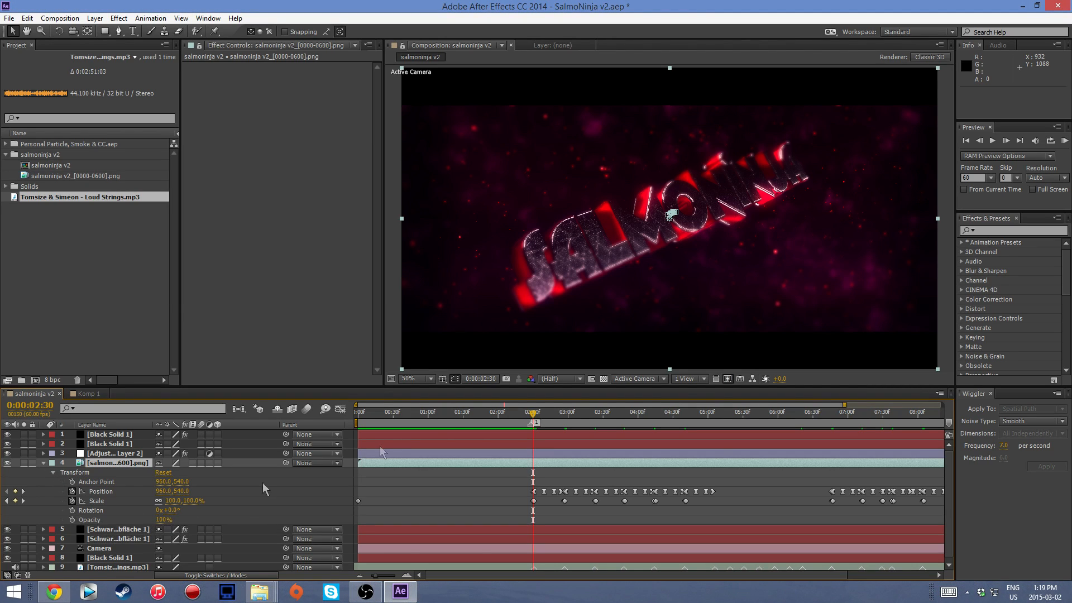
click(536, 413)
drag(537, 415, 565, 427)
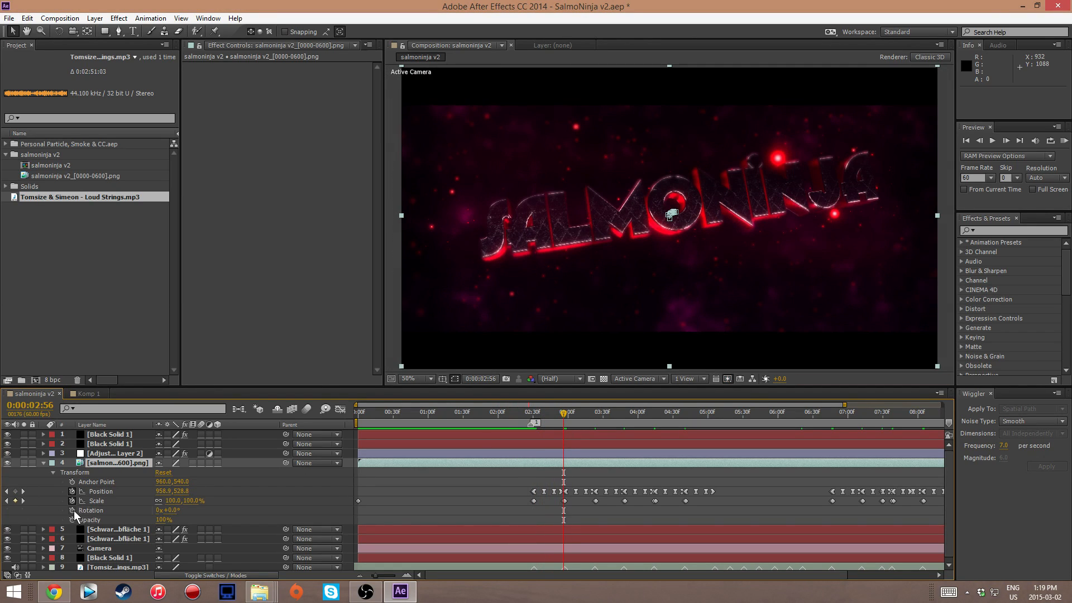
click(72, 511)
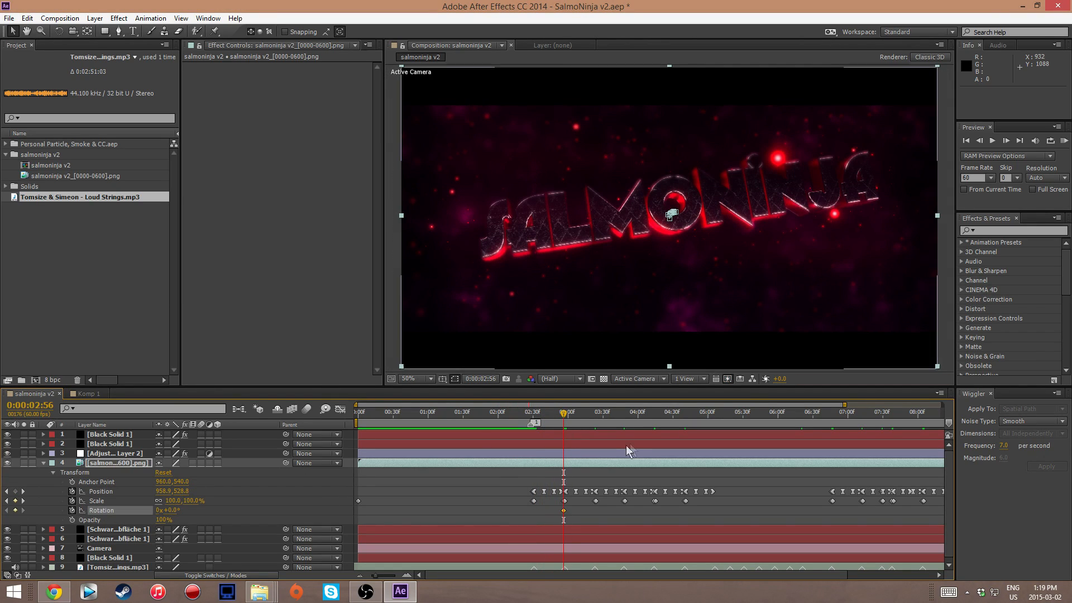
click(565, 415)
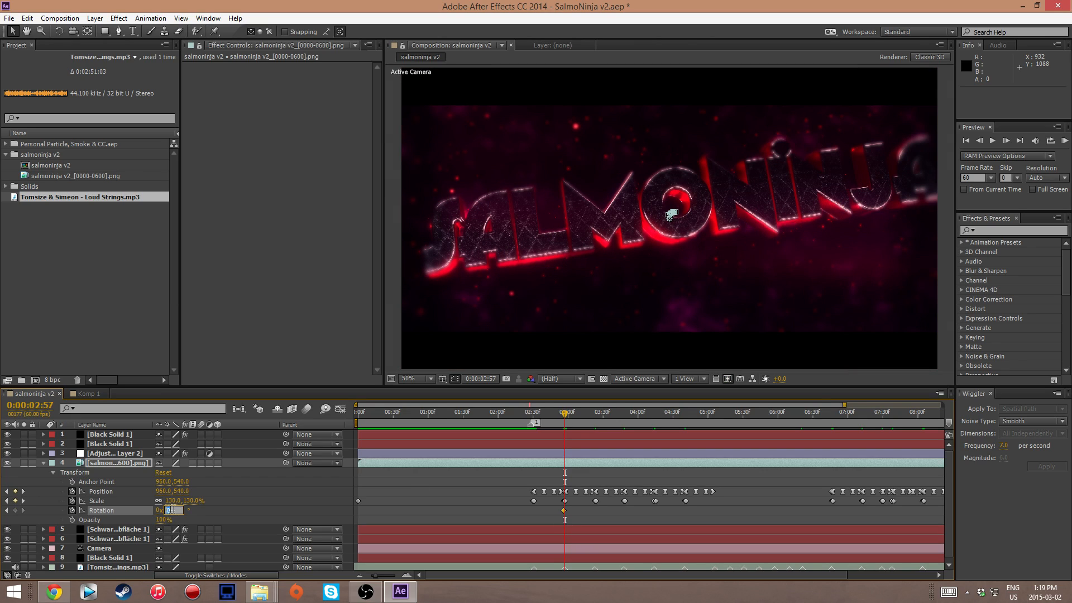
text(8)
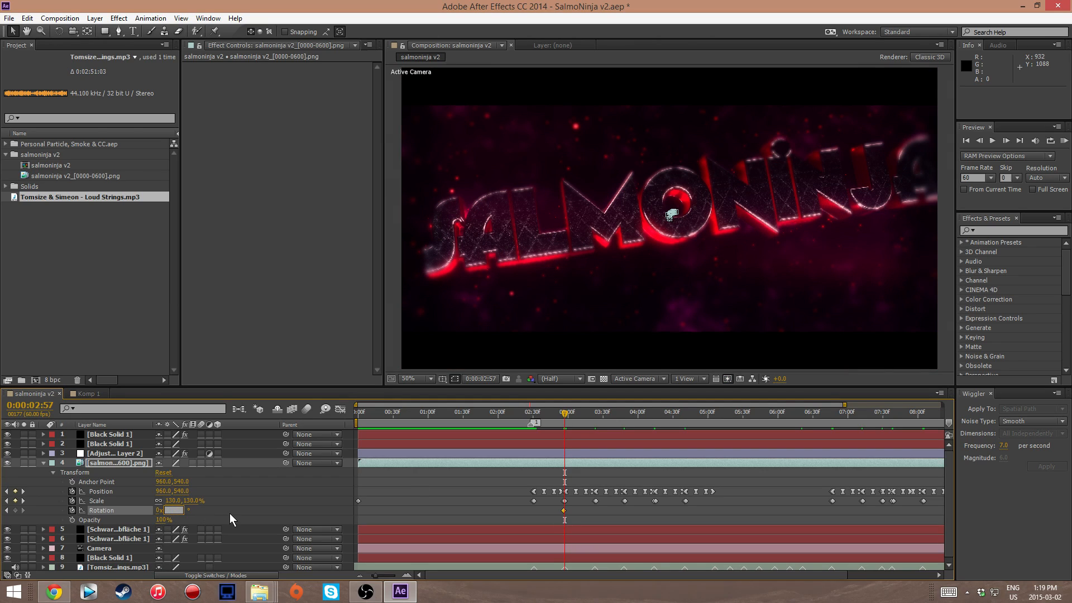
key(Return)
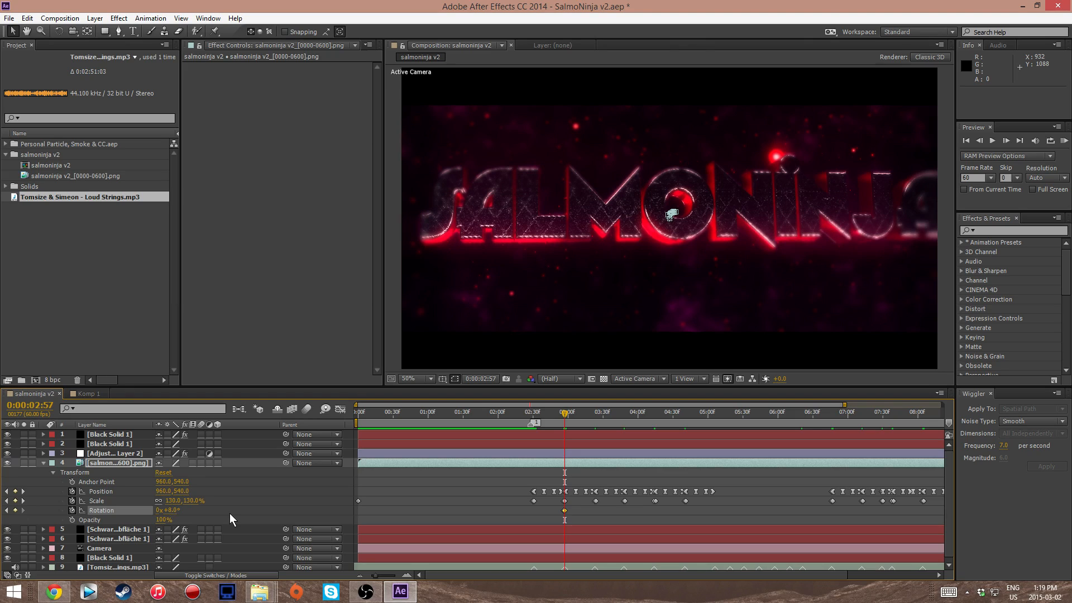
Copy the 0° and 8° Rotation keyframes and paste them on the beats at 0:00:03:24 and about 0:00:03:47.
drag(547, 509, 585, 507)
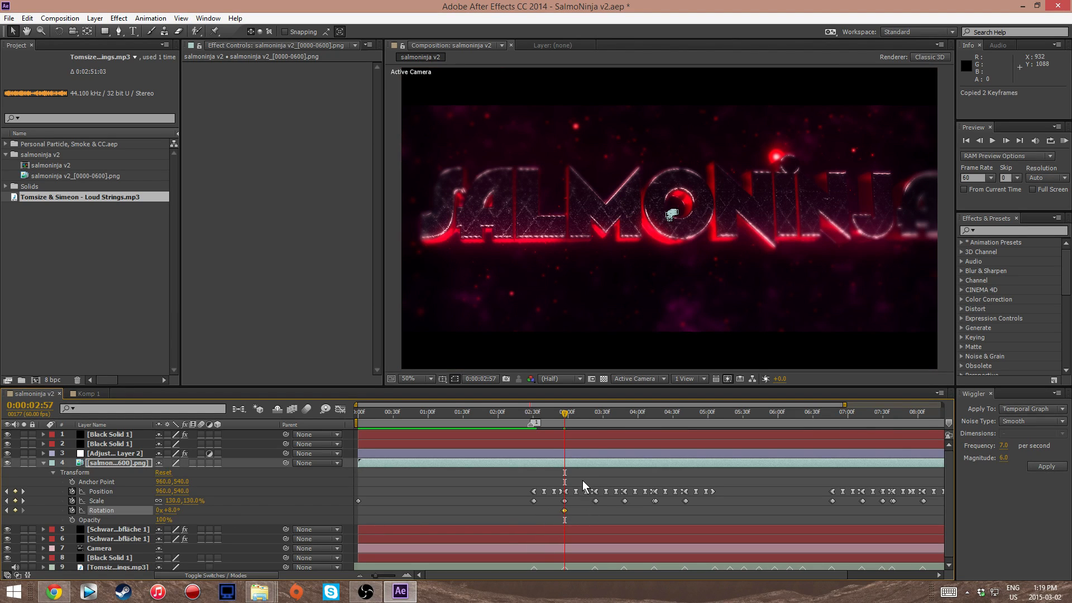
key(space)
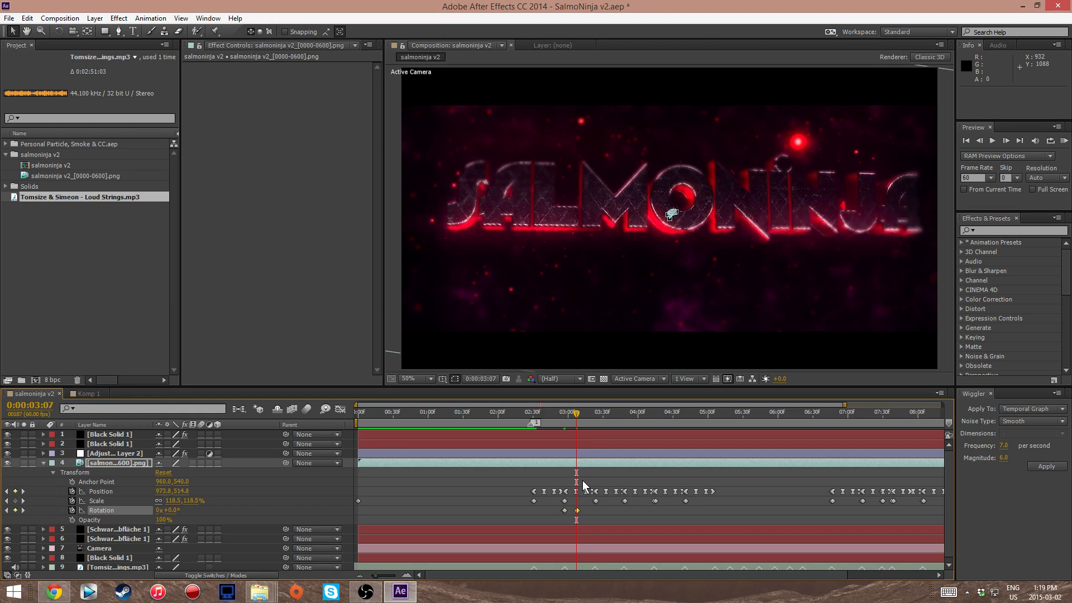
key(ctrl+z)
key(k)
key(k)
key(k)
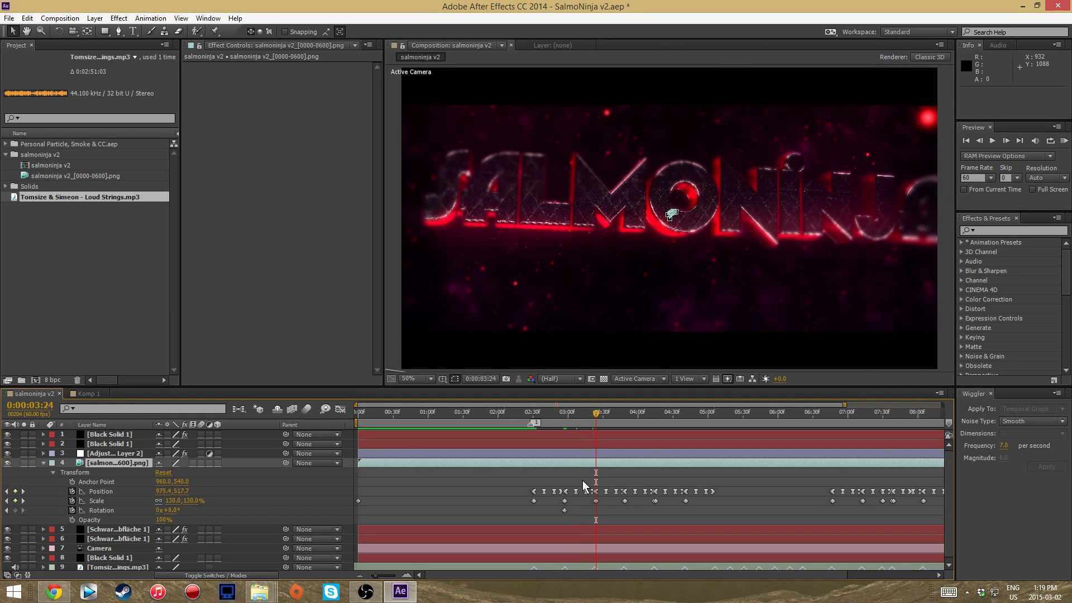
key(ctrl+v)
key(k)
key(k)
key(ctrl+v)
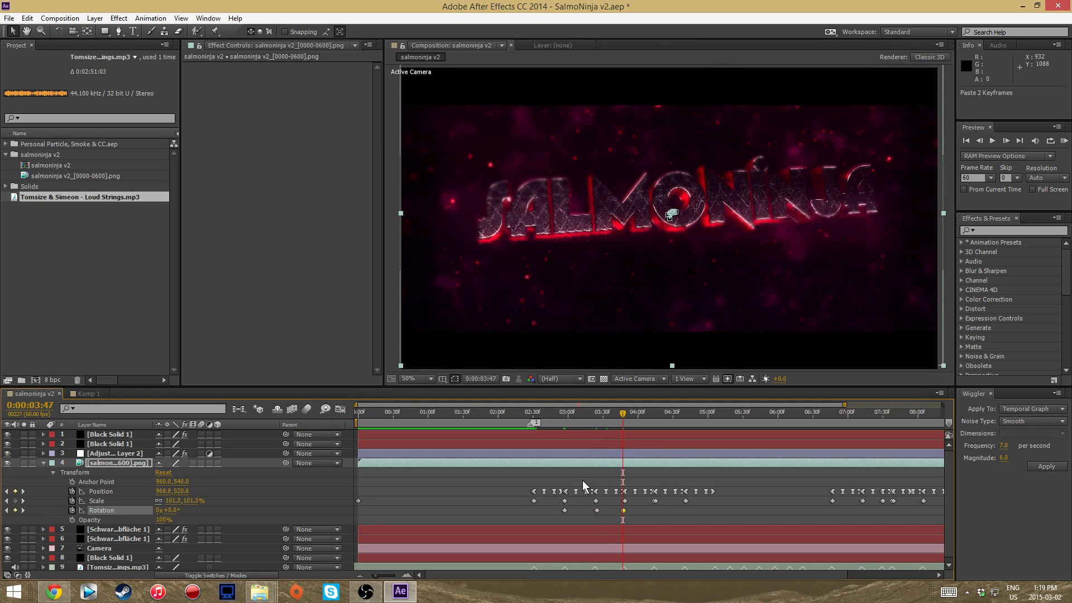
Paste the Rotation keyframe pair on the first group's last two beats, the final one at 0:00:04:40.
key(k)
key(k)
key(k)
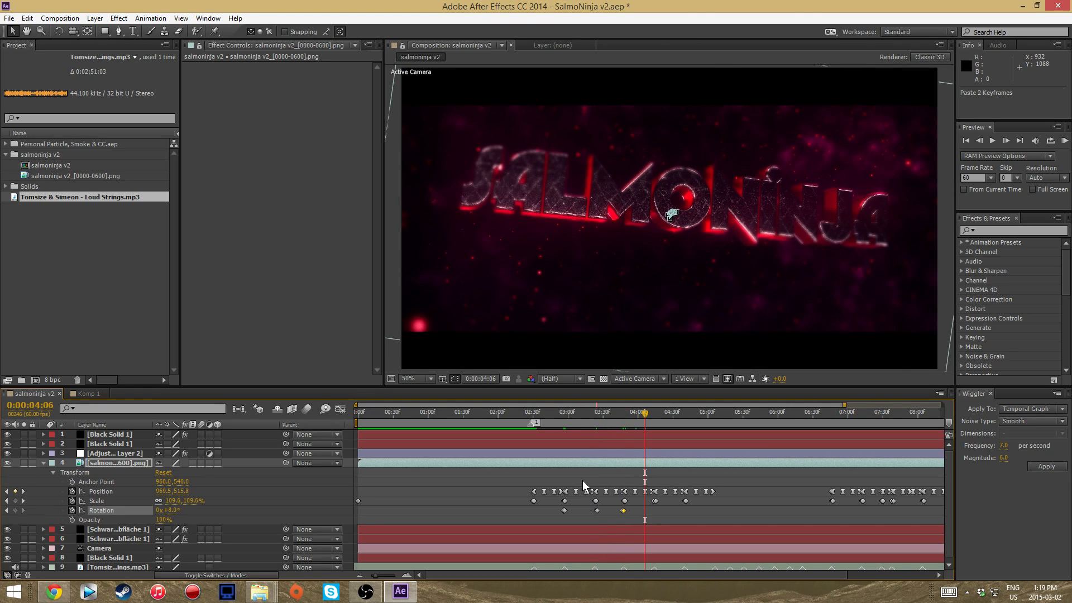
key(ctrl+v)
key(k)
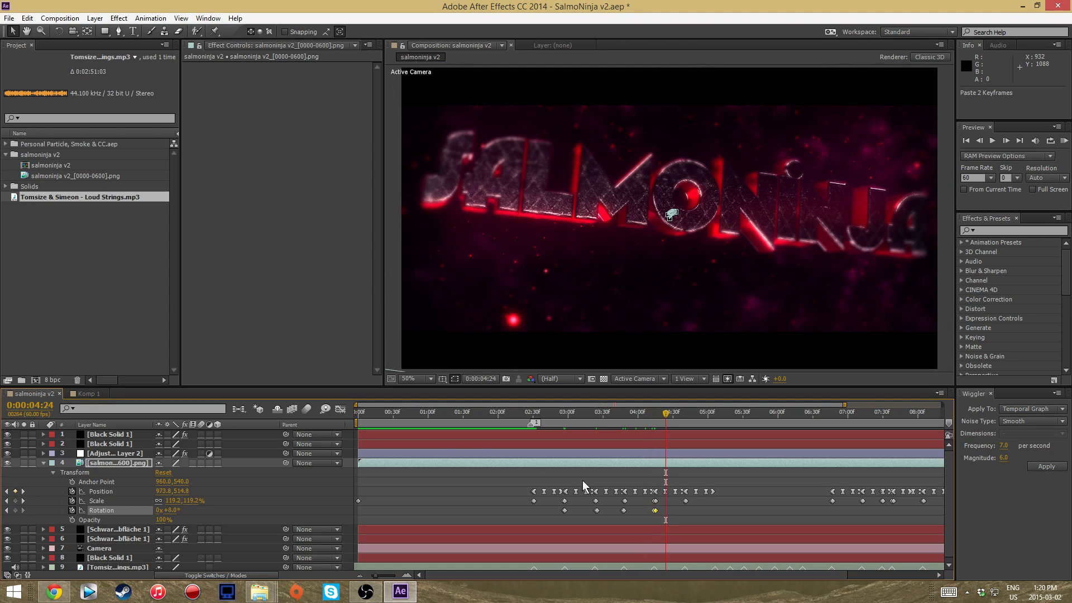
key(k)
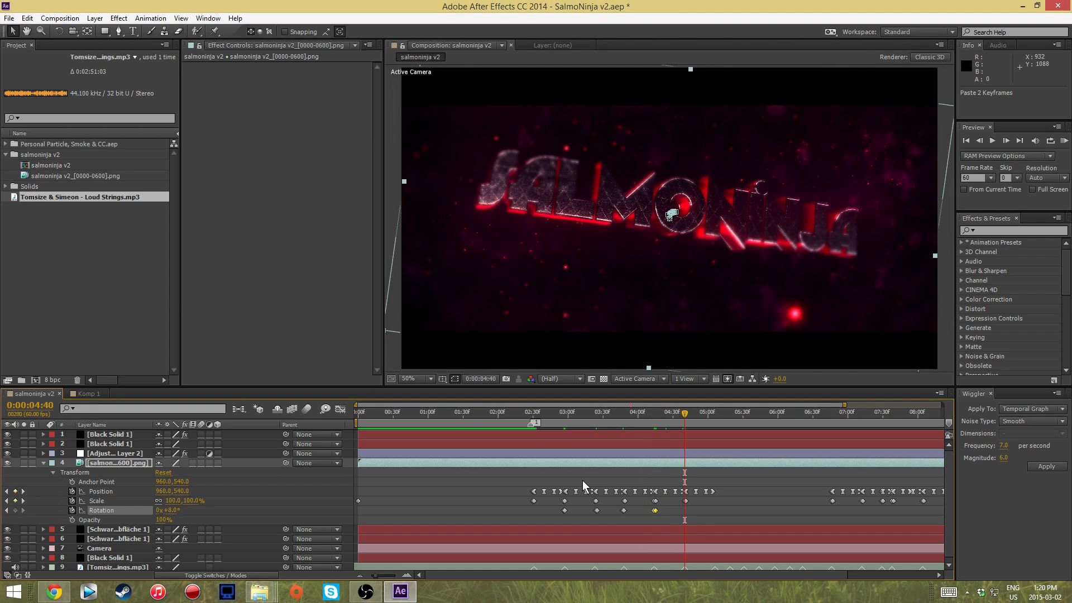
key(ctrl+v)
key(space)
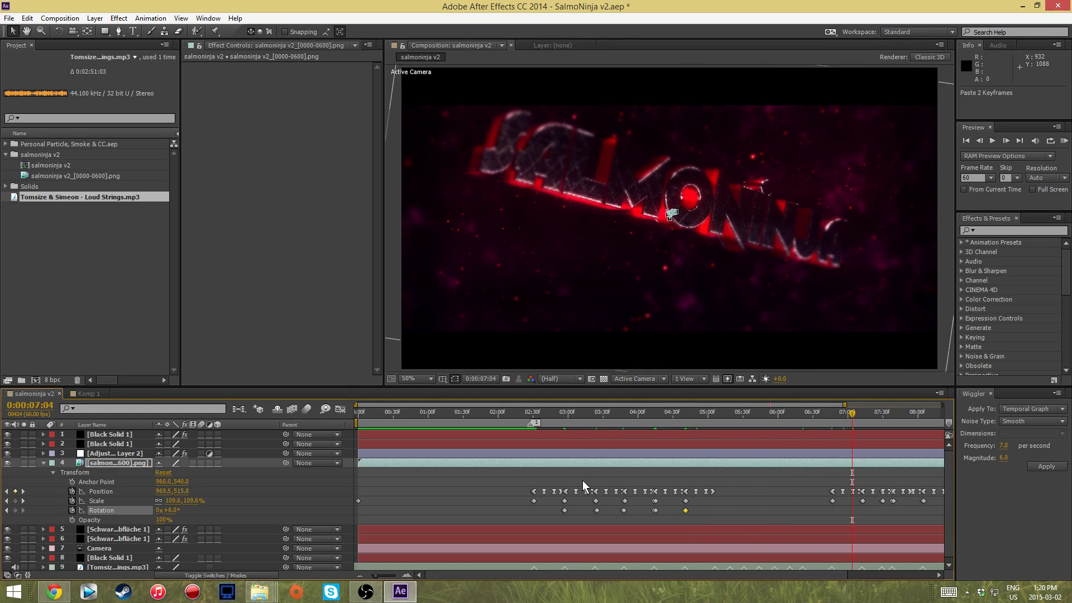
Paste the Rotation keyframe pair on the second group's five beats, the final one at about 0:00:08:04.
drag(841, 414, 922, 413)
key(ctrl+v)
key(ctrl+v)
key(ctrl+v)
key(ctrl+v)
key(ctrl+v)
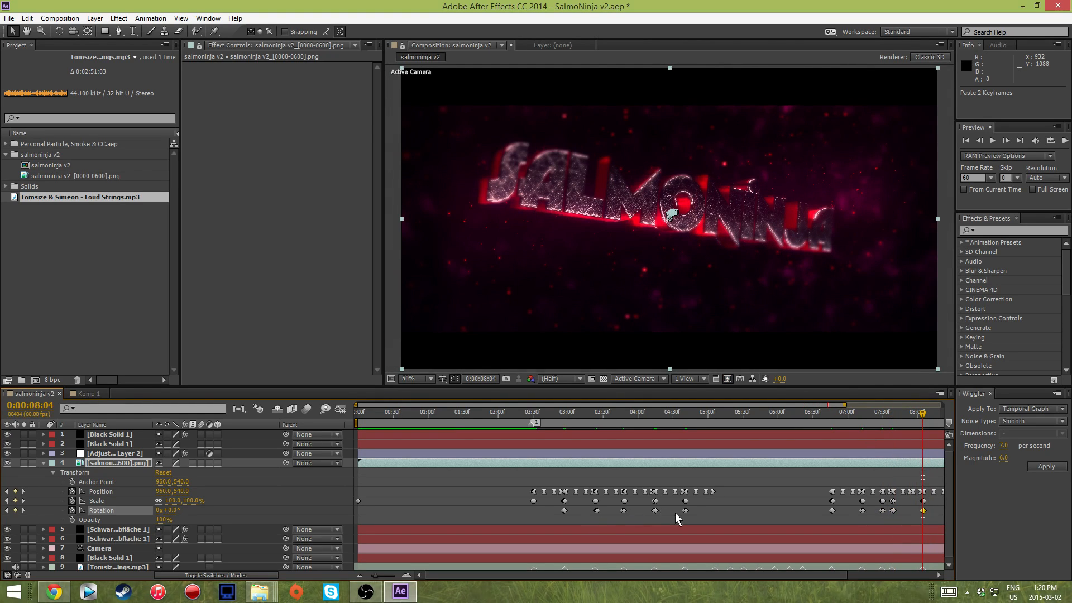
Set the logo layer's Rotation keyframe at 0:00:03:24 to -8°.
click(595, 510)
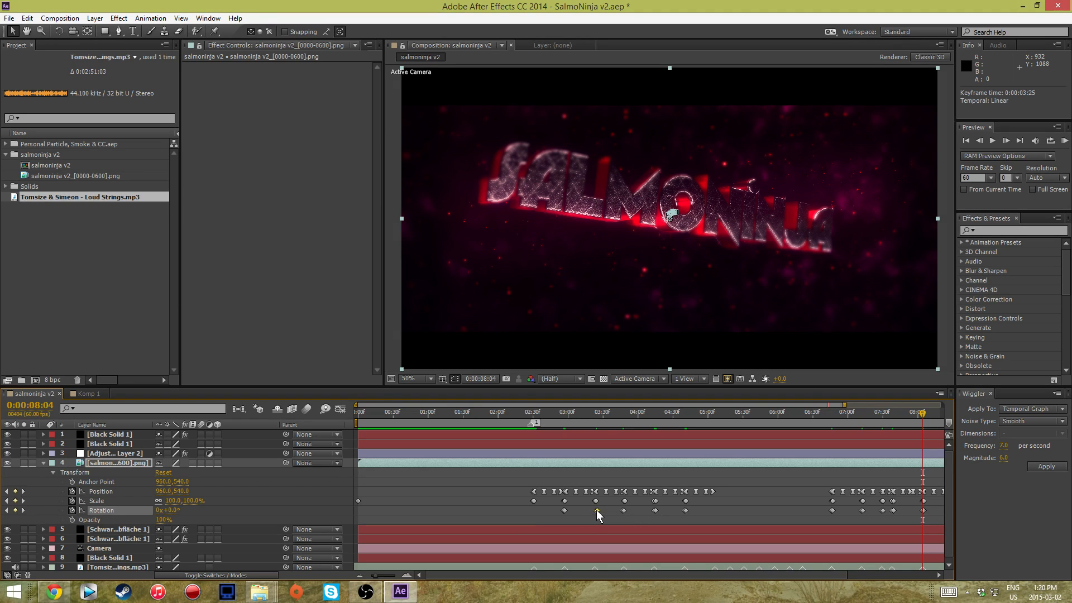
drag(921, 414, 595, 471)
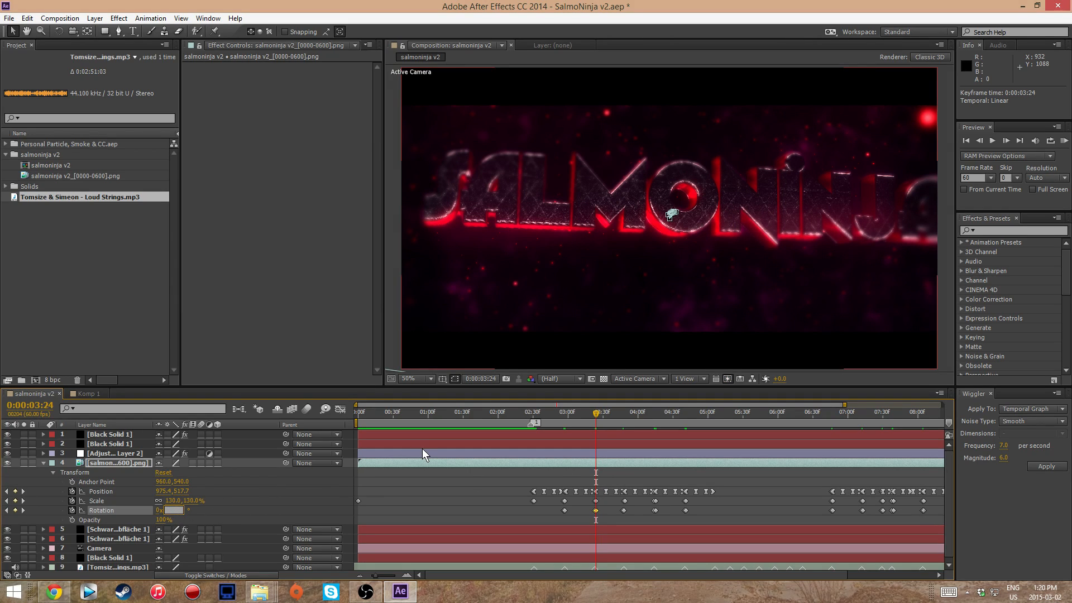
text(-8)
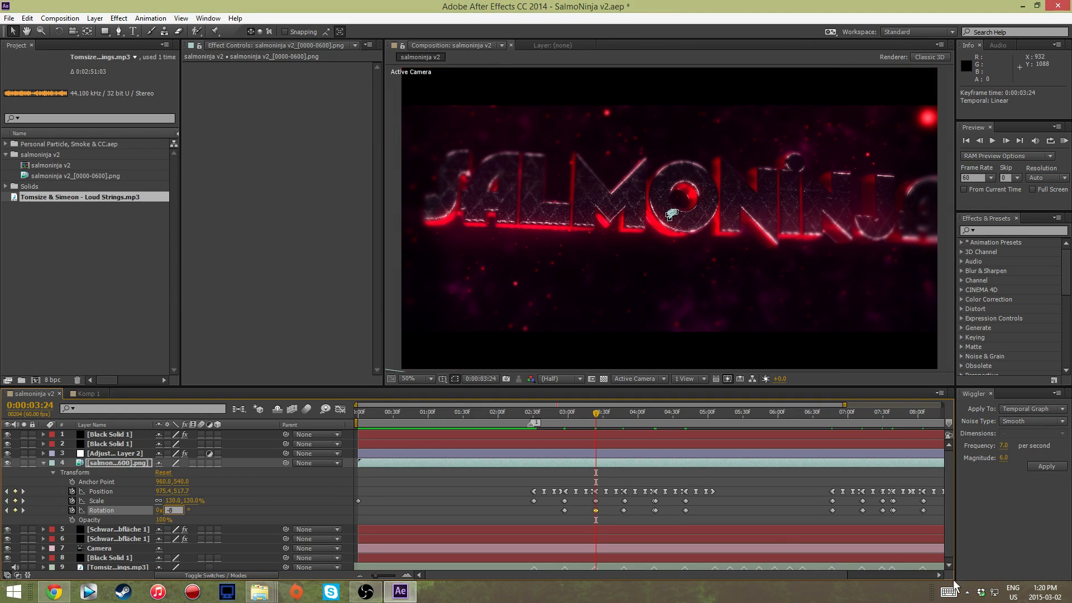
Move the logo layer's Scale peak keyframe back to 0:00:03:48 to line up with the Rotation kick.
drag(597, 412, 626, 433)
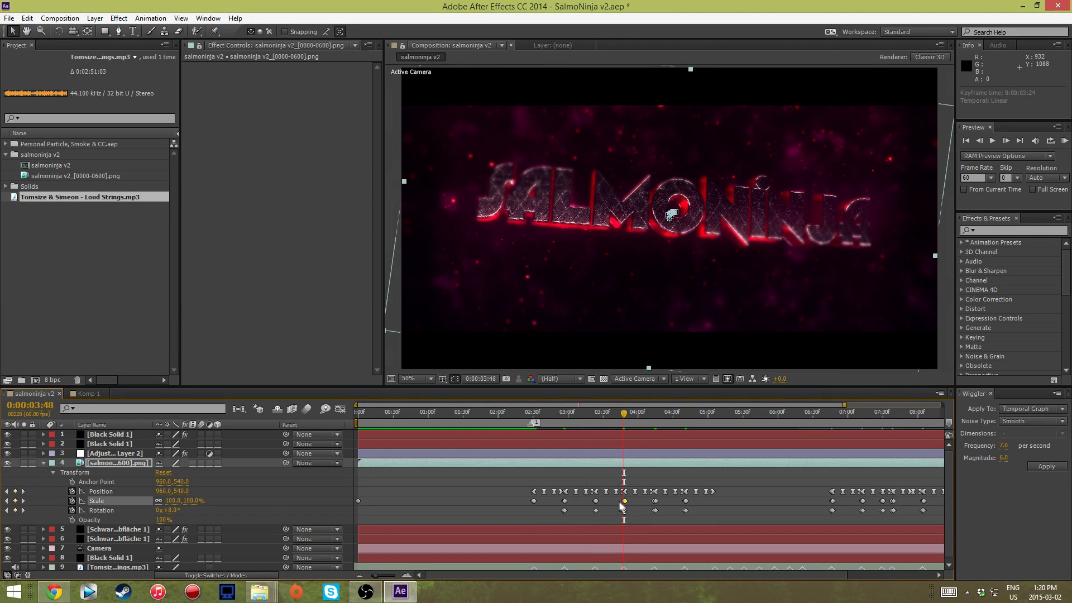
click(624, 500)
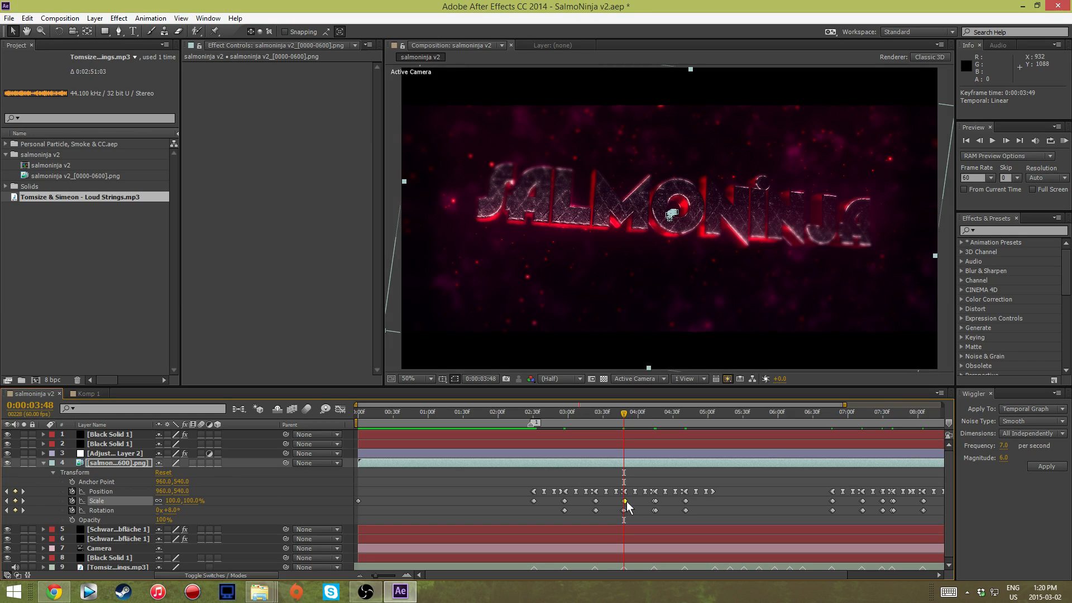
drag(626, 501, 624, 501)
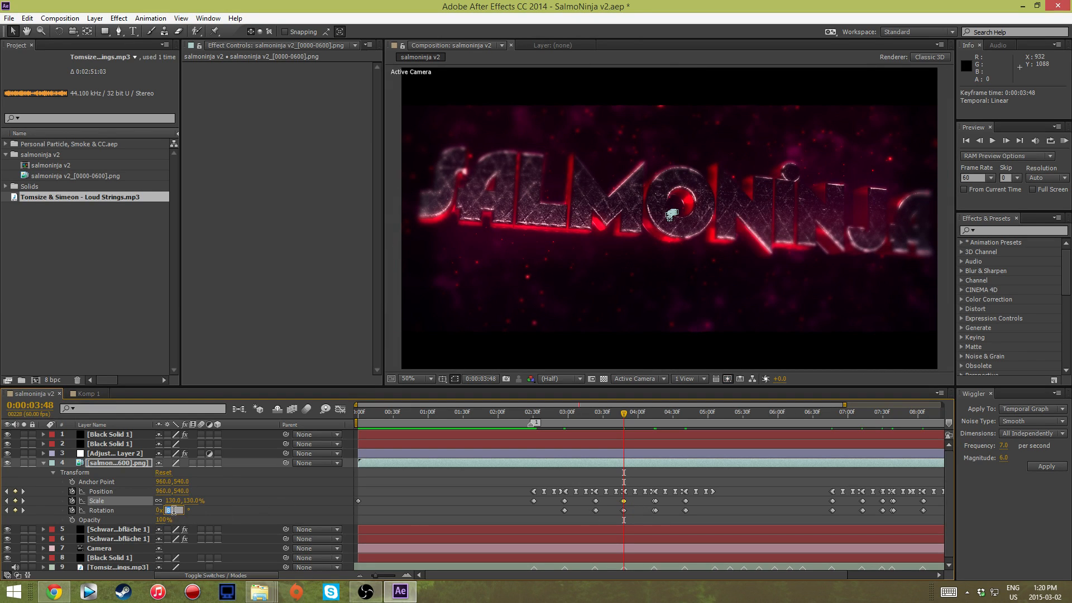
Try a Rotation of -8° at 0:00:03:48 and set that keyframe back to 8°.
key(Return)
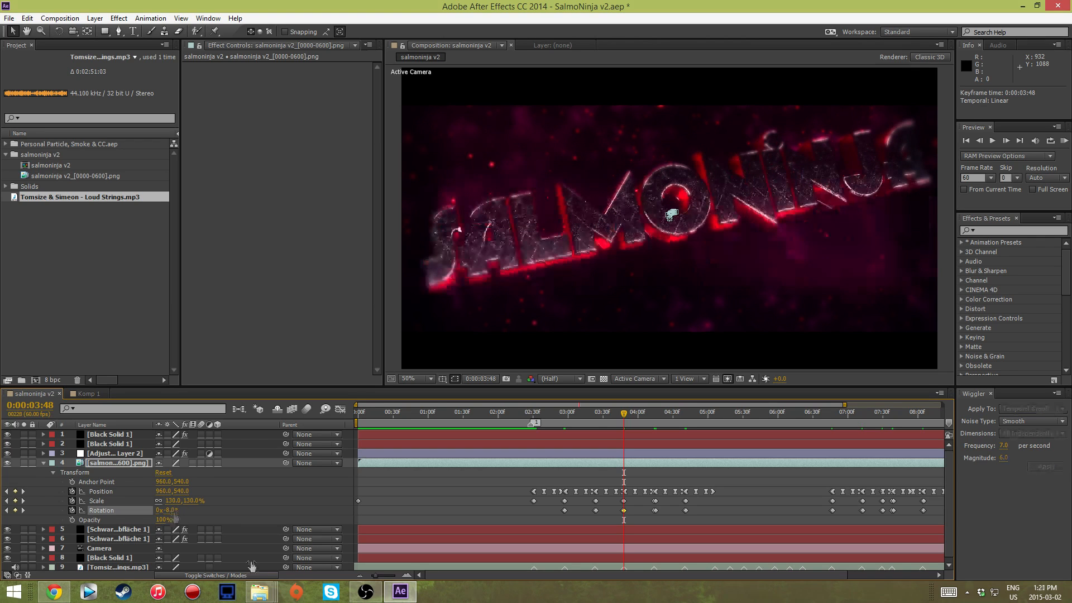
drag(624, 413, 624, 438)
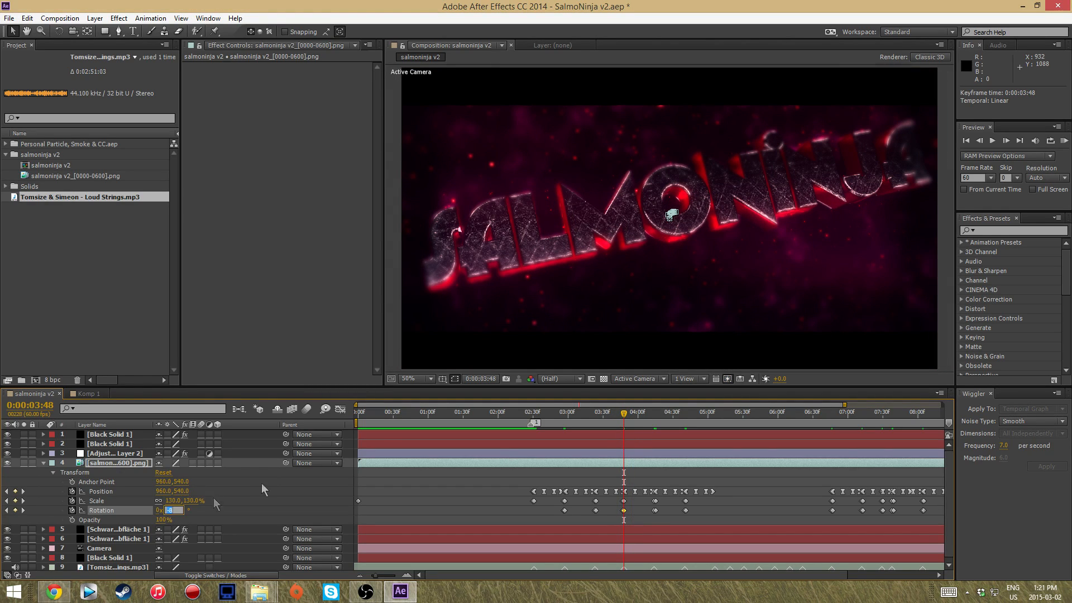
text(8)
key(Return)
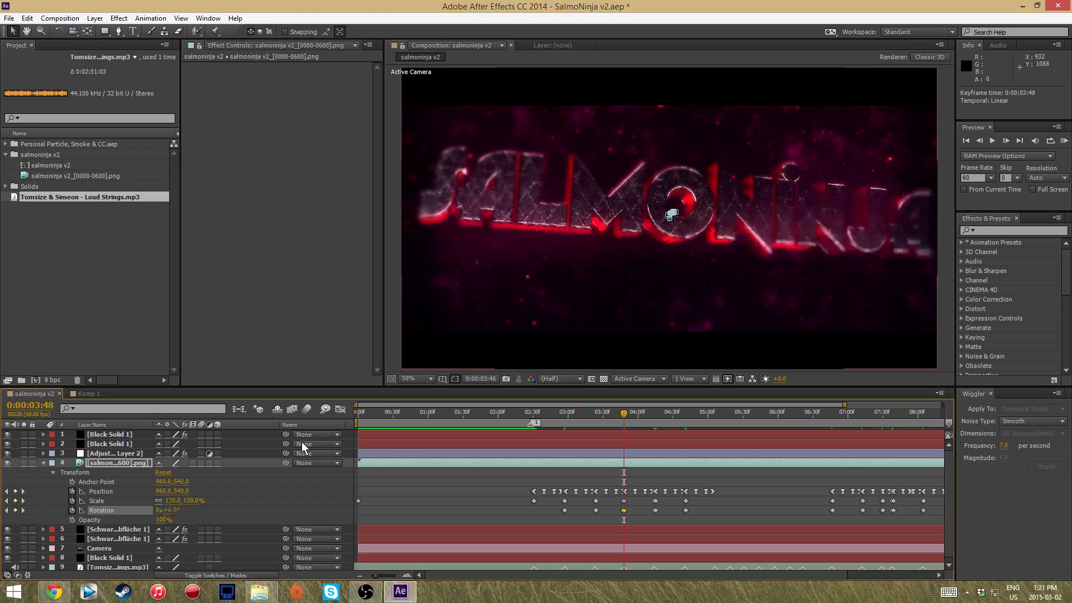
Set the logo layer's Rotation kick at 0:00:04:15 to -8°.
drag(624, 414, 654, 414)
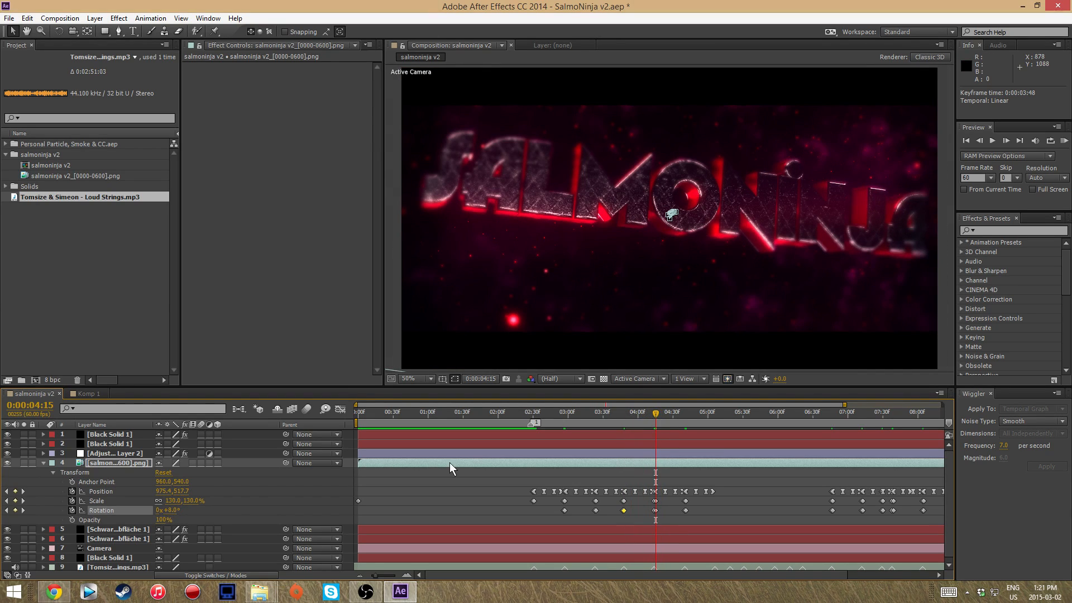
click(169, 511)
text(8)
key(Return)
mouse_move(657, 417)
mouse_down()
mouse_move(784, 428)
mouse_move(662, 427)
mouse_up()
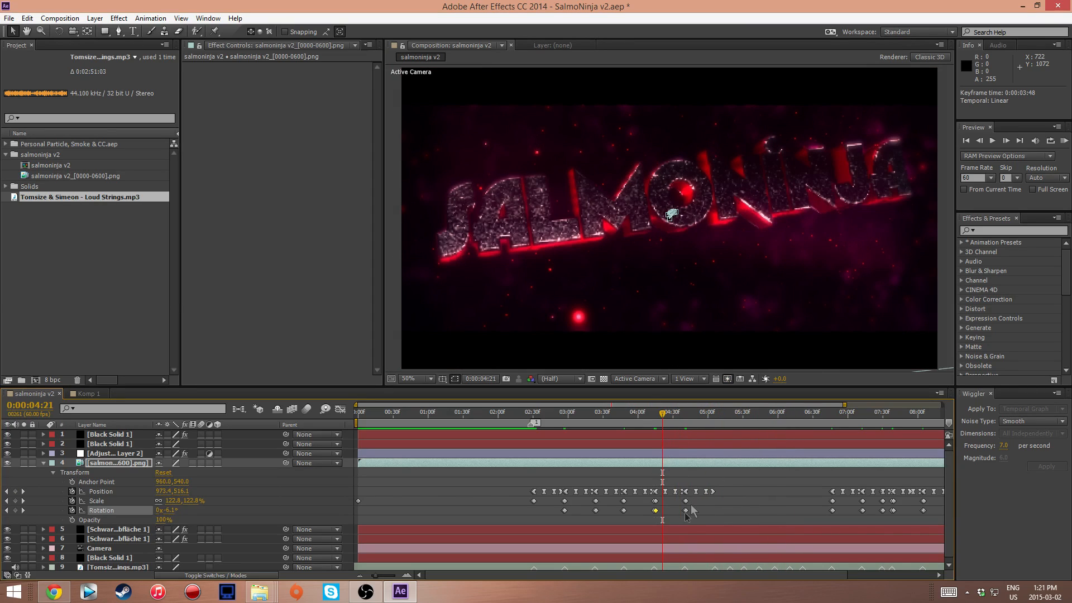
Delete the Rotation keyframe pair on the first group's last beat, near 0:00:04:40, and preview the sequence.
click(677, 524)
drag(676, 520, 693, 511)
key(Delete)
drag(662, 427, 531, 427)
key(space)
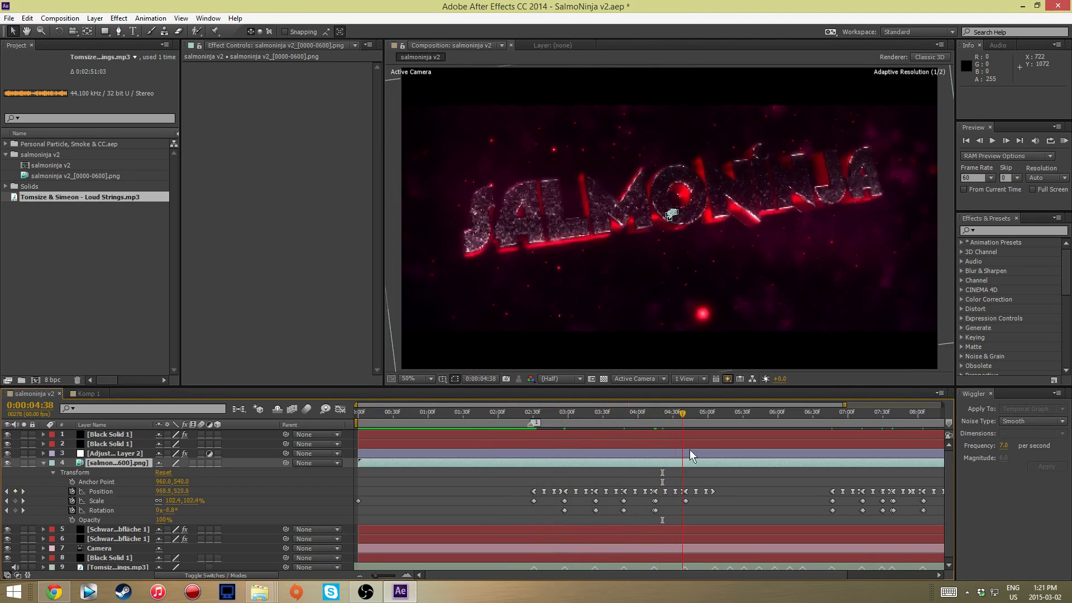
key(space)
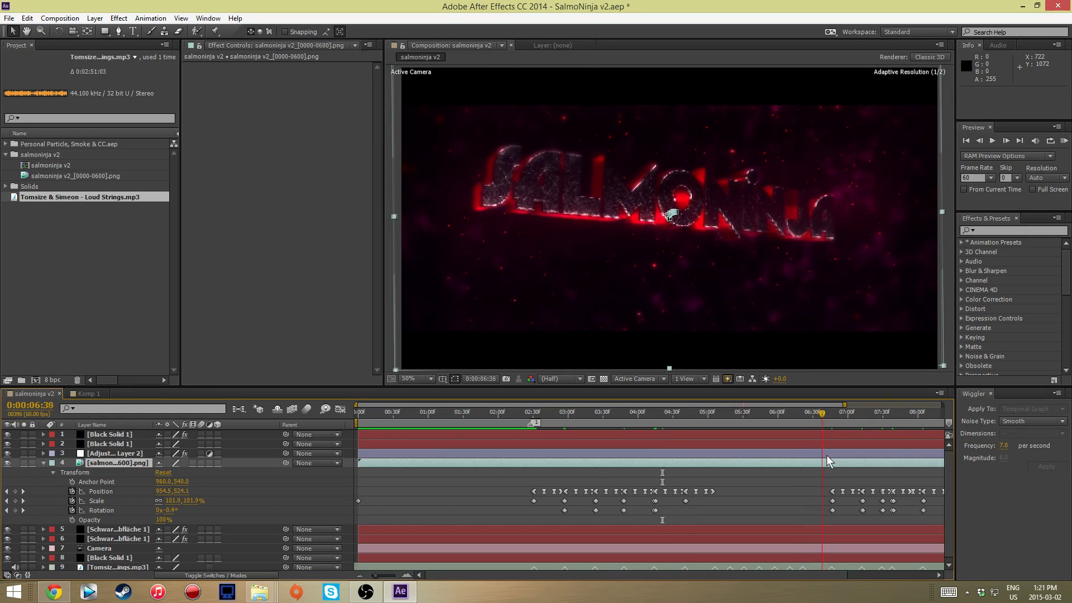
Set the logo layer's Rotation keyframes at 0:00:07:13 and 0:00:07:39 to -8°.
drag(836, 455, 866, 455)
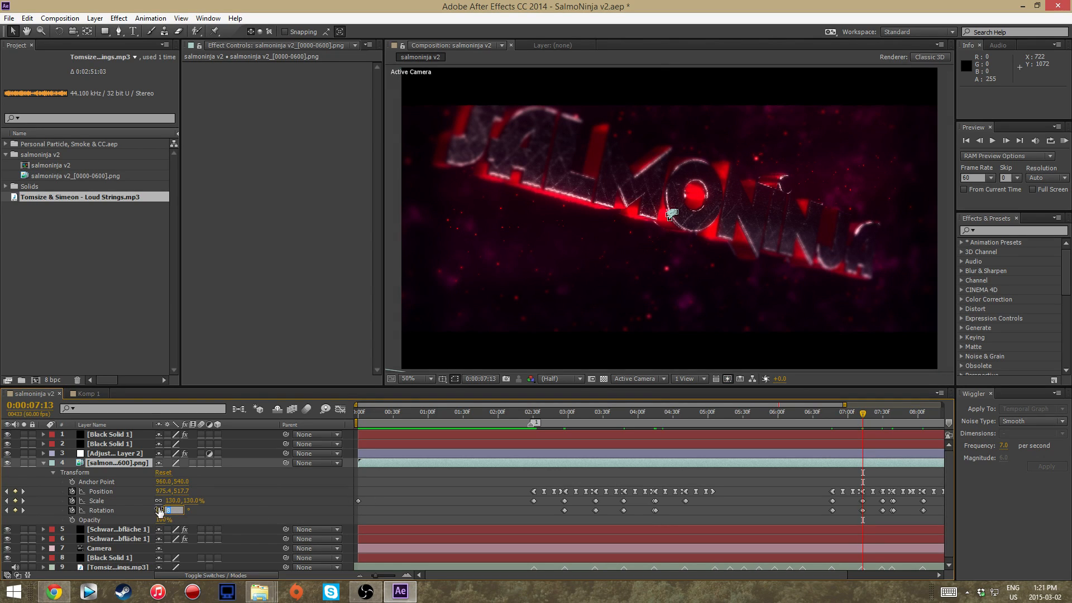
key(Return)
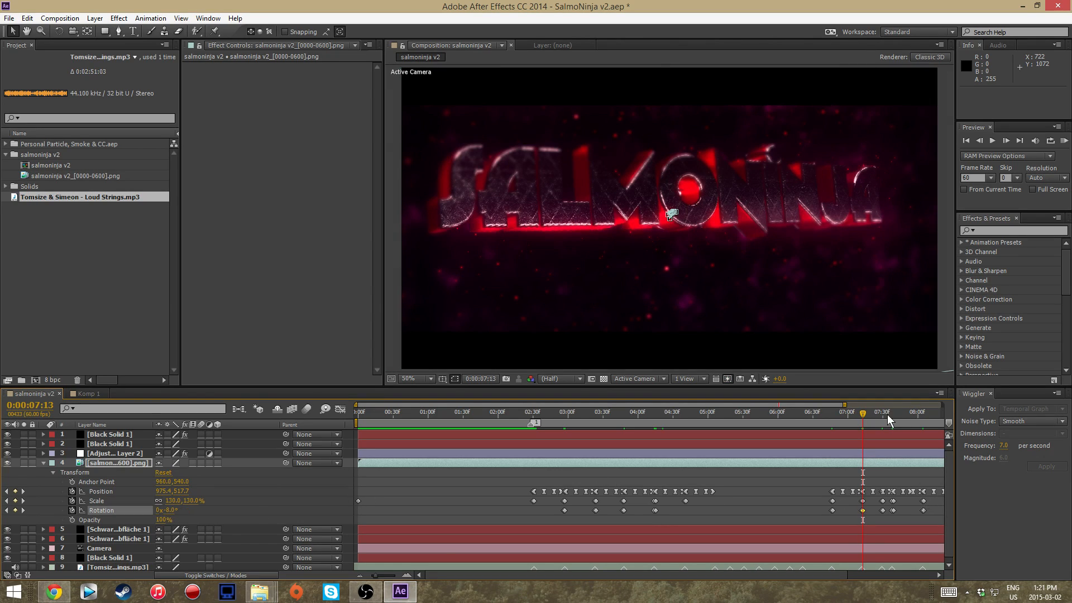
drag(863, 414, 892, 416)
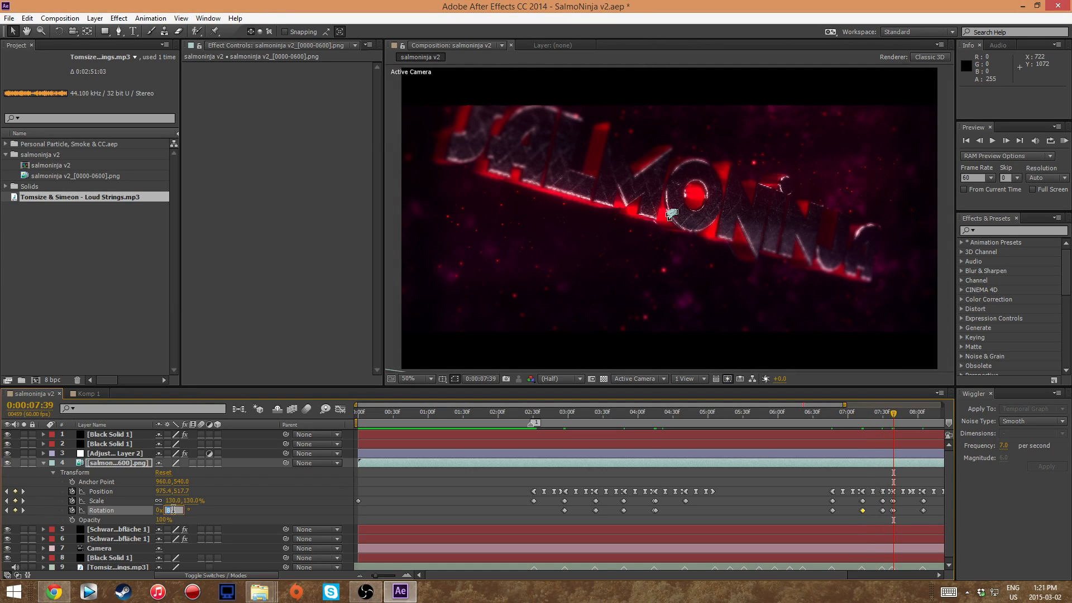
key(Return)
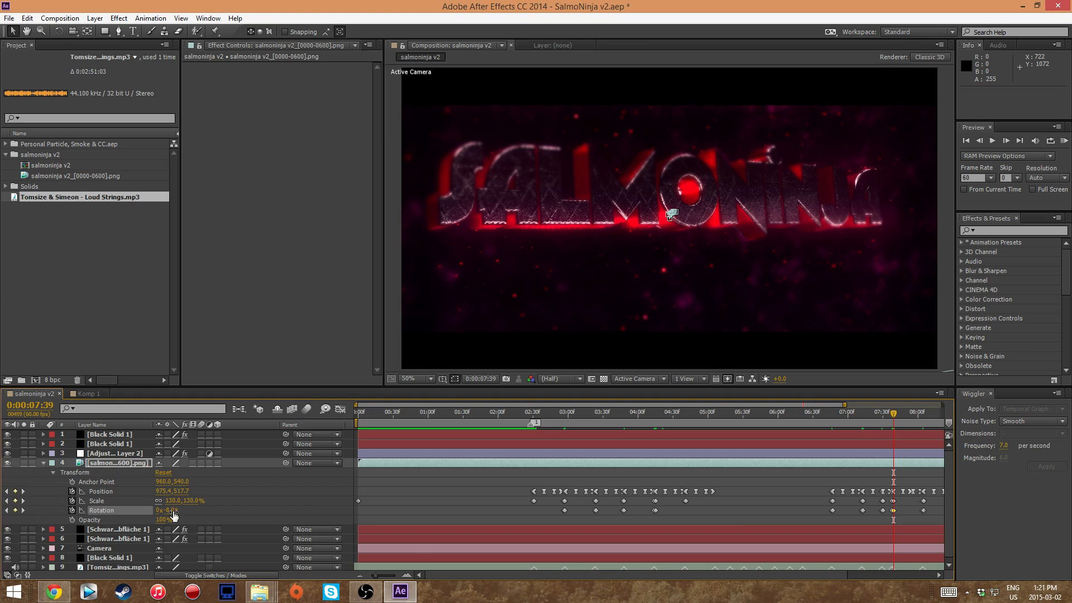
Delete the logo layer's Rotation keyframes on the beat near 0:00:08:04.
drag(894, 416, 924, 418)
click(923, 510)
key(Delete)
Copy all of the logo layer's Position, Scale and Rotation keyframes from about 0:00:02:30 onward and collapse the layer.
drag(923, 416, 474, 479)
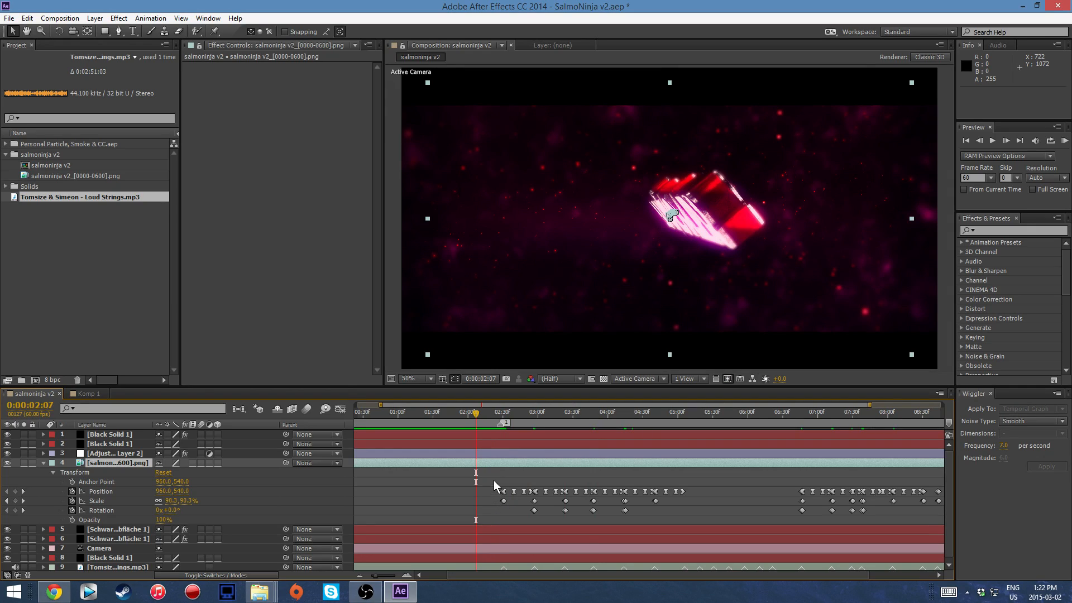
click(490, 496)
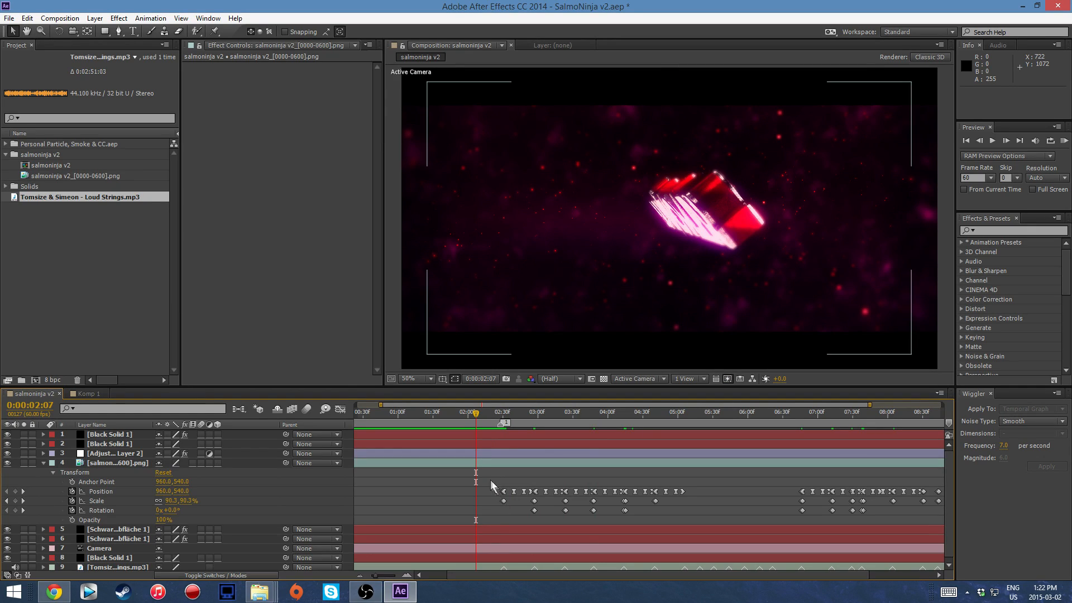
drag(488, 477, 952, 521)
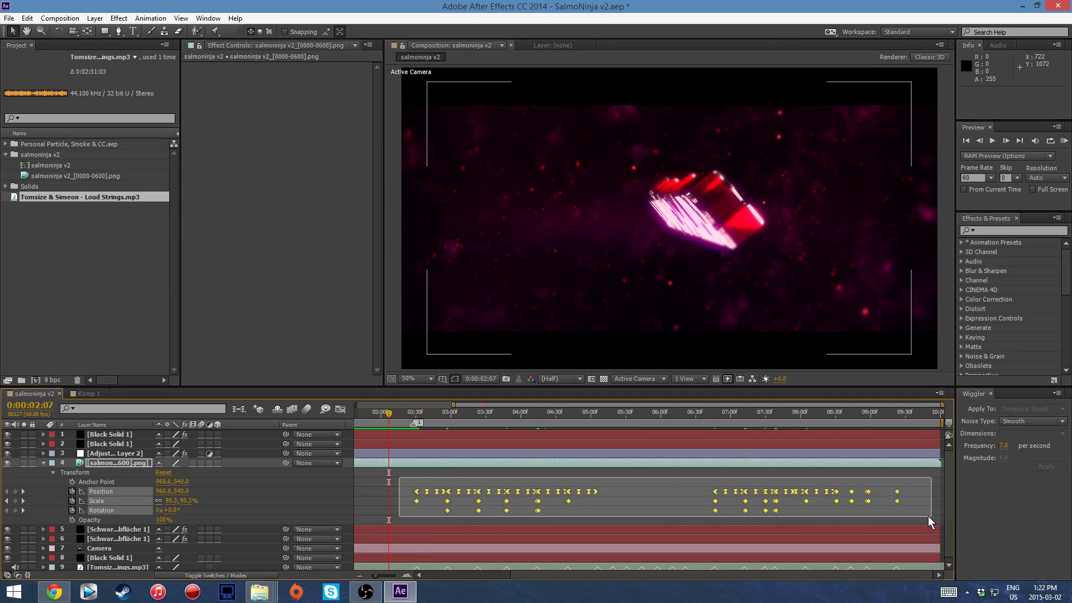
key(ctrl+c)
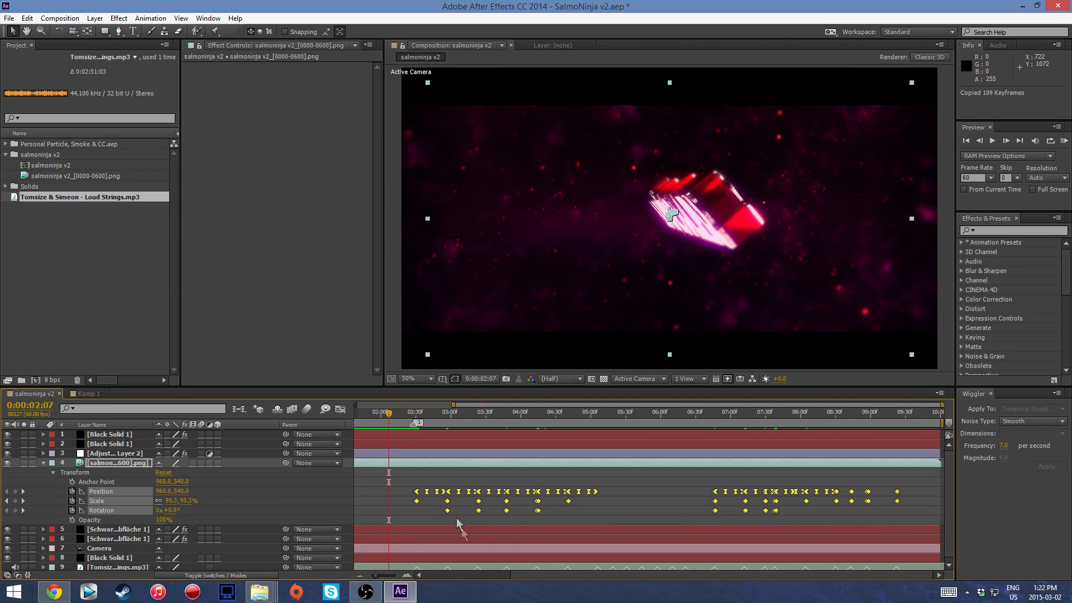
click(43, 462)
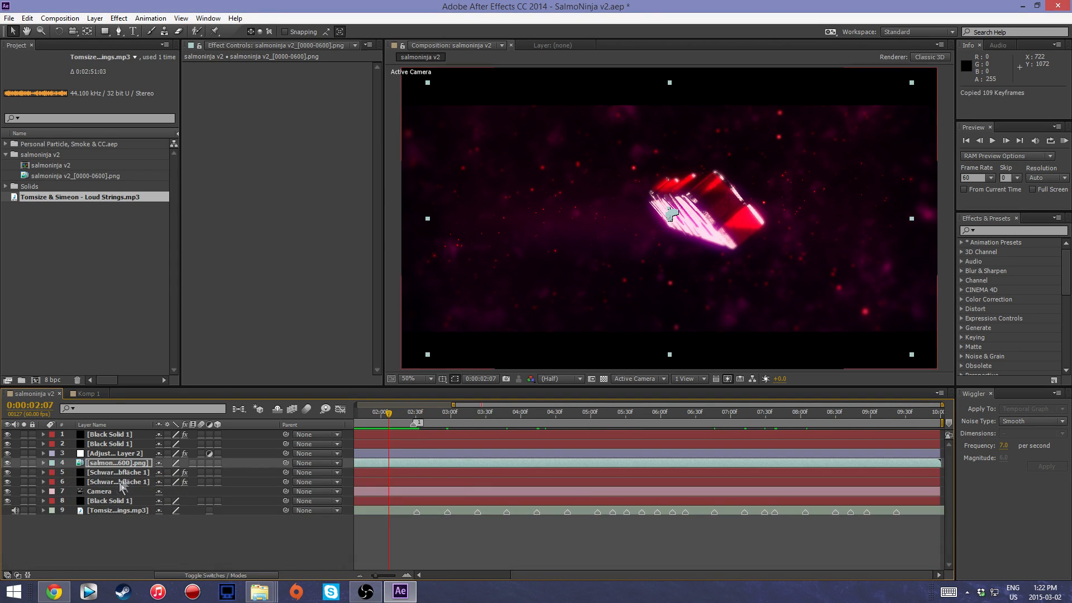
Paste the copied keyframes at 0:00:02:07 onto both Schwarz Farbfläche particle layers and check their Transform groups.
click(127, 474)
click(43, 472)
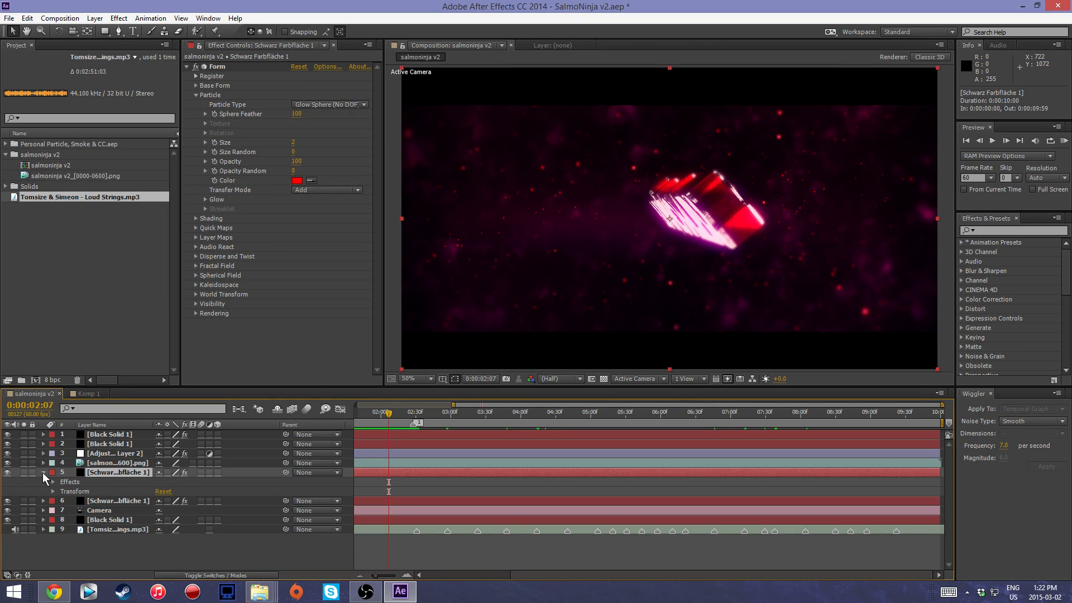
click(43, 472)
key(ctrl+v)
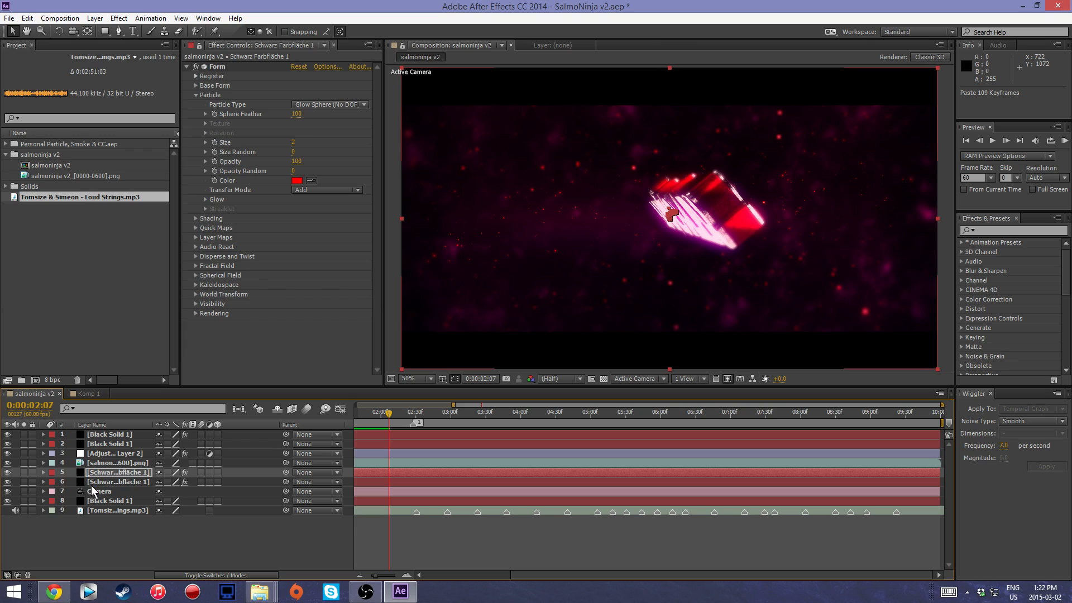
click(95, 482)
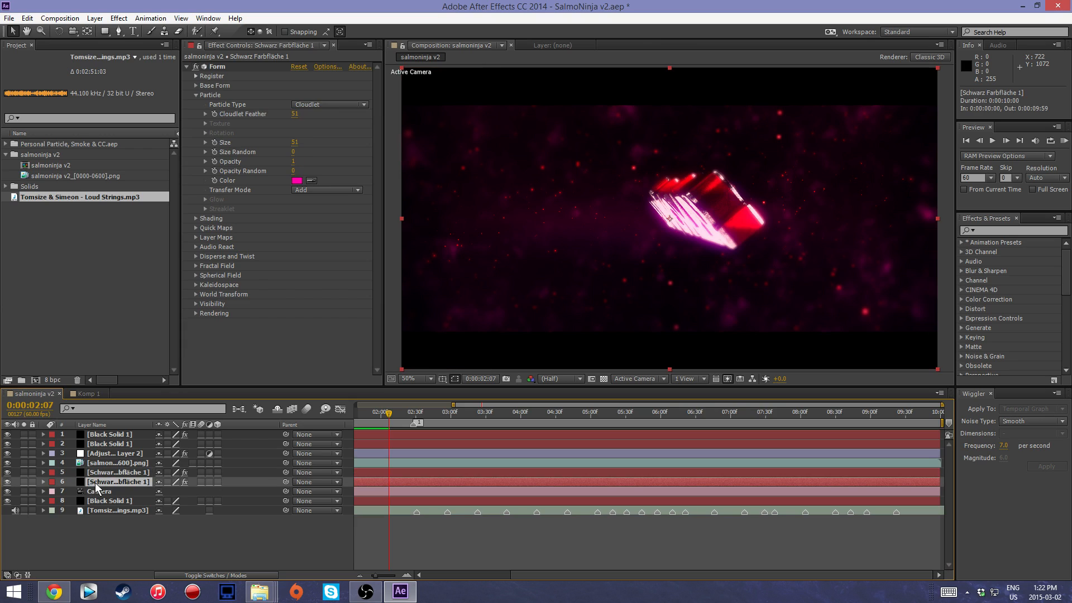
click(44, 472)
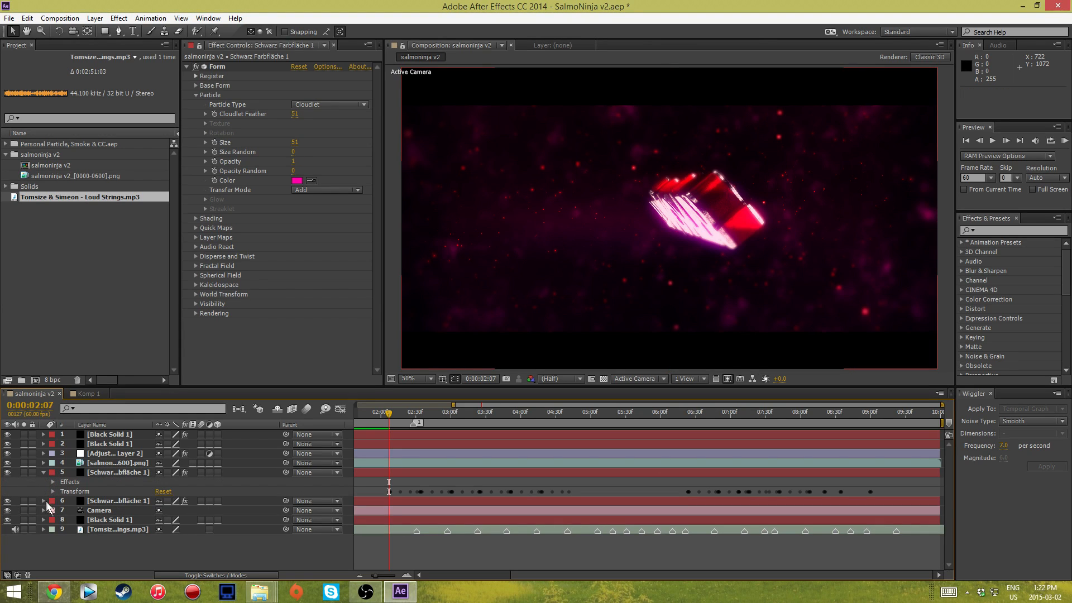
click(44, 500)
click(43, 473)
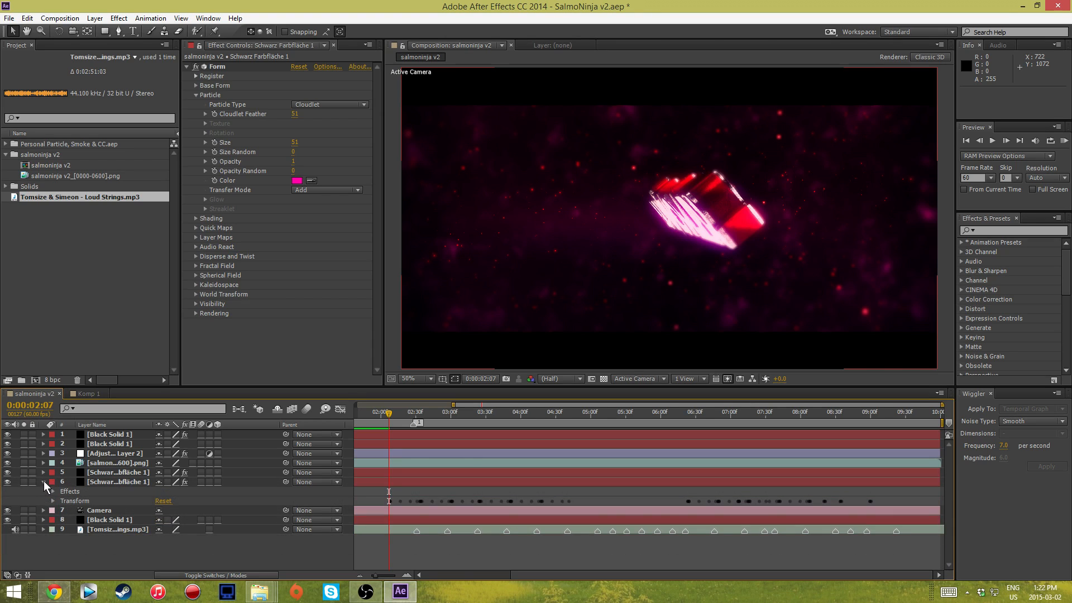
click(43, 481)
Review the composition from its first frame to its end at 0:00:09:59.
click(380, 416)
drag(380, 419, 357, 430)
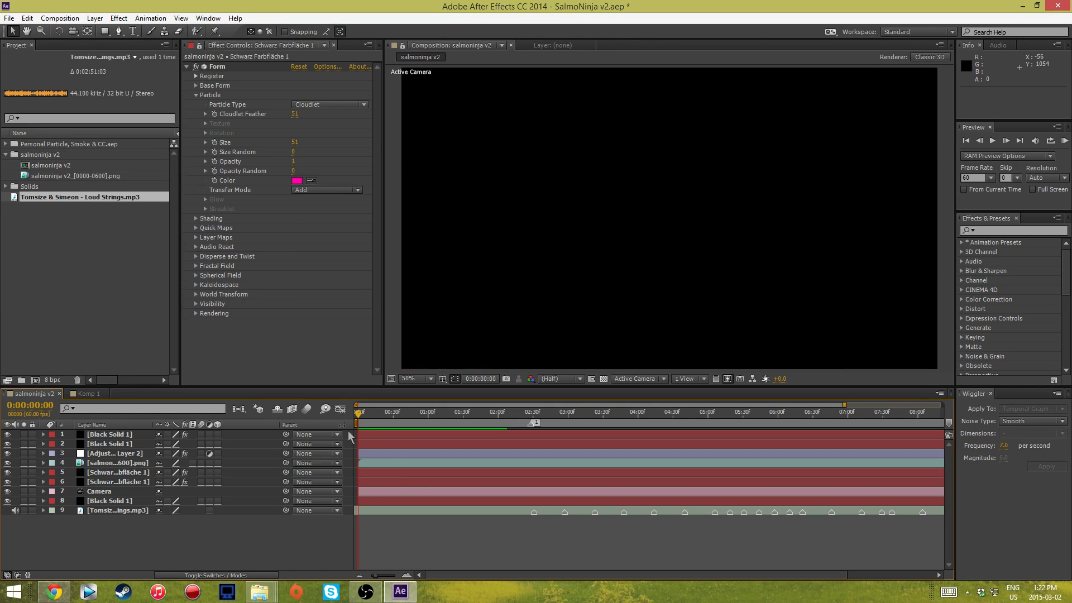
drag(358, 419, 964, 427)
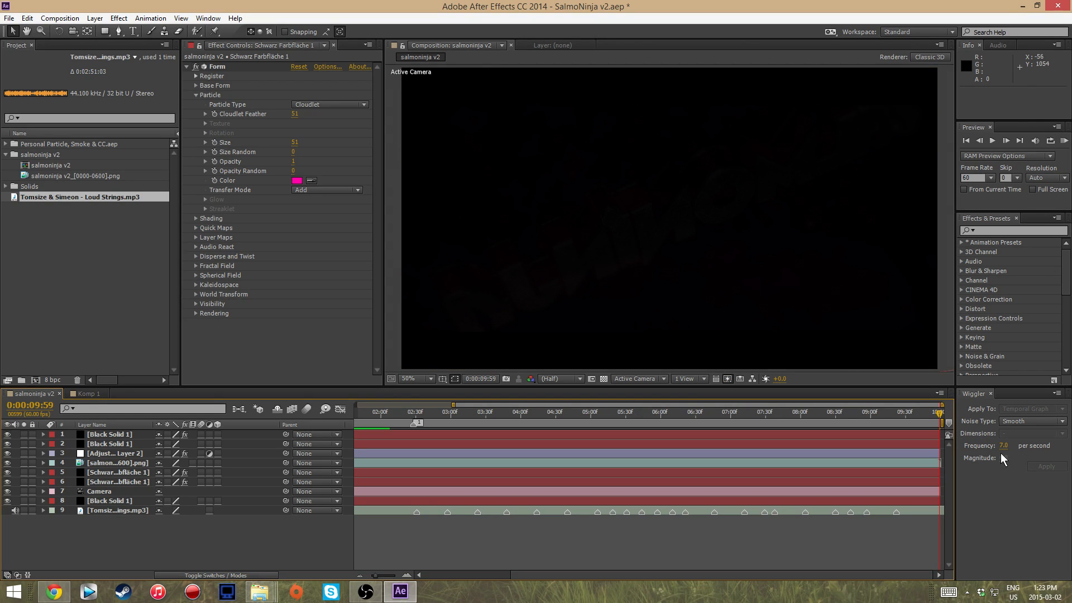
Add the salmoninja v2 composition to the Render Queue.
click(9, 18)
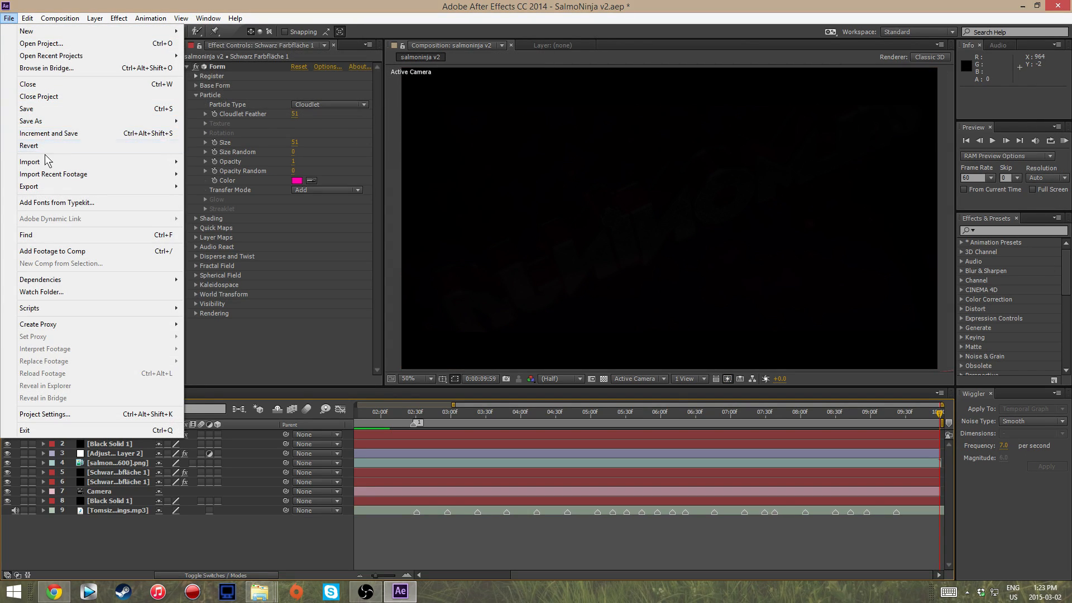
mouse_move(39, 187)
click(240, 199)
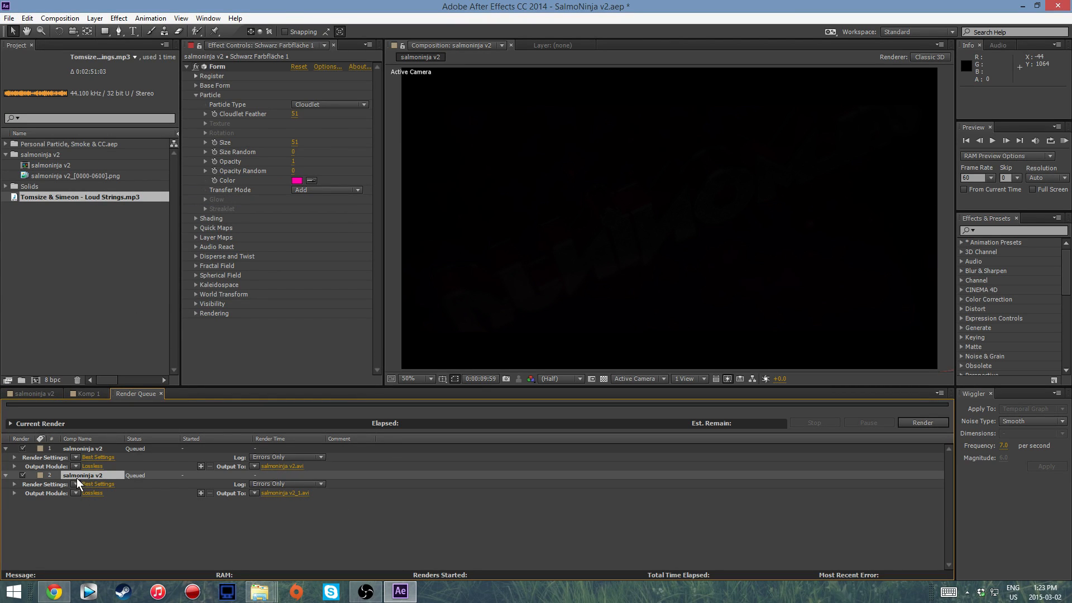
Try to set the second queued item's output file name to salmoninja v2.avi.
click(281, 493)
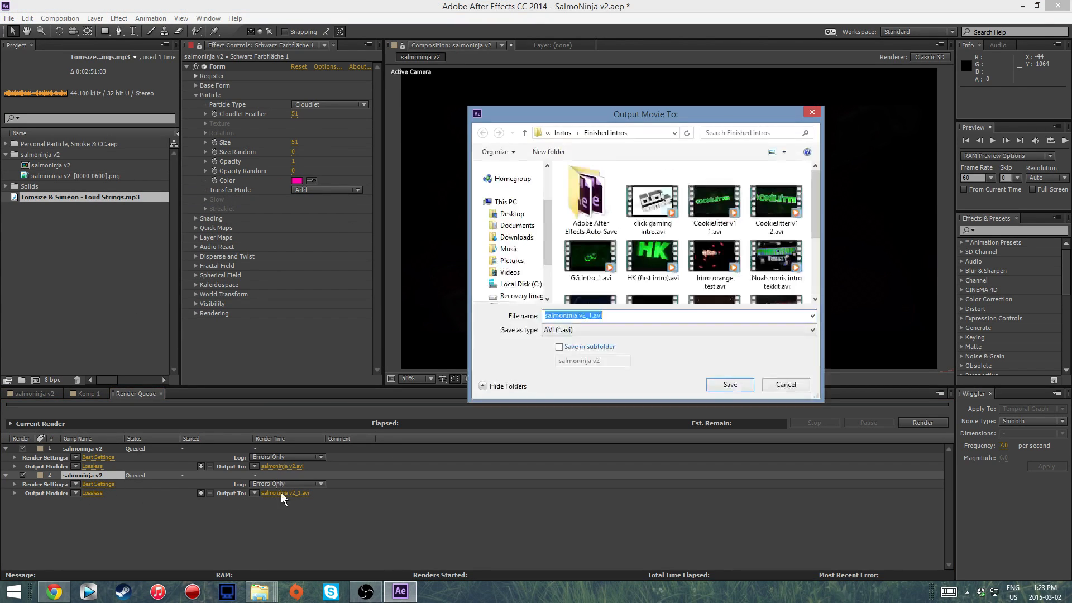
click(589, 315)
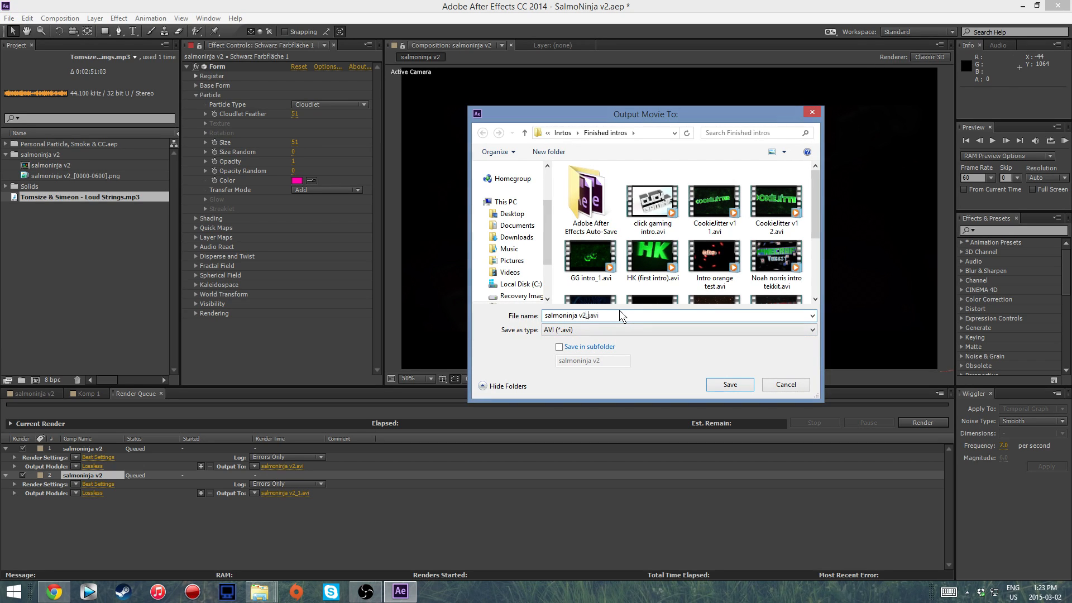
click(726, 384)
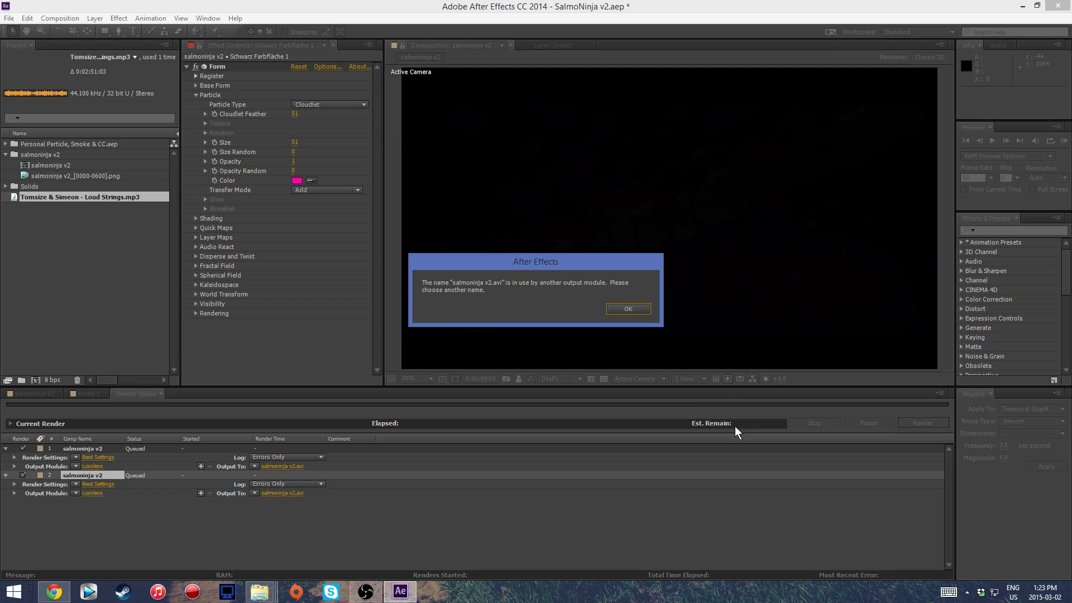
click(635, 309)
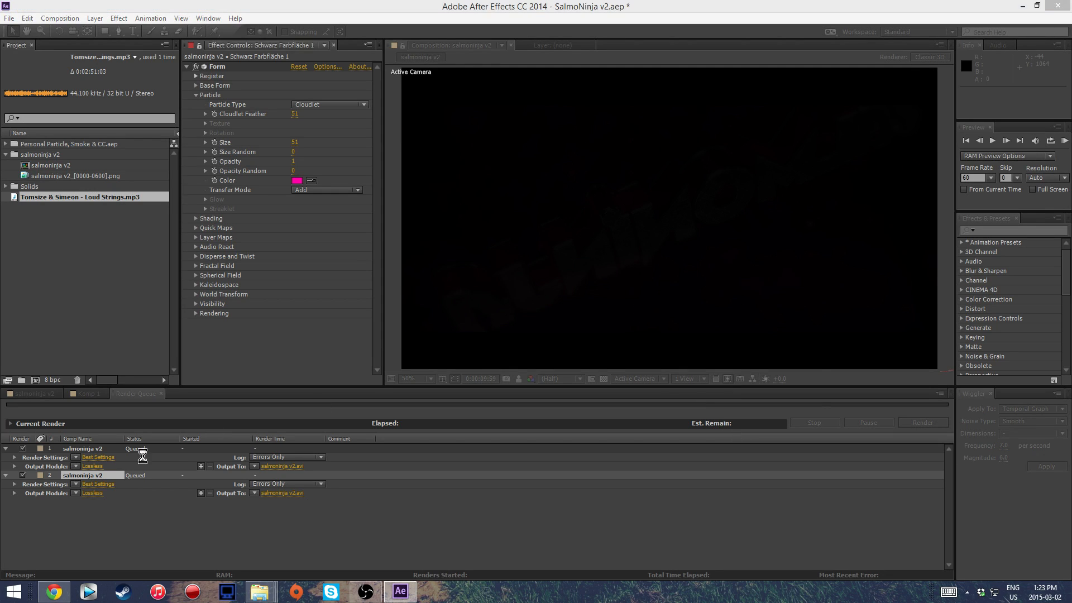
click(730, 384)
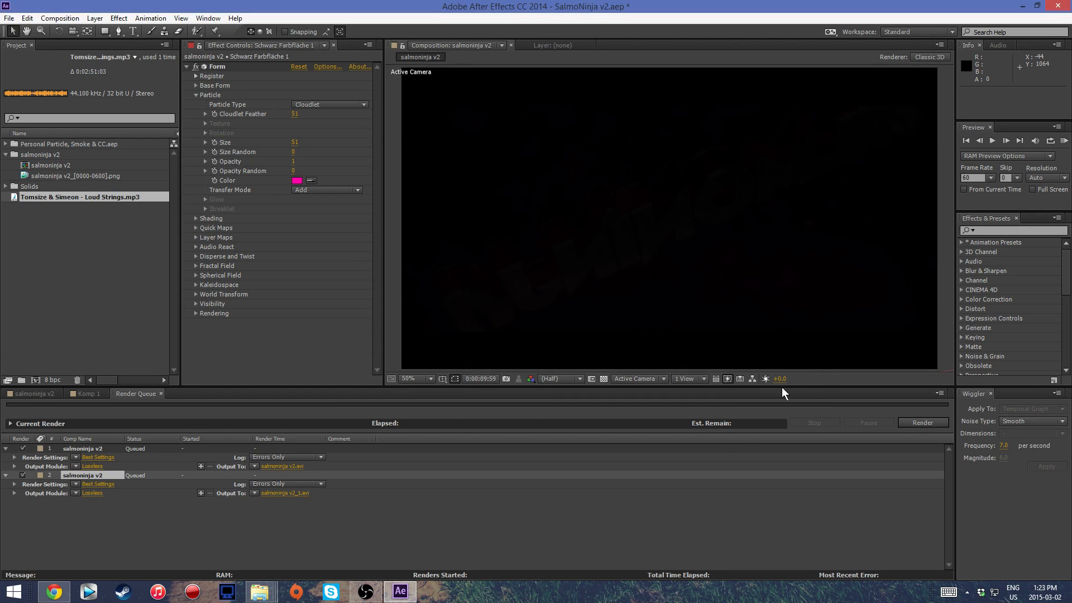
Remove the first of the two salmoninja v2 items from the Render Queue.
click(87, 449)
key(Delete)
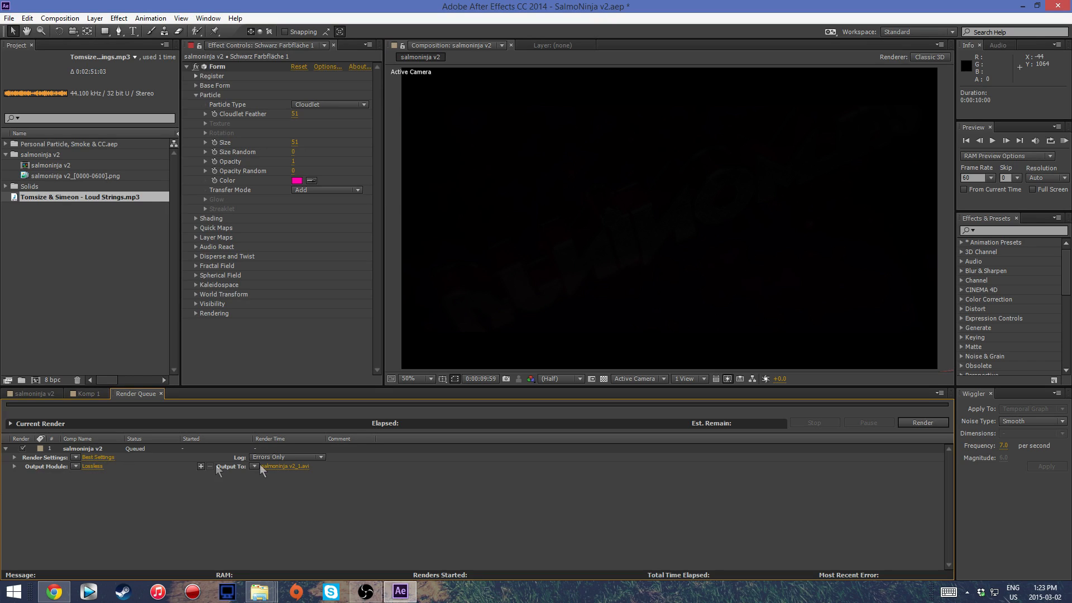
Name the remaining queue item's output file salmoninja v2.avi in the Finished intros folder and start the render.
click(286, 466)
click(590, 316)
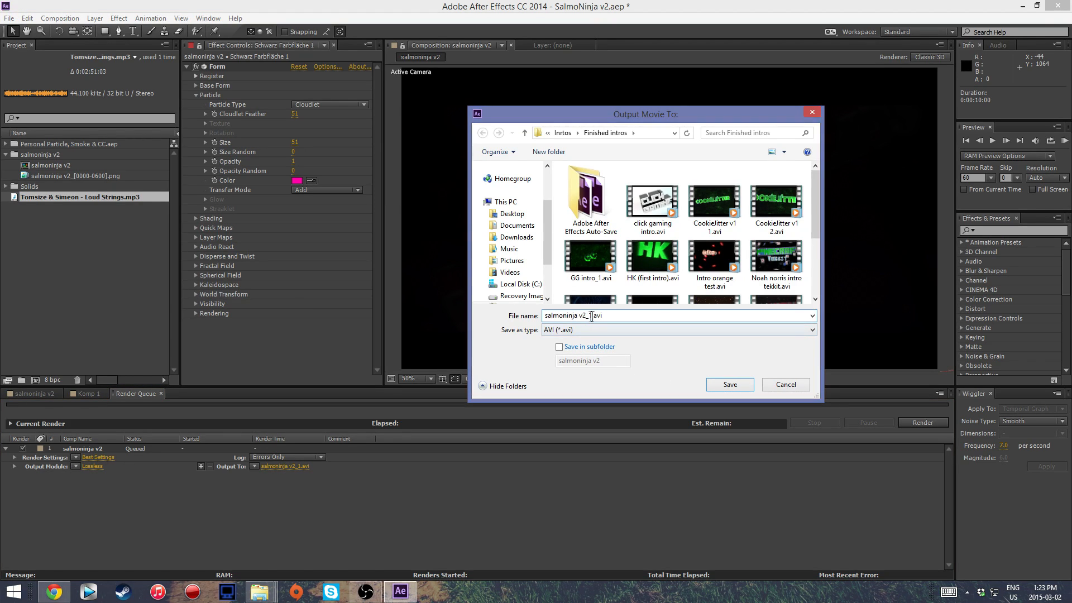
key(BackSpace)
key(BackSpace)
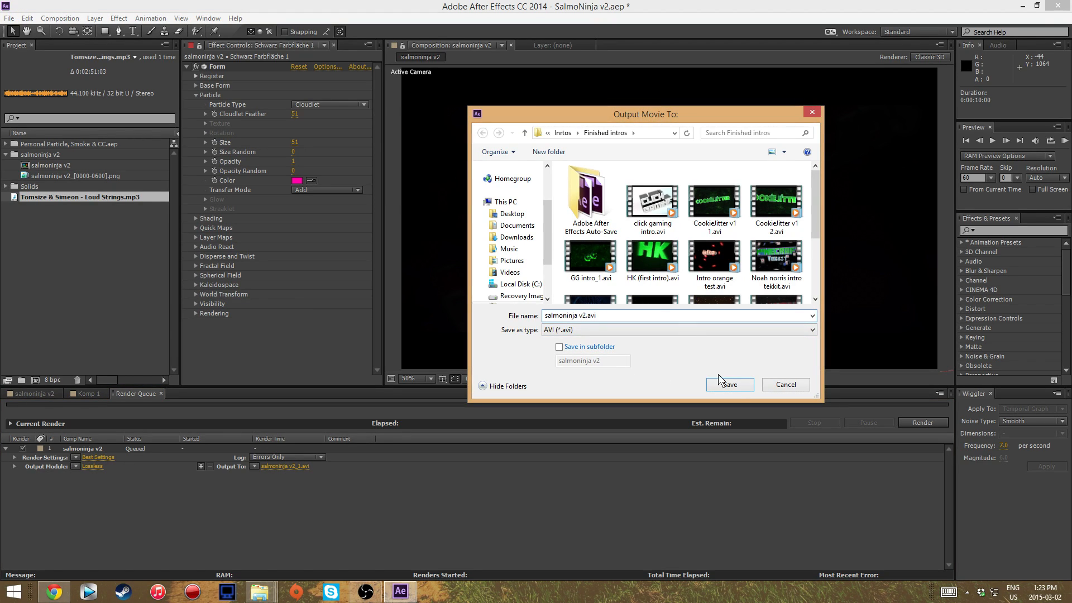
click(728, 333)
click(726, 341)
click(714, 386)
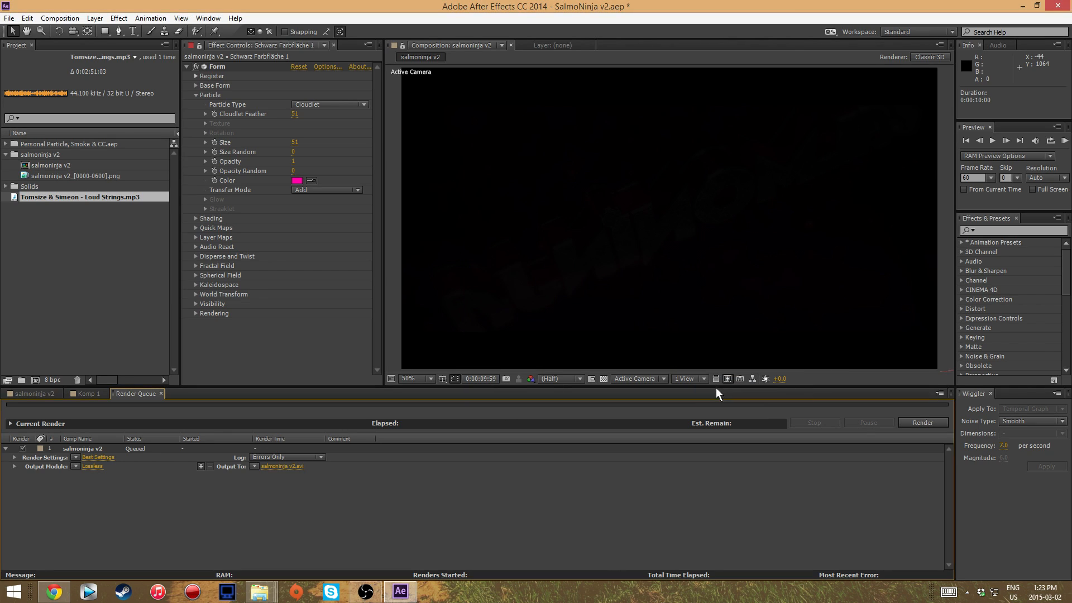
click(924, 422)
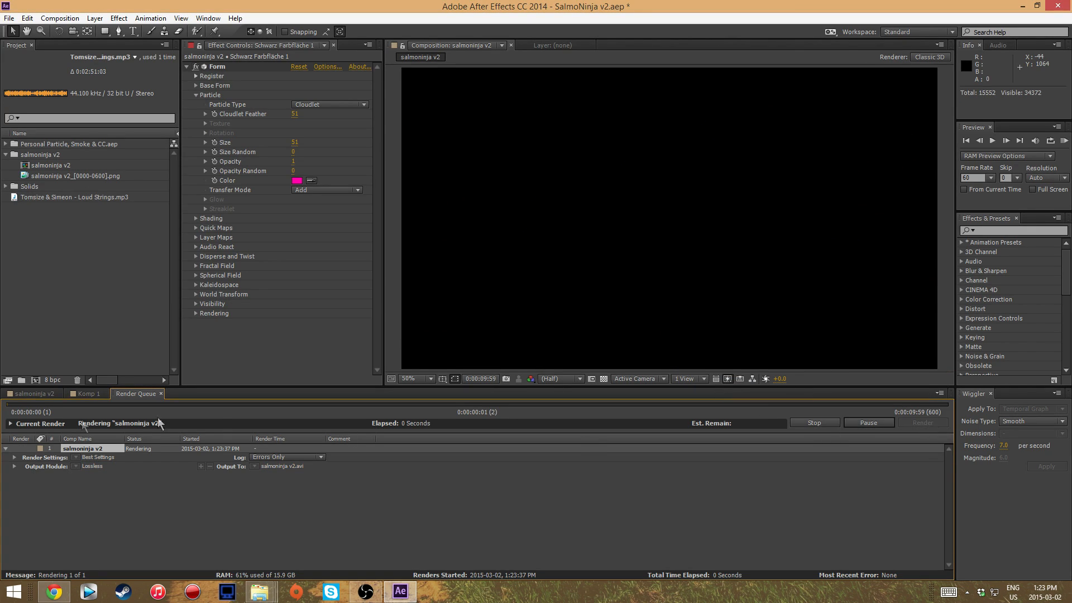